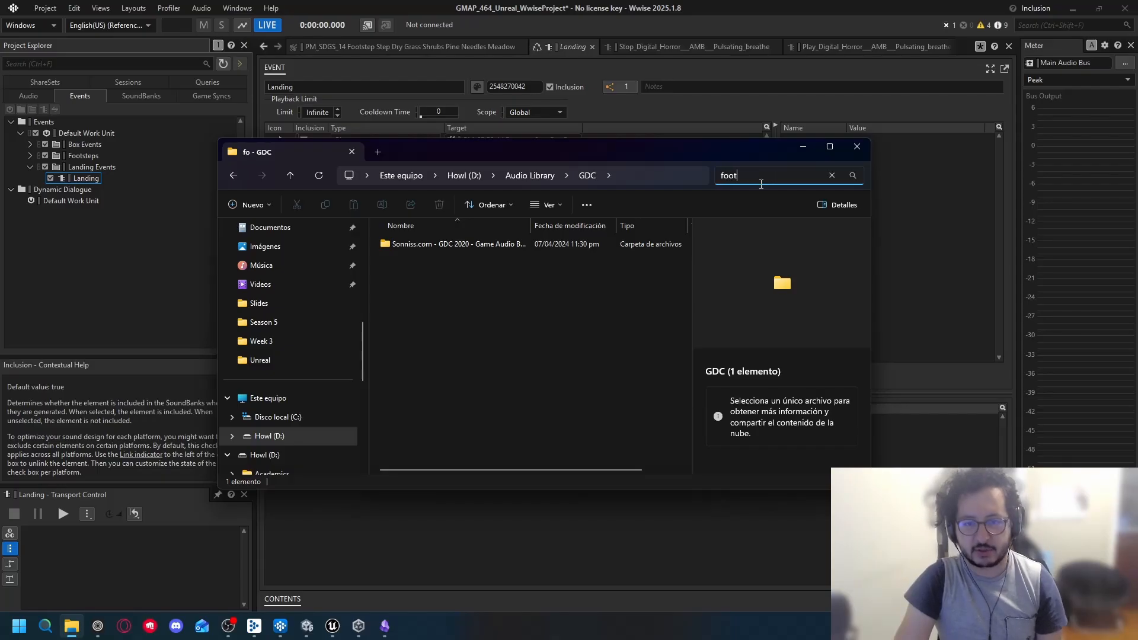
Step: Search the GDC audio library for "footsteps" and look through the Bluezone - Snow Footsteps folder
{"action": "type", "text": "ps"}
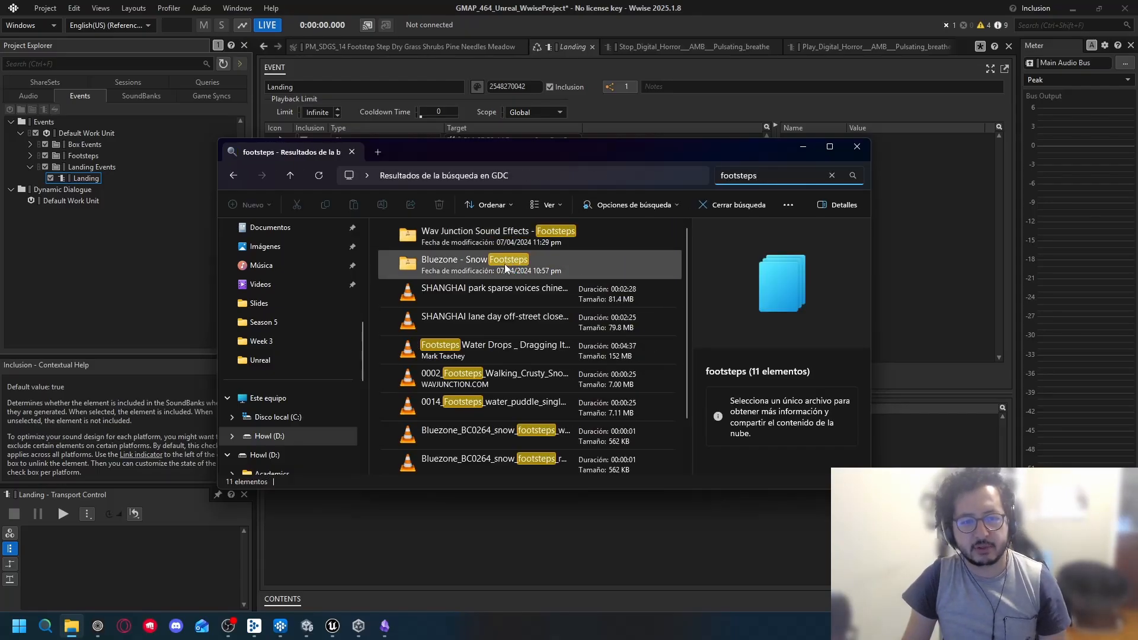
{"action": "left_click", "coordinate": [504, 264]}
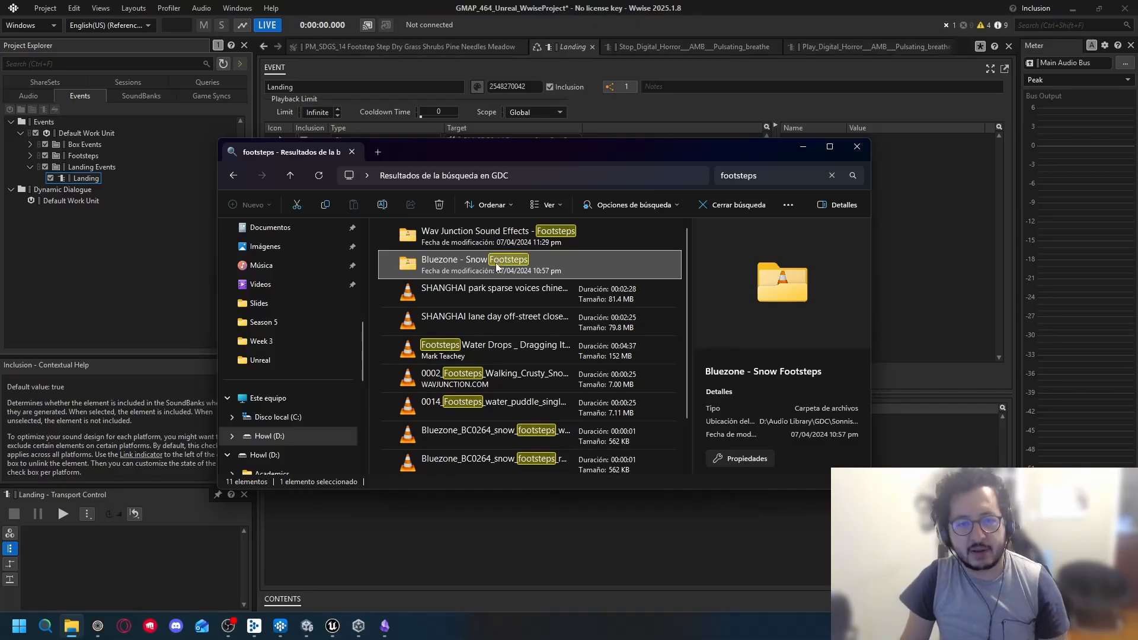
{"action": "double_click", "coordinate": [477, 267]}
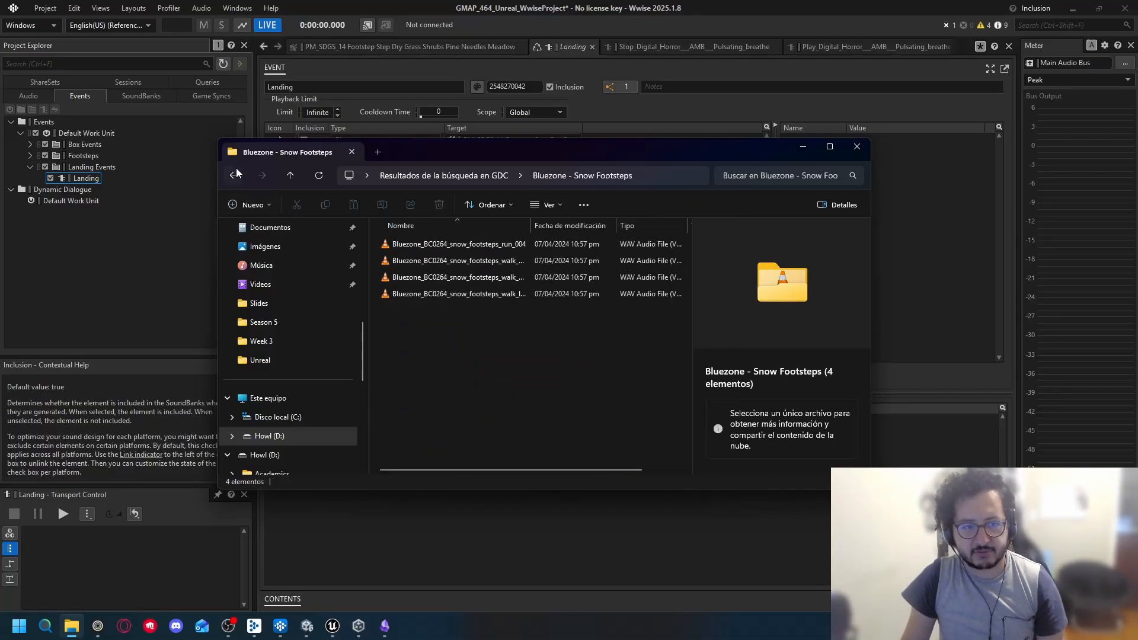
{"action": "key", "text": "alt+Left"}
Step: Bring the Bluezone - Snow Footsteps folder from File Explorer into Wwise's Default Work Unit under Containers
{"action": "left_click_drag", "start_coordinate": [456, 264], "coordinate": [473, 309]}
{"action": "left_click", "coordinate": [41, 96]}
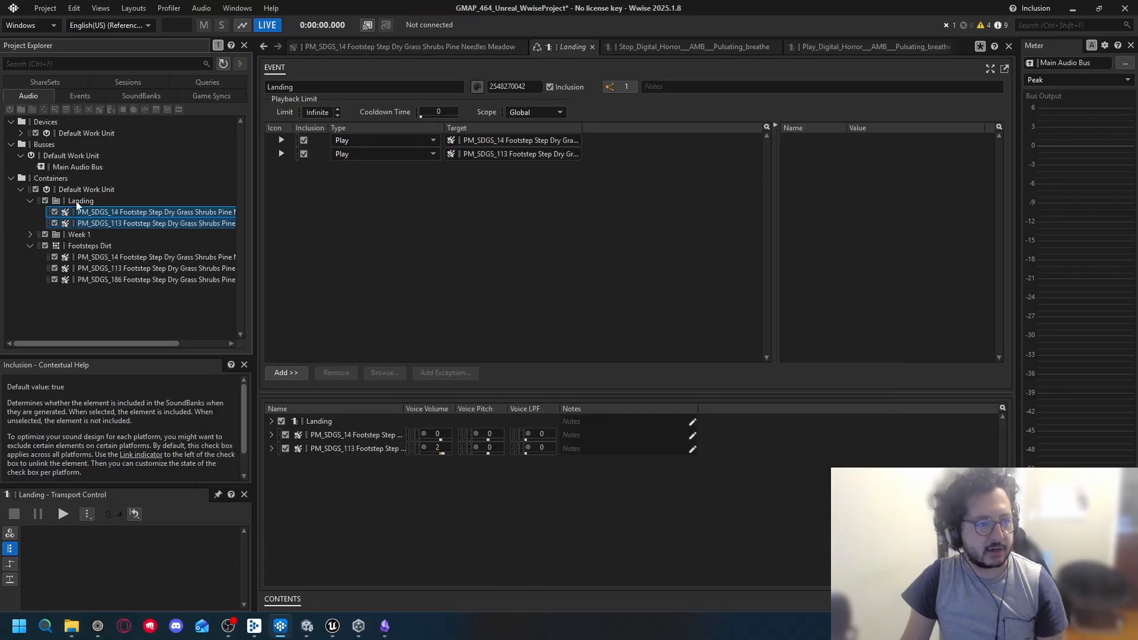
{"action": "left_click", "coordinate": [77, 202]}
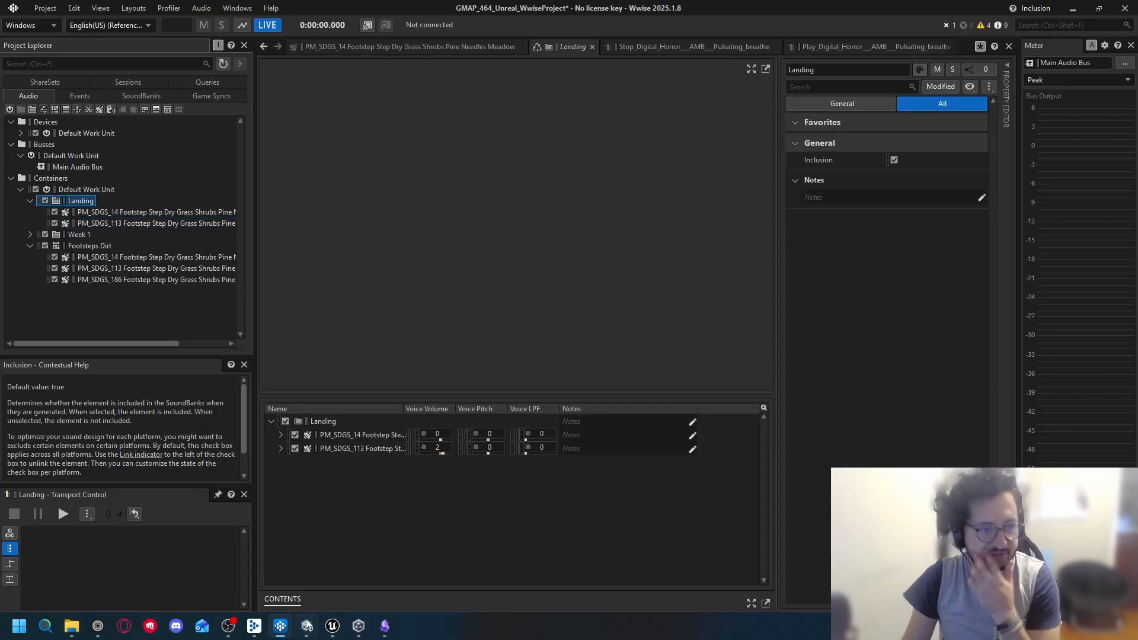
{"action": "left_click", "coordinate": [76, 629]}
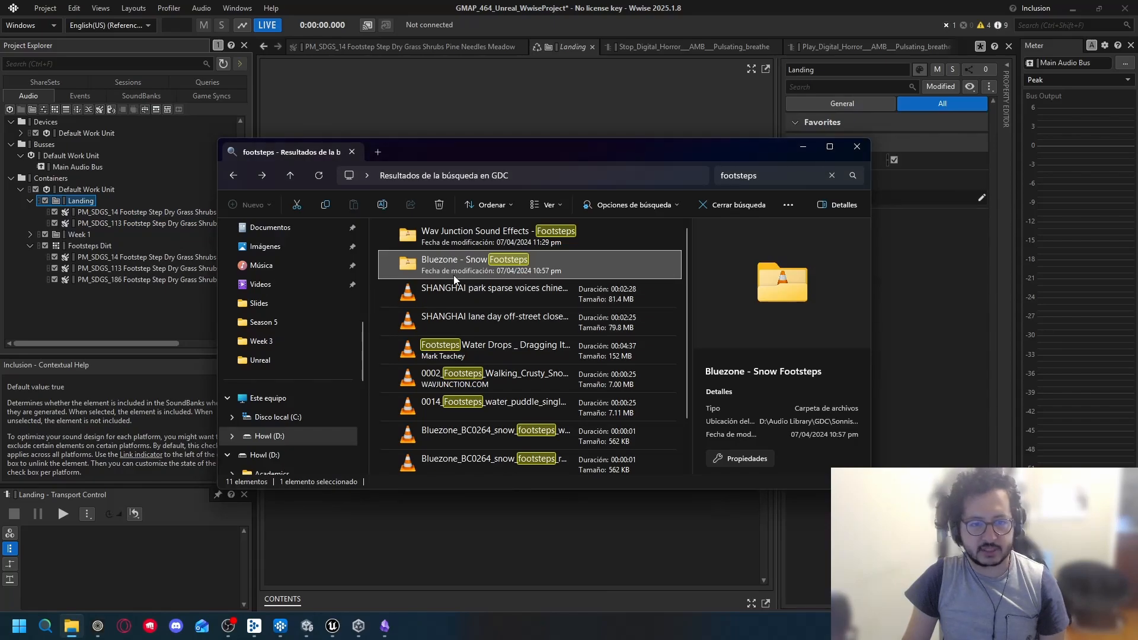
{"action": "left_click_drag", "start_coordinate": [80, 190], "coordinate": [87, 193]}
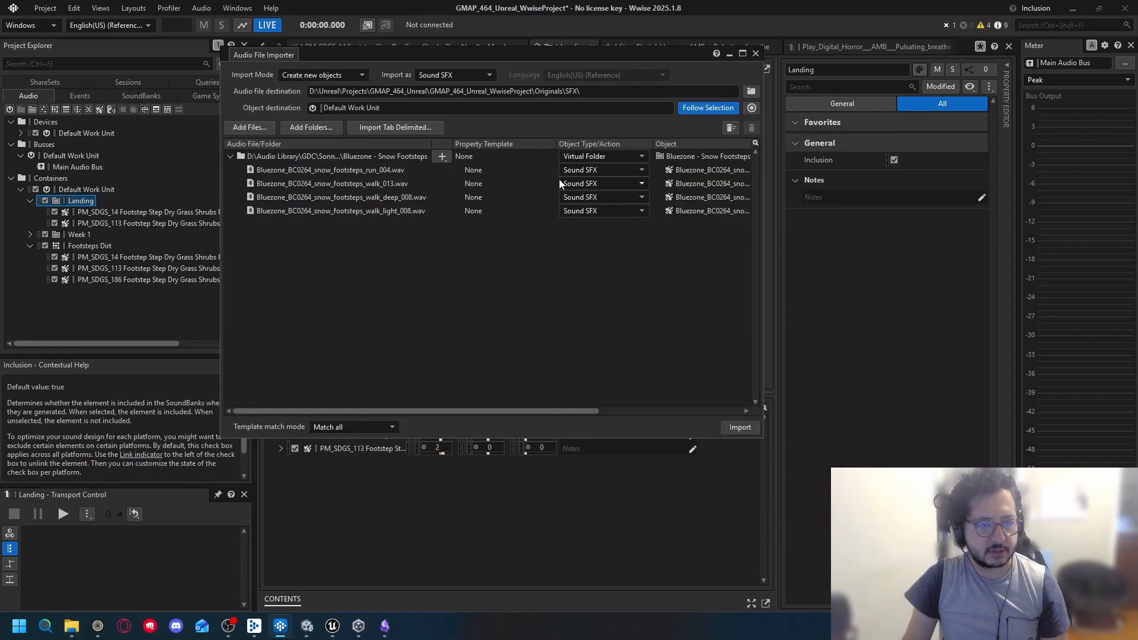
Step: Import the Bluezone - Snow Footsteps folder as a Random Container, replacing the audio files that already exist in Originals, and close the importer
{"action": "left_click", "coordinate": [600, 159]}
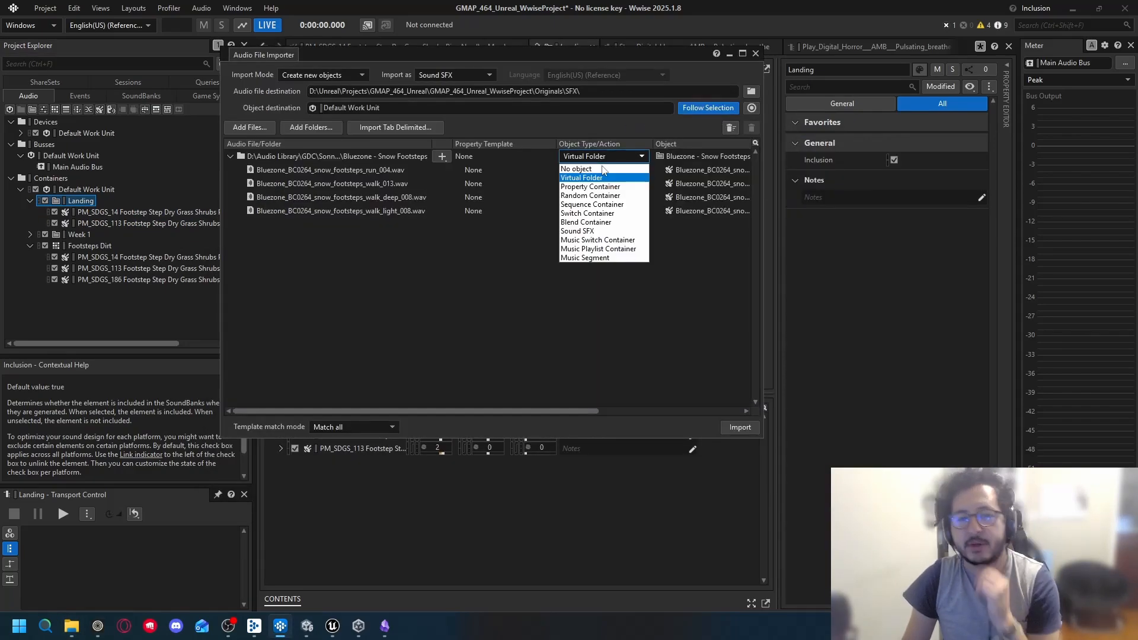
{"action": "left_click", "coordinate": [595, 196]}
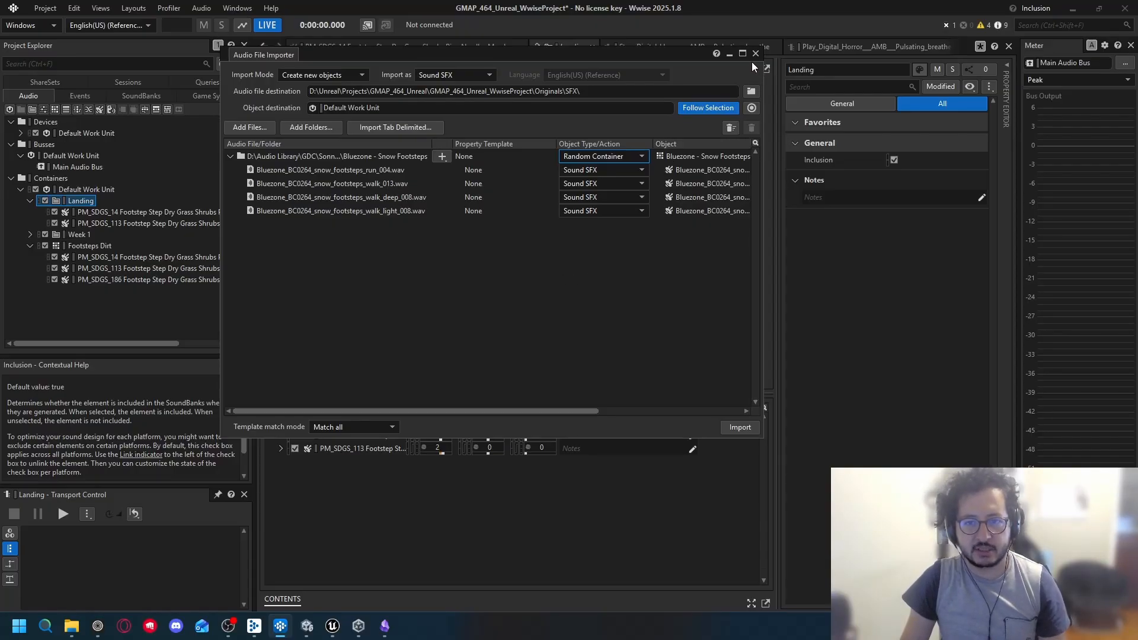
{"action": "left_click", "coordinate": [726, 425]}
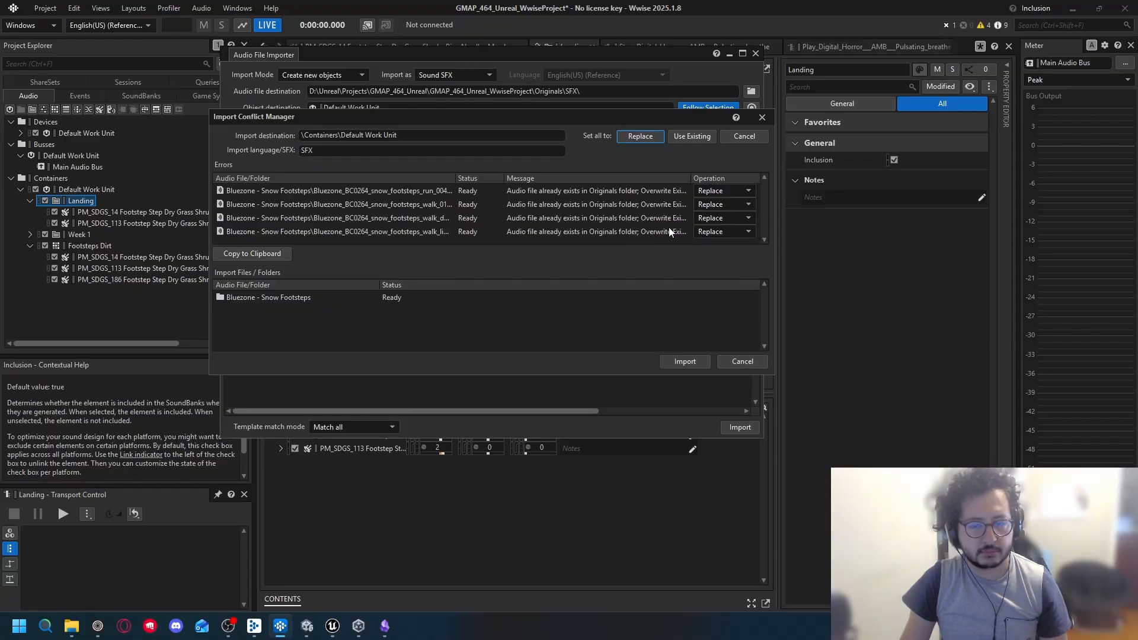
{"action": "left_click", "coordinate": [724, 190]}
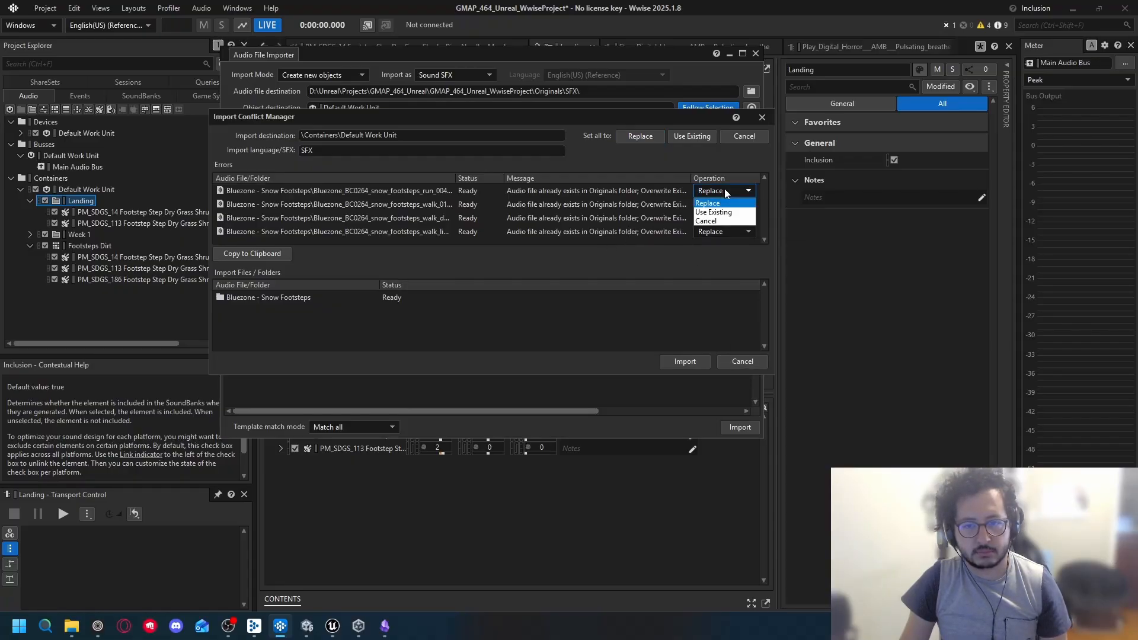
{"action": "left_click", "coordinate": [724, 188]}
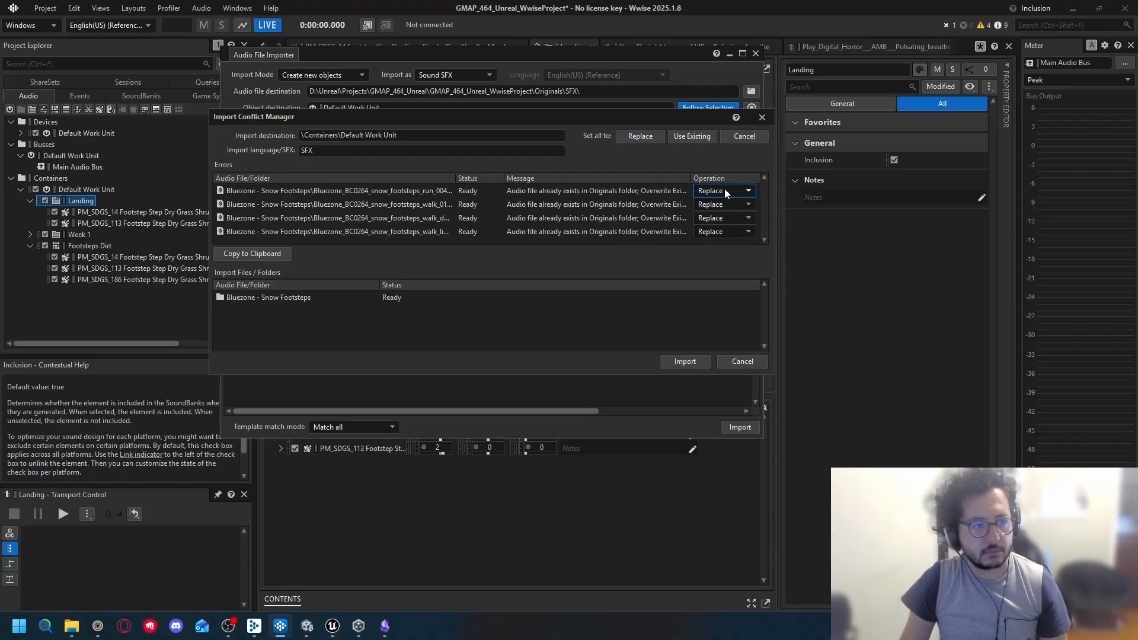
{"action": "left_click", "coordinate": [686, 363]}
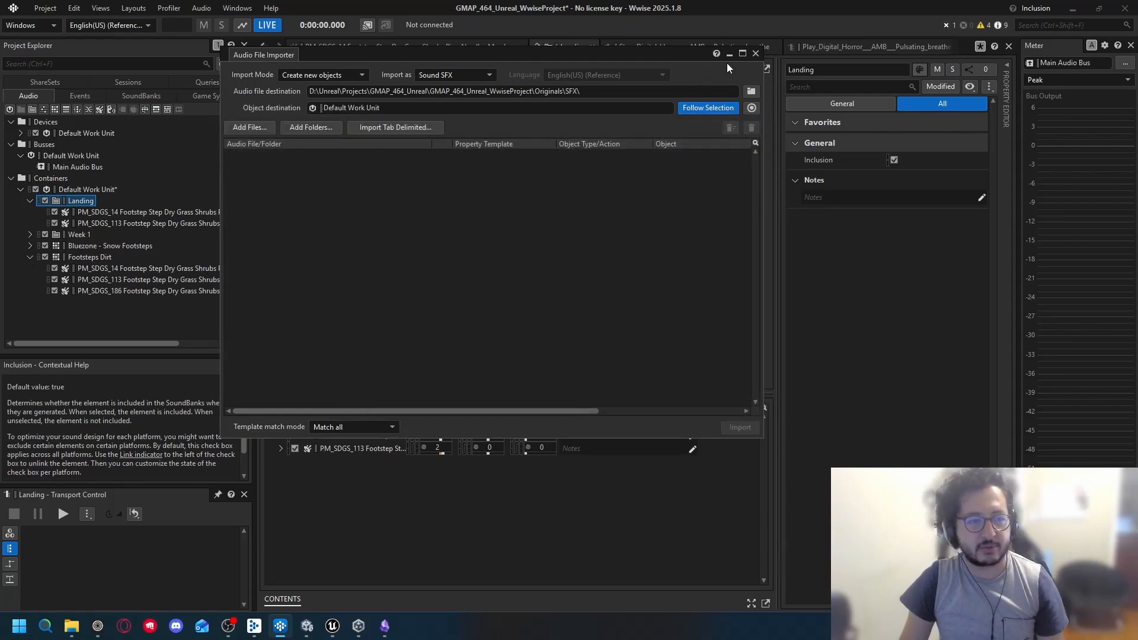
{"action": "left_click", "coordinate": [755, 53]}
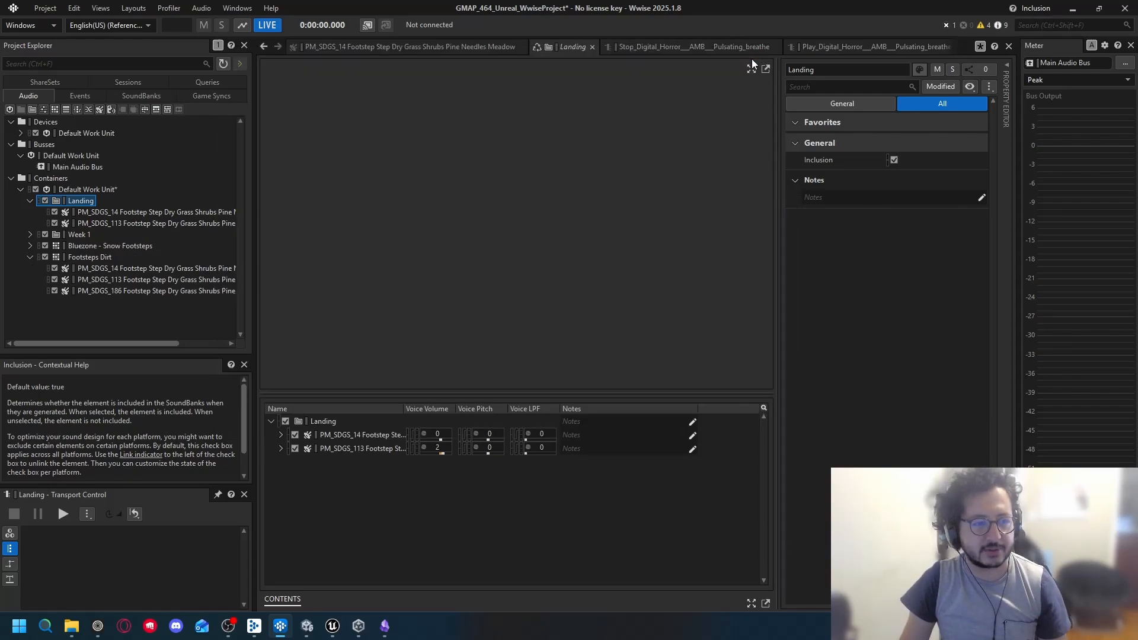
Step: Rename the imported Bluezone - Snow Footsteps random container to "Footsteps Snow"
{"action": "left_click", "coordinate": [29, 257]}
{"action": "left_click", "coordinate": [29, 247]}
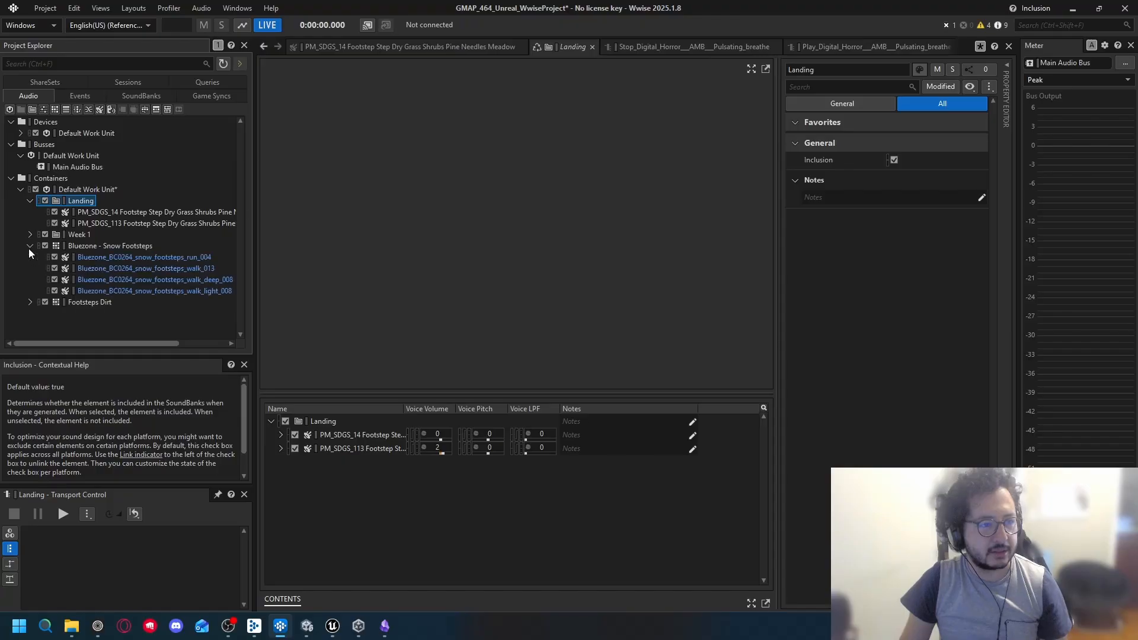
{"action": "left_click", "coordinate": [114, 245]}
{"action": "key", "text": "F2"}
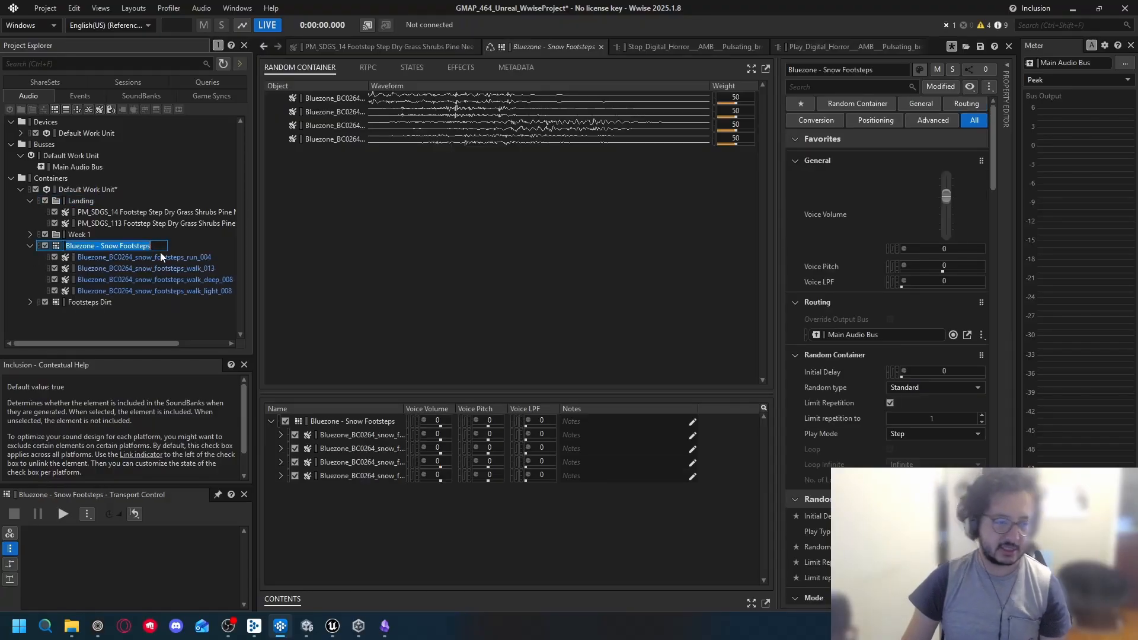
{"action": "type", "text": "Footsteps Snow"}
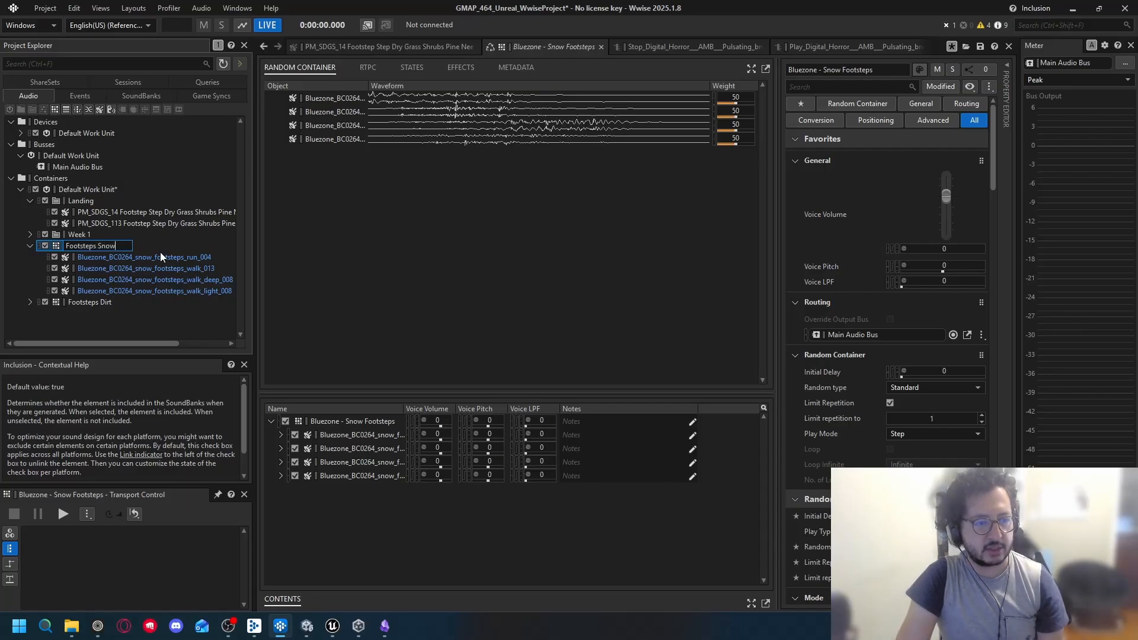
{"action": "key", "text": "Return"}
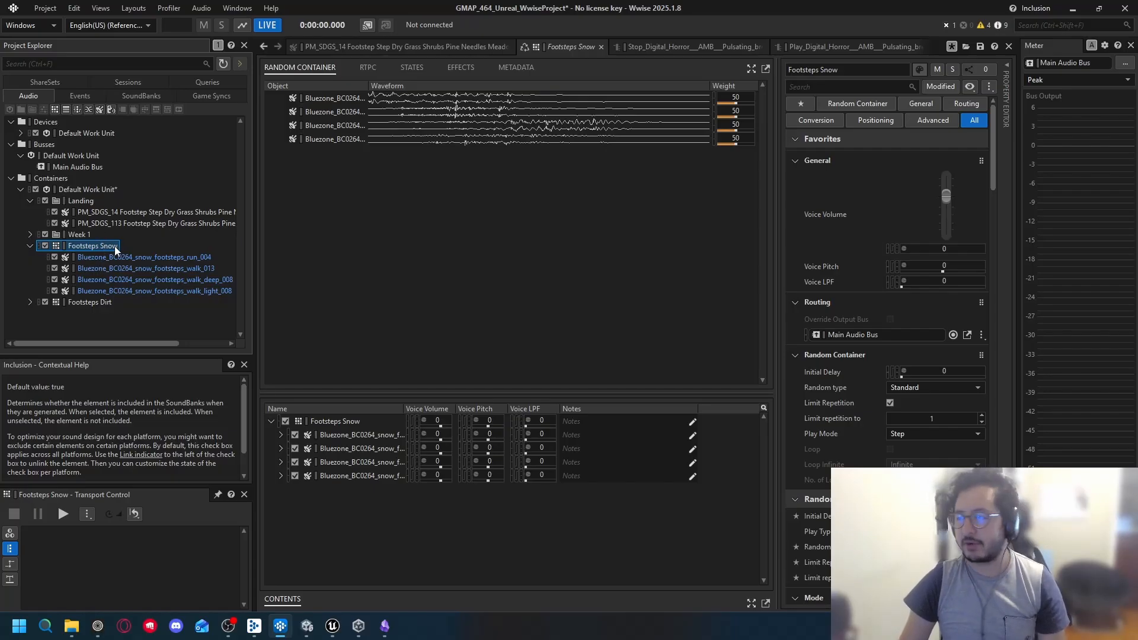
Step: Audition the Bluezone_BC0264_snow_footsteps_run_004 sound and the Footsteps Snow container
{"action": "left_click", "coordinate": [30, 200]}
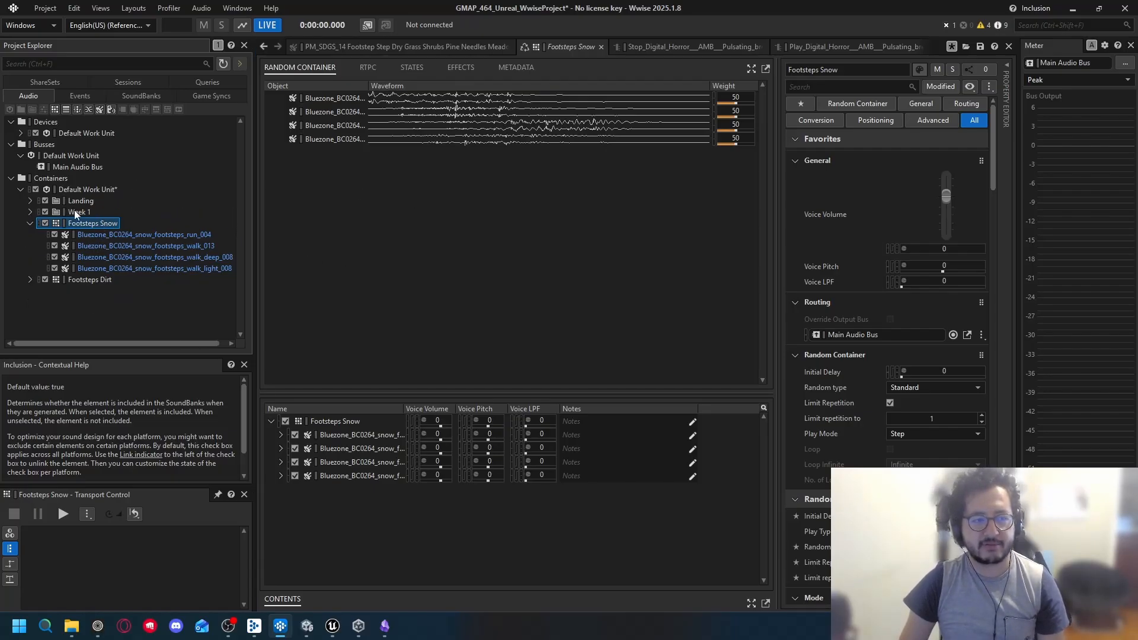
{"action": "left_click", "coordinate": [80, 223]}
{"action": "key", "text": "Delete"}
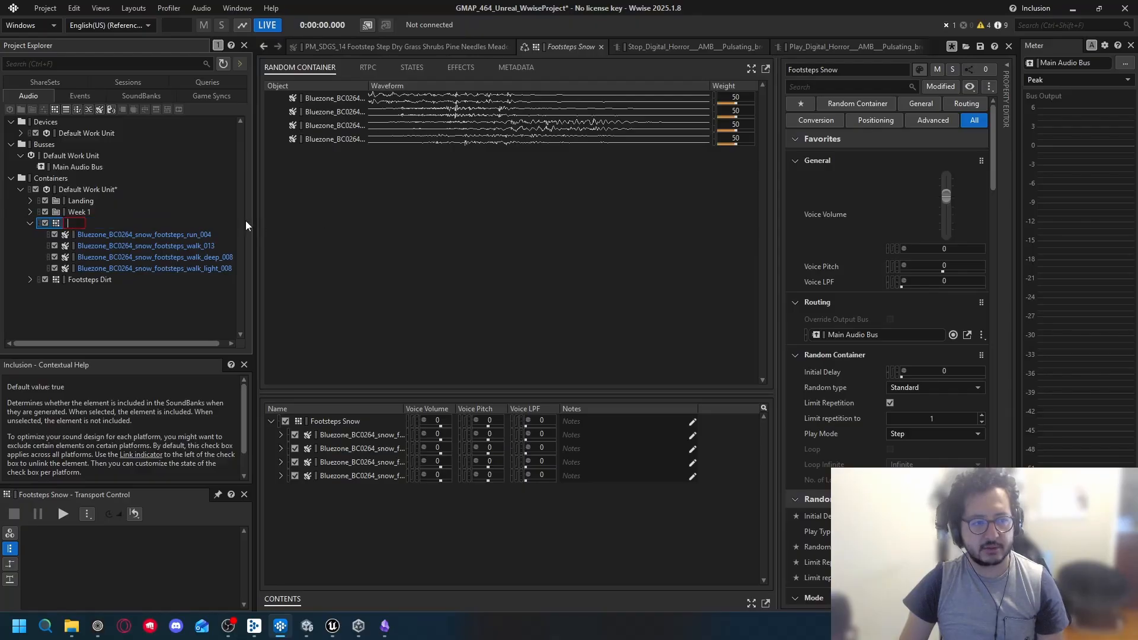
{"action": "left_click", "coordinate": [131, 237]}
{"action": "left_click", "coordinate": [568, 323]}
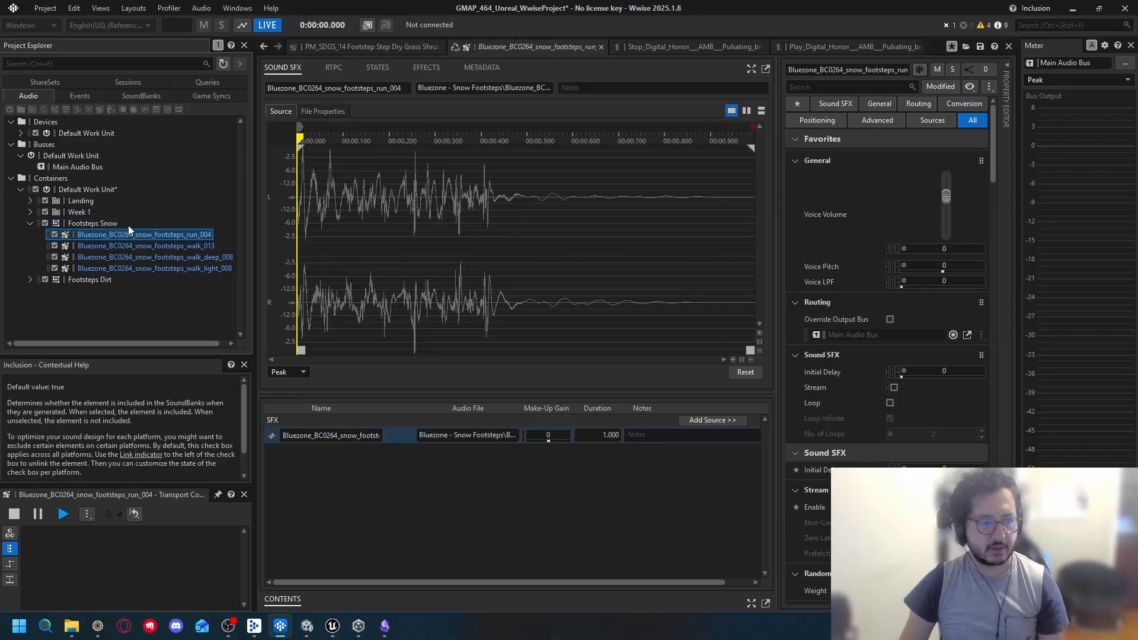
{"action": "key", "text": "space"}
{"action": "left_click", "coordinate": [96, 224]}
{"action": "key", "text": "space"}
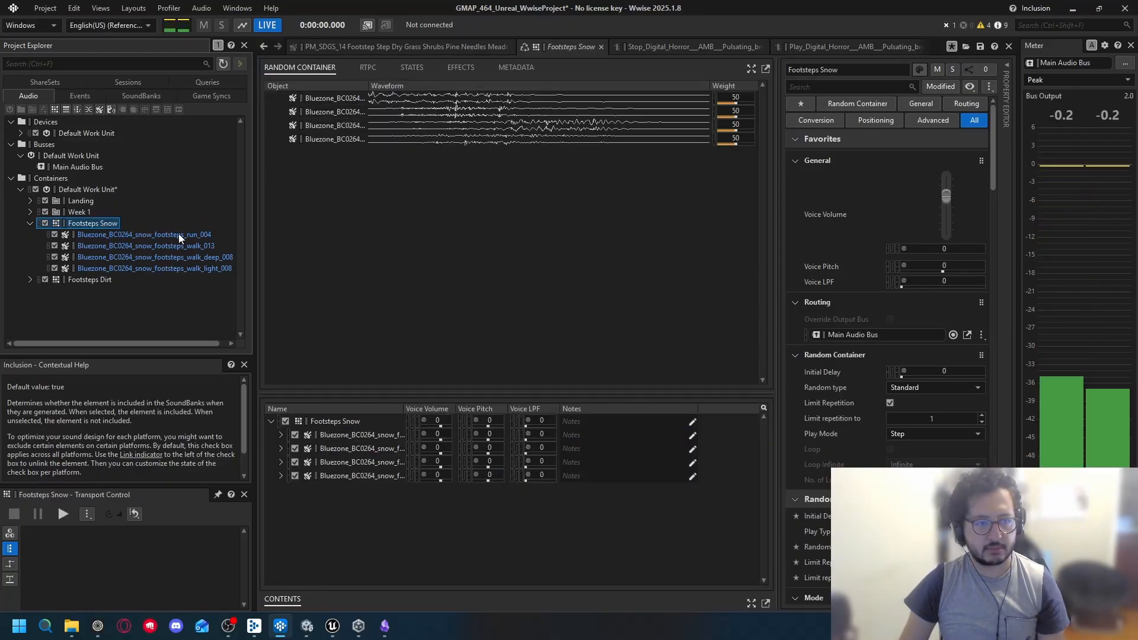
{"action": "key", "text": "space"}
{"action": "key", "text": "space"}
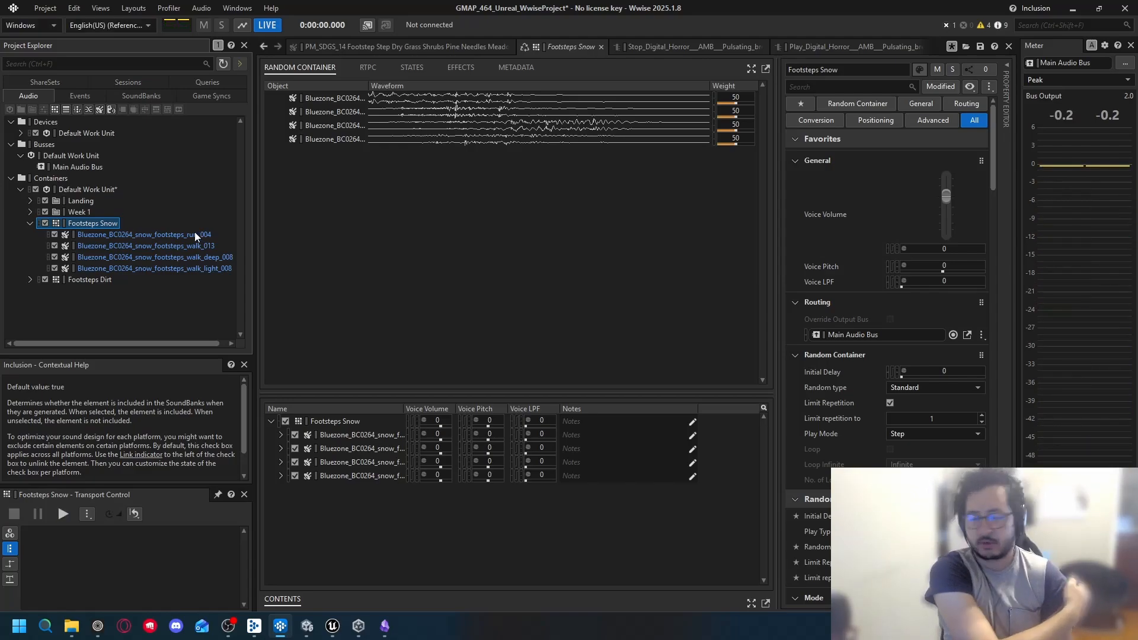
Step: Trim the start of Bluezone_BC0264_snow_footsteps_run_004 to about 0.02 s, add a fade-in ending at about 0.06 s, and audition it
{"action": "left_click", "coordinate": [194, 234]}
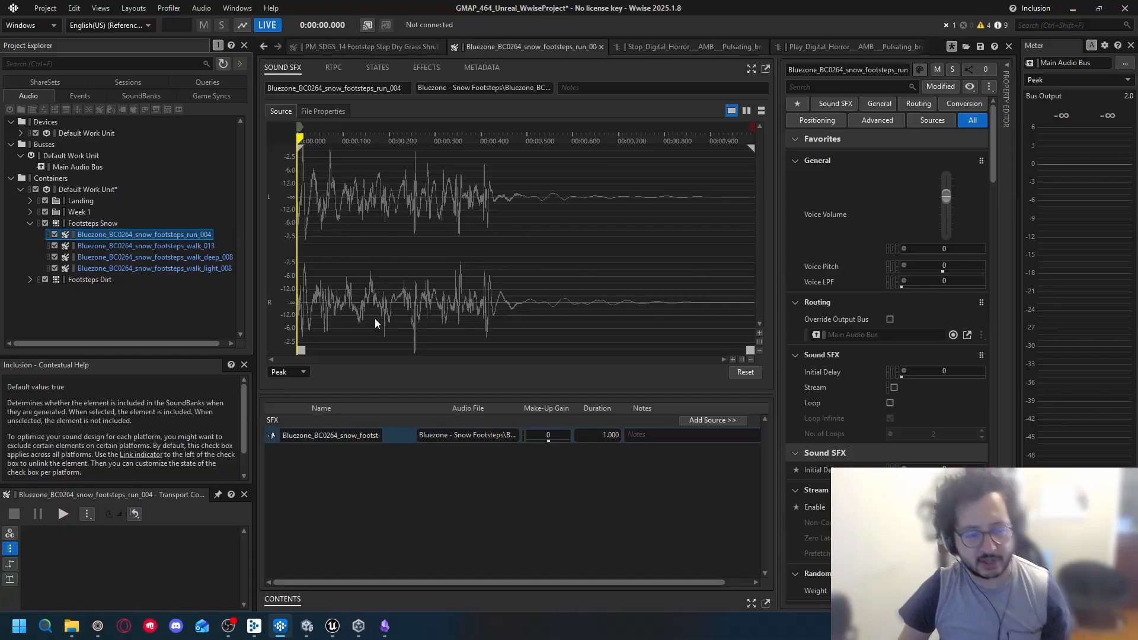
{"action": "key", "text": "space"}
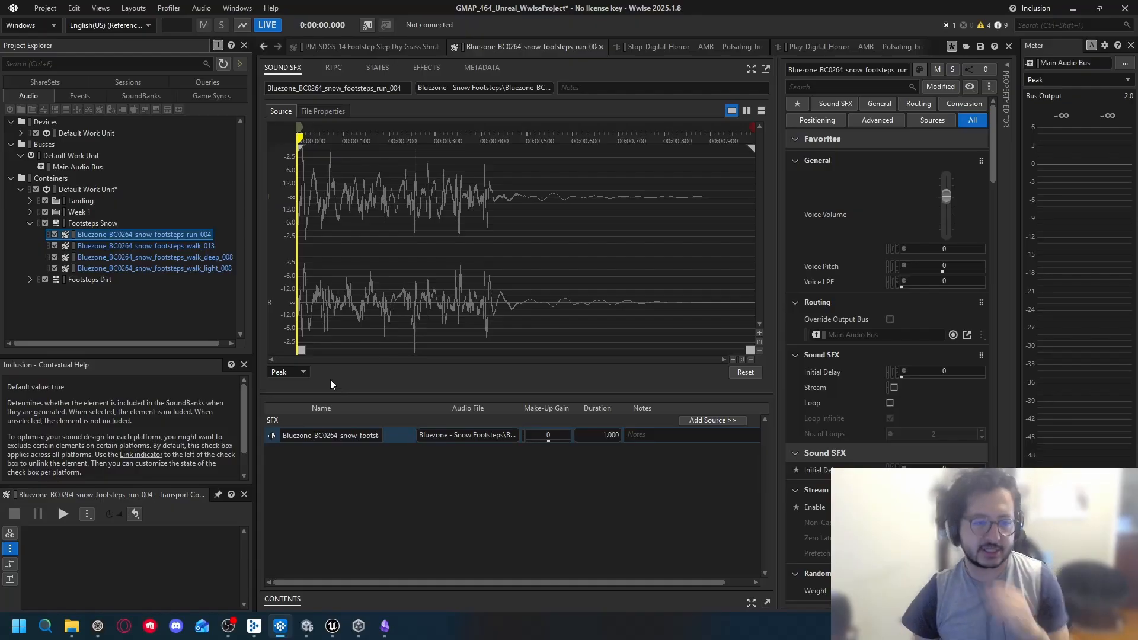
{"action": "mouse_move", "coordinate": [301, 350]}
{"action": "left_mouse_down"}
{"action": "mouse_move", "coordinate": [323, 350]}
{"action": "mouse_move", "coordinate": [313, 350]}
{"action": "left_mouse_up"}
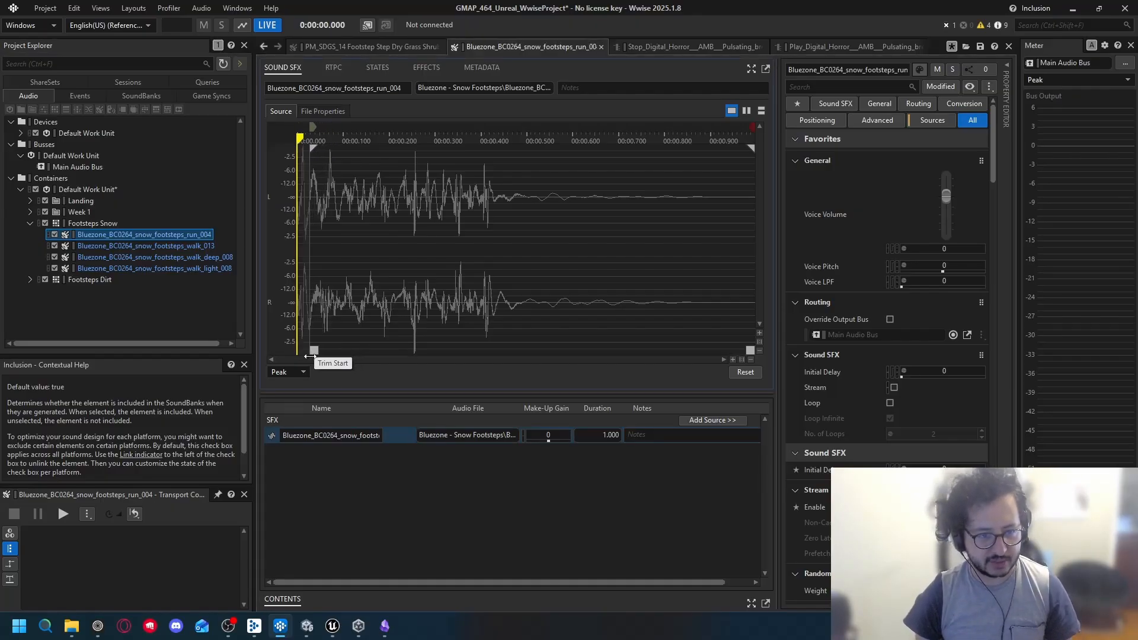
{"action": "left_click_drag", "start_coordinate": [312, 148], "coordinate": [329, 149]}
{"action": "key", "text": "space"}
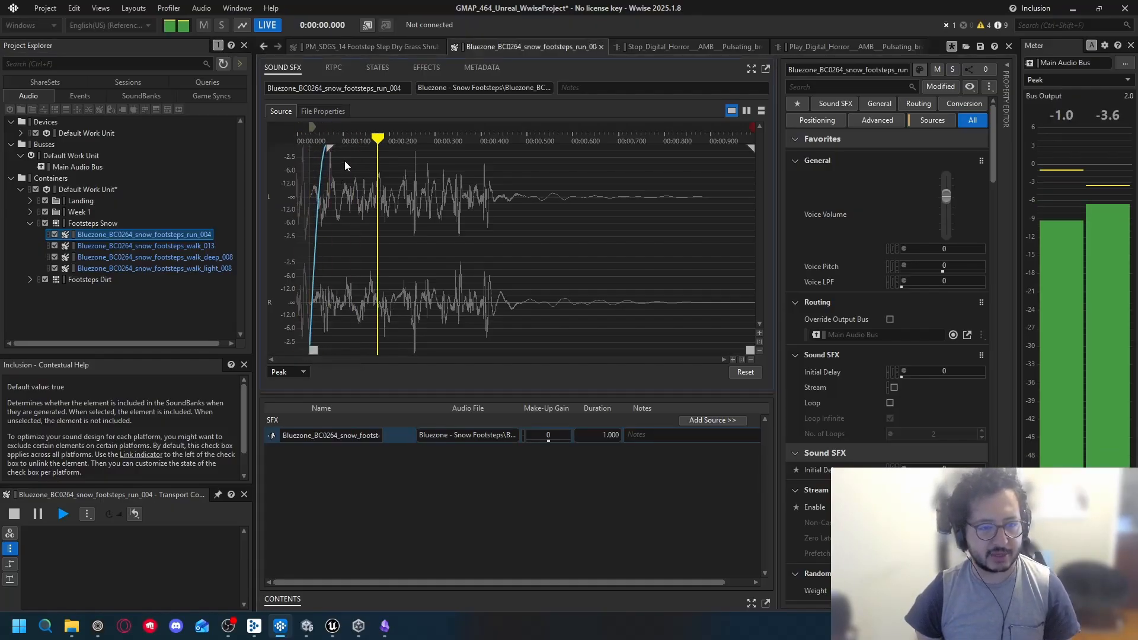
Step: Trim the end of the run_004 sound to about 0.32 s with a short fade-out, auditioning the result
{"action": "left_click_drag", "start_coordinate": [750, 350], "coordinate": [410, 351]}
{"action": "key", "text": "space"}
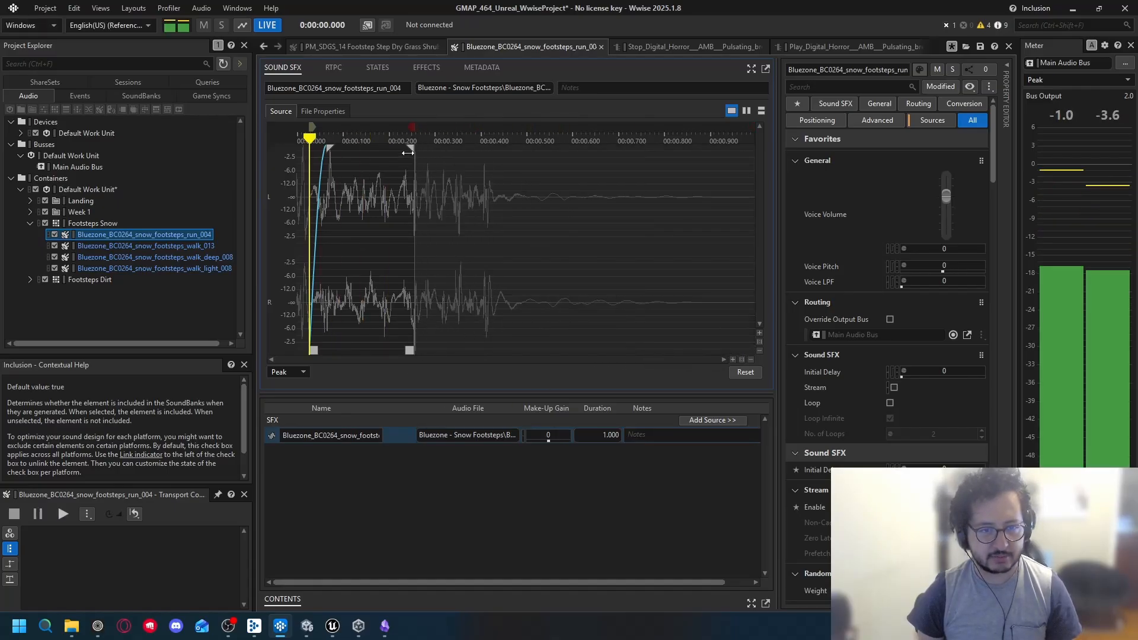
{"action": "left_click_drag", "start_coordinate": [410, 148], "coordinate": [384, 148]}
{"action": "key", "text": "space"}
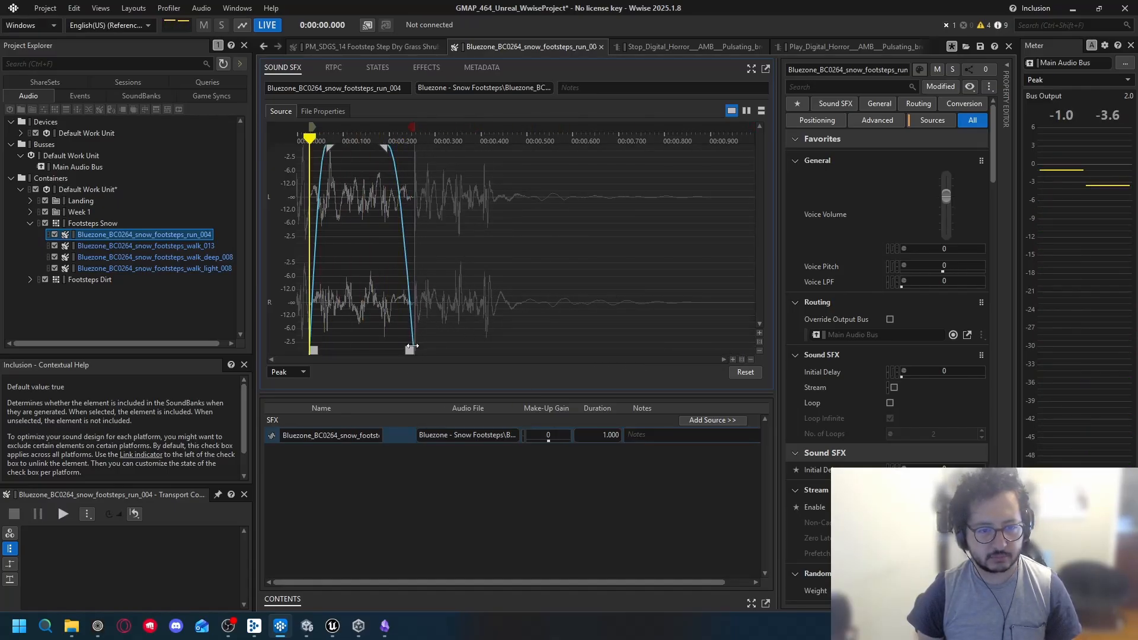
{"action": "left_click_drag", "start_coordinate": [409, 350], "coordinate": [444, 351]}
{"action": "key", "text": "space"}
{"action": "key", "text": "space"}
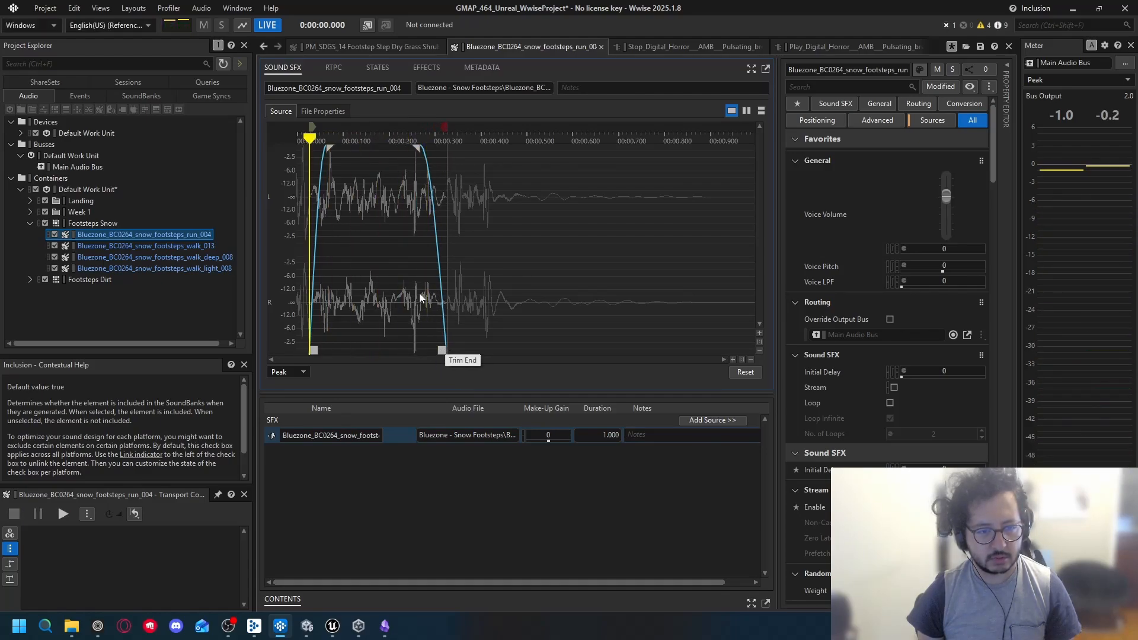
Step: Try a longer fade-out on the run_004 sound, starting at about 0.22 s, and audition it
{"action": "mouse_move", "coordinate": [417, 140]}
{"action": "left_mouse_down"}
{"action": "mouse_move", "coordinate": [426, 144]}
{"action": "mouse_move", "coordinate": [408, 156]}
{"action": "mouse_move", "coordinate": [420, 158]}
{"action": "left_mouse_up"}
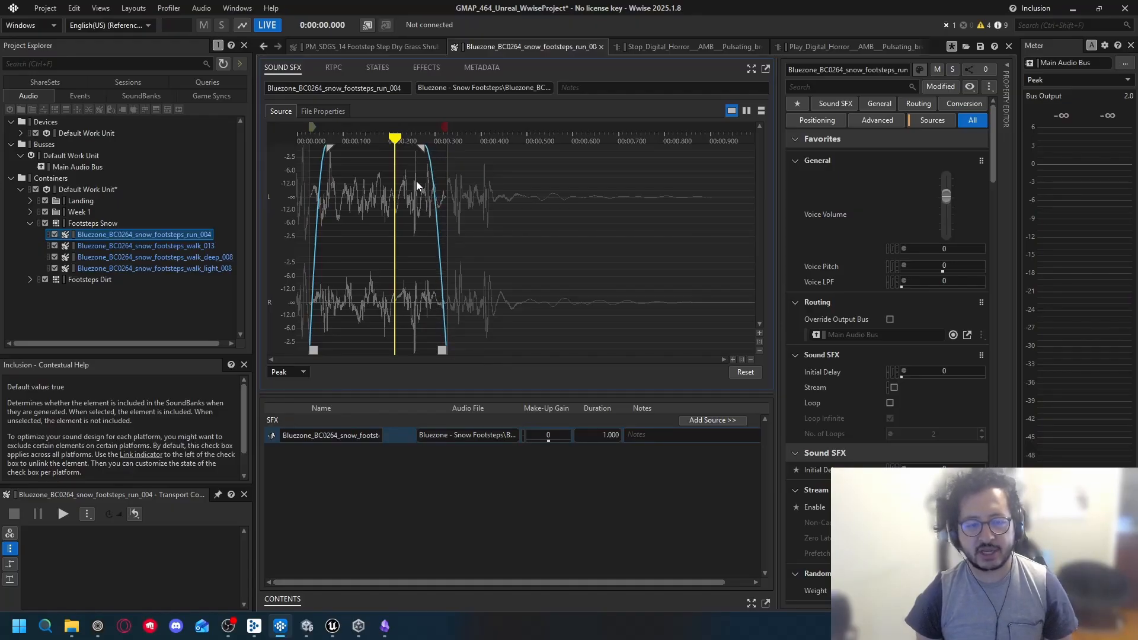
{"action": "left_click_drag", "start_coordinate": [420, 146], "coordinate": [399, 147]}
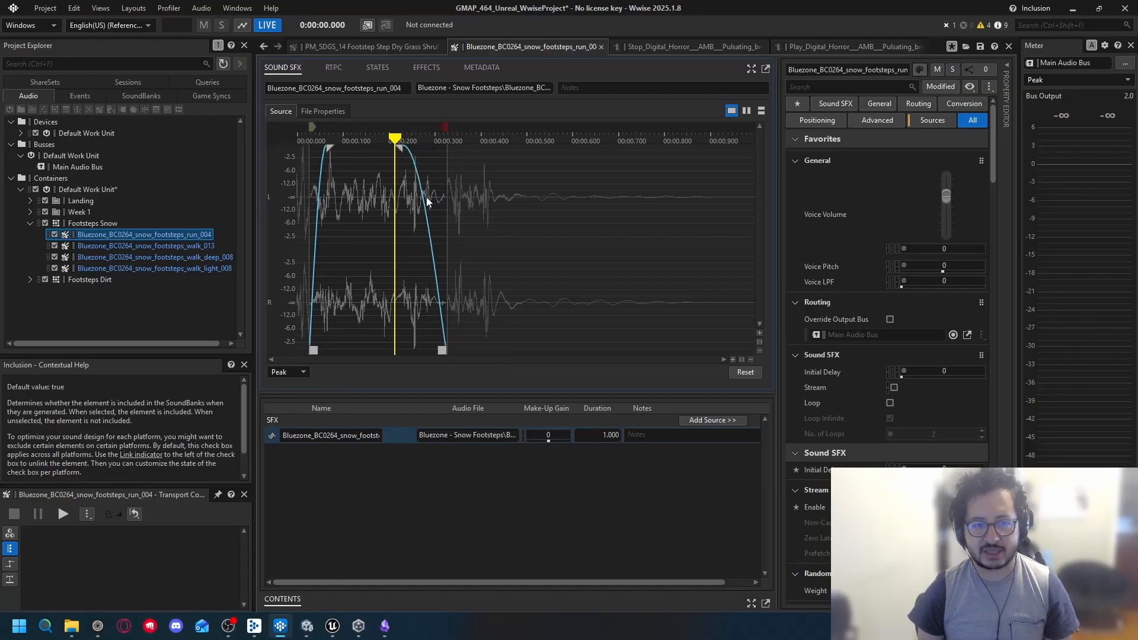
{"action": "key", "text": "space"}
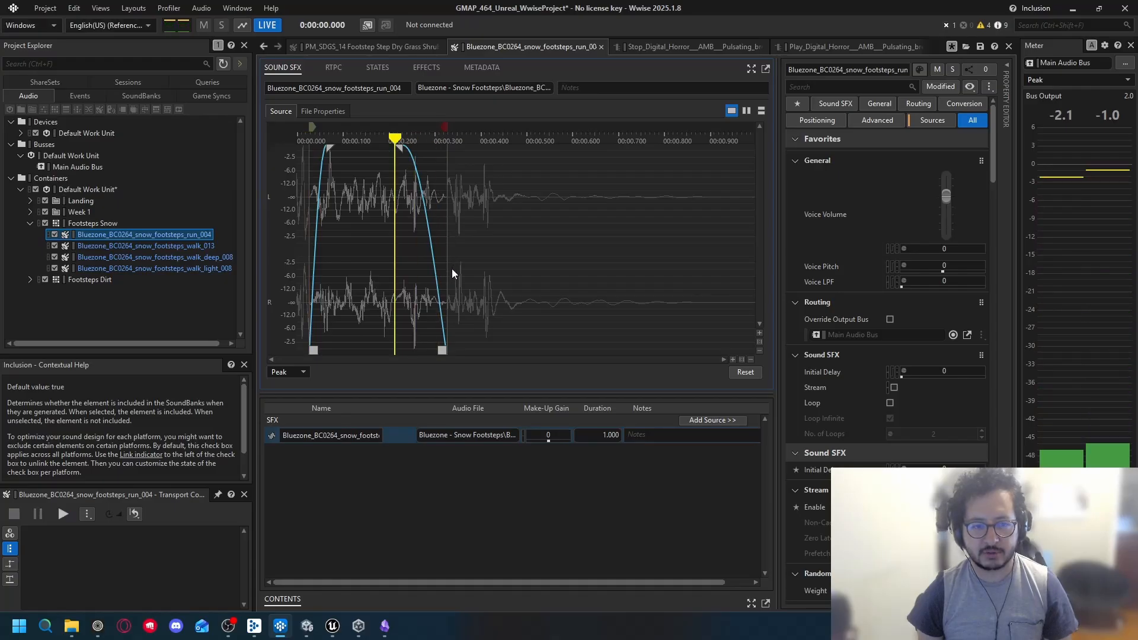
Step: Shorten the run_004 sound's fade-out to start at about 0.27 s and audition it
{"action": "left_click_drag", "start_coordinate": [398, 147], "coordinate": [299, 146]}
{"action": "key", "text": "space"}
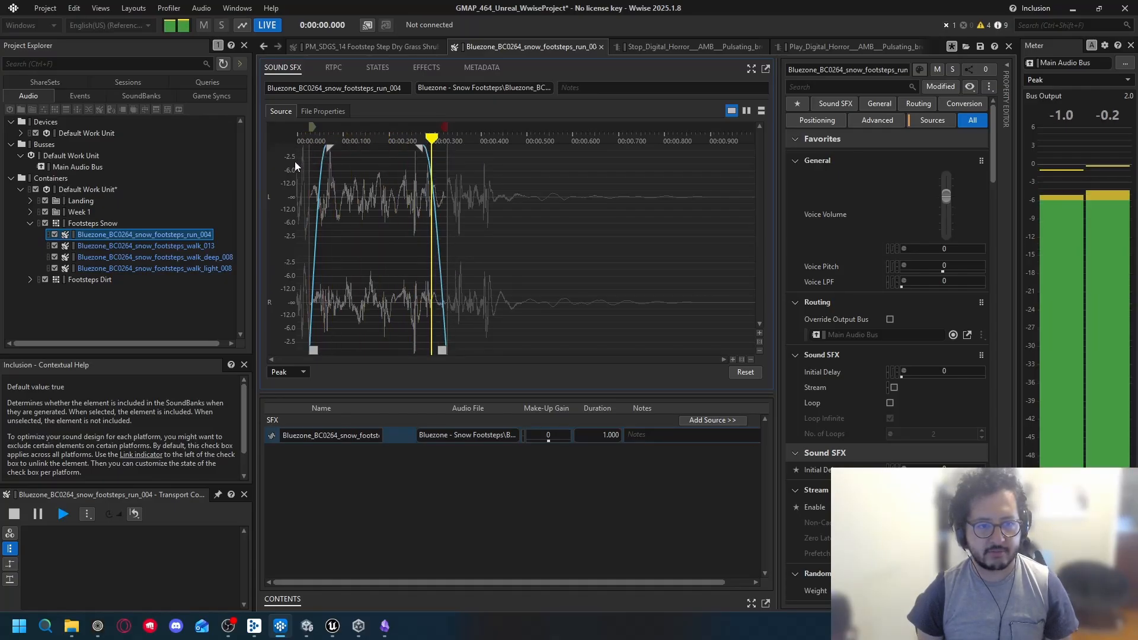
{"action": "key", "text": "space"}
{"action": "key", "text": "space"}
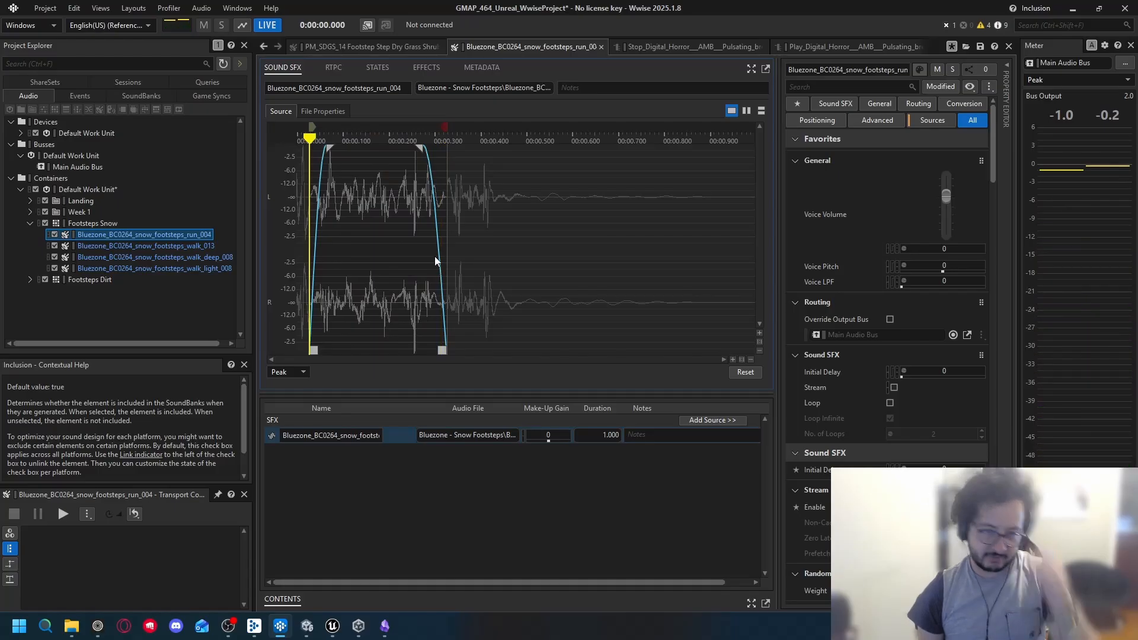
Step: Trim Bluezone_BC0264_snow_footsteps_walk_013 to start at about 0.14 s and end at about 0.39 s, auditioning it
{"action": "left_click", "coordinate": [150, 246]}
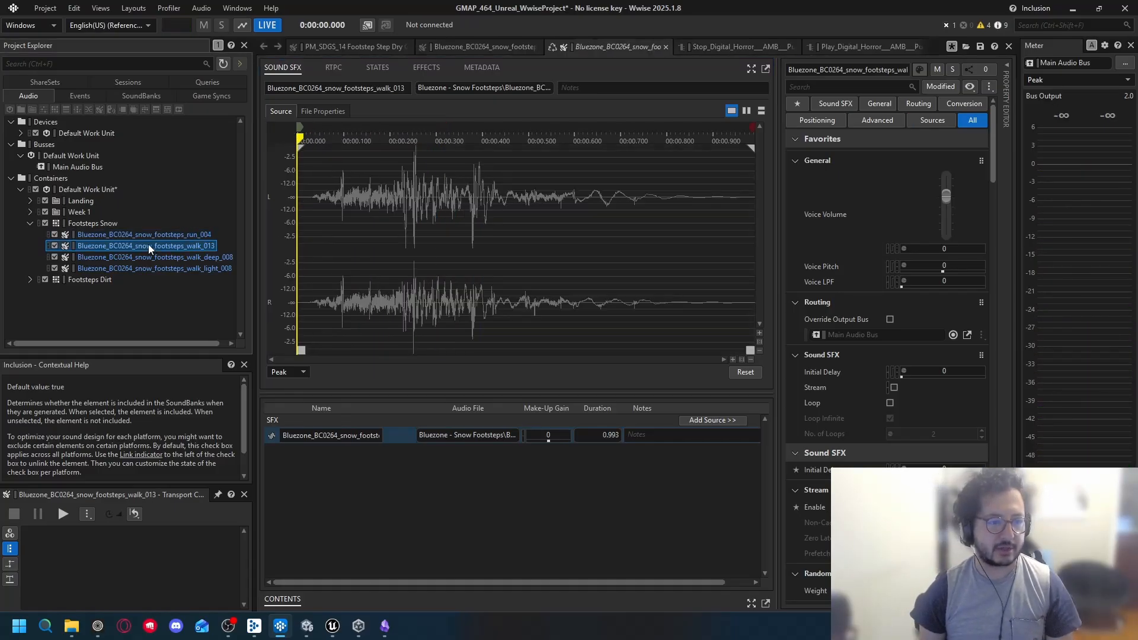
{"action": "key", "text": "space"}
{"action": "left_click_drag", "start_coordinate": [302, 350], "coordinate": [382, 355]}
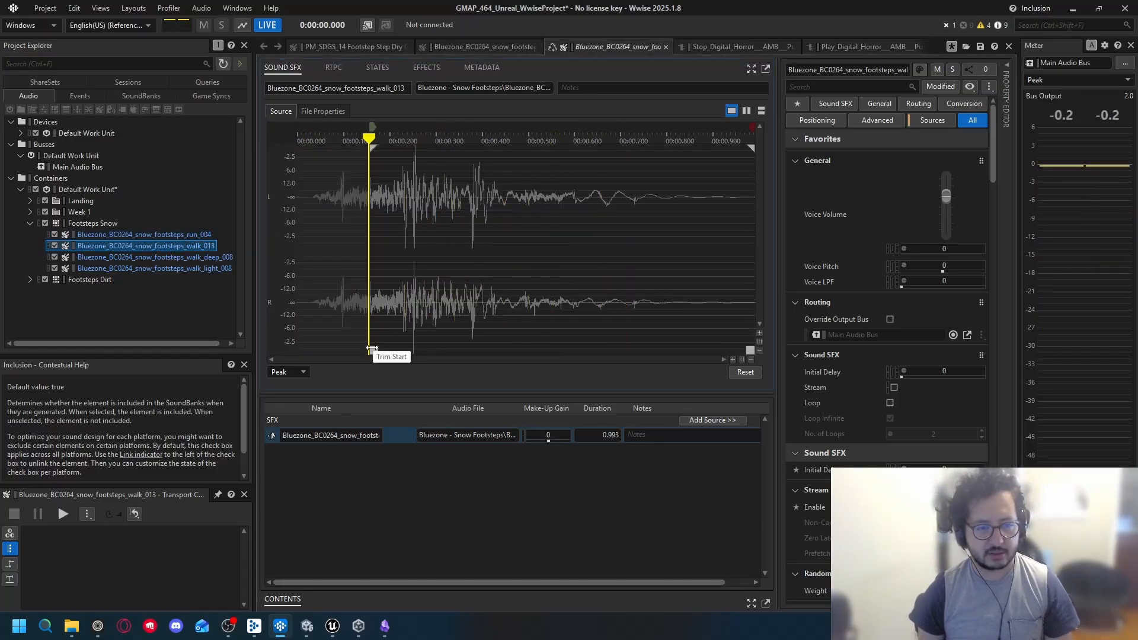
{"action": "key", "text": "space"}
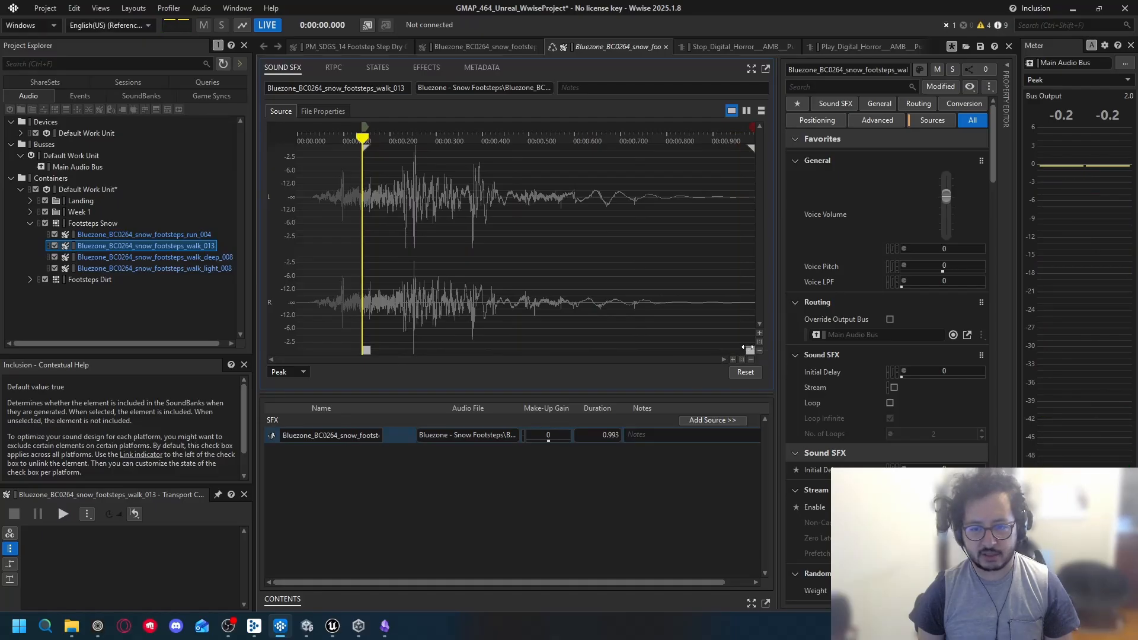
{"action": "left_click_drag", "start_coordinate": [750, 349], "coordinate": [475, 350]}
{"action": "key", "text": "space"}
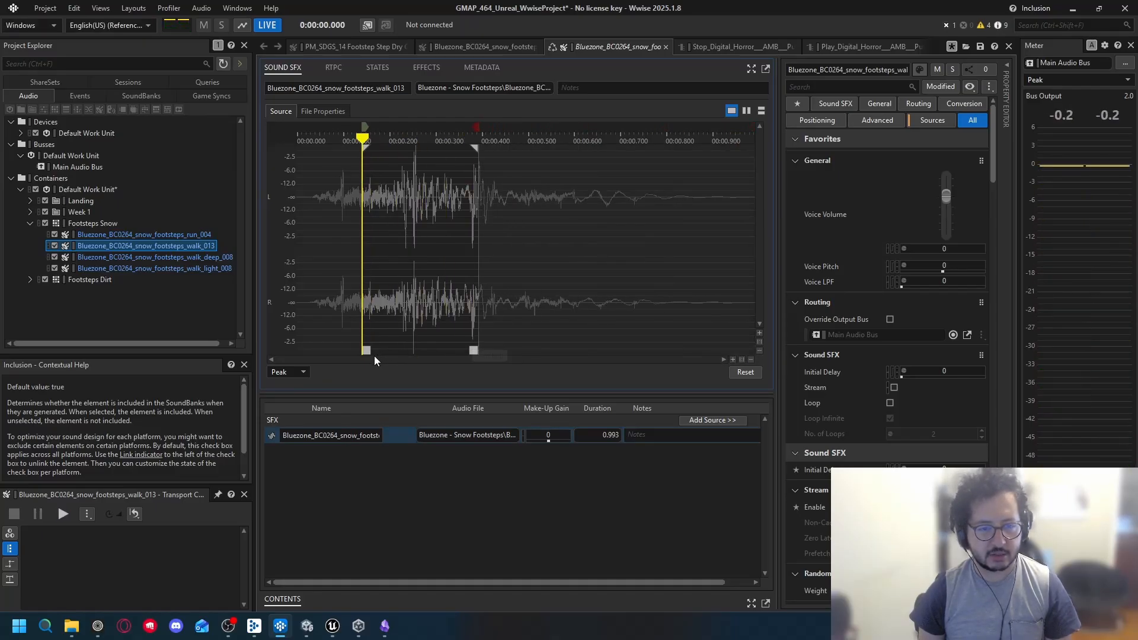
Step: Move the walk_013 sound's trim range to about 0.25–0.53 s, add a fade-in ending at about 0.27 s, and audition it
{"action": "left_click_drag", "start_coordinate": [366, 351], "coordinate": [536, 351]}
{"action": "key", "text": "space"}
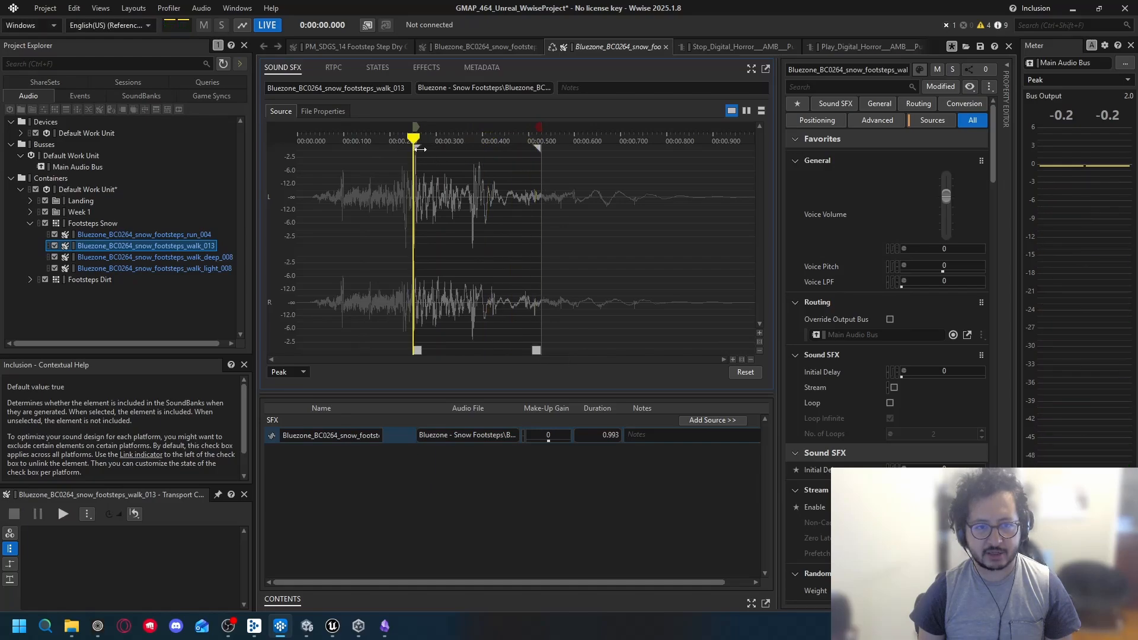
{"action": "mouse_move", "coordinate": [416, 148]}
{"action": "left_mouse_down"}
{"action": "mouse_move", "coordinate": [439, 150]}
{"action": "mouse_move", "coordinate": [426, 148]}
{"action": "left_mouse_up"}
{"action": "key", "text": "space"}
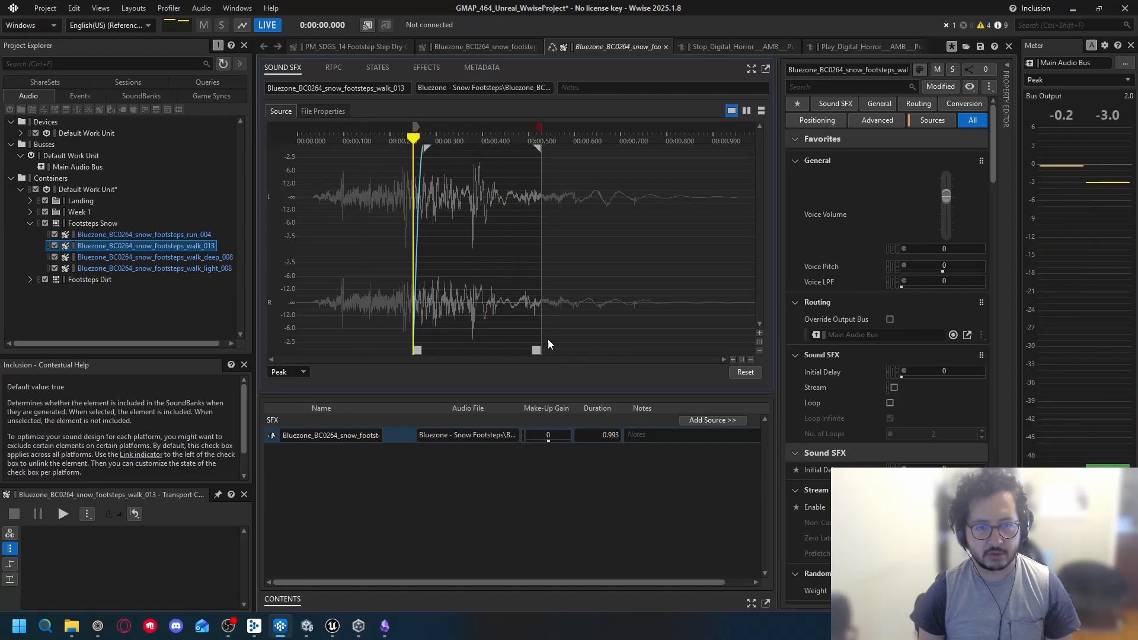
Step: Extend the walk_013 sound's trim end to about 0.59 s and its start back to about 0.17 s, auditioning the result
{"action": "left_click_drag", "start_coordinate": [536, 351], "coordinate": [565, 350]}
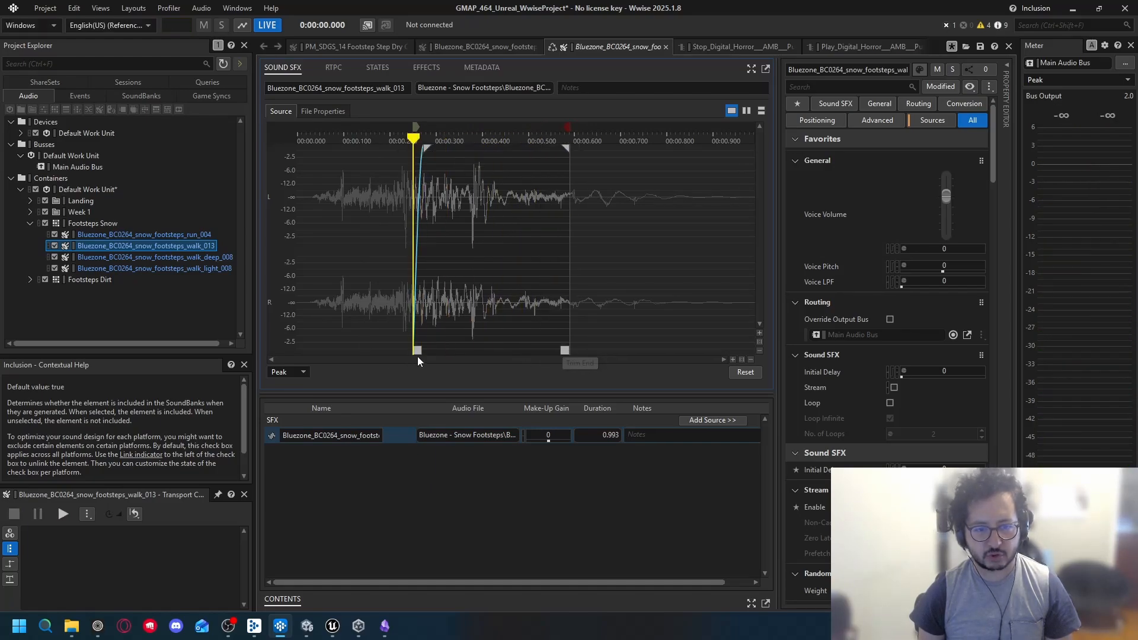
{"action": "left_click_drag", "start_coordinate": [417, 350], "coordinate": [381, 350]}
{"action": "key", "text": "space"}
{"action": "key", "text": "space"}
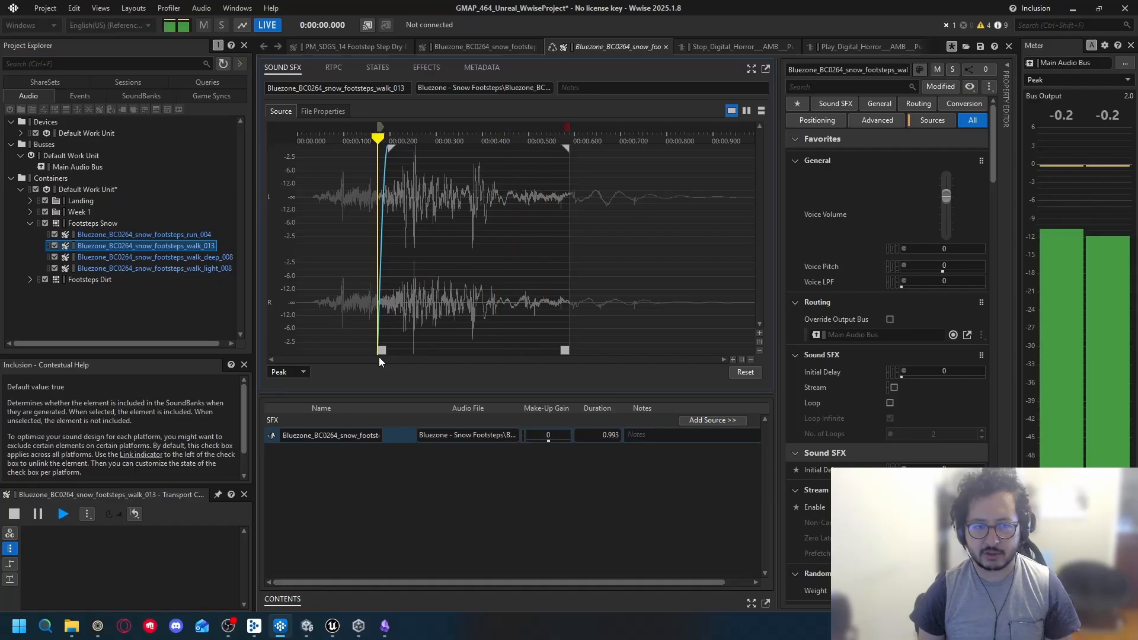
{"action": "key", "text": "space"}
{"action": "key", "text": "space"}
{"action": "key", "text": "space"}
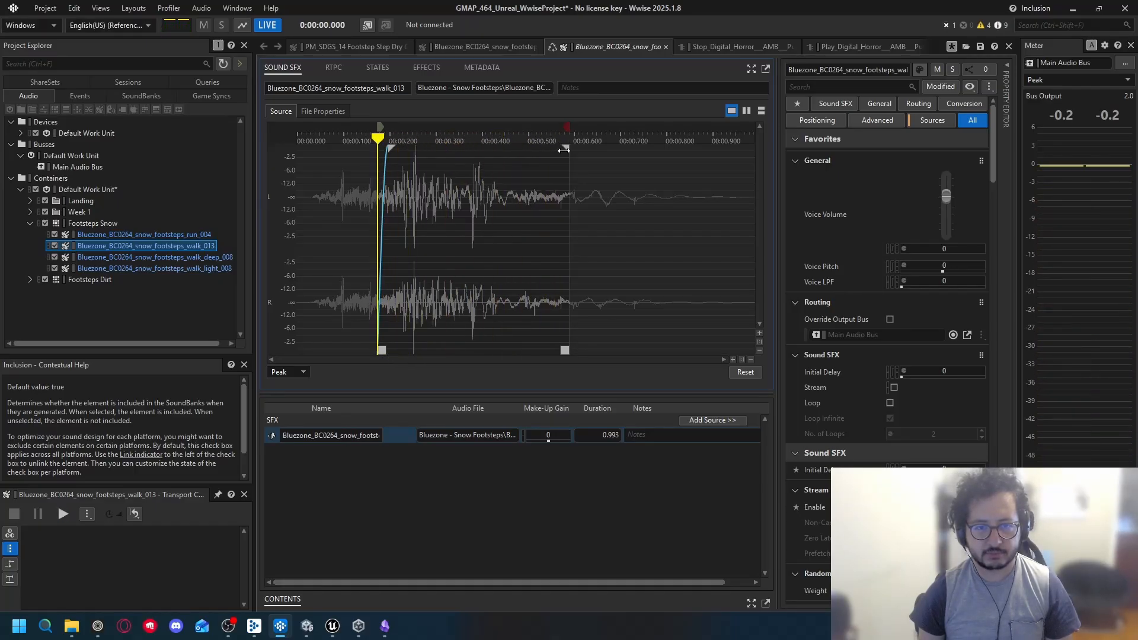
Step: Add a fade-out starting at about 0.47 s to the walk_013 sound and audition it
{"action": "left_click_drag", "start_coordinate": [563, 157], "coordinate": [510, 172]}
{"action": "key", "text": "space"}
{"action": "key", "text": "space"}
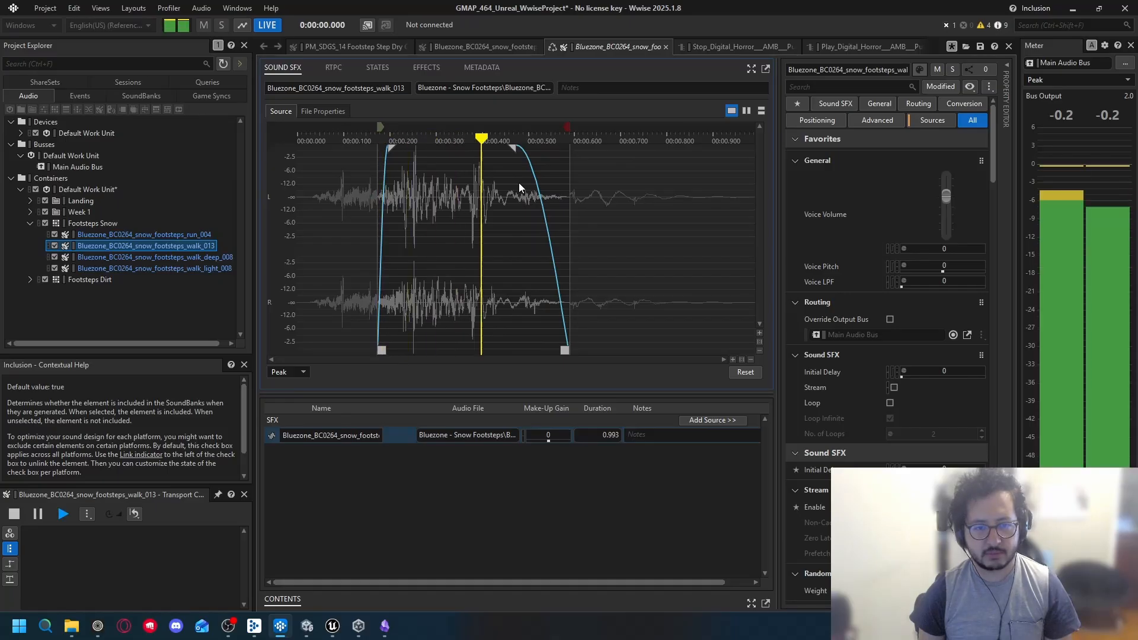
Step: Trim the start of Bluezone_BC0264_snow_footsteps_walk_deep_008 to about 0.41 s, add a fade-in ending at about 0.43 s, and audition it
{"action": "left_click", "coordinate": [212, 258]}
{"action": "key", "text": "space"}
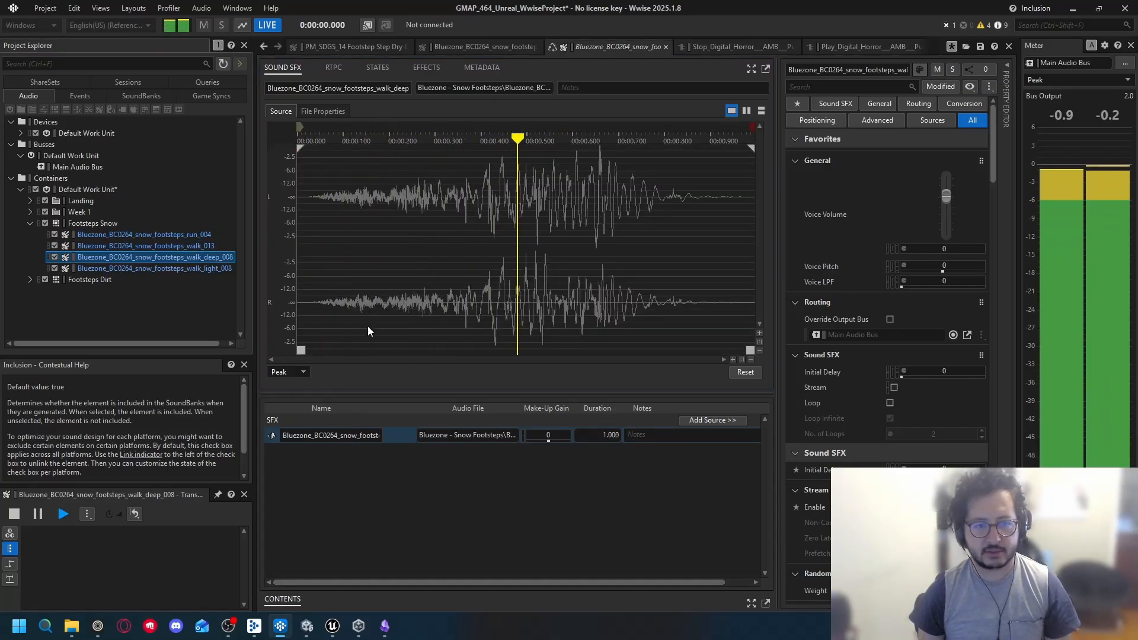
{"action": "left_click_drag", "start_coordinate": [302, 350], "coordinate": [490, 349]}
{"action": "key", "text": "space"}
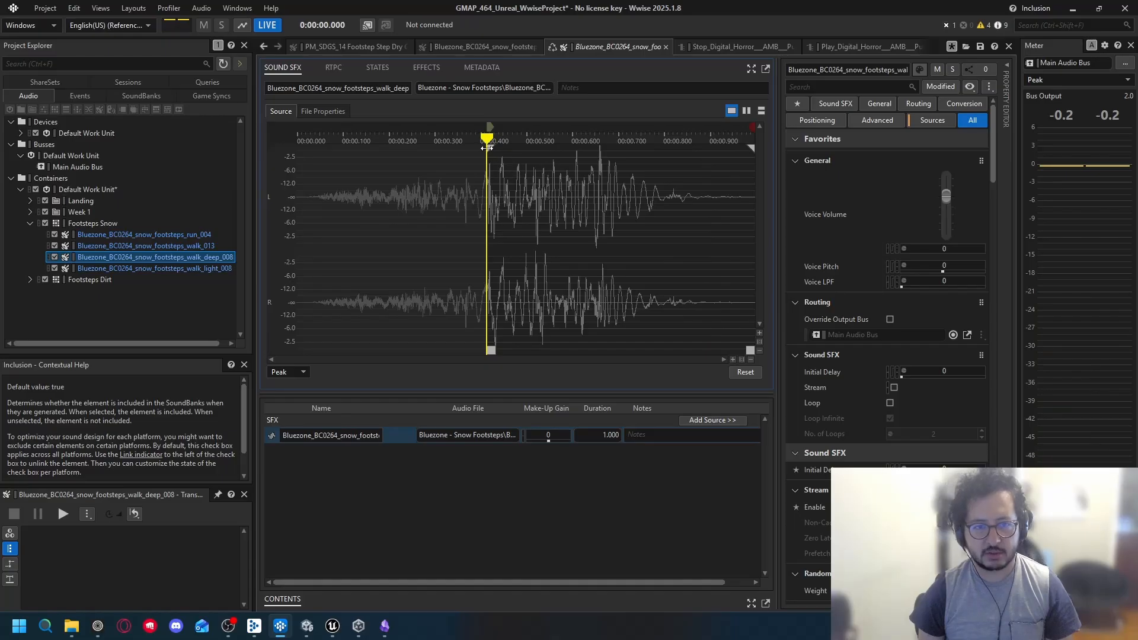
{"action": "mouse_move", "coordinate": [489, 149]}
{"action": "left_mouse_down"}
{"action": "mouse_move", "coordinate": [515, 153]}
{"action": "mouse_move", "coordinate": [500, 149]}
{"action": "left_mouse_up"}
{"action": "key", "text": "space"}
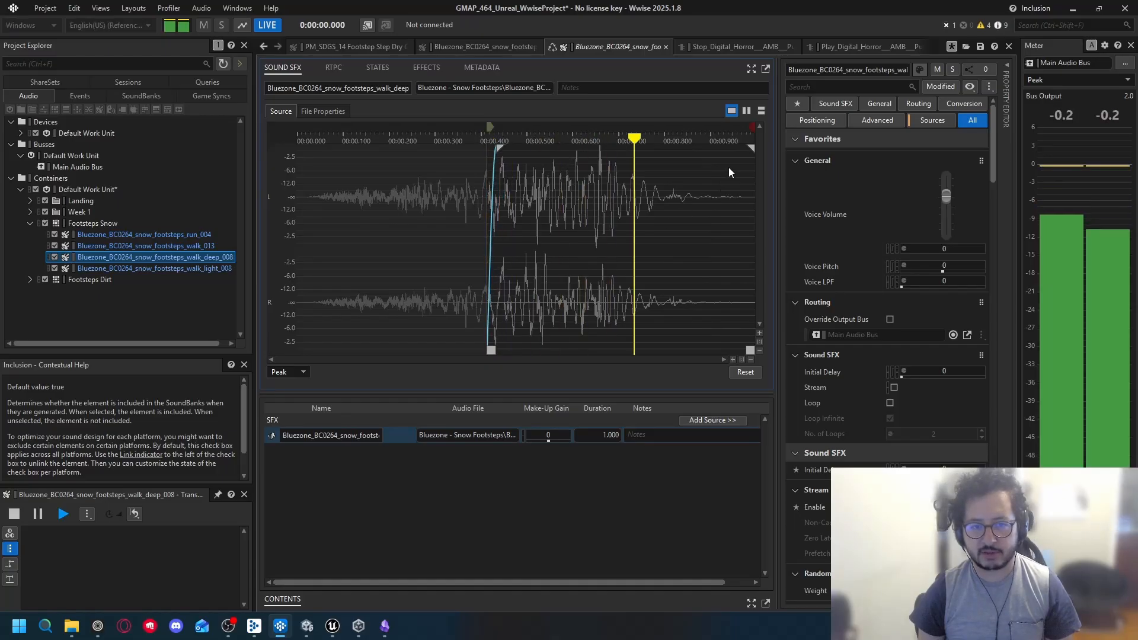
Step: Trim the end of the walk_deep_008 sound to about 0.83 s with a fade-out starting at about 0.67 s, and audition it
{"action": "left_click_drag", "start_coordinate": [751, 351], "coordinate": [674, 351]}
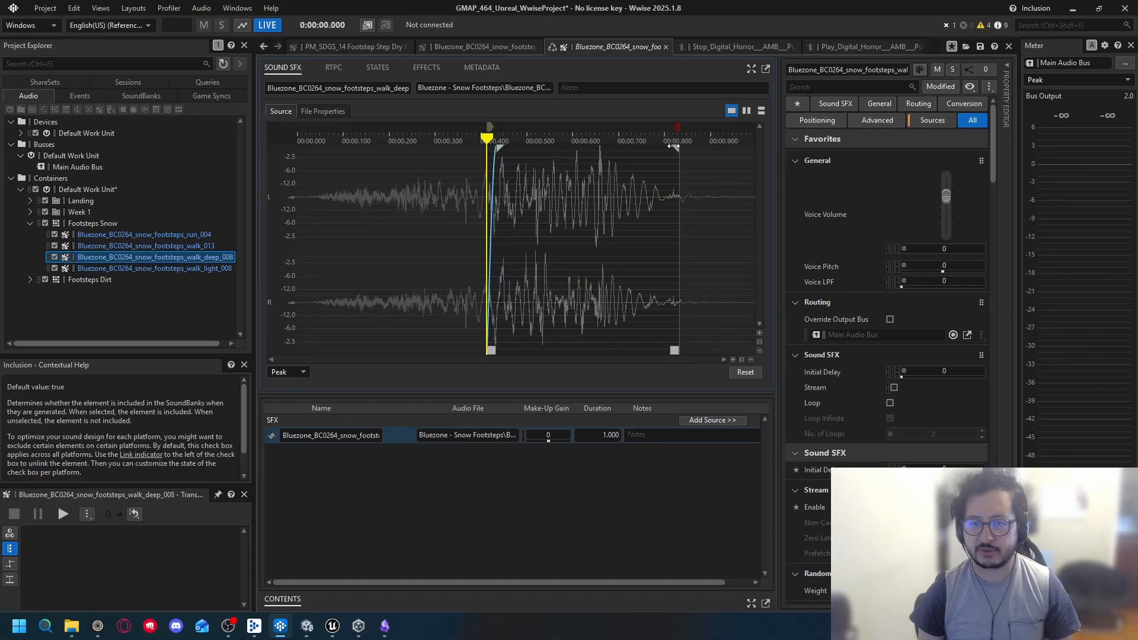
{"action": "left_click_drag", "start_coordinate": [674, 149], "coordinate": [622, 155]}
{"action": "key", "text": "space"}
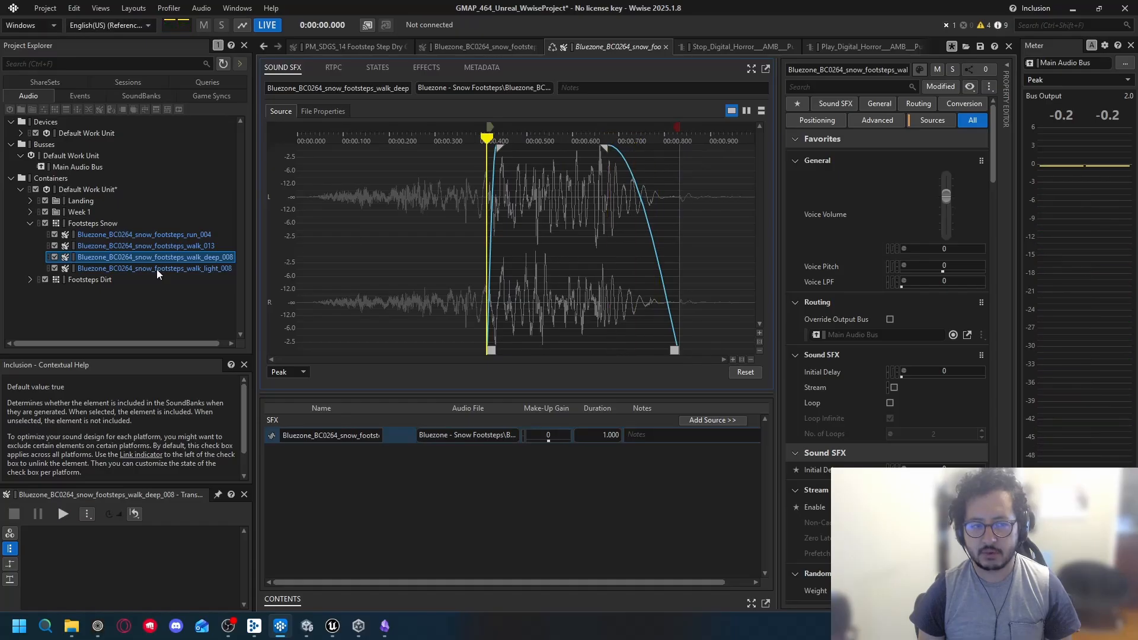
Step: Audition Bluezone_BC0264_snow_footsteps_walk_light_008, trim its start to about 0.26 s, and play it again
{"action": "left_click", "coordinate": [157, 269]}
{"action": "key", "text": "space"}
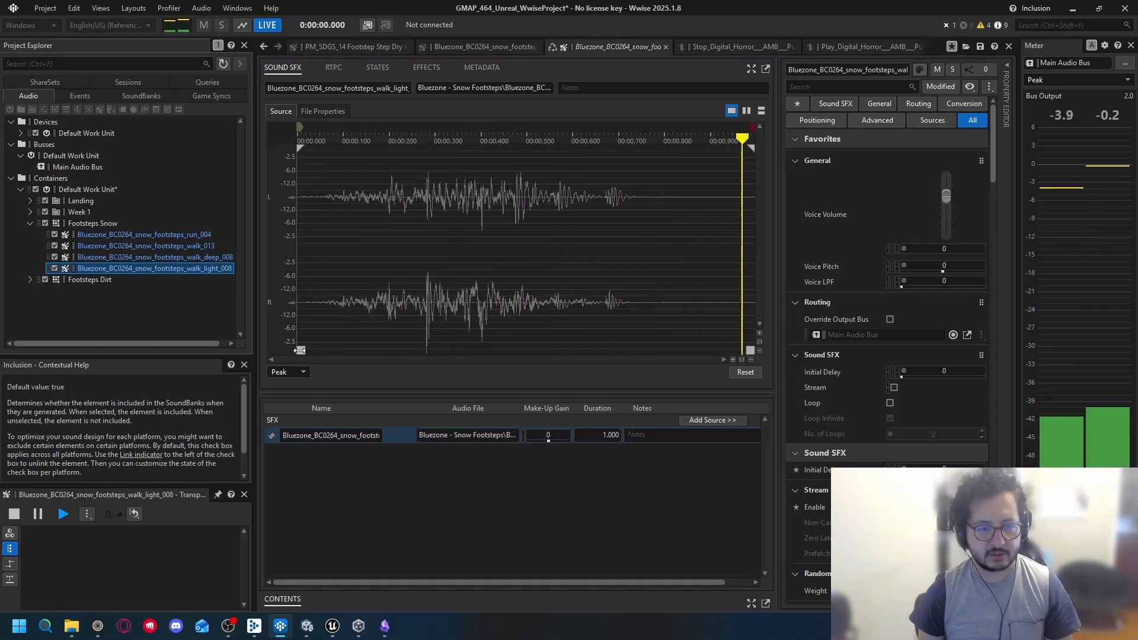
{"action": "left_click_drag", "start_coordinate": [300, 350], "coordinate": [421, 348]}
{"action": "key", "text": "space"}
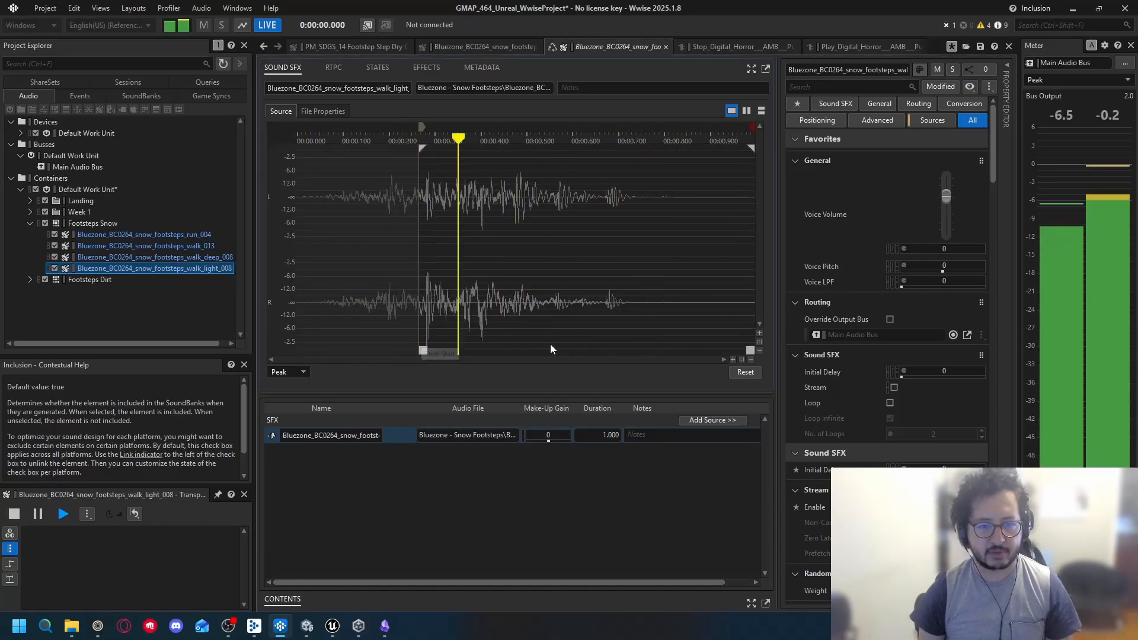
Step: Trim the walk_light_008 sound's end to about 0.71 s, with a fade-out from about 0.61 s and a fade-in ending at about 0.29 s
{"action": "left_click_drag", "start_coordinate": [751, 350], "coordinate": [622, 349]}
{"action": "left_click_drag", "start_coordinate": [622, 148], "coordinate": [575, 149]}
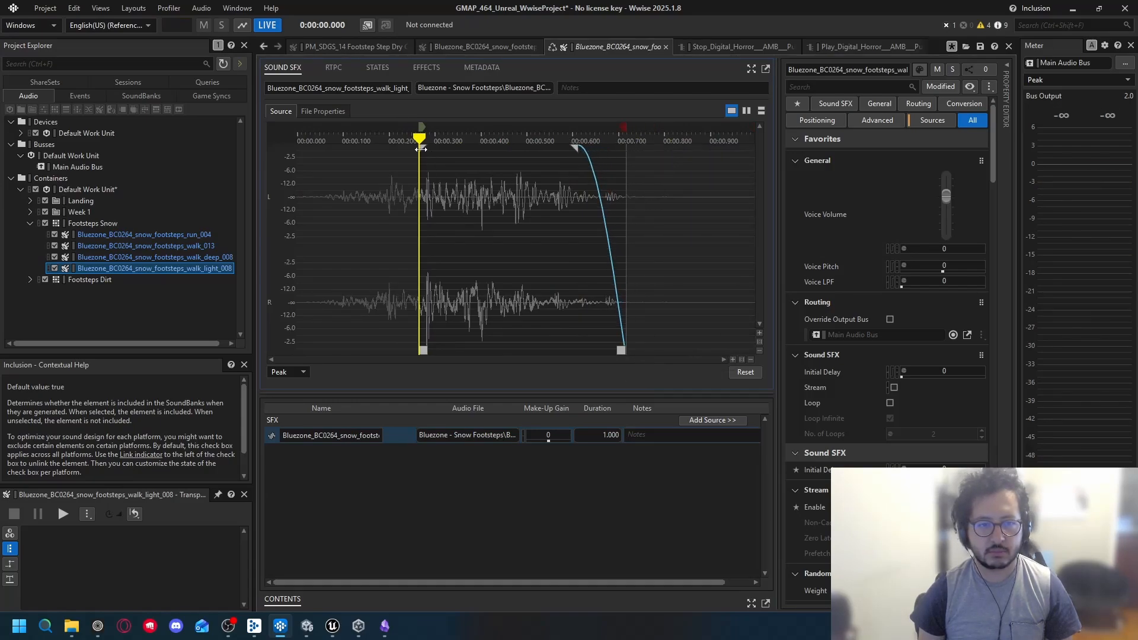
{"action": "left_click_drag", "start_coordinate": [420, 148], "coordinate": [434, 149]}
{"action": "key", "text": "space"}
{"action": "key", "text": "space"}
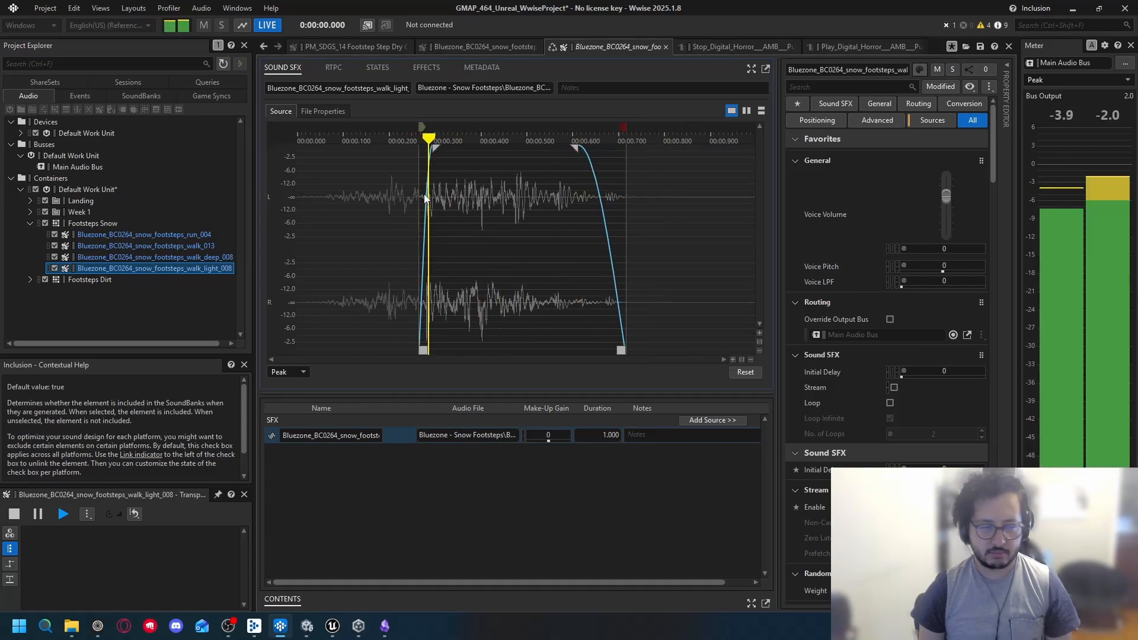
Step: Audition the Footsteps Snow and Footsteps Dirt random containers to compare their loudness
{"action": "left_click", "coordinate": [89, 223]}
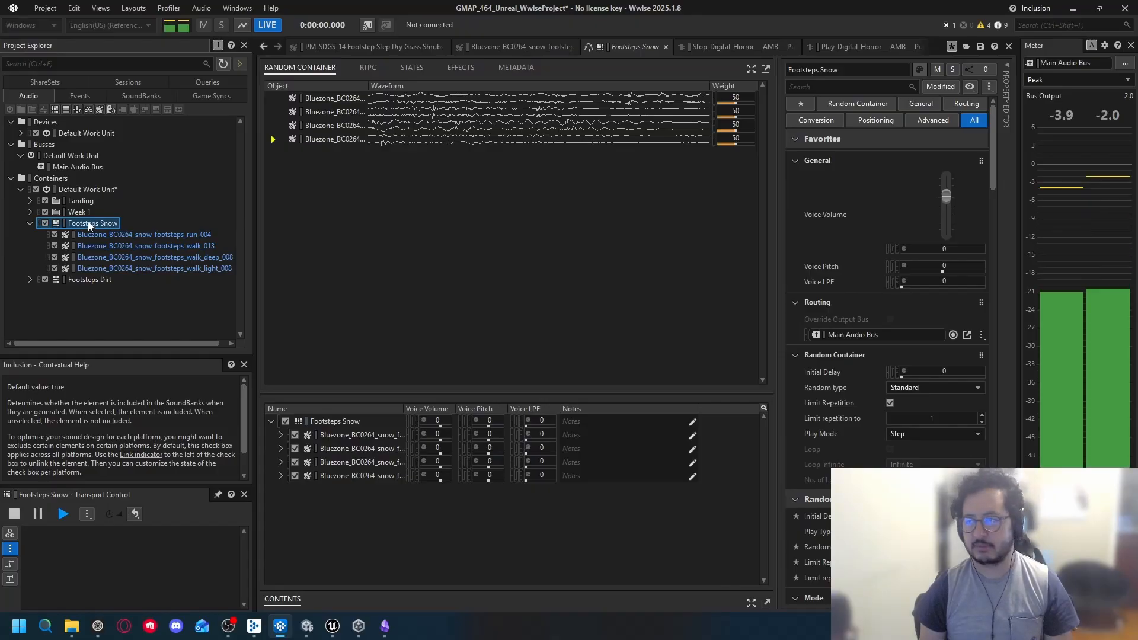
{"action": "key", "text": "space"}
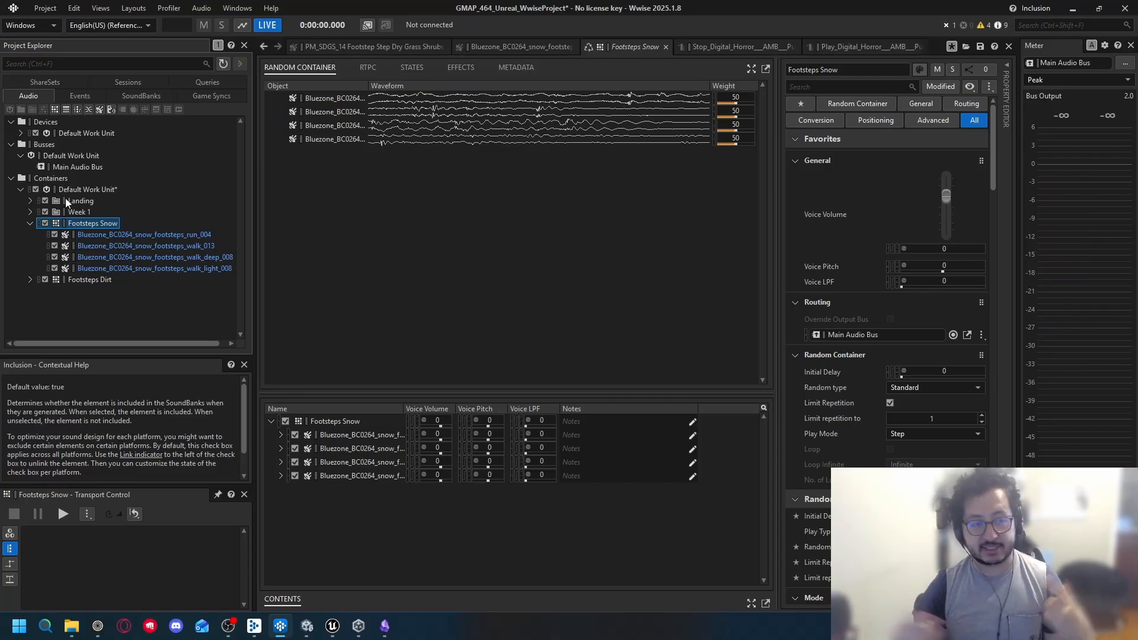
{"action": "left_click", "coordinate": [84, 279]}
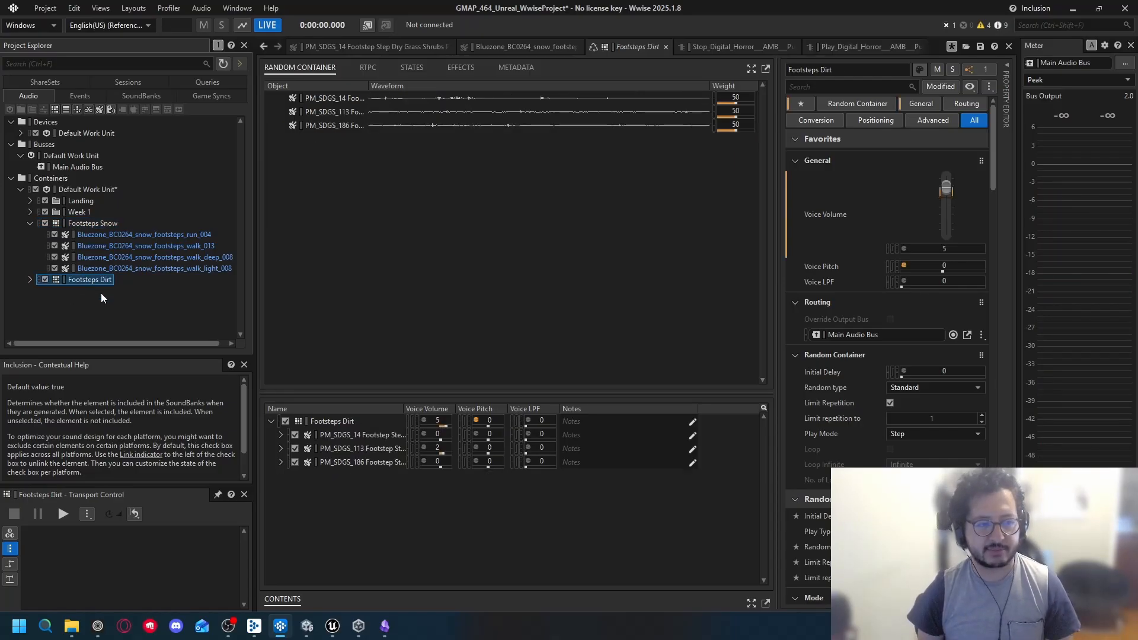
{"action": "key", "text": "space"}
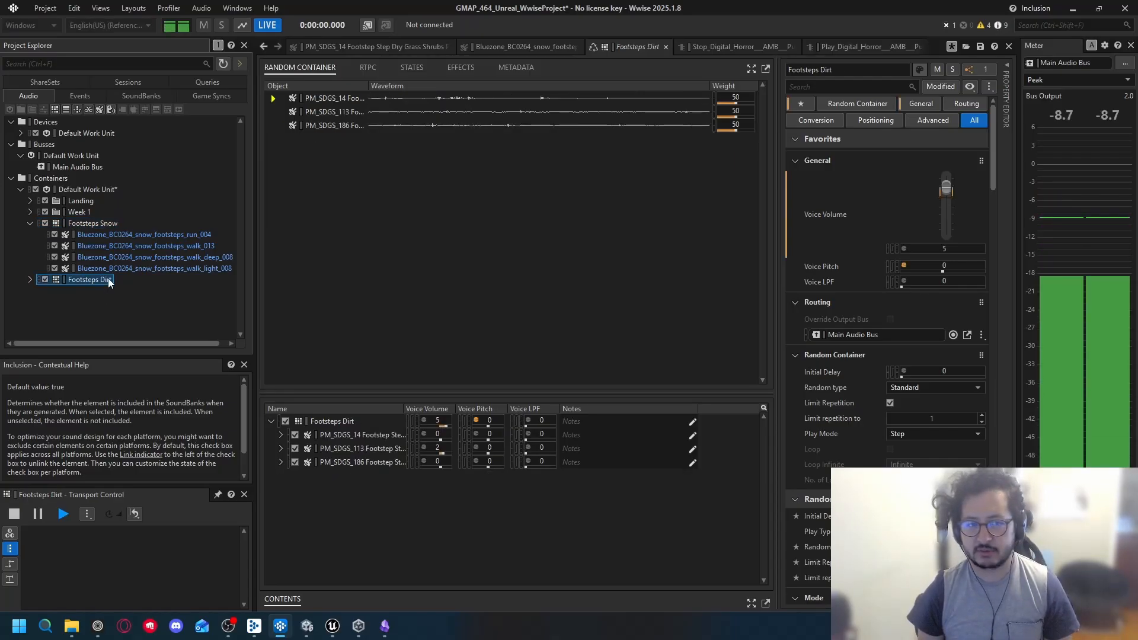
{"action": "left_click", "coordinate": [85, 223]}
{"action": "key", "text": "space"}
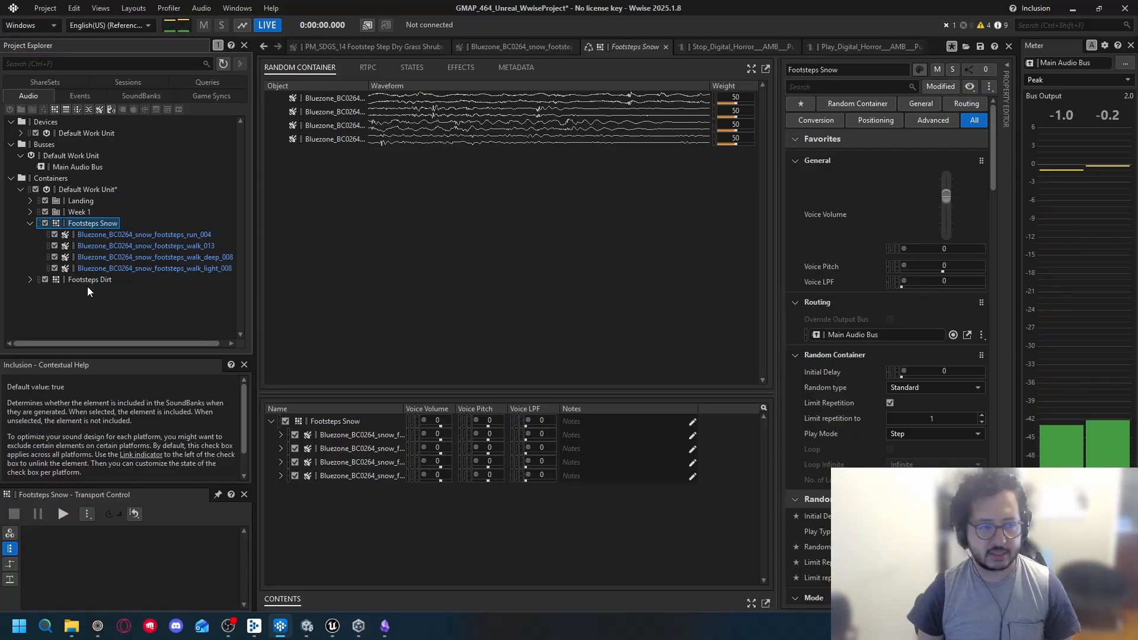
Step: Try a Voice Volume of -6 on the Footsteps Snow container and audition it against Footsteps Dirt
{"action": "left_click", "coordinate": [947, 248]}
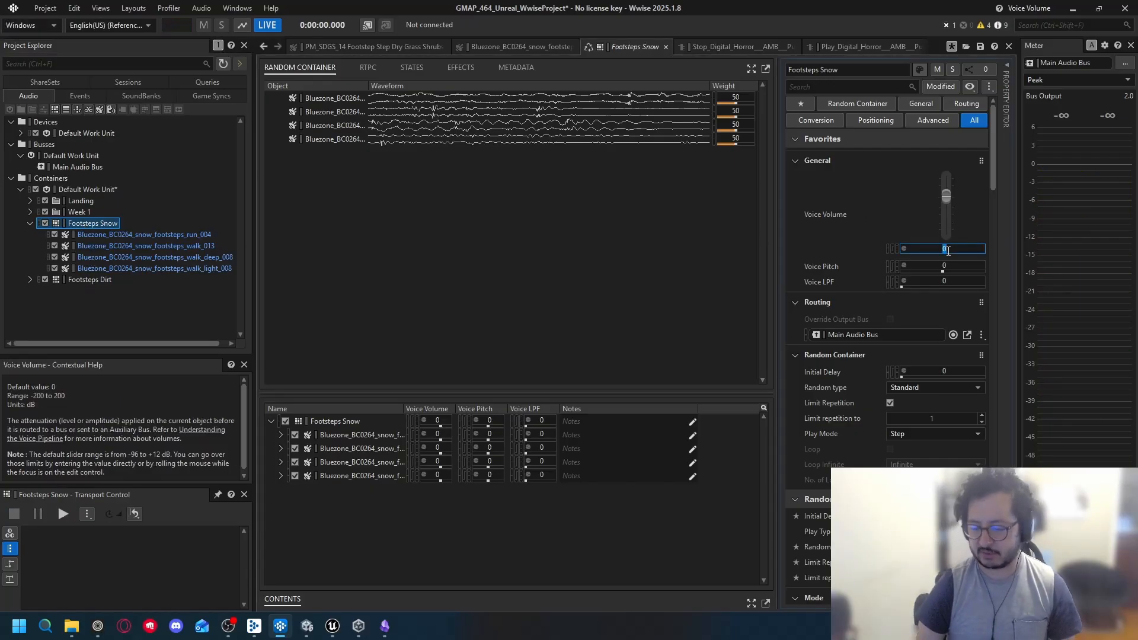
{"action": "type", "text": "-6"}
{"action": "key", "text": "Return"}
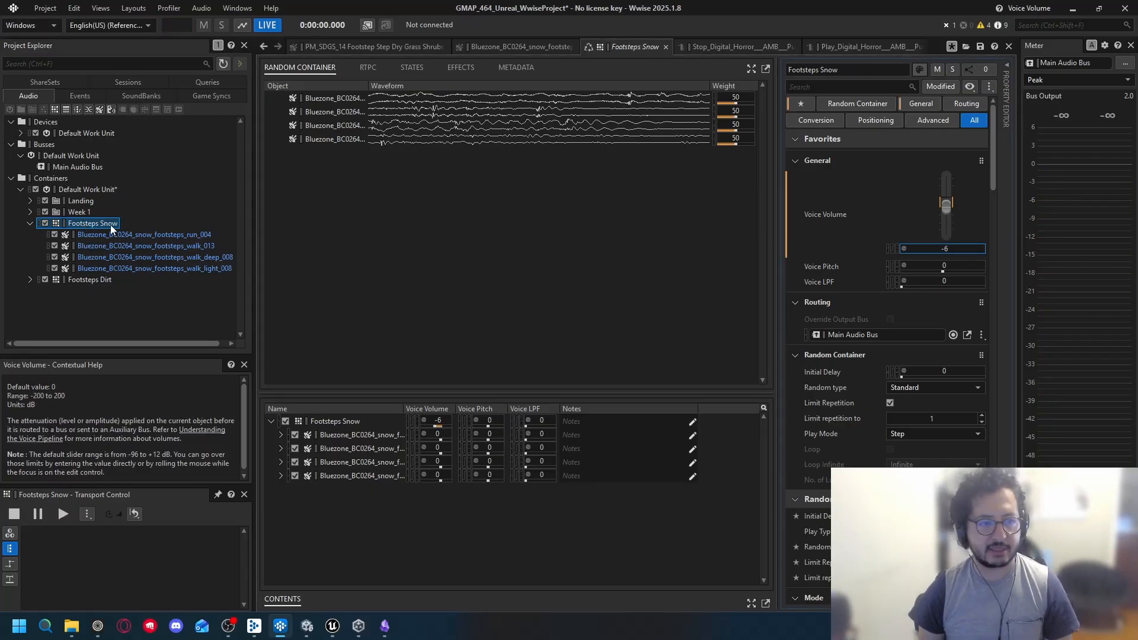
{"action": "key", "text": "space"}
{"action": "left_click", "coordinate": [90, 280]}
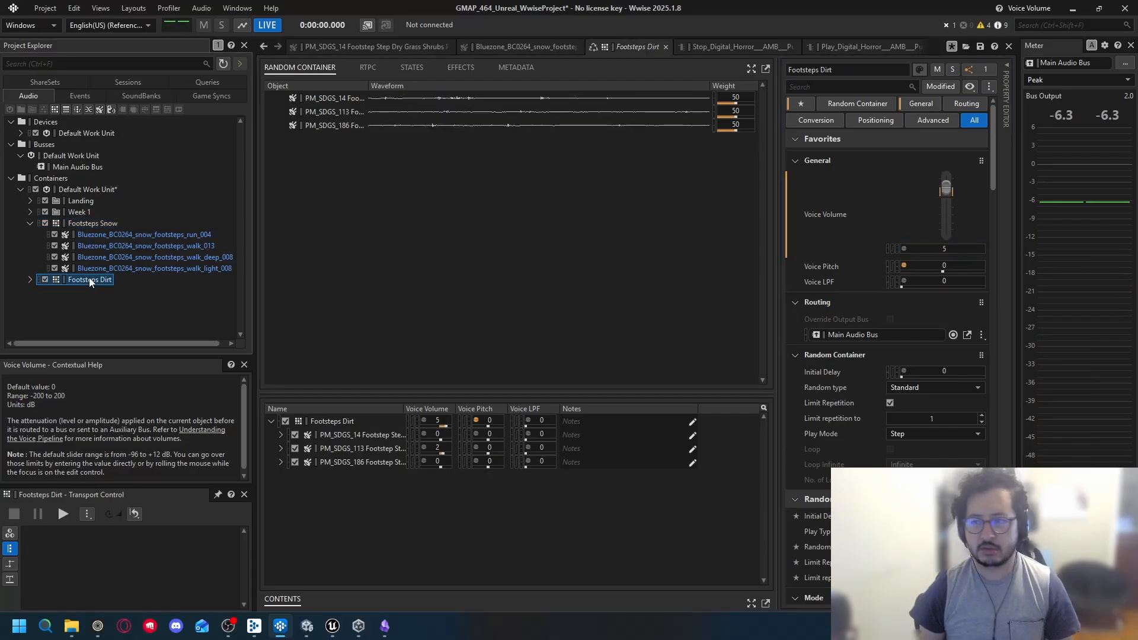
{"action": "key", "text": "space"}
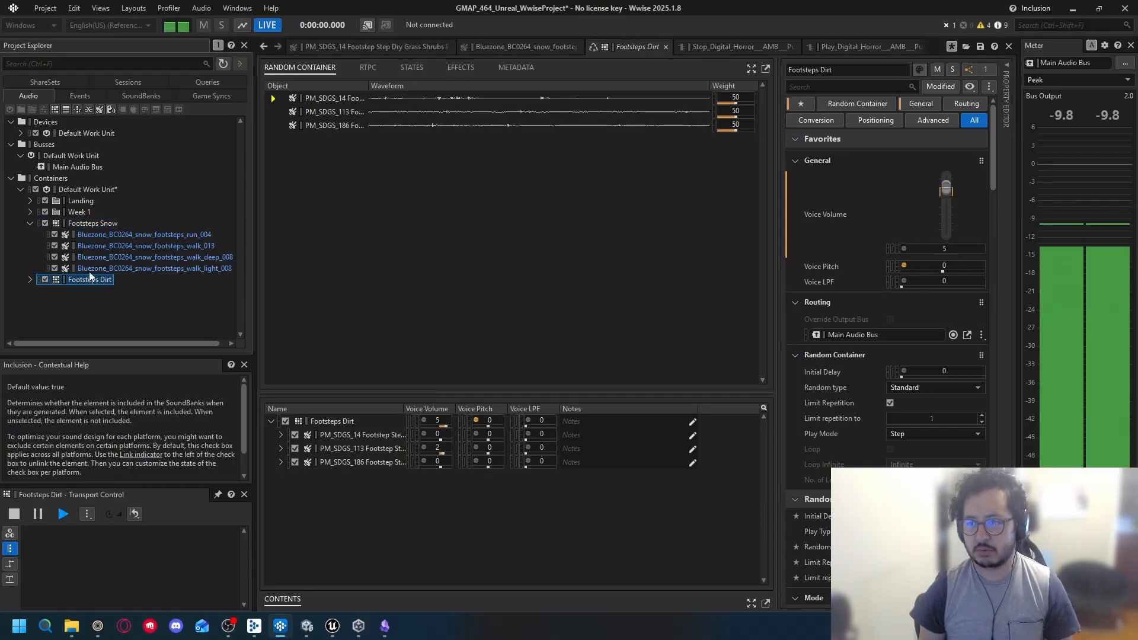
{"action": "left_click", "coordinate": [79, 226]}
{"action": "key", "text": "space"}
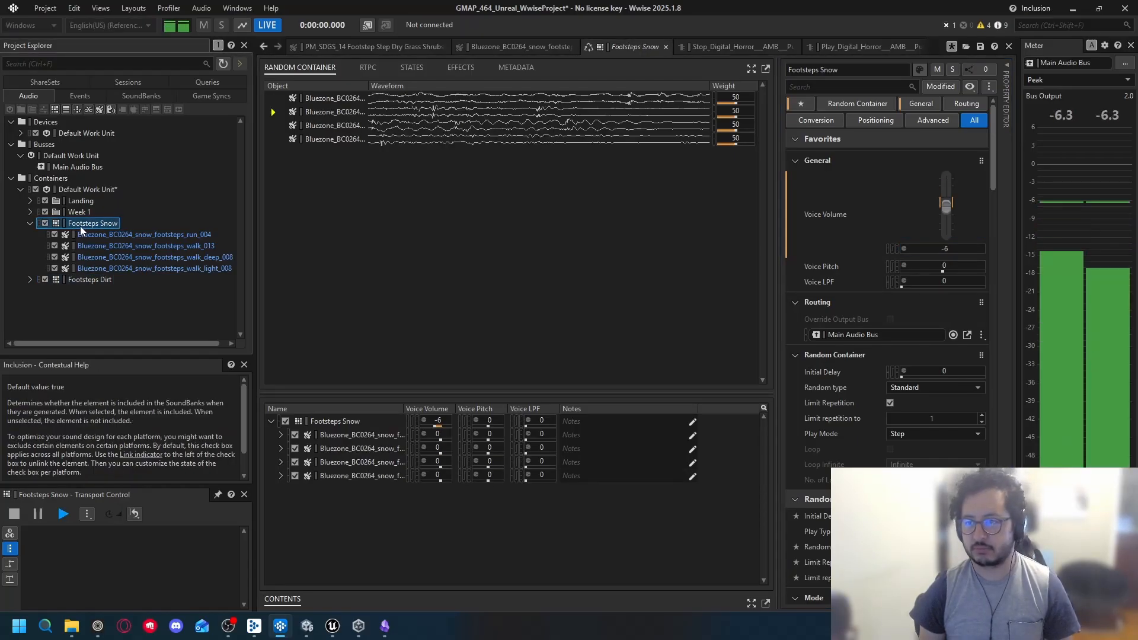
Step: Set the Footsteps Snow container's Voice Volume to -4 and audition it against Footsteps Dirt
{"action": "left_click", "coordinate": [948, 249]}
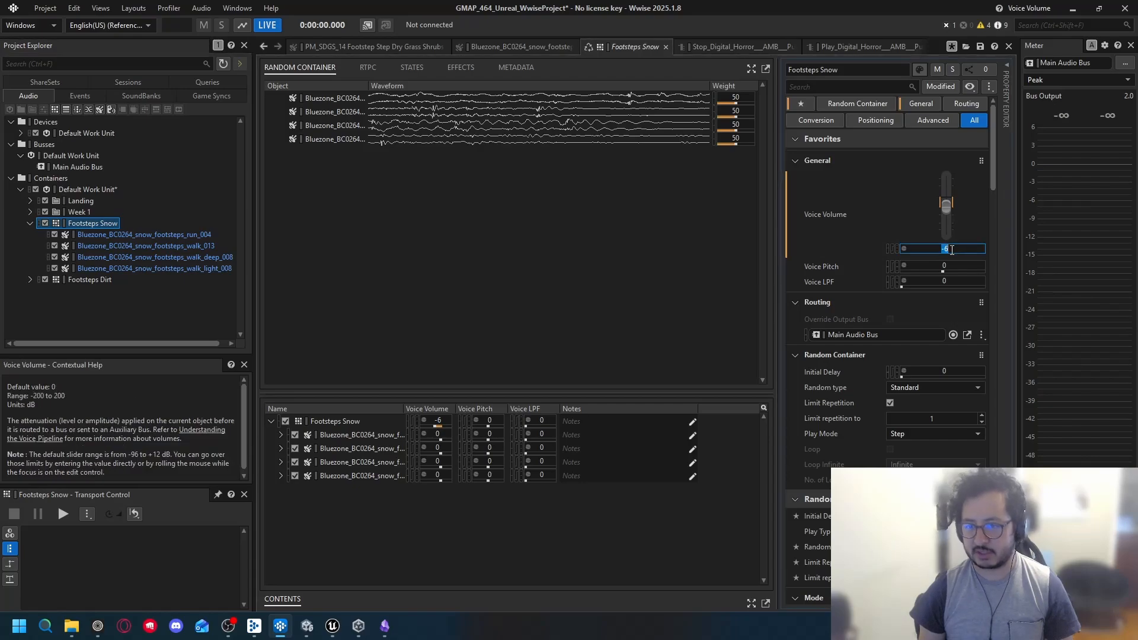
{"action": "type", "text": "4"}
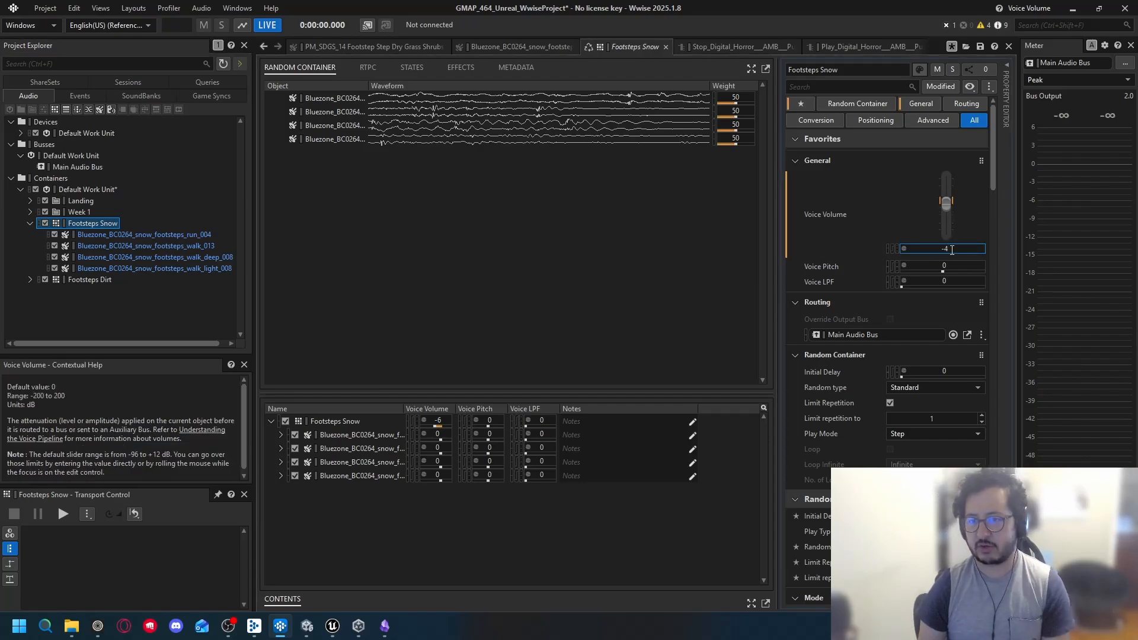
{"action": "left_click", "coordinate": [77, 223]}
{"action": "key", "text": "space"}
{"action": "key", "text": "space"}
{"action": "key", "text": "space"}
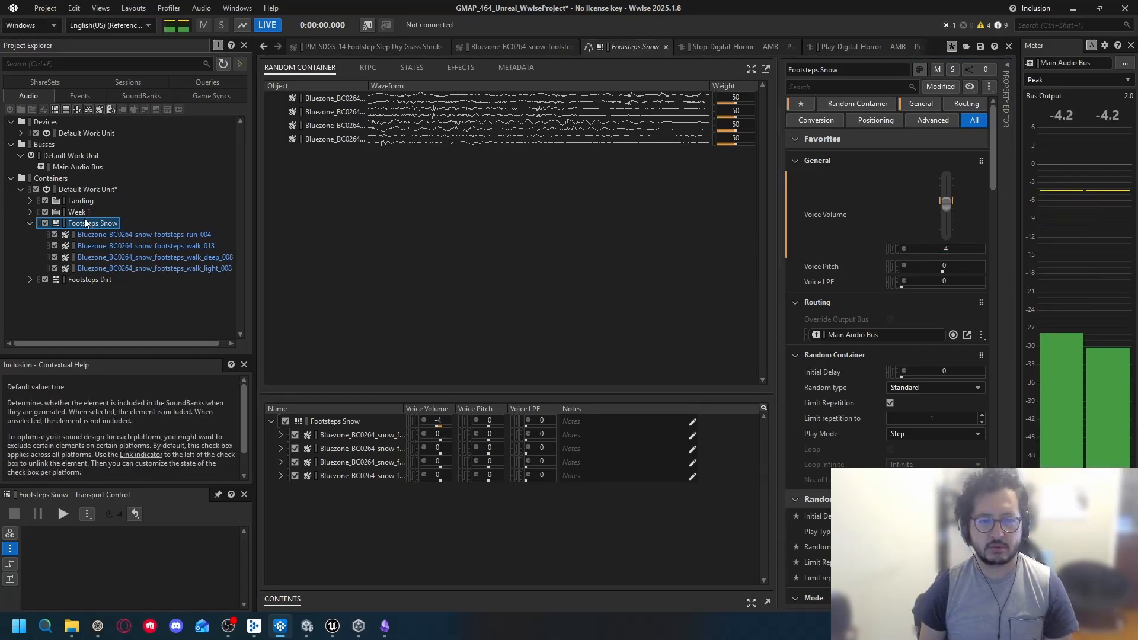
{"action": "left_click", "coordinate": [88, 279]}
{"action": "key", "text": "space"}
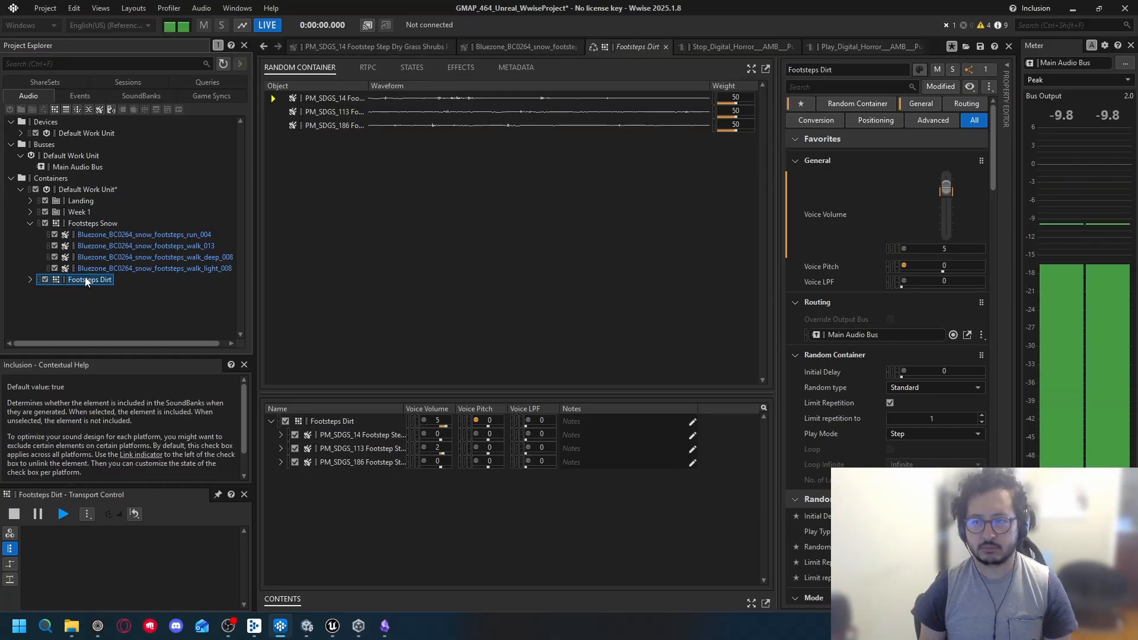
{"action": "left_click", "coordinate": [88, 225]}
{"action": "key", "text": "space"}
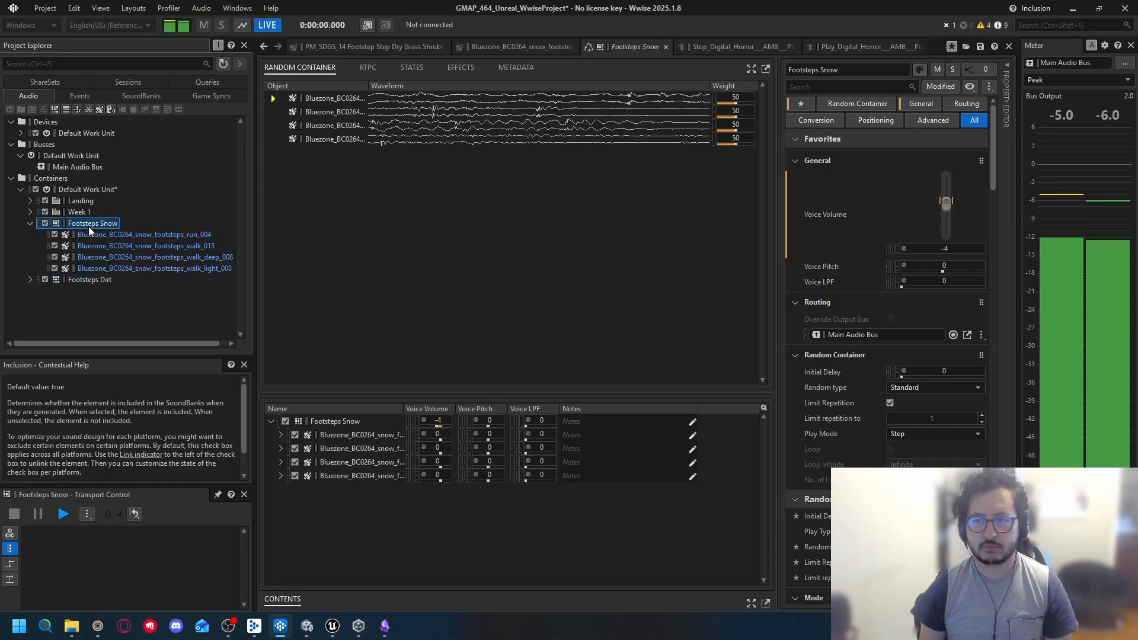
Step: Set the Footsteps Snow container's Voice Volume to -7
{"action": "left_click", "coordinate": [953, 250]}
{"action": "left_click", "coordinate": [954, 250]}
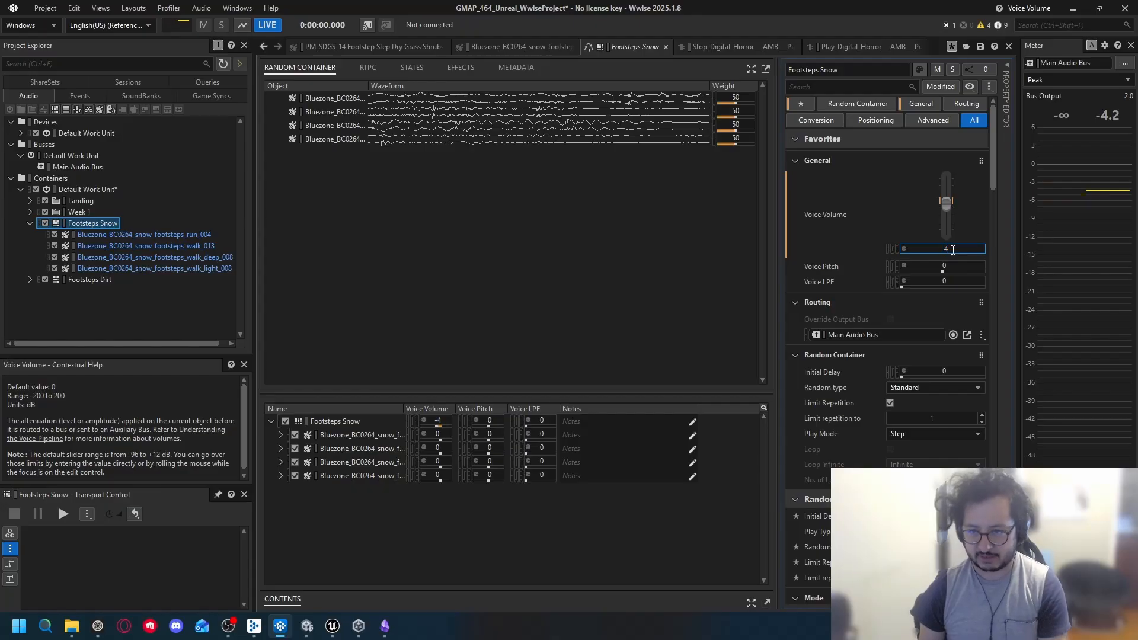
{"action": "key", "text": "BackSpace"}
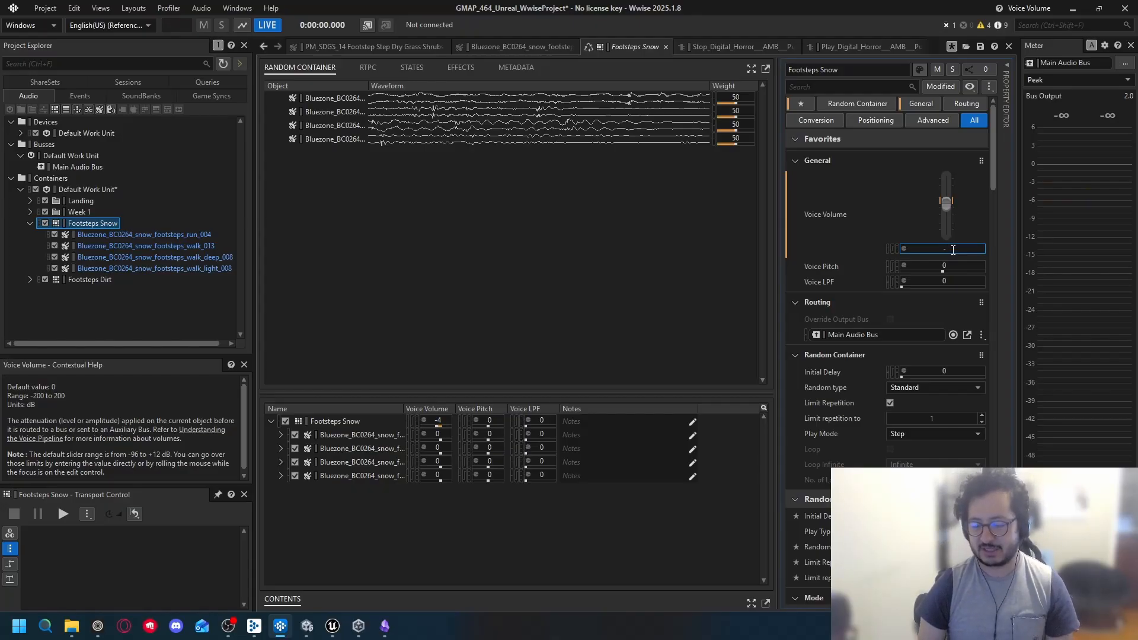
{"action": "type", "text": "7"}
Step: Audition the Footsteps Snow container against Footsteps Dirt and save the project
{"action": "left_click", "coordinate": [93, 220]}
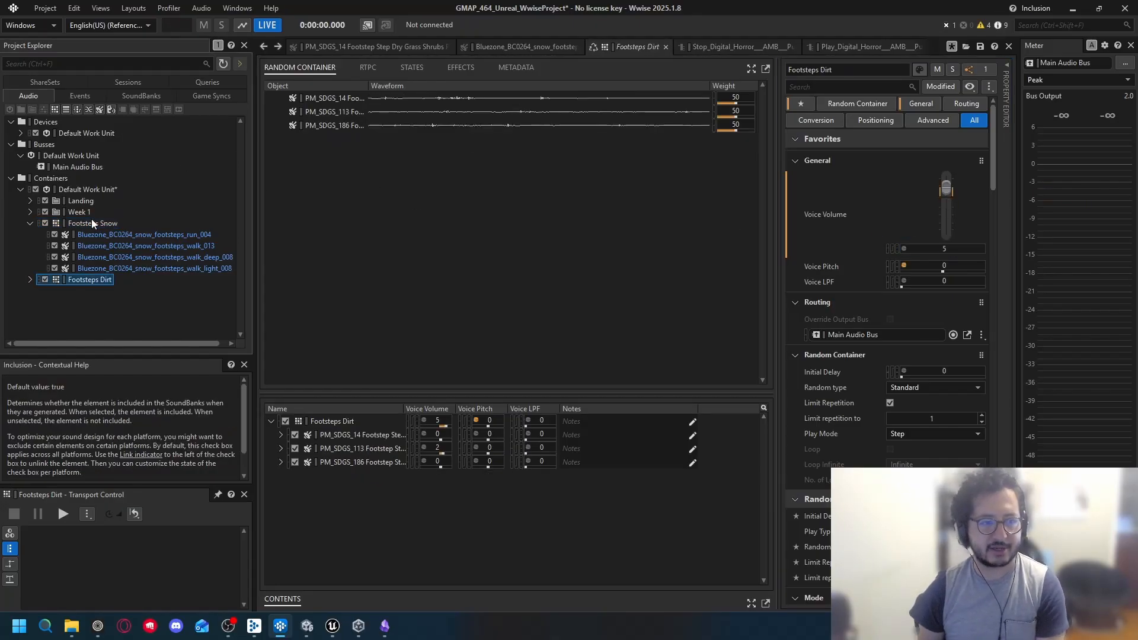
{"action": "key", "text": "space"}
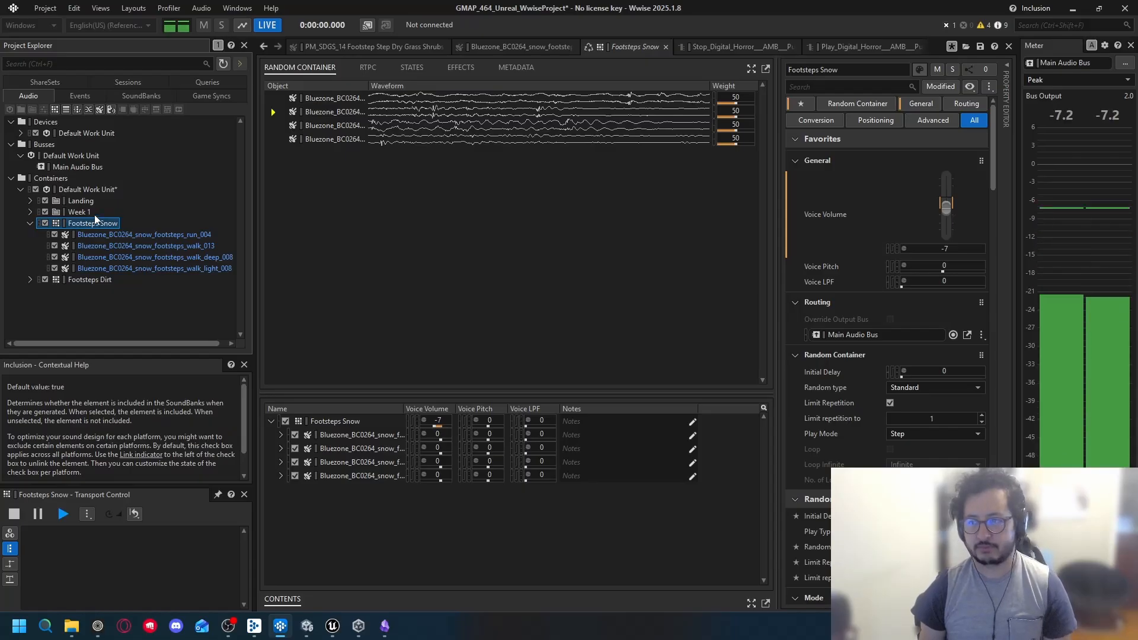
{"action": "left_click", "coordinate": [83, 279]}
{"action": "key", "text": "space"}
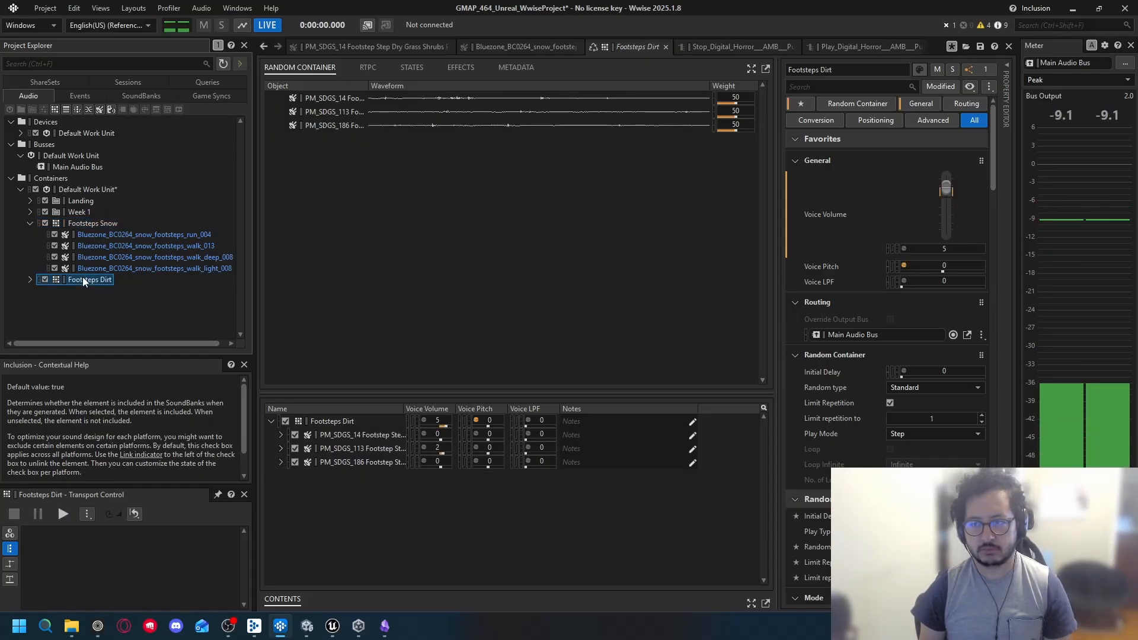
{"action": "left_click", "coordinate": [99, 226]}
{"action": "key", "text": "space"}
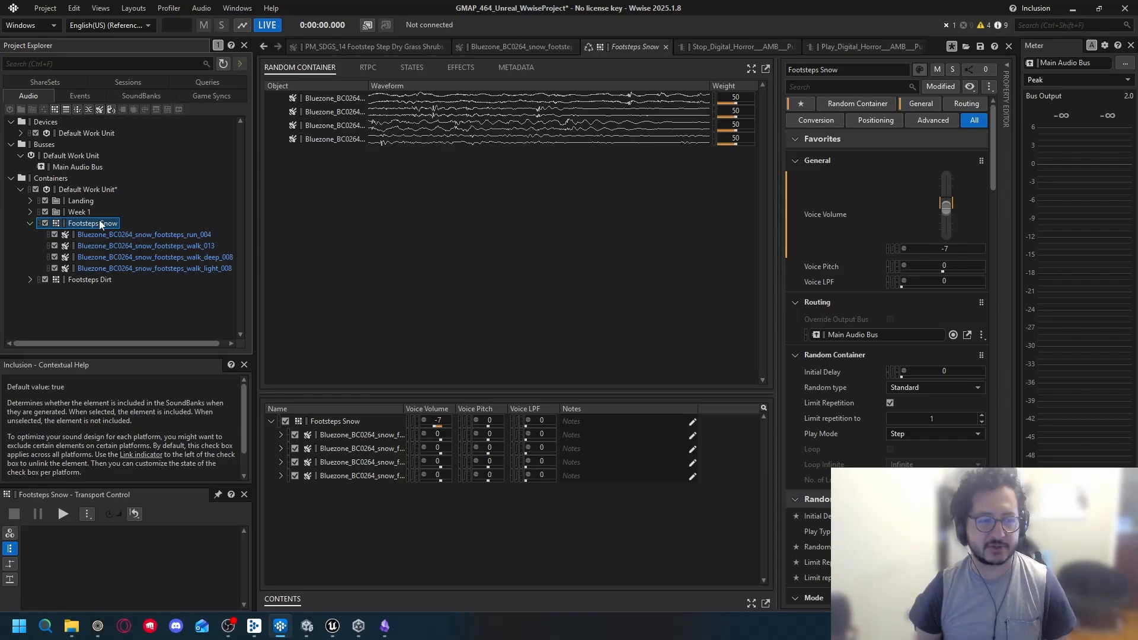
{"action": "key", "text": "ctrl+s"}
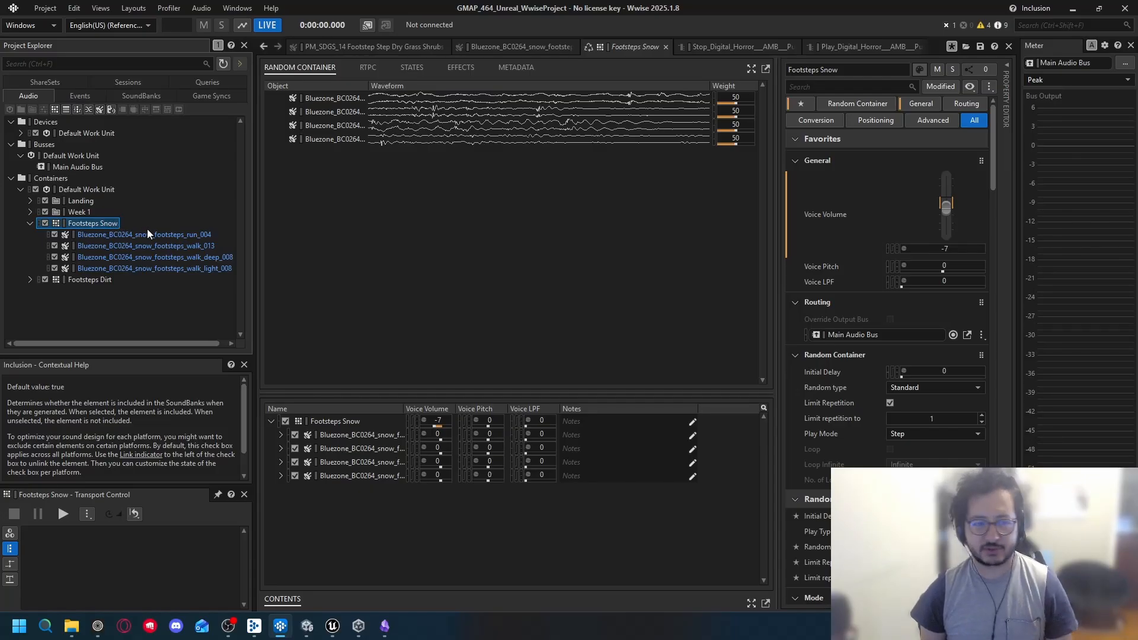
Step: Examine the existing events in the Footsteps event folder and the project's ShareSets
{"action": "left_click", "coordinate": [88, 101]}
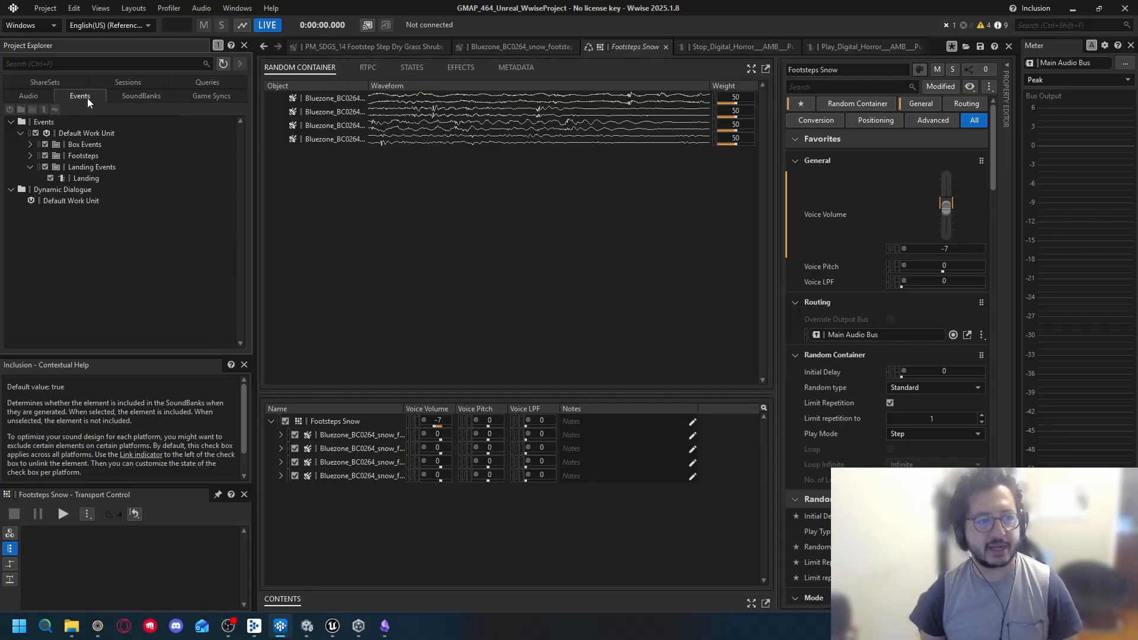
{"action": "left_click", "coordinate": [31, 169]}
{"action": "left_click", "coordinate": [31, 168]}
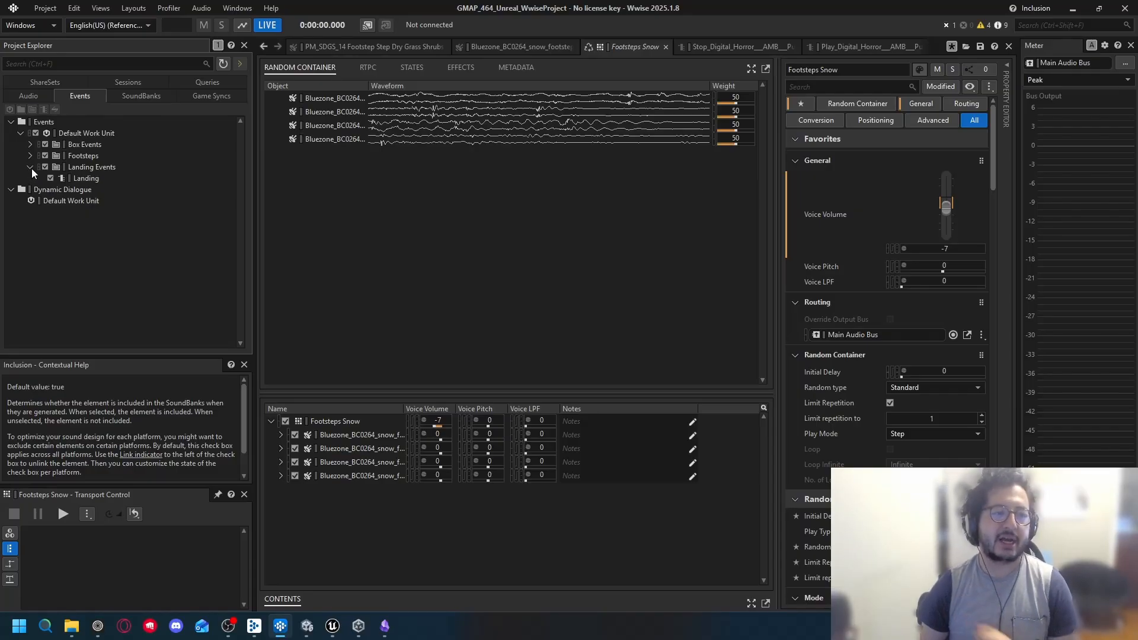
{"action": "left_click", "coordinate": [29, 155]}
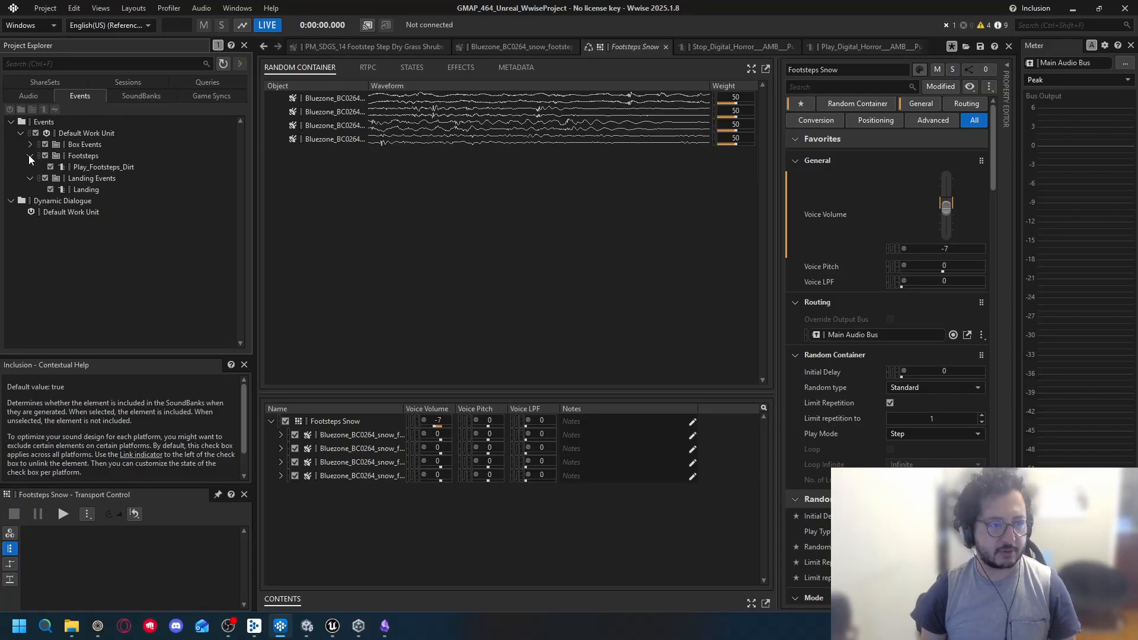
{"action": "left_click", "coordinate": [83, 156]}
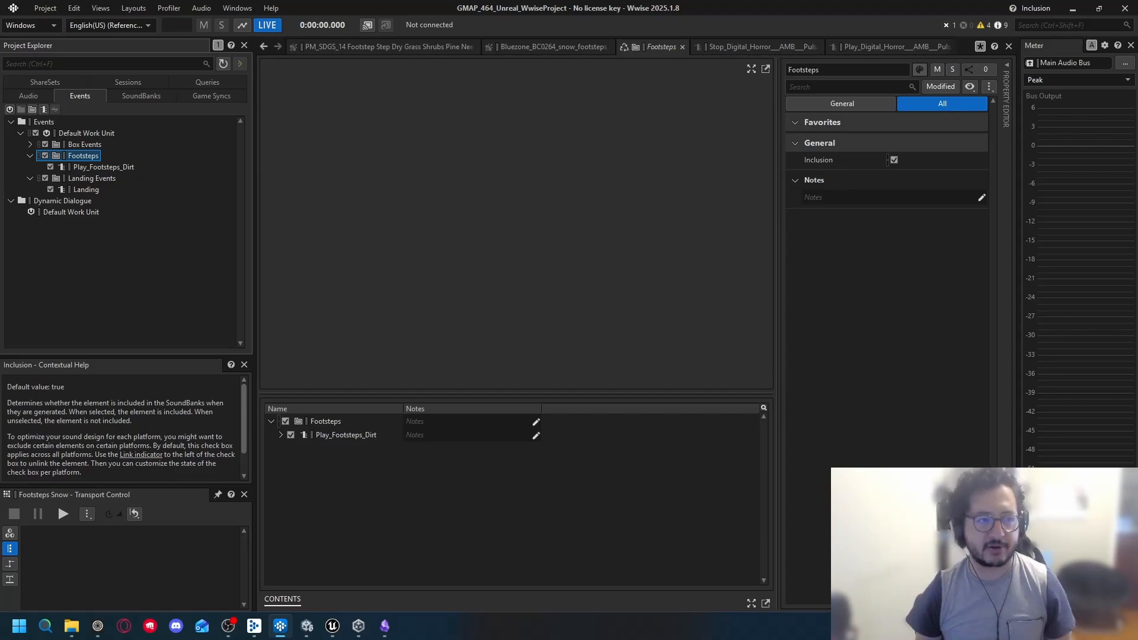
{"action": "left_click", "coordinate": [54, 83]}
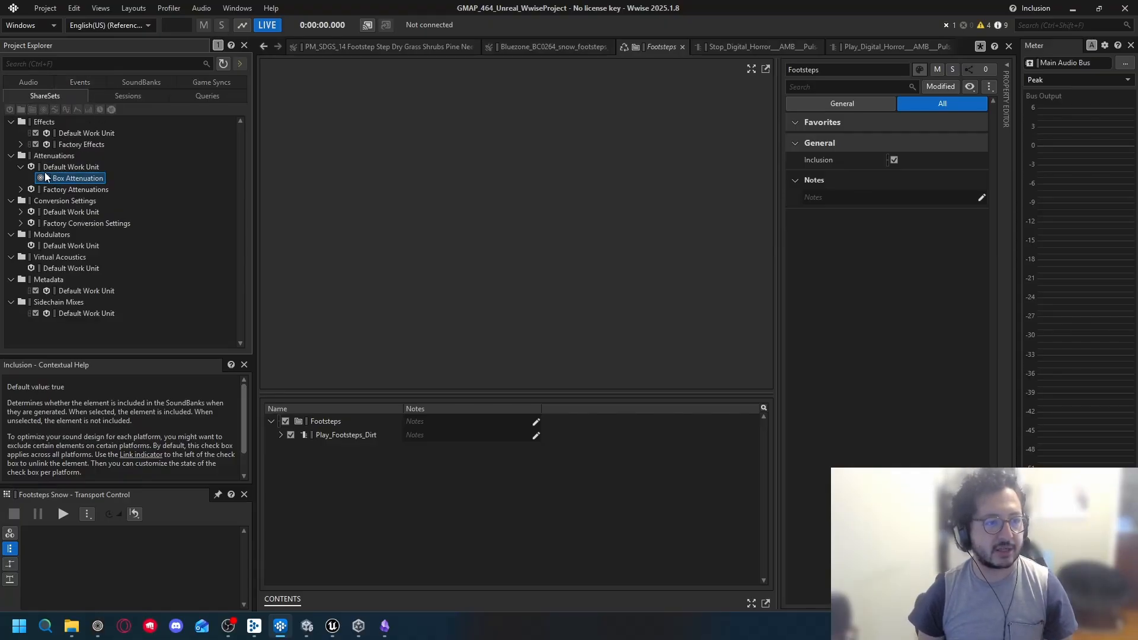
Step: Create a switch group named Footsteps_Switch in the Default Work Unit under Switches in the Game Syncs
{"action": "left_click", "coordinate": [208, 85]}
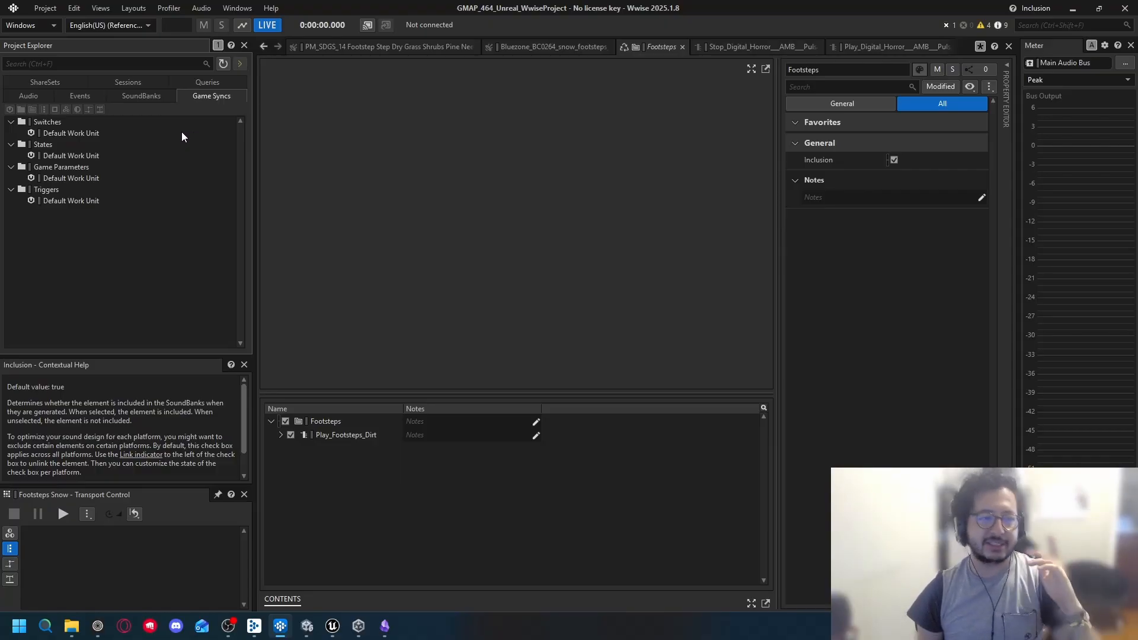
{"action": "left_click", "coordinate": [87, 130]}
{"action": "left_click", "coordinate": [60, 123]}
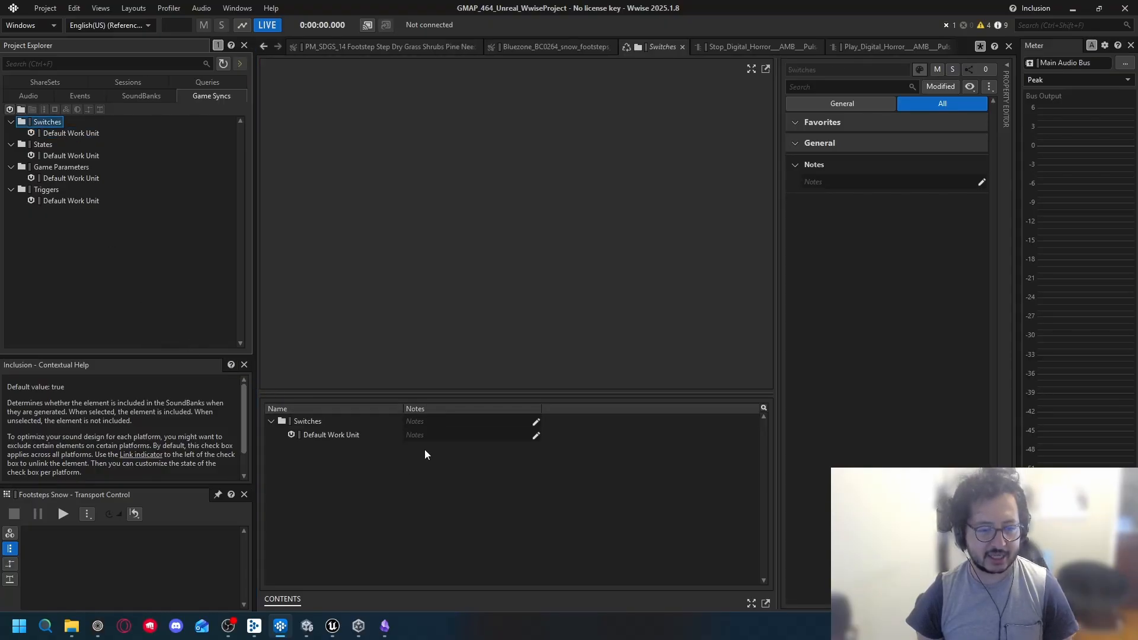
{"action": "left_click", "coordinate": [59, 133]}
{"action": "right_click", "coordinate": [63, 133]}
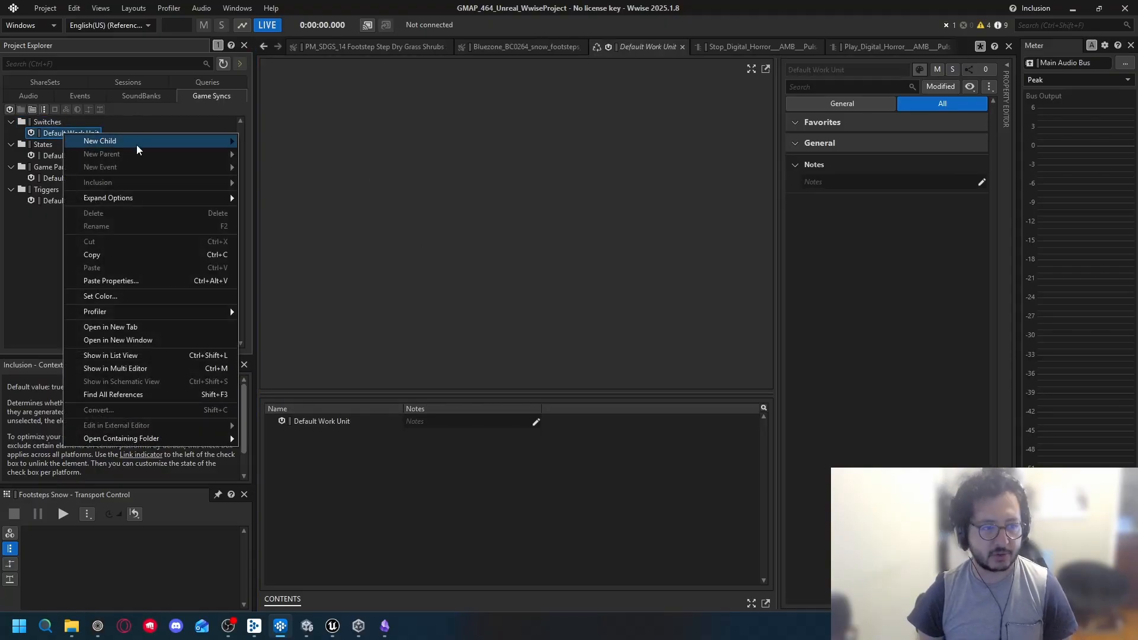
{"action": "mouse_move", "coordinate": [141, 139]}
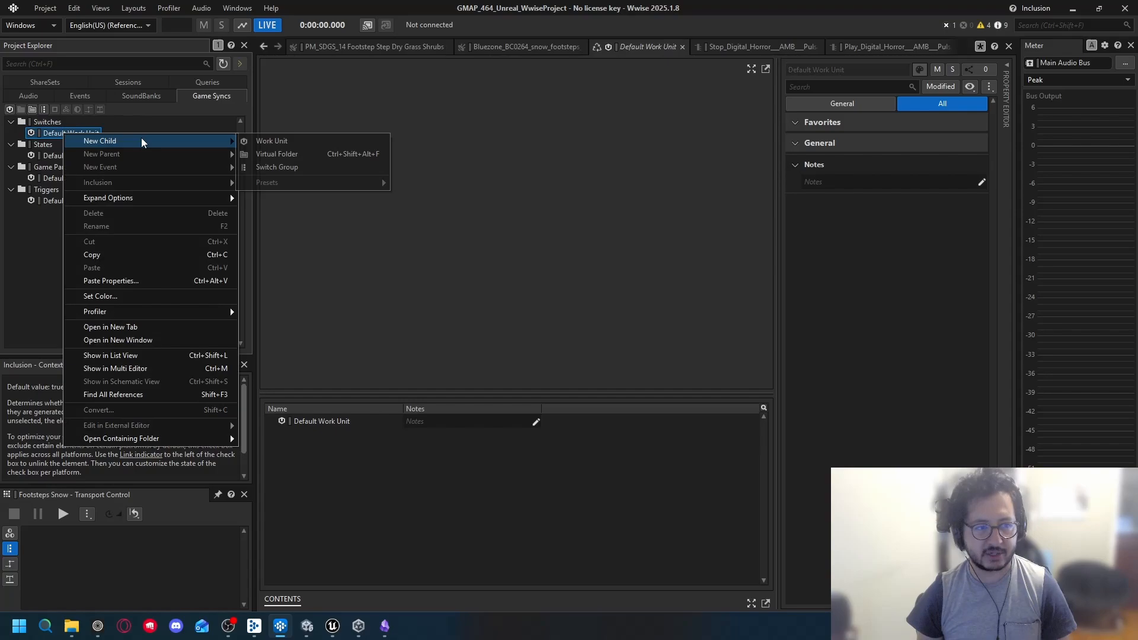
{"action": "left_click", "coordinate": [304, 165]}
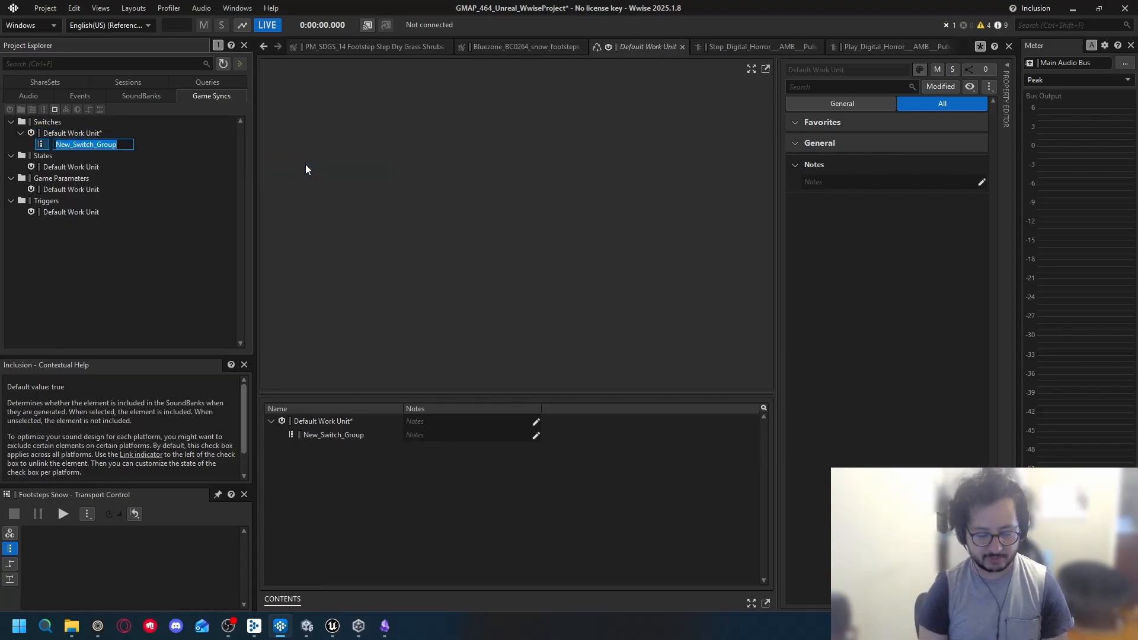
{"action": "type", "text": "Footste"}
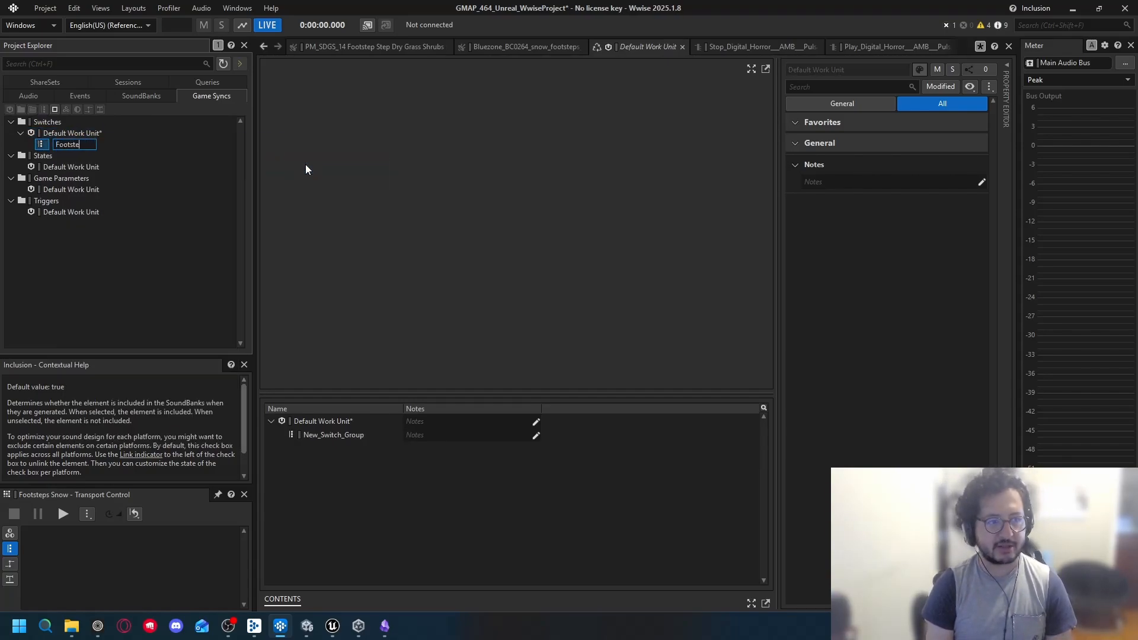
{"action": "type", "text": "ps_S"}
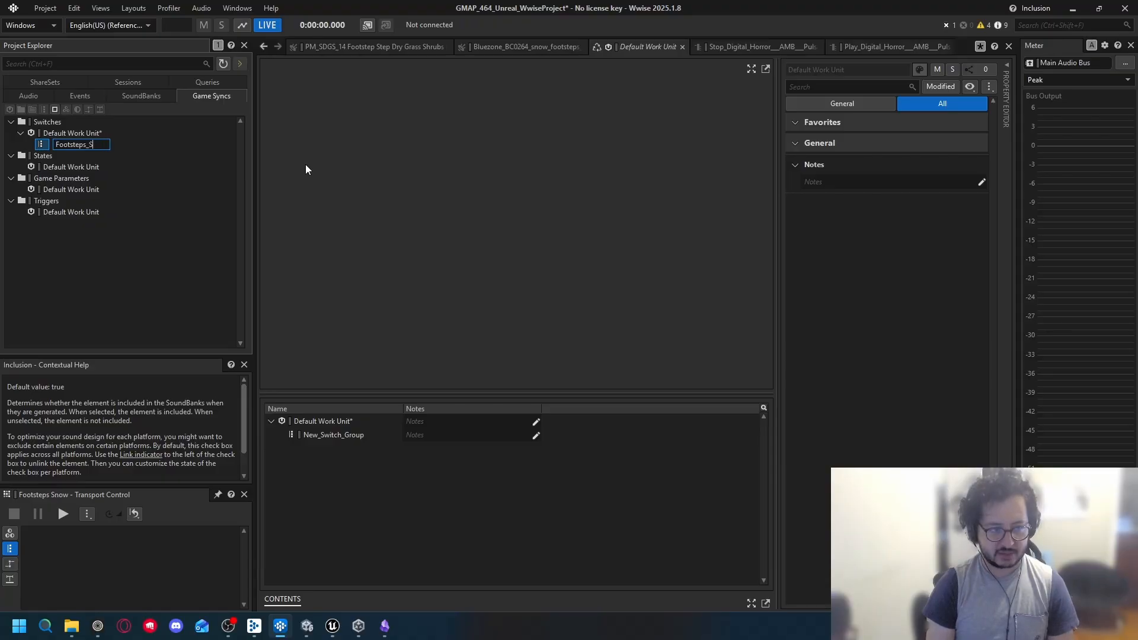
{"action": "type", "text": "witch"}
{"action": "key", "text": "Return"}
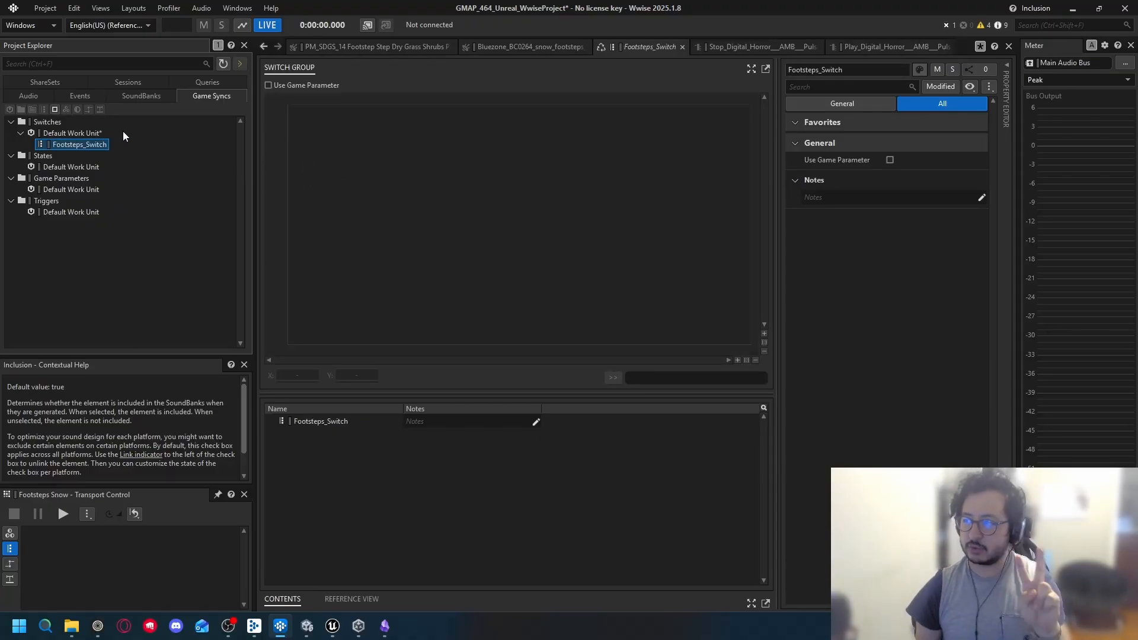
Step: Add a switch named Dirt to the Footsteps_Switch group
{"action": "right_click", "coordinate": [77, 143]}
{"action": "mouse_move", "coordinate": [108, 151]}
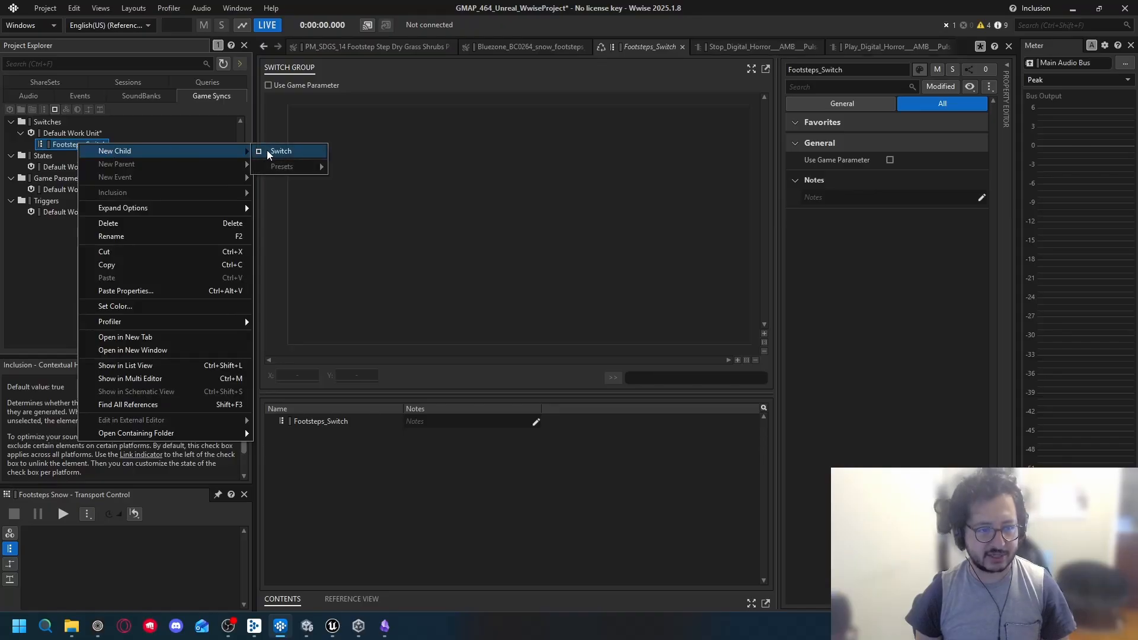
{"action": "left_click", "coordinate": [268, 151]}
{"action": "type", "text": "Dirt"}
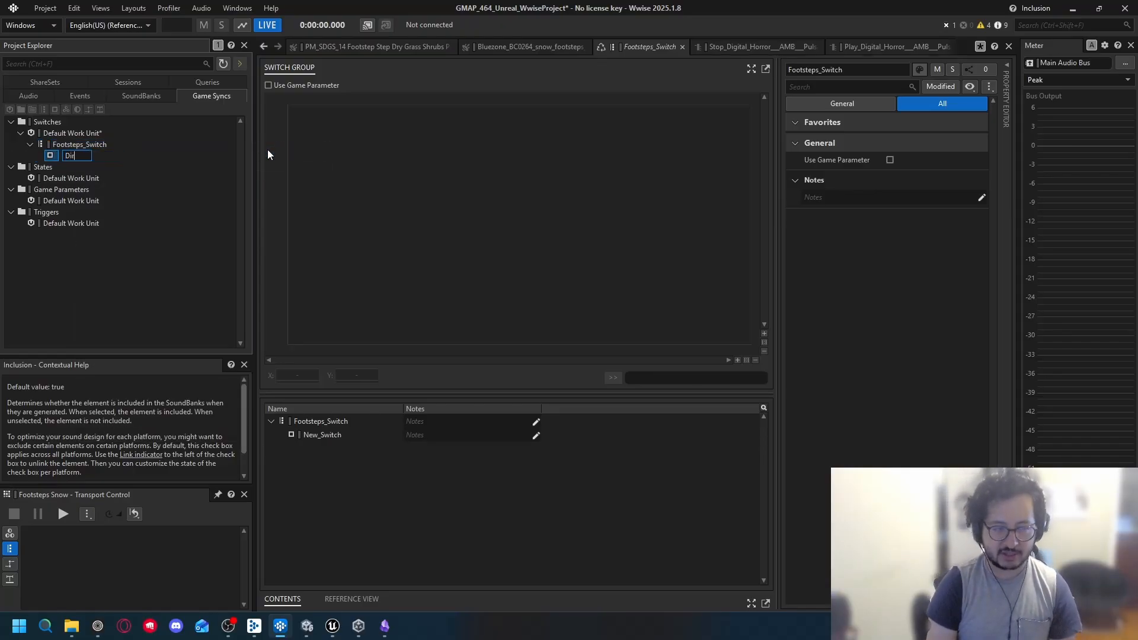
{"action": "key", "text": "Return"}
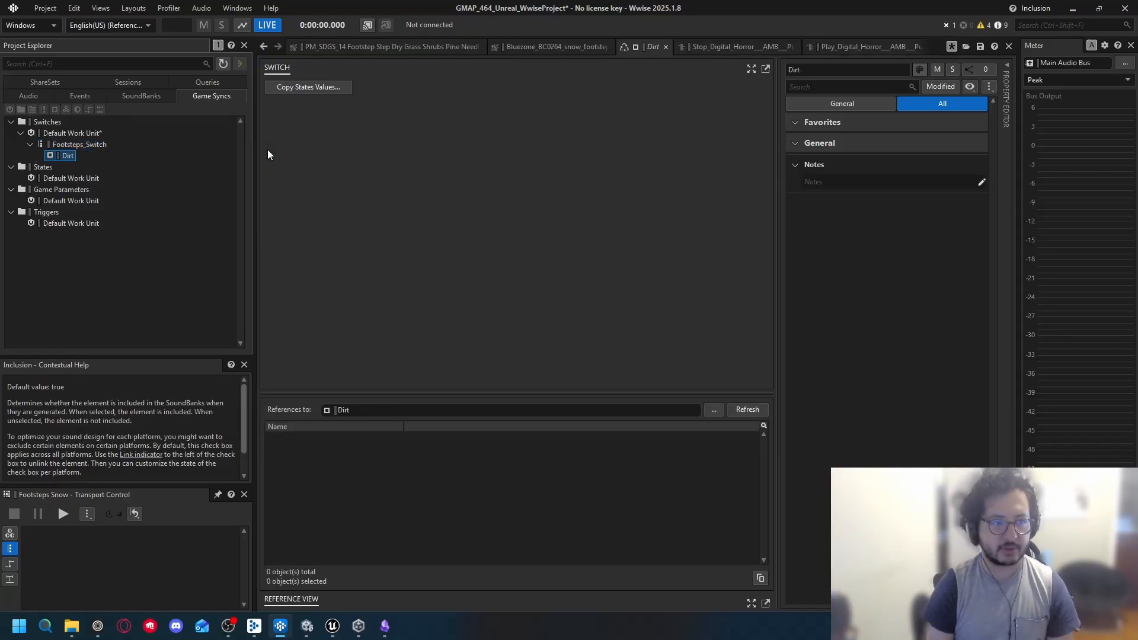
Step: Add a second switch named Snow to the Footsteps_Switch group
{"action": "left_click", "coordinate": [94, 145]}
{"action": "right_click", "coordinate": [94, 145]}
{"action": "mouse_move", "coordinate": [269, 148]}
{"action": "left_click", "coordinate": [320, 151]}
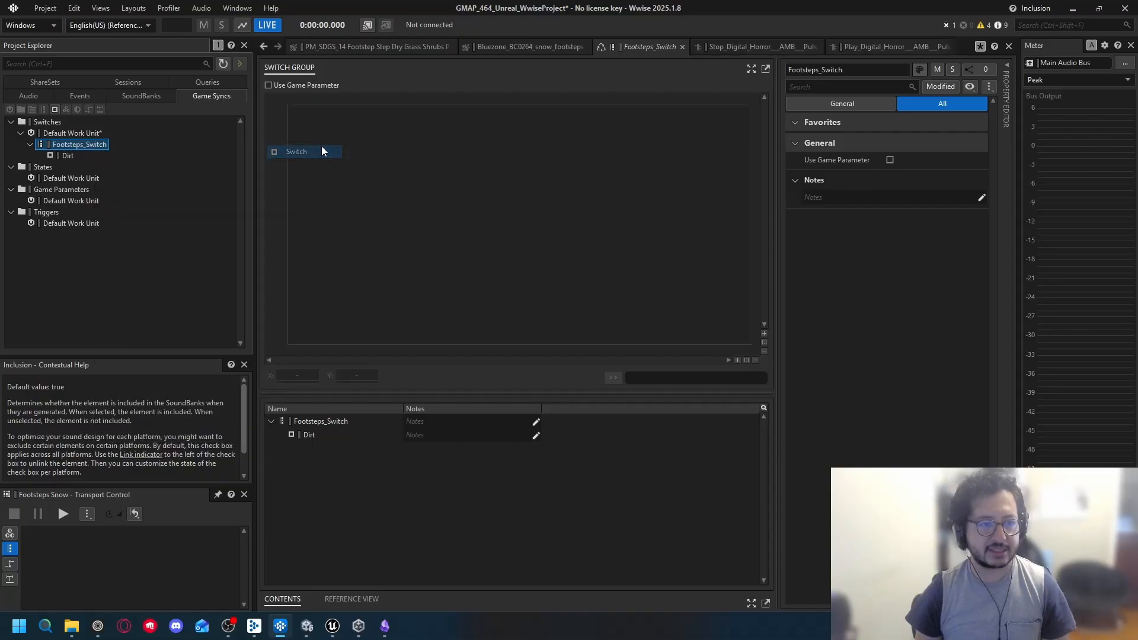
{"action": "type", "text": "Snow"}
{"action": "key", "text": "Return"}
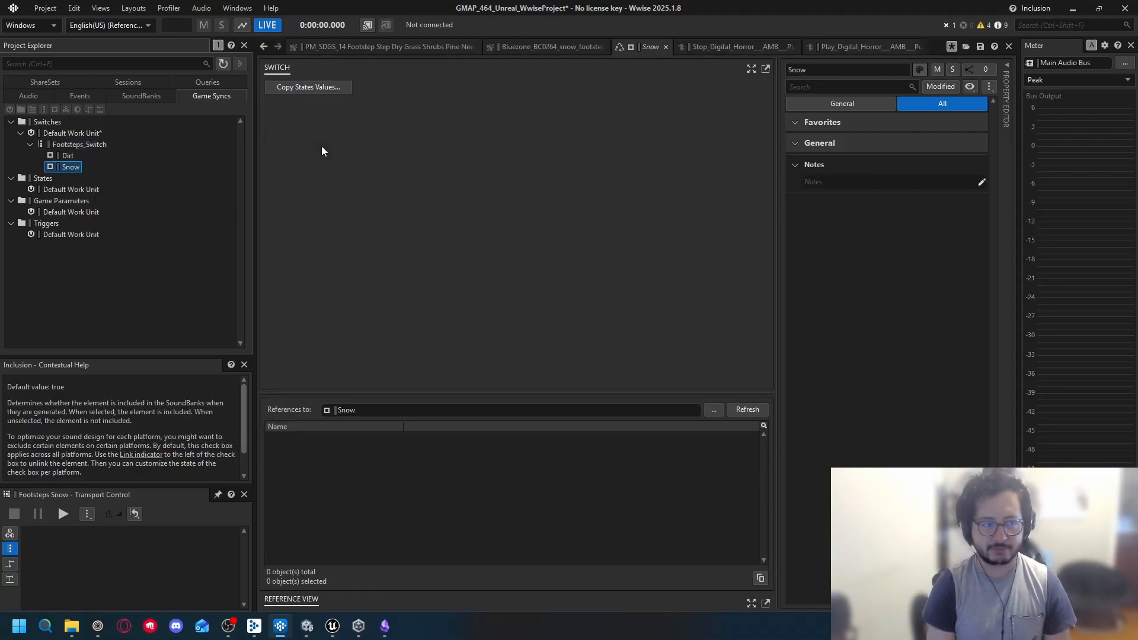
{"action": "left_click", "coordinate": [67, 156]}
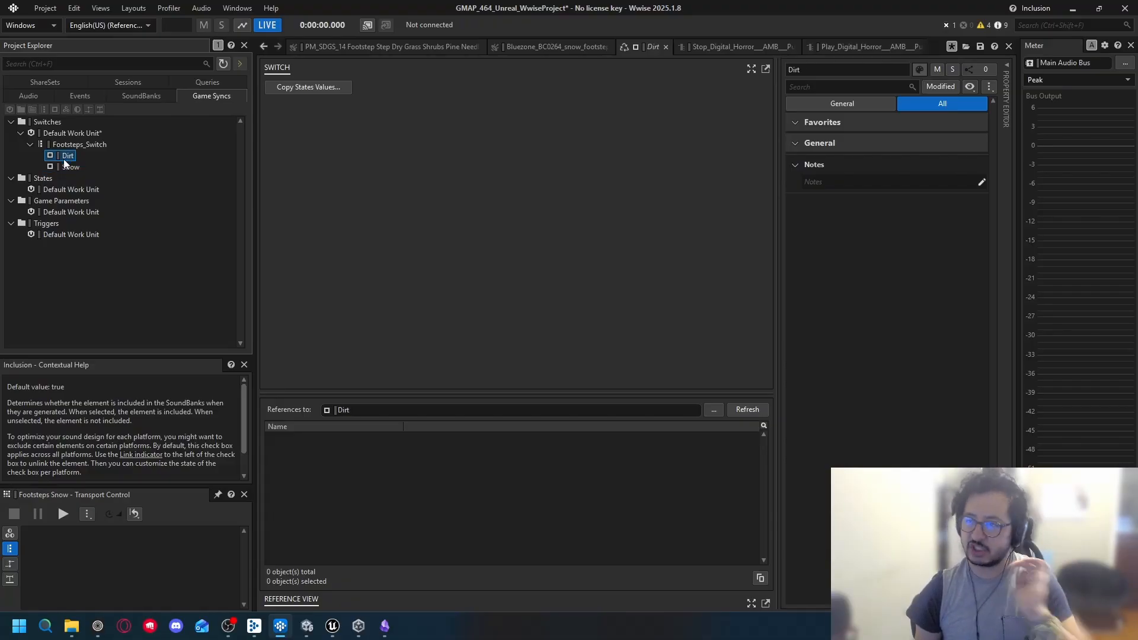
{"action": "left_click", "coordinate": [64, 167]}
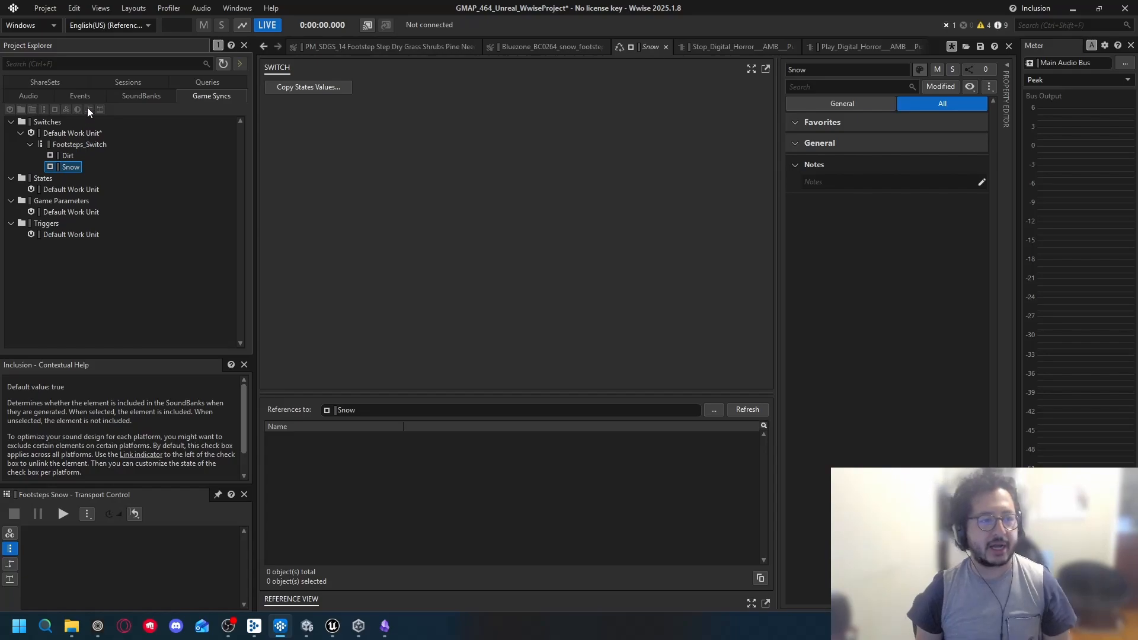
{"action": "left_click", "coordinate": [88, 144]}
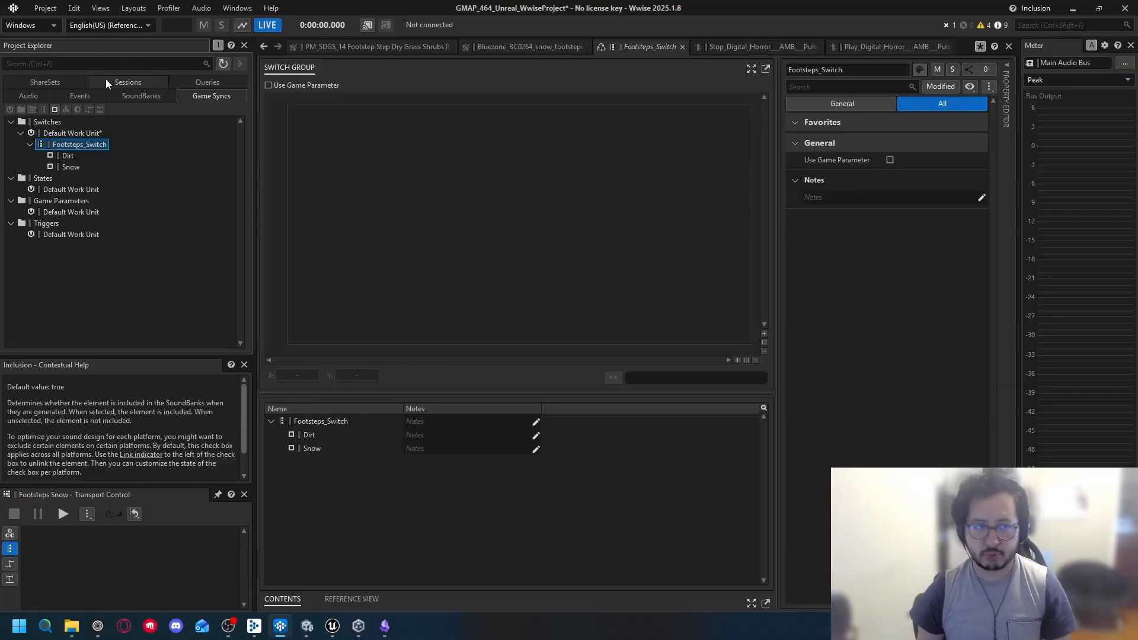
Step: Create a Switch Container named Footsteps in the Default Work Unit of the audio Containers
{"action": "left_click", "coordinate": [32, 94]}
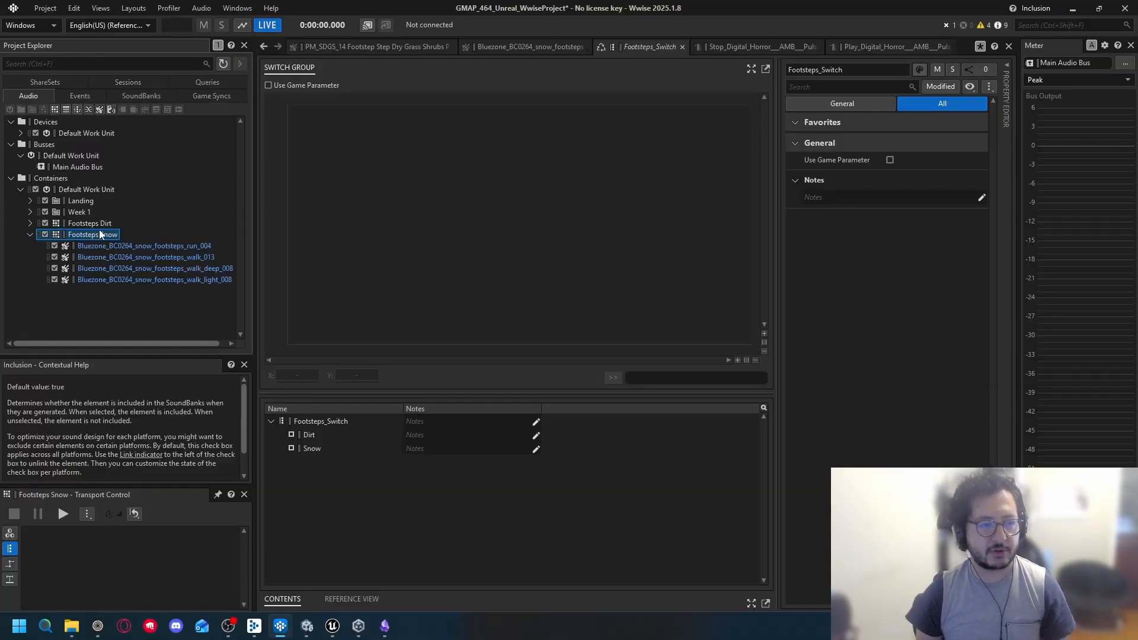
{"action": "left_click", "coordinate": [83, 188]}
{"action": "right_click", "coordinate": [84, 188]}
{"action": "mouse_move", "coordinate": [145, 192]}
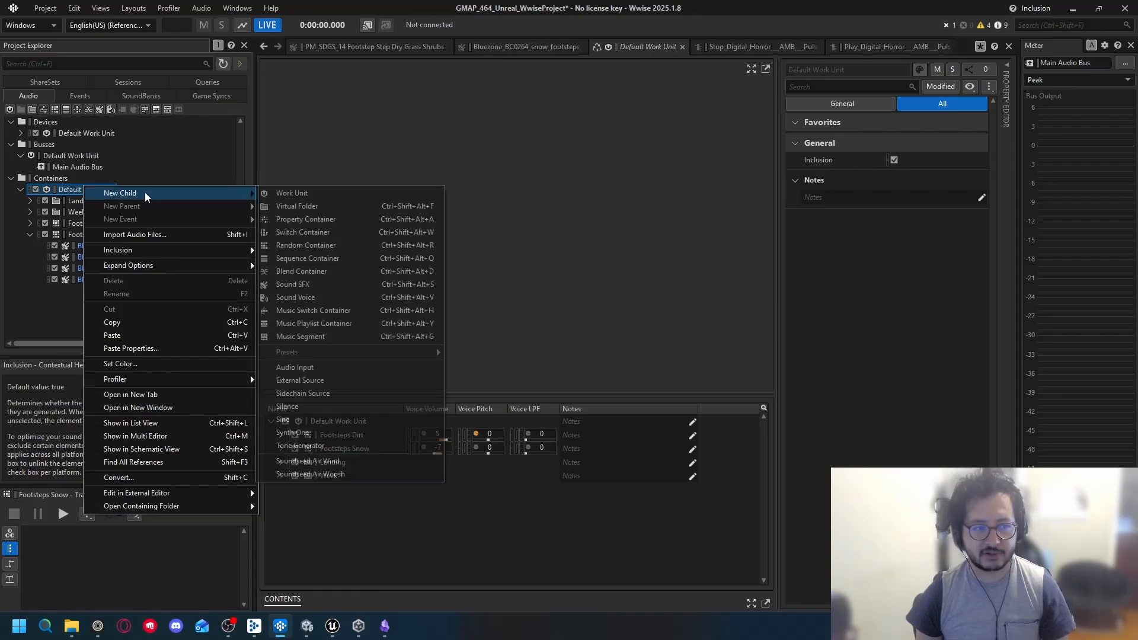
{"action": "left_click", "coordinate": [342, 232]}
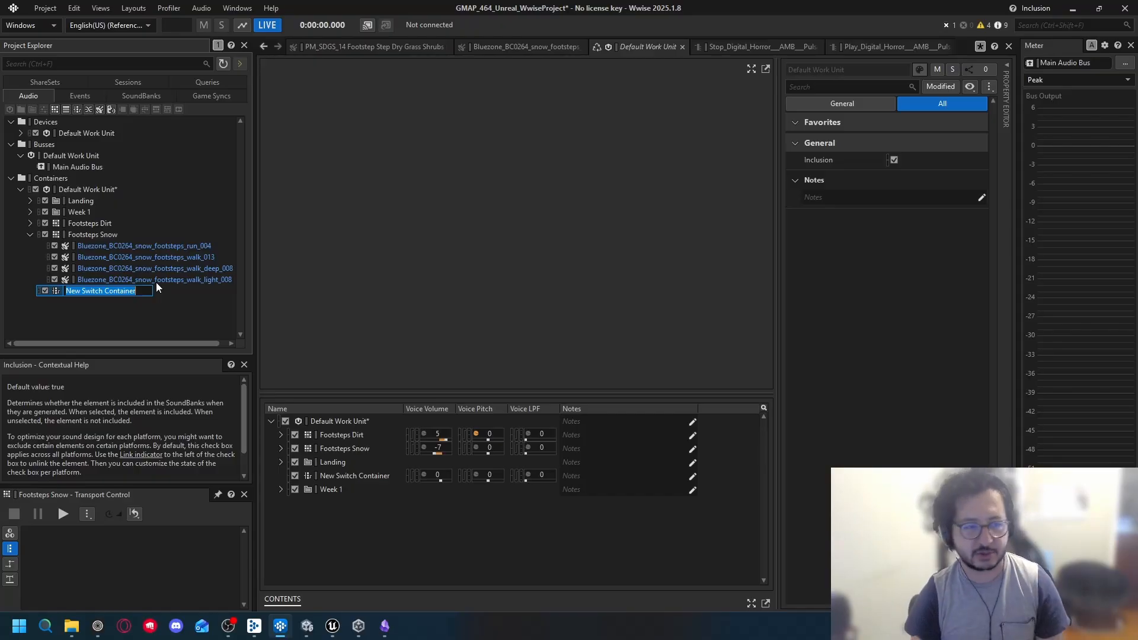
{"action": "type", "text": "Fo"}
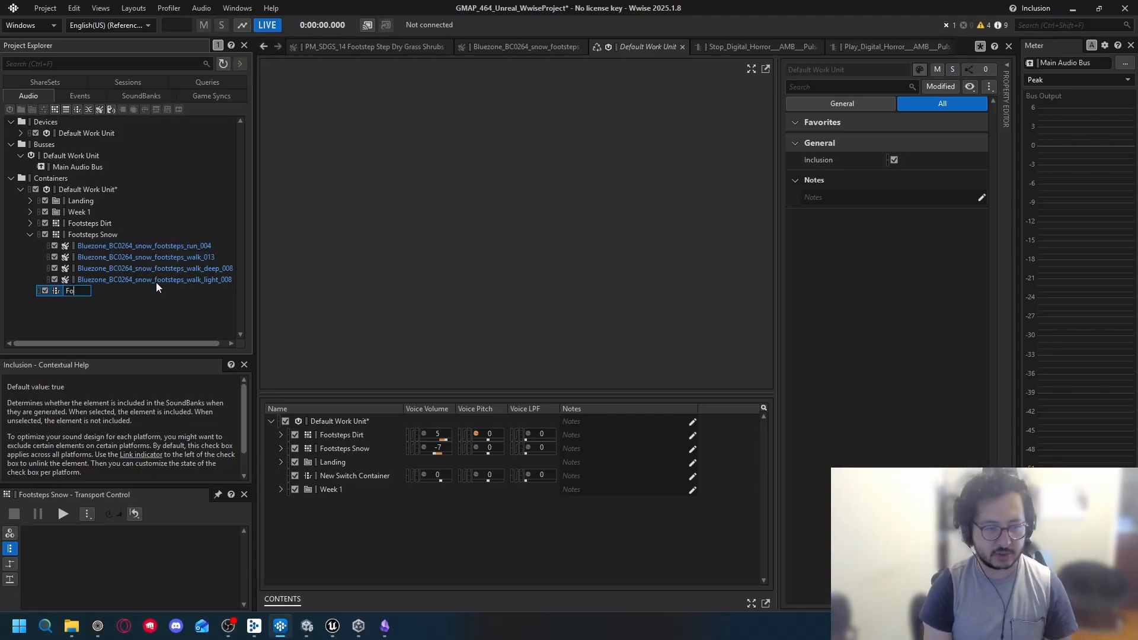
{"action": "type", "text": "otst"}
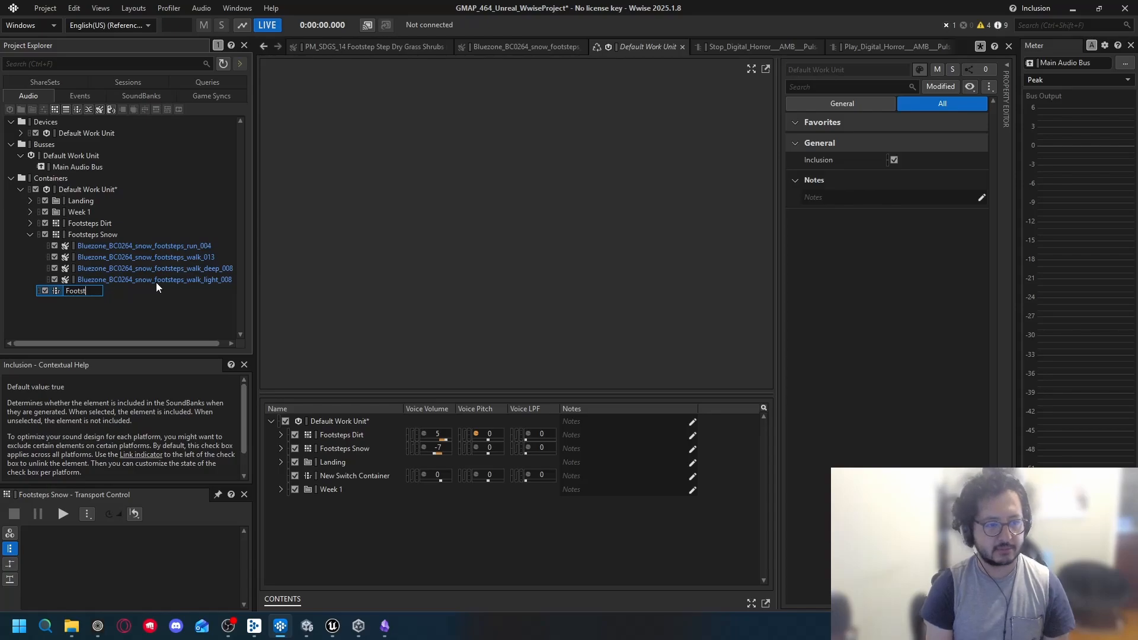
{"action": "type", "text": "eps"}
{"action": "key", "text": "Return"}
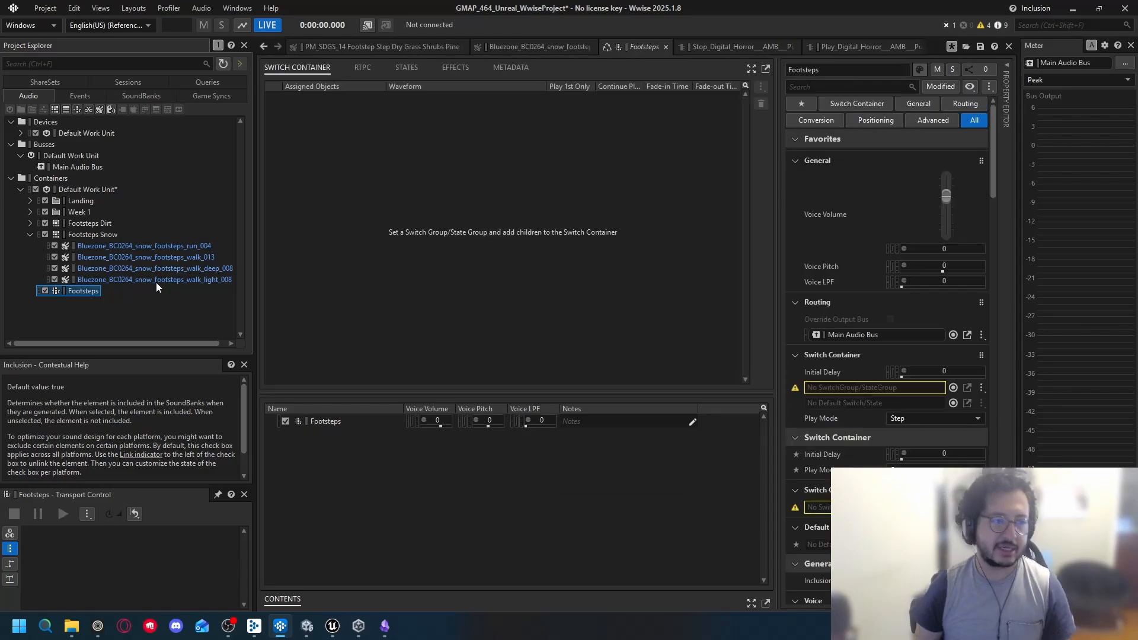
Step: Move the Footsteps Snow and Footsteps Dirt random containers into the Footsteps switch container
{"action": "left_click_drag", "start_coordinate": [99, 237], "coordinate": [82, 291]}
{"action": "mouse_move", "coordinate": [87, 223]}
{"action": "left_mouse_down"}
{"action": "mouse_move", "coordinate": [110, 226]}
{"action": "mouse_move", "coordinate": [84, 236]}
{"action": "left_mouse_up"}
{"action": "left_click", "coordinate": [30, 223]}
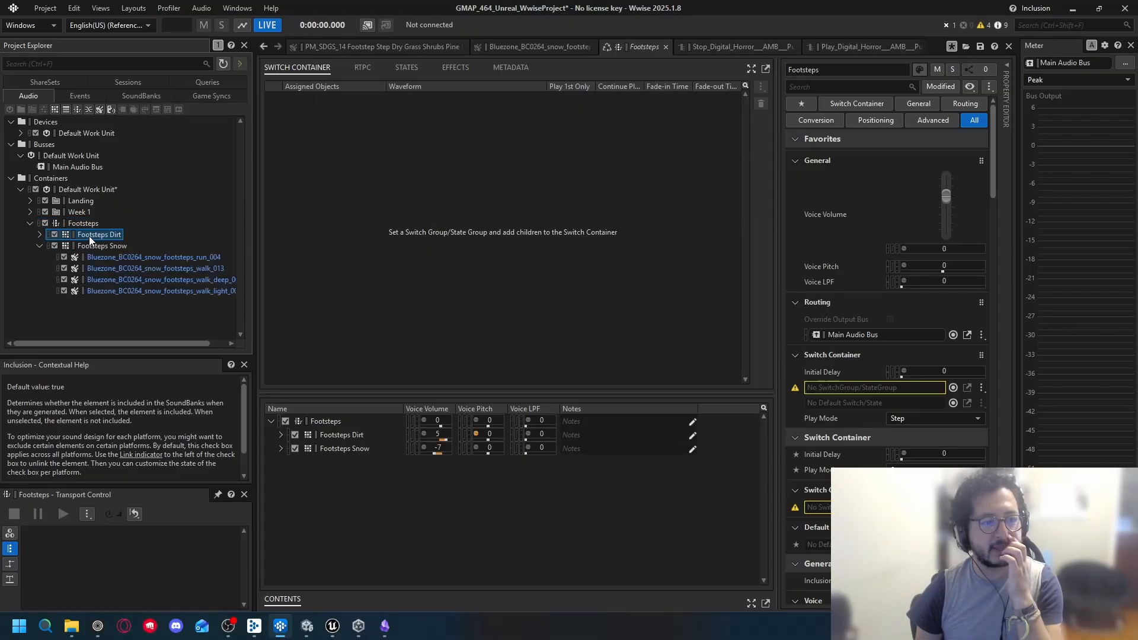
Step: Assign the Footsteps_Switch group as the switch group of the Footsteps switch container
{"action": "left_click", "coordinate": [39, 234]}
{"action": "left_click", "coordinate": [39, 234]}
{"action": "left_click", "coordinate": [39, 245]}
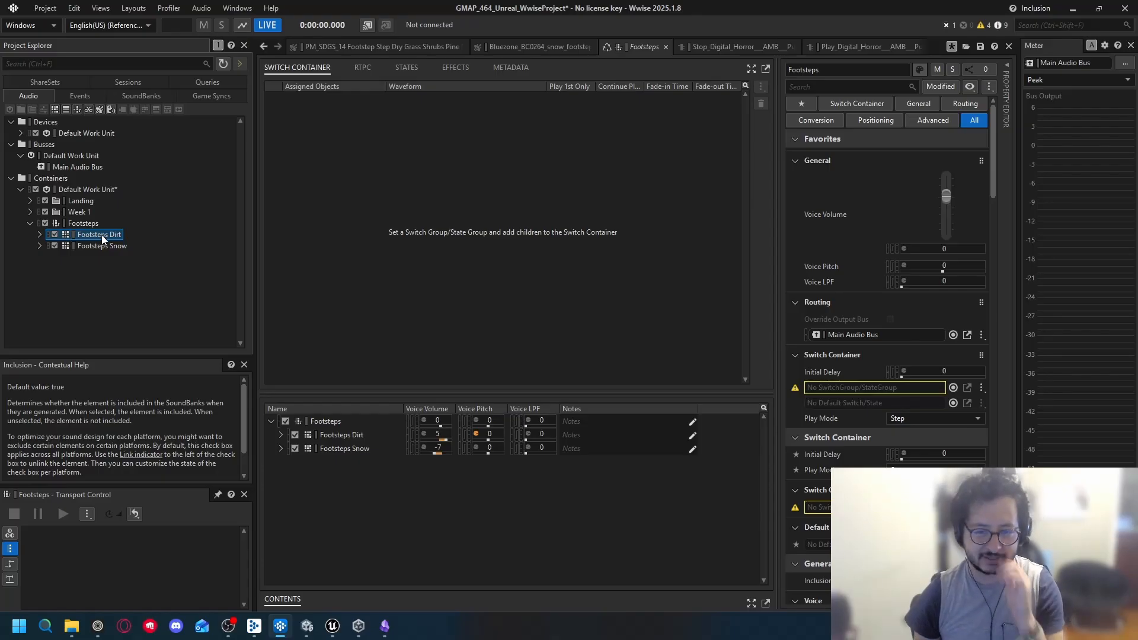
{"action": "left_click", "coordinate": [81, 223]}
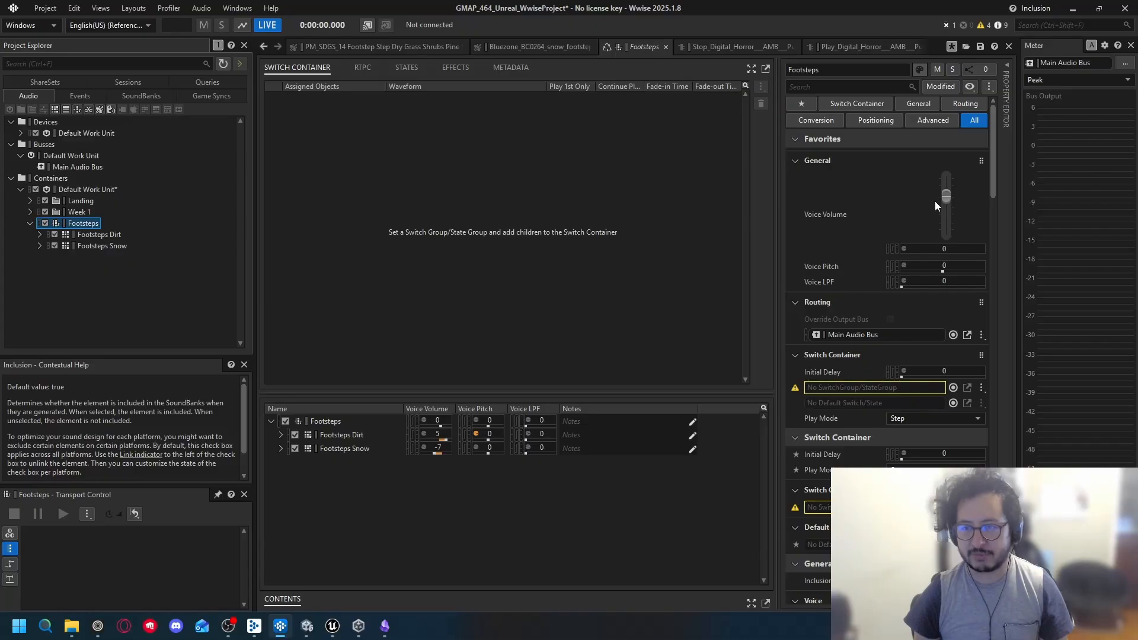
{"action": "left_click", "coordinate": [954, 388]}
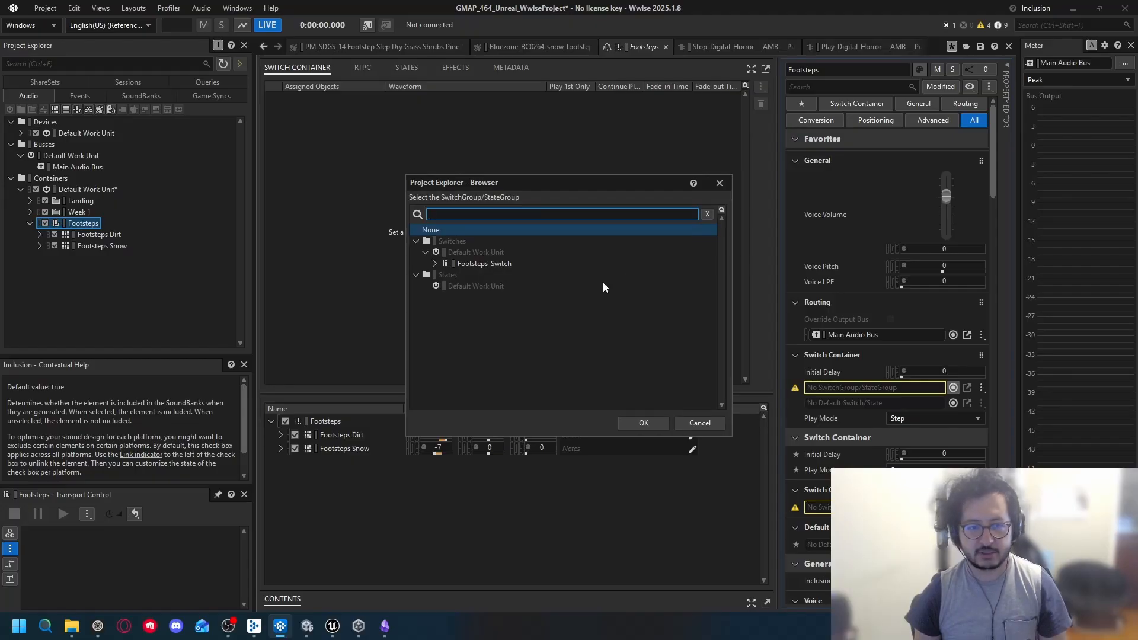
{"action": "left_click", "coordinate": [476, 264]}
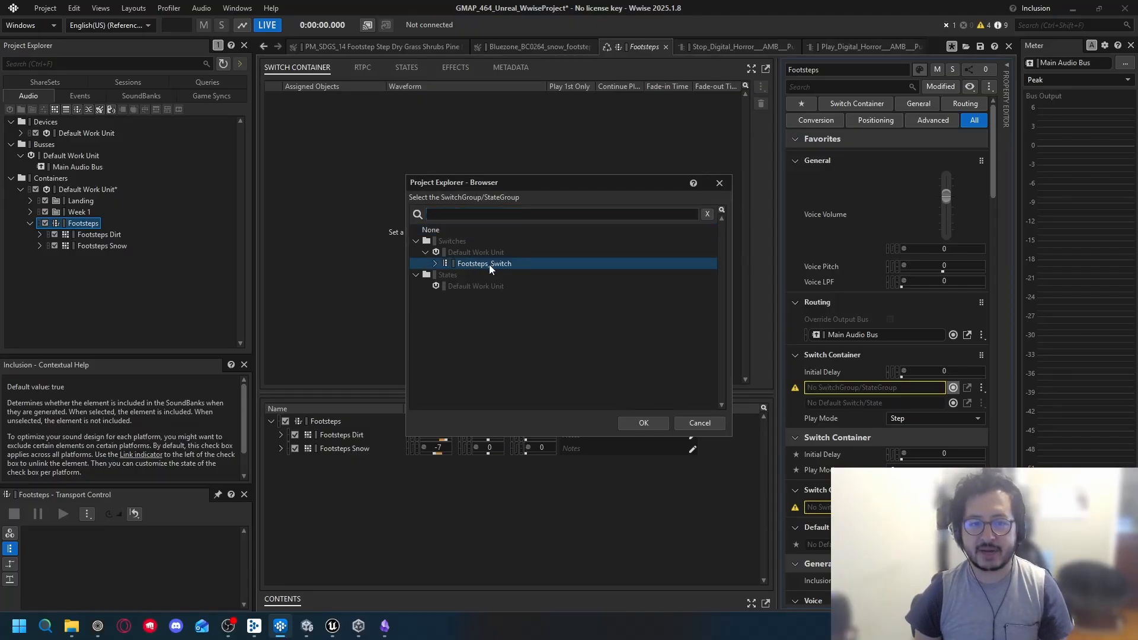
{"action": "double_click", "coordinate": [489, 262]}
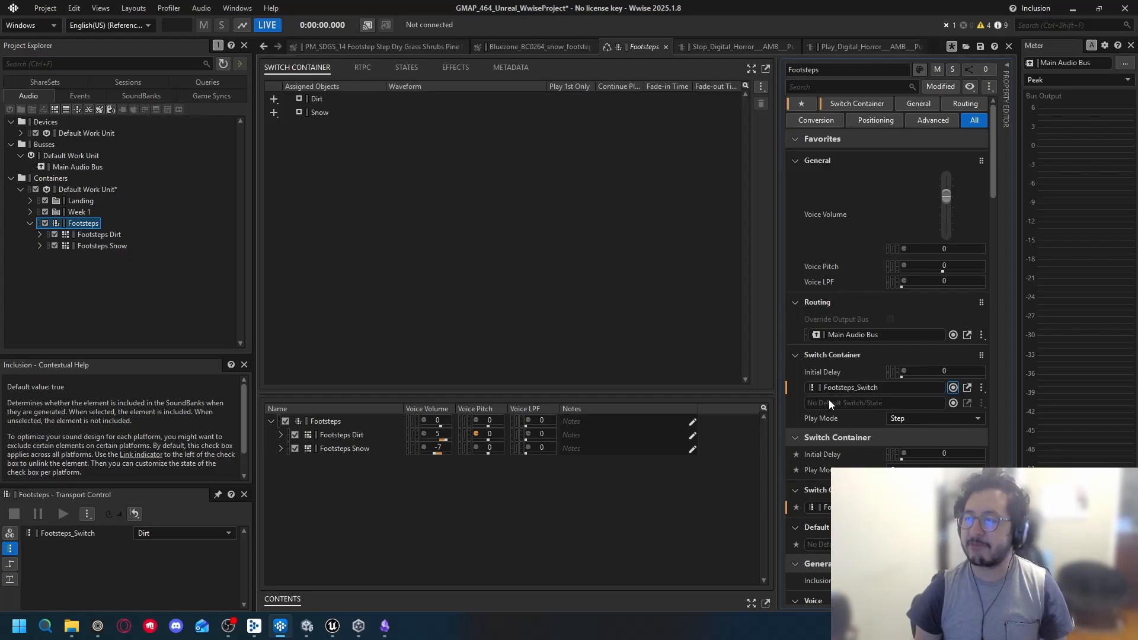
{"action": "scroll", "coordinate": [843, 394], "scroll_direction": "down", "scroll_amount": 3}
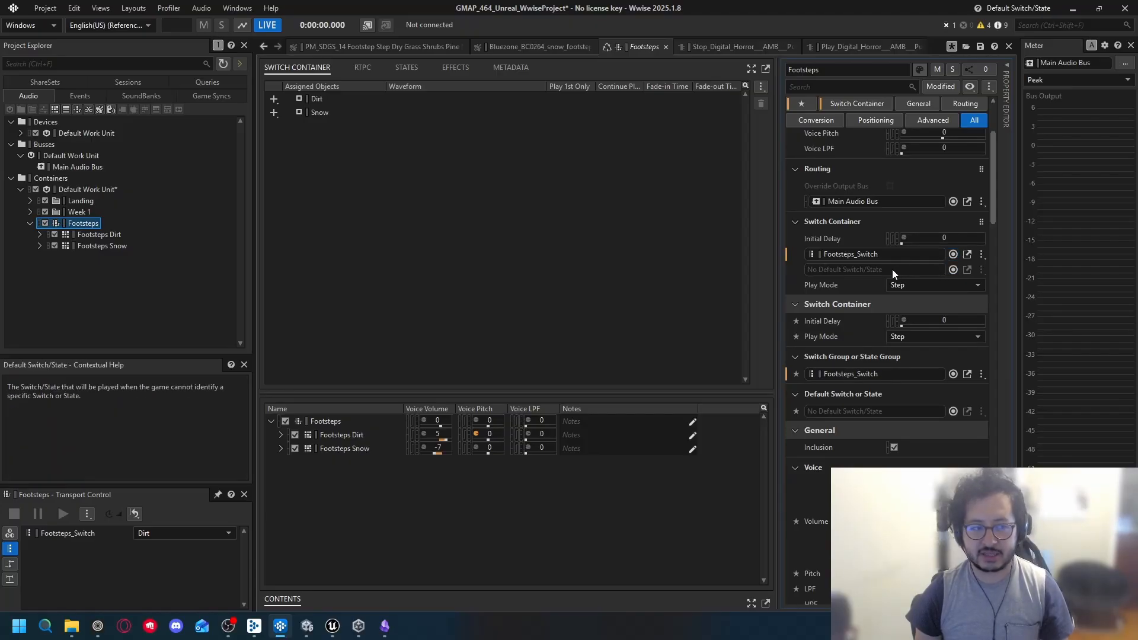
{"action": "scroll", "coordinate": [899, 287], "scroll_direction": "up", "scroll_amount": 5}
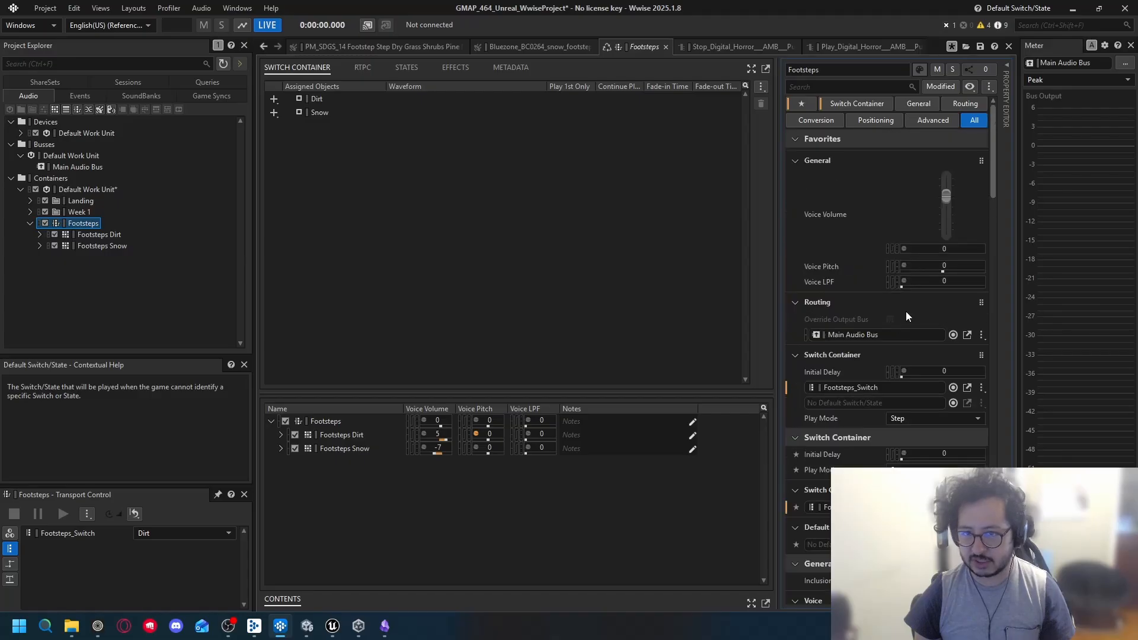
{"action": "left_click", "coordinate": [87, 236]}
{"action": "left_click", "coordinate": [83, 224]}
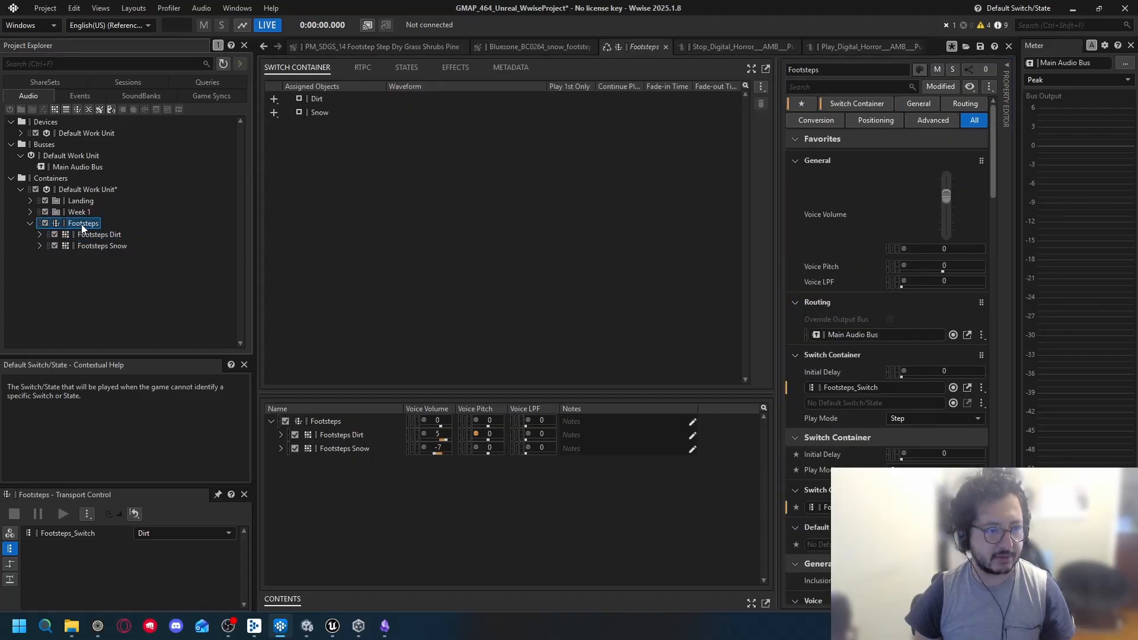
{"action": "left_click", "coordinate": [952, 404]}
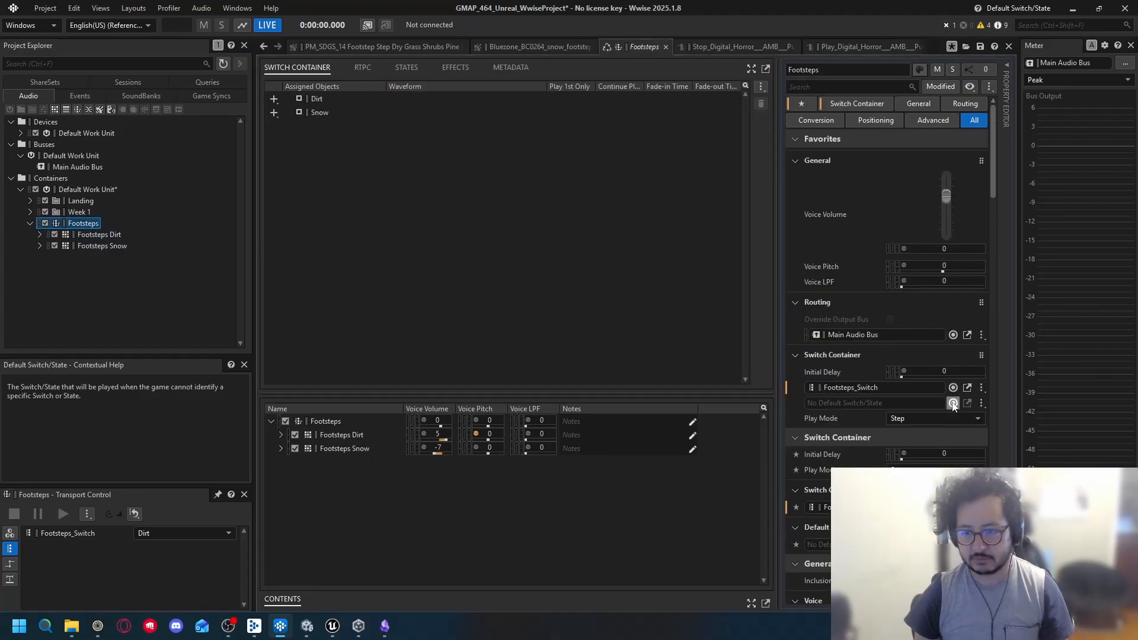
{"action": "left_click", "coordinate": [699, 423]}
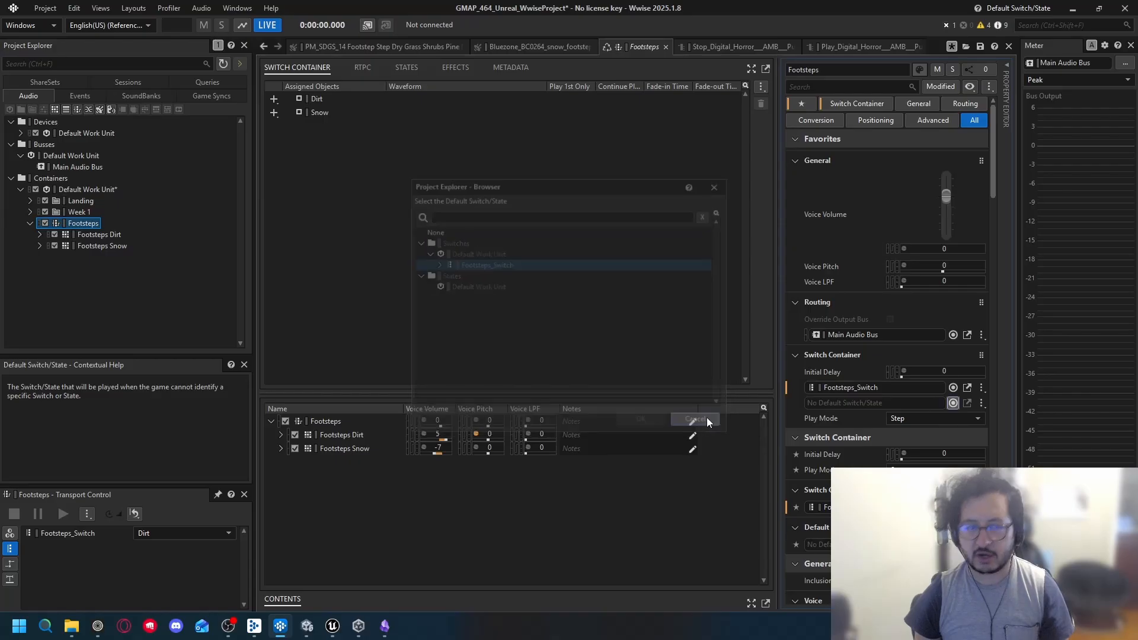
Step: Set the default switch of the Footsteps switch container to Dirt from the Footsteps_Switch group
{"action": "left_click", "coordinate": [107, 246]}
{"action": "left_click", "coordinate": [62, 223]}
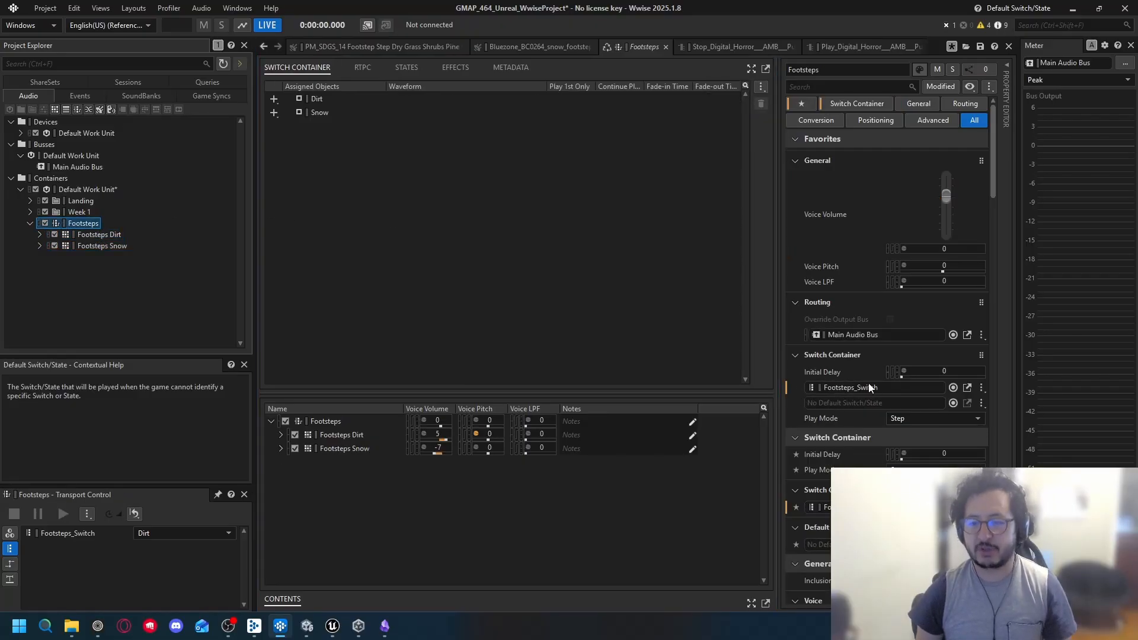
{"action": "left_click", "coordinate": [954, 403]}
{"action": "left_click", "coordinate": [436, 264]}
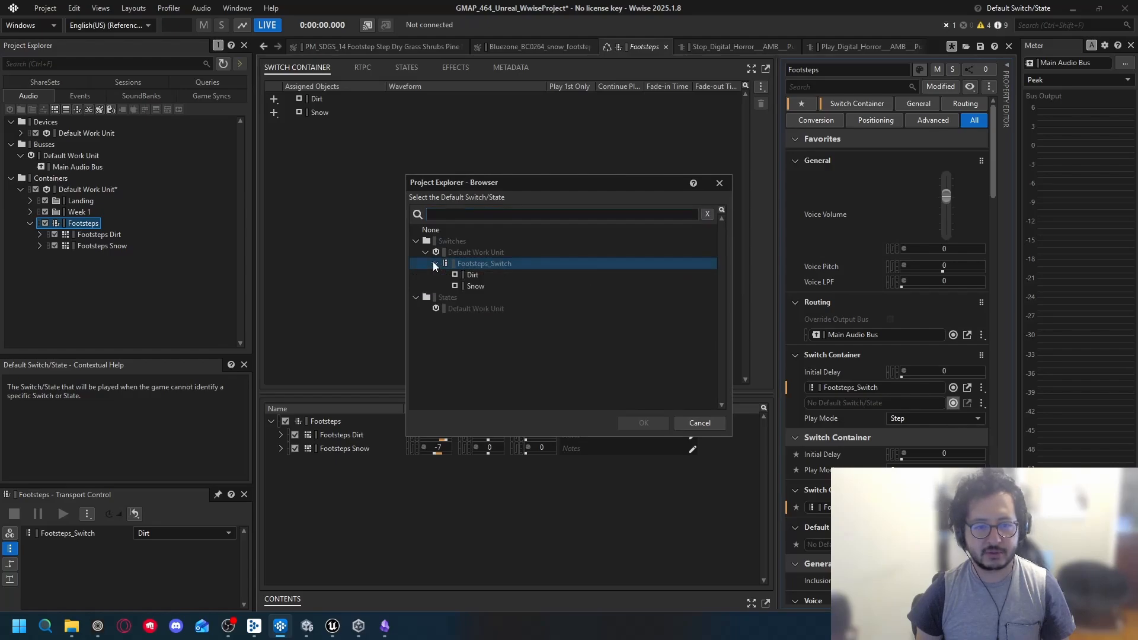
{"action": "left_click", "coordinate": [471, 275]}
{"action": "left_click", "coordinate": [645, 422]}
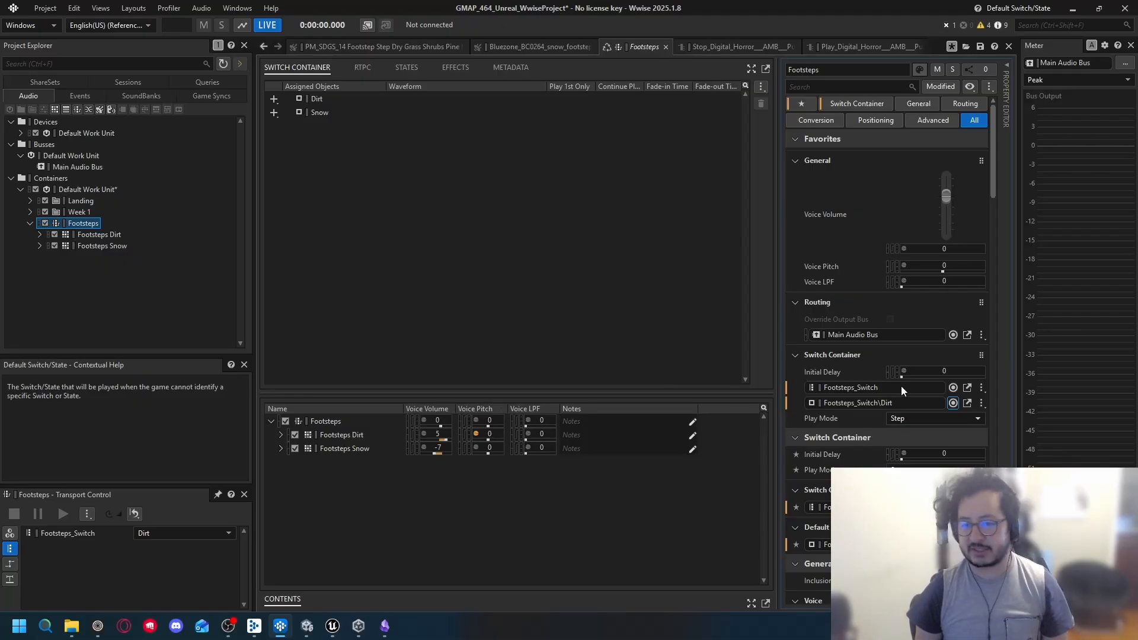
Step: Assign the Footsteps Dirt container to the Dirt switch and the Footsteps Snow container to the Snow switch
{"action": "scroll", "coordinate": [934, 417], "scroll_direction": "down", "scroll_amount": 2}
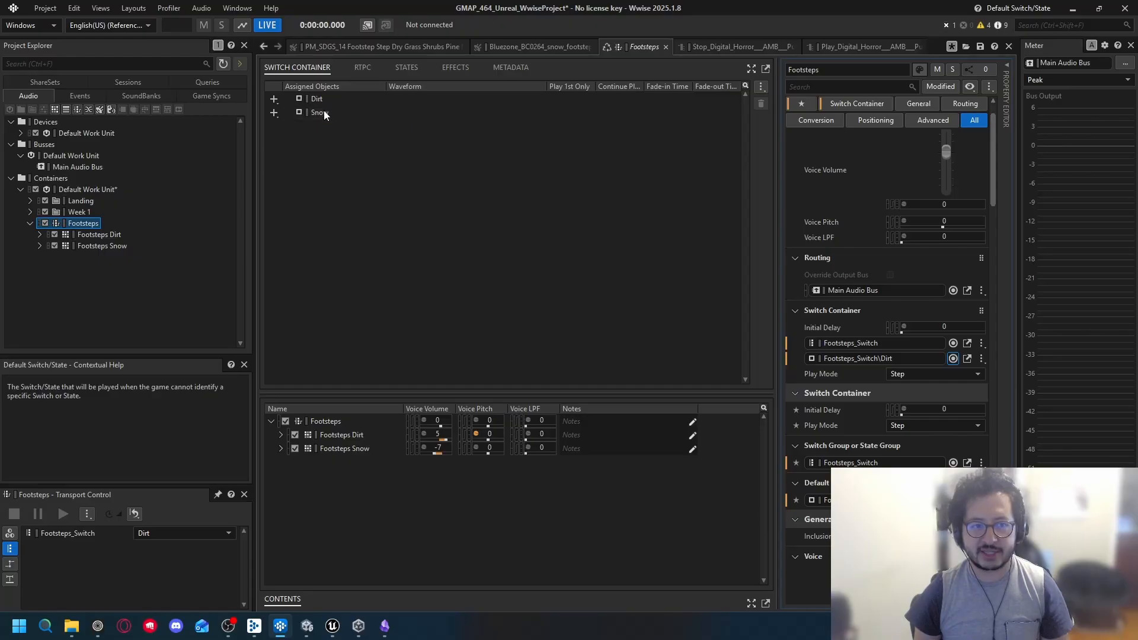
{"action": "left_click_drag", "start_coordinate": [87, 233], "coordinate": [323, 101]}
{"action": "left_click", "coordinate": [91, 248]}
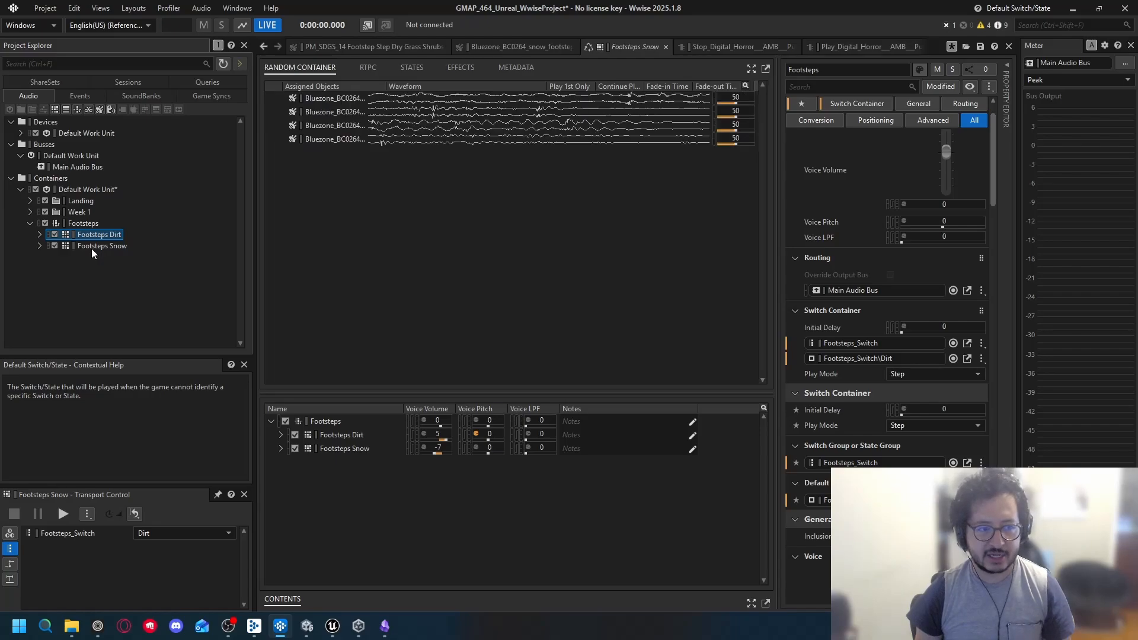
{"action": "left_click", "coordinate": [90, 248]}
{"action": "left_click", "coordinate": [89, 216]}
{"action": "left_click", "coordinate": [87, 226]}
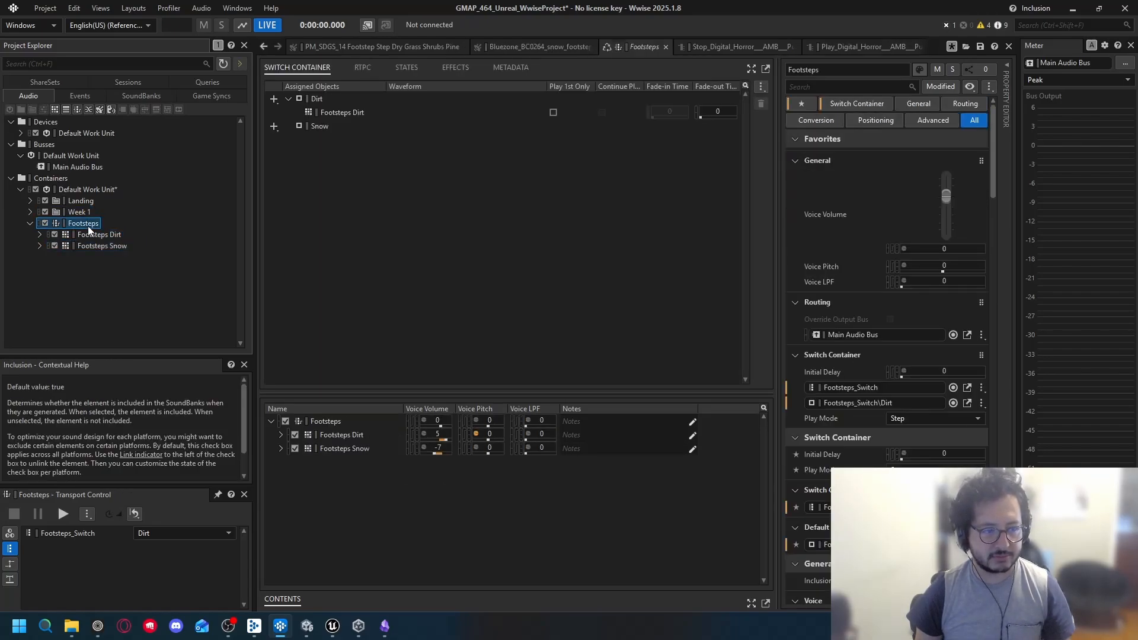
{"action": "left_click_drag", "start_coordinate": [88, 247], "coordinate": [337, 143]}
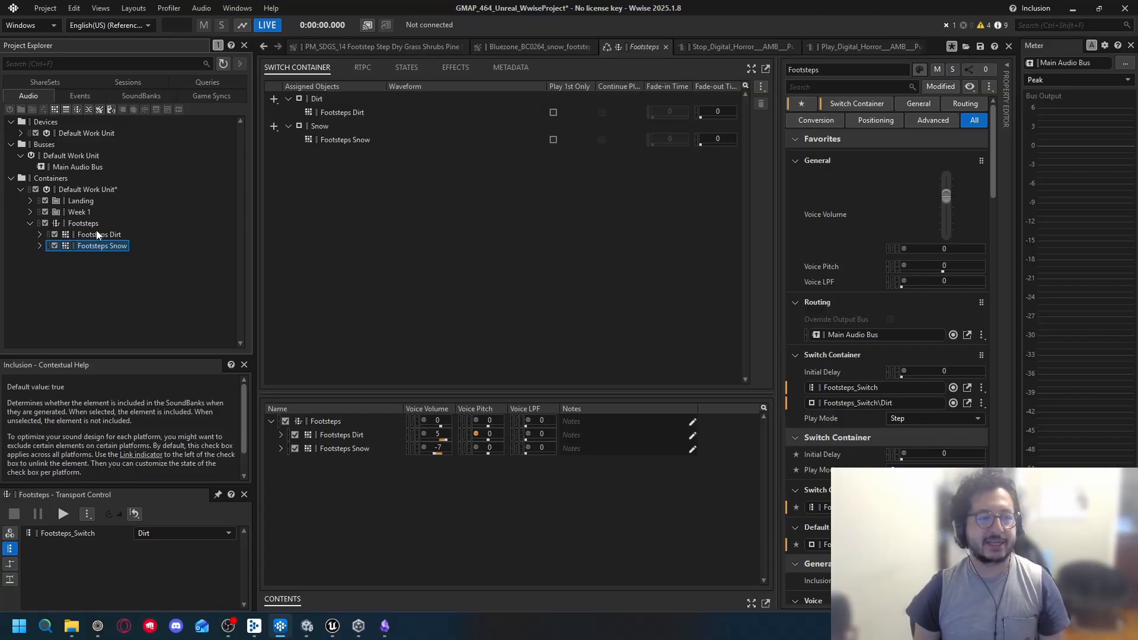
Step: Audition the Footsteps container with the Footsteps_Switch set to Dirt and to Snow, and save the project
{"action": "left_click", "coordinate": [79, 225]}
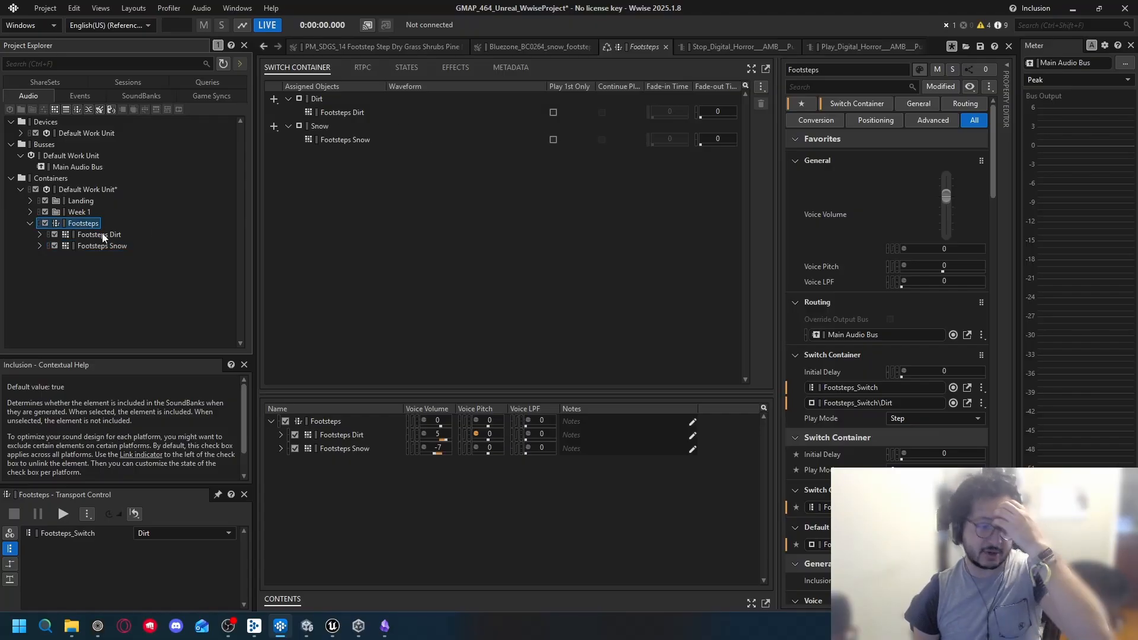
{"action": "left_click", "coordinate": [10, 533]}
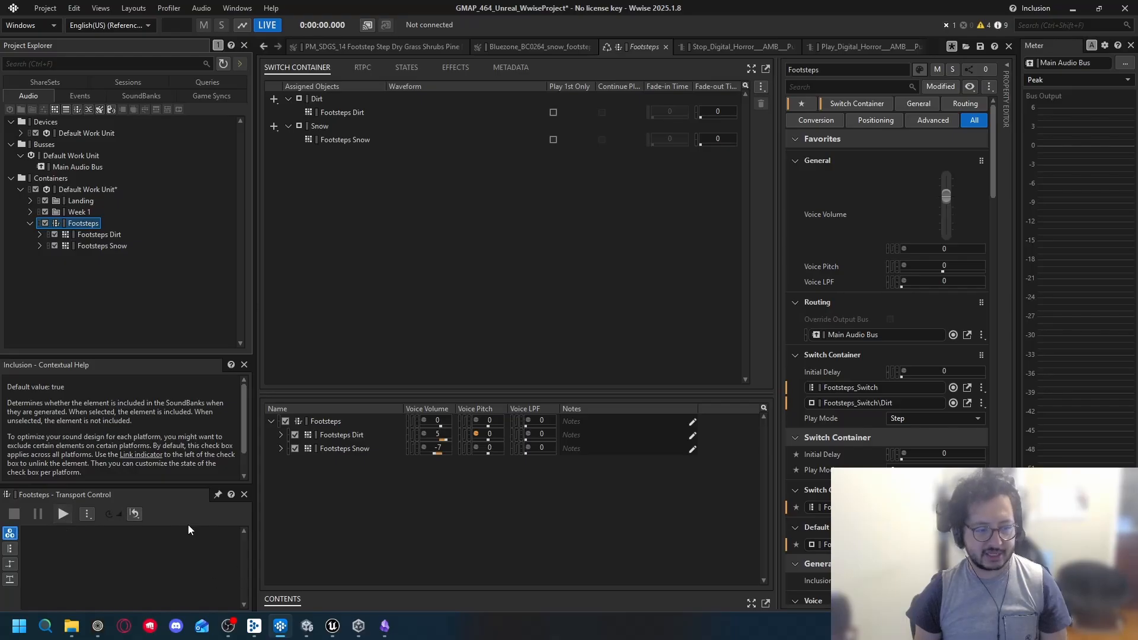
{"action": "left_click", "coordinate": [10, 548]}
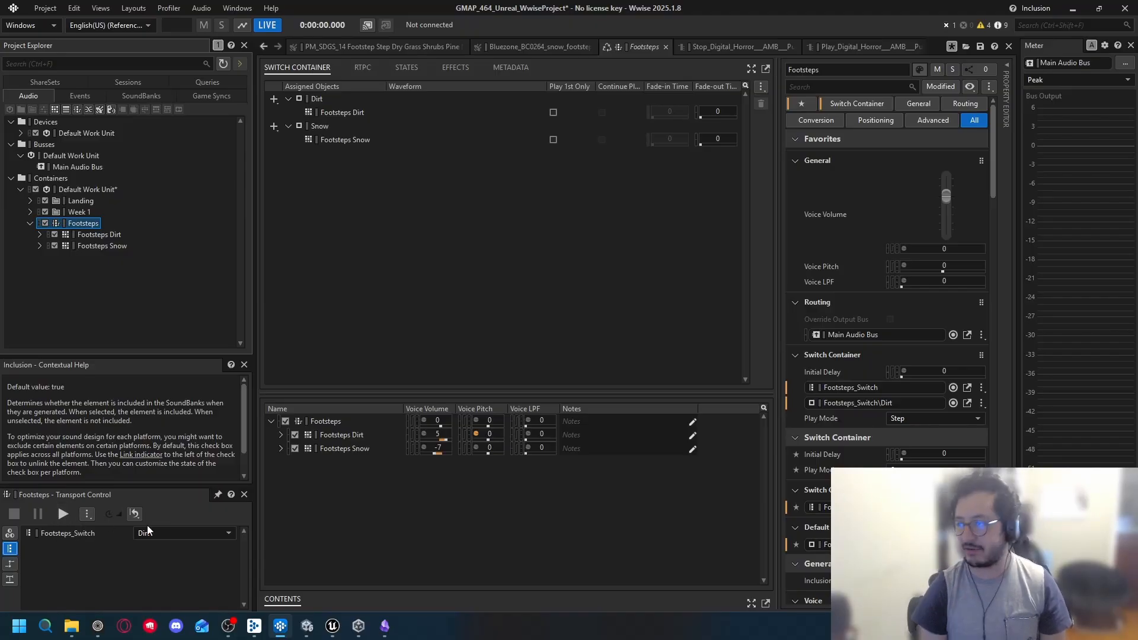
{"action": "key", "text": "space"}
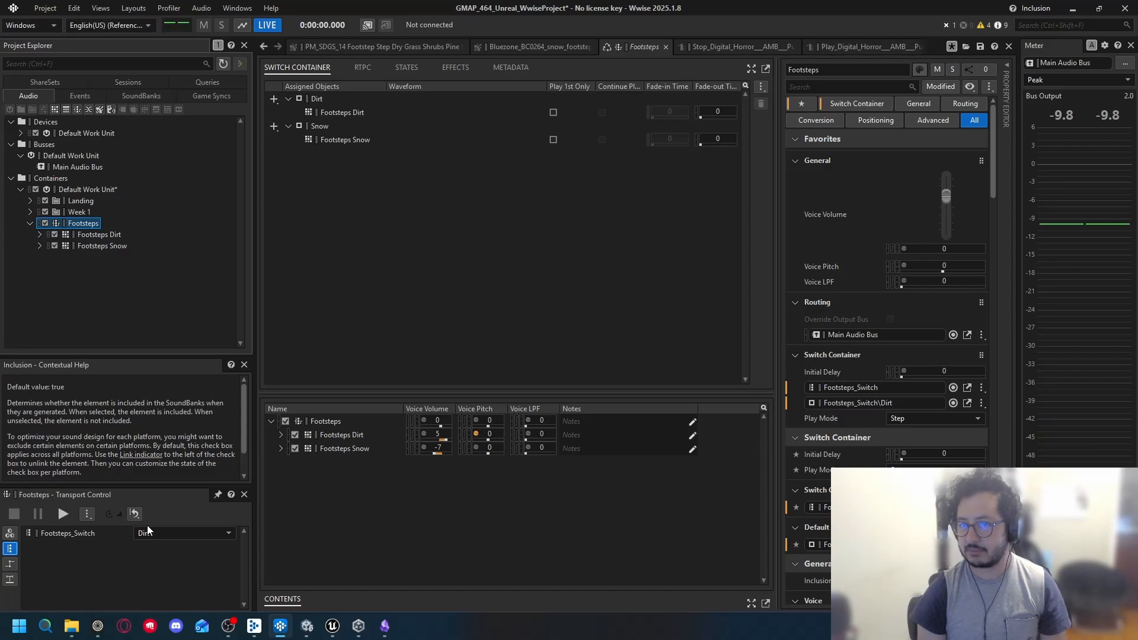
{"action": "left_click", "coordinate": [191, 533]}
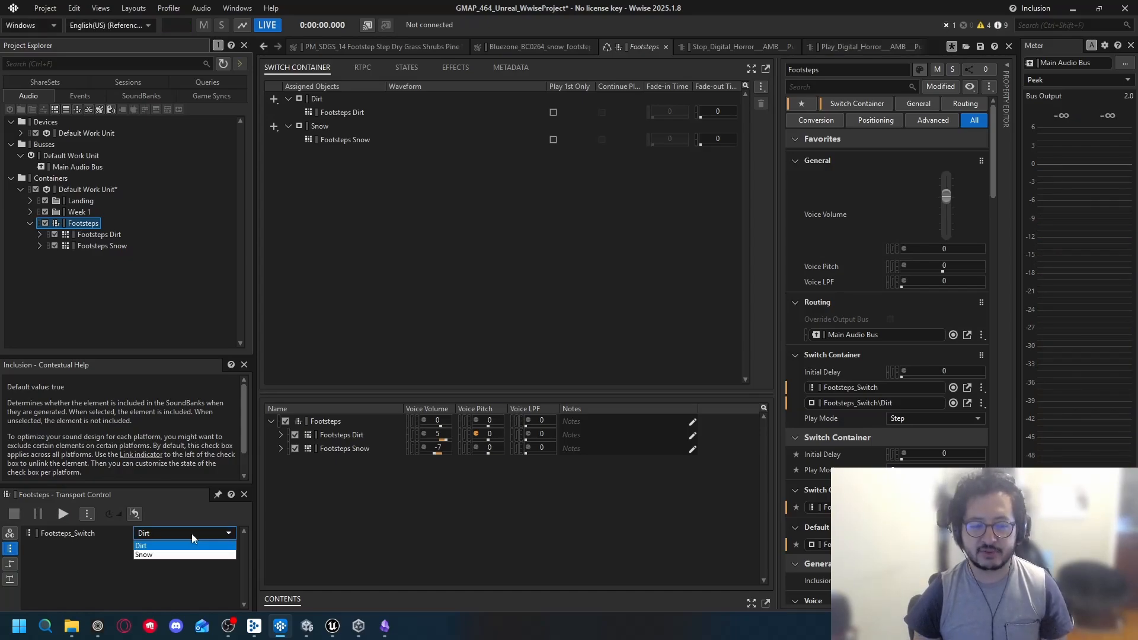
{"action": "left_click", "coordinate": [167, 555]}
{"action": "key", "text": "space"}
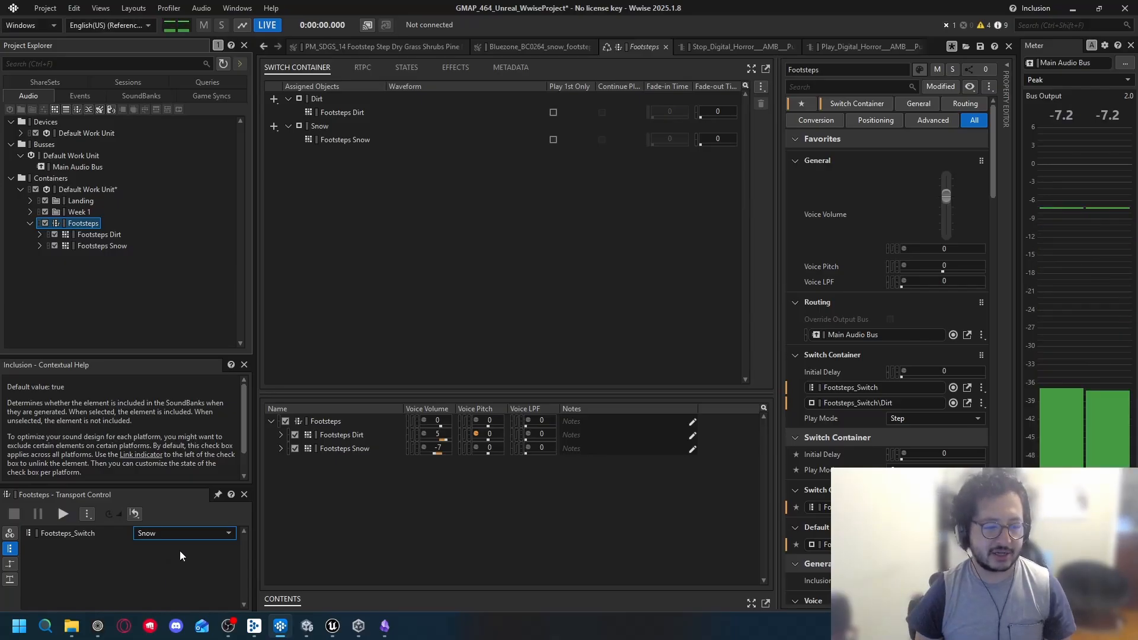
{"action": "key", "text": "ctrl+s"}
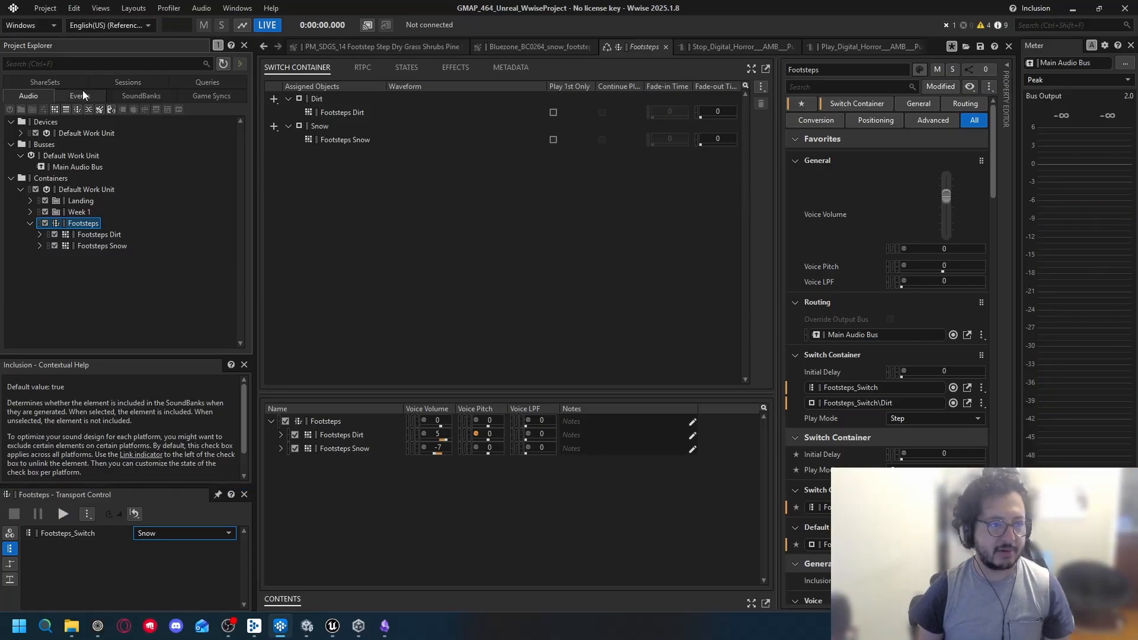
Step: Create a new Play event targeting the Footsteps switch container
{"action": "right_click", "coordinate": [79, 224]}
{"action": "mouse_move", "coordinate": [123, 229]}
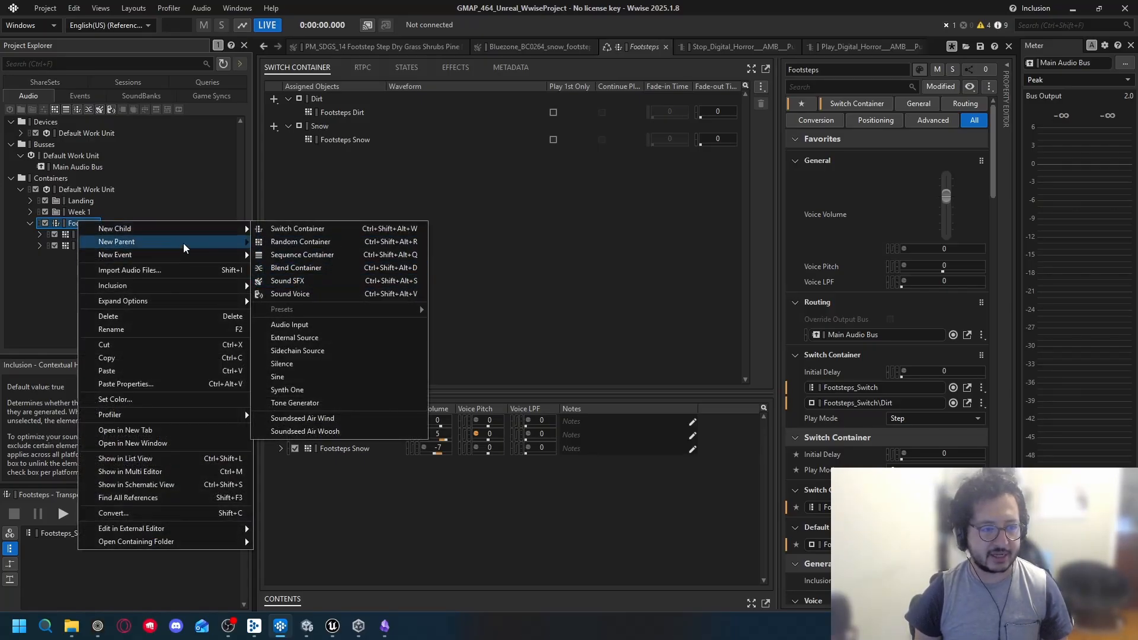
{"action": "mouse_move", "coordinate": [173, 253]}
{"action": "left_click", "coordinate": [290, 256]}
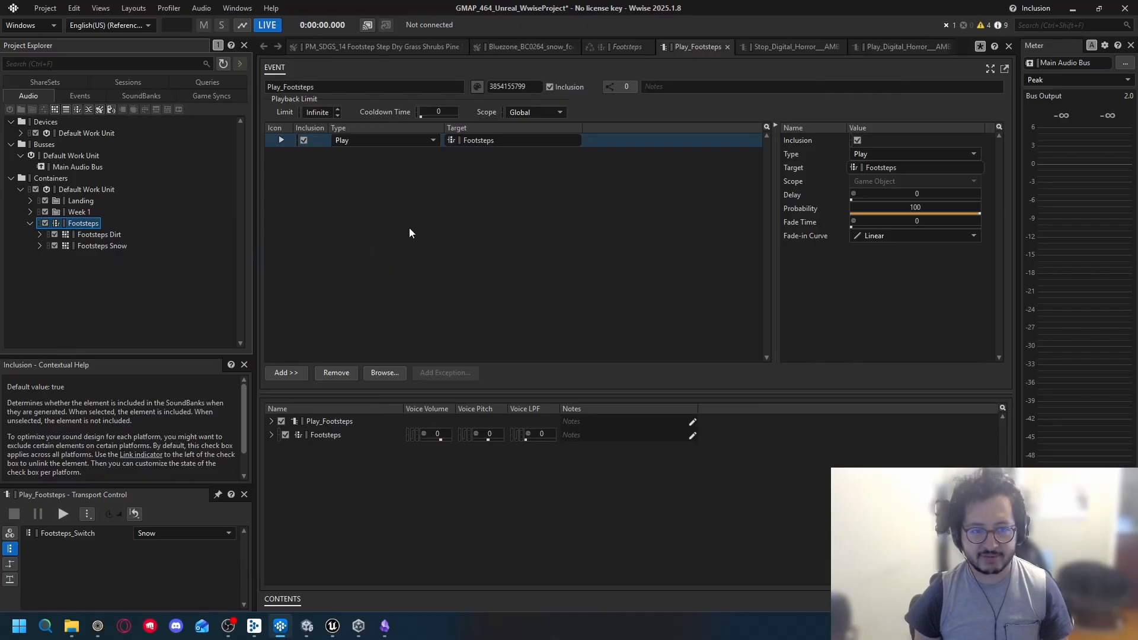
Step: Move the Play_Footsteps event into the Footsteps folder of the Events hierarchy
{"action": "left_click", "coordinate": [80, 96]}
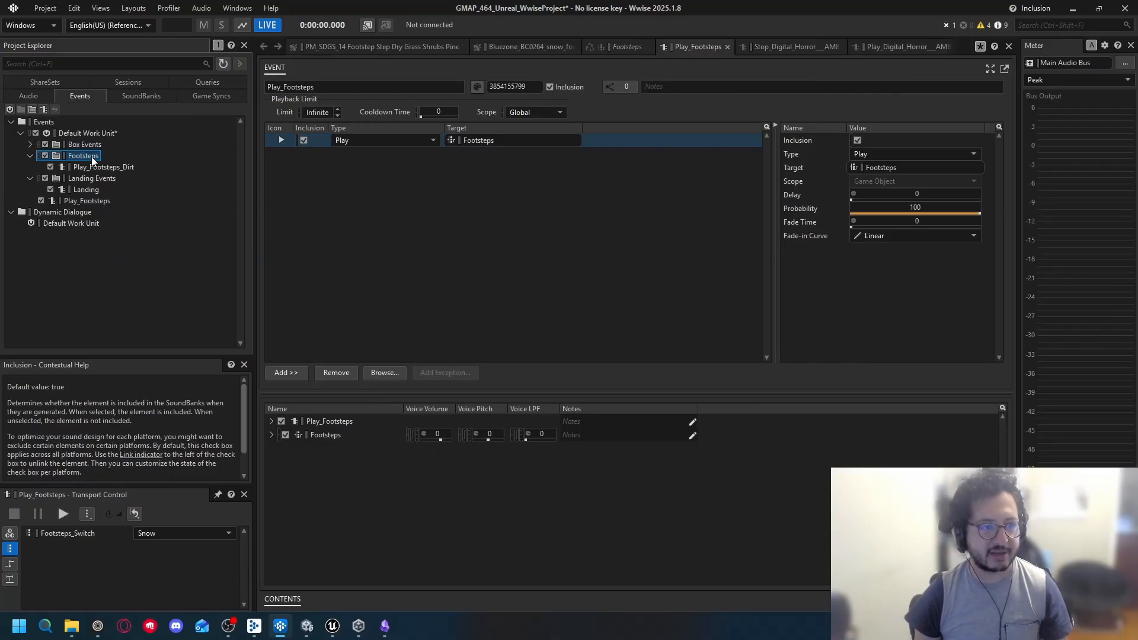
{"action": "left_click", "coordinate": [92, 202]}
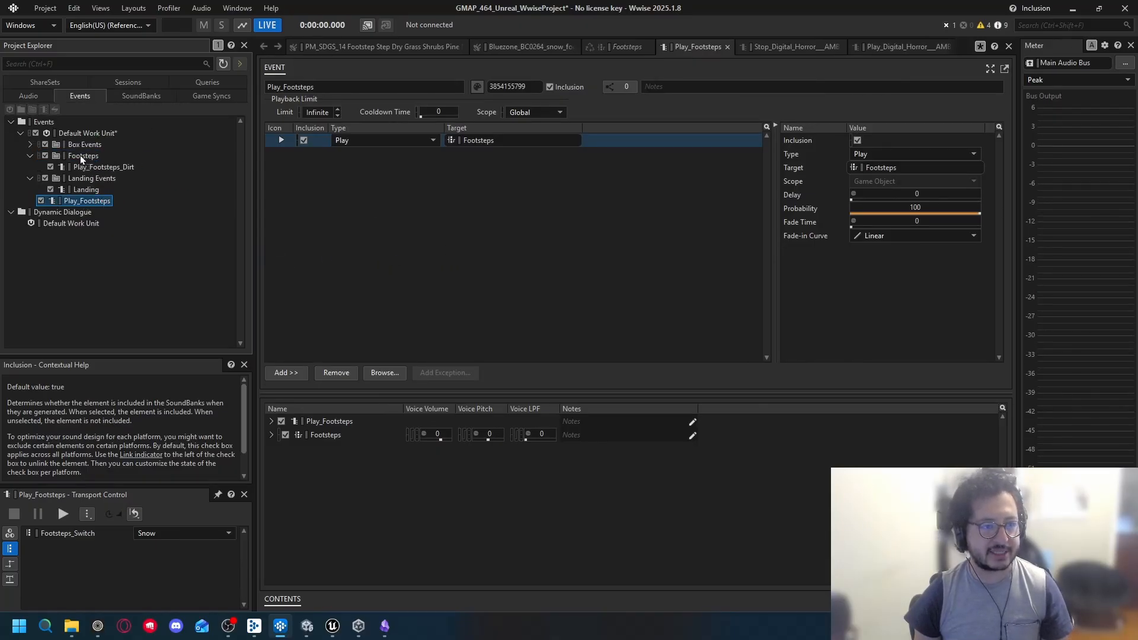
{"action": "left_click_drag", "start_coordinate": [82, 159], "coordinate": [82, 158]}
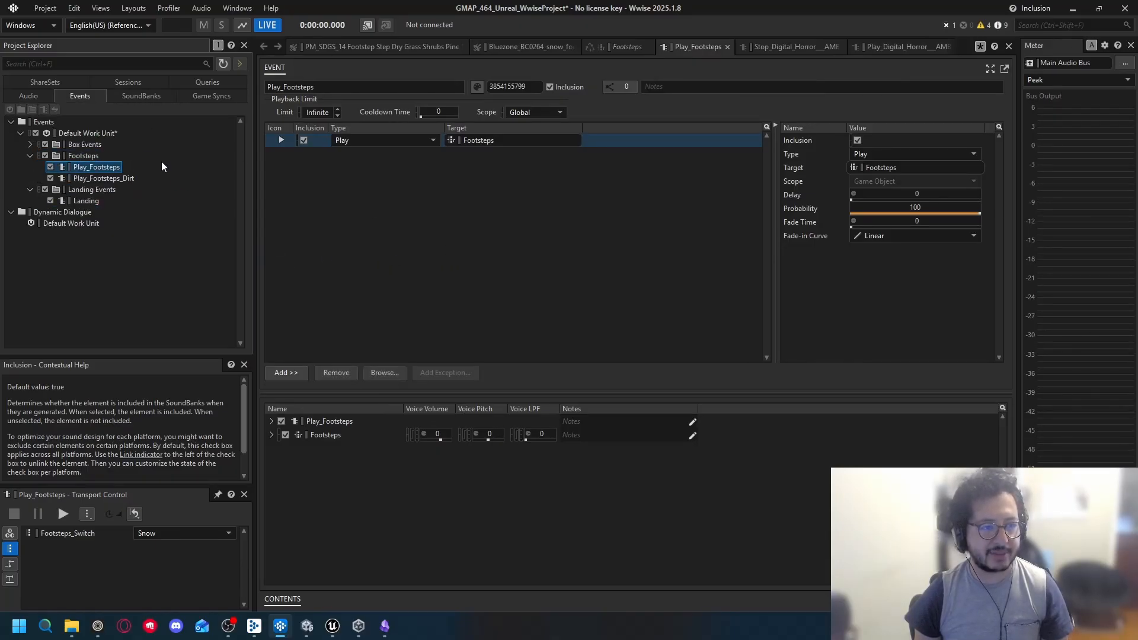
Step: Delete the old Play_Footsteps_Dirt event and collapse the Footsteps and Landing Events folders
{"action": "left_click", "coordinate": [97, 178]}
{"action": "key", "text": "Delete"}
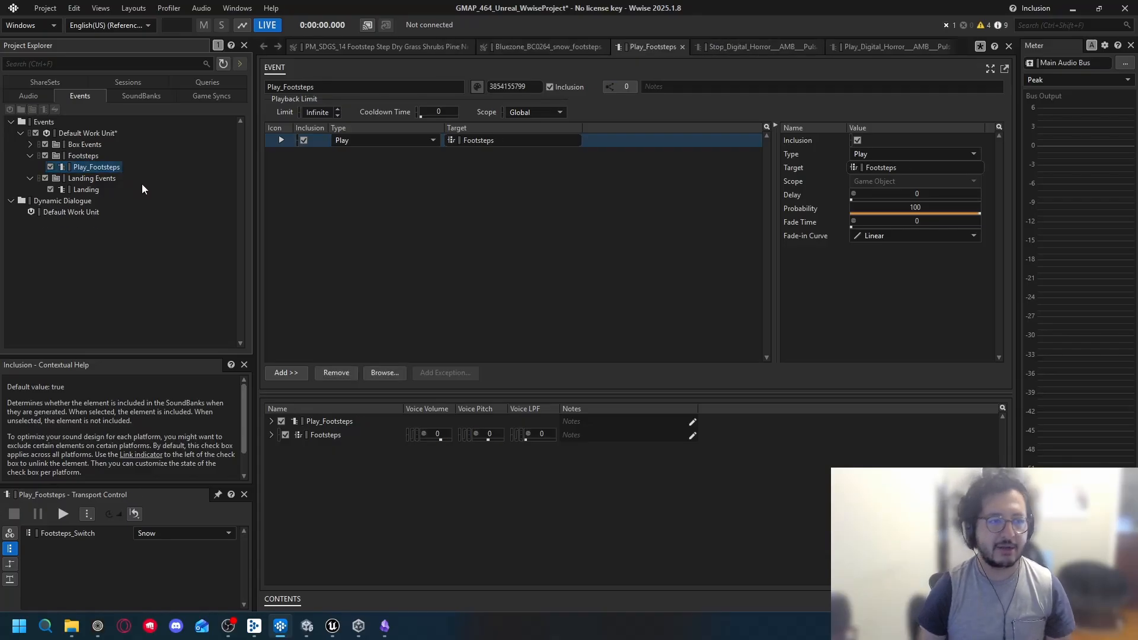
{"action": "left_click", "coordinate": [26, 153]}
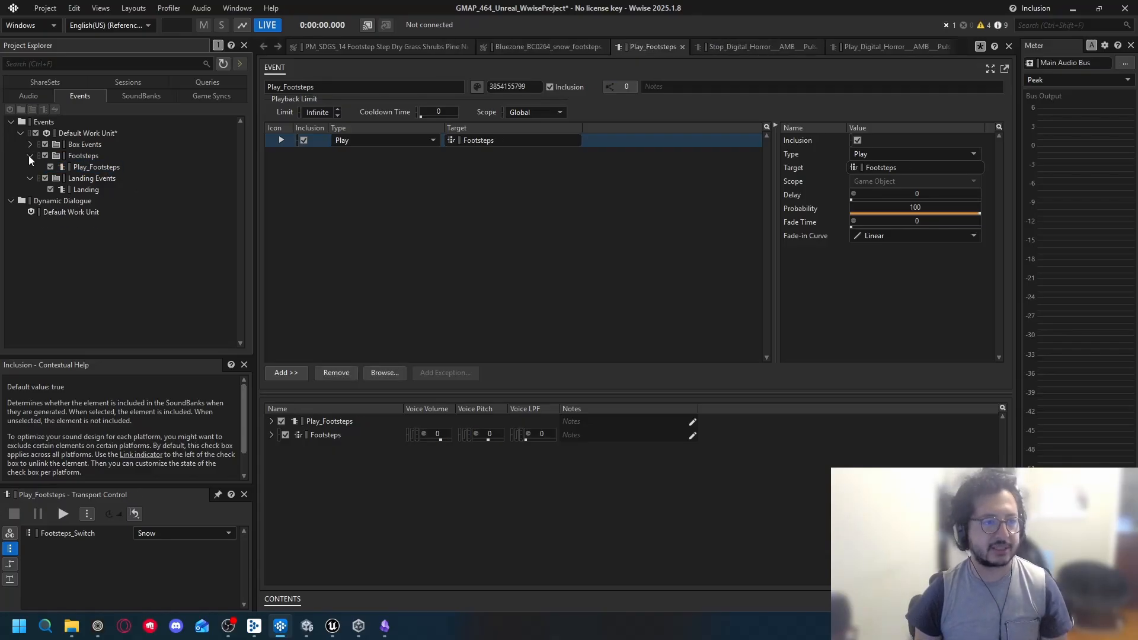
{"action": "left_click", "coordinate": [30, 156]}
{"action": "left_click", "coordinate": [30, 168]}
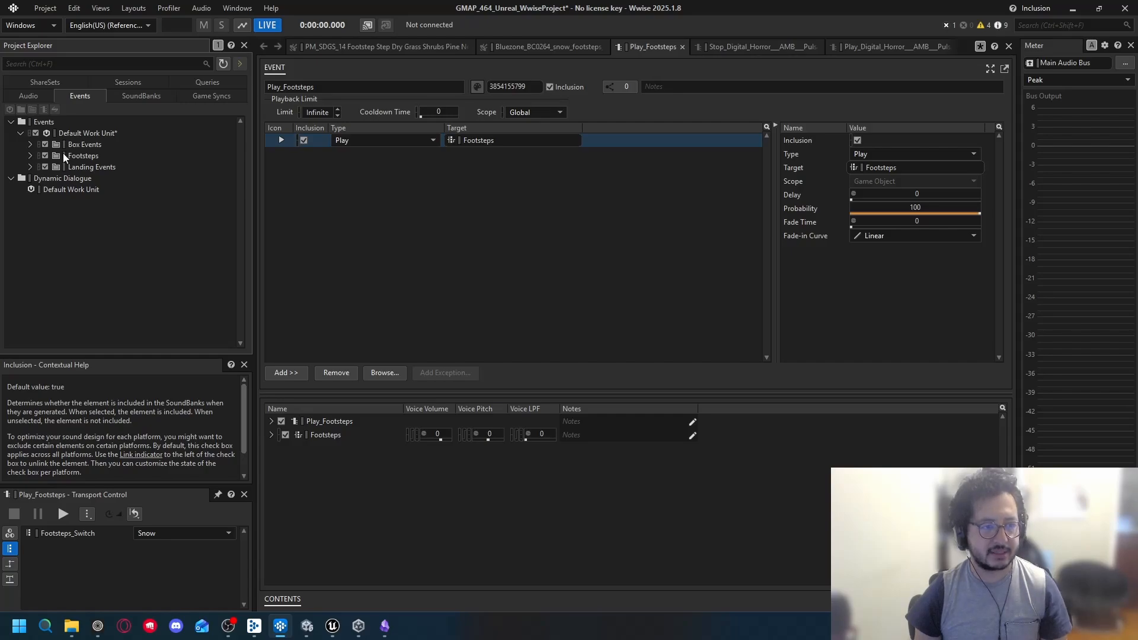
Step: Switch to the SoundBank layout and add the Play_Footsteps event to the Main SoundBank
{"action": "left_click", "coordinate": [30, 156]}
{"action": "left_click", "coordinate": [133, 8]}
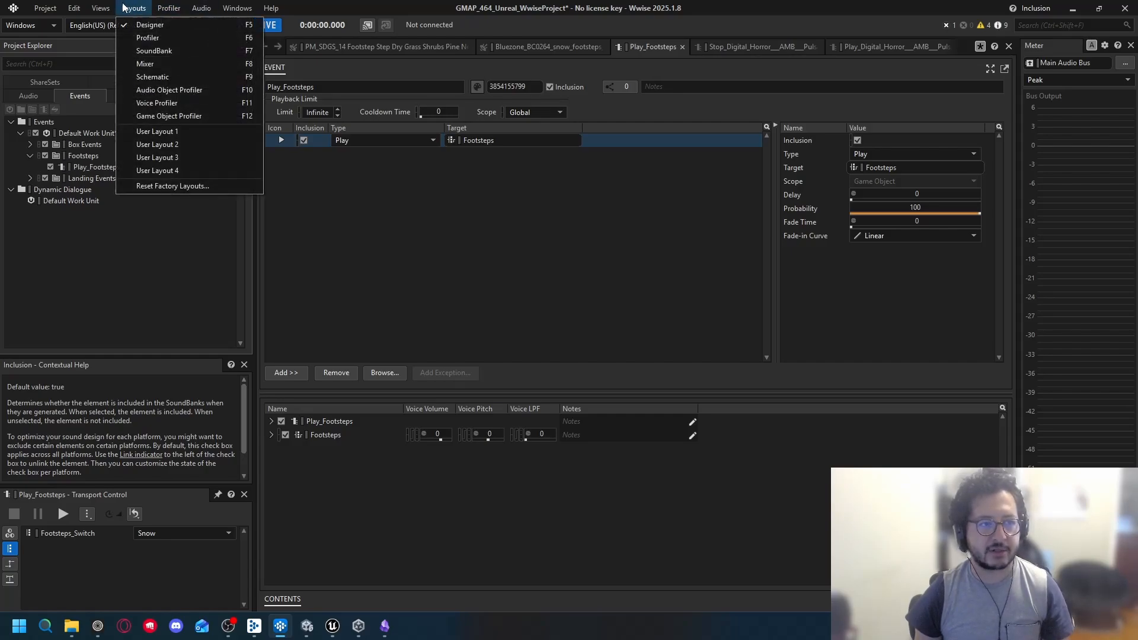
{"action": "left_click", "coordinate": [150, 51]}
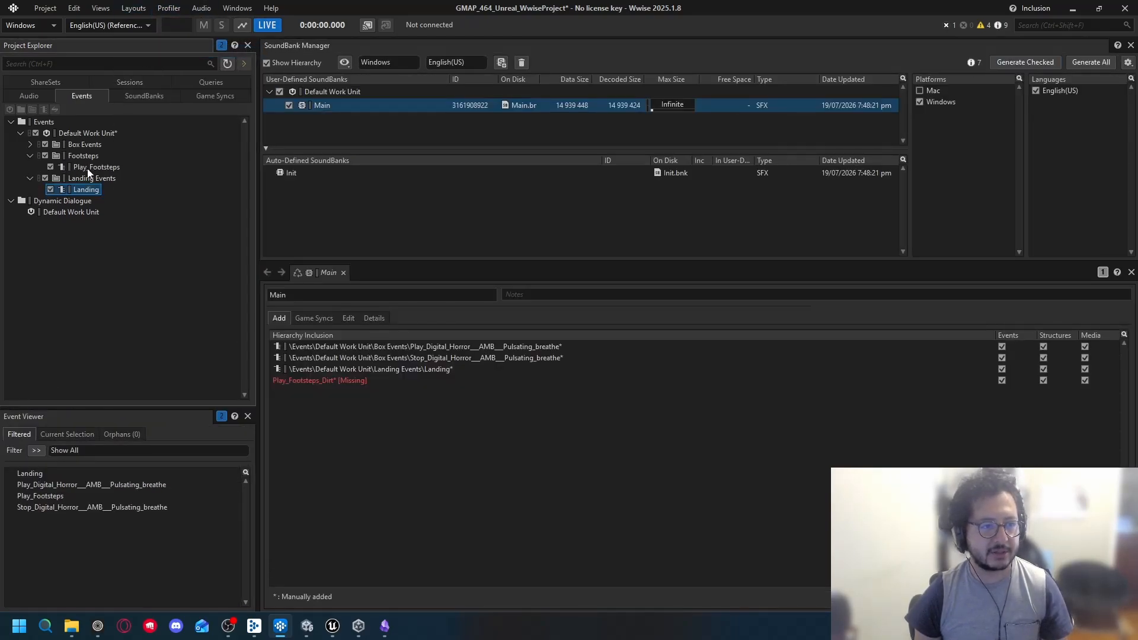
{"action": "left_click_drag", "start_coordinate": [89, 169], "coordinate": [333, 105]}
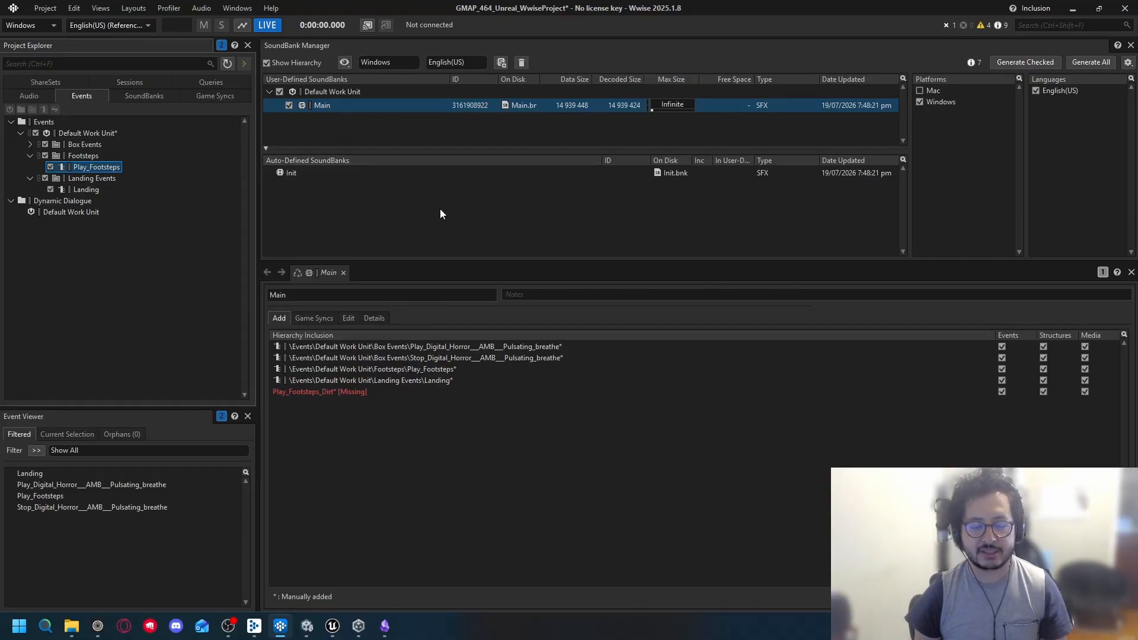
Step: Remove the missing Play_Footsteps_Dirt entry from the Main SoundBank and generate the checked SoundBanks for Windows
{"action": "left_click", "coordinate": [360, 393]}
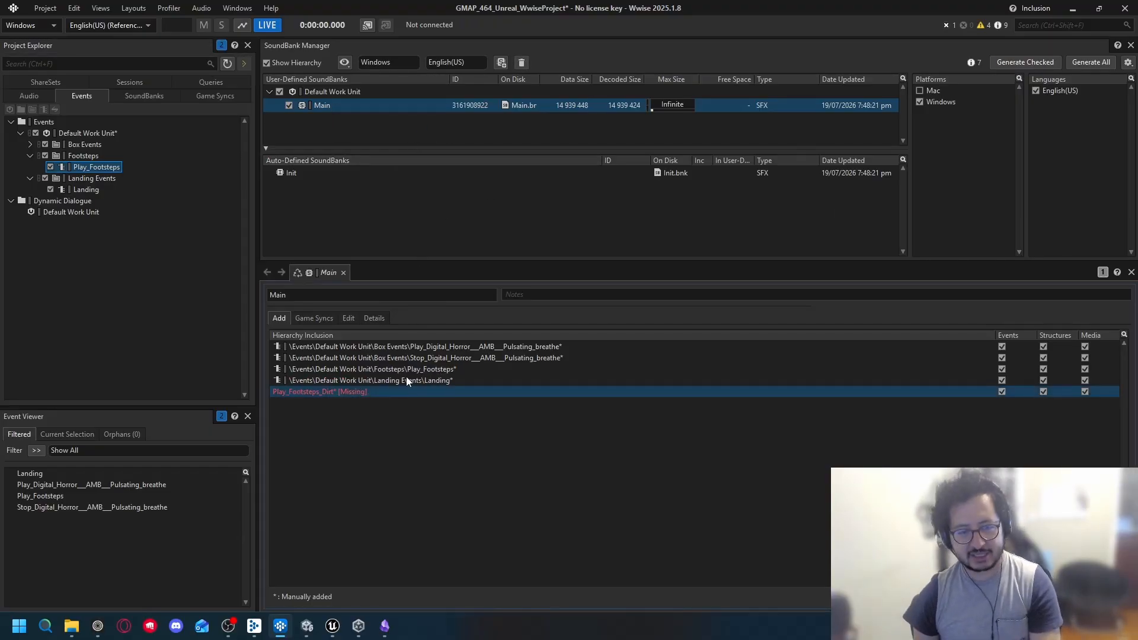
{"action": "key", "text": "Delete"}
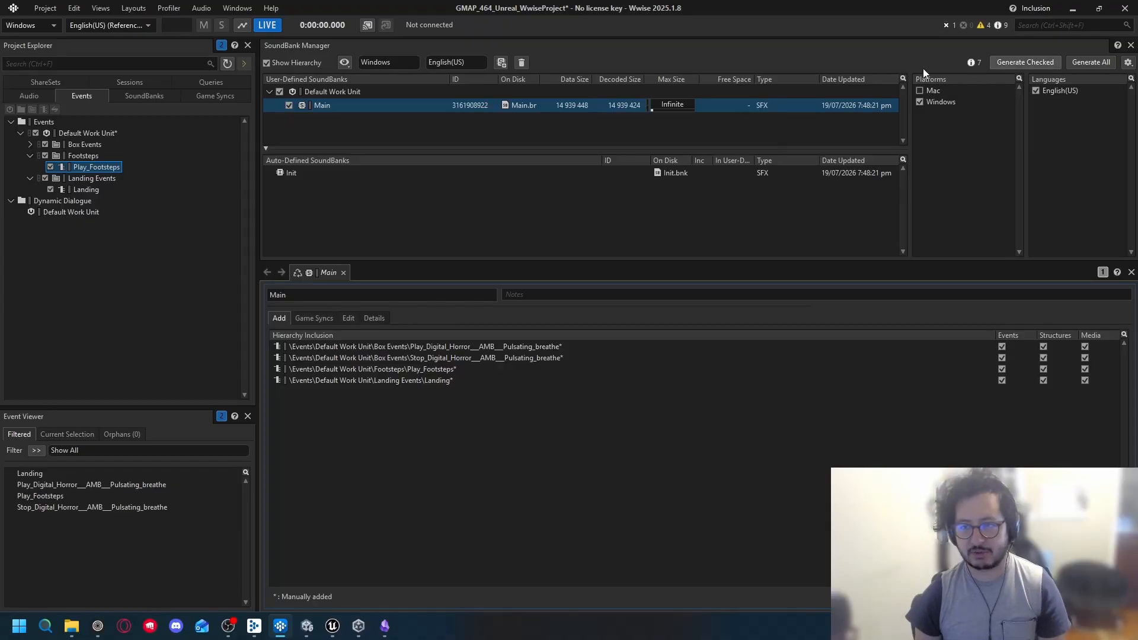
{"action": "left_click", "coordinate": [1026, 63]}
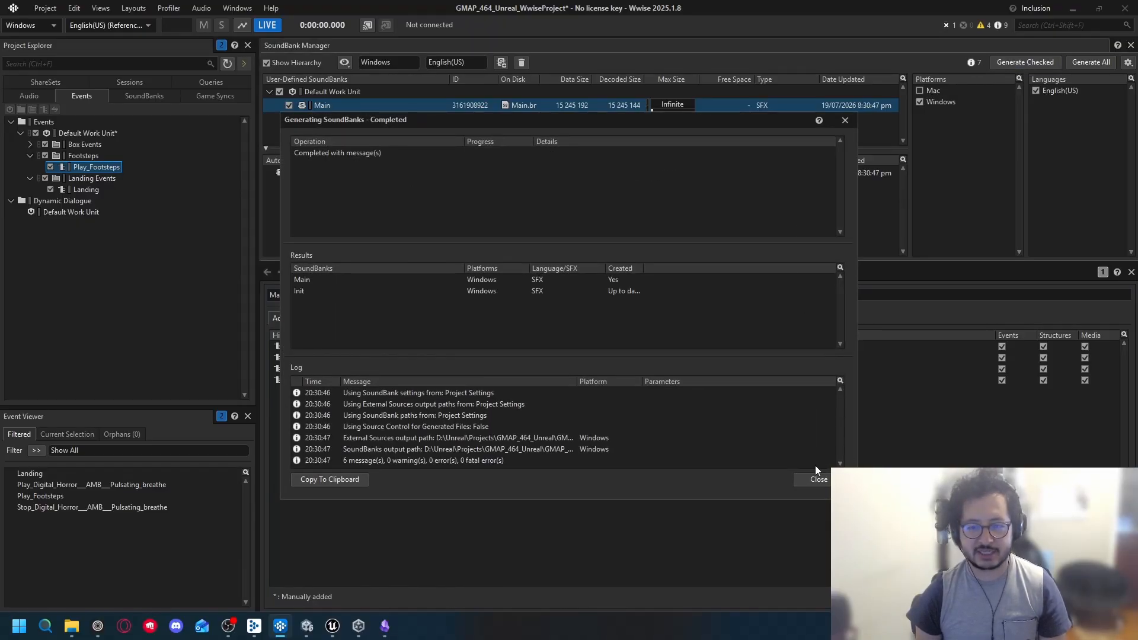
{"action": "left_click", "coordinate": [818, 480]}
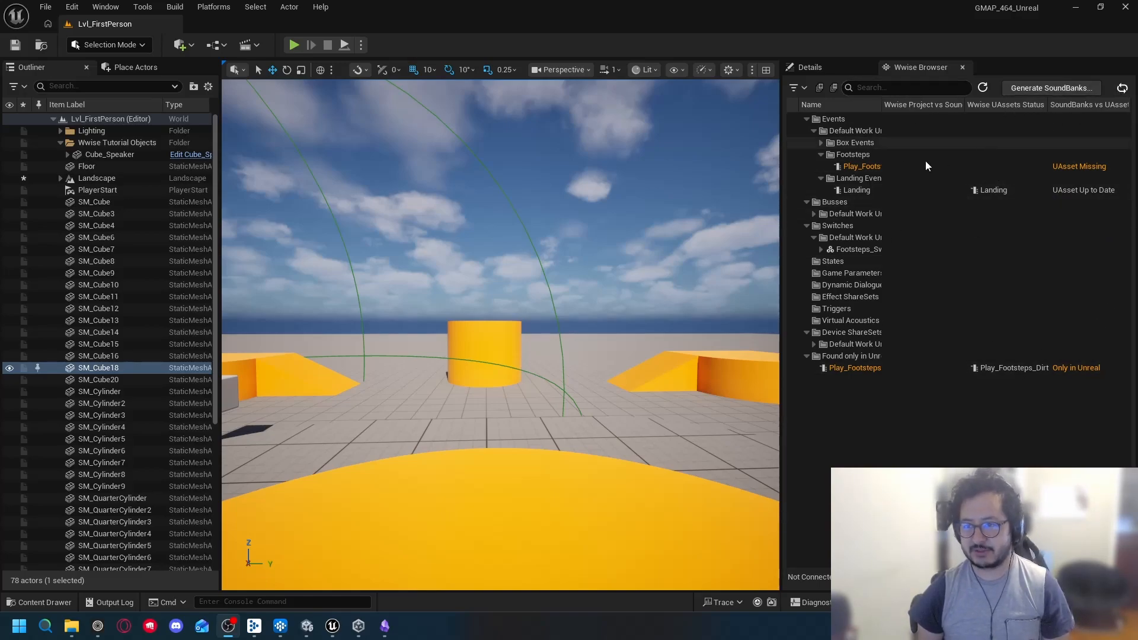
Step: Switch to Unreal Editor and reconcile the new Play_Footsteps event in the Wwise Browser to create its Unreal asset
{"action": "left_click", "coordinate": [890, 166]}
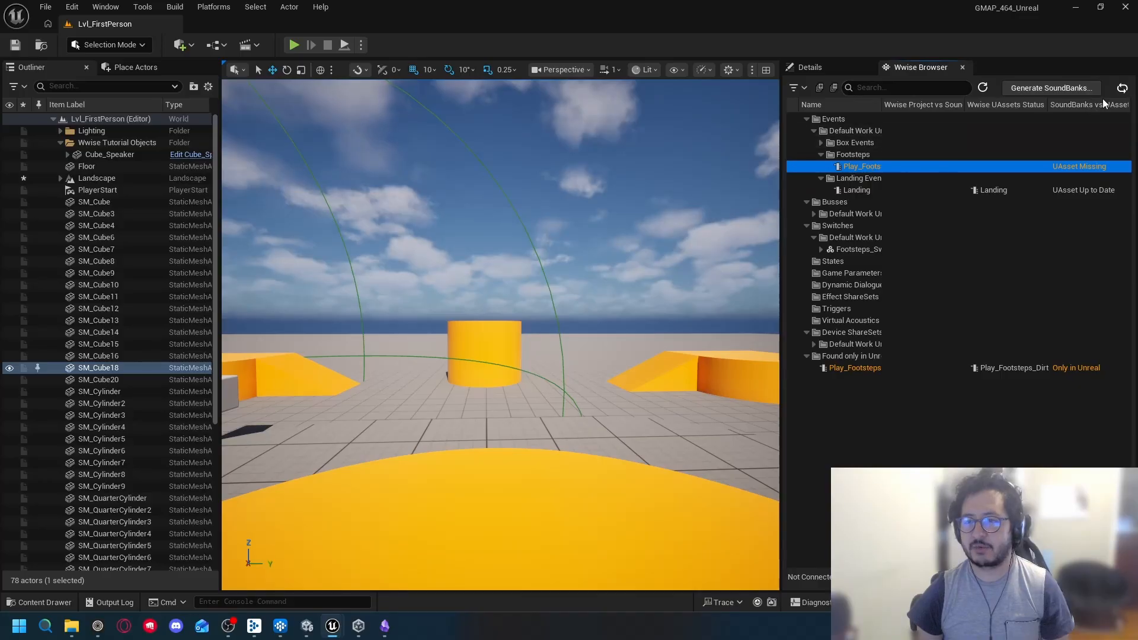
{"action": "left_click", "coordinate": [1123, 88]}
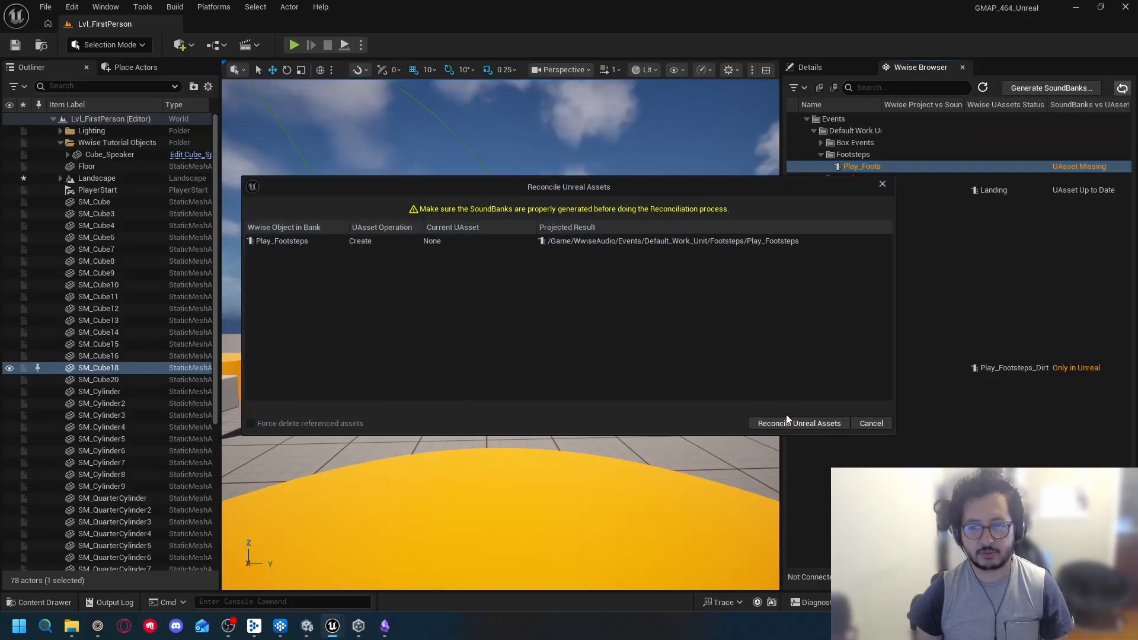
{"action": "left_click", "coordinate": [788, 421]}
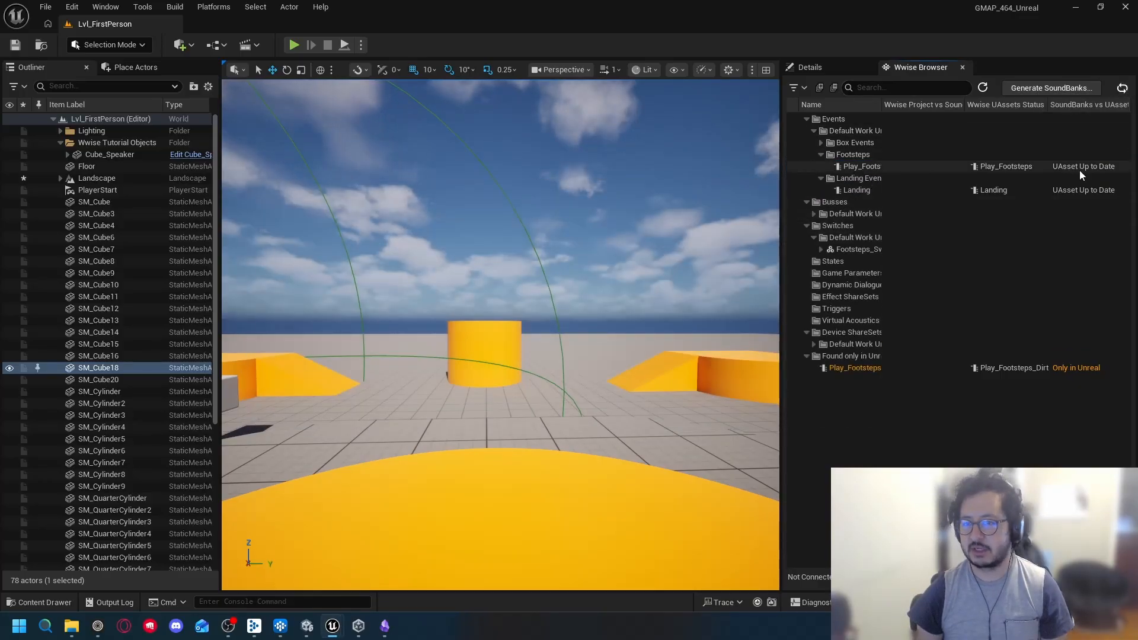
Step: Widen the Wwise Browser and its Name column, and try to reconcile the leftover Play_Footsteps_Dirt asset
{"action": "left_click", "coordinate": [884, 370]}
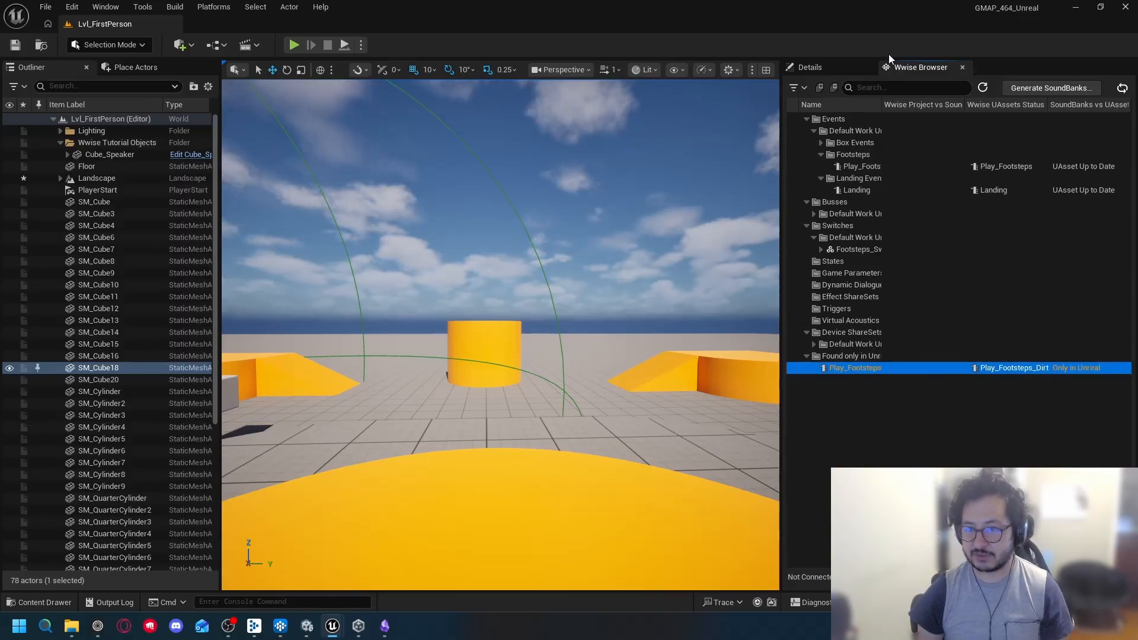
{"action": "left_click_drag", "start_coordinate": [883, 107], "coordinate": [935, 120]}
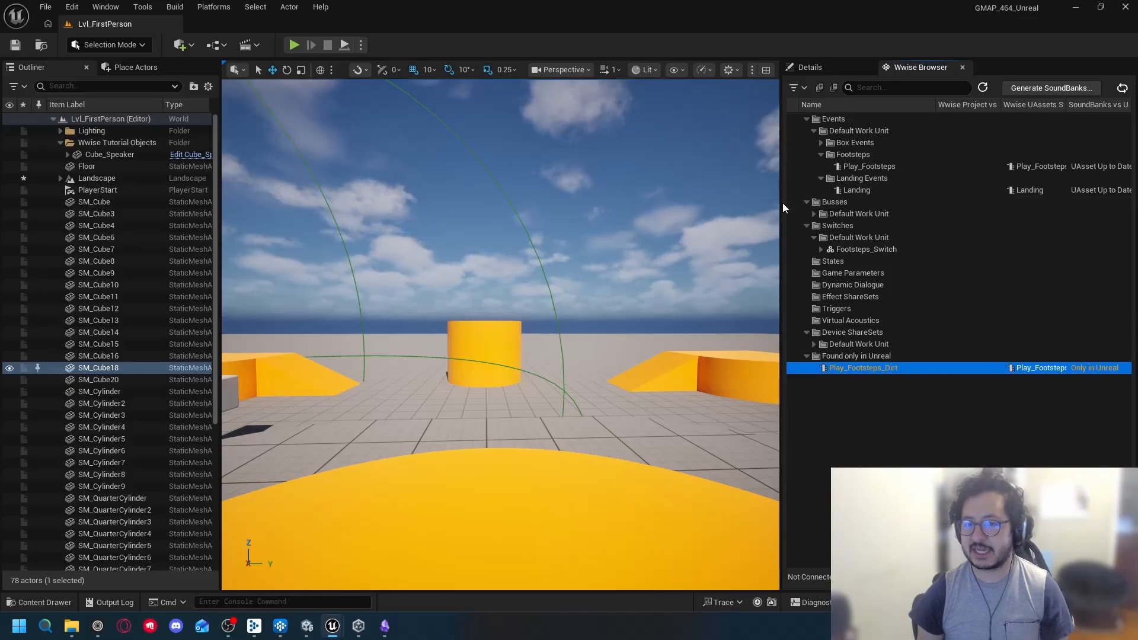
{"action": "left_click_drag", "start_coordinate": [782, 202], "coordinate": [749, 215]}
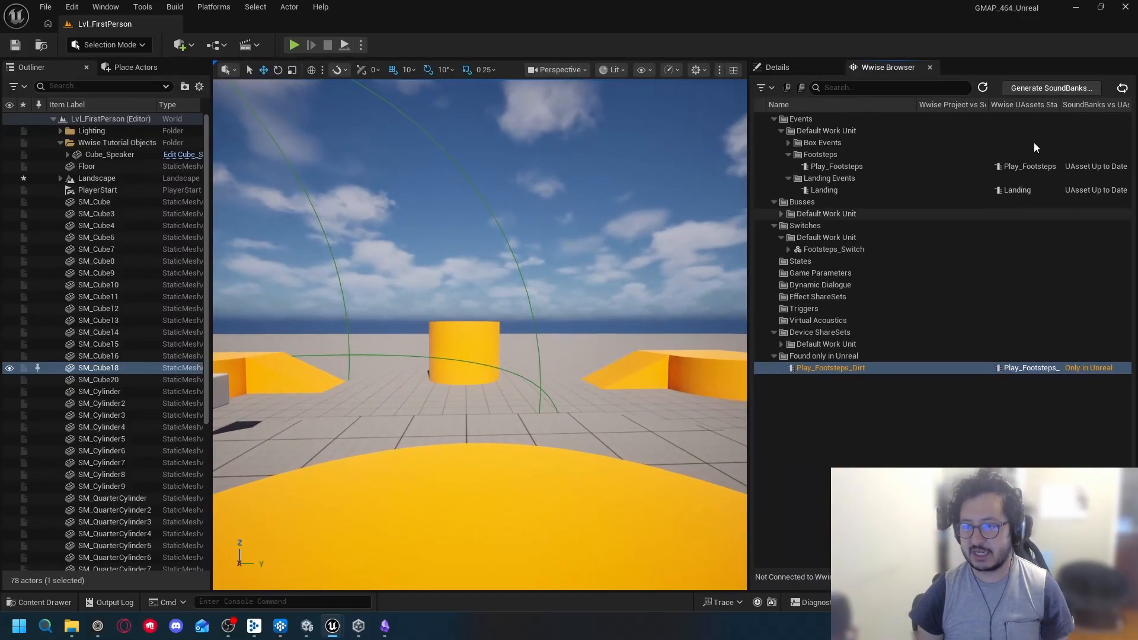
{"action": "left_click", "coordinate": [1121, 89]}
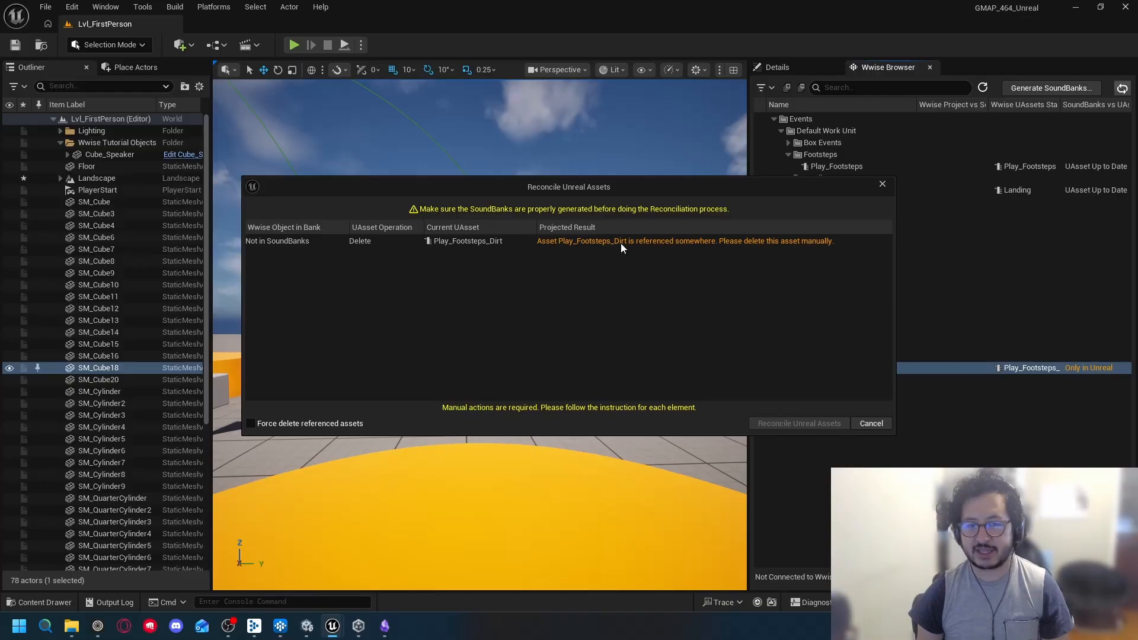
{"action": "left_click", "coordinate": [872, 423]}
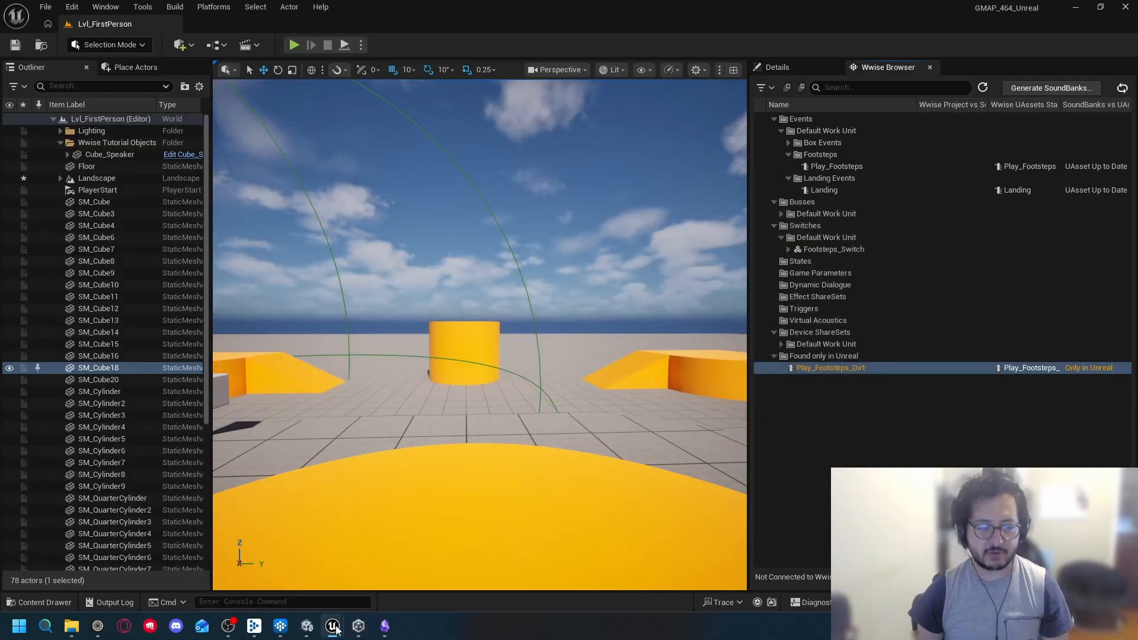
Step: Set the footstep Post Event node in BP_FirstPersonCharacter to the Play_Footsteps event and save the blueprint
{"action": "mouse_move", "coordinate": [332, 626]}
{"action": "left_click", "coordinate": [392, 570]}
{"action": "left_click_drag", "start_coordinate": [538, 246], "coordinate": [482, 340]}
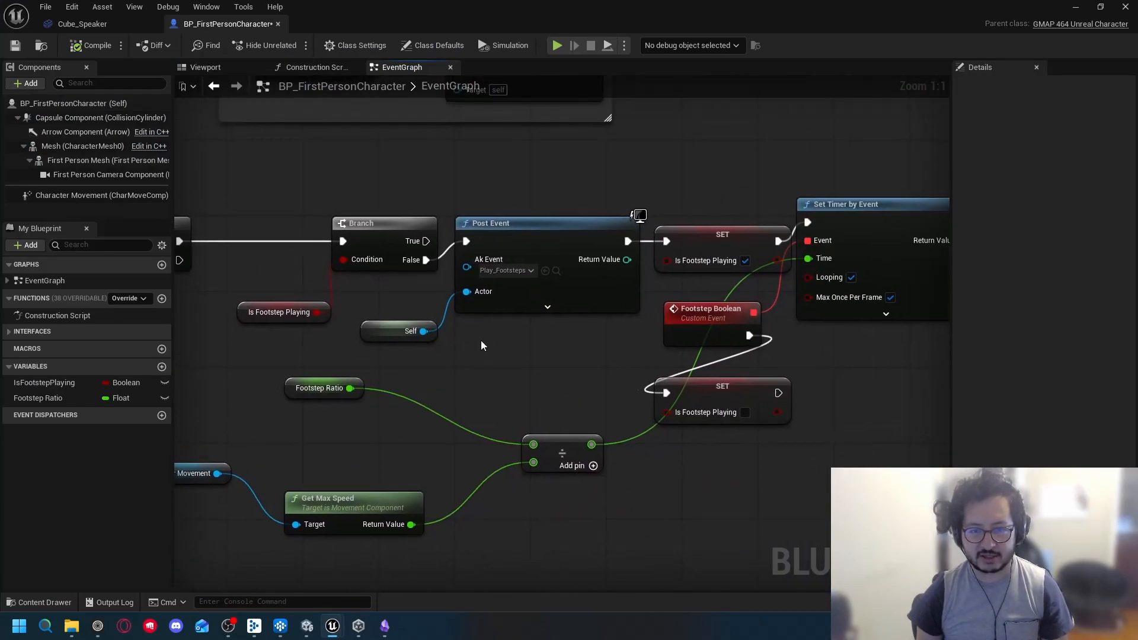
{"action": "left_click", "coordinate": [504, 271]}
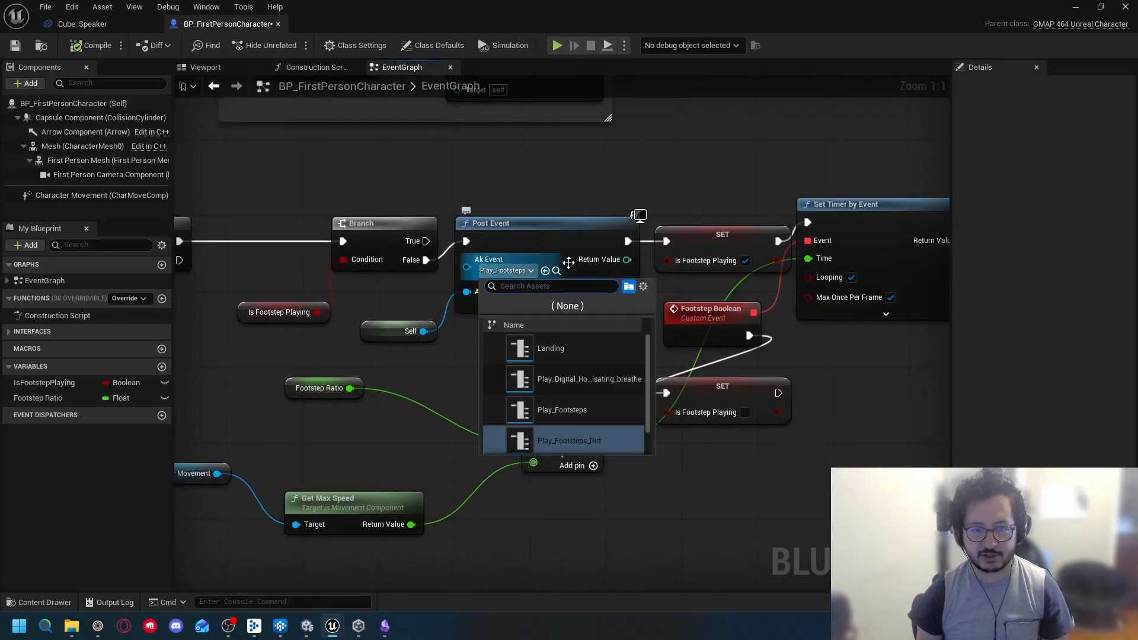
{"action": "left_click", "coordinate": [579, 408]}
{"action": "left_click_drag", "start_coordinate": [571, 401], "coordinate": [675, 334]}
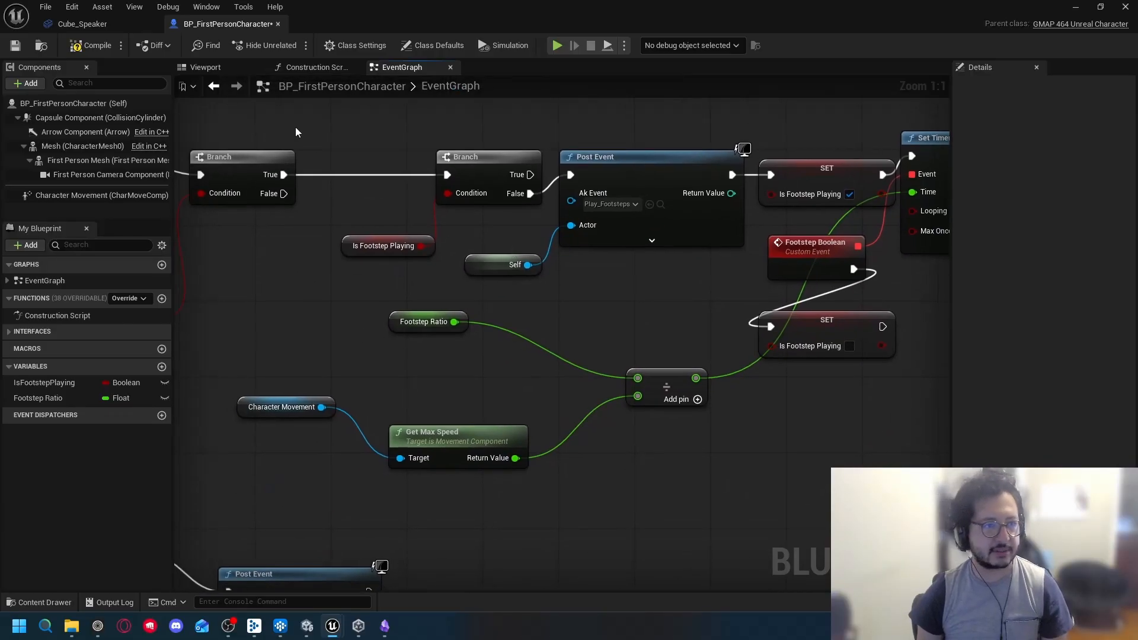
{"action": "left_click", "coordinate": [15, 45]}
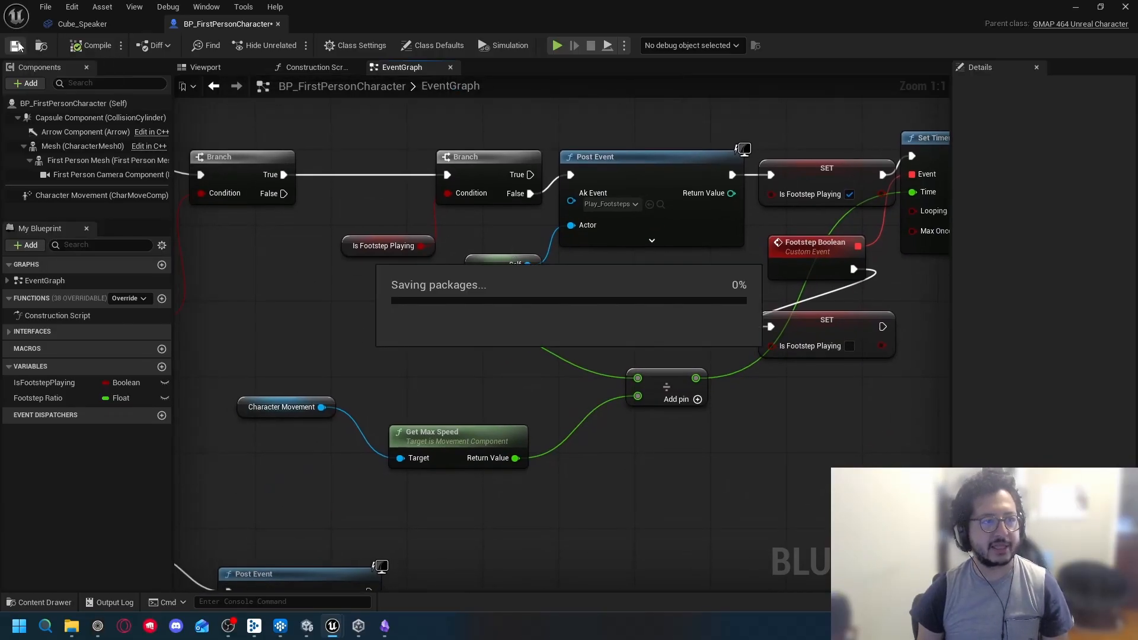
{"action": "left_click", "coordinate": [1073, 6]}
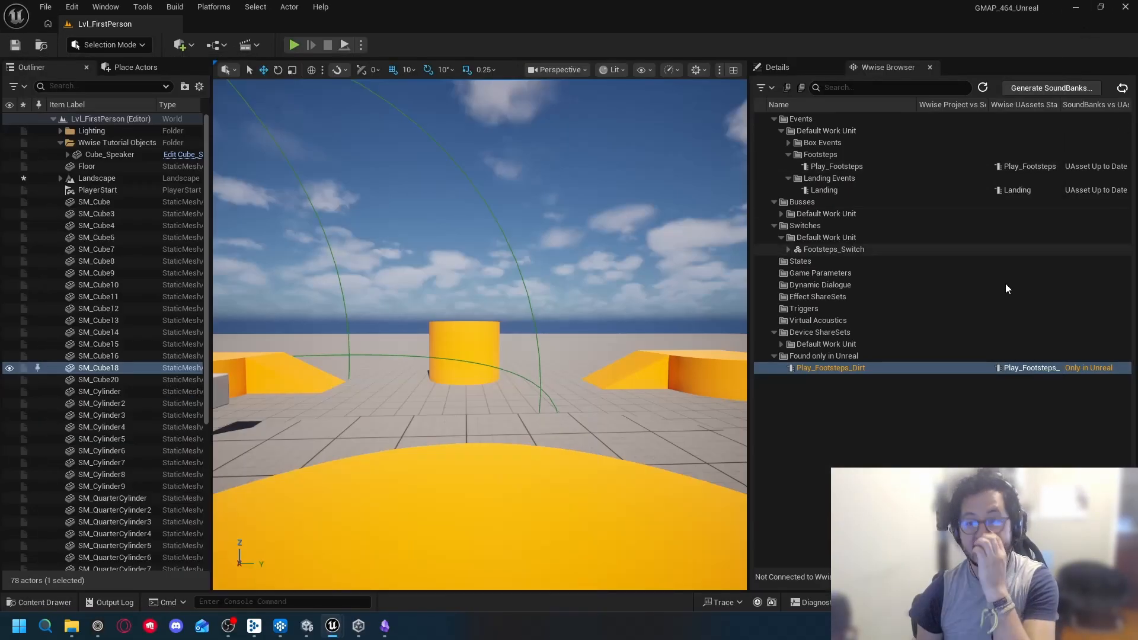
Step: Try to delete Play_Footsteps_Dirt directly from the Wwise Browser, and undo the accidental deletion of the SM_Cube18 actor
{"action": "left_click", "coordinate": [1121, 91]}
{"action": "left_click", "coordinate": [870, 424]}
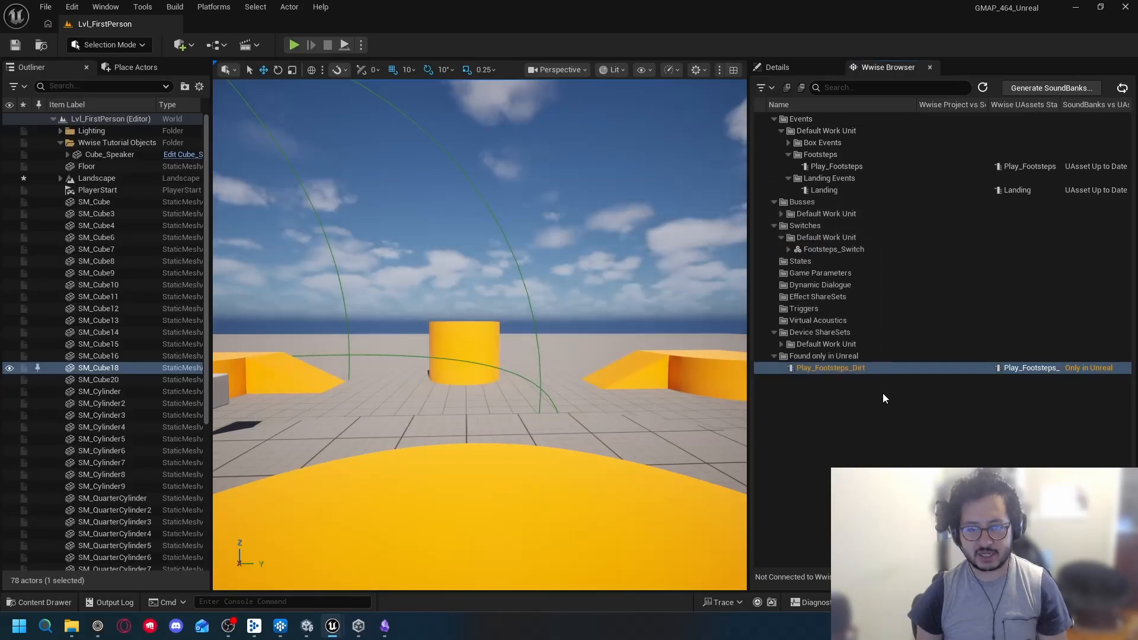
{"action": "left_click", "coordinate": [844, 368]}
{"action": "key", "text": "Delete"}
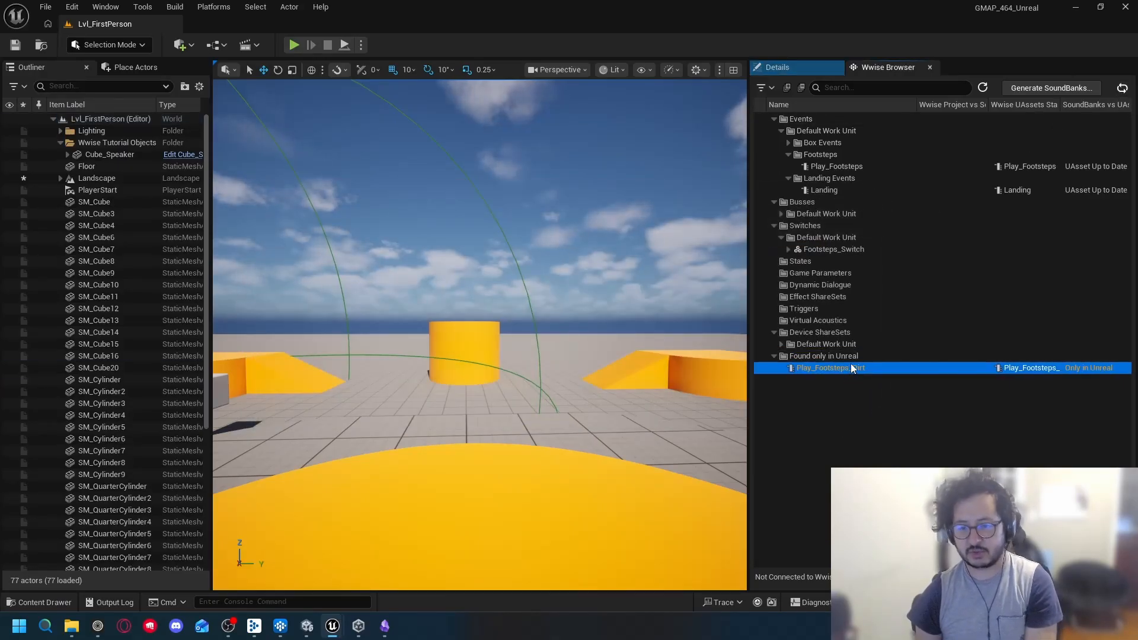
{"action": "left_click_drag", "start_coordinate": [527, 271], "coordinate": [548, 272]}
{"action": "key", "text": "ctrl+z"}
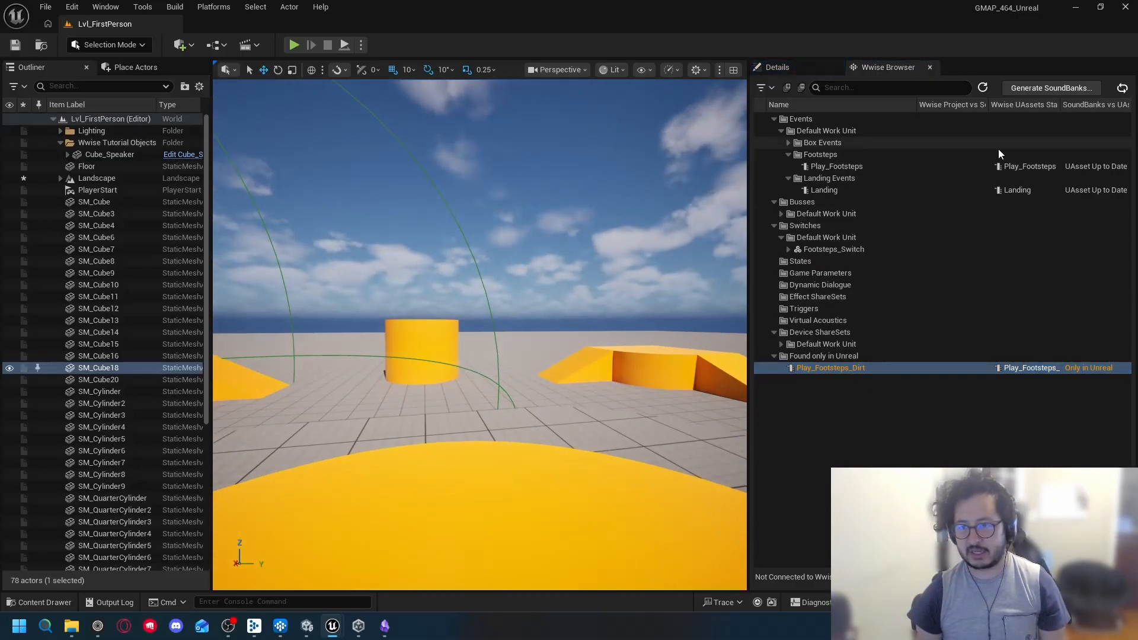
Step: Refresh the Wwise Browser and try again to reconcile the Play_Footsteps_Dirt asset
{"action": "left_click", "coordinate": [982, 87]}
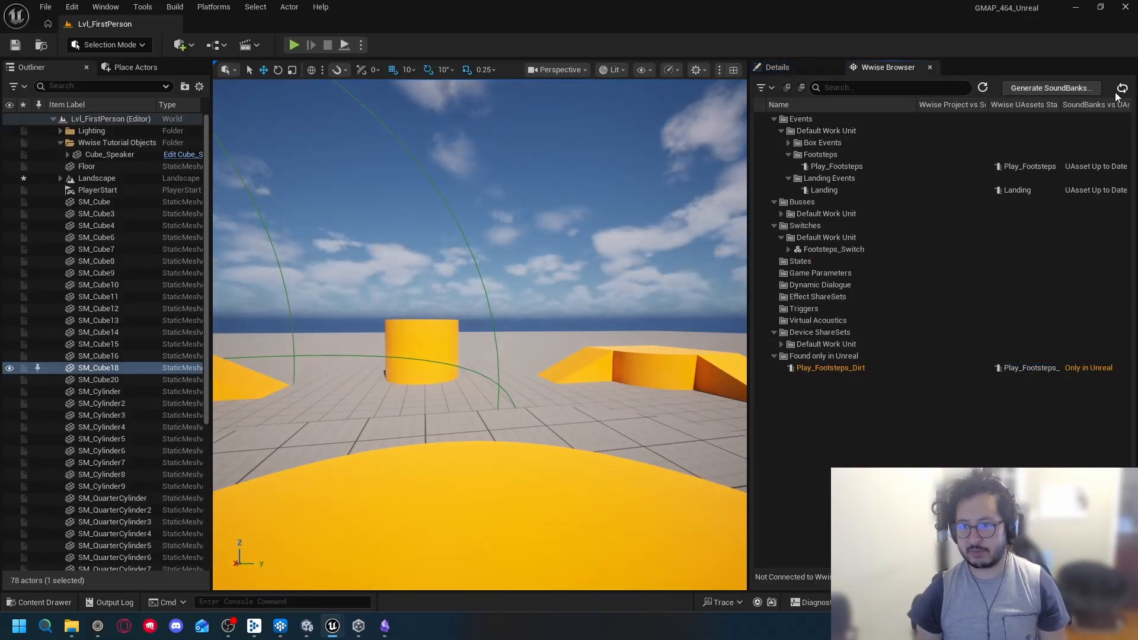
{"action": "left_click", "coordinate": [967, 366]}
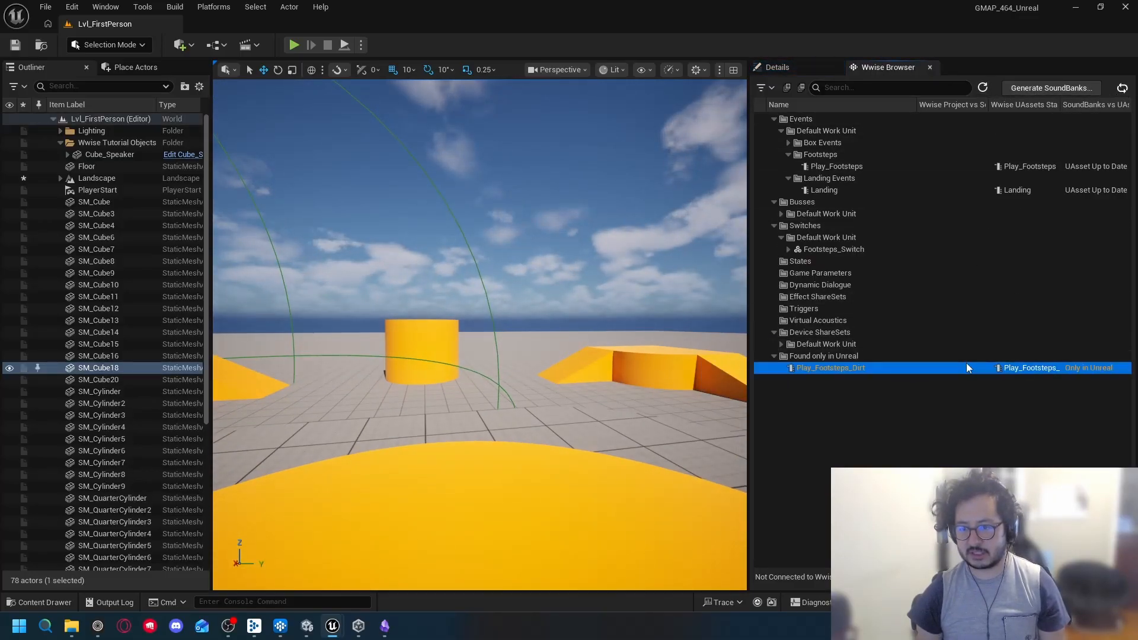
{"action": "left_click", "coordinate": [1123, 88]}
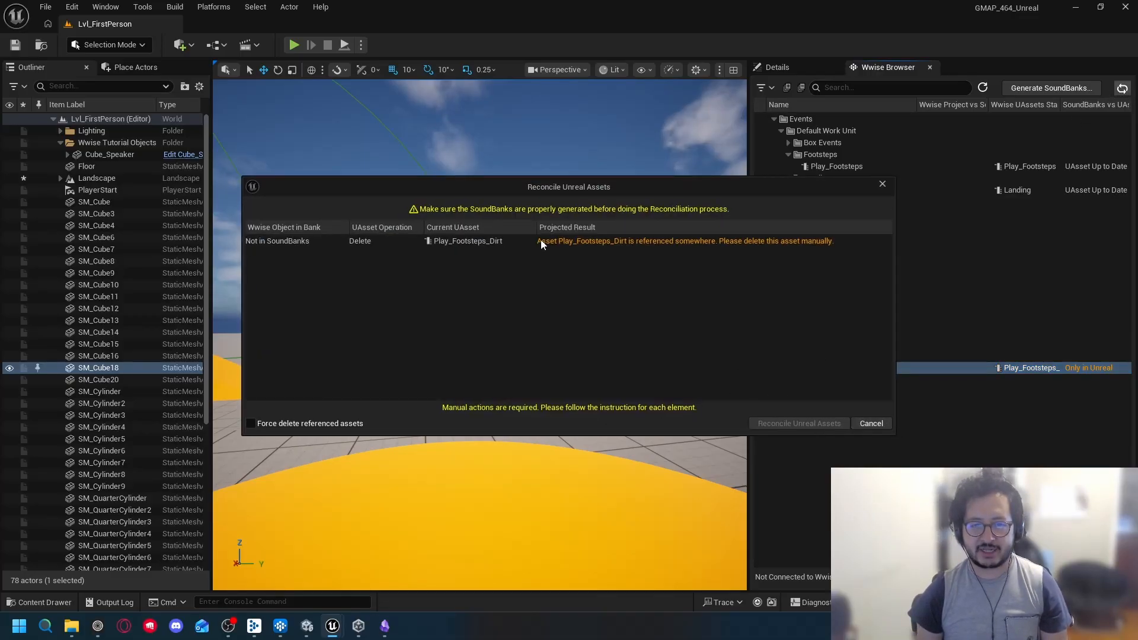
{"action": "left_click", "coordinate": [872, 423]}
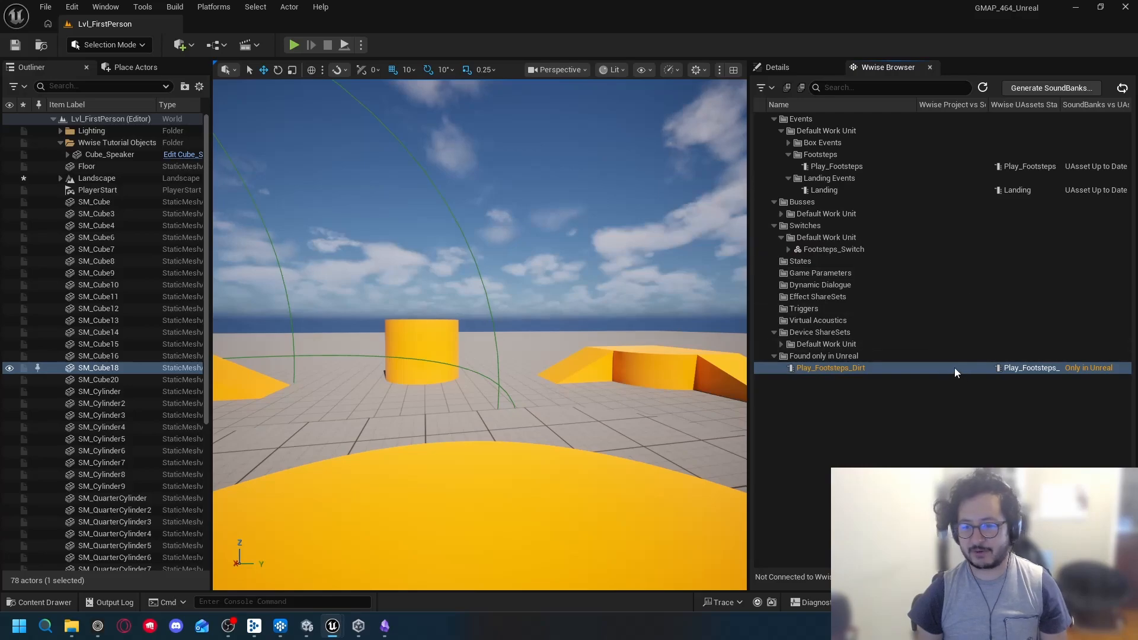
Step: Locate the Play_Footsteps_Dirt asset in the project's Footsteps content folder and delete it
{"action": "right_click", "coordinate": [971, 369]}
{"action": "left_click", "coordinate": [984, 508]}
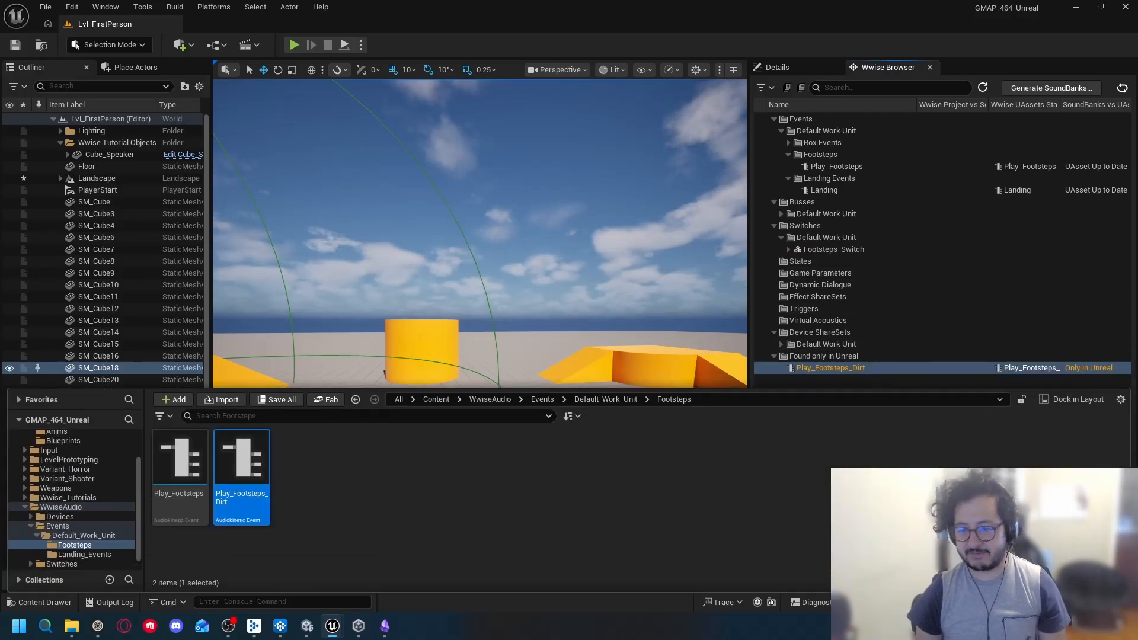
{"action": "left_click", "coordinate": [191, 479]}
{"action": "left_click", "coordinate": [247, 473]}
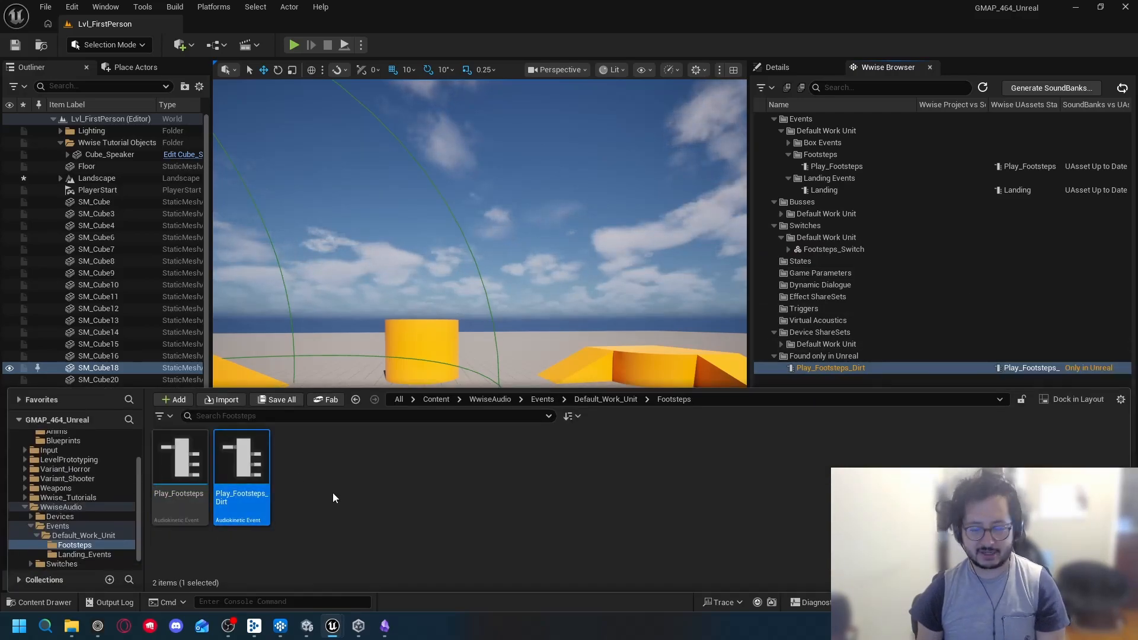
{"action": "key", "text": "Delete"}
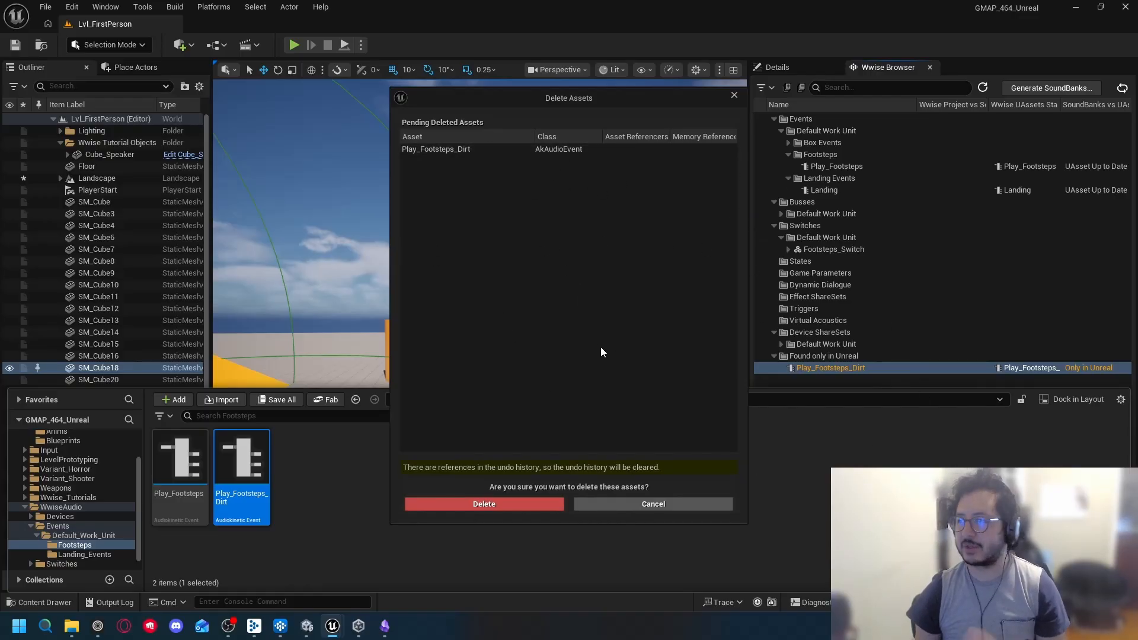
{"action": "left_click", "coordinate": [500, 502]}
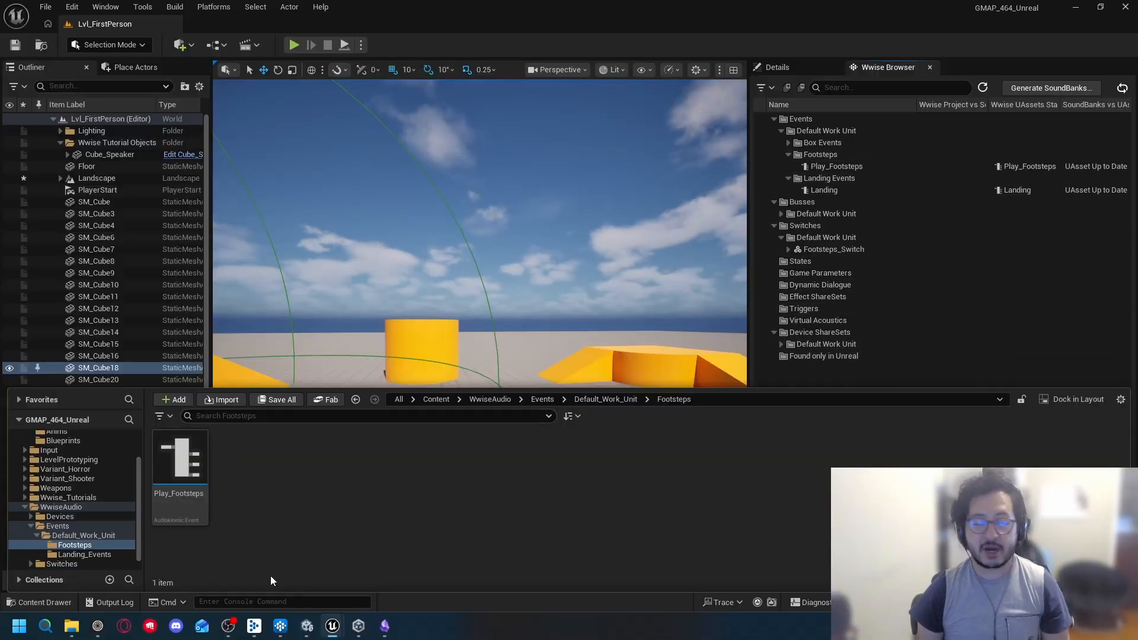
Step: Play-test the level by walking around to check the footstep sounds, and end the play session
{"action": "left_click", "coordinate": [295, 44]}
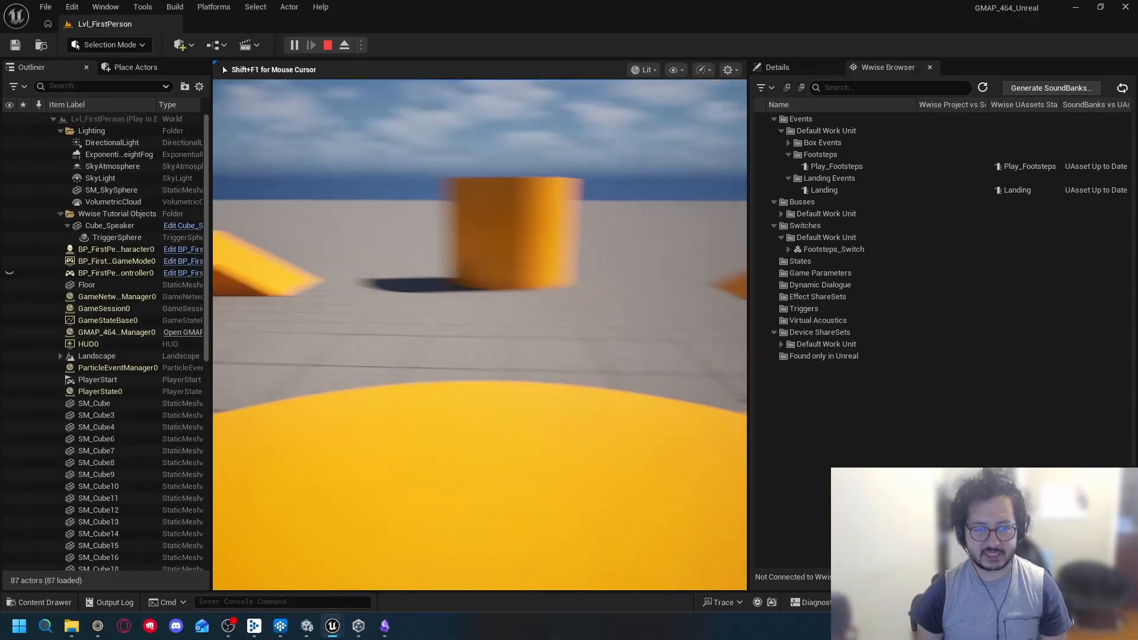
{"action": "key", "text": "w"}
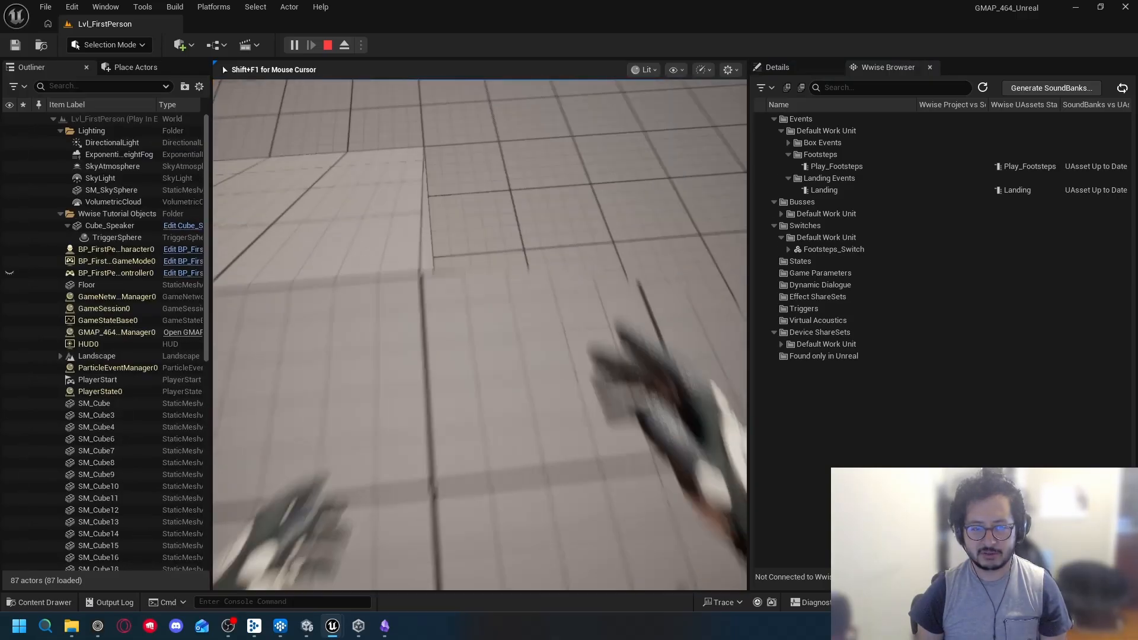
{"action": "key", "text": "w"}
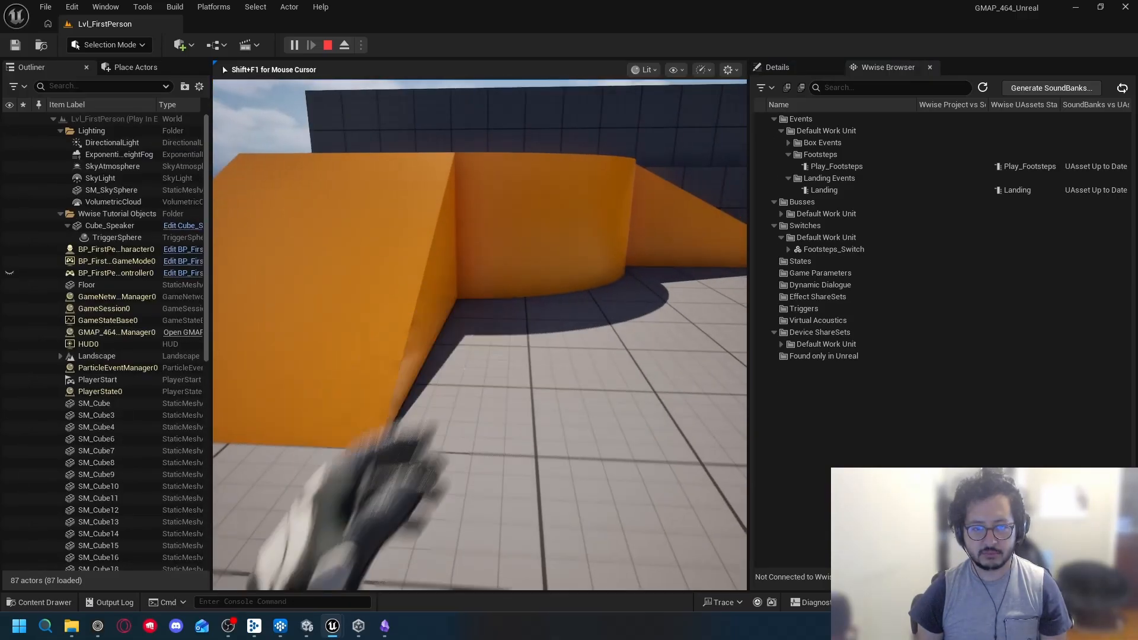
{"action": "key", "text": "Escape"}
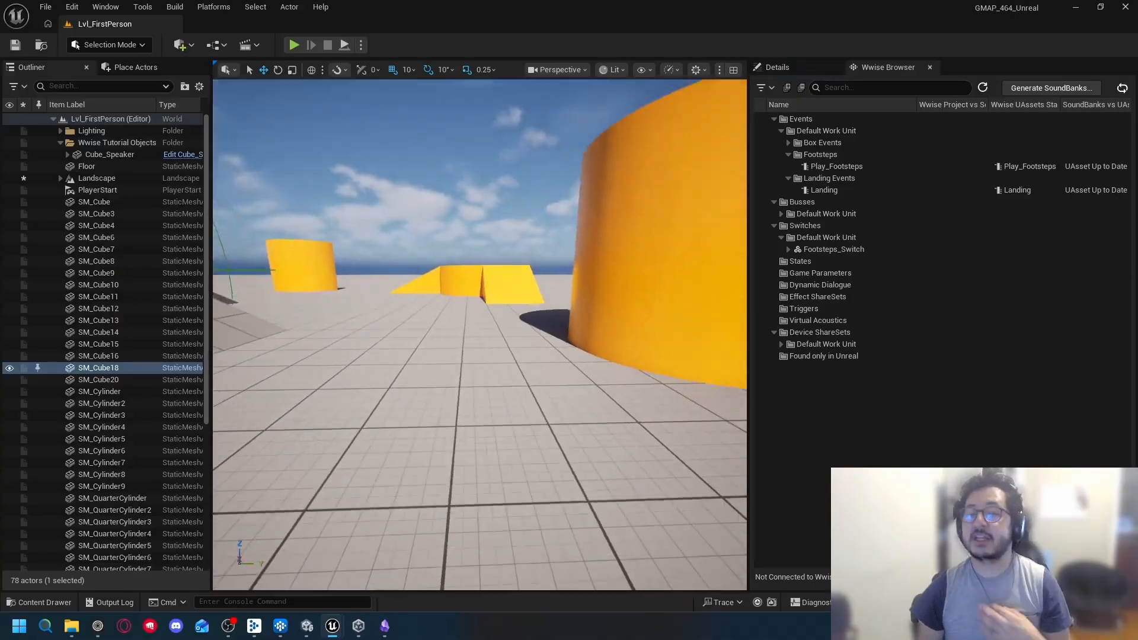
{"action": "key", "text": "w"}
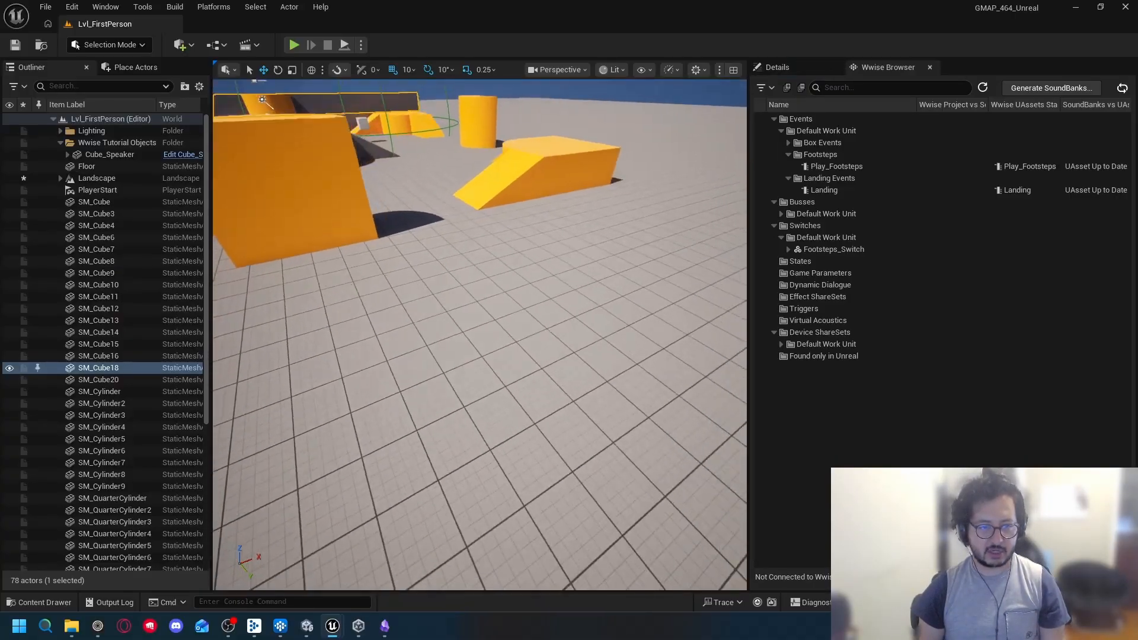
{"action": "key", "text": "s"}
{"action": "key", "text": "d"}
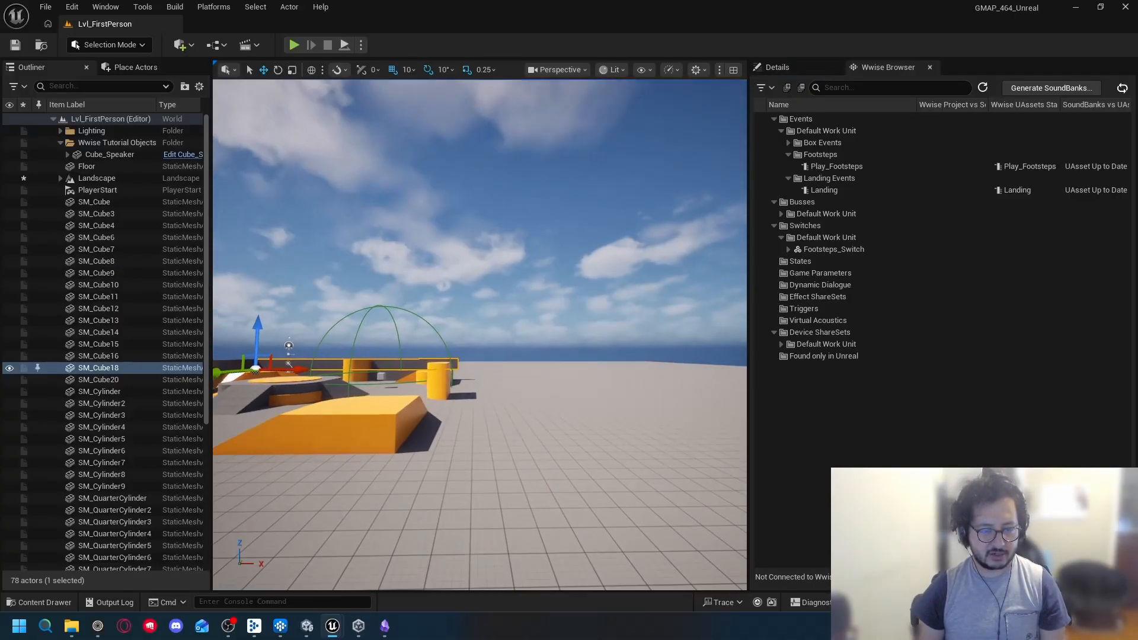
{"action": "key", "text": "w"}
{"action": "key", "text": "a"}
{"action": "key", "text": "s"}
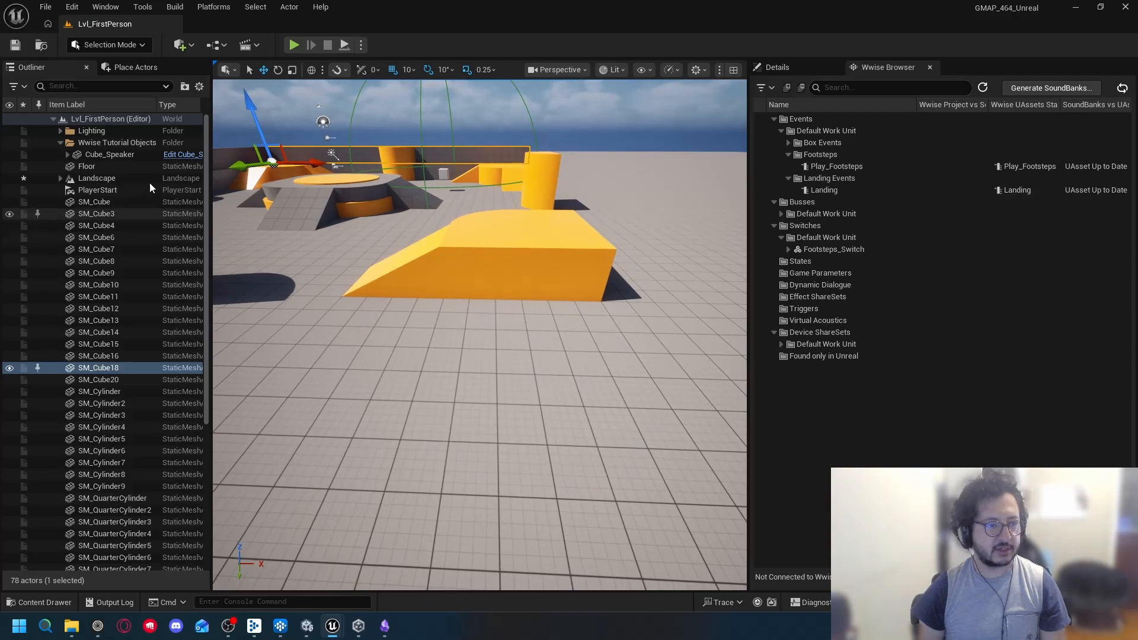
Step: Find the Plane shape among the placeable actors and add it to the open floor near the yellow ramp, at about X 1450, Y 2350
{"action": "left_click", "coordinate": [118, 142]}
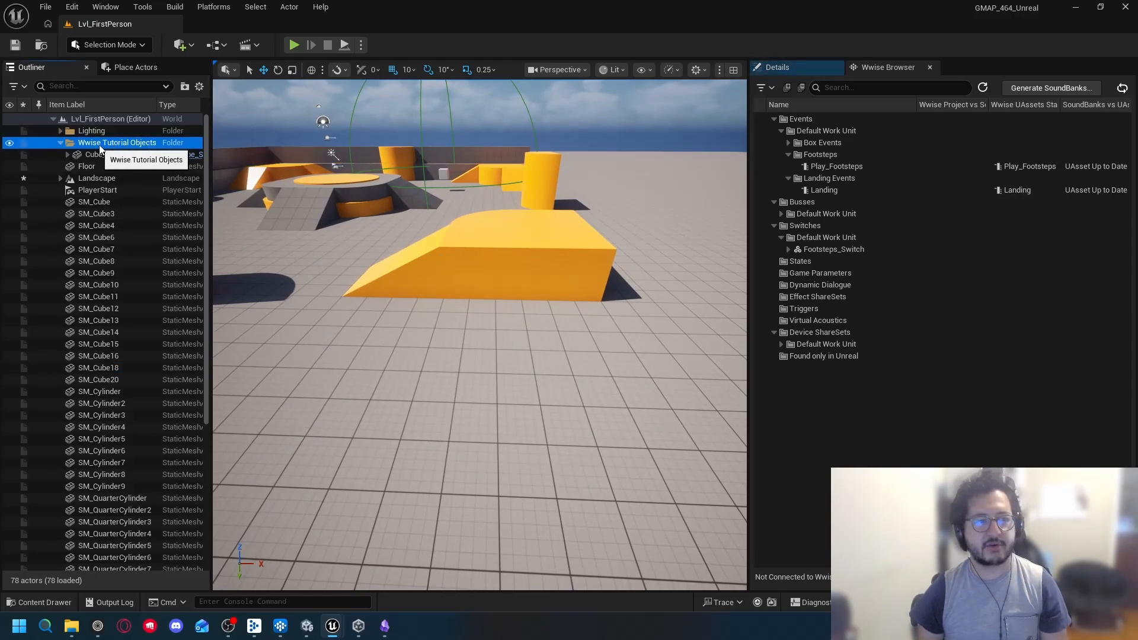
{"action": "left_click", "coordinate": [791, 67]}
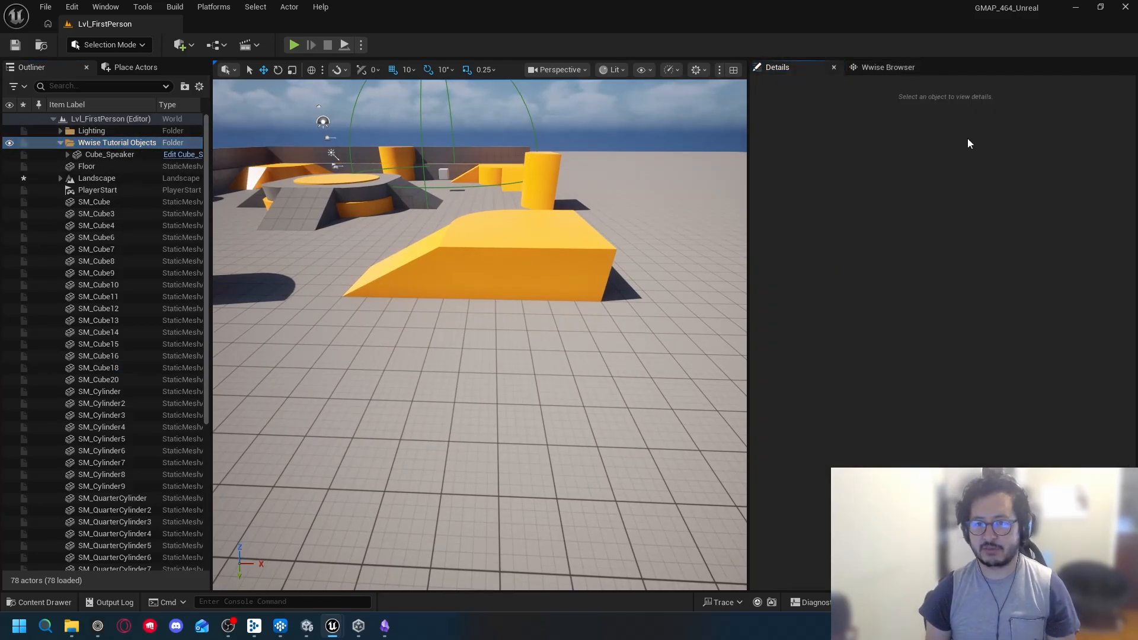
{"action": "right_click", "coordinate": [103, 142]}
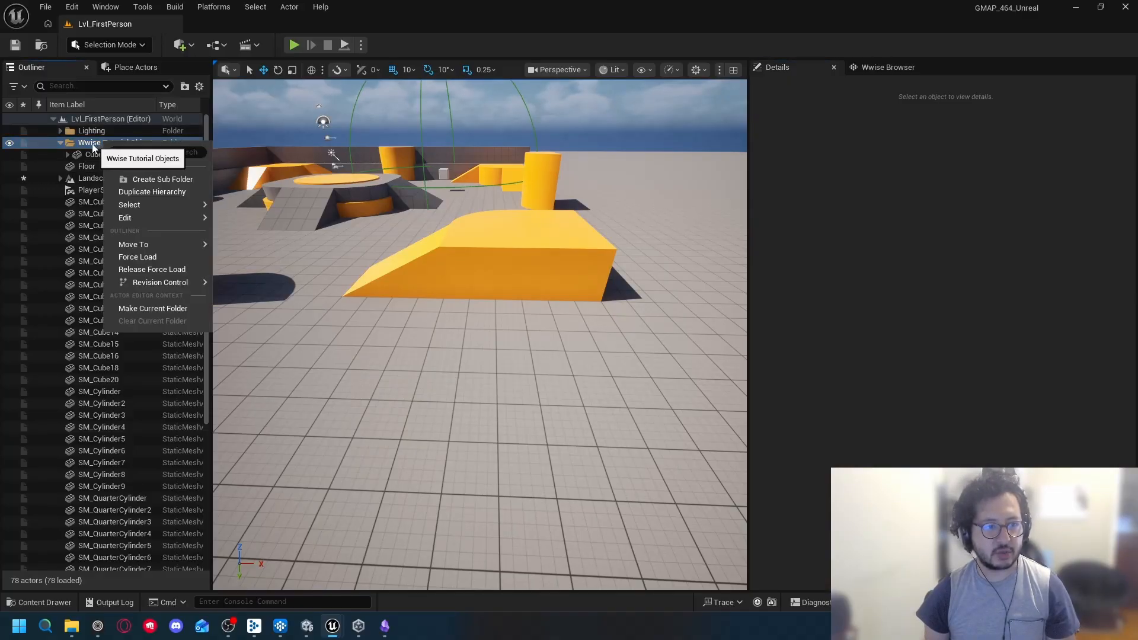
{"action": "key", "text": "Escape"}
{"action": "left_click", "coordinate": [130, 68]}
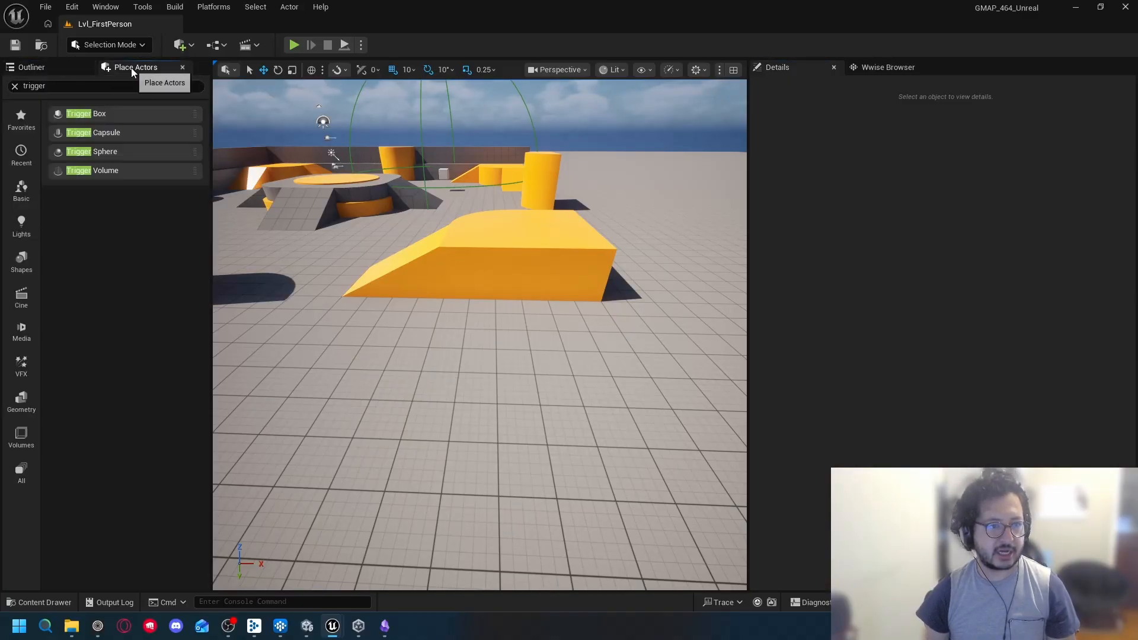
{"action": "left_click", "coordinate": [92, 87]}
{"action": "left_click", "coordinate": [16, 87]}
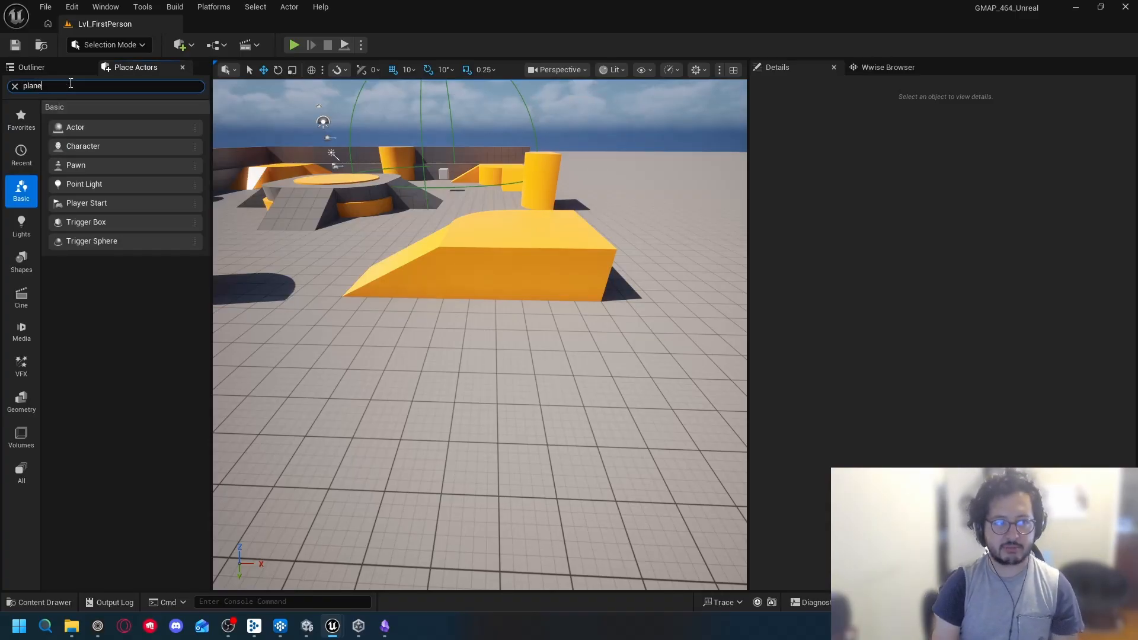
{"action": "left_click", "coordinate": [85, 118]}
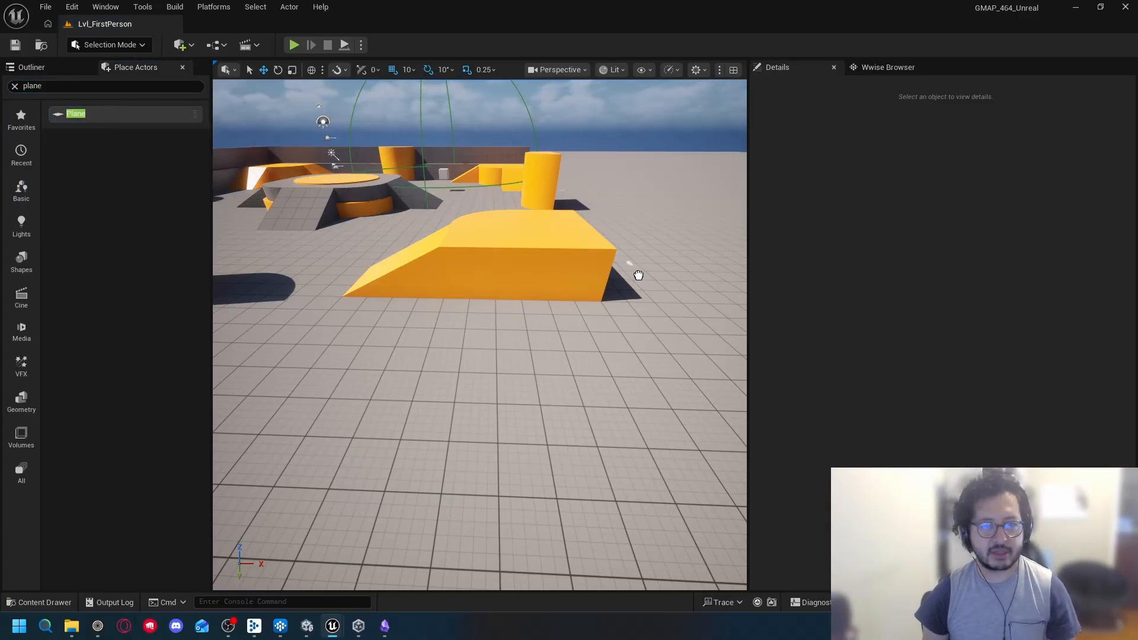
{"action": "left_click_drag", "start_coordinate": [638, 276], "coordinate": [675, 362]}
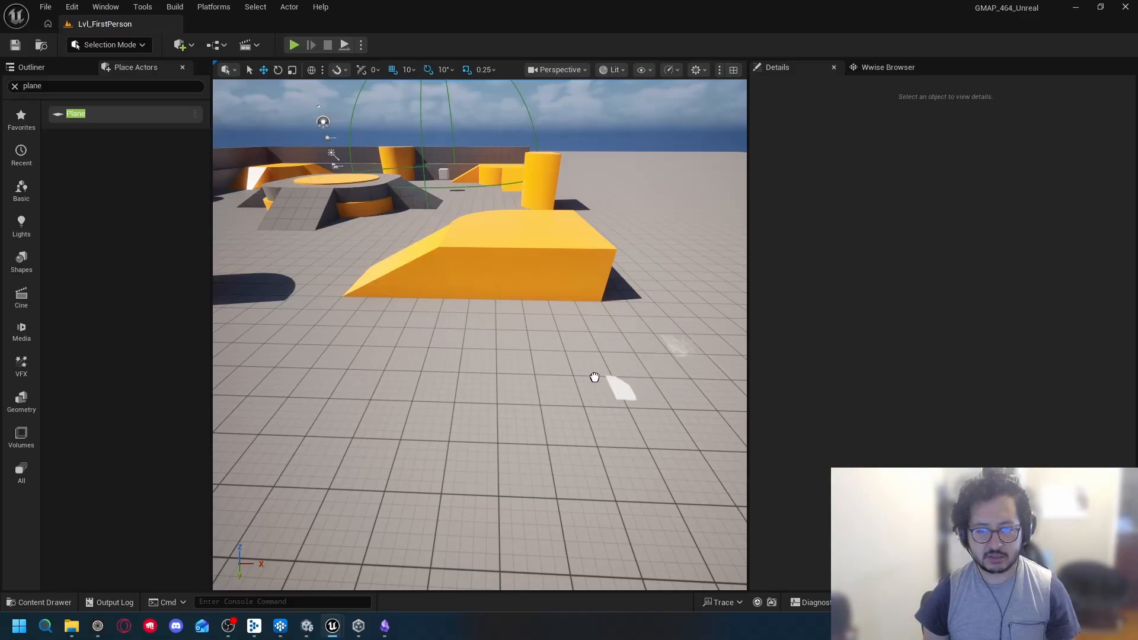
{"action": "left_click_drag", "start_coordinate": [594, 377], "coordinate": [522, 415]}
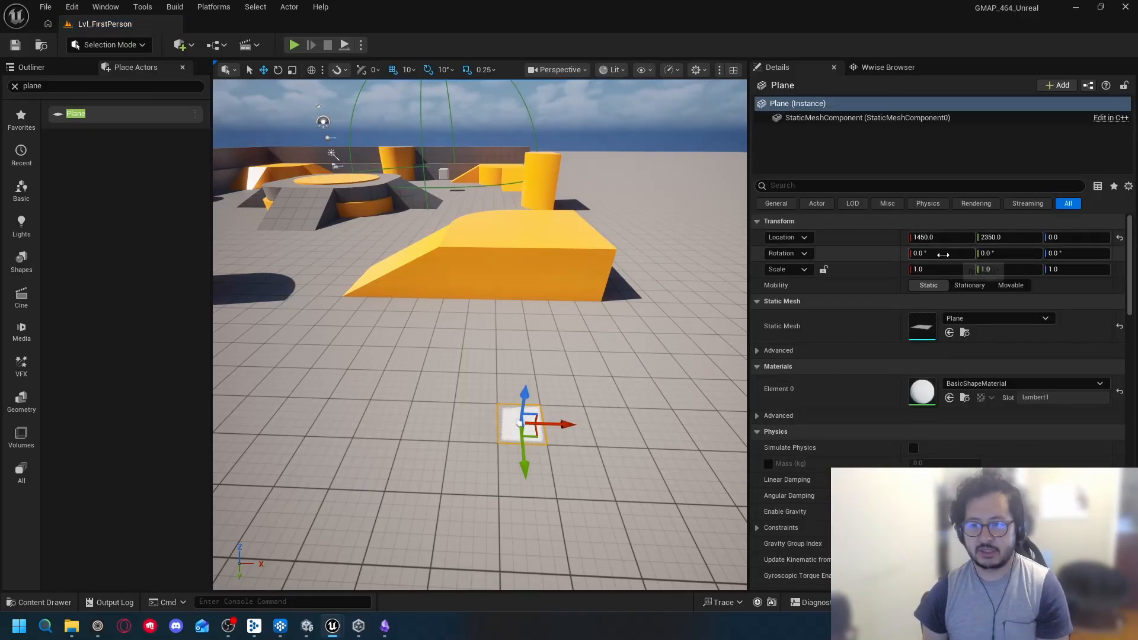
Step: Raise the plane slightly above the floor by setting its Z location to 10
{"action": "left_click", "coordinate": [1067, 236]}
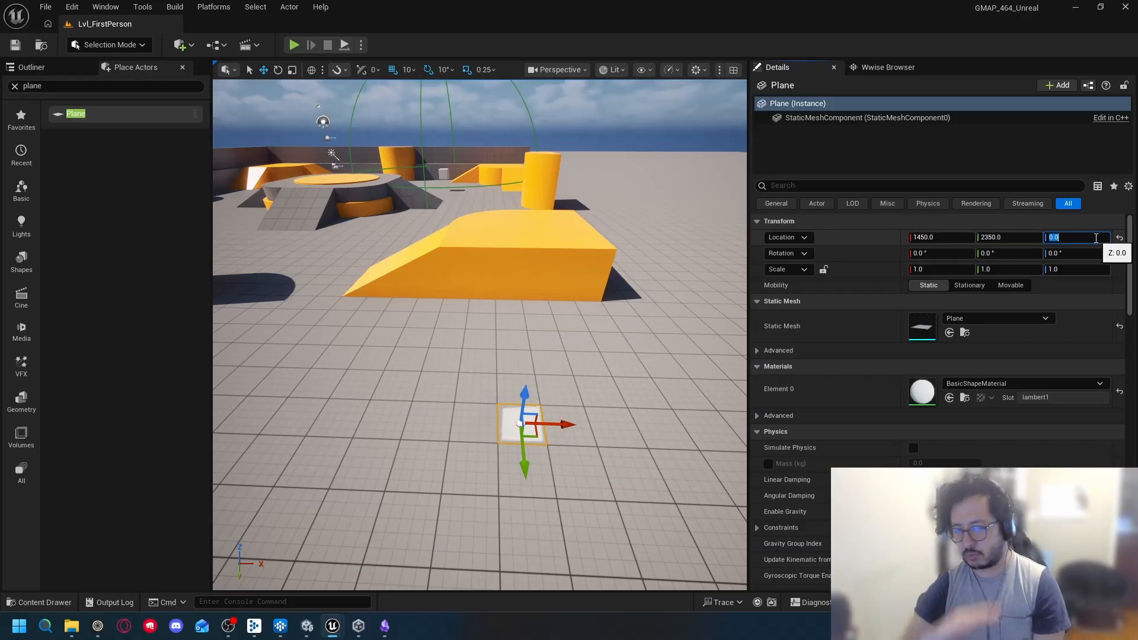
{"action": "type", "text": "10"}
{"action": "key", "text": "Return"}
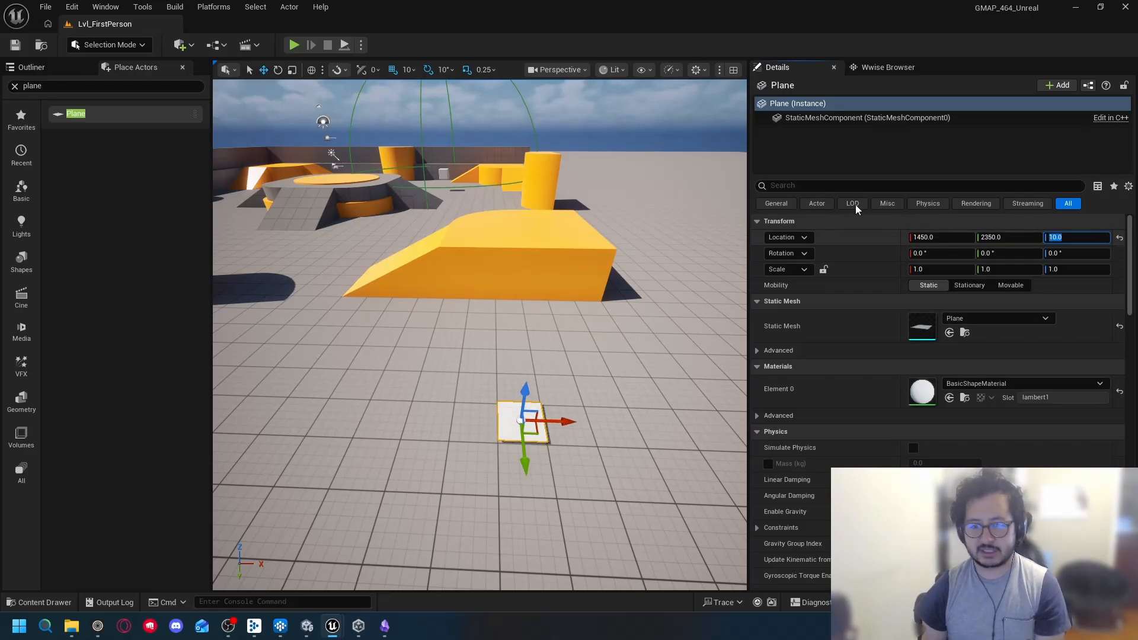
Step: Enlarge the plane by setting its X and Y scale to 10
{"action": "mouse_move", "coordinate": [480, 346]}
{"action": "left_mouse_down"}
{"action": "mouse_move", "coordinate": [482, 391]}
{"action": "mouse_move", "coordinate": [469, 409]}
{"action": "mouse_move", "coordinate": [492, 349]}
{"action": "mouse_move", "coordinate": [475, 308]}
{"action": "mouse_move", "coordinate": [474, 350]}
{"action": "mouse_move", "coordinate": [465, 341]}
{"action": "mouse_move", "coordinate": [504, 332]}
{"action": "mouse_move", "coordinate": [489, 343]}
{"action": "left_mouse_up"}
{"action": "key", "text": "w"}
{"action": "key", "text": "s"}
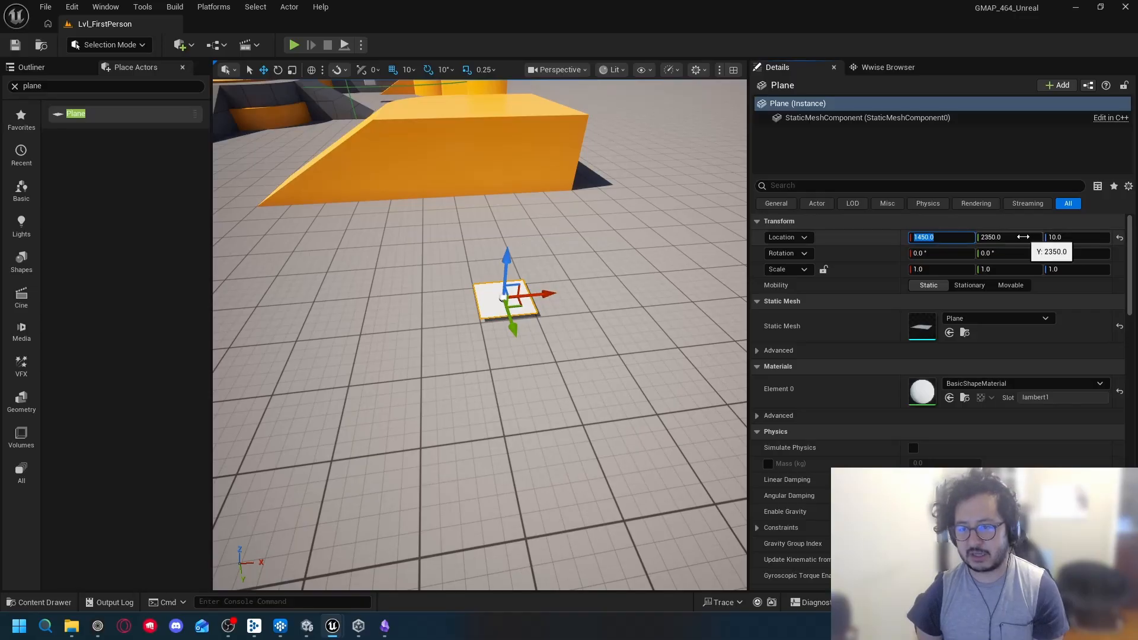
{"action": "key", "text": "d"}
{"action": "left_click_drag", "start_coordinate": [661, 273], "coordinate": [246, 222]}
{"action": "key", "text": "w"}
{"action": "key", "text": "w"}
{"action": "key", "text": "d"}
{"action": "key", "text": "a"}
{"action": "key", "text": "s"}
{"action": "key", "text": "w"}
{"action": "key", "text": "s"}
{"action": "key", "text": "s"}
{"action": "key", "text": "w"}
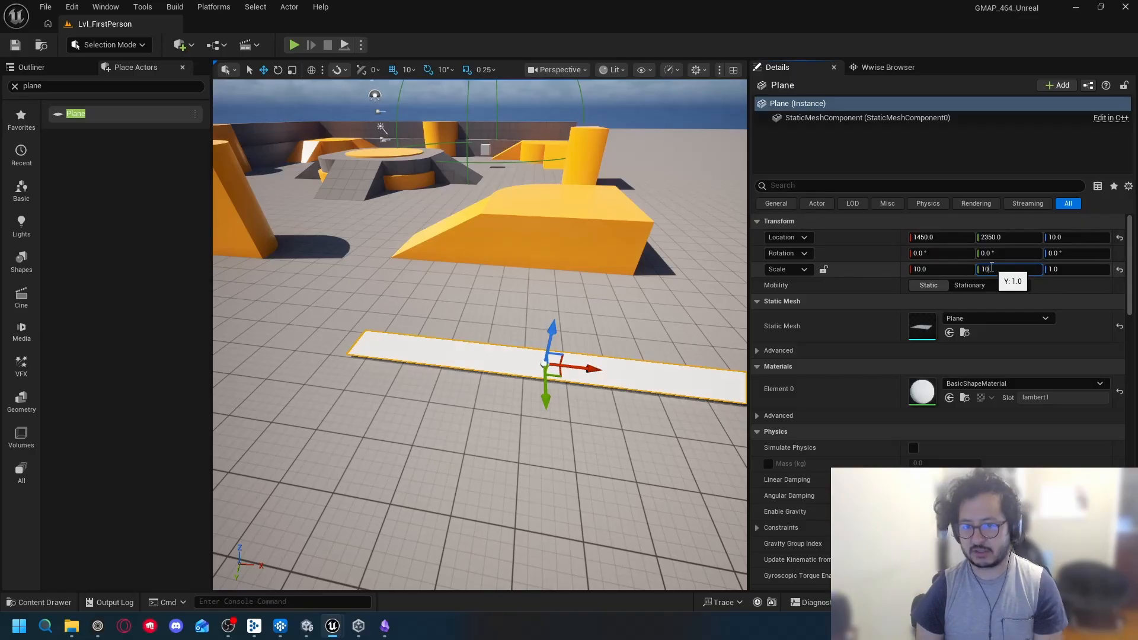
{"action": "key", "text": "Return"}
Step: Move the plane away from the yellow ramp onto the open floor, to about X 500, Y 2900
{"action": "key", "text": "d"}
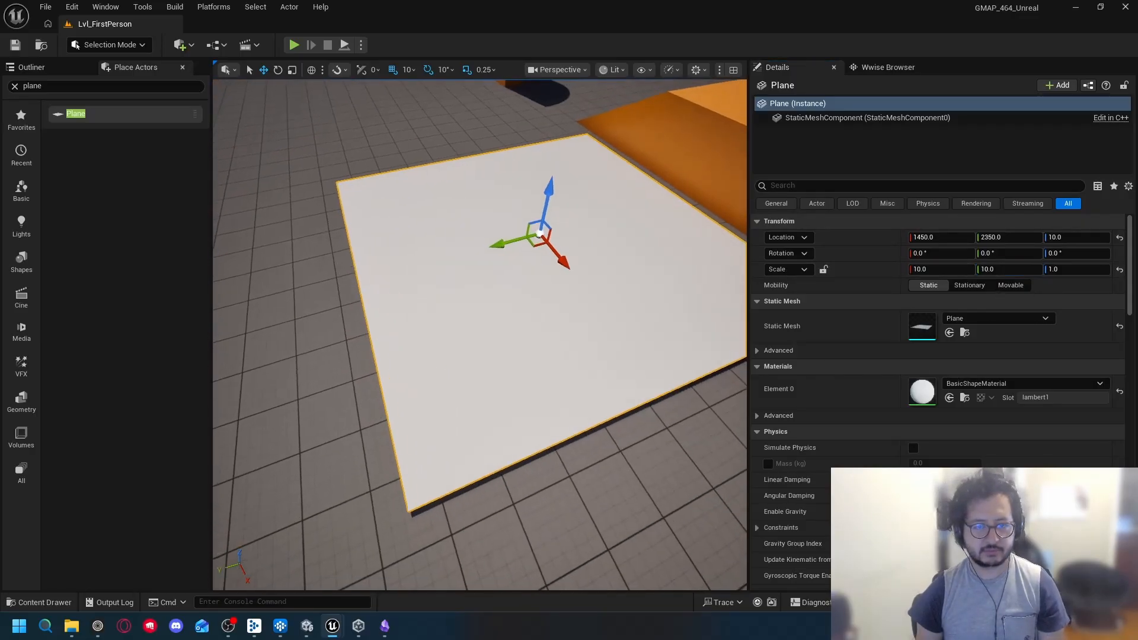
{"action": "key", "text": "a"}
{"action": "key", "text": "s"}
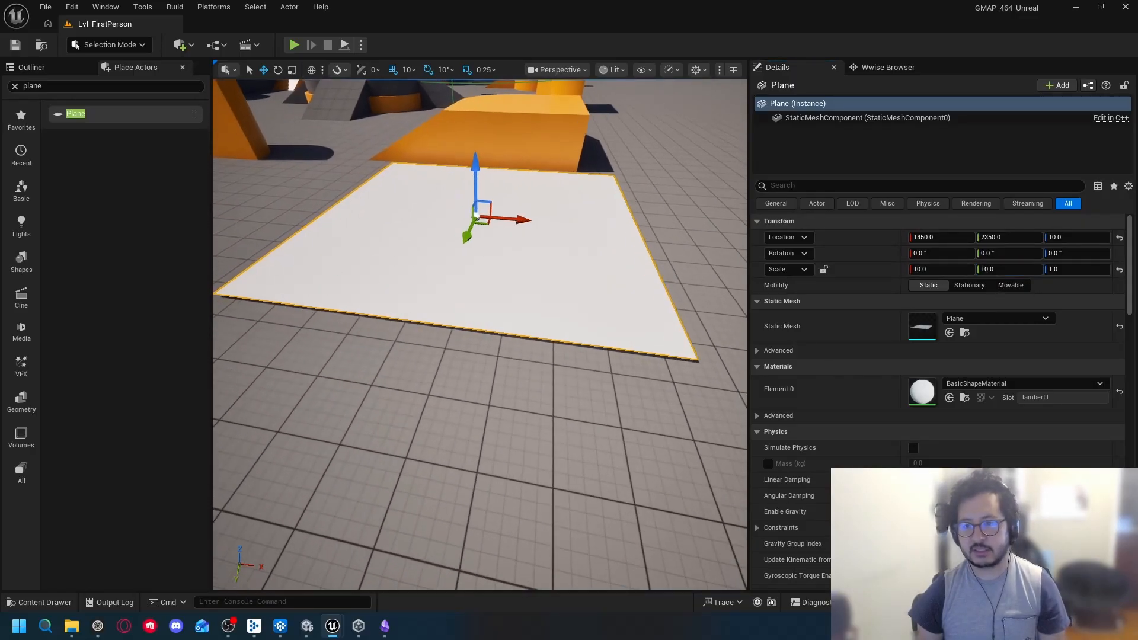
{"action": "key", "text": "d"}
{"action": "key", "text": "s"}
{"action": "key", "text": "d"}
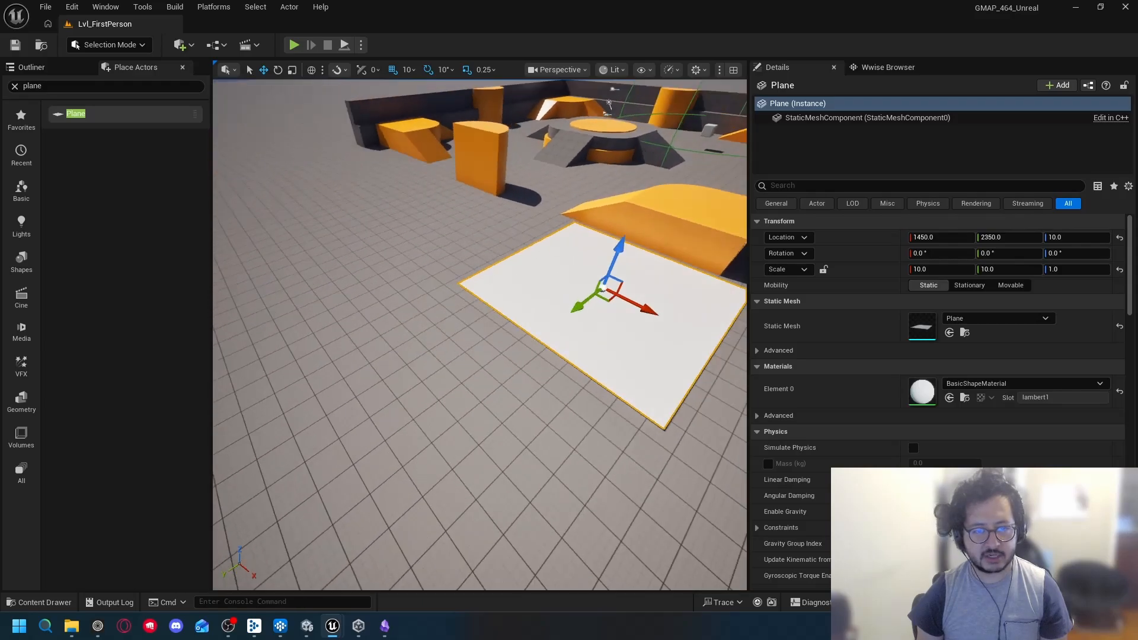
{"action": "key", "text": "d"}
{"action": "left_click_drag", "start_coordinate": [465, 388], "coordinate": [213, 380]}
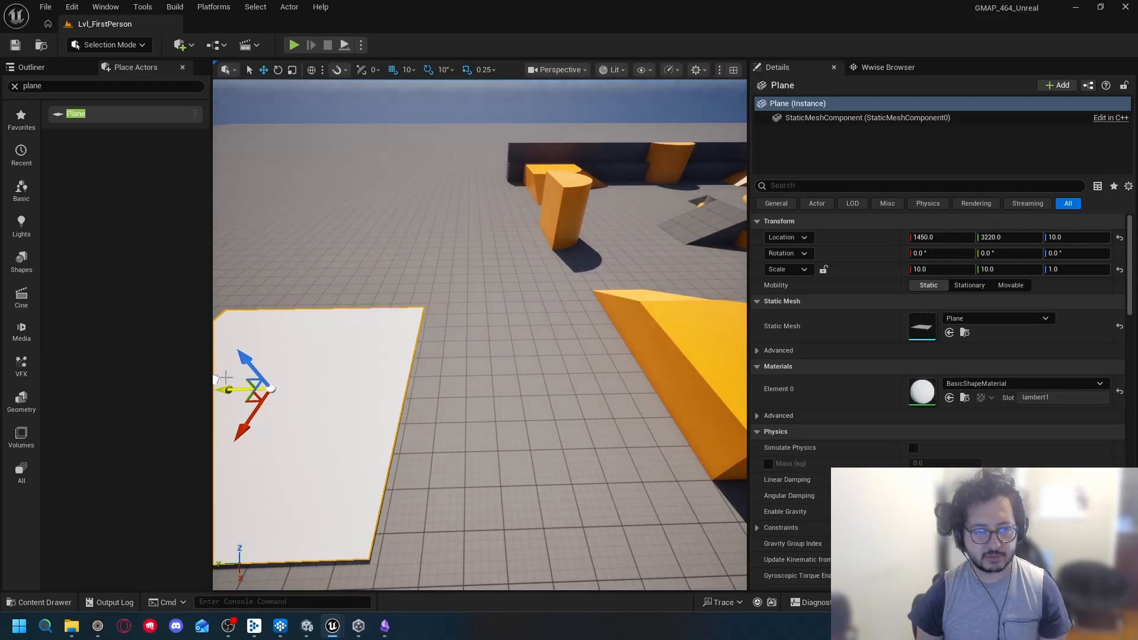
{"action": "key", "text": "w"}
{"action": "key", "text": "a"}
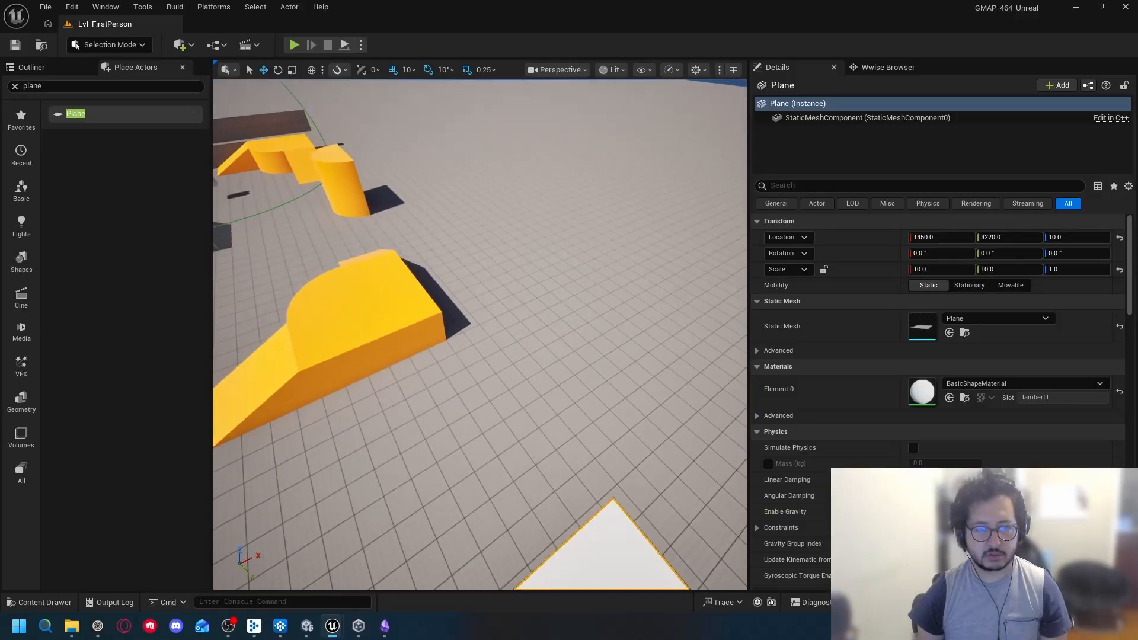
{"action": "key", "text": "d"}
{"action": "key", "text": "s"}
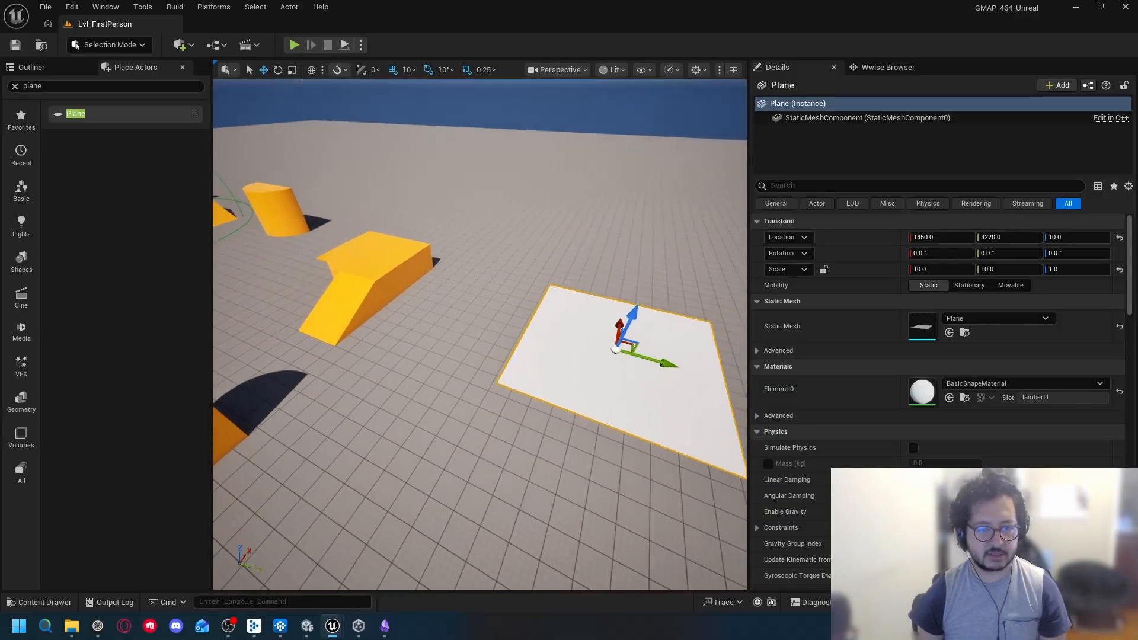
{"action": "key", "text": "d"}
{"action": "left_click_drag", "start_coordinate": [576, 425], "coordinate": [404, 414]}
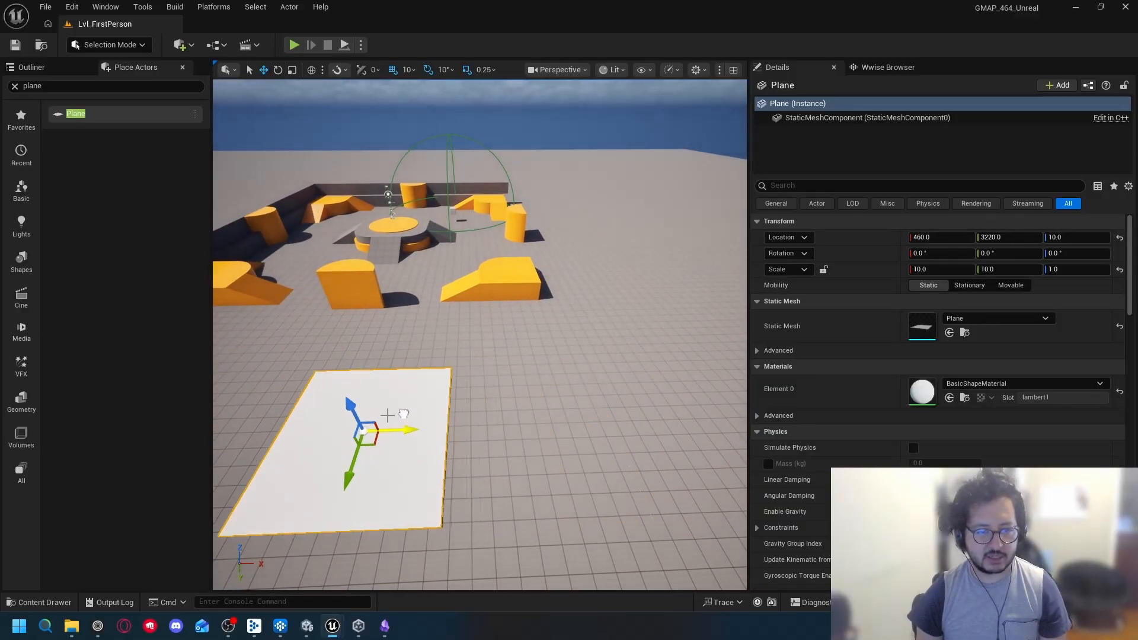
{"action": "left_click_drag", "start_coordinate": [347, 479], "coordinate": [363, 430]}
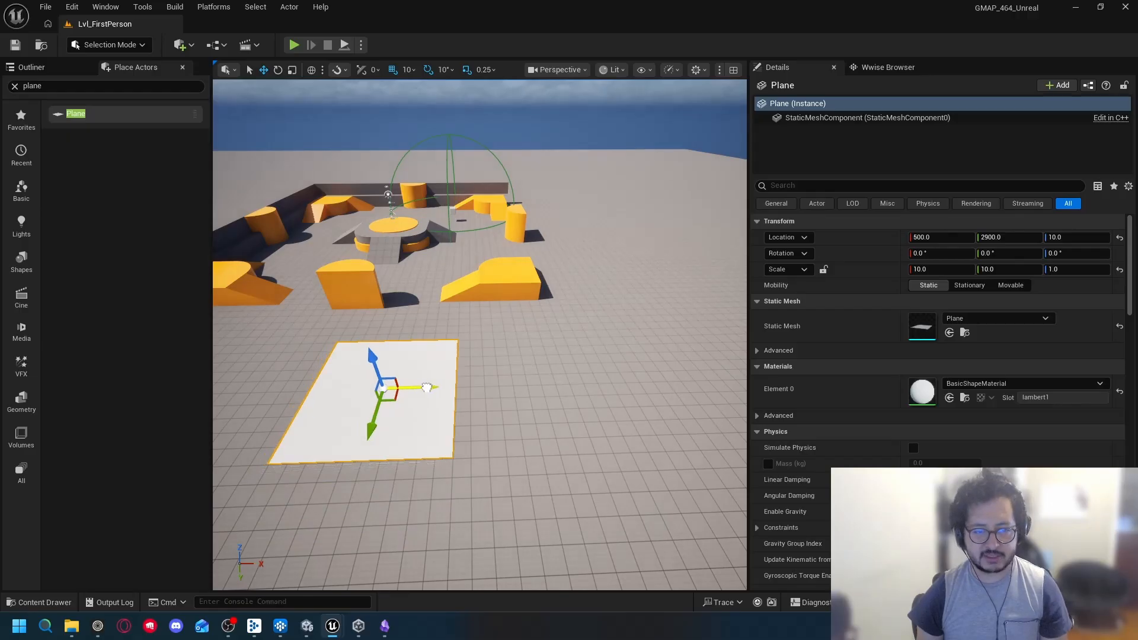
Step: Reduce the plane's size by setting its X and Y scale to 5
{"action": "scroll", "coordinate": [427, 387], "scroll_direction": "up", "scroll_amount": 2}
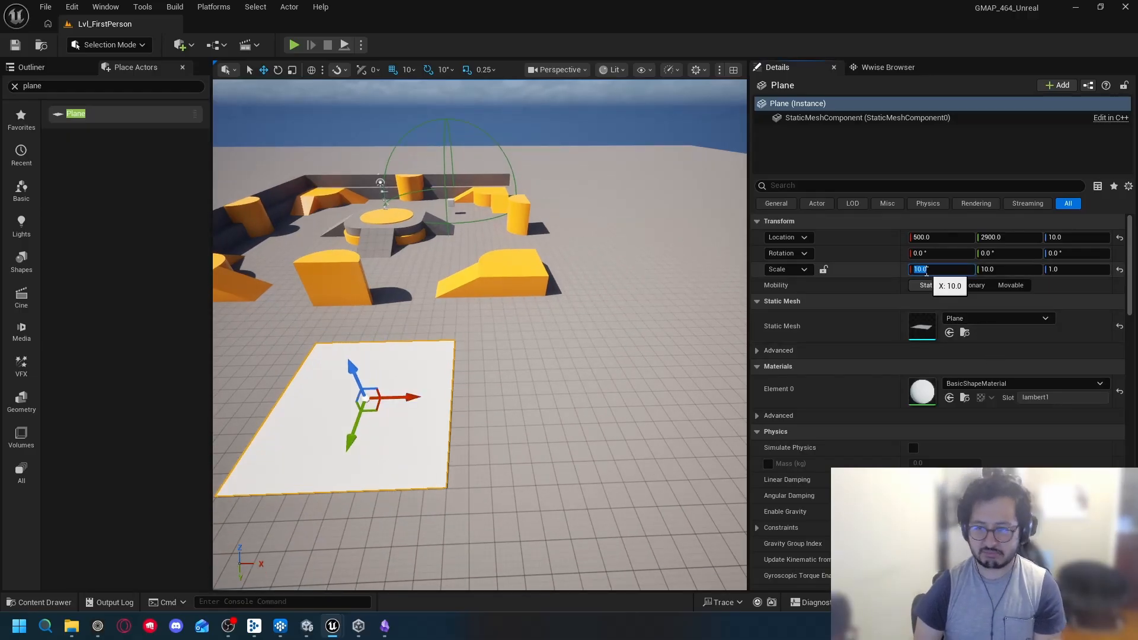
{"action": "key", "text": "Tab"}
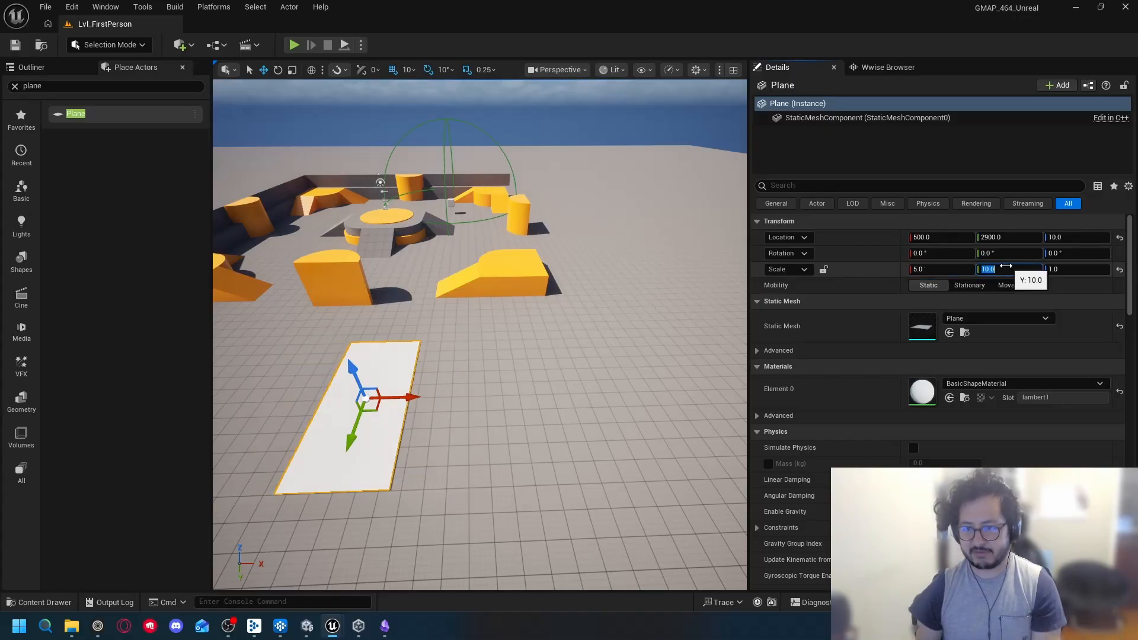
{"action": "type", "text": "5"}
{"action": "key", "text": "Return"}
Step: Move the plane closer to the yellow blocks, to about X 540, Y 2650
{"action": "left_click_drag", "start_coordinate": [569, 332], "coordinate": [544, 337]}
{"action": "left_click_drag", "start_coordinate": [680, 338], "coordinate": [741, 297]}
{"action": "left_click_drag", "start_coordinate": [474, 332], "coordinate": [585, 389]}
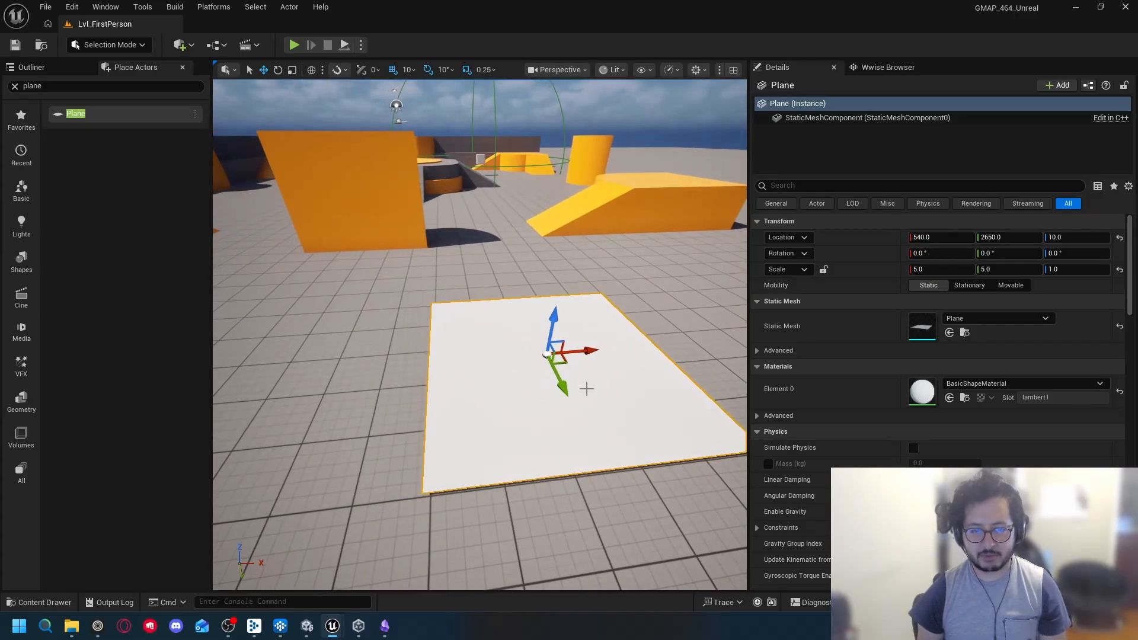
Step: Apply the MI_DefaultColorway material from the LevelPrototyping Materials folder to the plane
{"action": "left_click", "coordinate": [51, 605]}
{"action": "scroll", "coordinate": [83, 492], "scroll_direction": "up", "scroll_amount": 3}
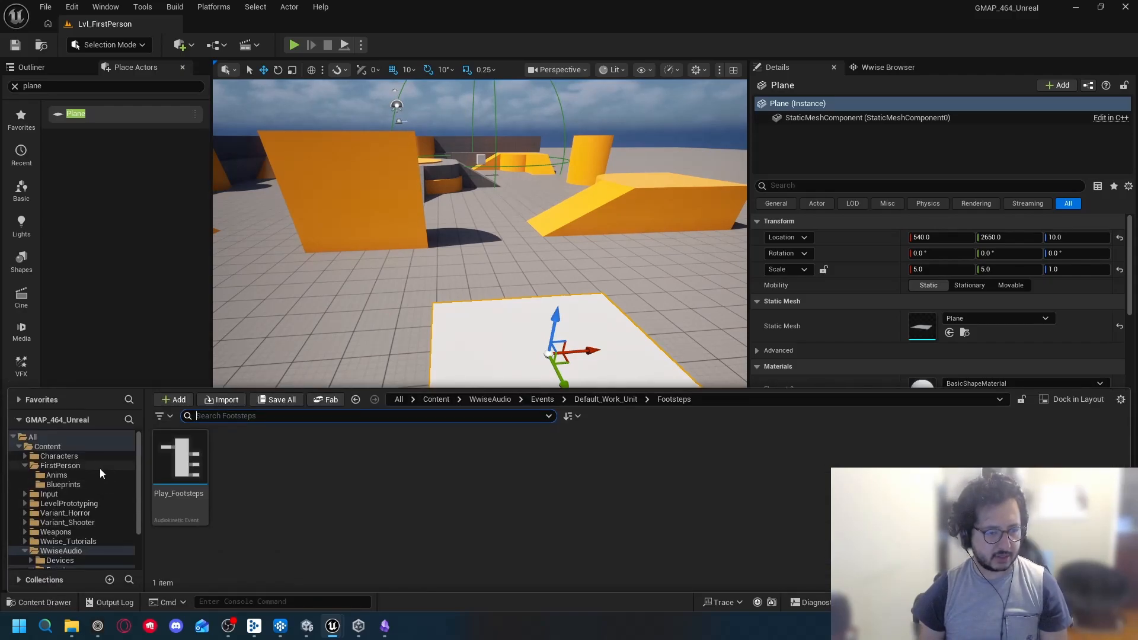
{"action": "left_click", "coordinate": [52, 448]}
{"action": "double_click", "coordinate": [357, 477]}
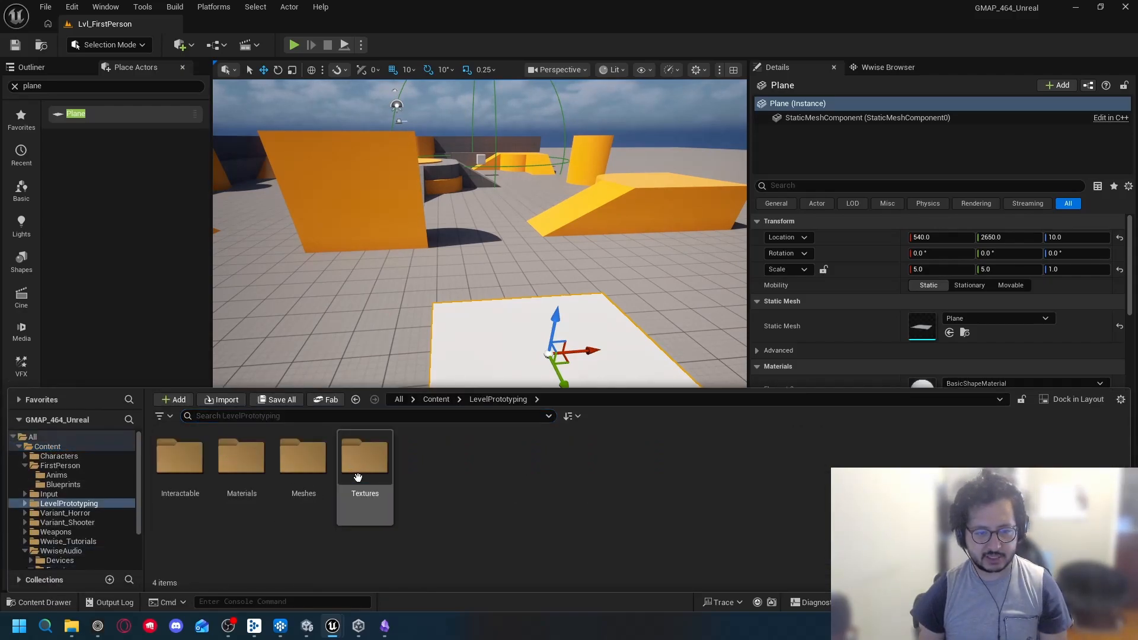
{"action": "double_click", "coordinate": [242, 458]}
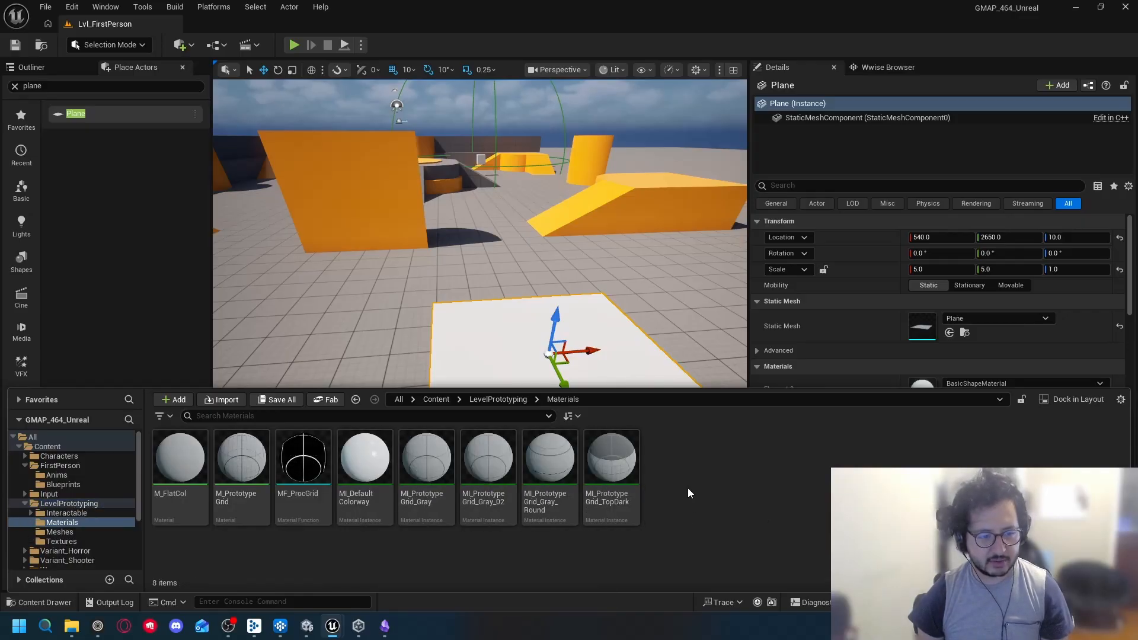
{"action": "mouse_move", "coordinate": [625, 473]}
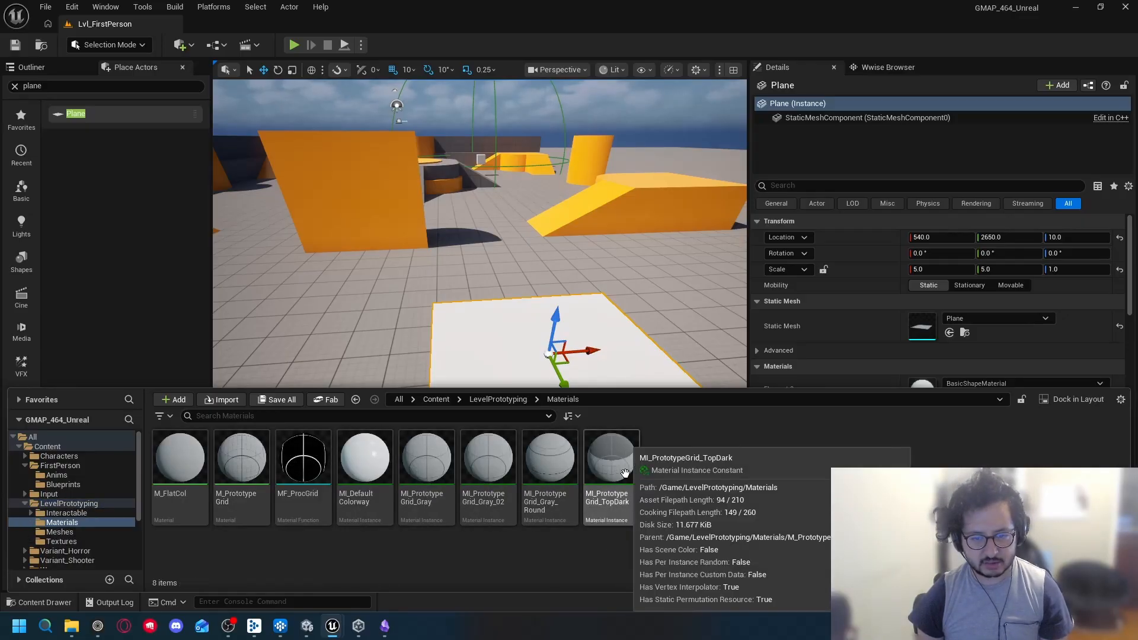
{"action": "mouse_move", "coordinate": [360, 466]}
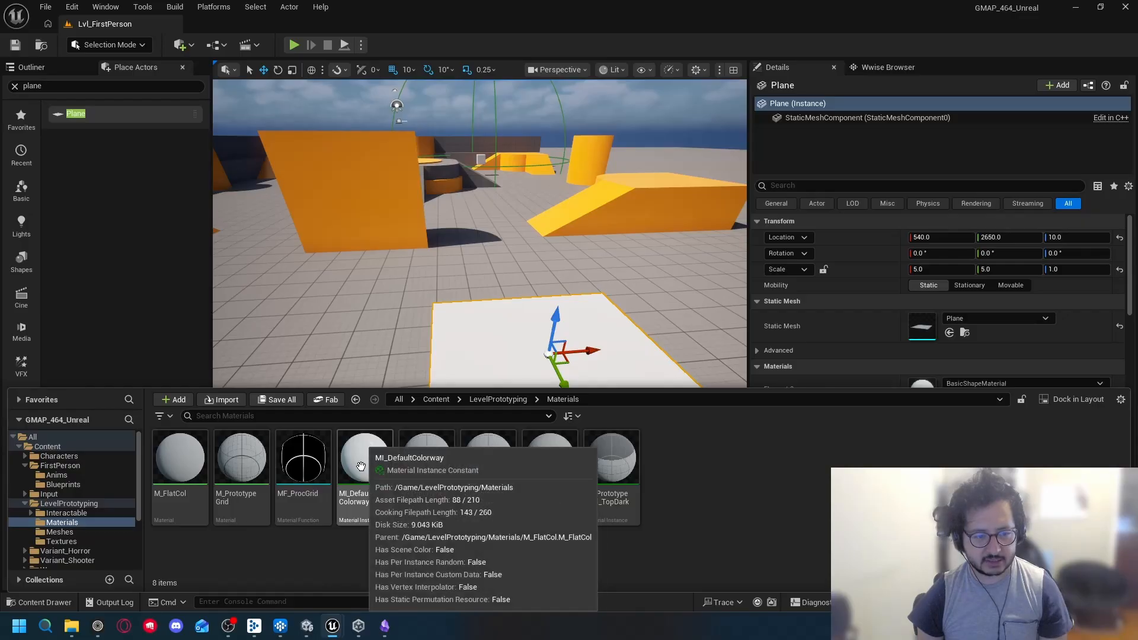
{"action": "left_click_drag", "start_coordinate": [360, 466], "coordinate": [735, 406]}
Step: Clear the actor search and file the Plane actor under the Wwise Tutorial Objects folder in the level hierarchy
{"action": "key", "text": "s"}
{"action": "key", "text": "a"}
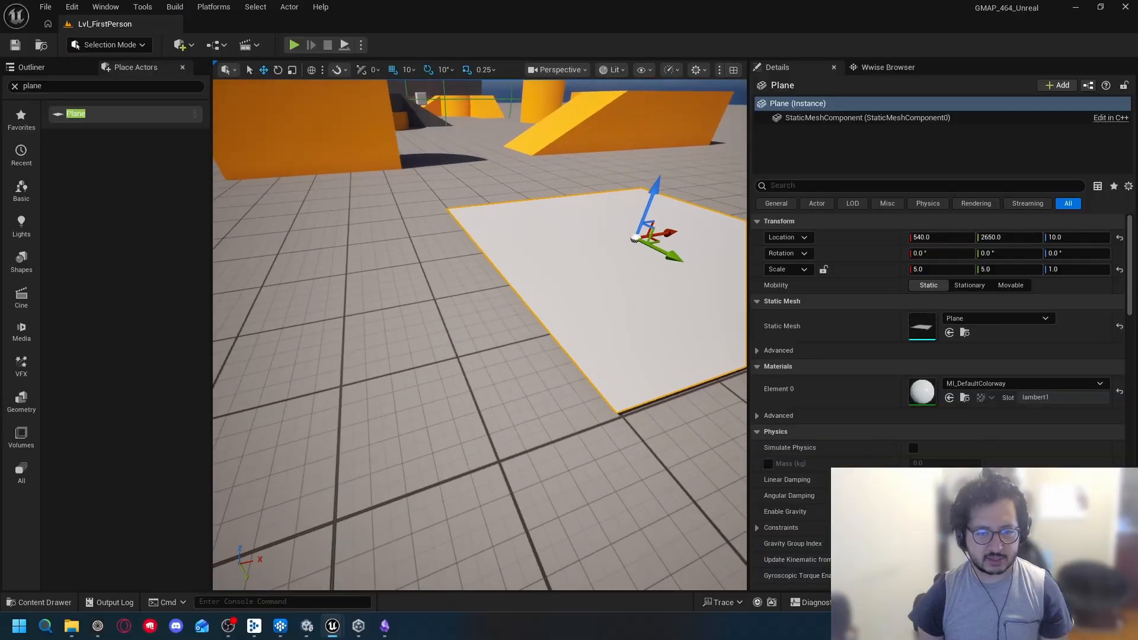
{"action": "key", "text": "d"}
{"action": "key", "text": "s"}
{"action": "key", "text": "w"}
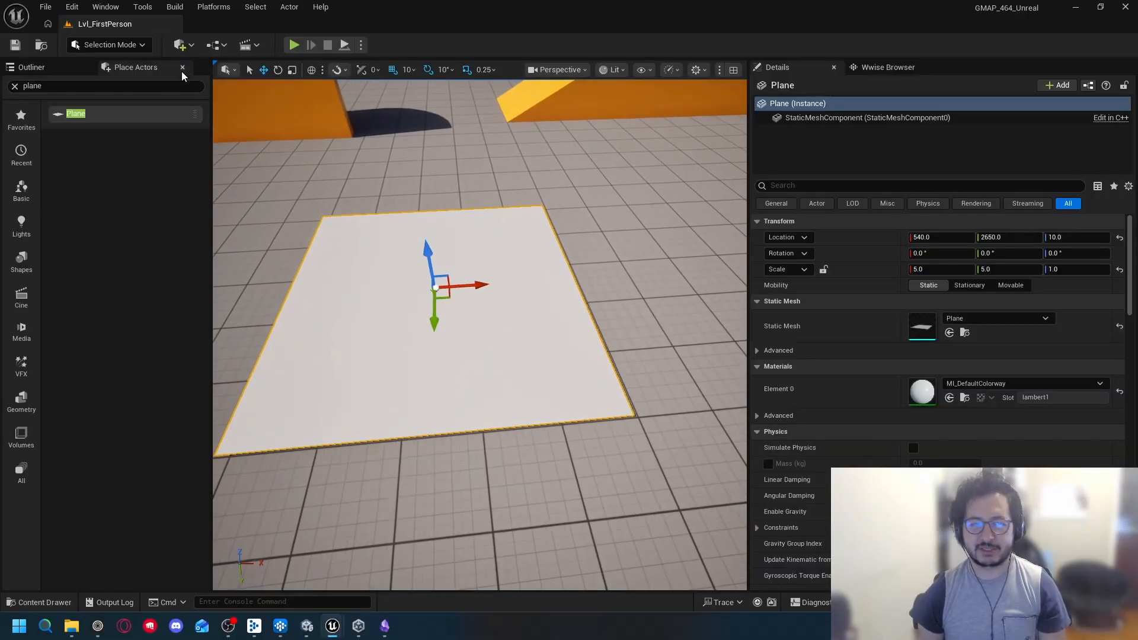
{"action": "left_click", "coordinate": [15, 86]}
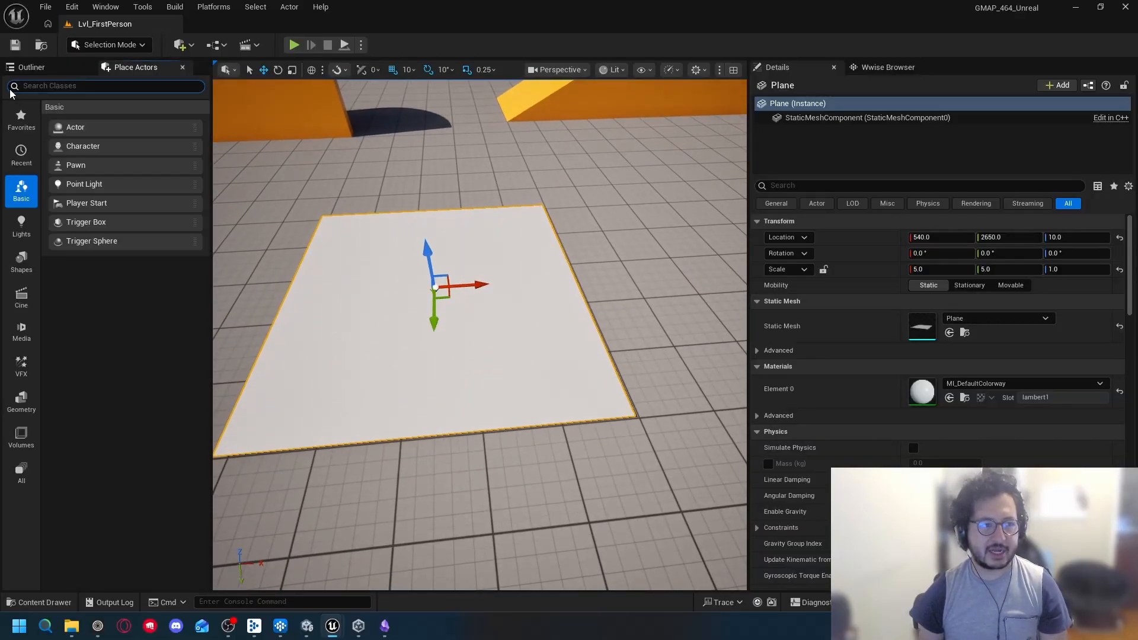
{"action": "left_click", "coordinate": [28, 67]}
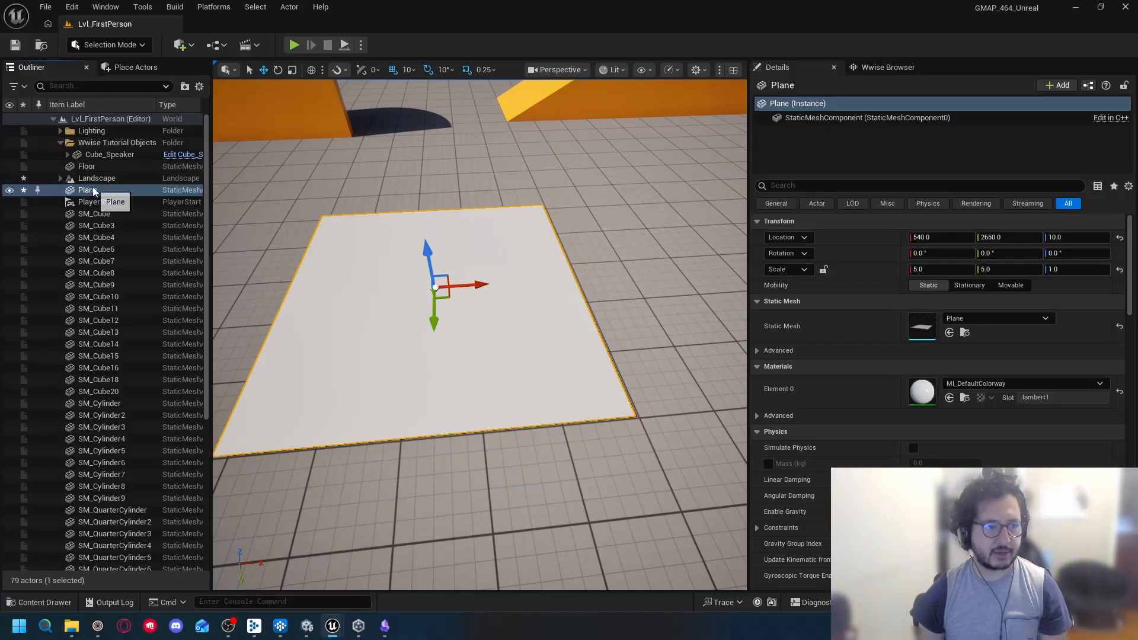
{"action": "left_click_drag", "start_coordinate": [91, 192], "coordinate": [109, 149]}
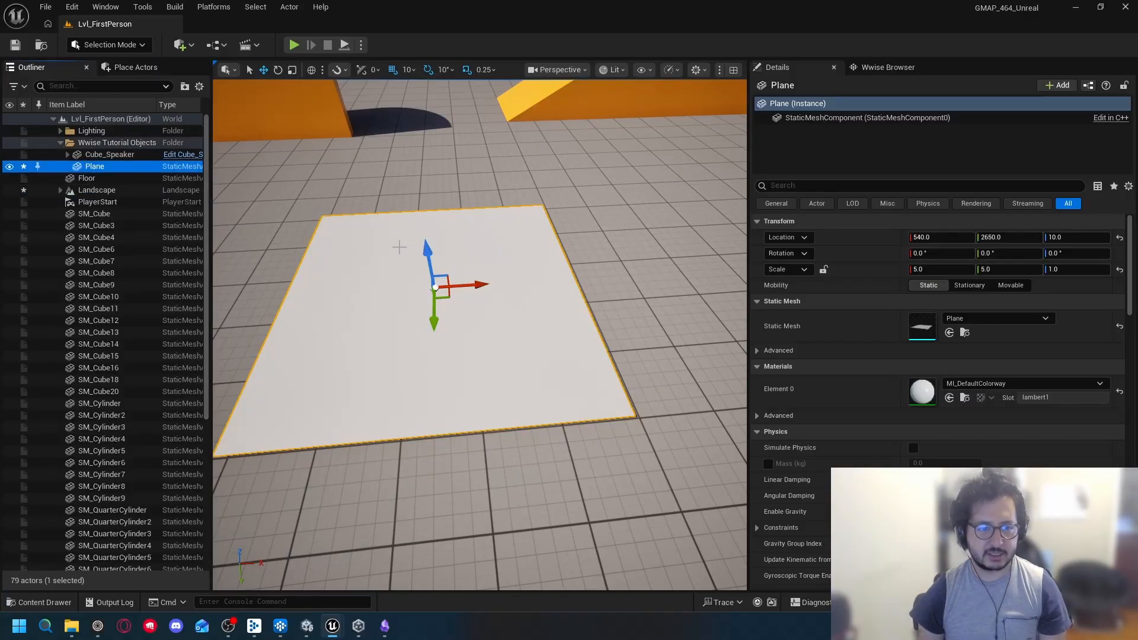
Step: Rename the Plane actor in the Wwise Tutorial Objects folder as SnowPatch
{"action": "key", "text": "f"}
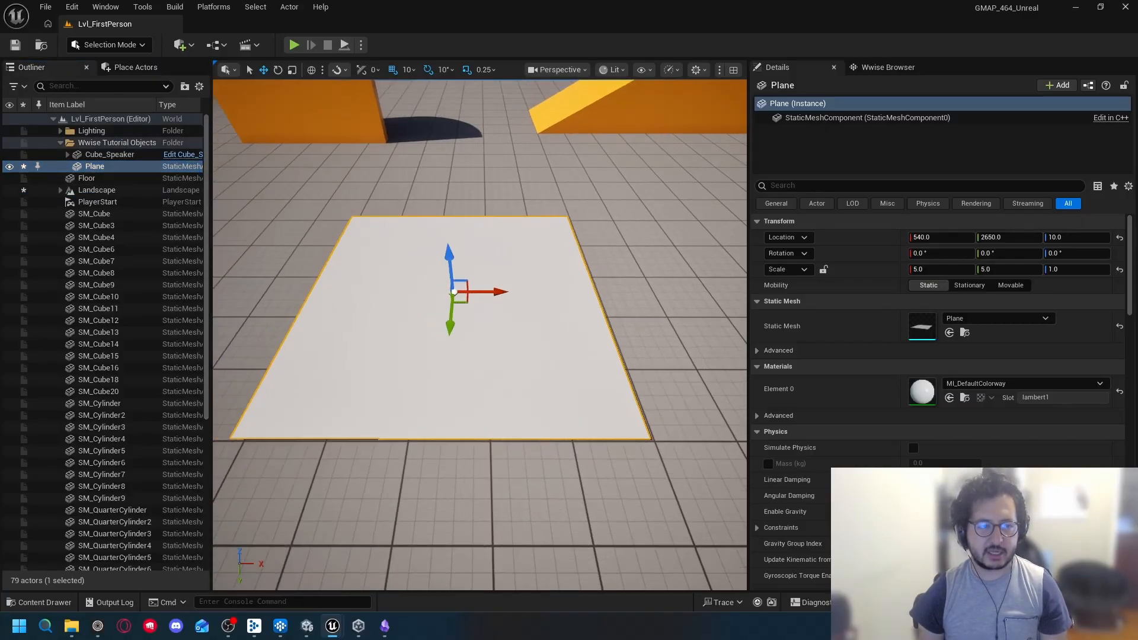
{"action": "left_click", "coordinate": [107, 169]}
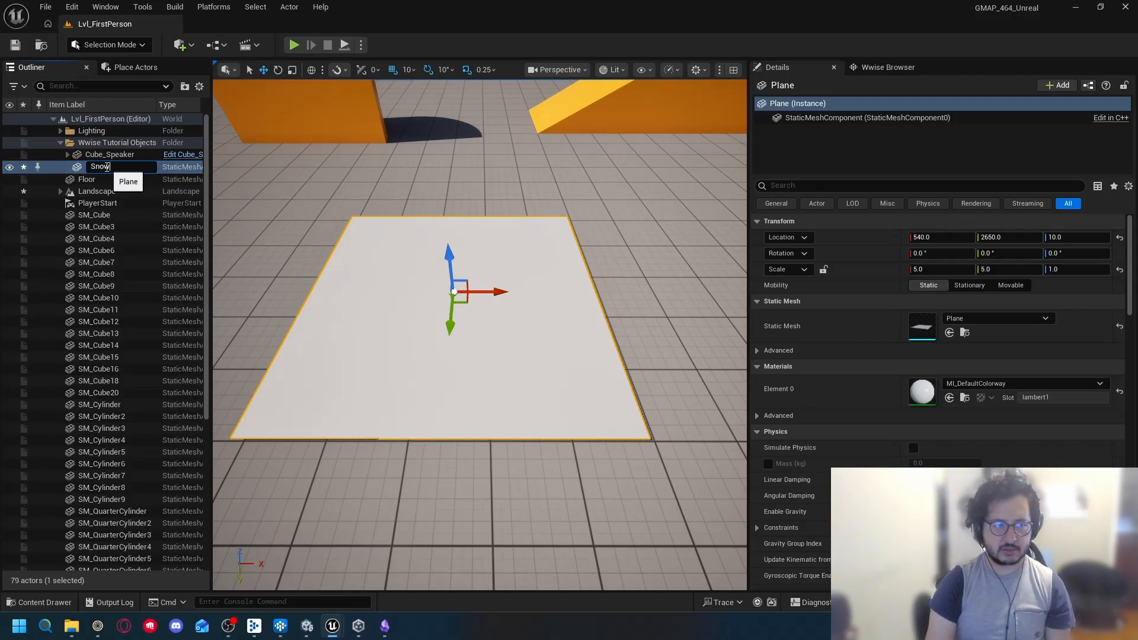
{"action": "type", "text": "SnowPatch"}
{"action": "key", "text": "Return"}
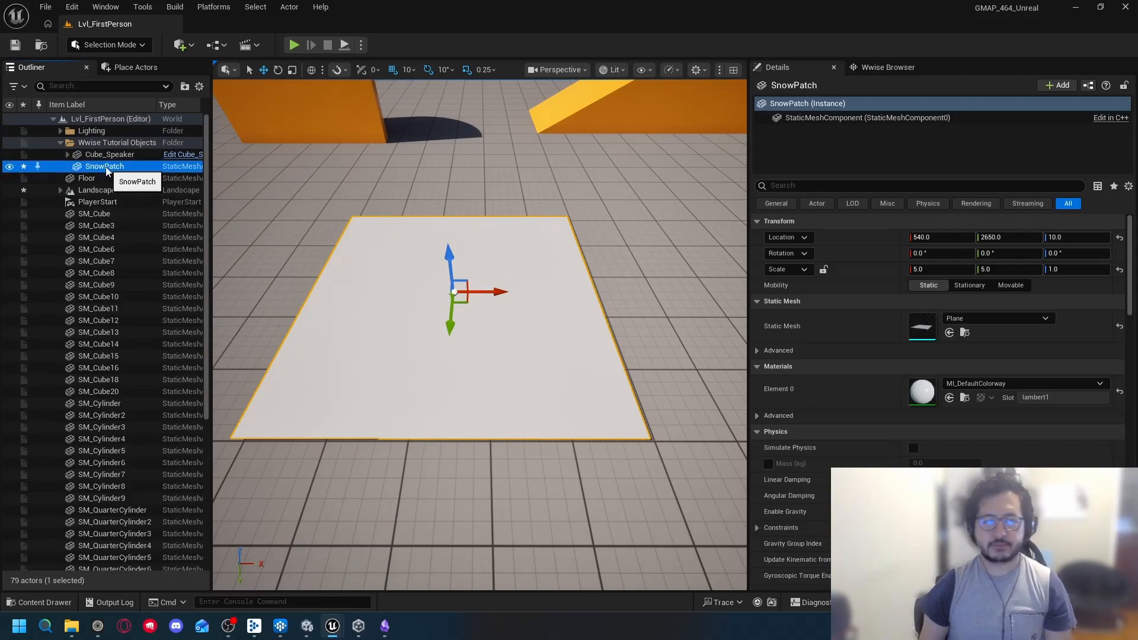
Step: Search the placeable actors for "trigger" and place a Trigger Box near the centre of the white snow plane
{"action": "left_click_drag", "start_coordinate": [555, 233], "coordinate": [432, 236]}
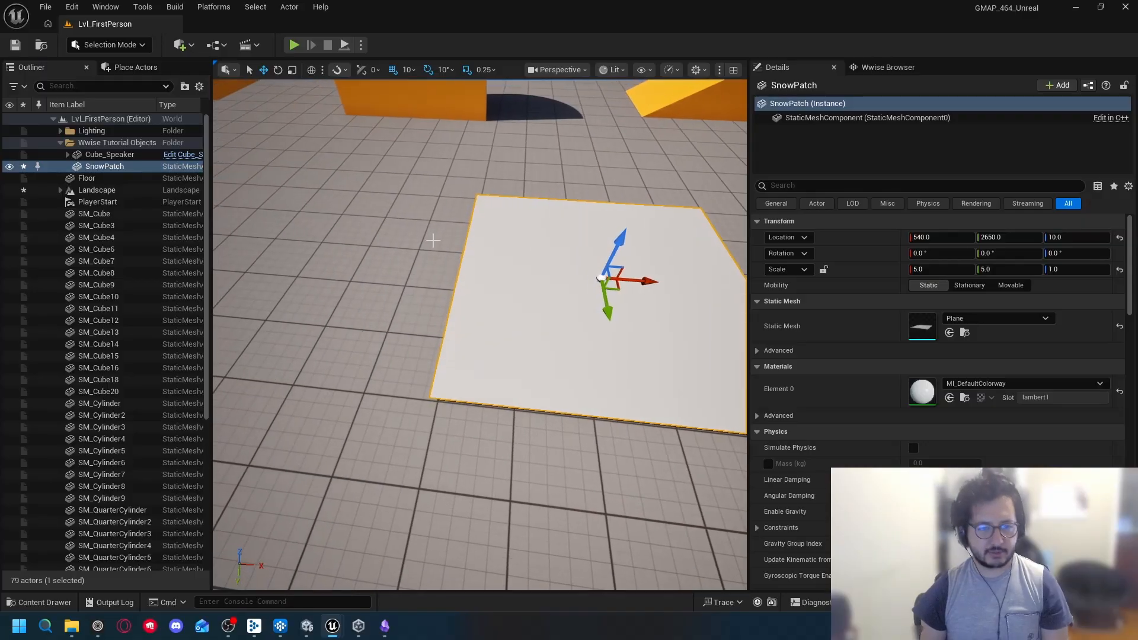
{"action": "left_click", "coordinate": [126, 69]}
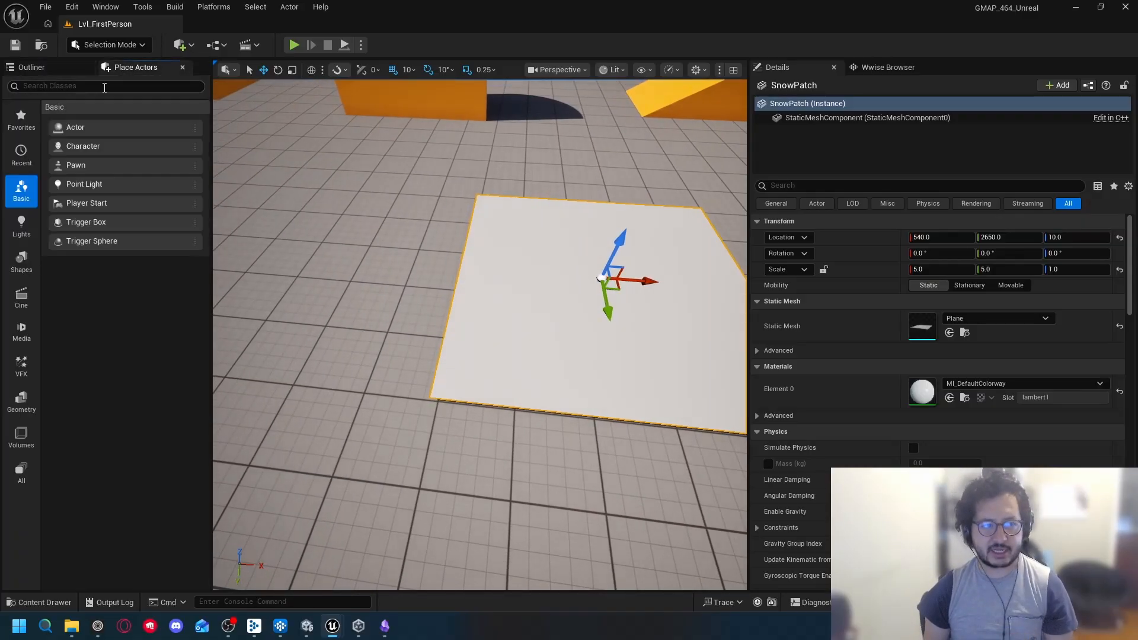
{"action": "left_click", "coordinate": [105, 87]}
{"action": "type", "text": "t"}
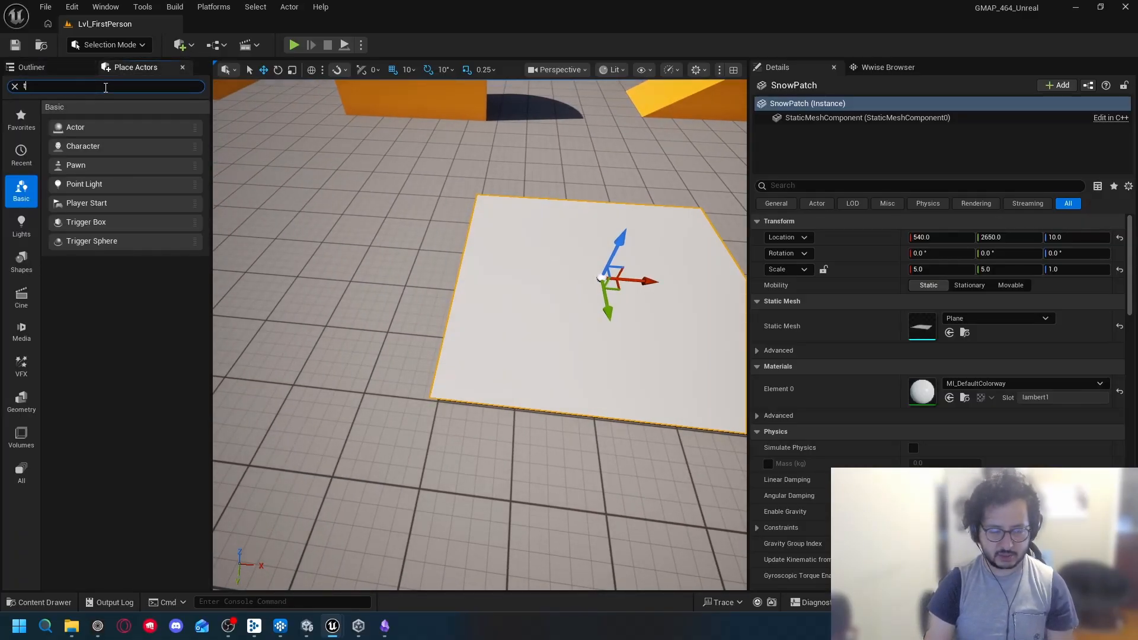
{"action": "type", "text": "rii"}
{"action": "type", "text": "ge"}
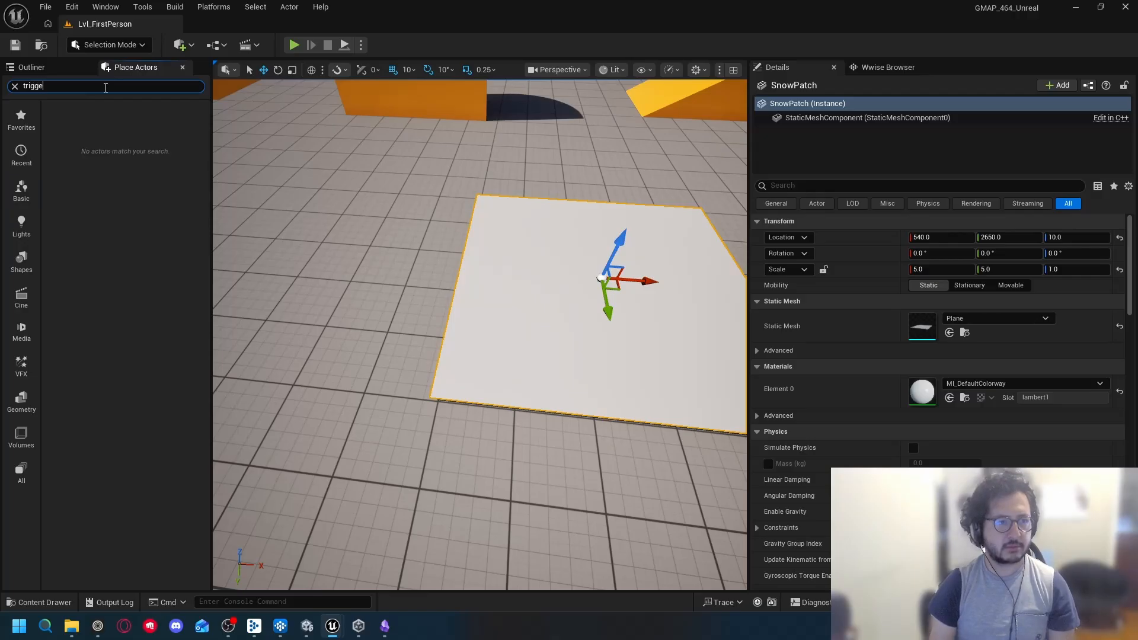
{"action": "type", "text": "r"}
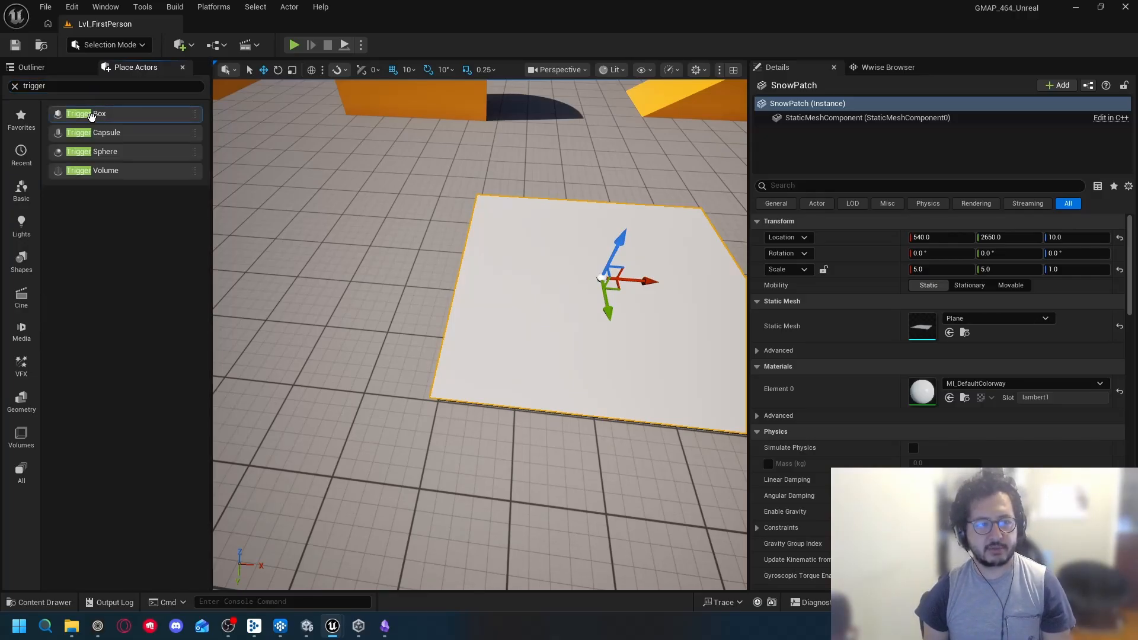
{"action": "left_click_drag", "start_coordinate": [91, 116], "coordinate": [611, 291]}
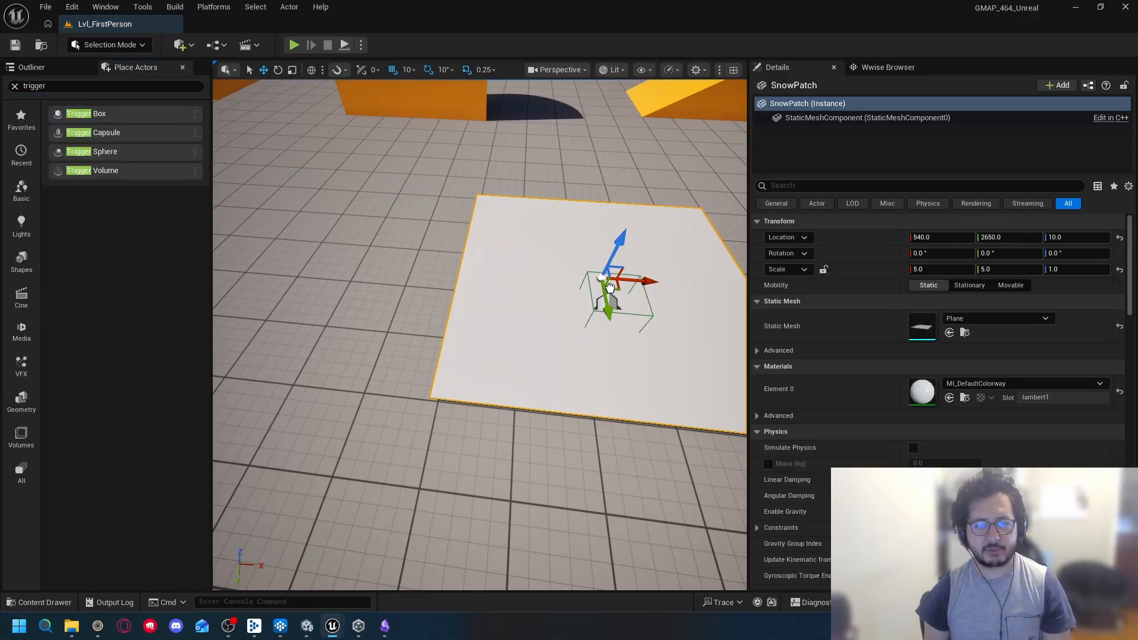
Step: Parent the TriggerBox to SnowPatch in the level hierarchy and raise it to a Z location of 50
{"action": "left_click", "coordinate": [45, 69]}
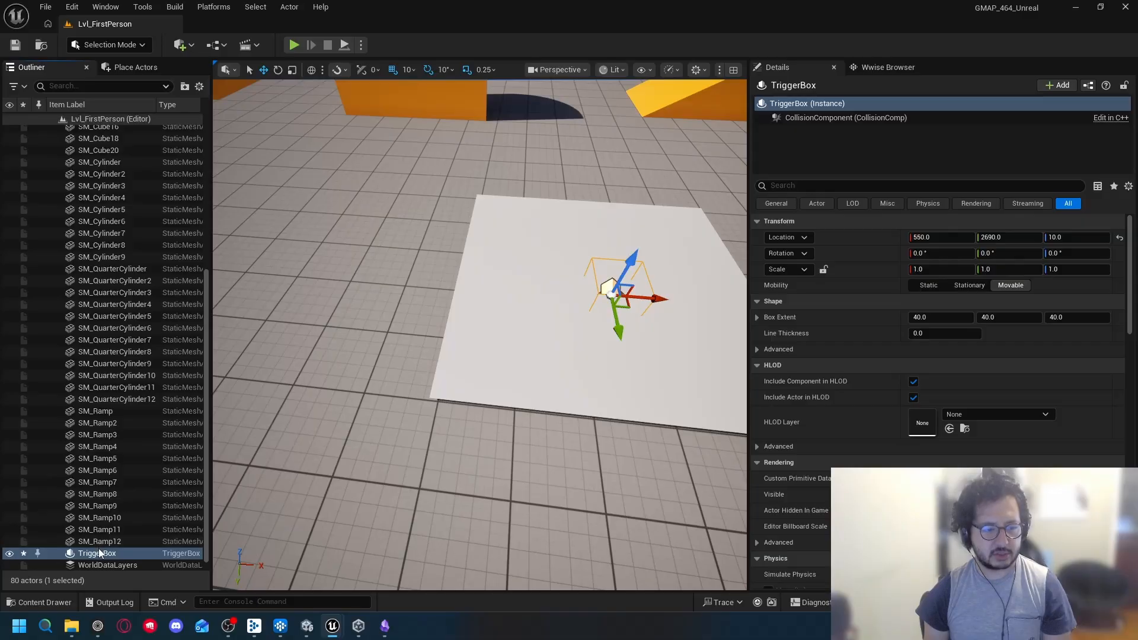
{"action": "left_click_drag", "start_coordinate": [98, 549], "coordinate": [92, 166]}
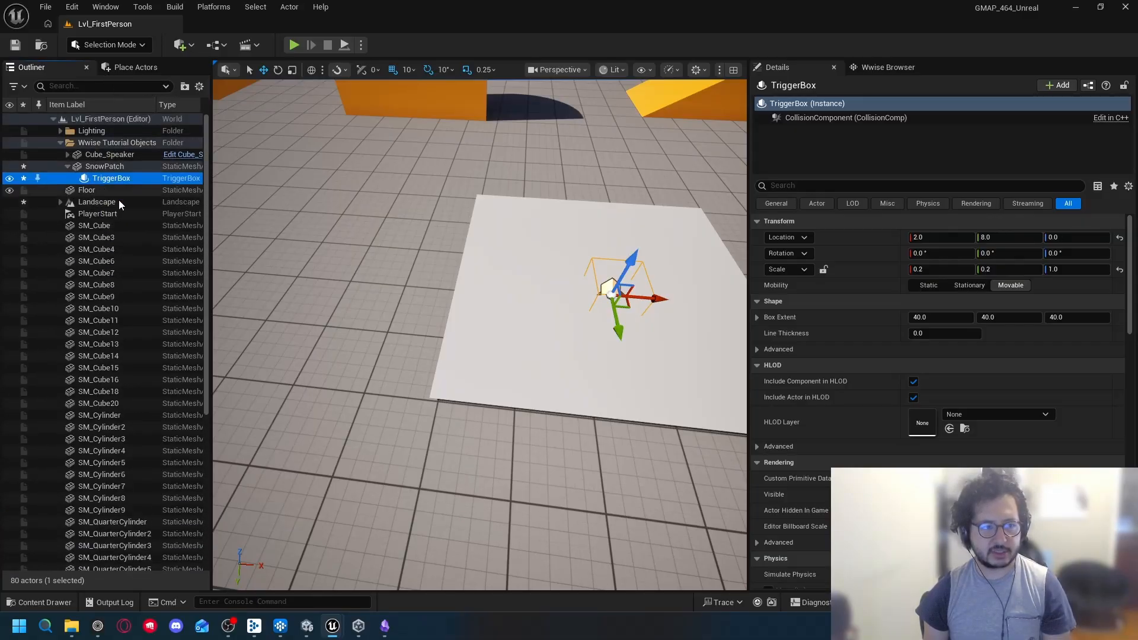
{"action": "left_click_drag", "start_coordinate": [567, 302], "coordinate": [585, 262]}
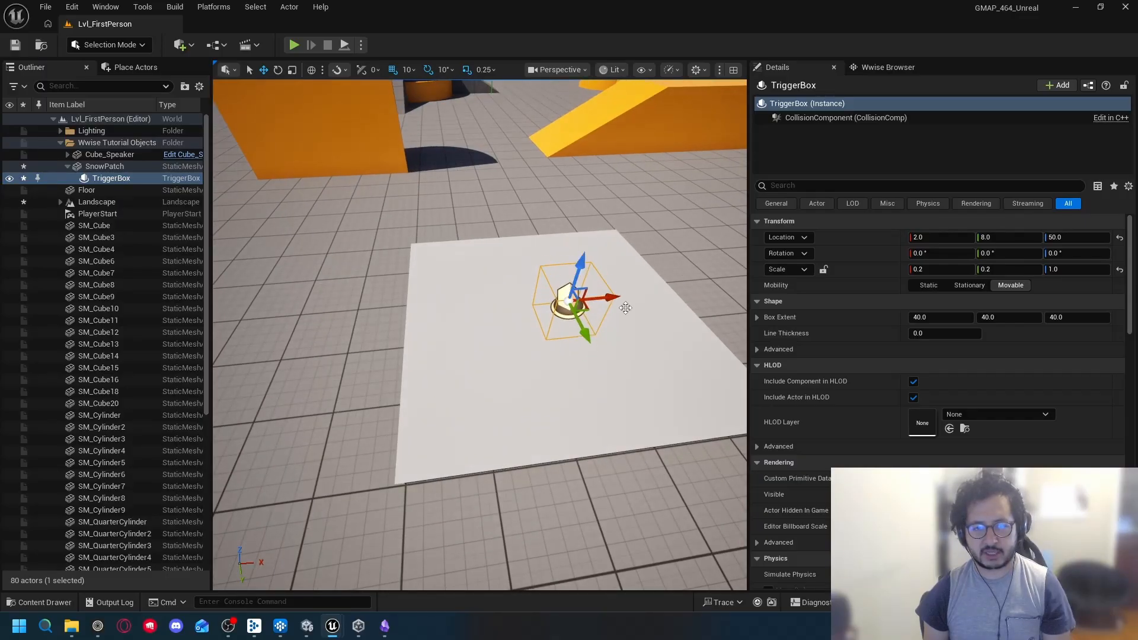
Step: Set the TriggerBox's X and Y scale to 1
{"action": "left_click_drag", "start_coordinate": [625, 308], "coordinate": [682, 236]}
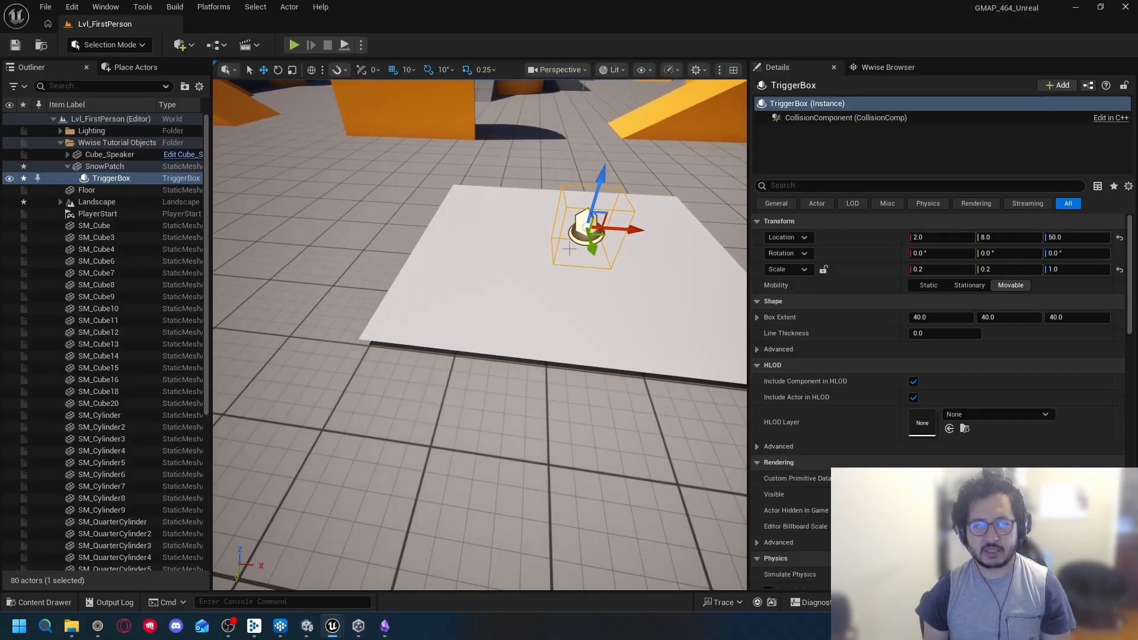
{"action": "left_click_drag", "start_coordinate": [633, 270], "coordinate": [676, 242]}
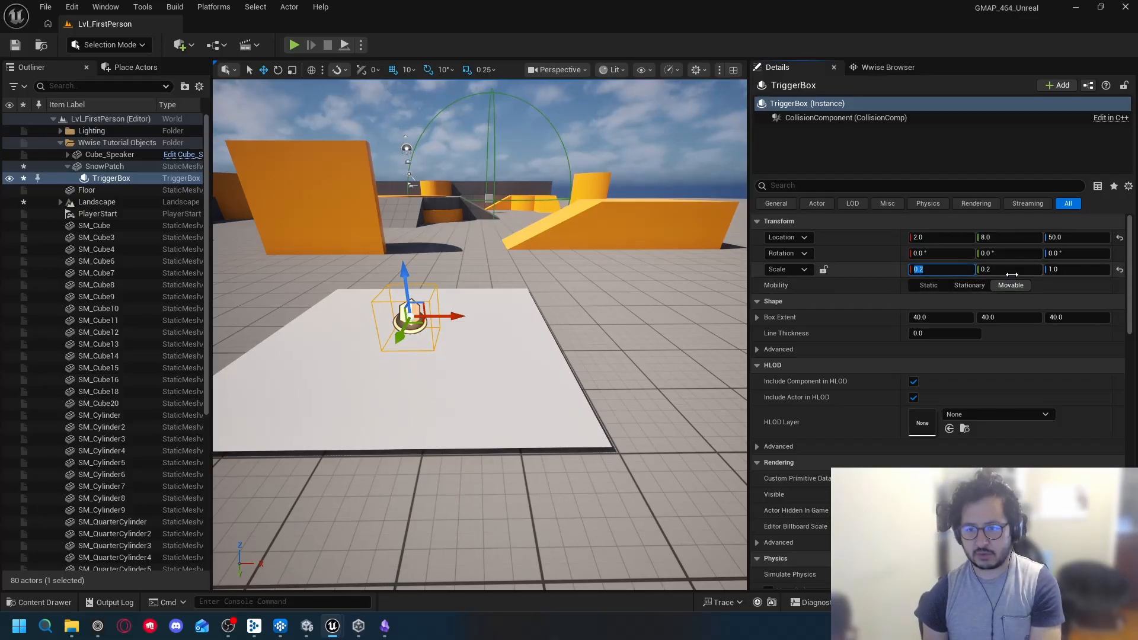
{"action": "type", "text": "1"}
{"action": "left_click", "coordinate": [1025, 271]}
{"action": "type", "text": "1"}
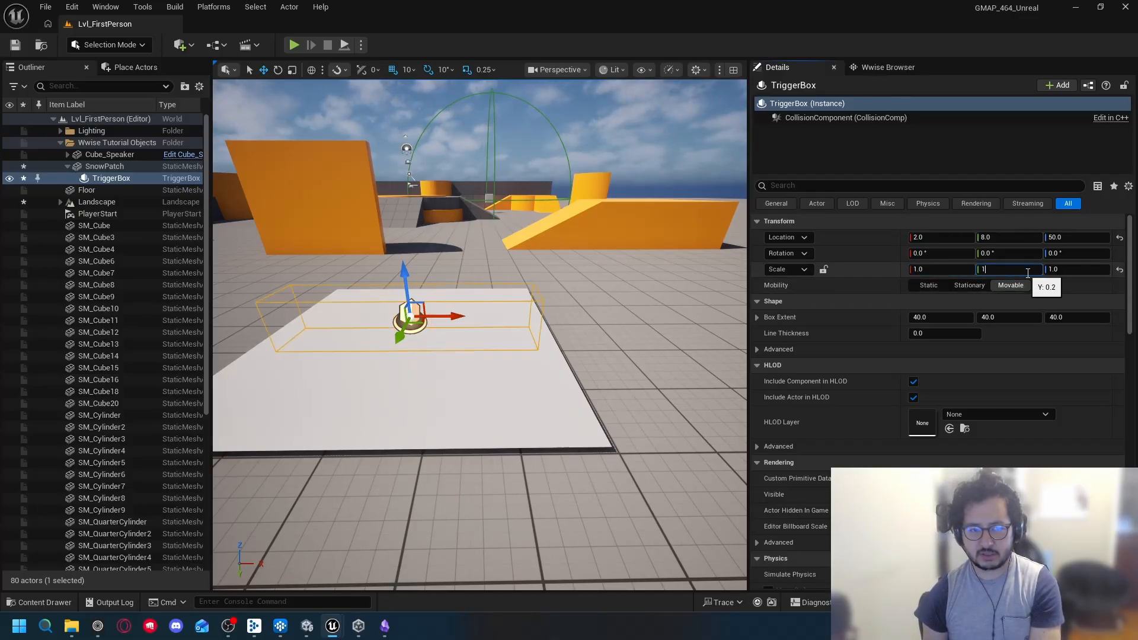
{"action": "left_click", "coordinate": [1061, 269]}
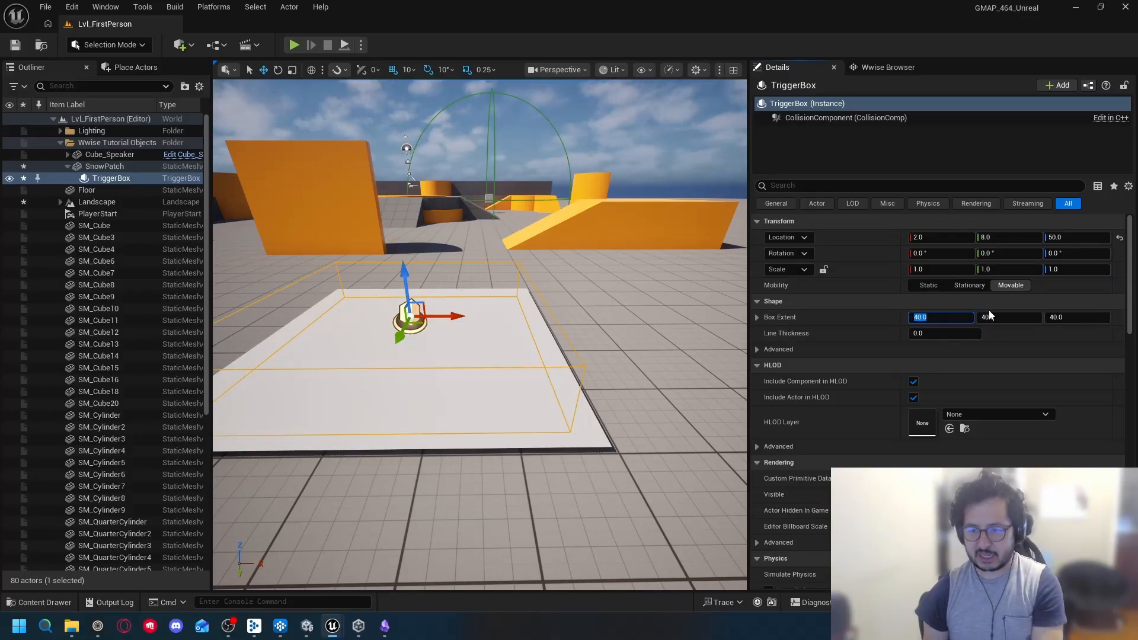
Step: Set the TriggerBox's box extent to 50 in X, 50 in Y and 100 in Z
{"action": "type", "text": "50"}
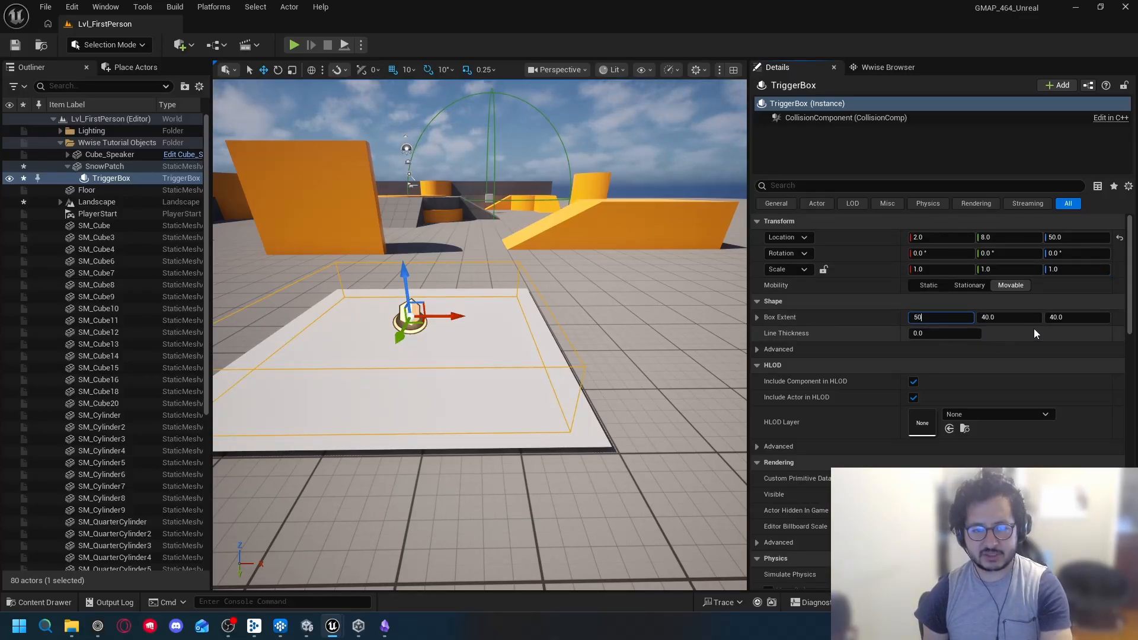
{"action": "key", "text": "Tab"}
{"action": "type", "text": "50"}
{"action": "key", "text": "Tab"}
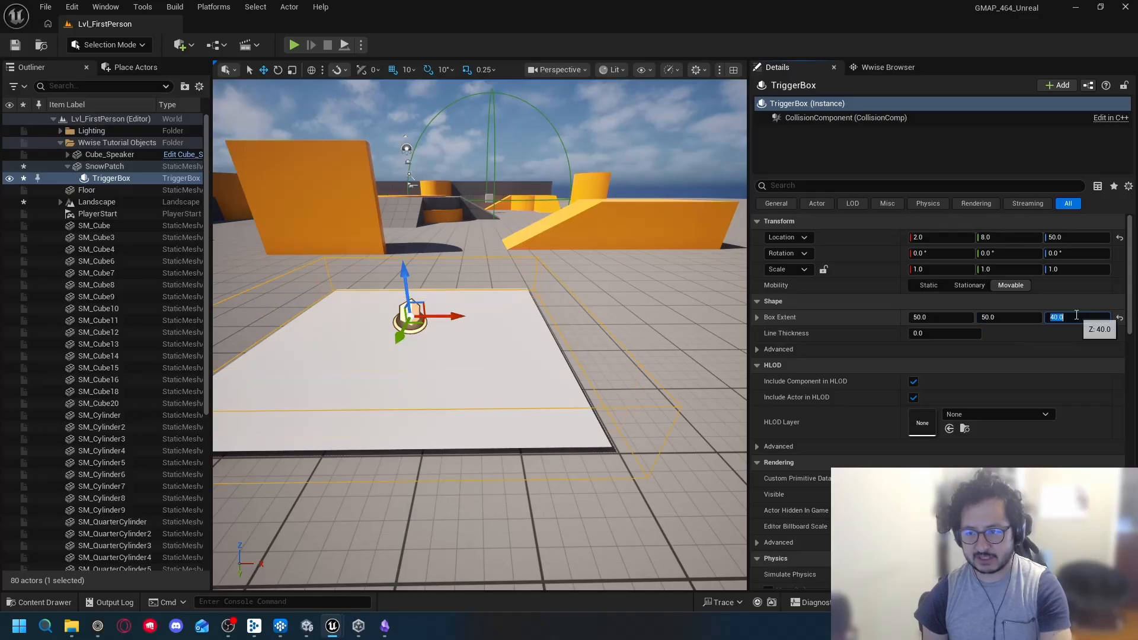
{"action": "type", "text": "50"}
{"action": "key", "text": "Return"}
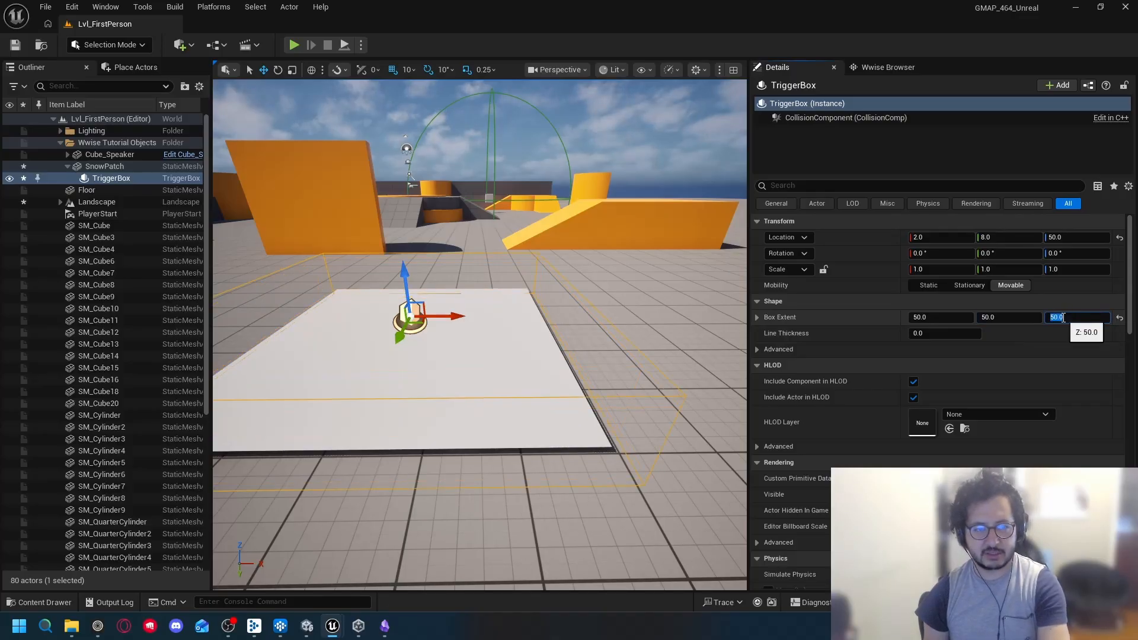
{"action": "type", "text": "10"}
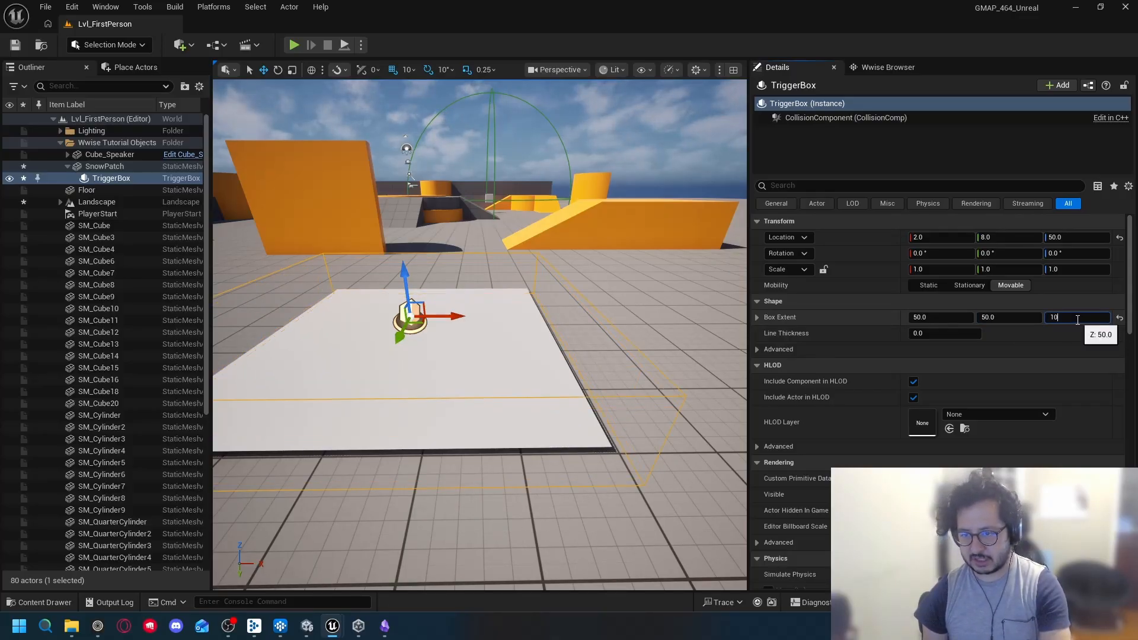
{"action": "type", "text": "0"}
{"action": "key", "text": "Return"}
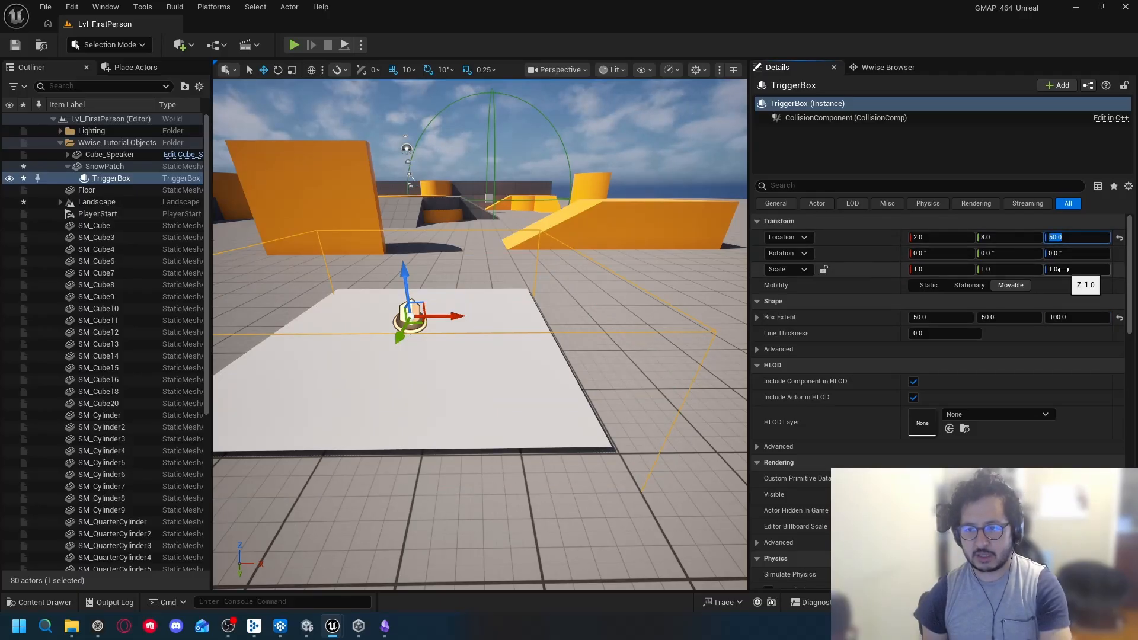
Step: Centre the TriggerBox over the snow plane by setting its location to X 0, Y 0, Z 100
{"action": "key", "text": "Return"}
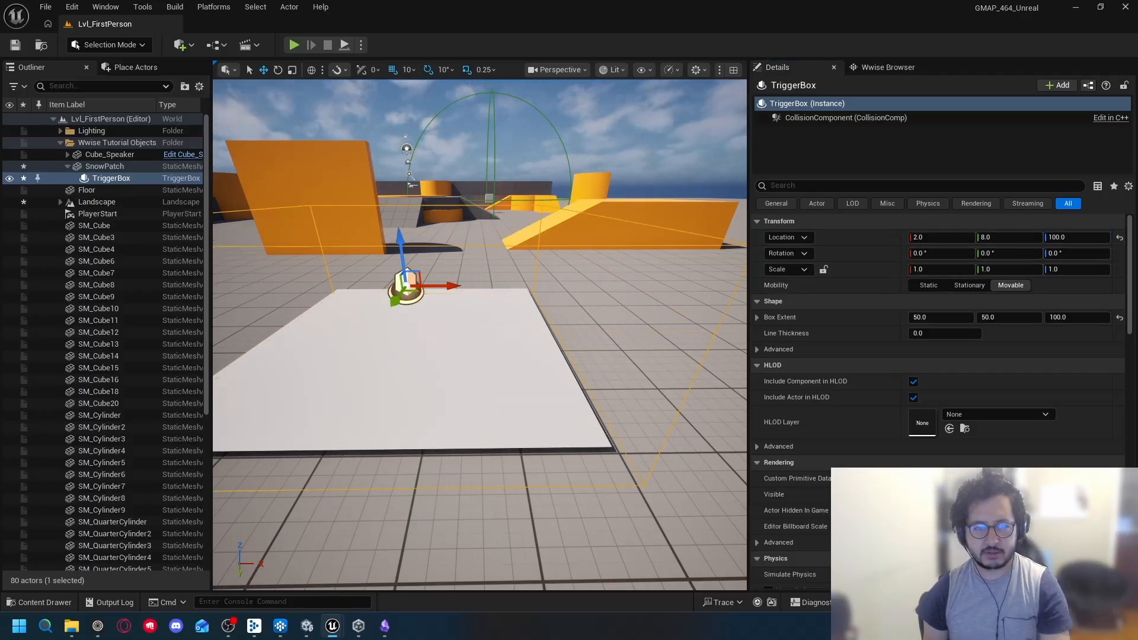
{"action": "left_click_drag", "start_coordinate": [593, 308], "coordinate": [533, 368]}
{"action": "key", "text": "w"}
{"action": "key", "text": "d"}
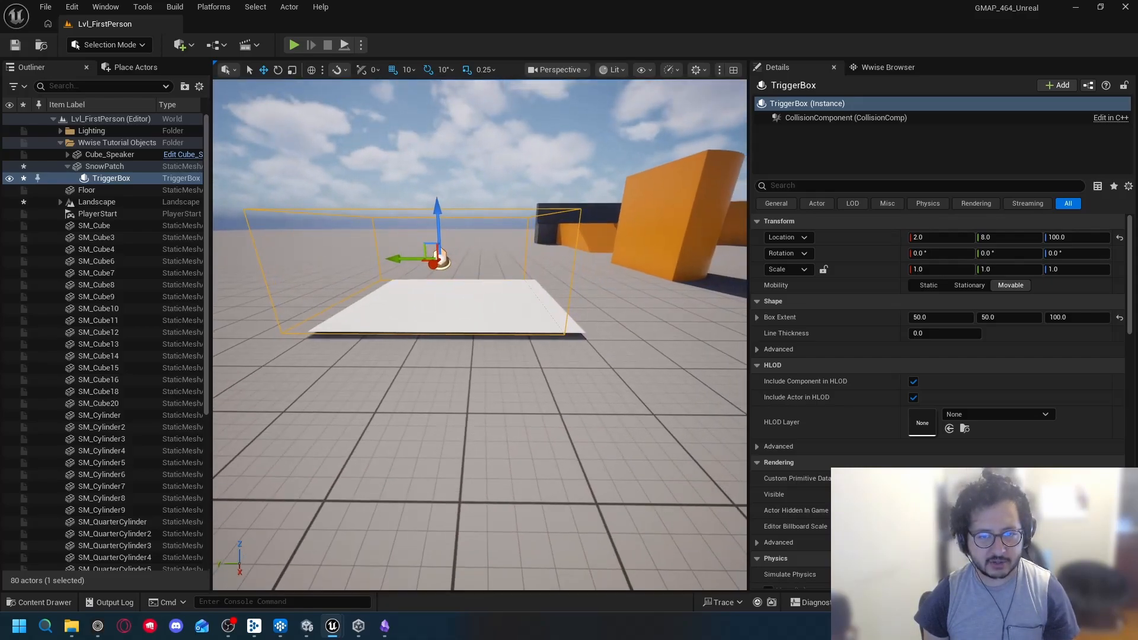
{"action": "key", "text": "a"}
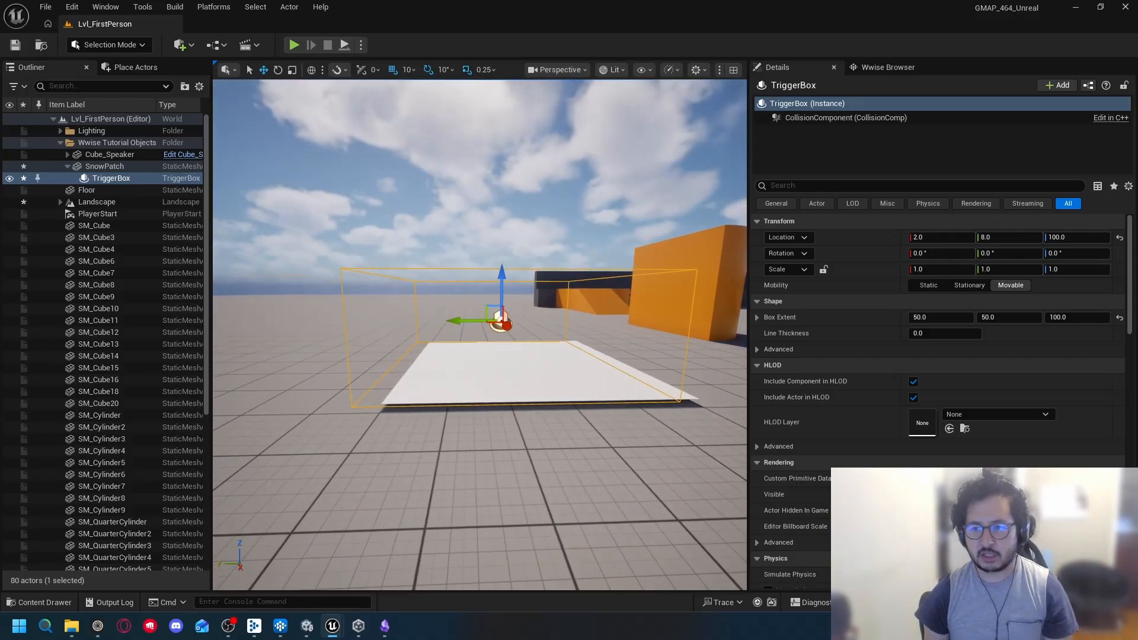
{"action": "key", "text": "s"}
{"action": "key", "text": "w"}
{"action": "left_click", "coordinate": [940, 237]}
{"action": "type", "text": "0"}
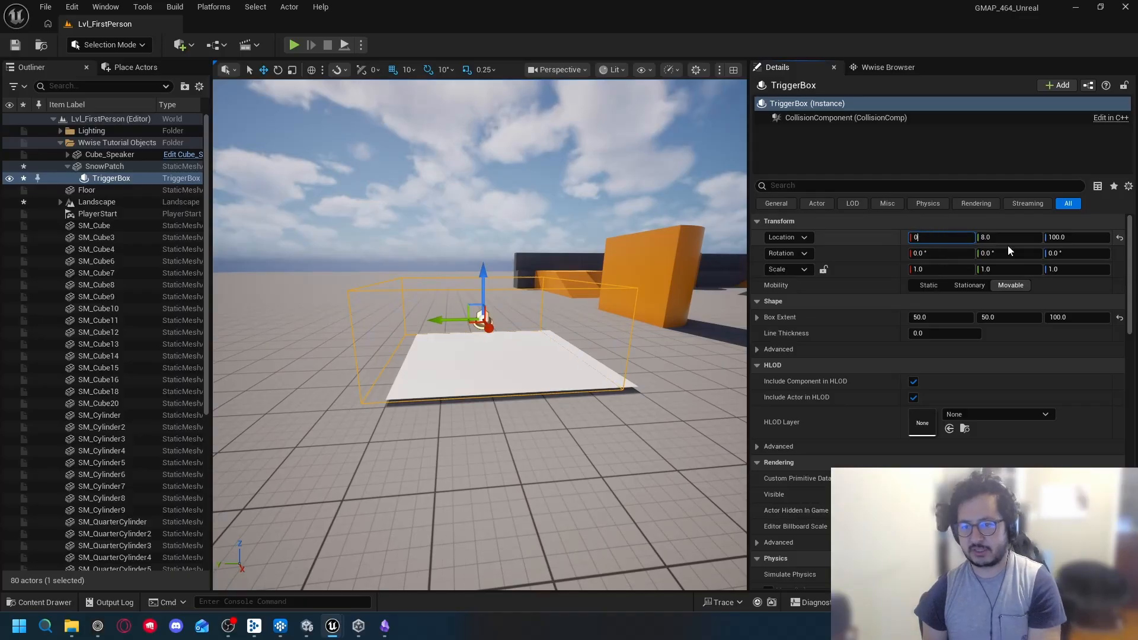
{"action": "key", "text": "Tab"}
{"action": "type", "text": "0"}
{"action": "key", "text": "Return"}
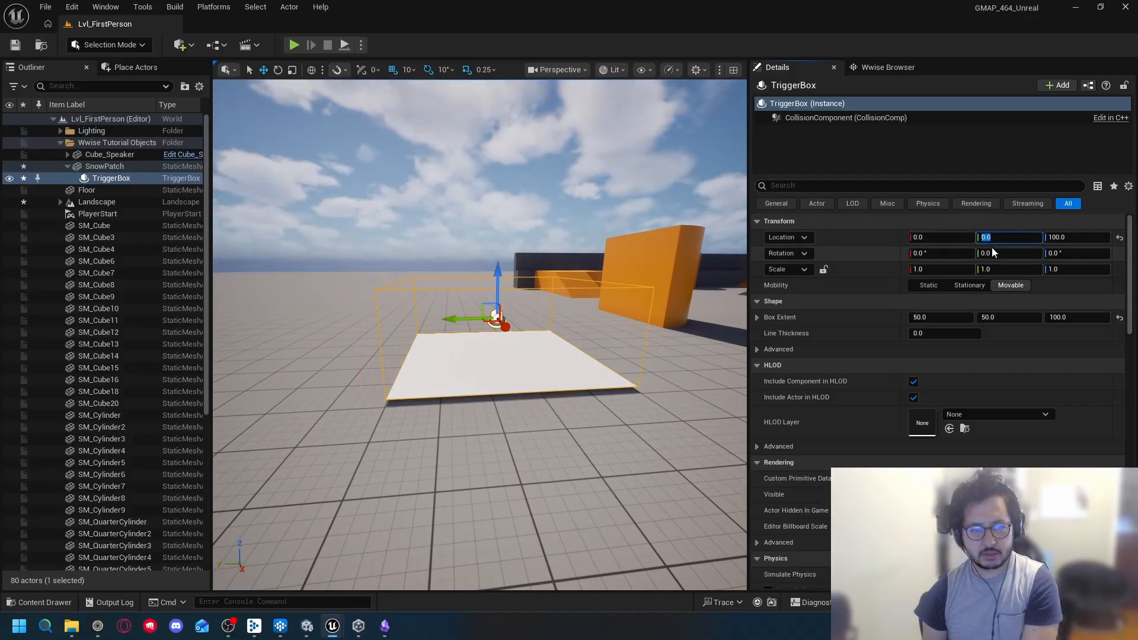
Step: Increase the TriggerBox's Z box extent to 250
{"action": "key", "text": "w"}
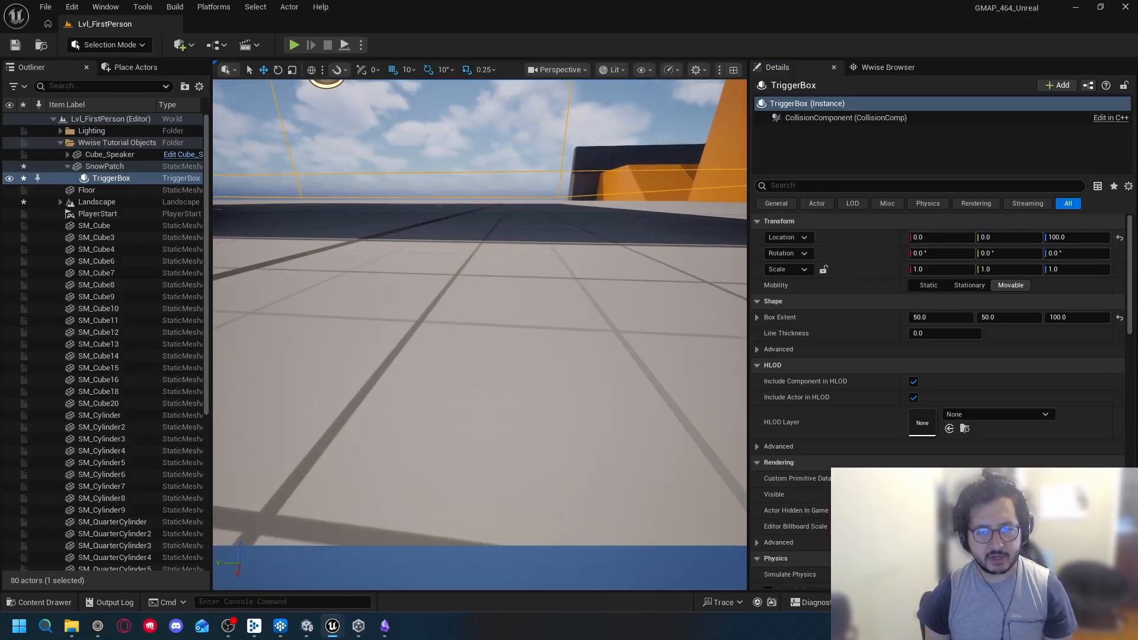
{"action": "key", "text": "s"}
{"action": "key", "text": "w"}
{"action": "key", "text": "a"}
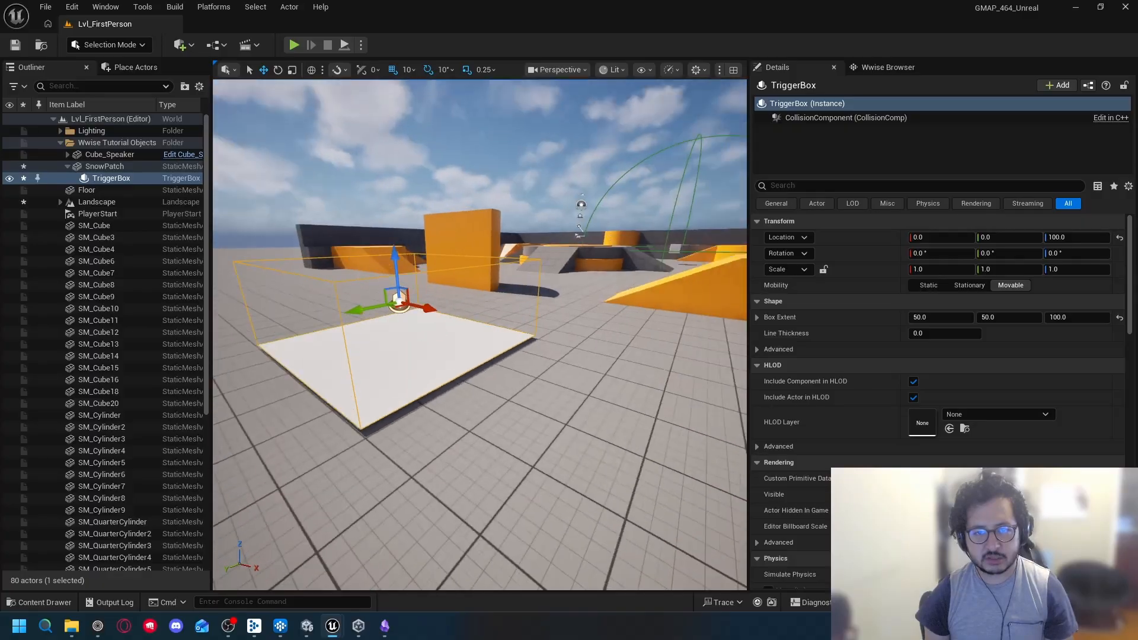
{"action": "key", "text": "a"}
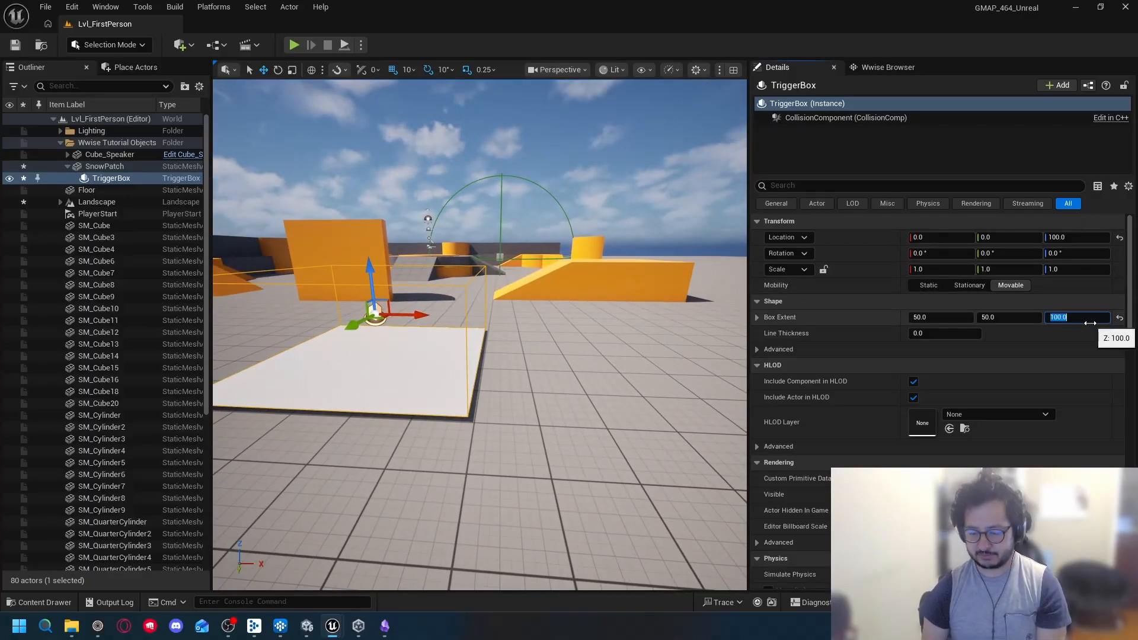
{"action": "left_click", "coordinate": [1090, 323]}
{"action": "type", "text": "250"}
{"action": "key", "text": "Return"}
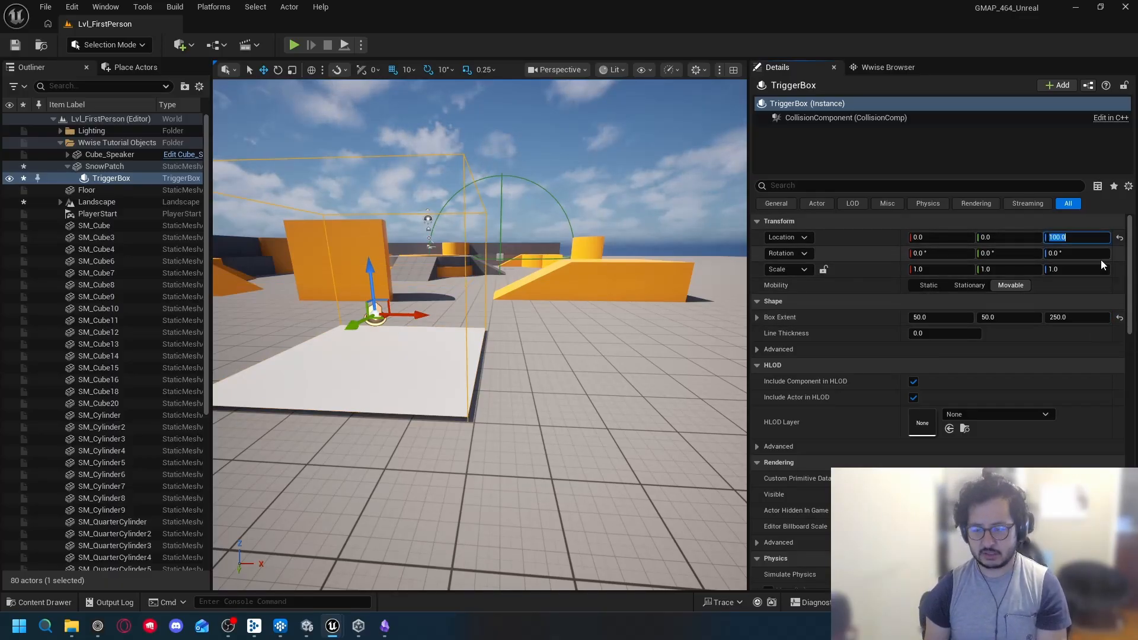
Step: Raise the TriggerBox above the snow plane to a Z location of 240
{"action": "type", "text": "125"}
{"action": "key", "text": "Return"}
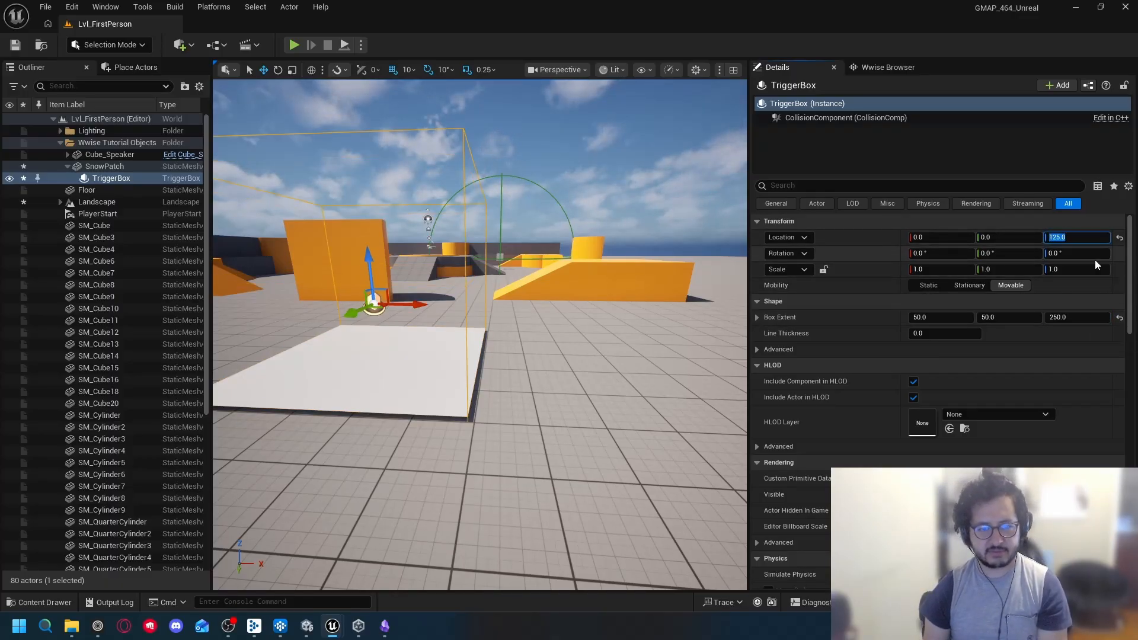
{"action": "left_click_drag", "start_coordinate": [504, 309], "coordinate": [462, 367]}
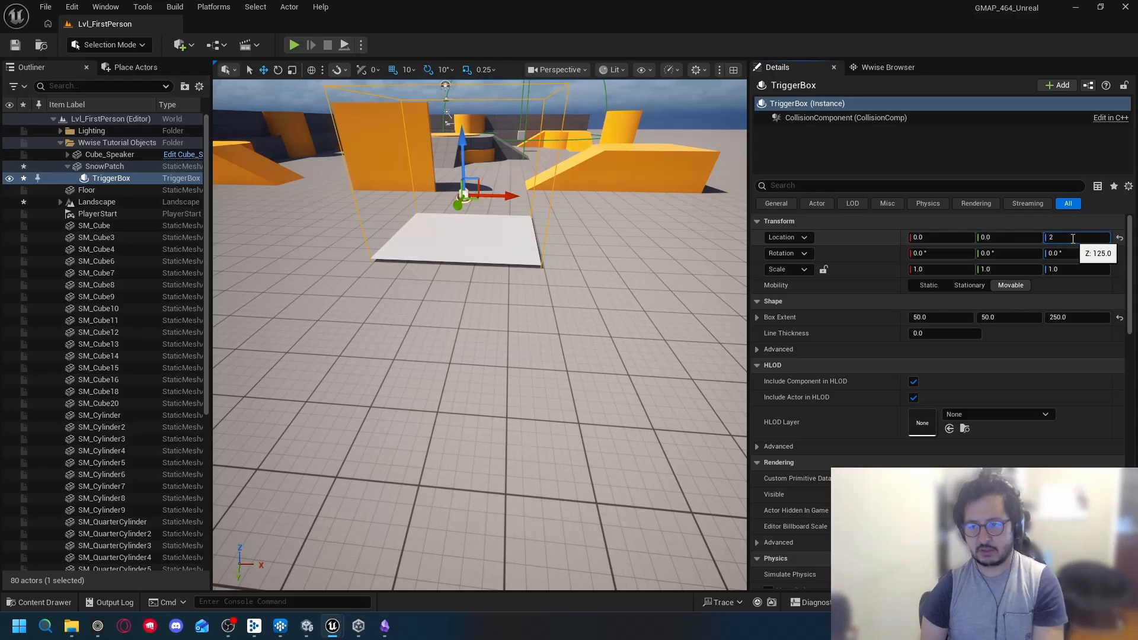
{"action": "key", "text": "Return"}
{"action": "left_click_drag", "start_coordinate": [474, 332], "coordinate": [483, 264]}
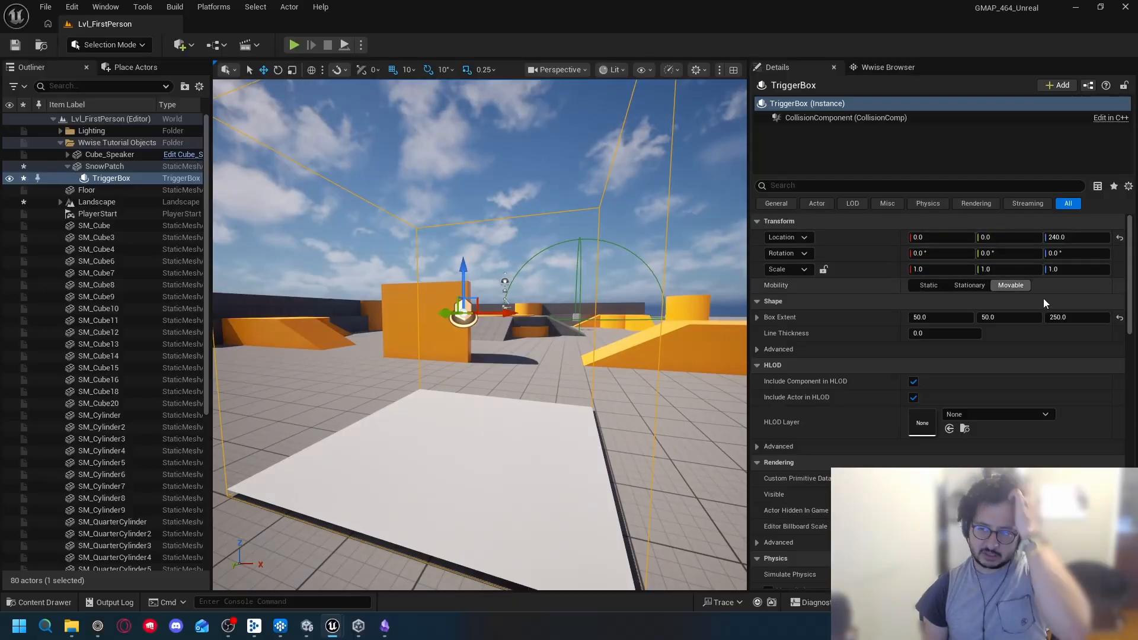
Step: Reduce the TriggerBox's Z box extent to 100
{"action": "left_click", "coordinate": [1079, 318]}
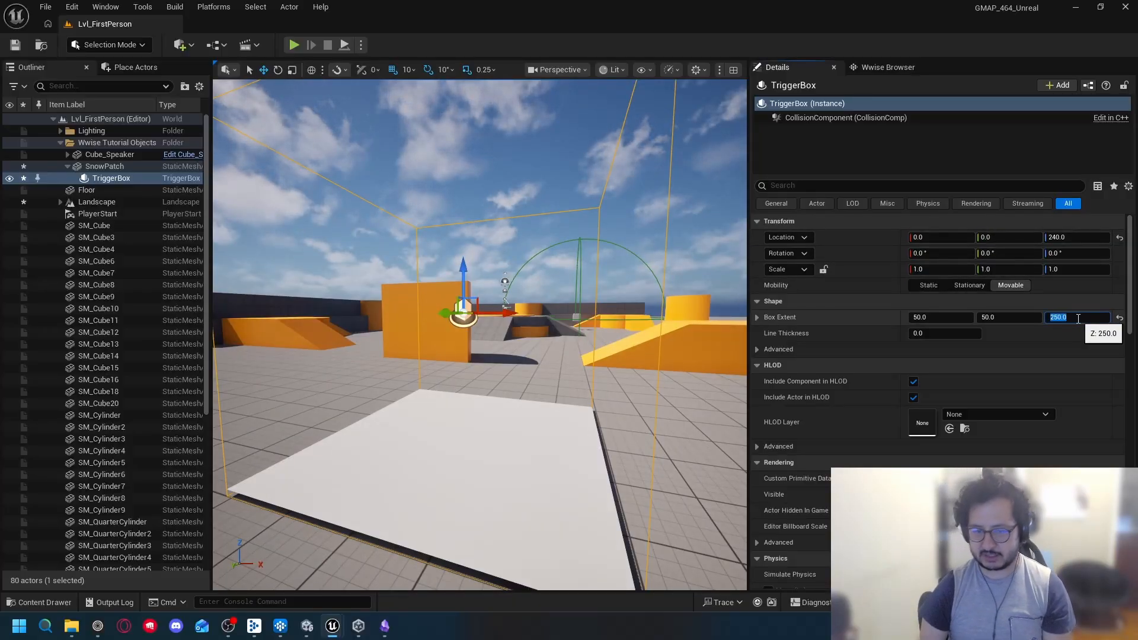
{"action": "type", "text": "100"}
{"action": "key", "text": "Return"}
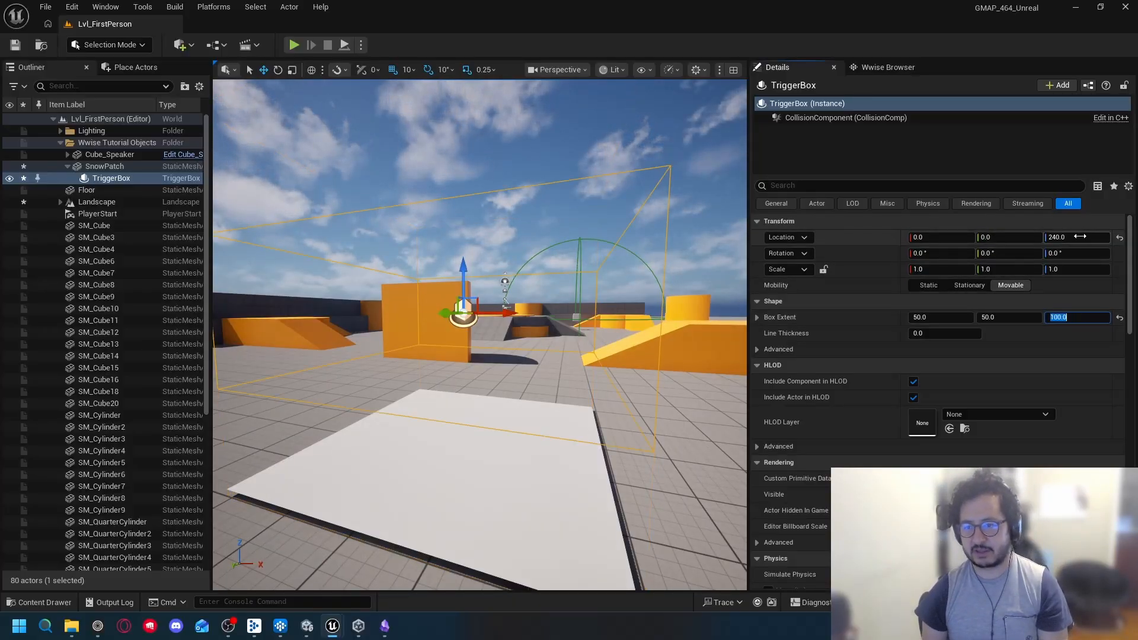
Step: Lower the TriggerBox to a Z location of 90
{"action": "type", "text": "90"}
{"action": "key", "text": "Return"}
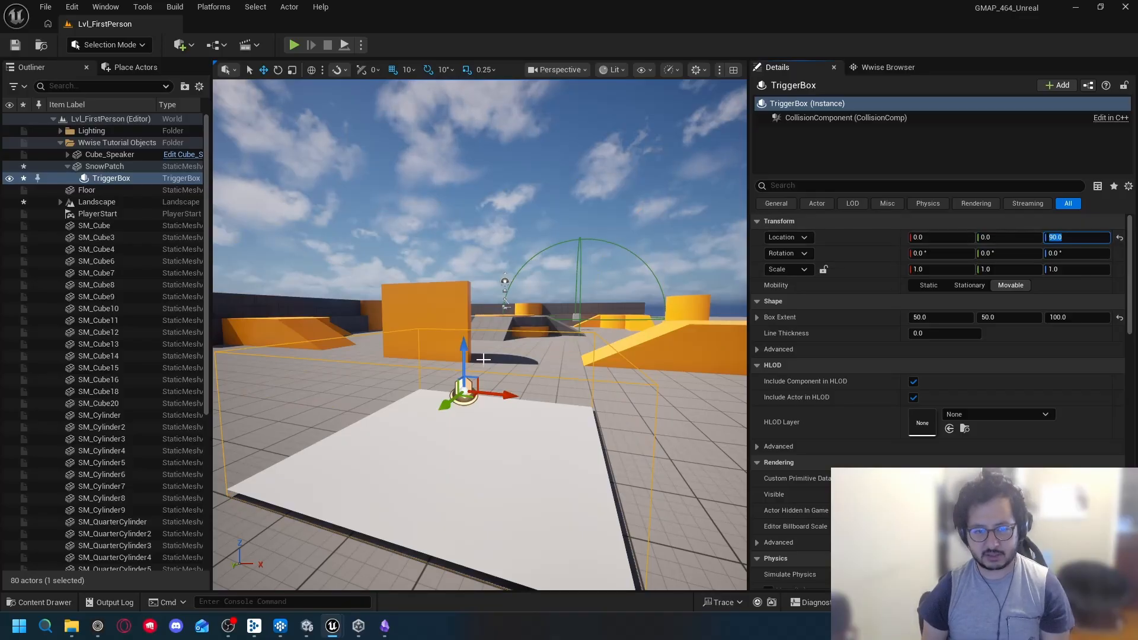
Step: Inspect the TriggerBox's height and coverage over the snow plane from several angles
{"action": "key", "text": "w"}
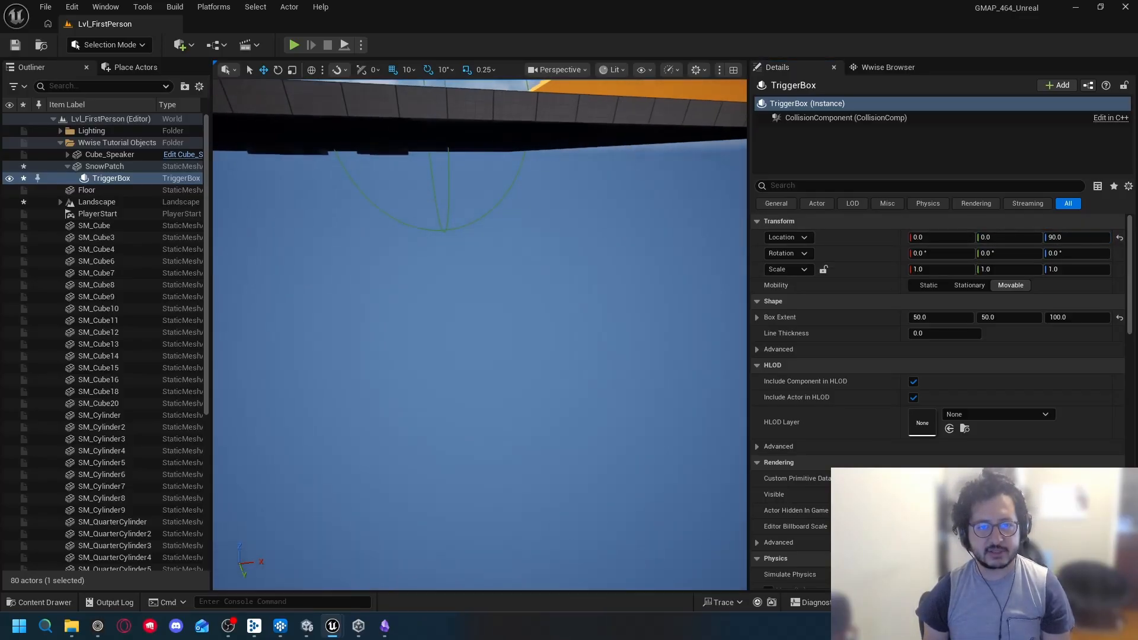
{"action": "key", "text": "s"}
{"action": "key", "text": "w"}
{"action": "key", "text": "d"}
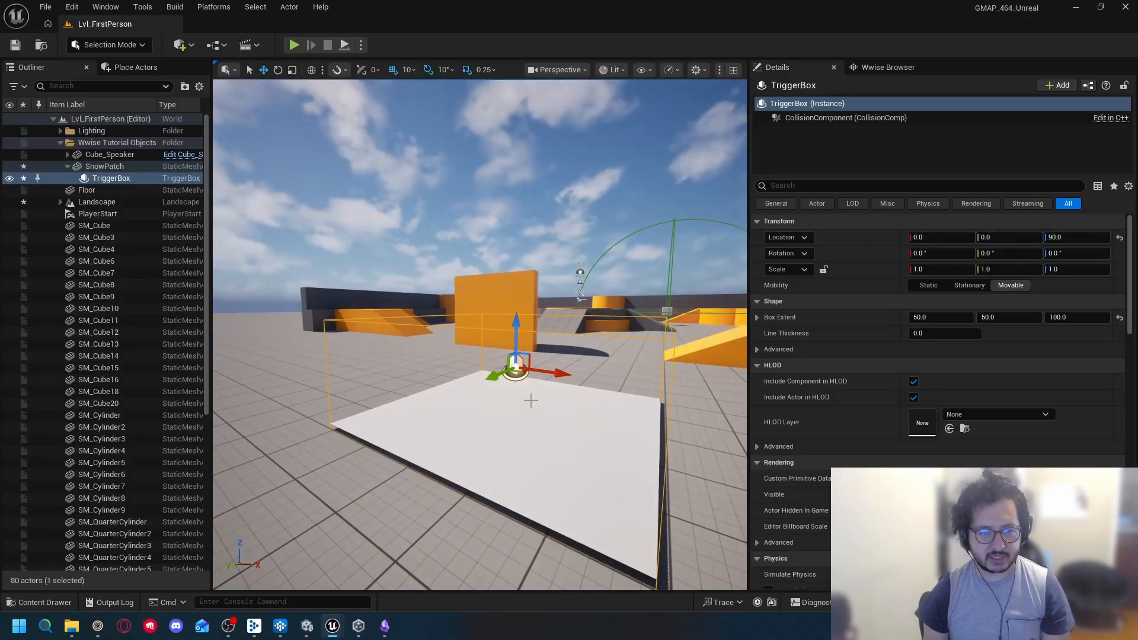
{"action": "key", "text": "d"}
{"action": "left_click_drag", "start_coordinate": [548, 331], "coordinate": [510, 331]}
{"action": "key", "text": "w"}
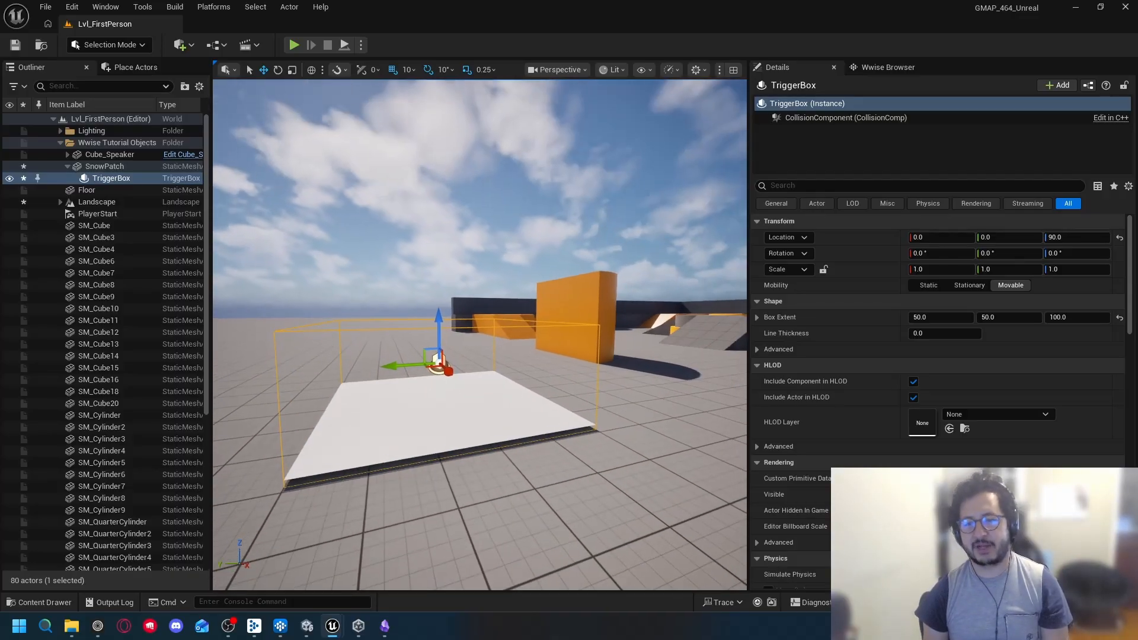
{"action": "key", "text": "a"}
{"action": "key", "text": "d"}
{"action": "key", "text": "s"}
{"action": "key", "text": "a"}
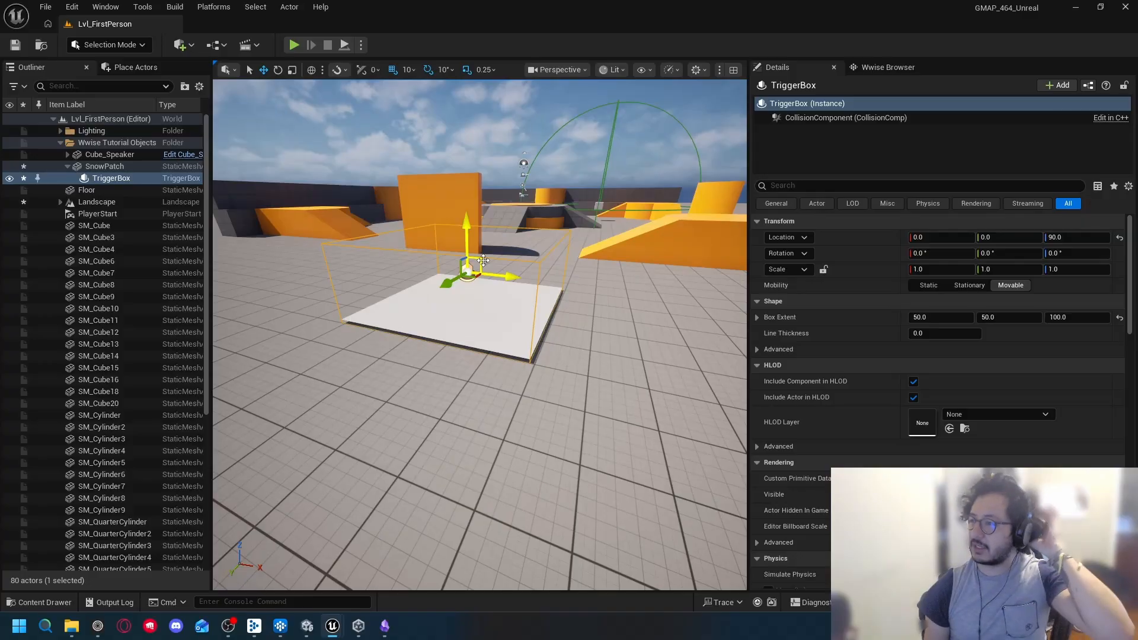
{"action": "left_click_drag", "start_coordinate": [483, 261], "coordinate": [499, 235]}
{"action": "key", "text": "w"}
{"action": "key", "text": "w"}
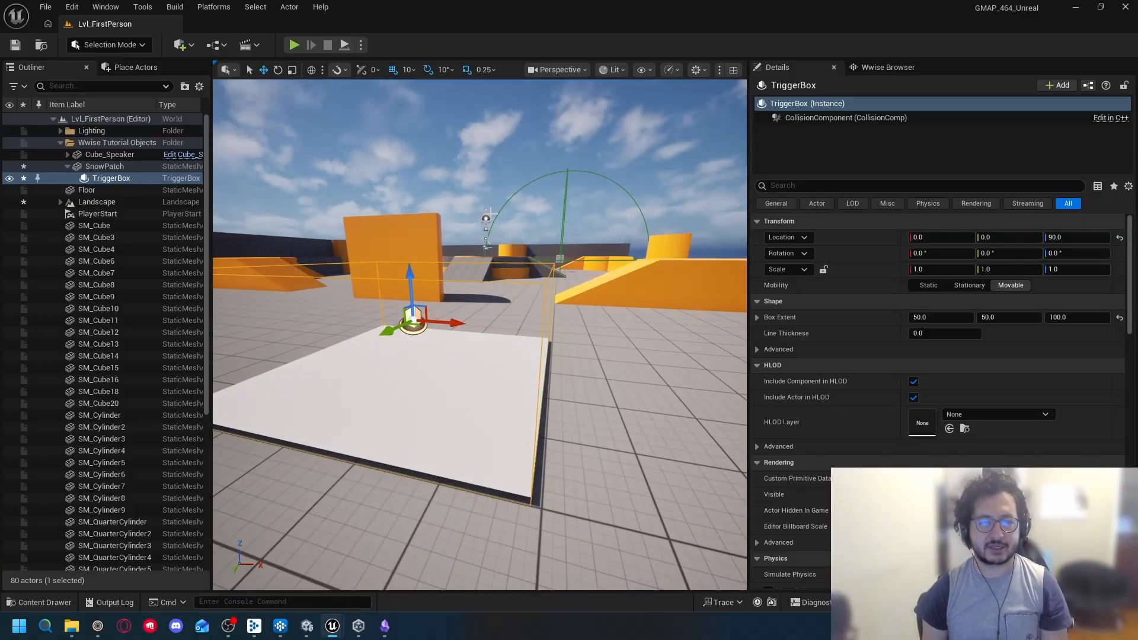
{"action": "key", "text": "w"}
{"action": "key", "text": "s"}
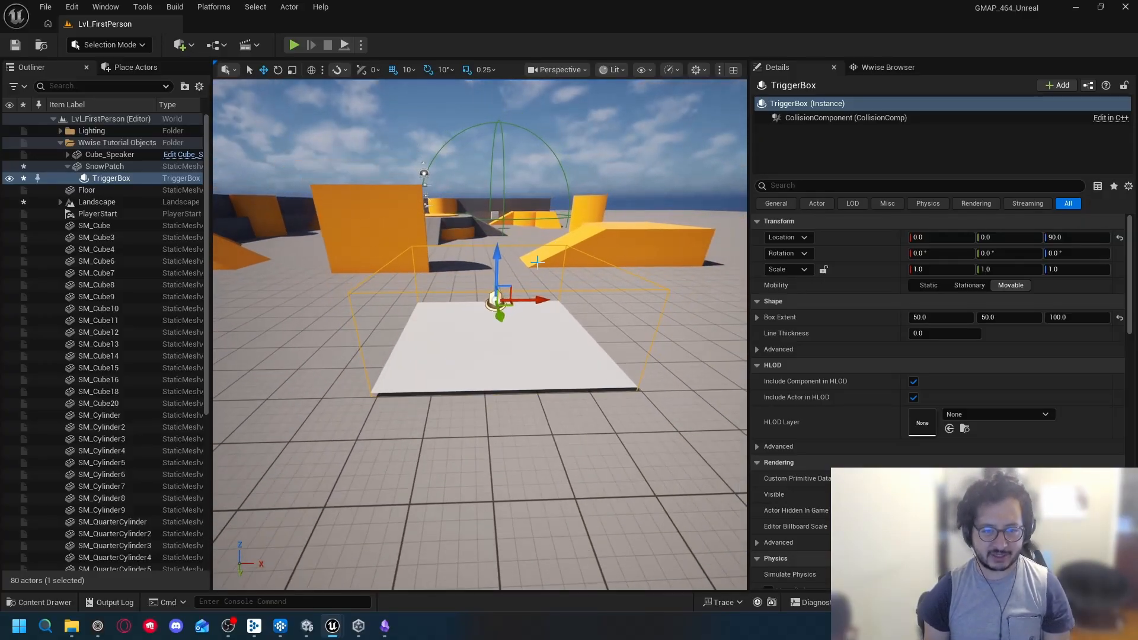
Step: Rename the TriggerBox as SnowTrigger, and select its parent SnowPatch
{"action": "left_click", "coordinate": [125, 179]}
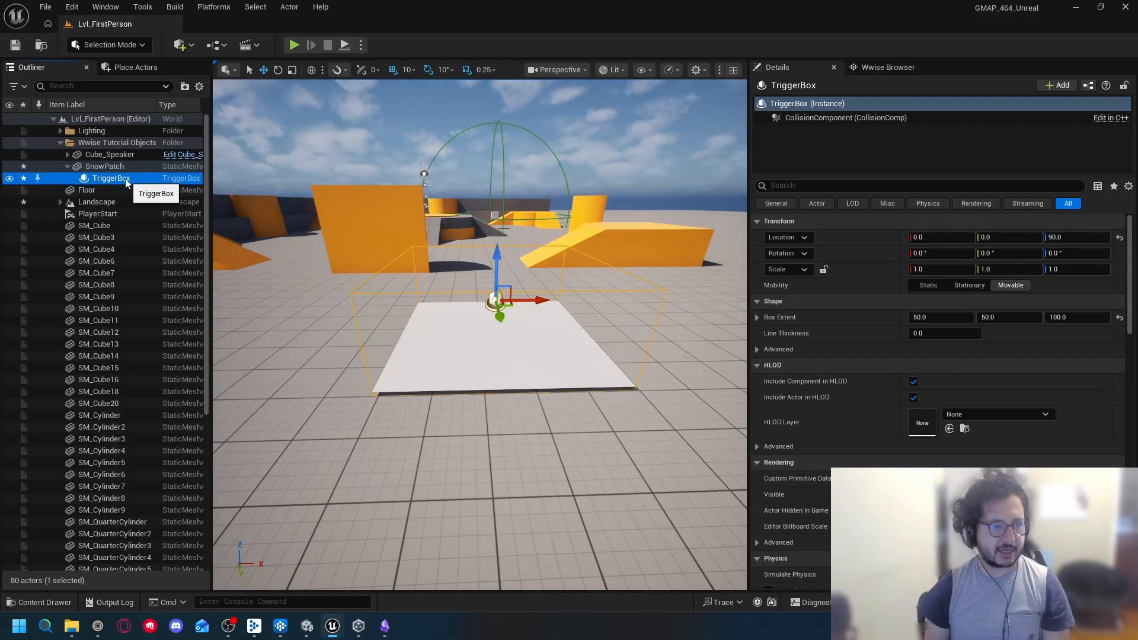
{"action": "left_click", "coordinate": [127, 179]}
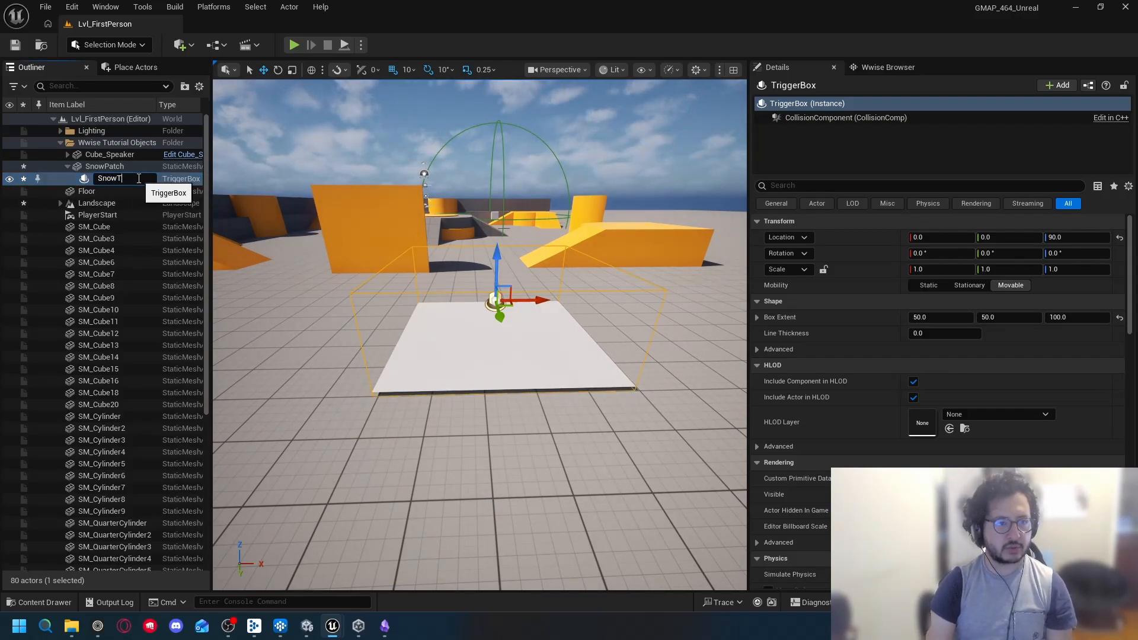
{"action": "type", "text": "SnowTrigger"}
{"action": "key", "text": "Return"}
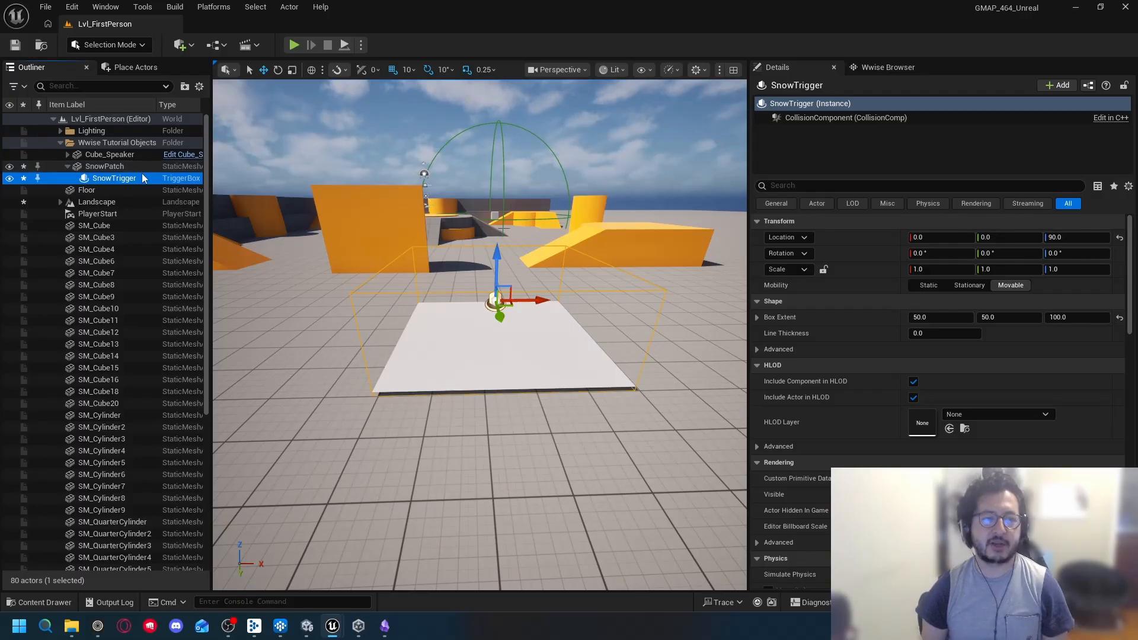
{"action": "left_click", "coordinate": [137, 168]}
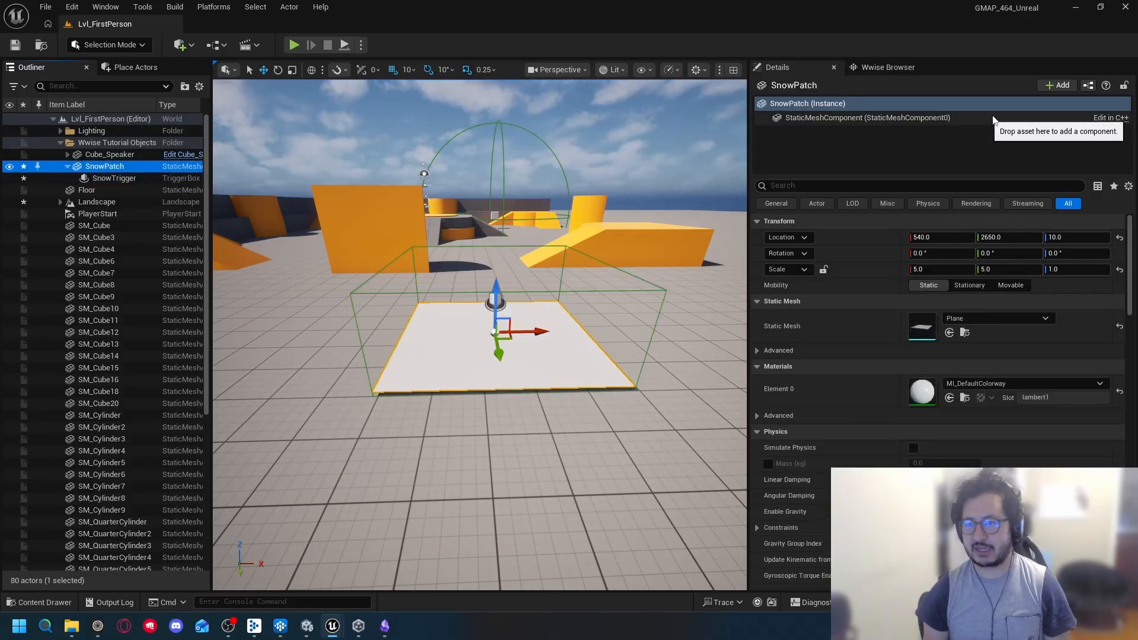
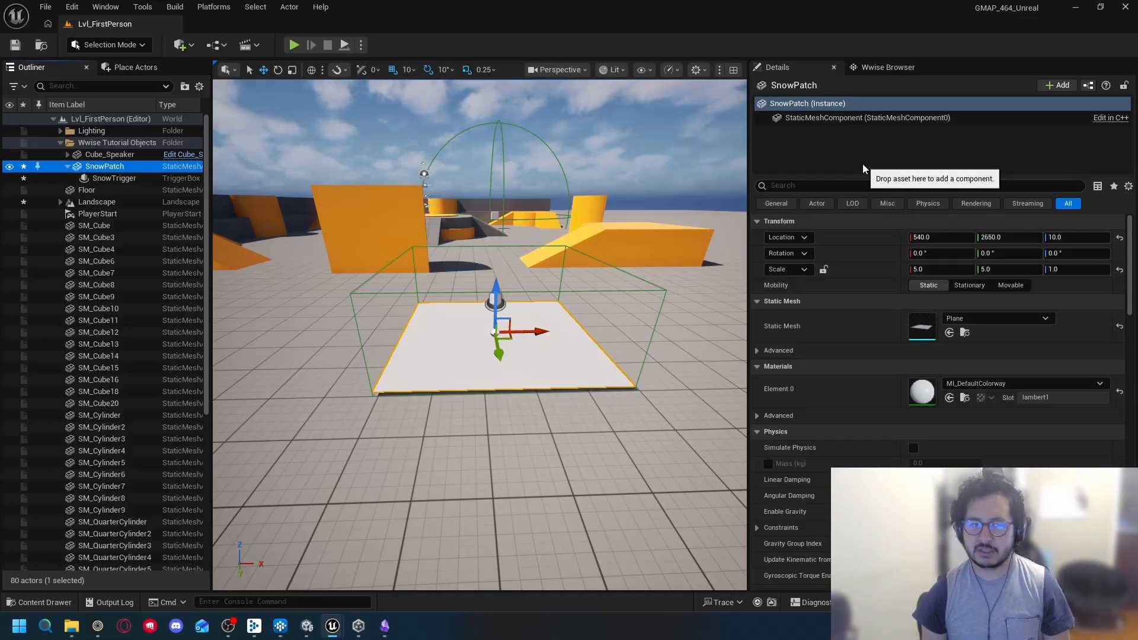
Step: Create a Blueprint class named SwitchController in the Content folder, using Actor as its parent class
{"action": "left_click", "coordinate": [62, 601]}
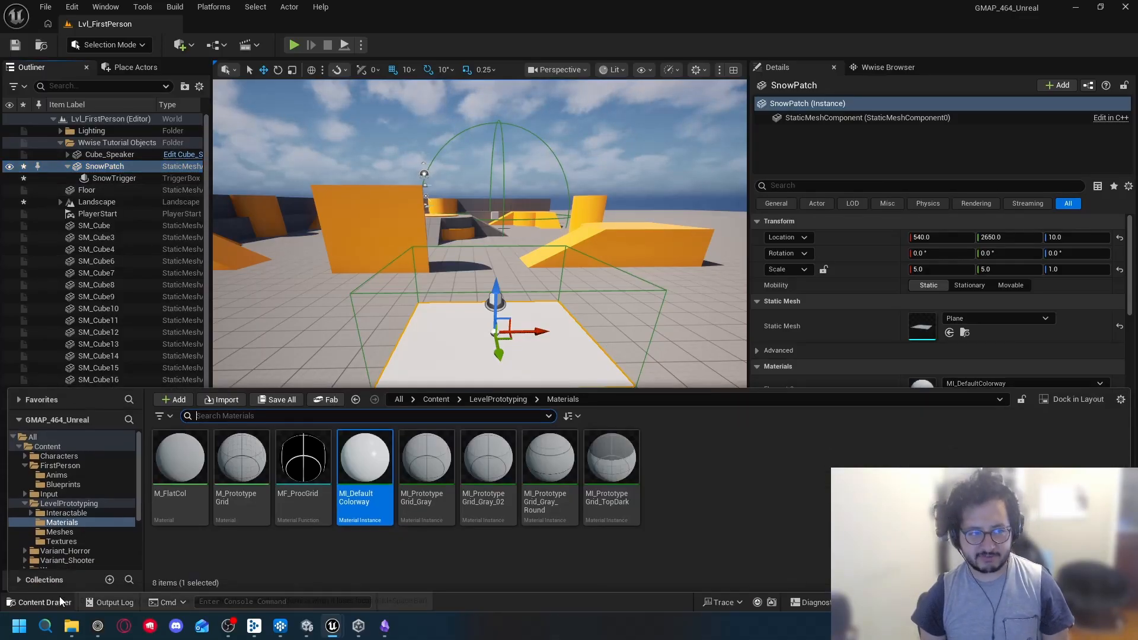
{"action": "left_click", "coordinate": [437, 401]}
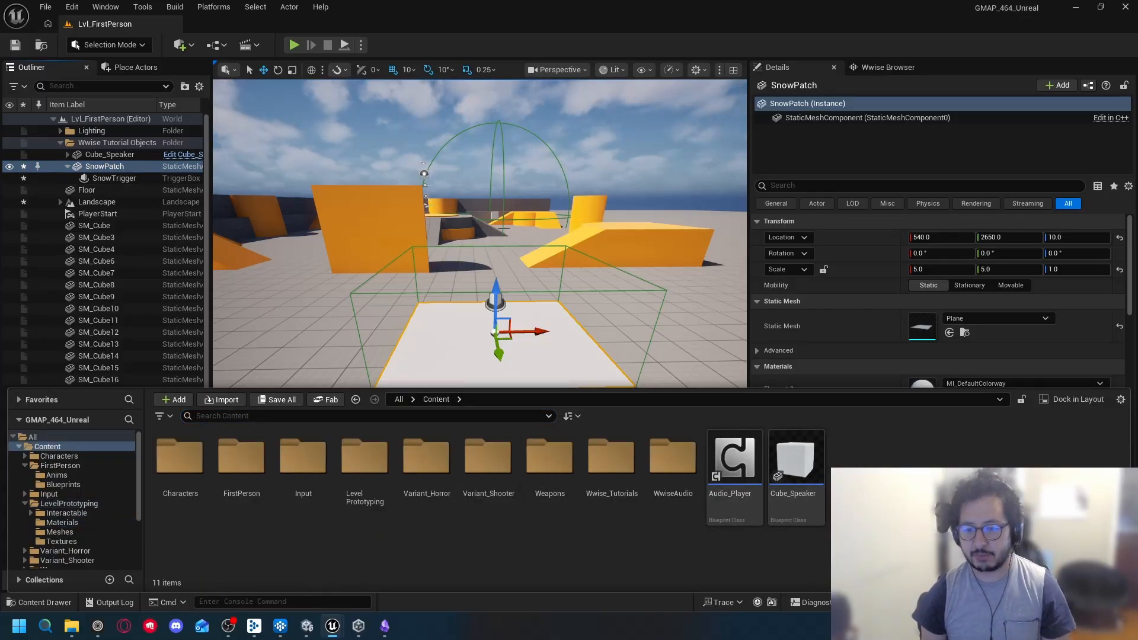
{"action": "right_click", "coordinate": [863, 551]}
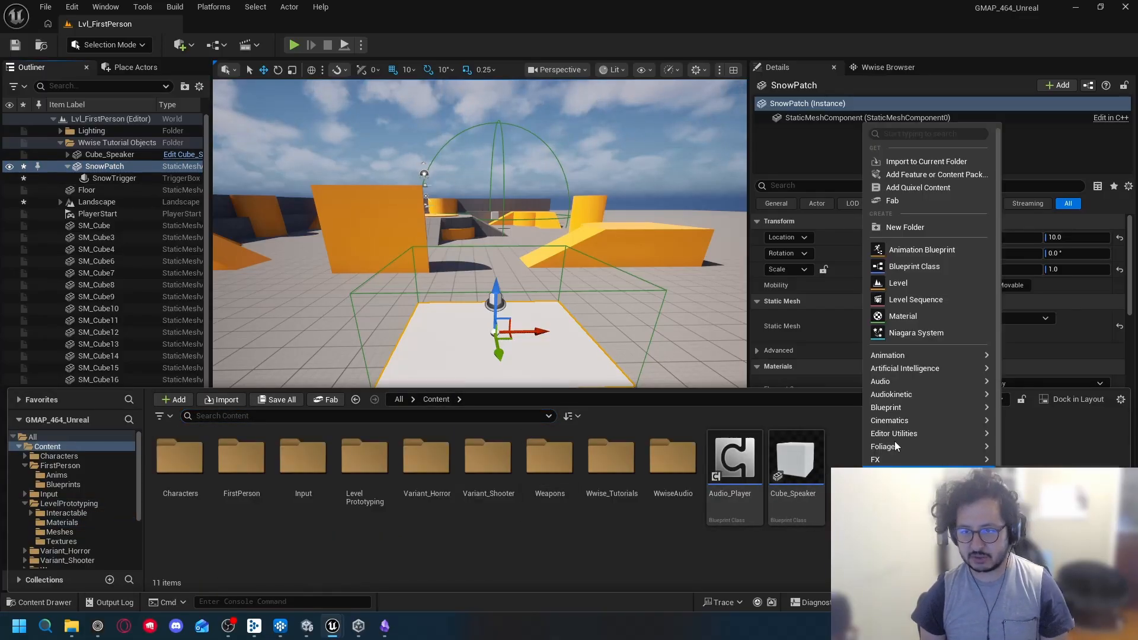
{"action": "left_click", "coordinate": [928, 268]}
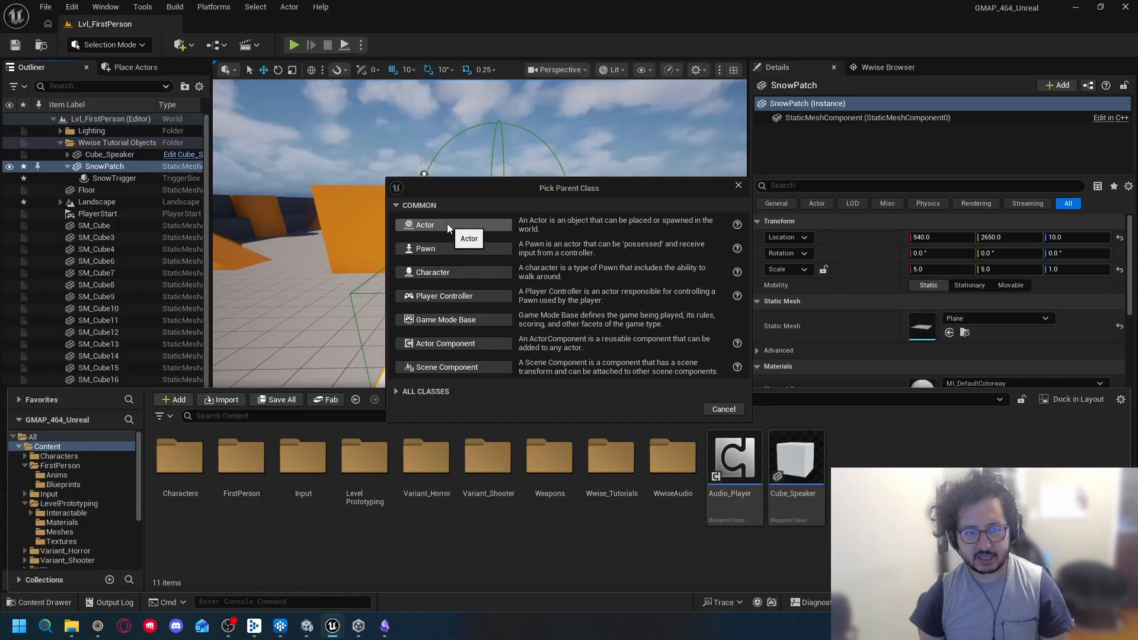
{"action": "left_click", "coordinate": [447, 224]}
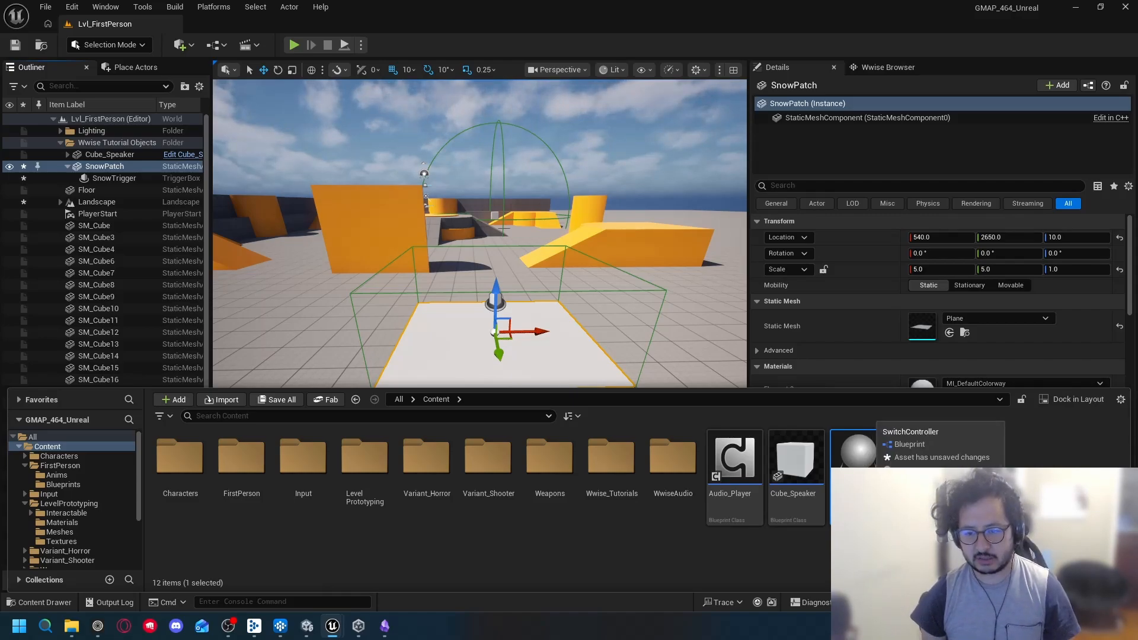
{"action": "right_click", "coordinate": [859, 486]}
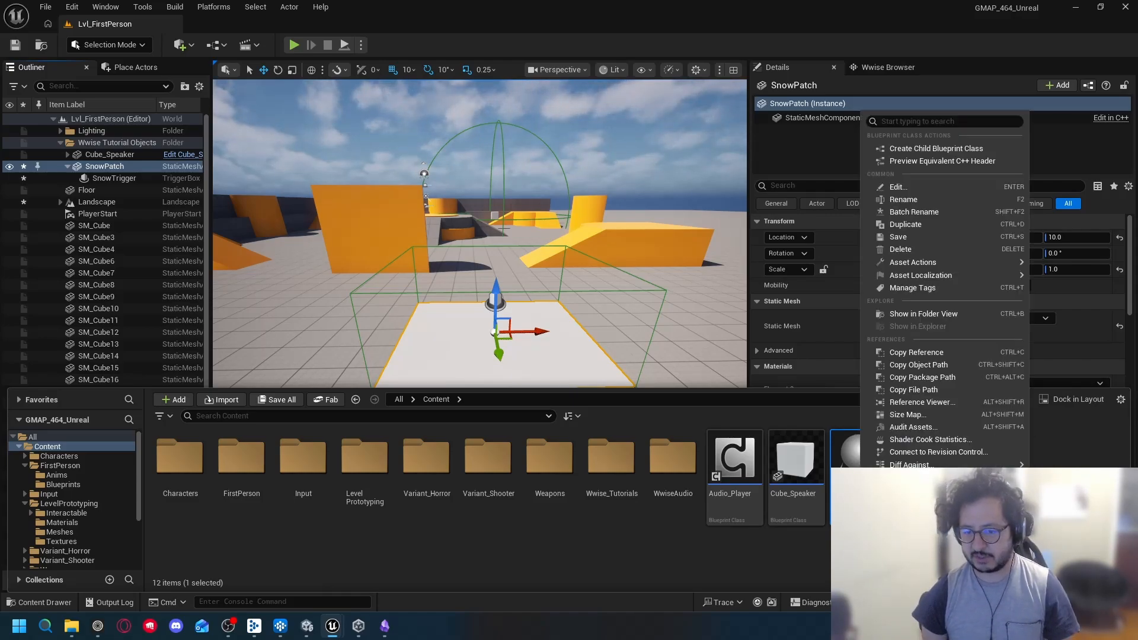
{"action": "left_click", "coordinate": [1056, 498]}
Step: Open SwitchController's event graph and delete the default BeginPlay, ActorBeginOverlap and Tick event nodes
{"action": "double_click", "coordinate": [856, 466]}
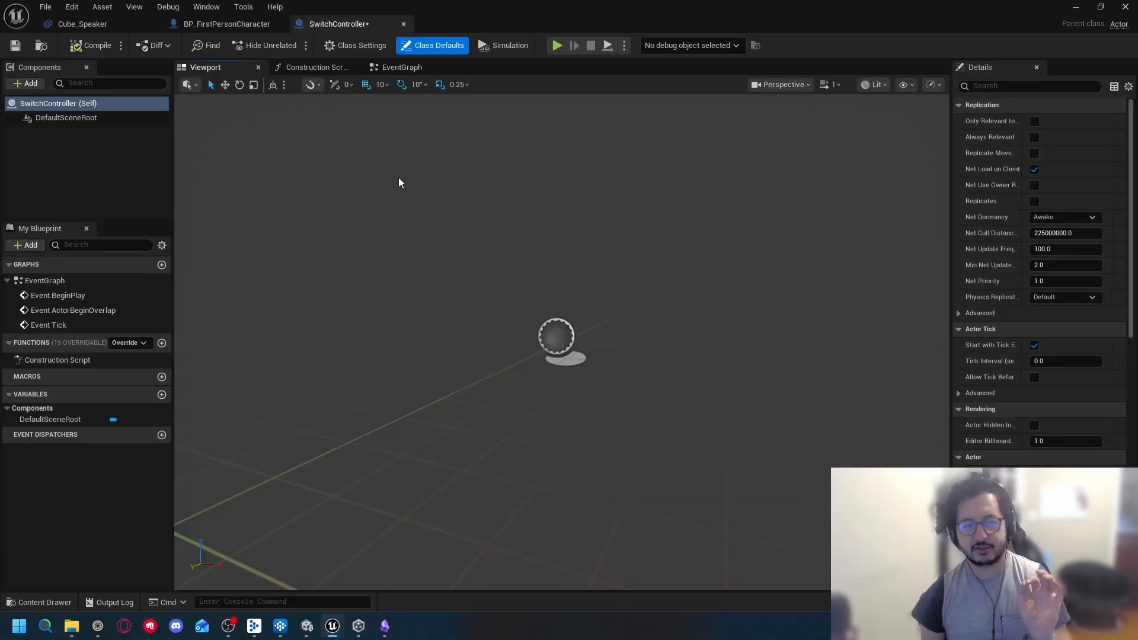
{"action": "left_click", "coordinate": [393, 69]}
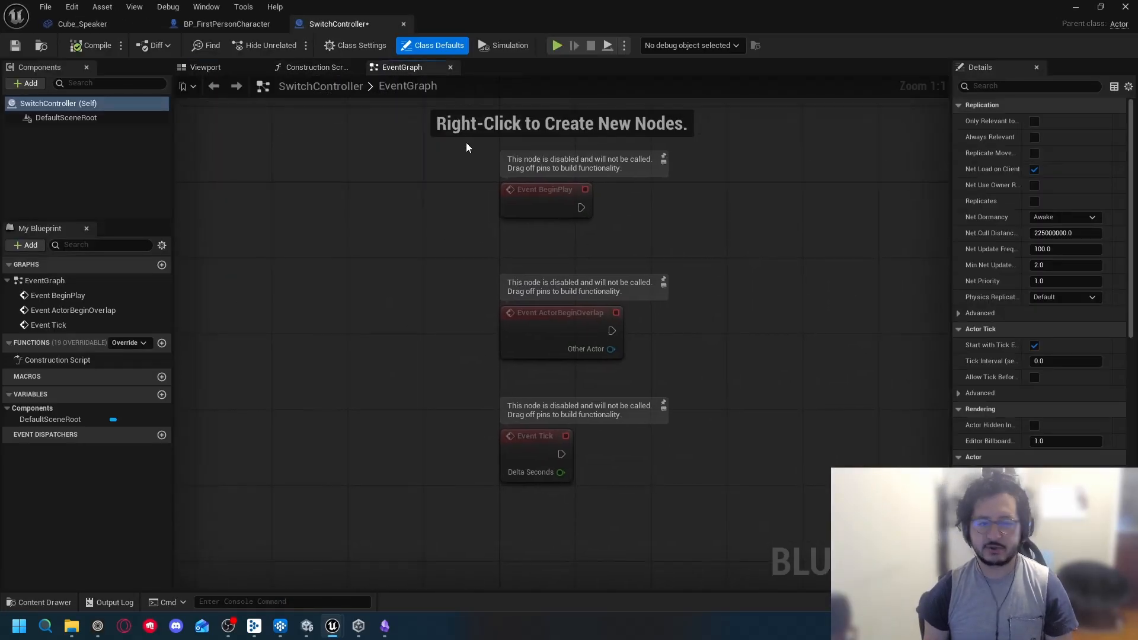
{"action": "left_click_drag", "start_coordinate": [735, 498], "coordinate": [436, 129]}
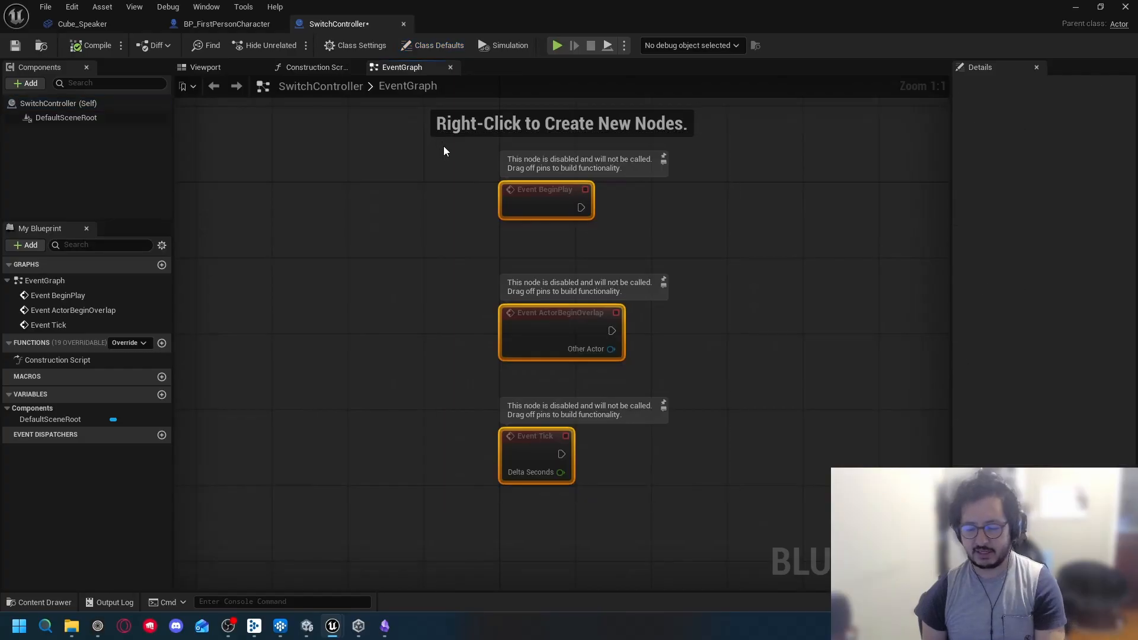
{"action": "key", "text": "Delete"}
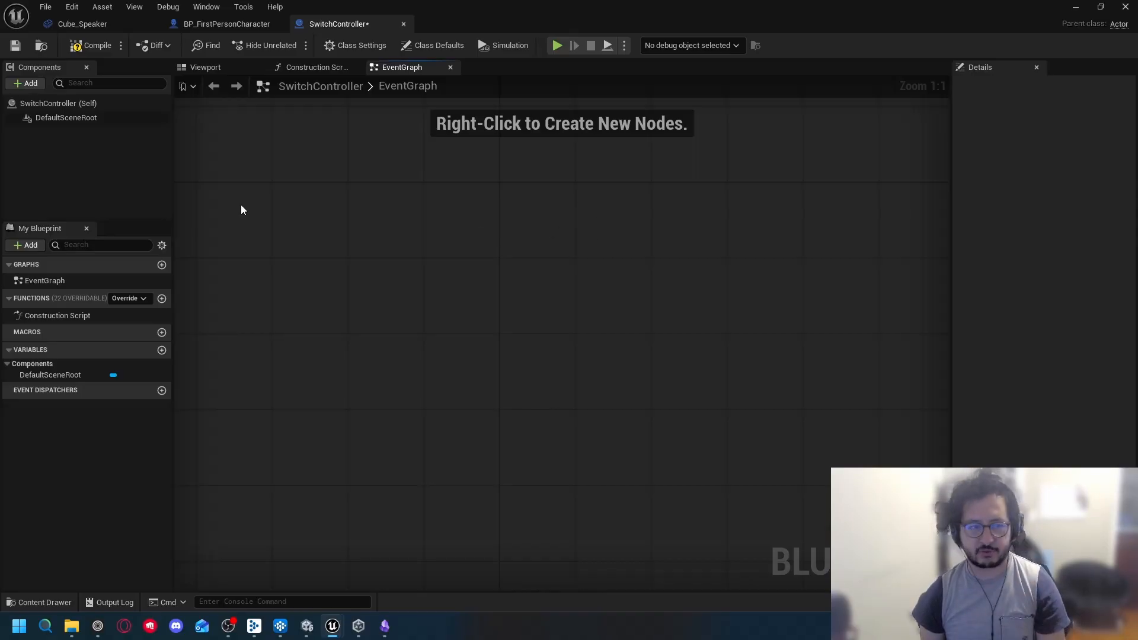
{"action": "left_click", "coordinate": [90, 45]}
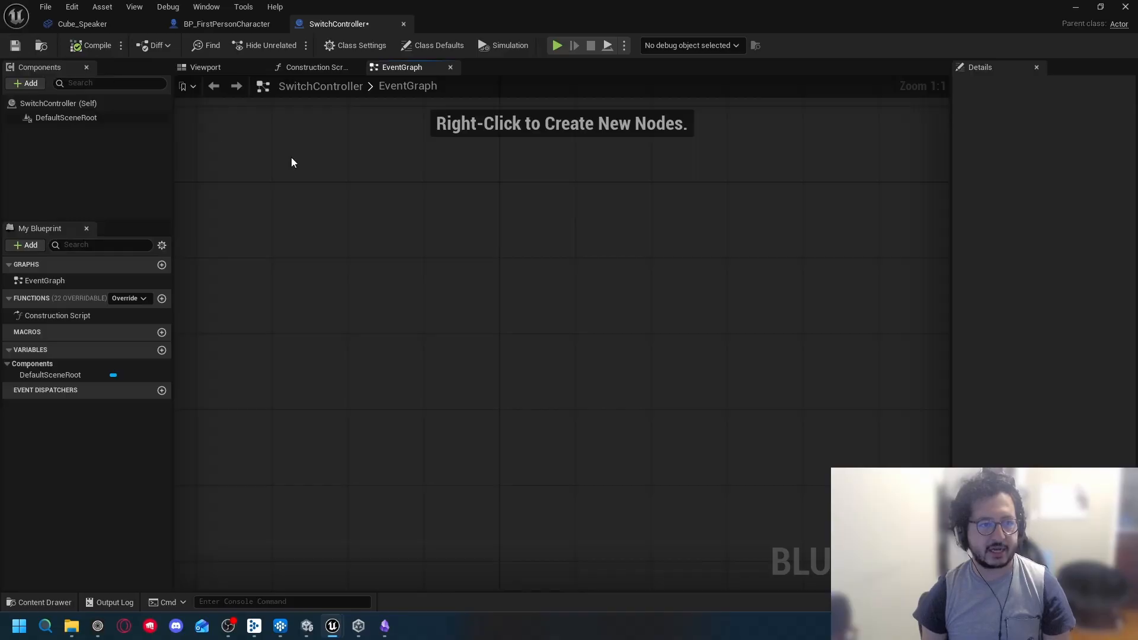
Step: Search the available graph actions for a switch trigger node
{"action": "right_click", "coordinate": [437, 217]}
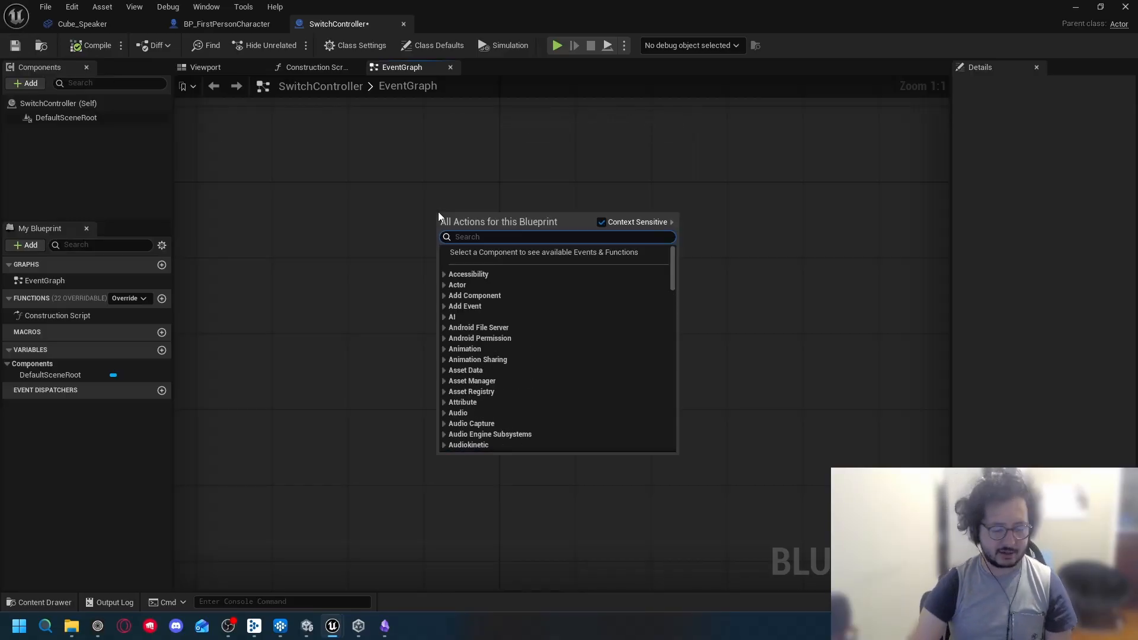
{"action": "type", "text": "switch"}
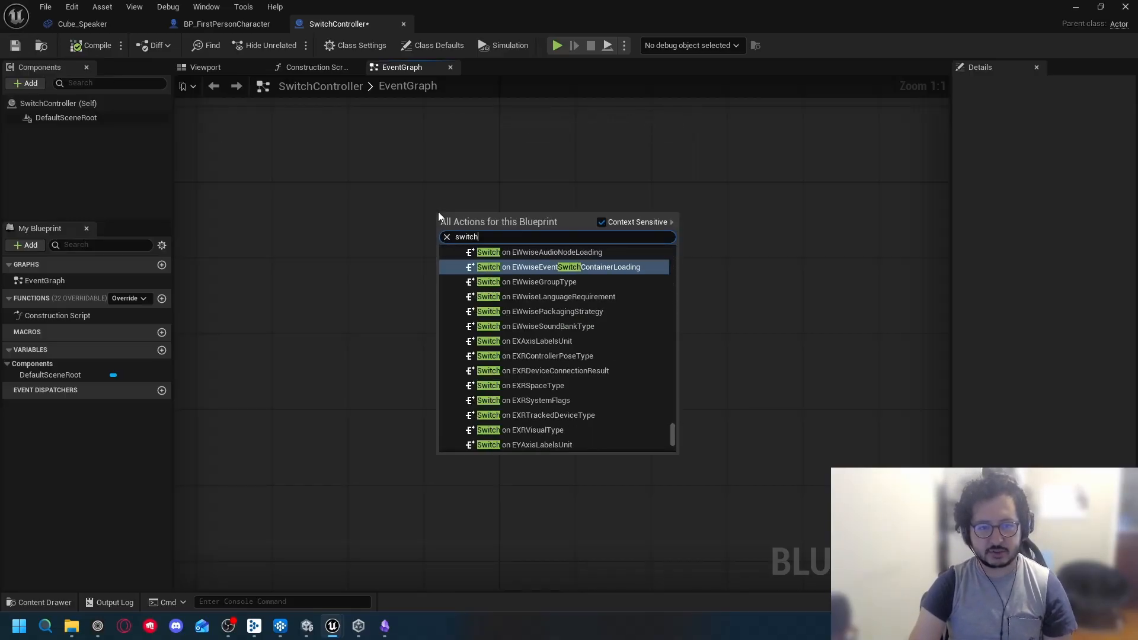
{"action": "type", "text": " trigge"}
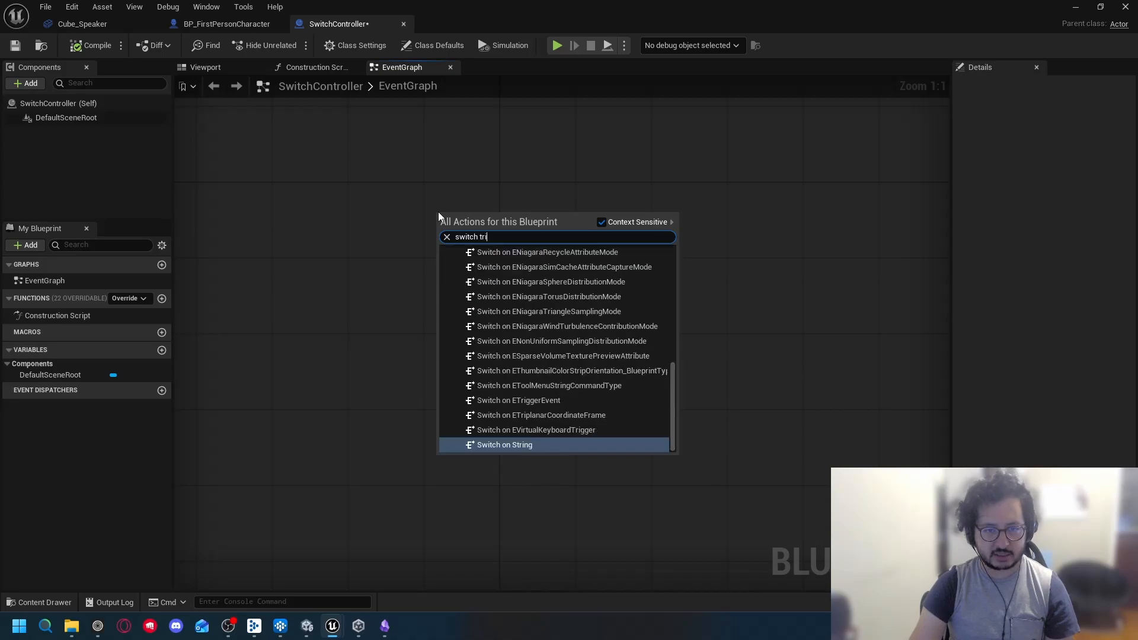
{"action": "key", "text": "BackSpace"}
{"action": "key", "text": "BackSpace"}
{"action": "key", "text": "BackSpace"}
{"action": "key", "text": "BackSpace"}
{"action": "key", "text": "BackSpace"}
{"action": "key", "text": "BackSpace"}
{"action": "key", "text": "BackSpace"}
{"action": "key", "text": "BackSpace"}
{"action": "key", "text": "BackSpace"}
{"action": "key", "text": "BackSpace"}
{"action": "key", "text": "BackSpace"}
{"action": "key", "text": "BackSpace"}
{"action": "key", "text": "BackSpace"}
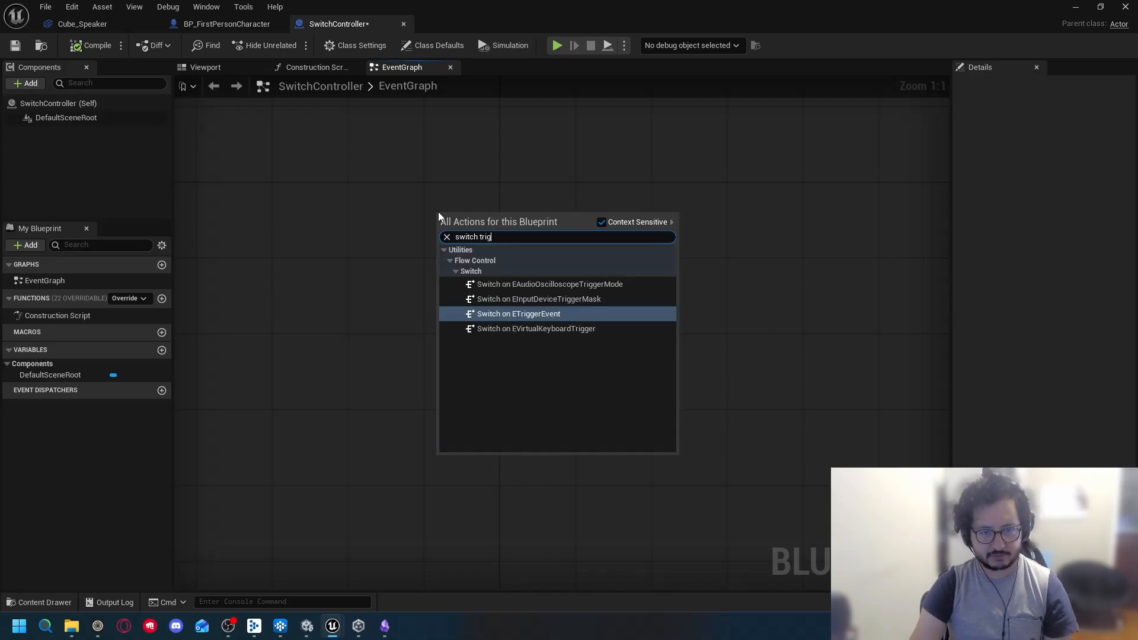
Step: Search the graph actions for "ak switch" and "akswitch" nodes
{"action": "type", "text": "ak"}
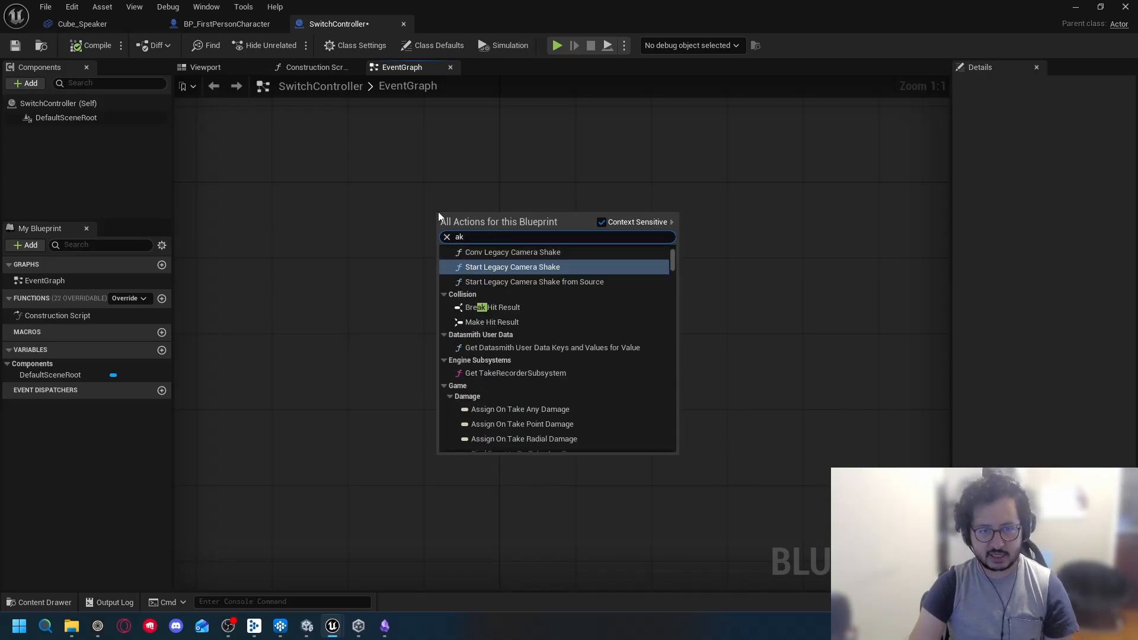
{"action": "type", "text": " switch"}
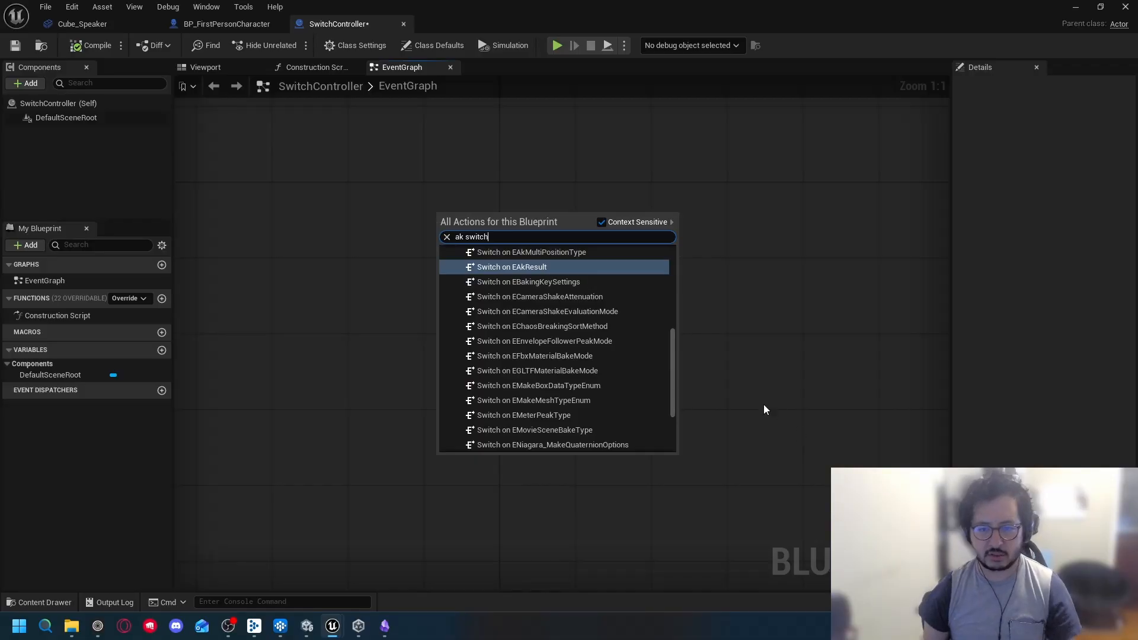
{"action": "left_click_drag", "start_coordinate": [672, 382], "coordinate": [646, 279]}
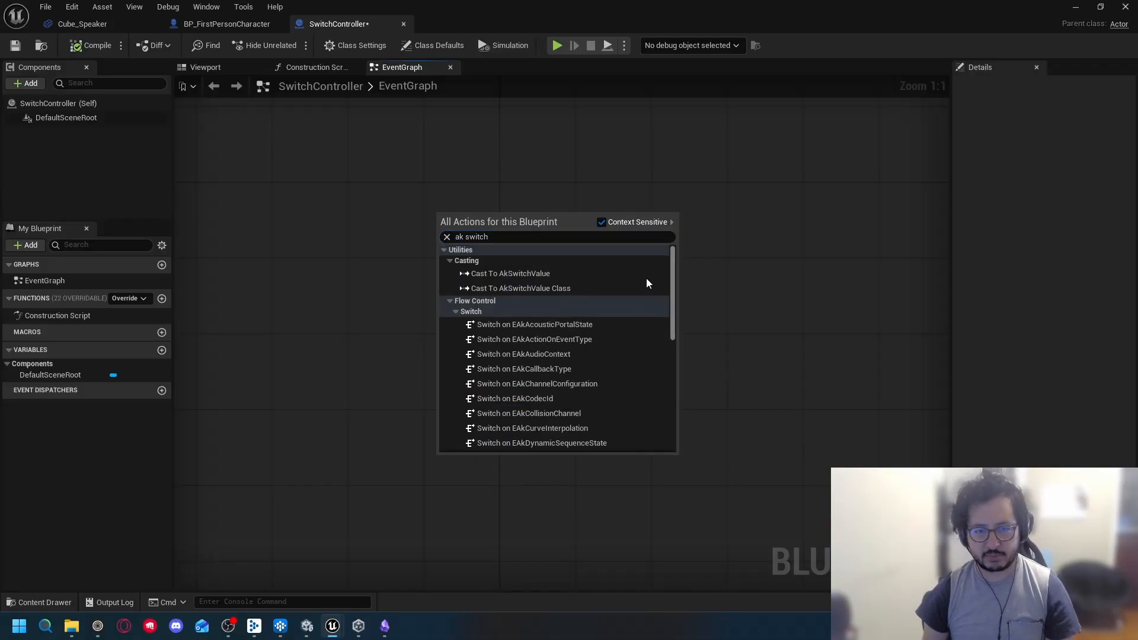
{"action": "left_click", "coordinate": [463, 237]}
{"action": "key", "text": "BackSpace"}
{"action": "key", "text": "BackSpace"}
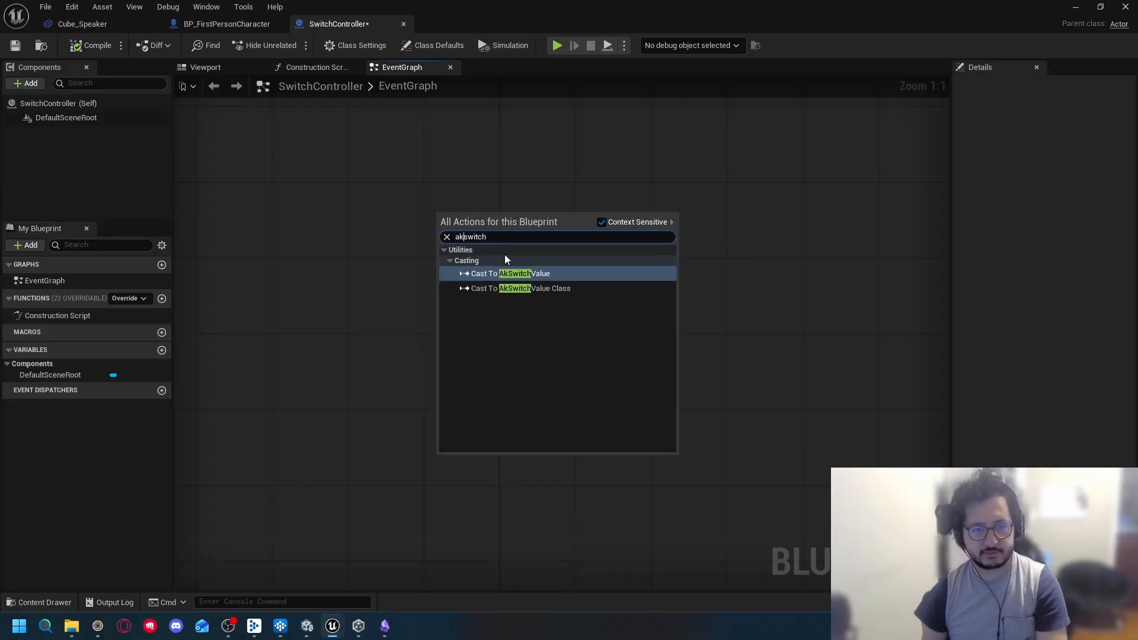
Step: Search the graph actions for "switch", add a Set Switch node, and move it farther right in the event graph
{"action": "key", "text": "BackSpace"}
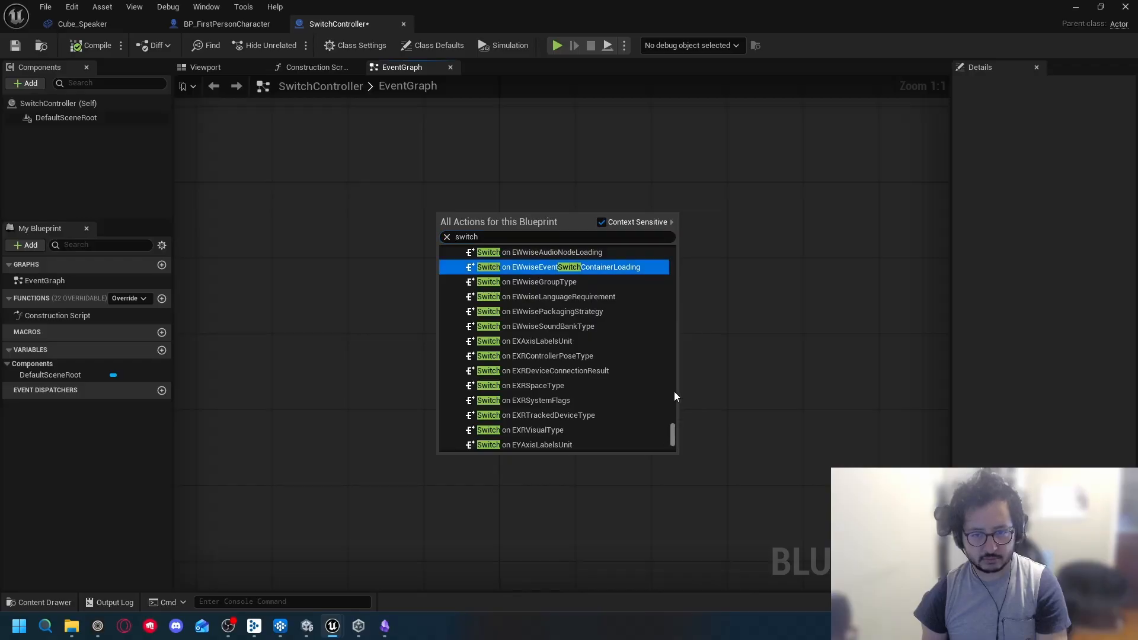
{"action": "left_click_drag", "start_coordinate": [674, 391], "coordinate": [675, 233]}
{"action": "left_click", "coordinate": [531, 271]}
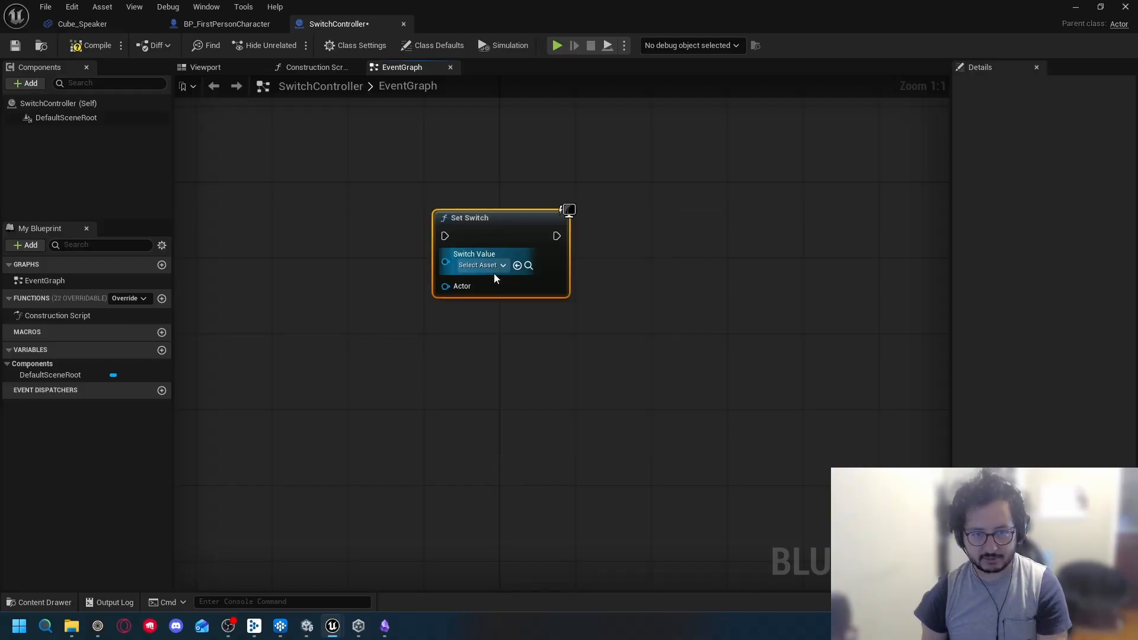
{"action": "left_click_drag", "start_coordinate": [490, 221], "coordinate": [660, 211]}
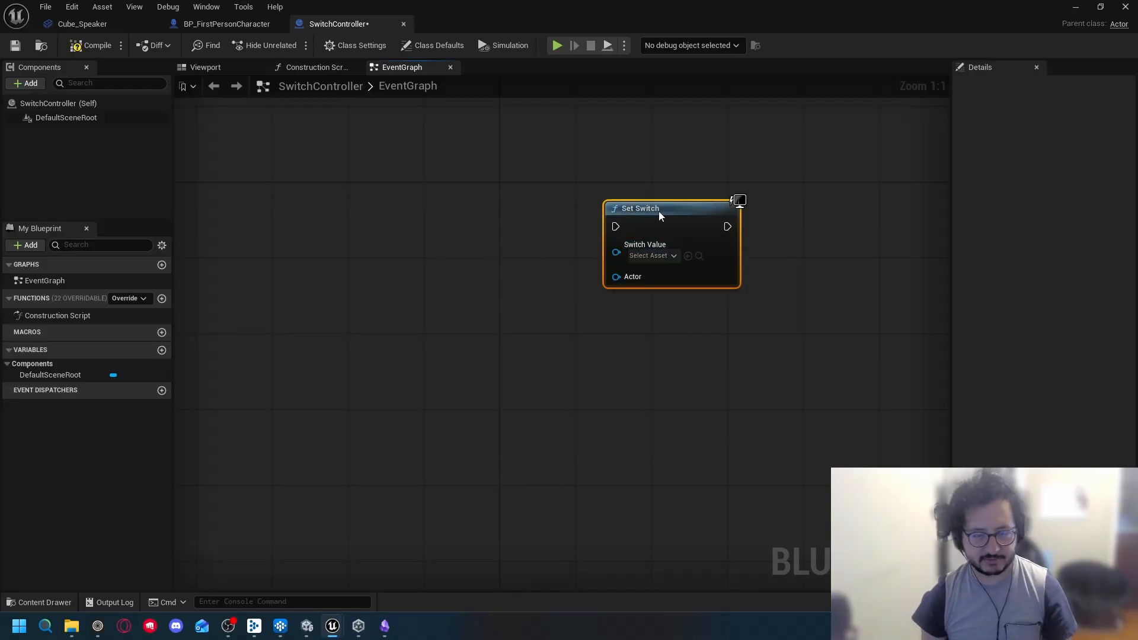
Step: Check the asset choices for the Set Switch node's Switch Value, and return to the level editor
{"action": "left_click", "coordinate": [669, 256]}
{"action": "left_click", "coordinate": [650, 258]}
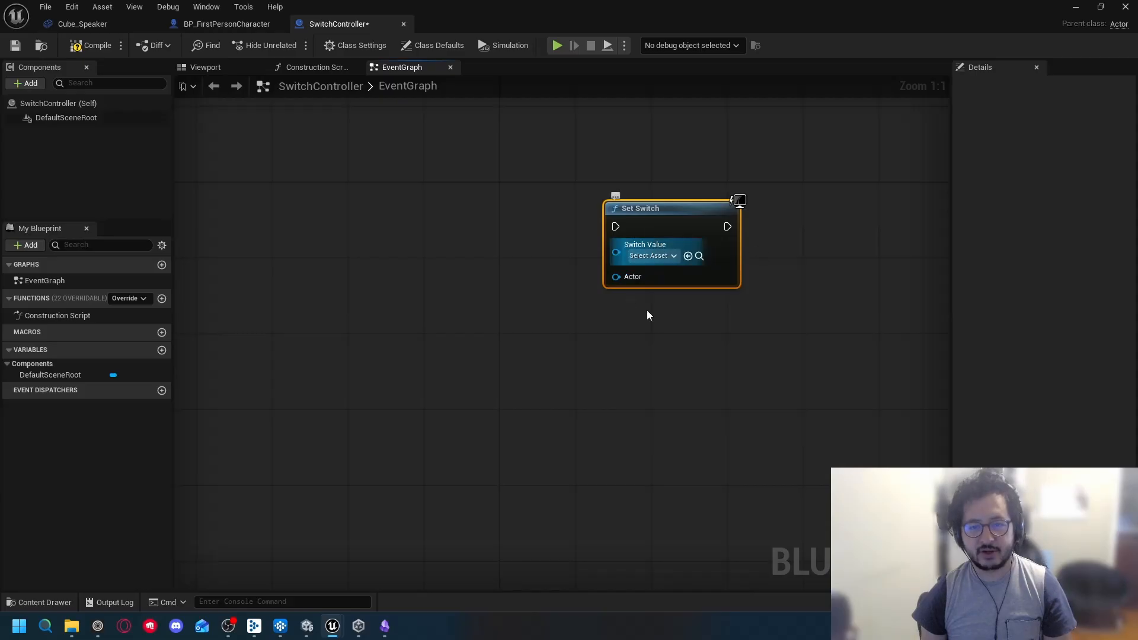
{"action": "left_click", "coordinate": [1075, 7]}
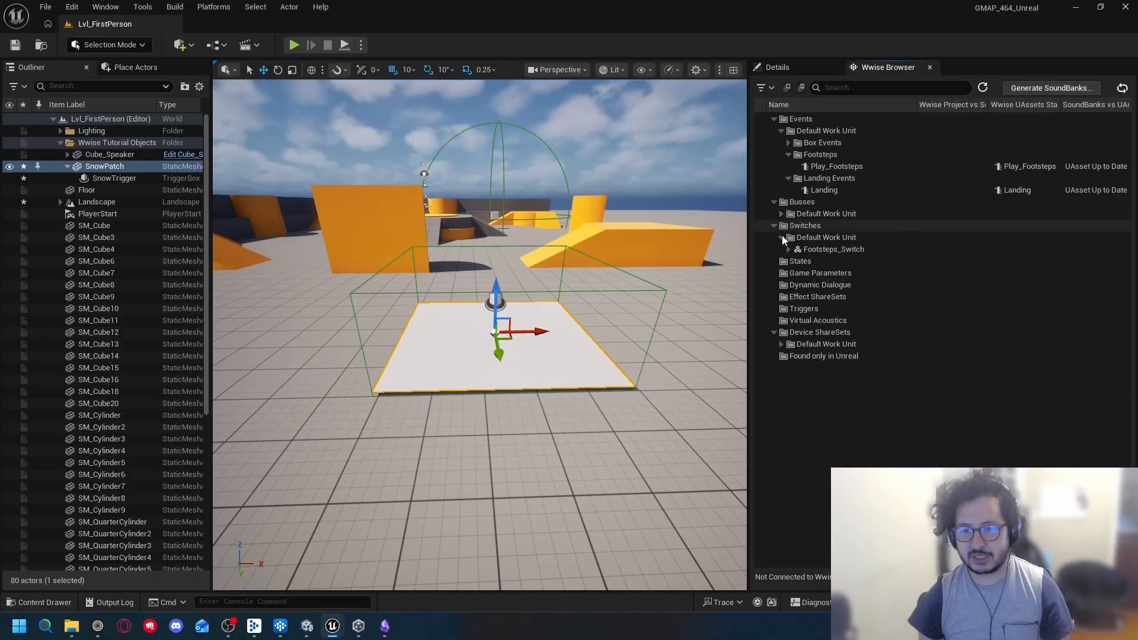
Step: Expand the Footsteps_Switch group and reconcile the missing Unreal assets for its Dirt and Snow switches
{"action": "left_click", "coordinate": [783, 251]}
{"action": "left_click", "coordinate": [788, 250]}
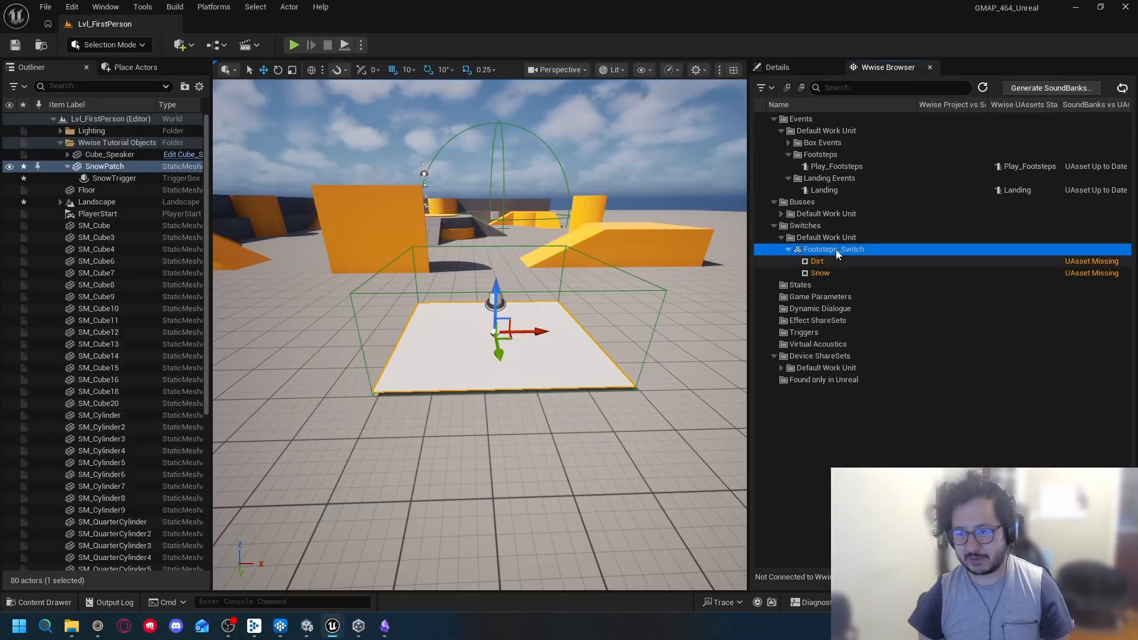
{"action": "left_click", "coordinate": [1123, 89]}
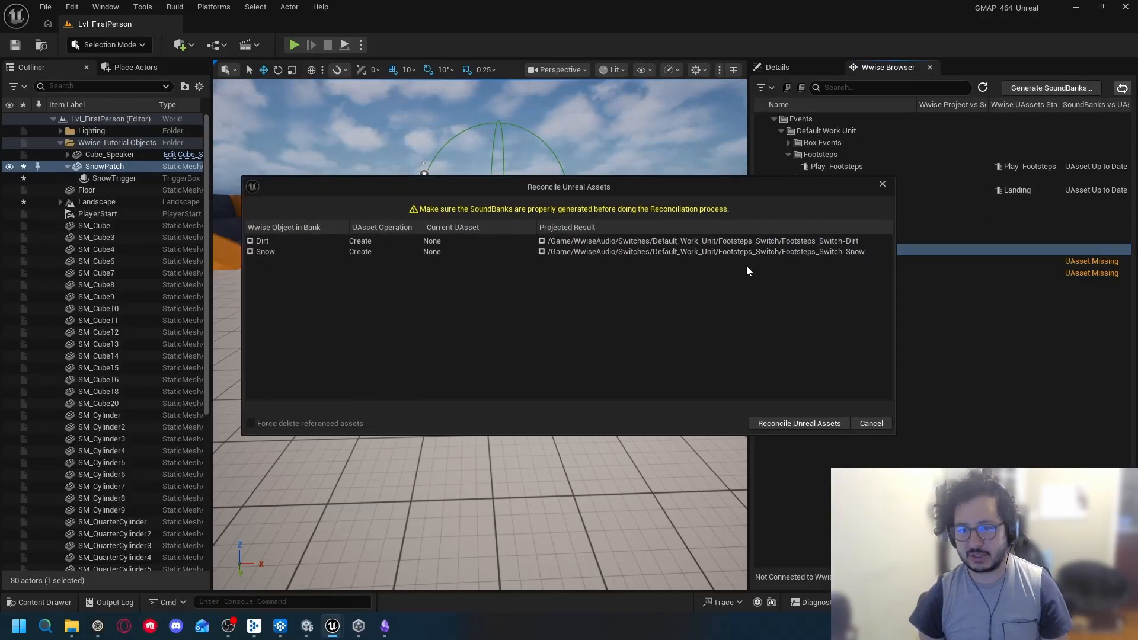
{"action": "left_click", "coordinate": [802, 423]}
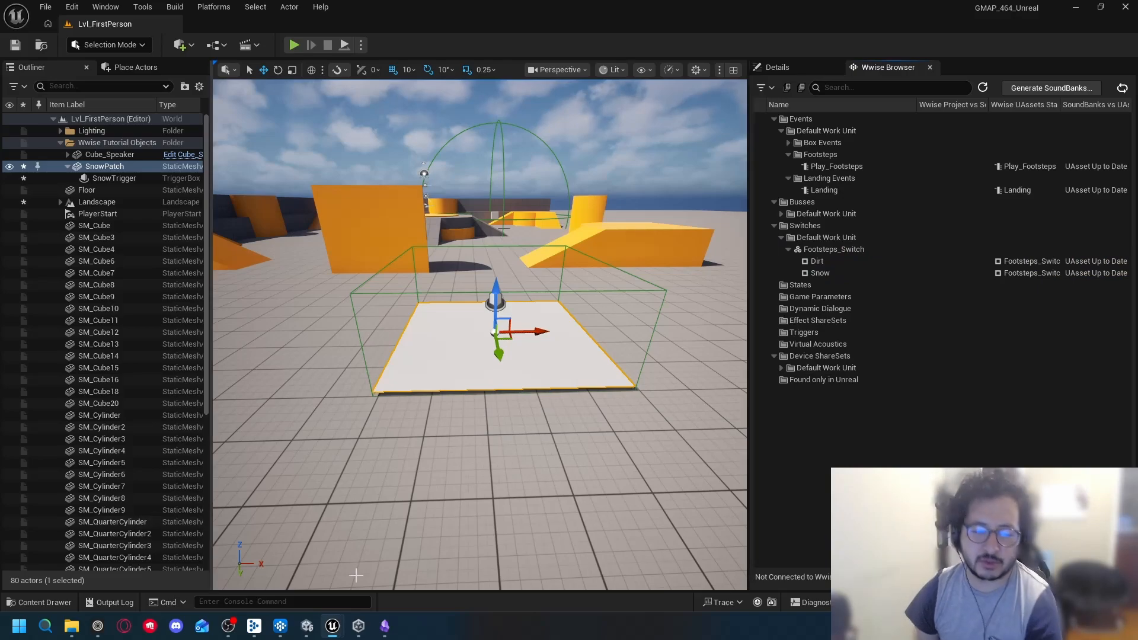
Step: Go to the SwitchController blueprint and check which assets are available as the Set Switch node's Switch Value
{"action": "mouse_move", "coordinate": [334, 627]}
{"action": "left_click", "coordinate": [383, 566]}
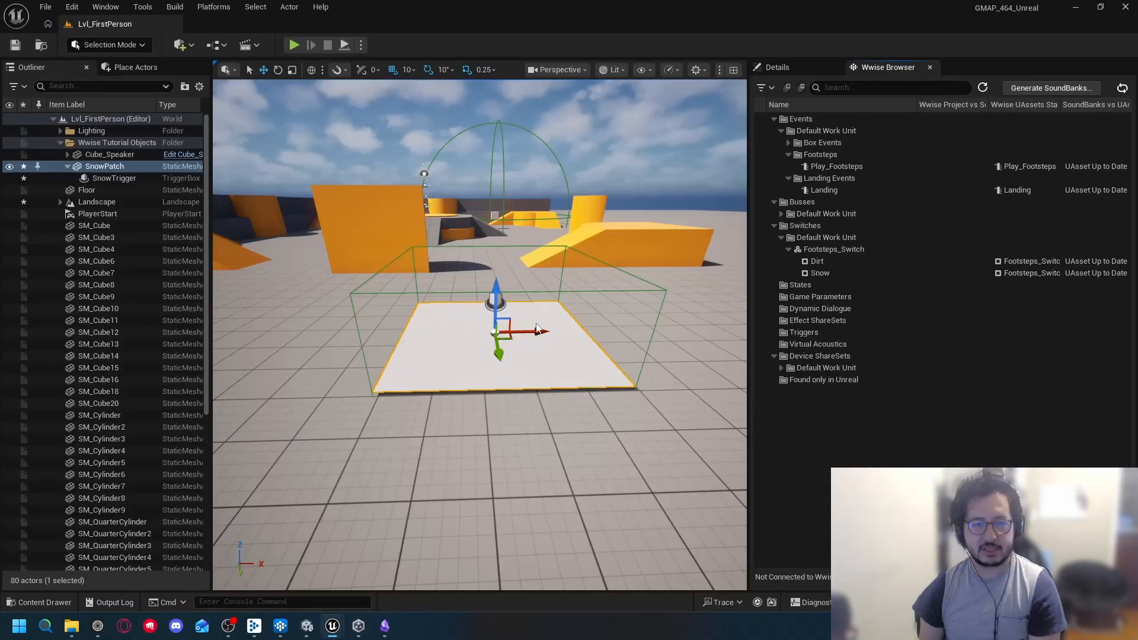
{"action": "left_click", "coordinate": [649, 256]}
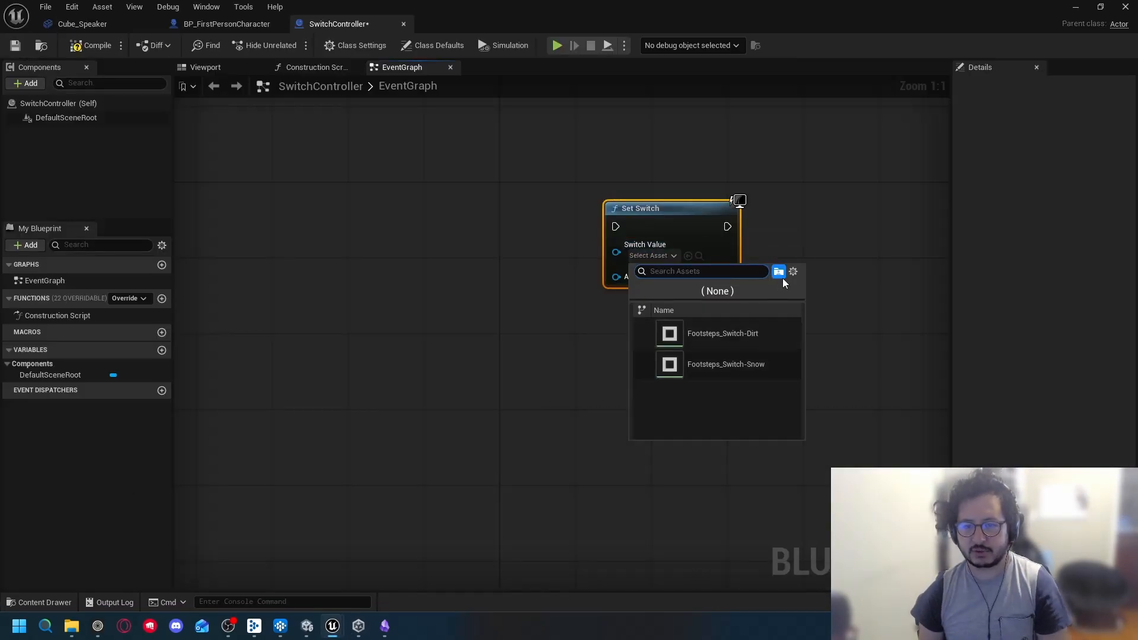
{"action": "left_click", "coordinate": [840, 223]}
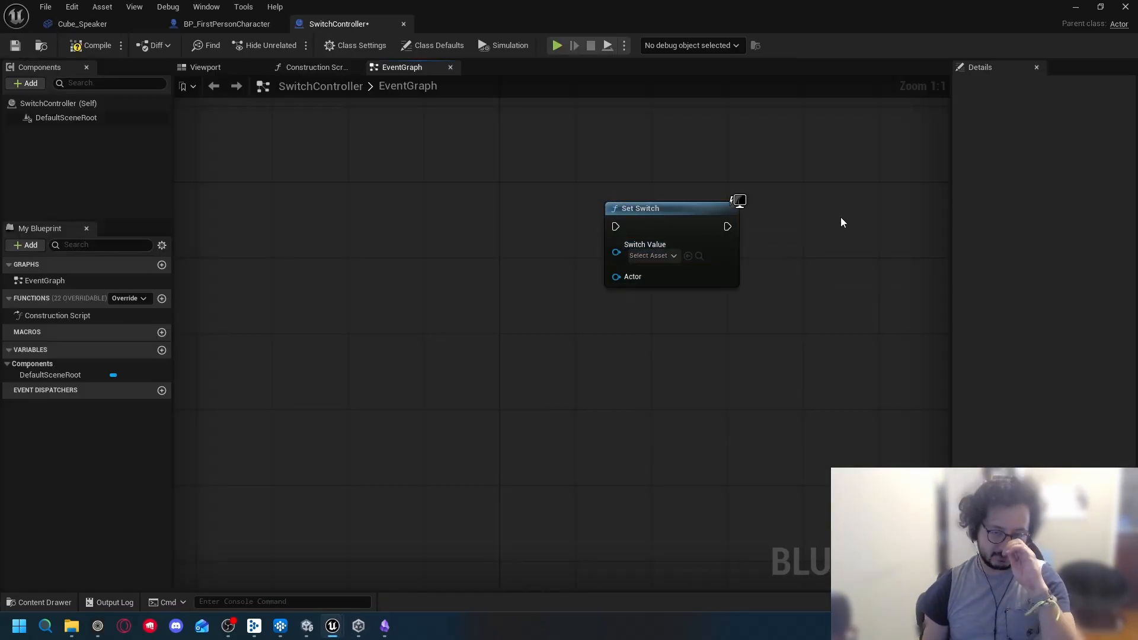
{"action": "left_click", "coordinate": [652, 257]}
{"action": "left_click", "coordinate": [528, 338]}
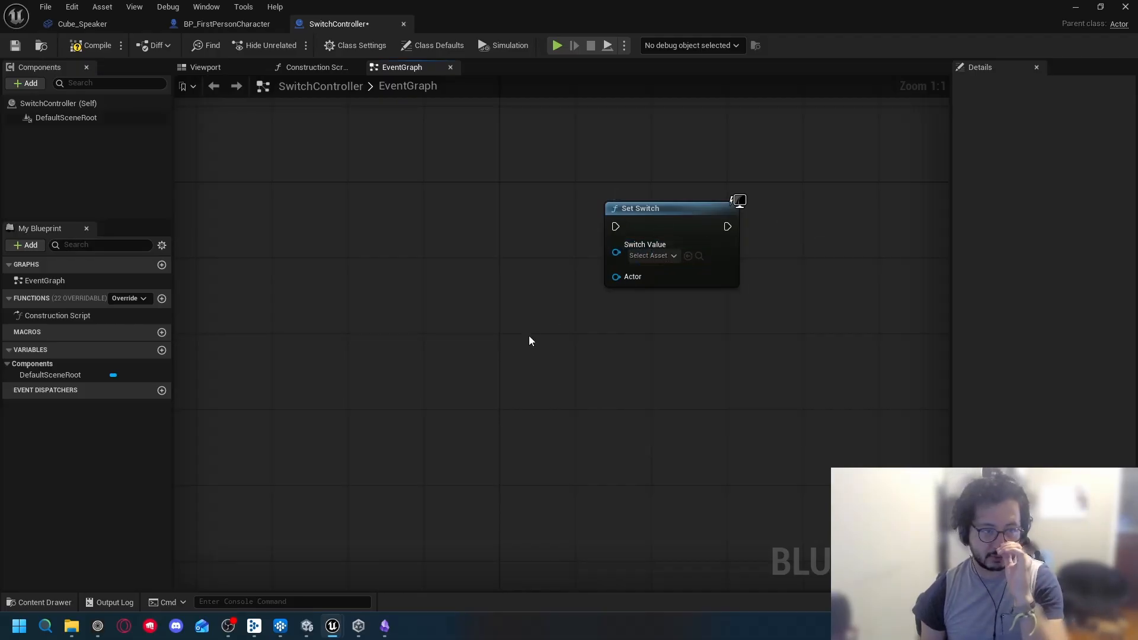
Step: Add a new variable to the SwitchController blueprint with Trigger Box as its type
{"action": "left_click", "coordinate": [161, 351]}
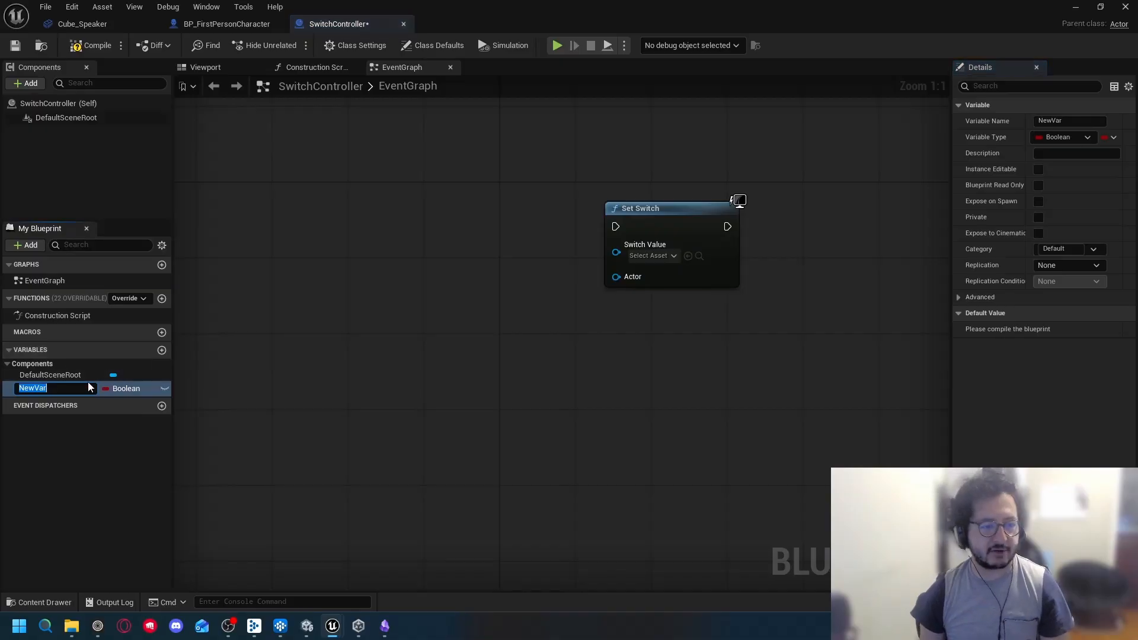
{"action": "left_click", "coordinate": [1068, 138]}
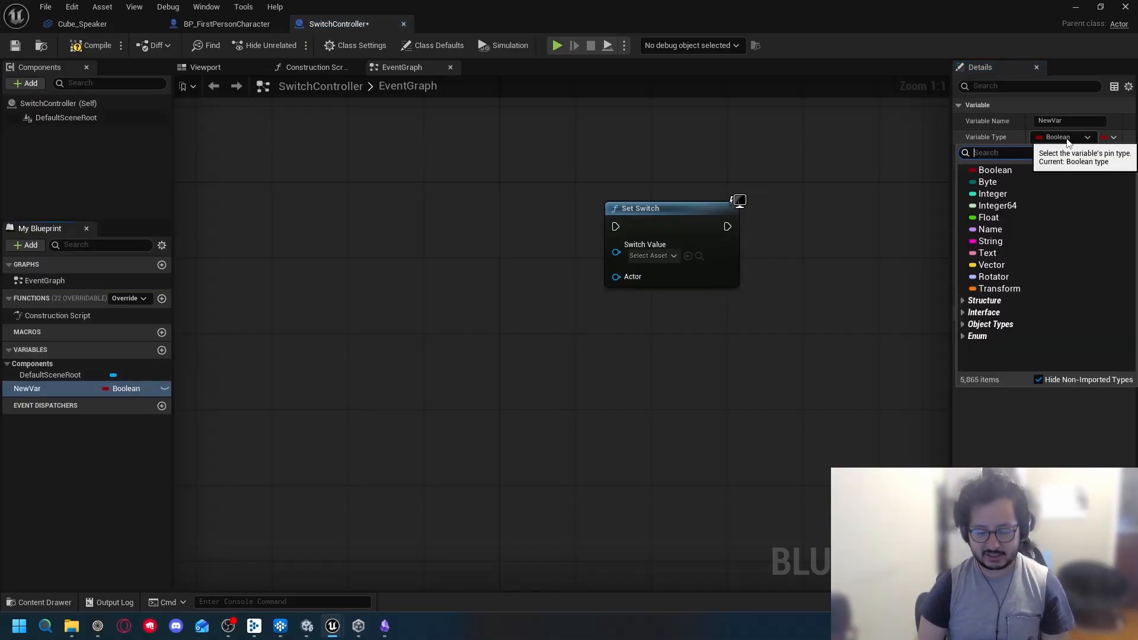
{"action": "type", "text": "trigger"}
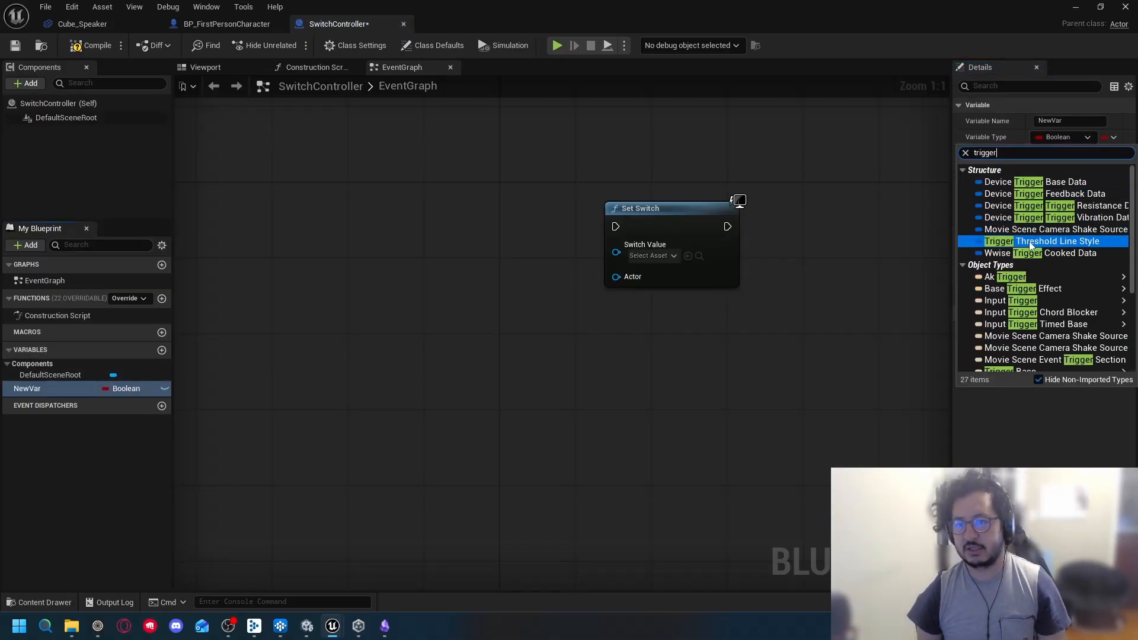
{"action": "mouse_move", "coordinate": [1024, 283]}
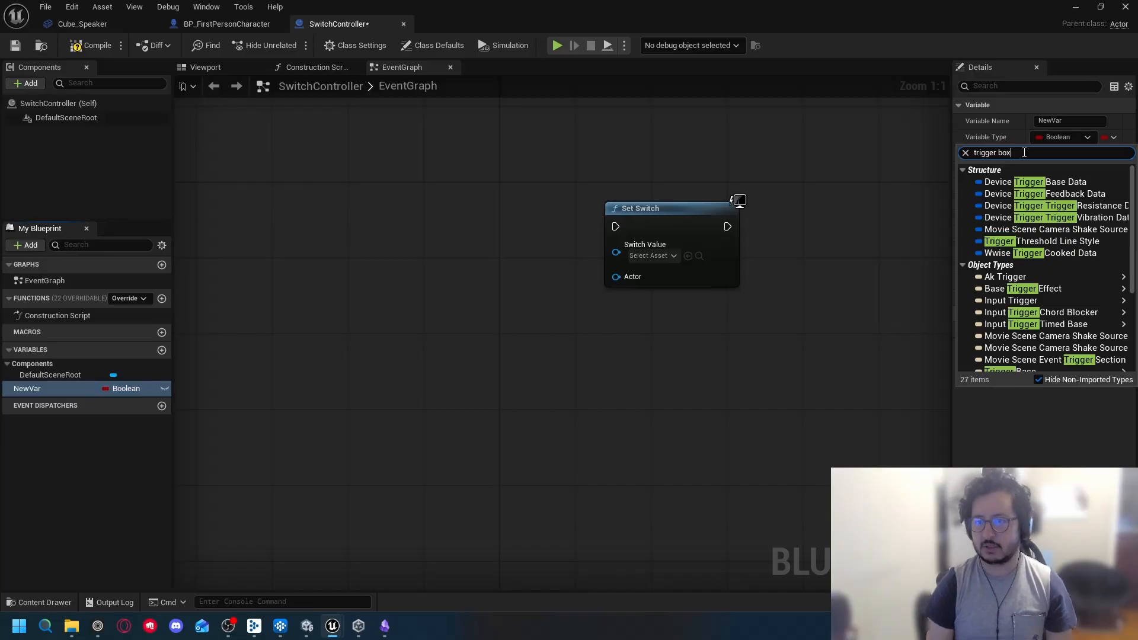
{"action": "mouse_move", "coordinate": [1026, 180]}
{"action": "left_click", "coordinate": [943, 185]}
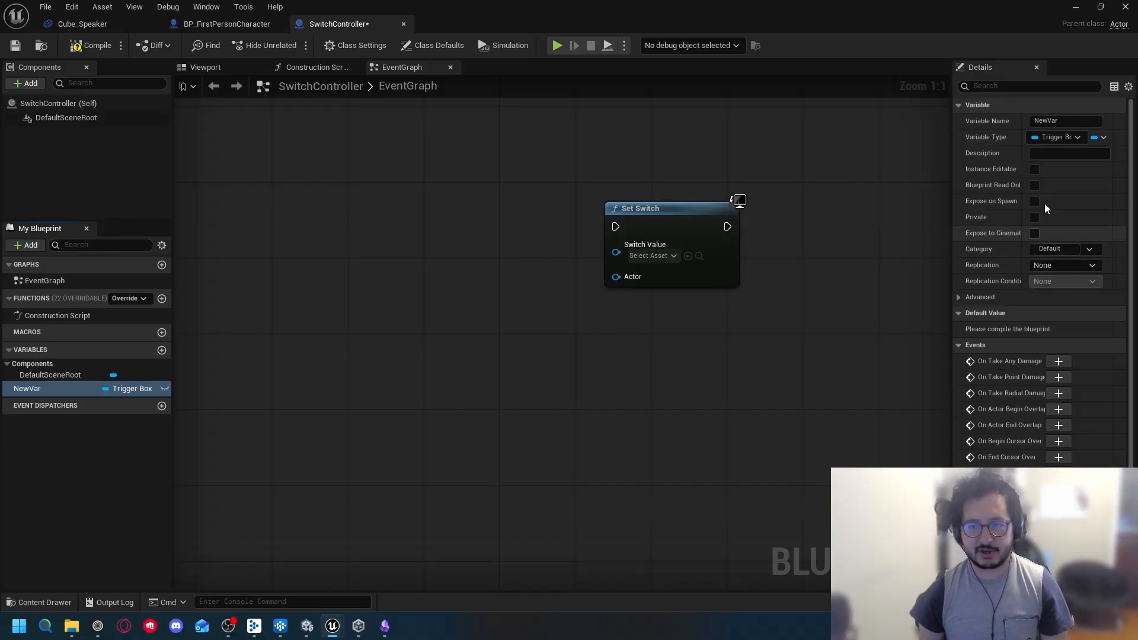
Step: Add an On Actor Begin Overlap event for the Trigger Box variable and connect its execution to the Set Switch node
{"action": "left_click", "coordinate": [1058, 409]}
{"action": "left_click_drag", "start_coordinate": [626, 322], "coordinate": [500, 171]}
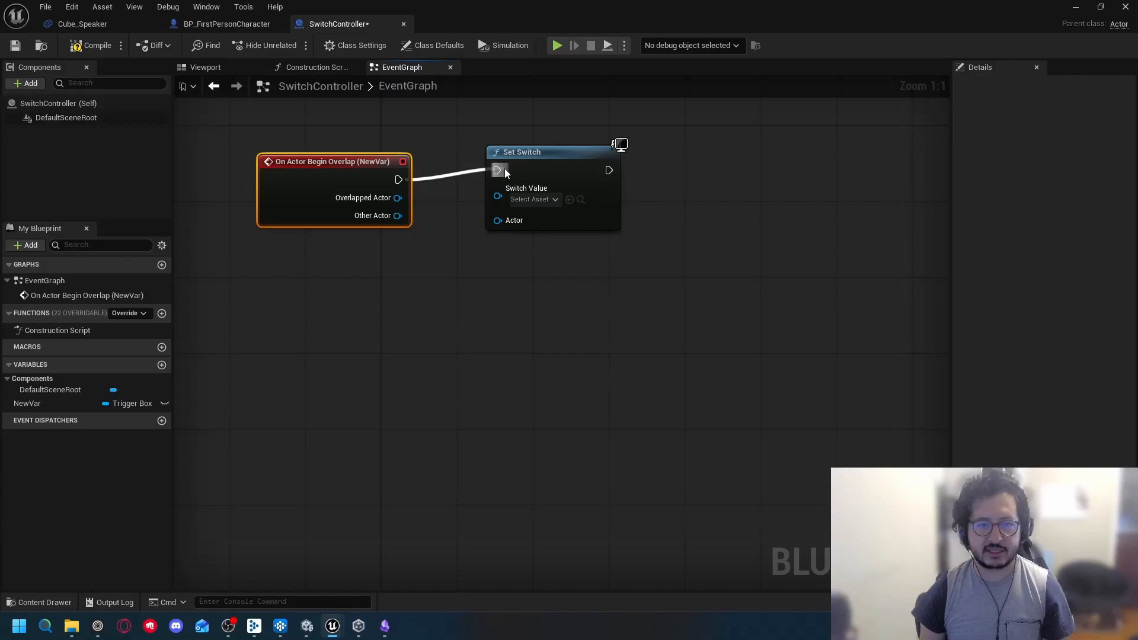
Step: Set the Set Switch node's Switch Value to Footsteps_Switch-Snow and connect the event's Other Actor to its Actor input
{"action": "left_click", "coordinate": [534, 199]}
{"action": "left_click", "coordinate": [625, 307]}
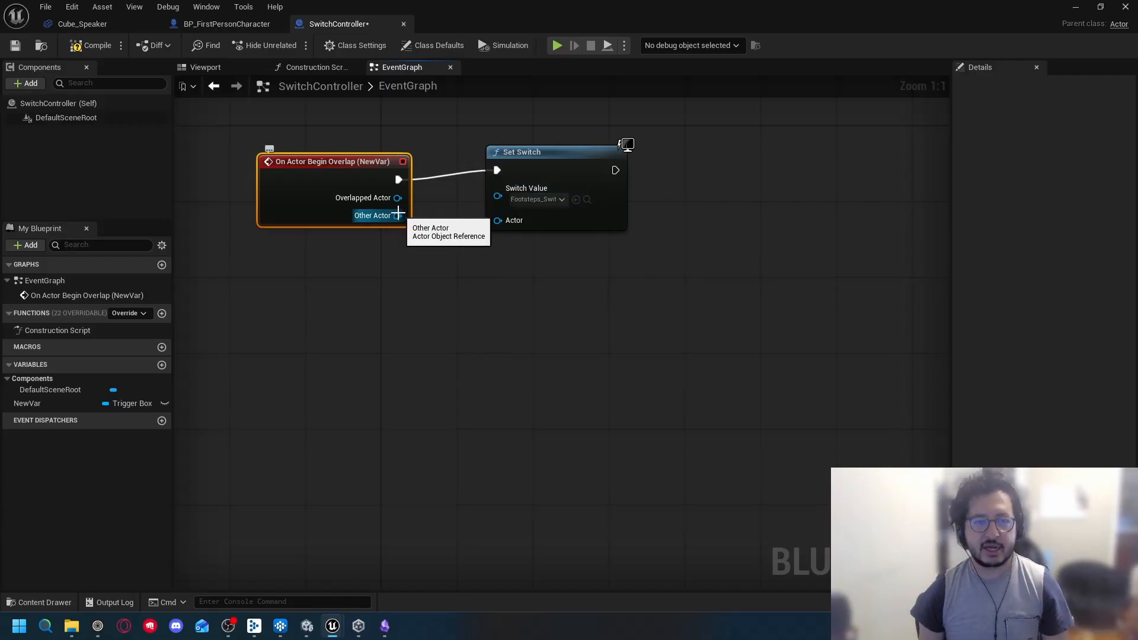
{"action": "left_click_drag", "start_coordinate": [355, 174], "coordinate": [374, 164]}
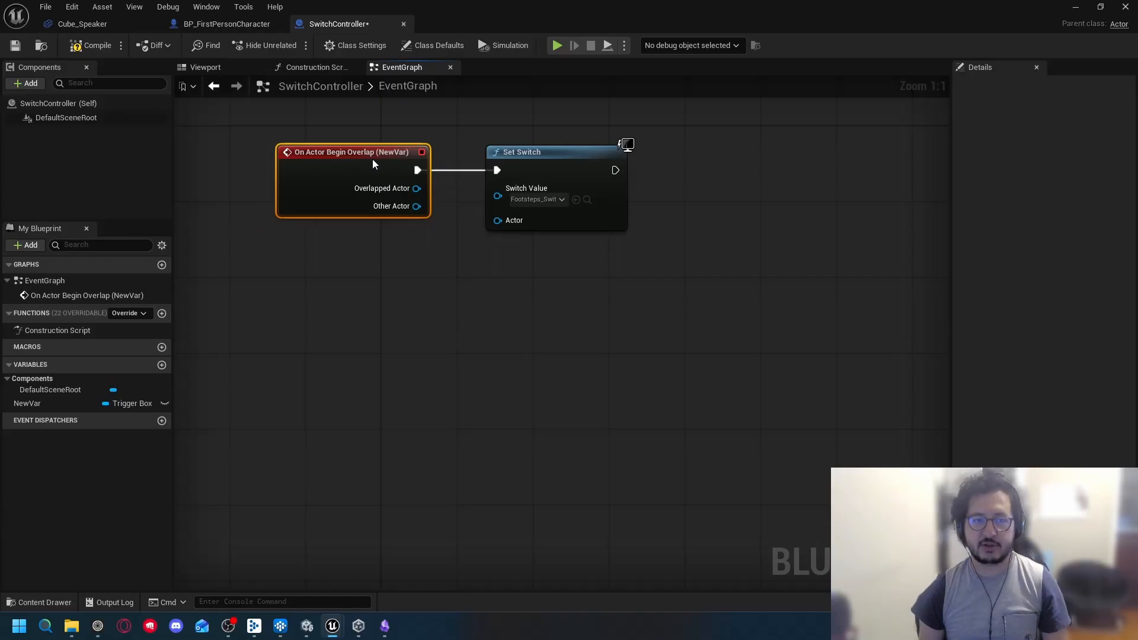
{"action": "left_click_drag", "start_coordinate": [417, 206], "coordinate": [499, 222]}
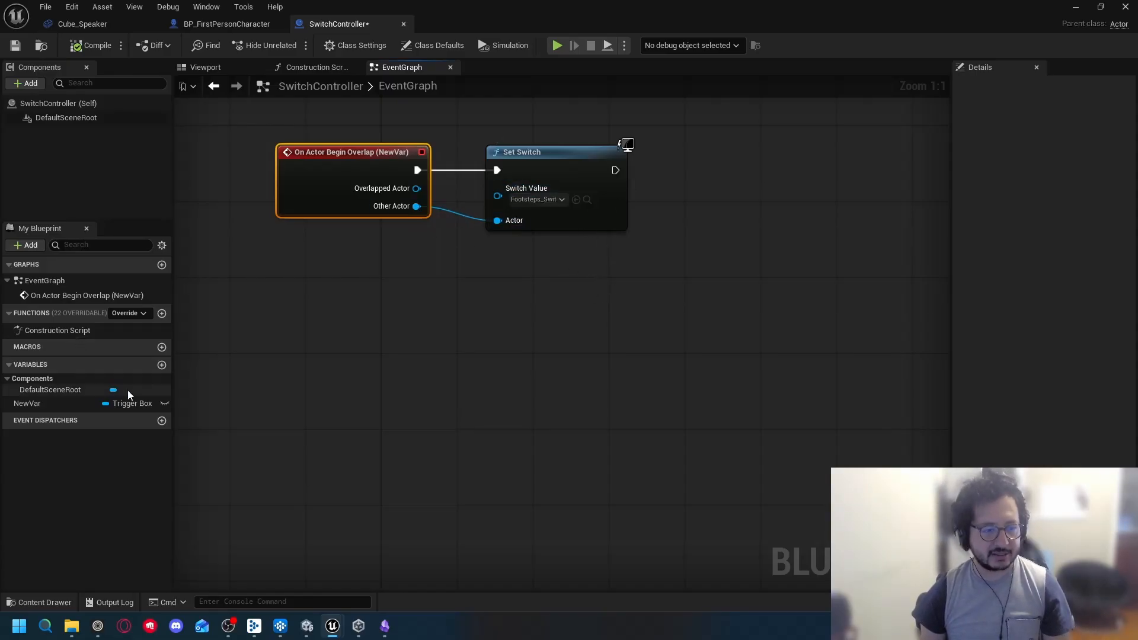
Step: Make the Trigger Box variable instance editable, compile the blueprint, and space the Set Switch node farther from the event
{"action": "left_click", "coordinate": [164, 404]}
{"action": "left_click_drag", "start_coordinate": [388, 339], "coordinate": [423, 403]}
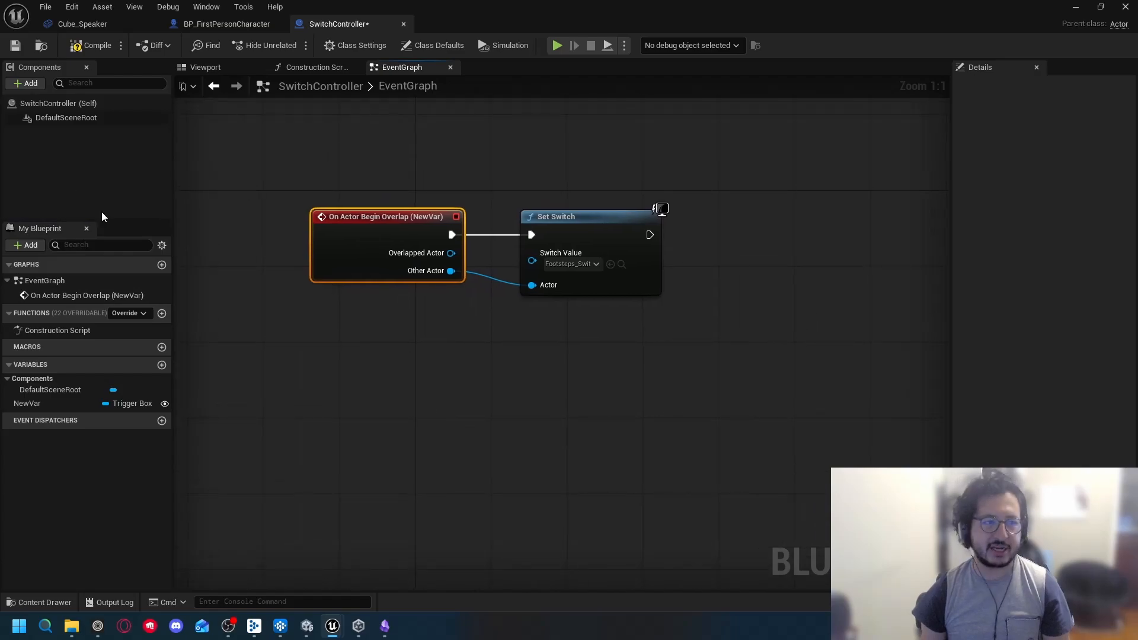
{"action": "left_click", "coordinate": [86, 49]}
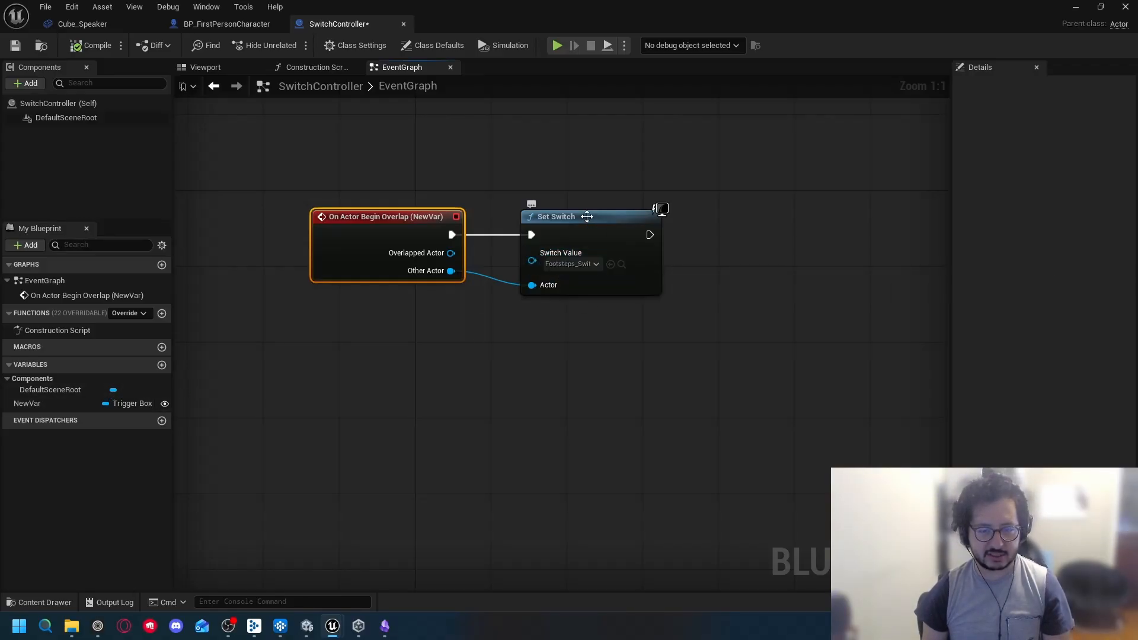
{"action": "left_click_drag", "start_coordinate": [586, 217], "coordinate": [652, 219]}
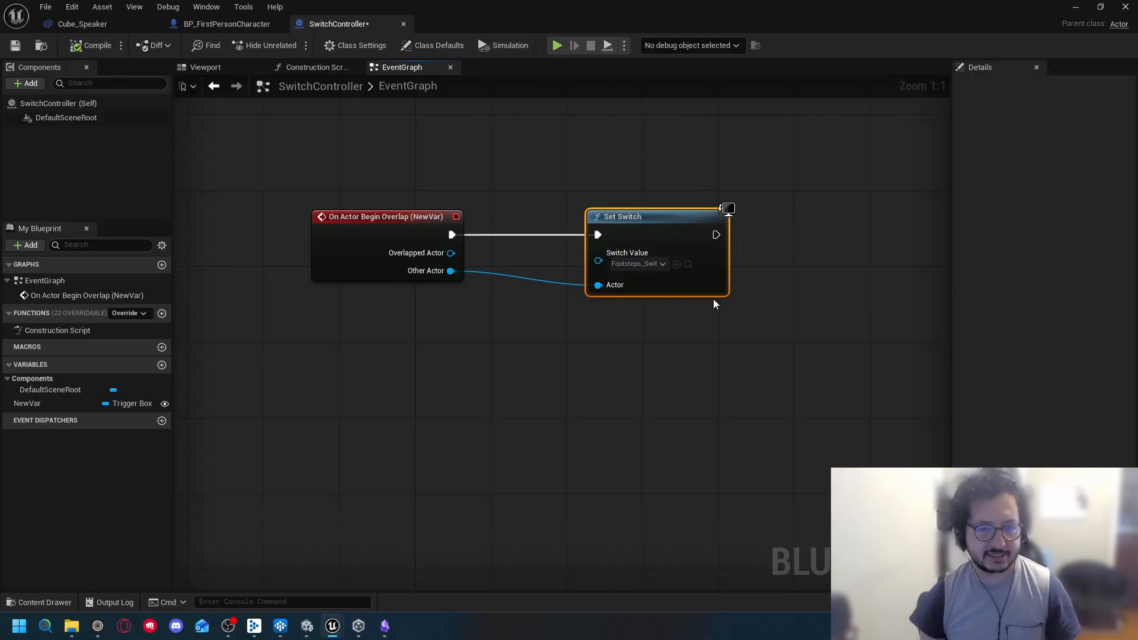
Step: Return to the level and add the SwitchController blueprint from the Content folder as a component of the SnowPatch actor
{"action": "left_click", "coordinate": [1072, 7]}
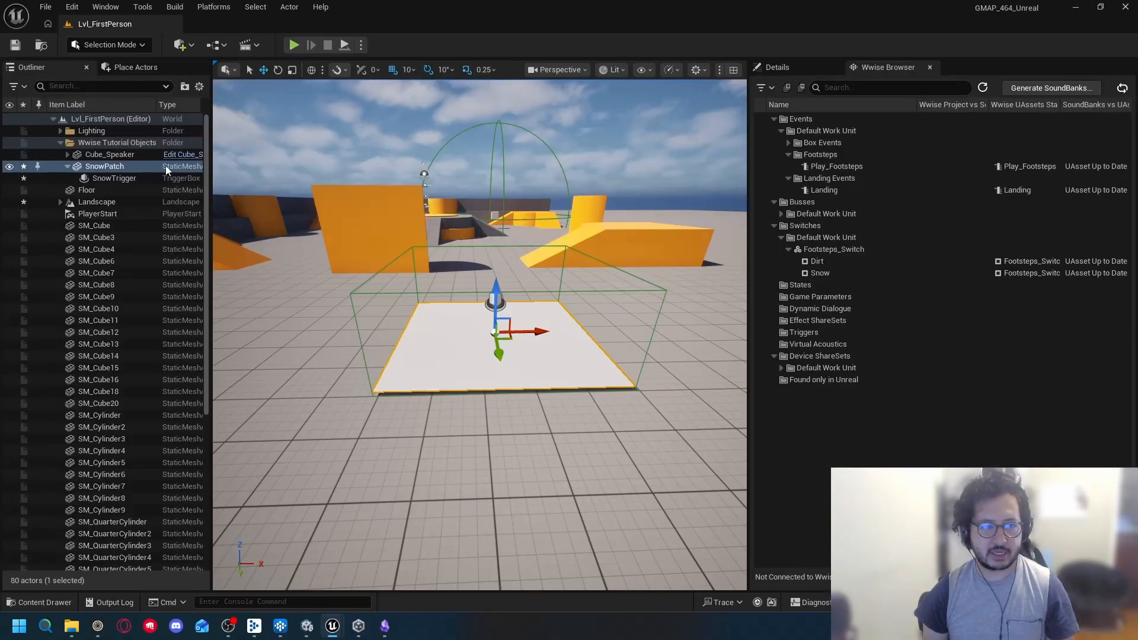
{"action": "left_click", "coordinate": [55, 605]}
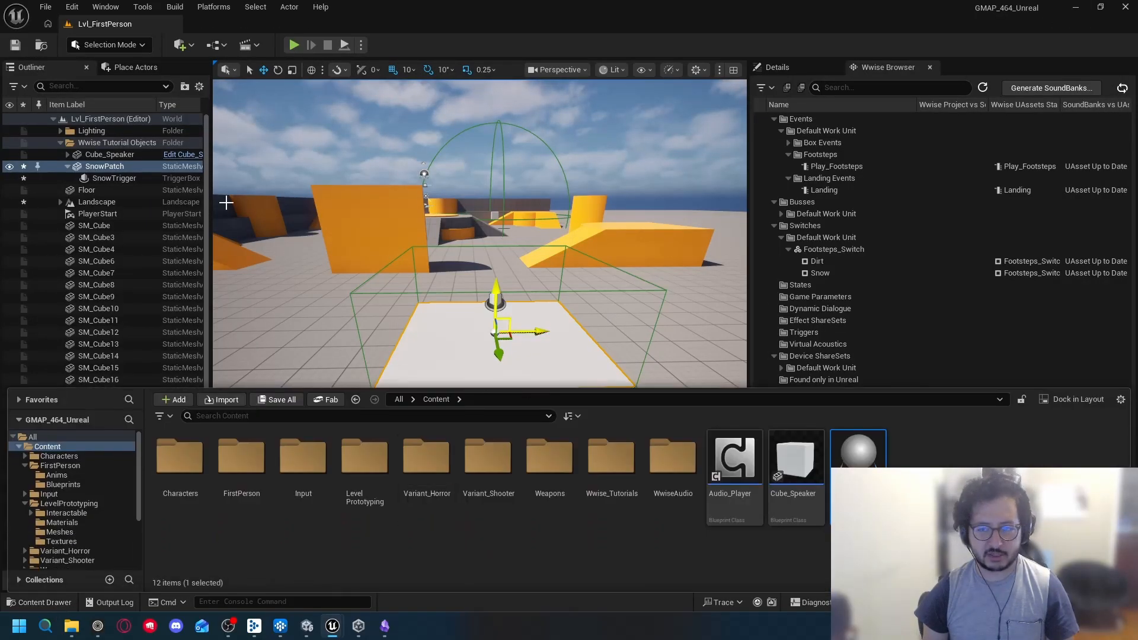
{"action": "left_click", "coordinate": [102, 167]}
{"action": "left_click", "coordinate": [790, 69]}
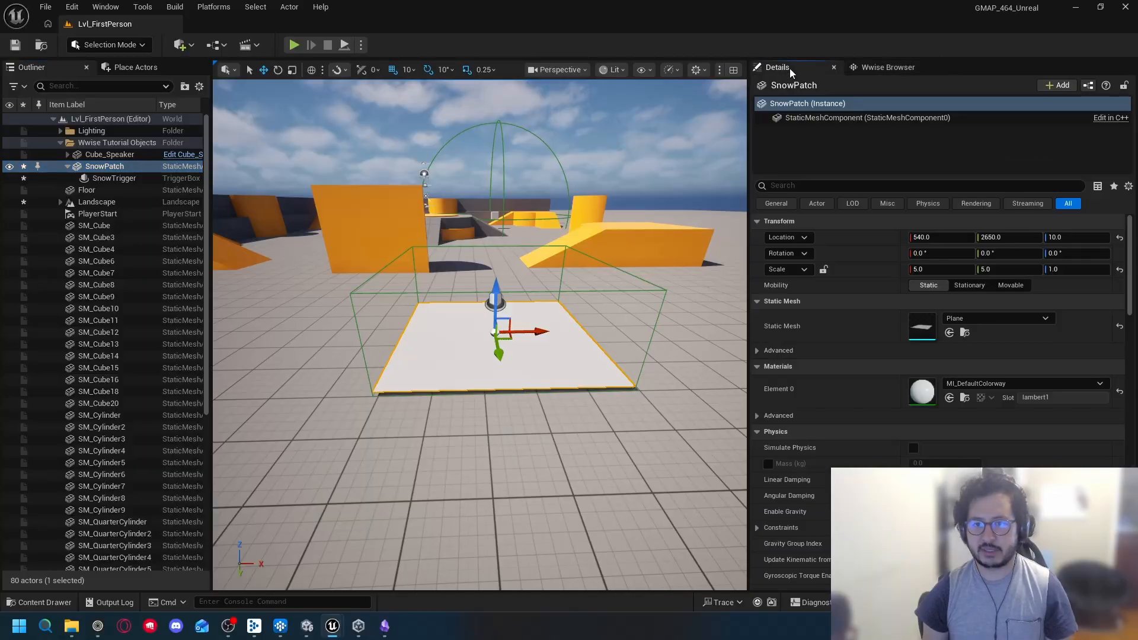
{"action": "left_click", "coordinate": [55, 603]}
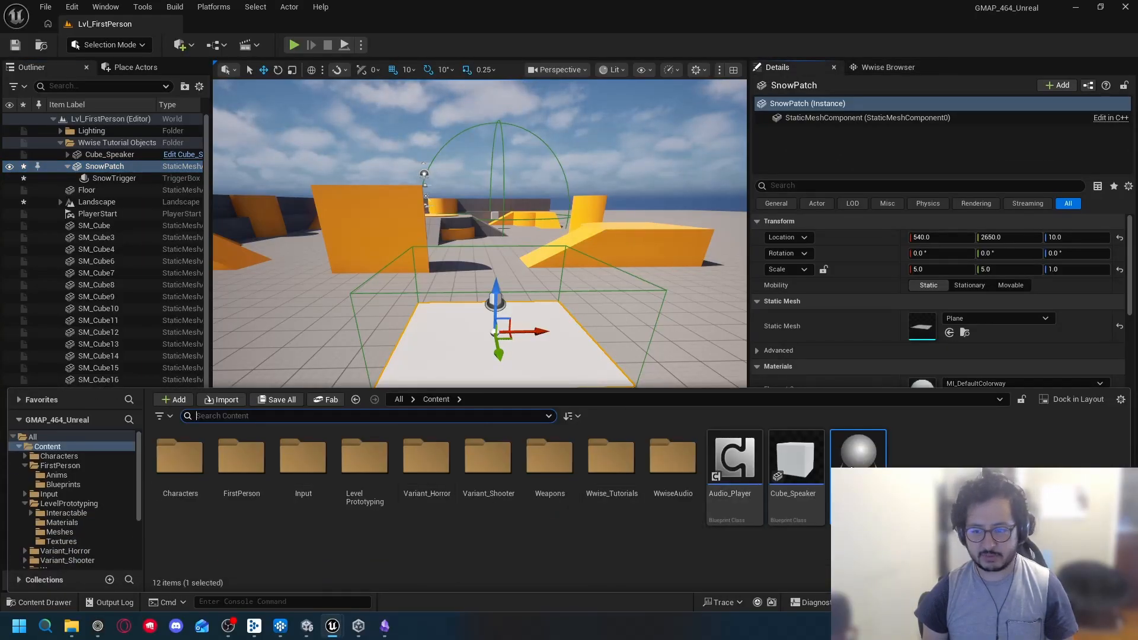
{"action": "left_click_drag", "start_coordinate": [857, 449], "coordinate": [830, 138]}
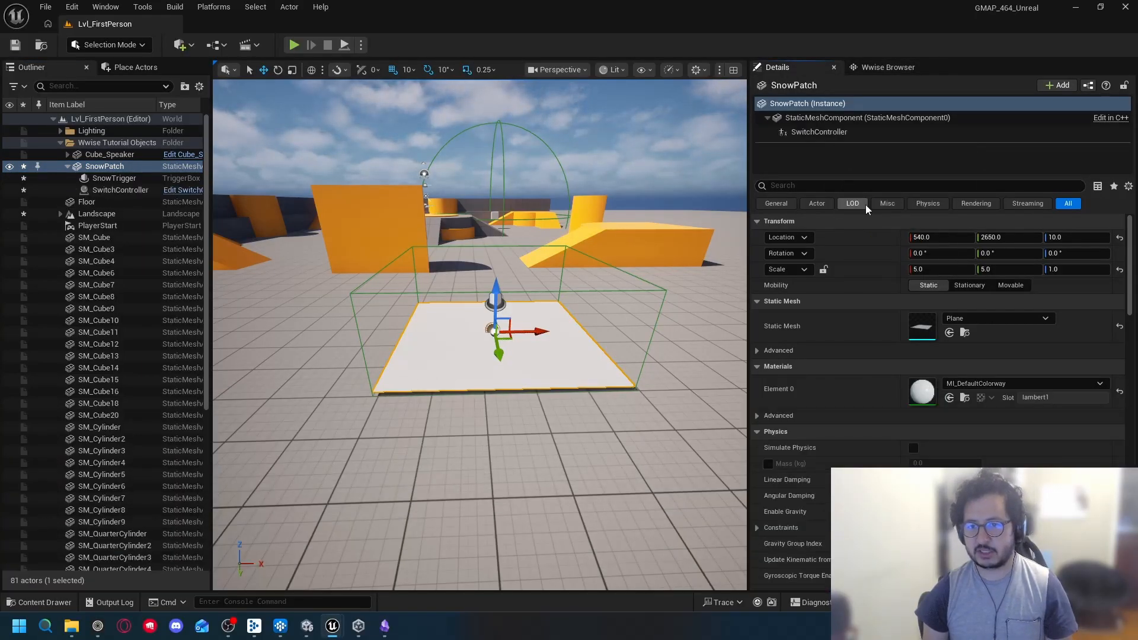
Step: Inspect the properties and Child Actor Class options of SnowPatch's SwitchController component
{"action": "left_click", "coordinate": [845, 132]}
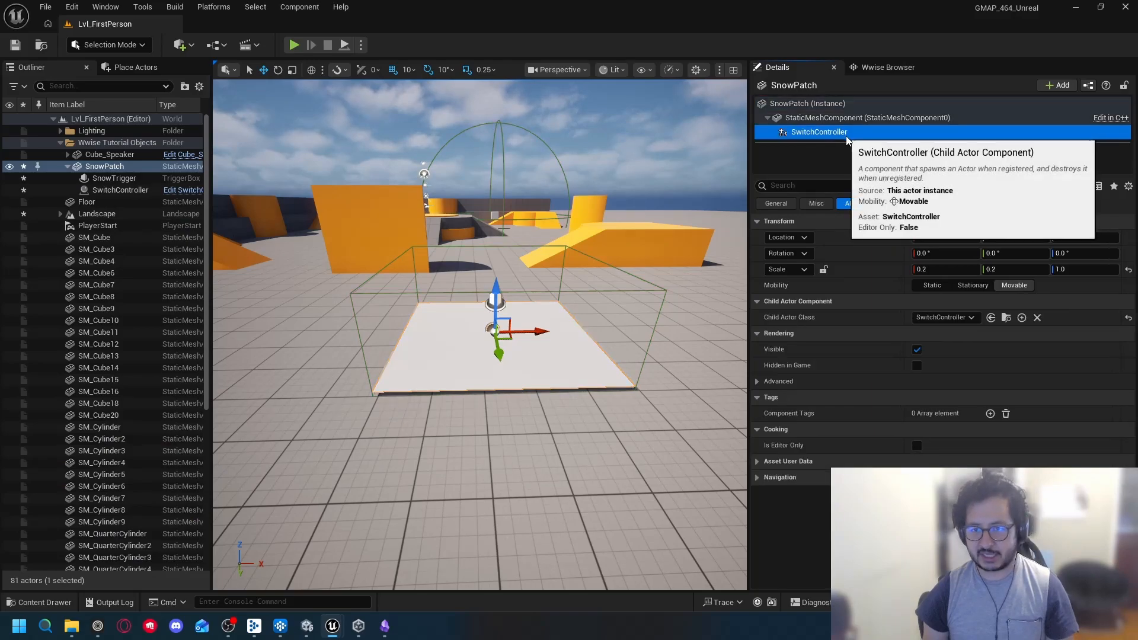
{"action": "left_click", "coordinate": [973, 318]}
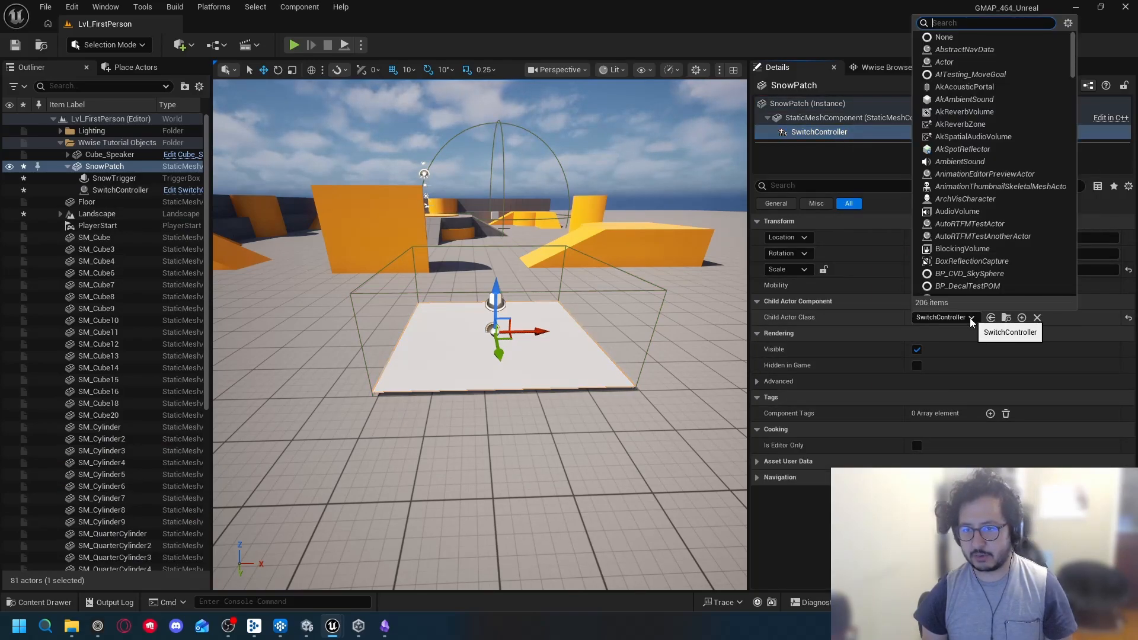
{"action": "left_click", "coordinate": [973, 319]}
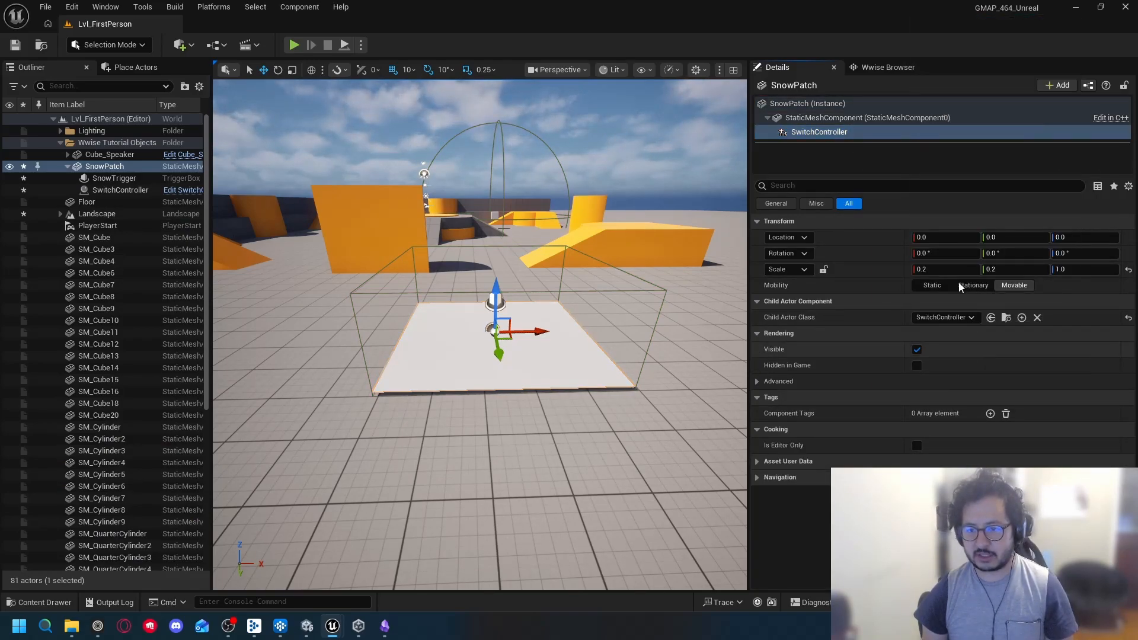
{"action": "left_click", "coordinate": [842, 118]}
{"action": "left_click", "coordinate": [833, 135]}
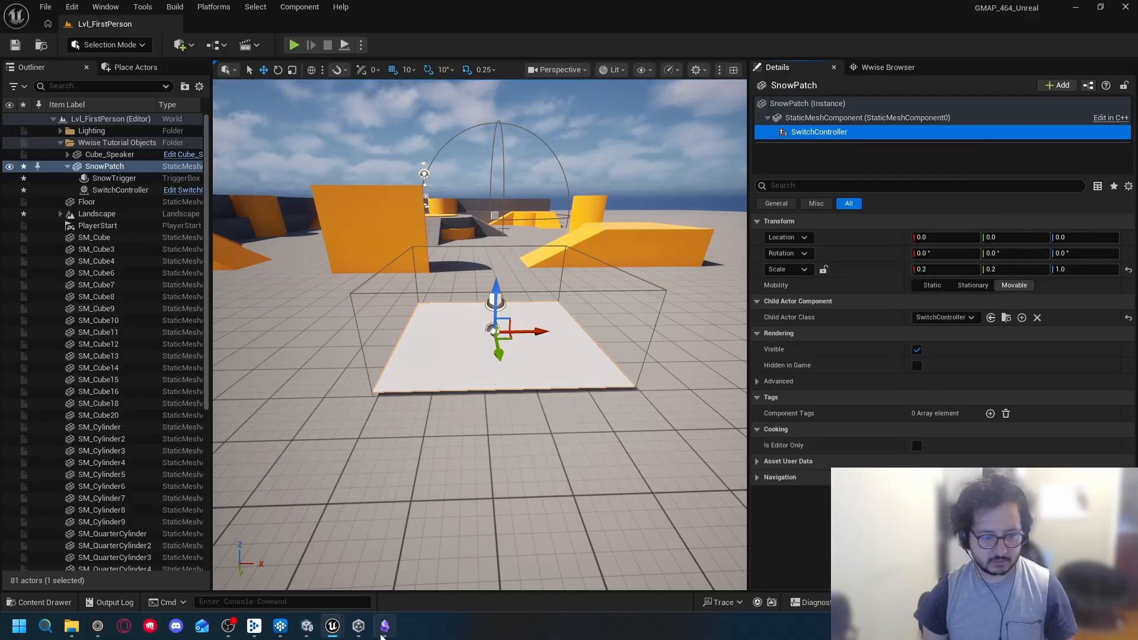
Step: Rename the Trigger Box variable in the SwitchController blueprint to SwitchTrigger
{"action": "left_click", "coordinate": [359, 626]}
{"action": "mouse_move", "coordinate": [333, 626]}
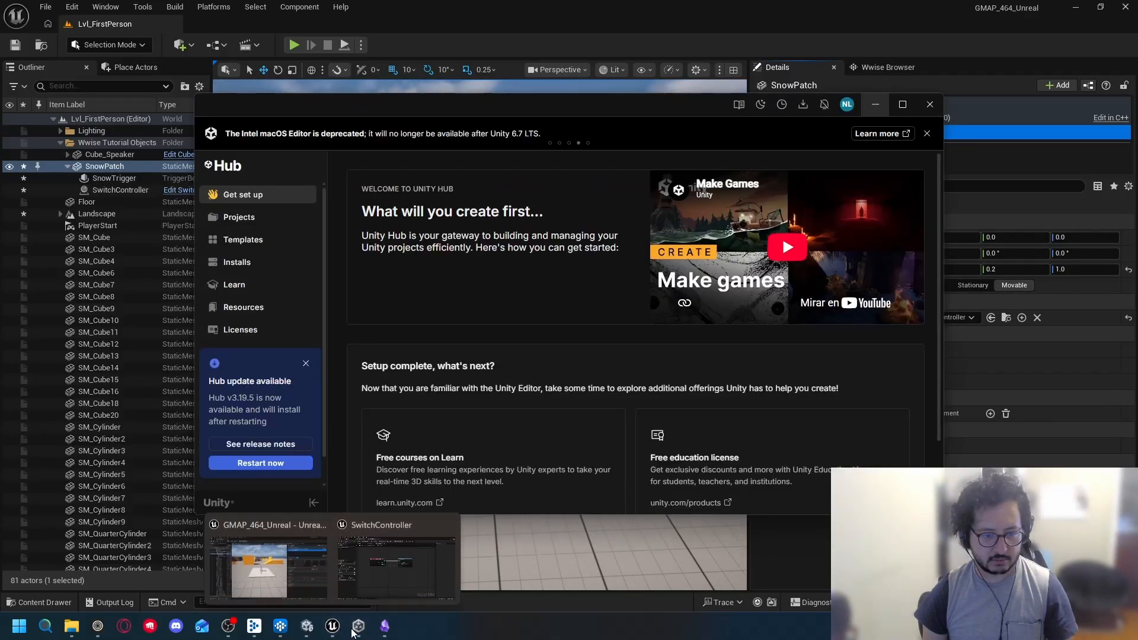
{"action": "left_click", "coordinate": [380, 581]}
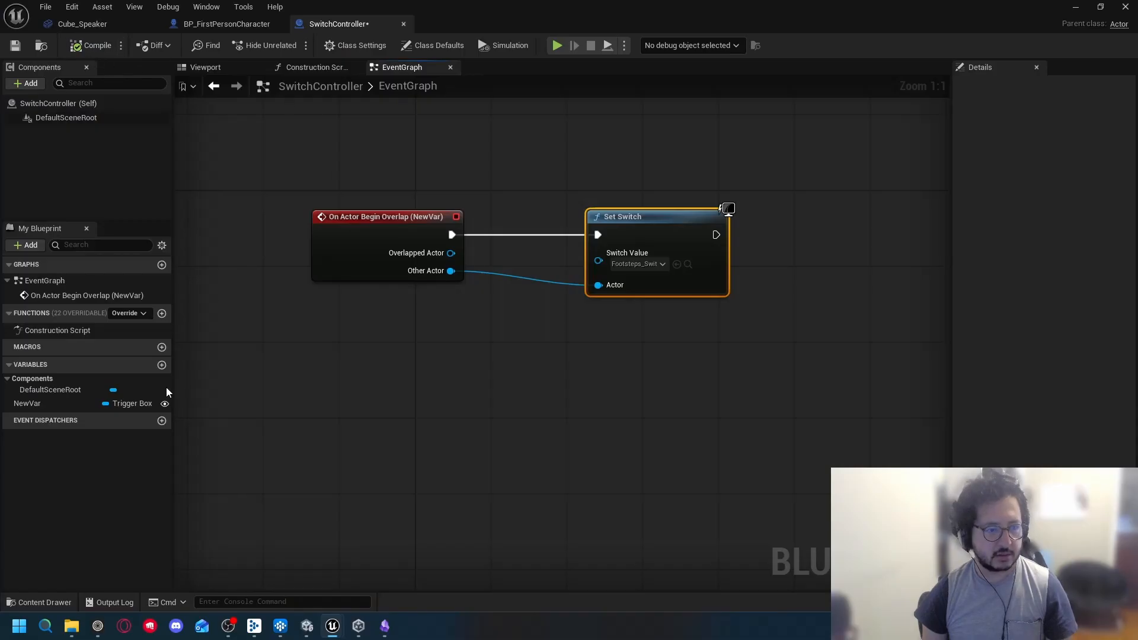
{"action": "left_click", "coordinate": [51, 406]}
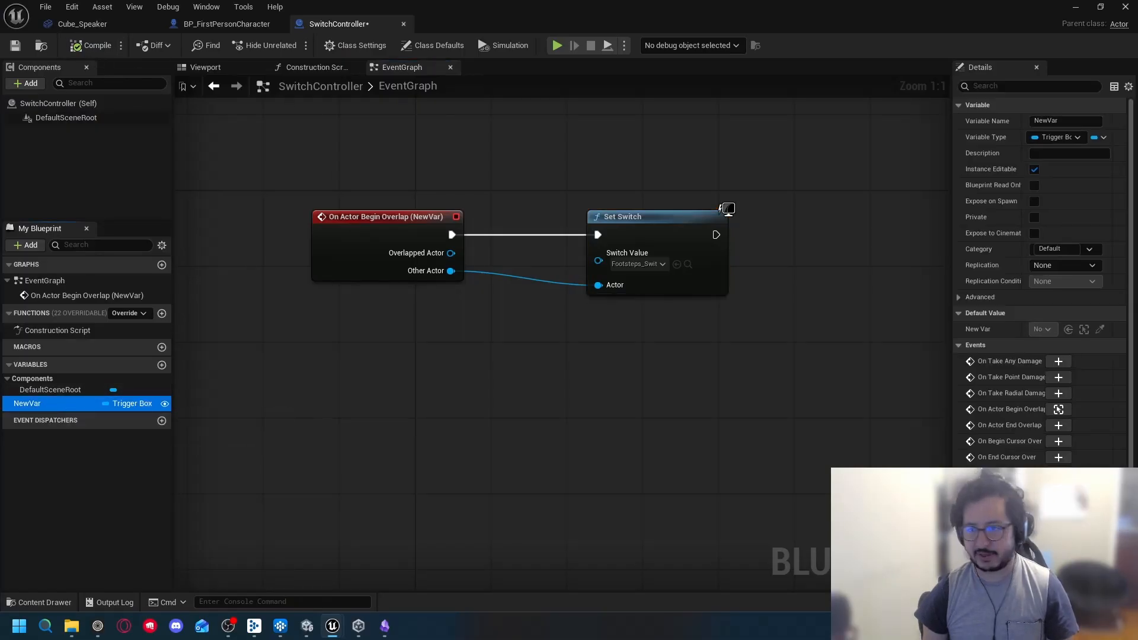
{"action": "left_click", "coordinate": [1046, 121]}
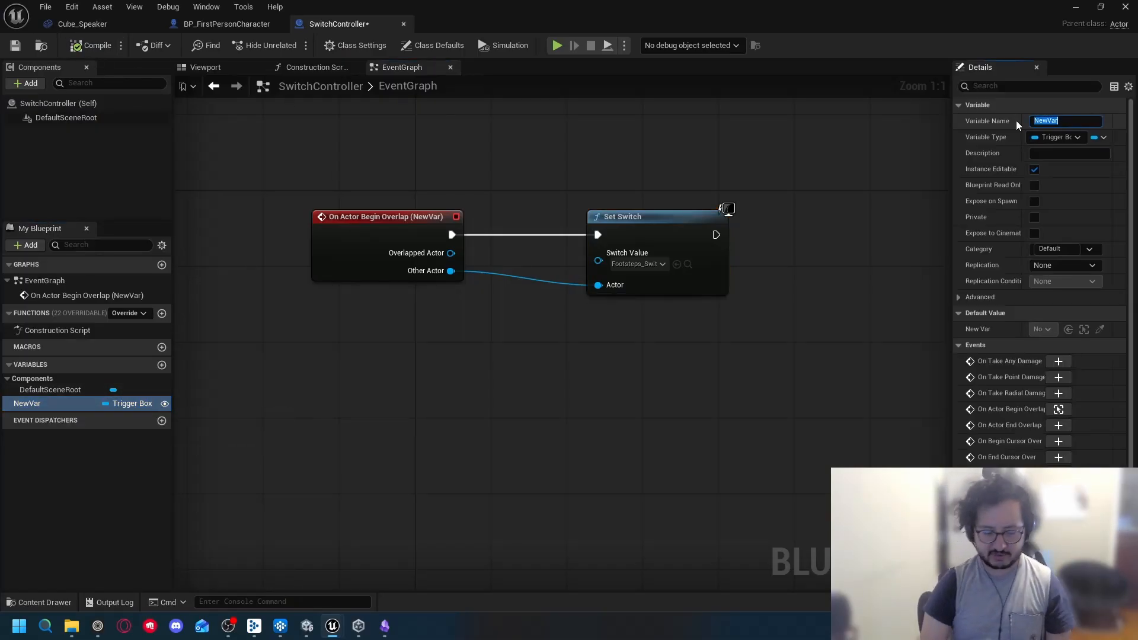
{"action": "type", "text": "S"}
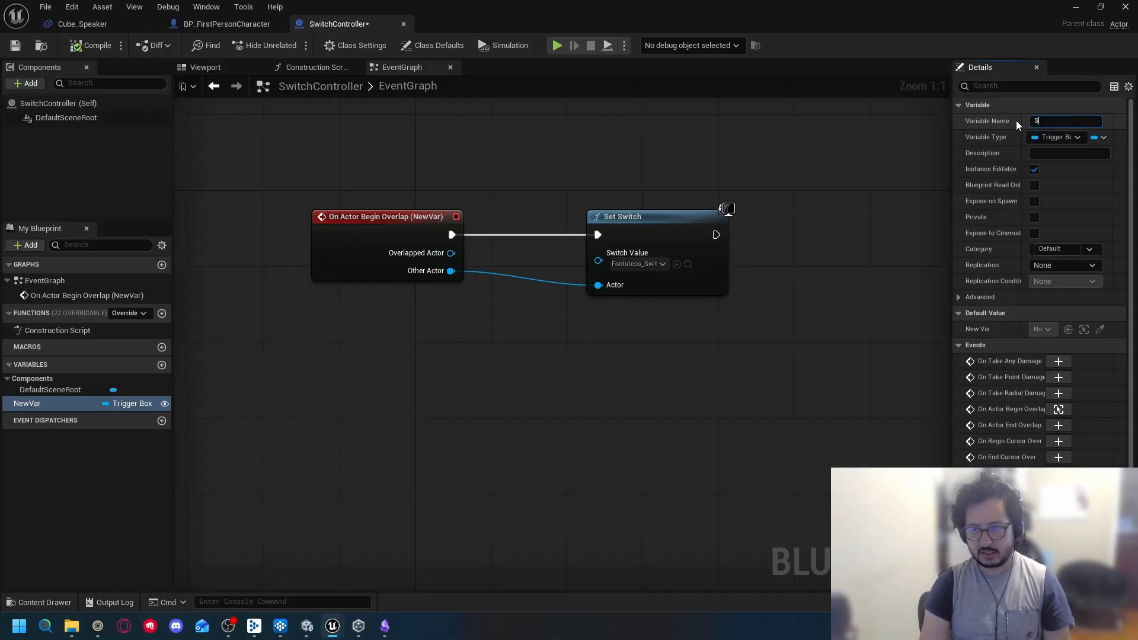
{"action": "type", "text": "witchTrigger"}
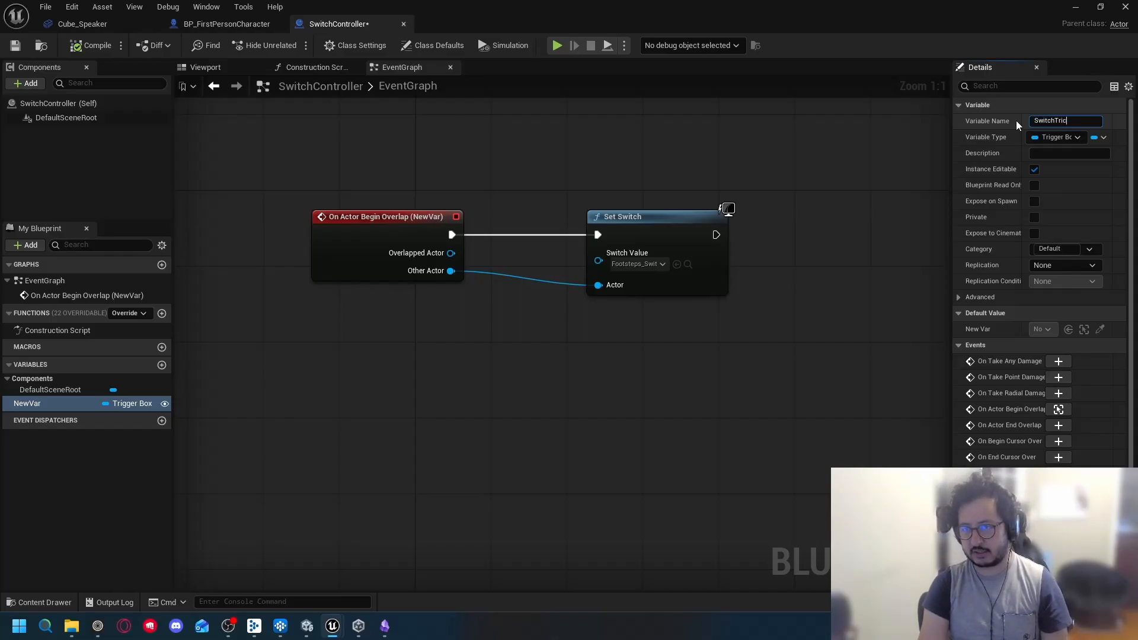
{"action": "key", "text": "Return"}
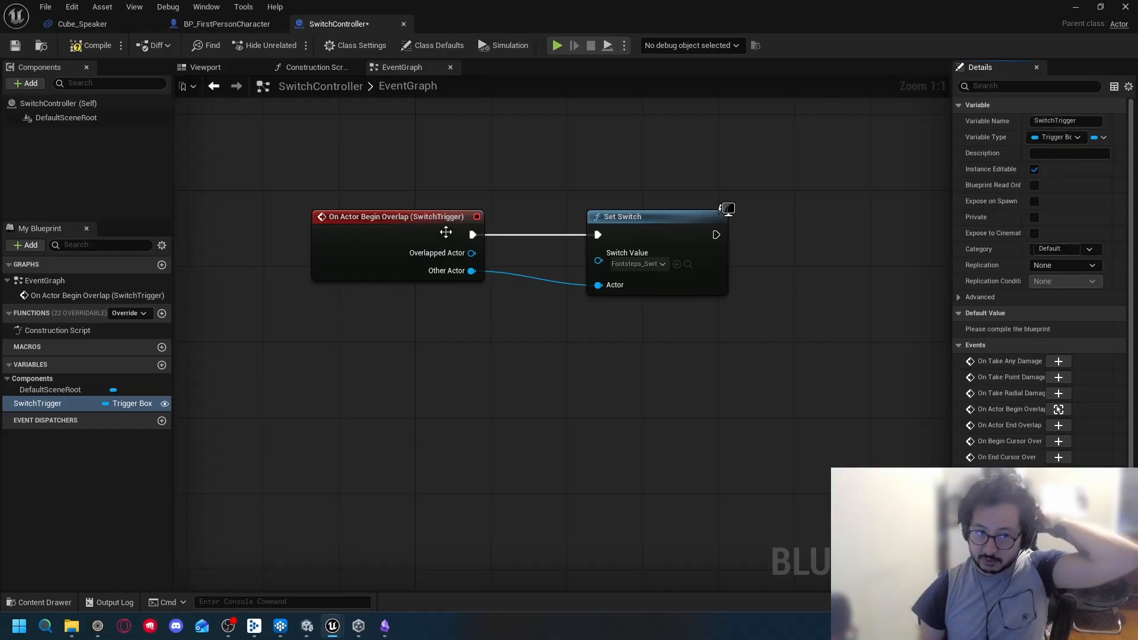
Step: Compile the SwitchController blueprint, then return to the level and inspect the SwitchController component on SnowPatch
{"action": "left_click", "coordinate": [89, 46]}
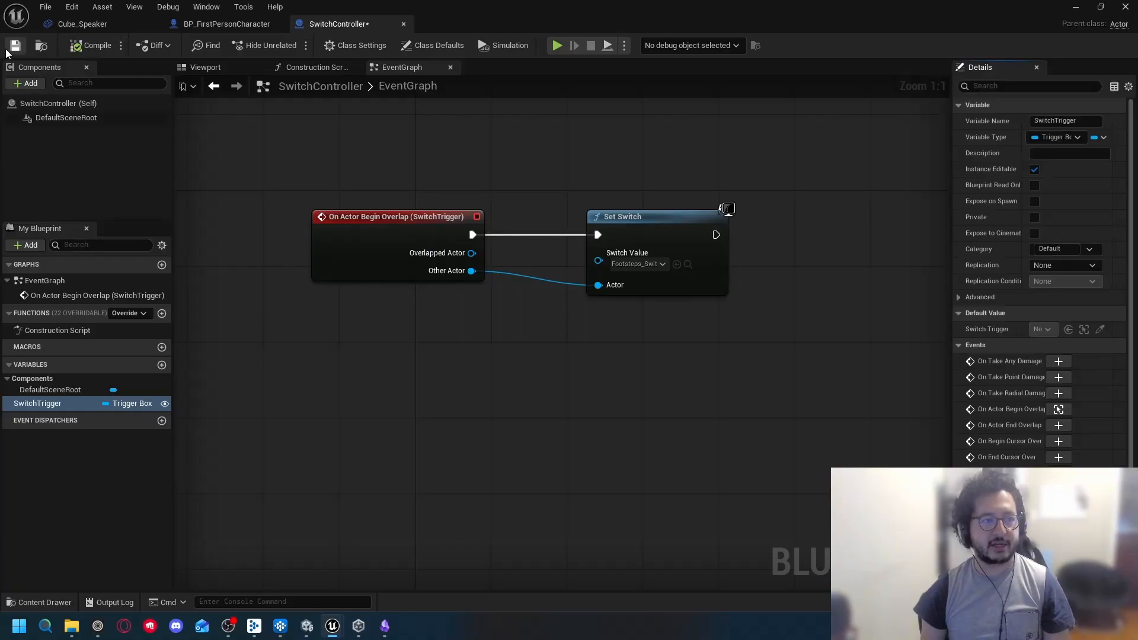
{"action": "left_click", "coordinate": [1078, 6]}
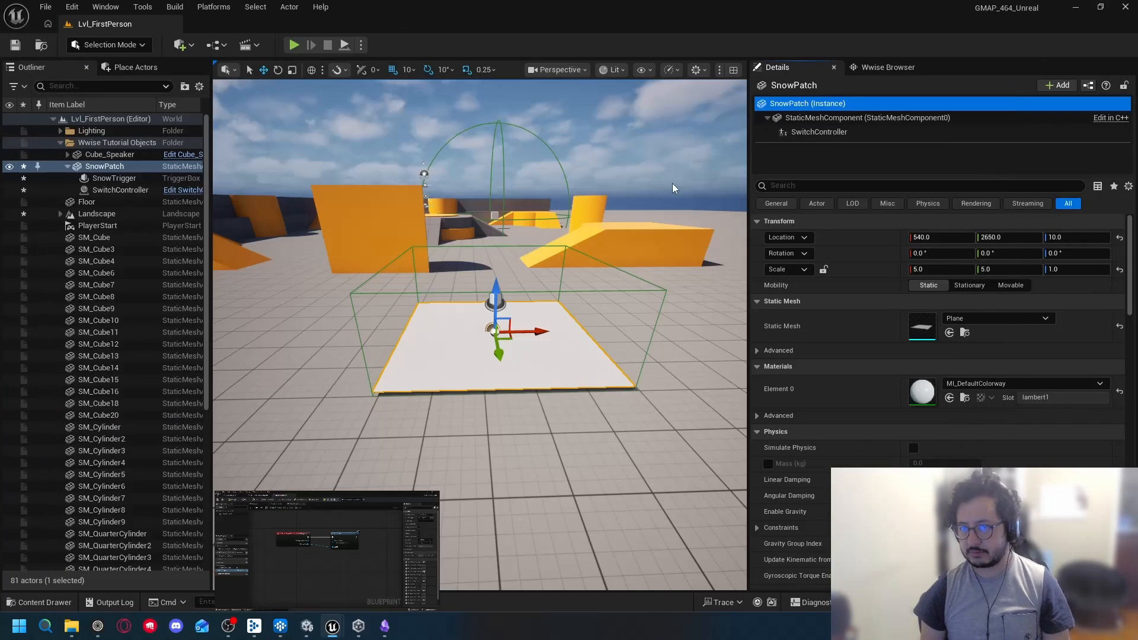
{"action": "left_click", "coordinate": [110, 170]}
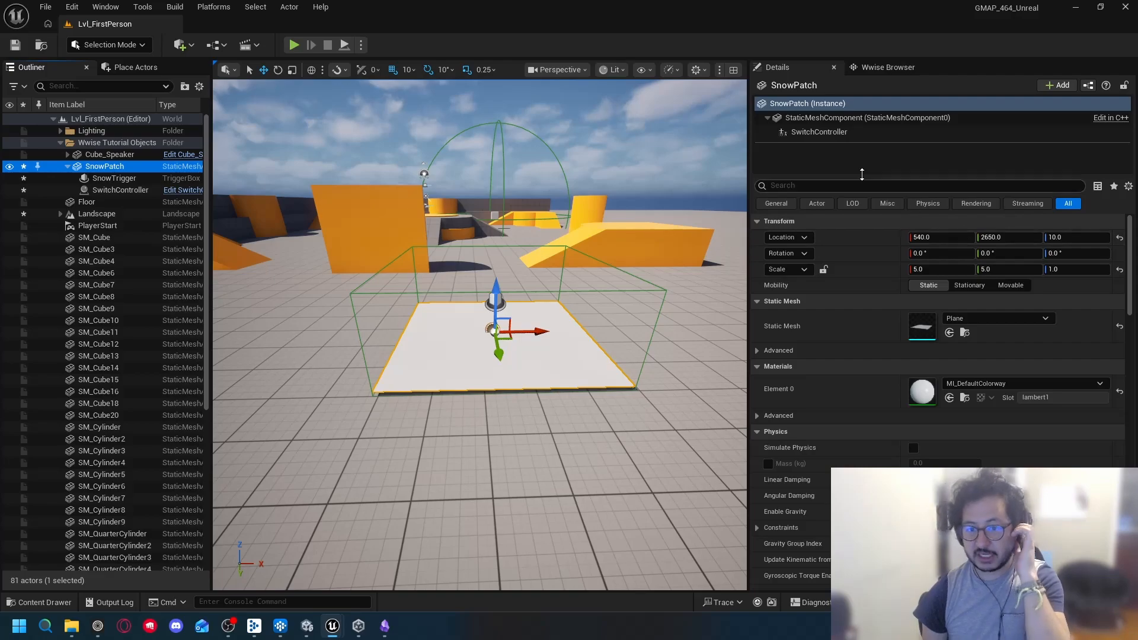
{"action": "left_click", "coordinate": [845, 133]}
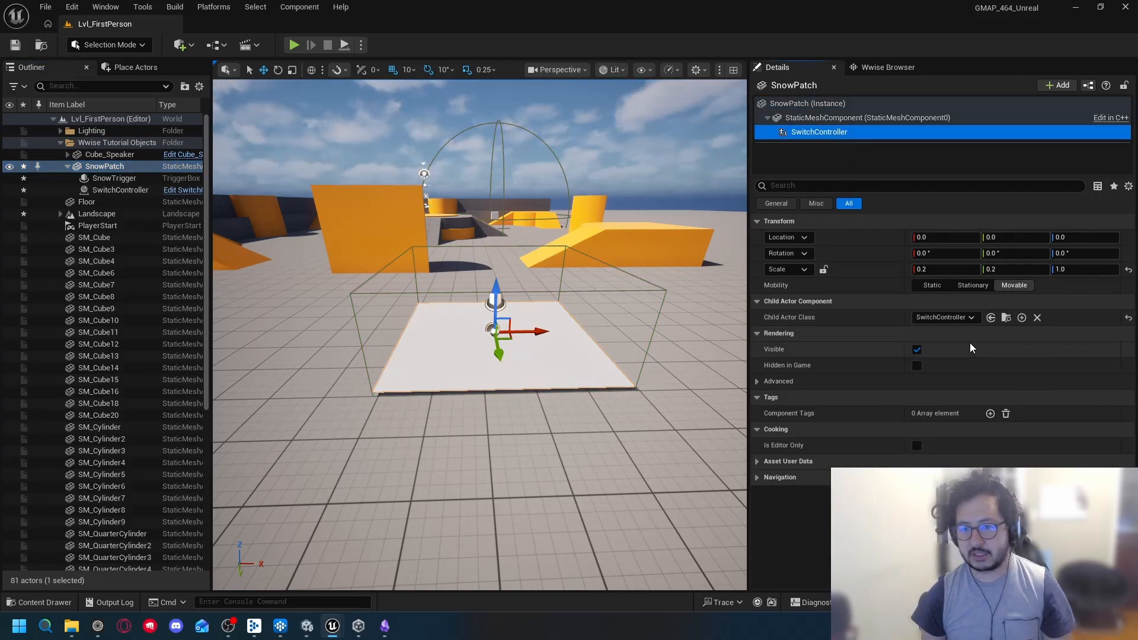
{"action": "left_click", "coordinate": [972, 285]}
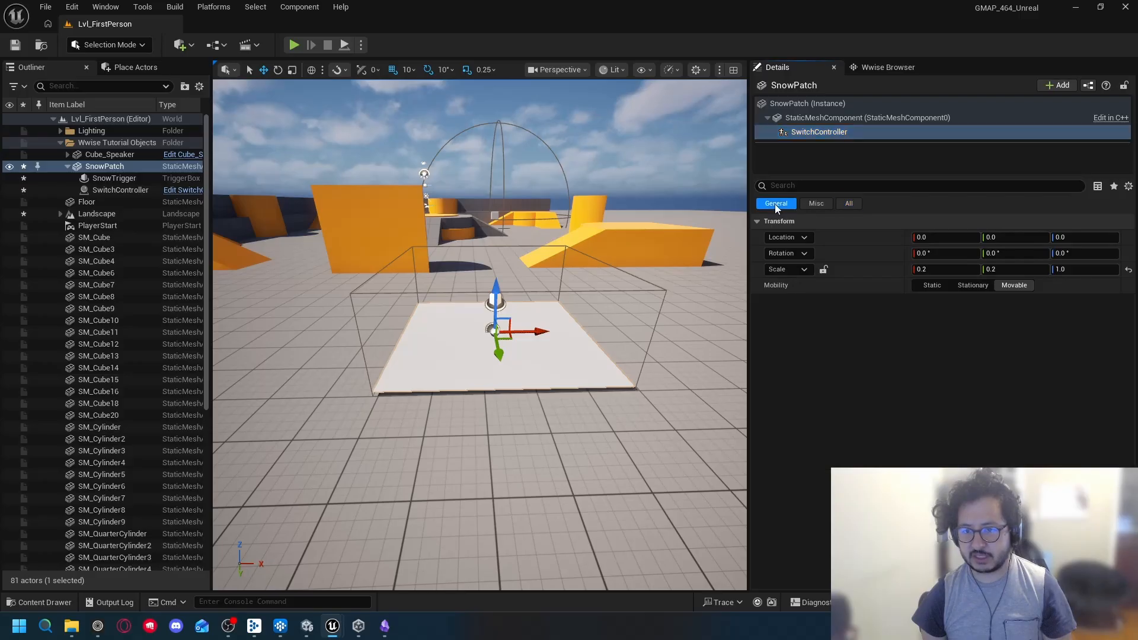
{"action": "left_click", "coordinate": [820, 121]}
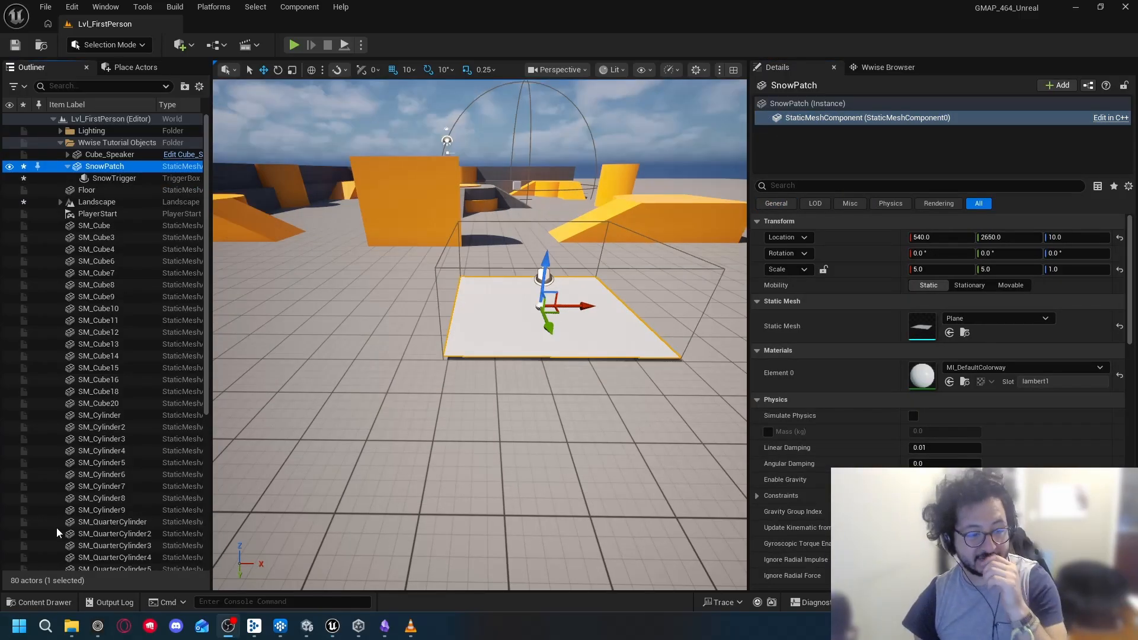
Step: Place the SwitchController blueprint from the Content folder in the level and parent it to the SnowPatch actor
{"action": "left_click", "coordinate": [38, 598]}
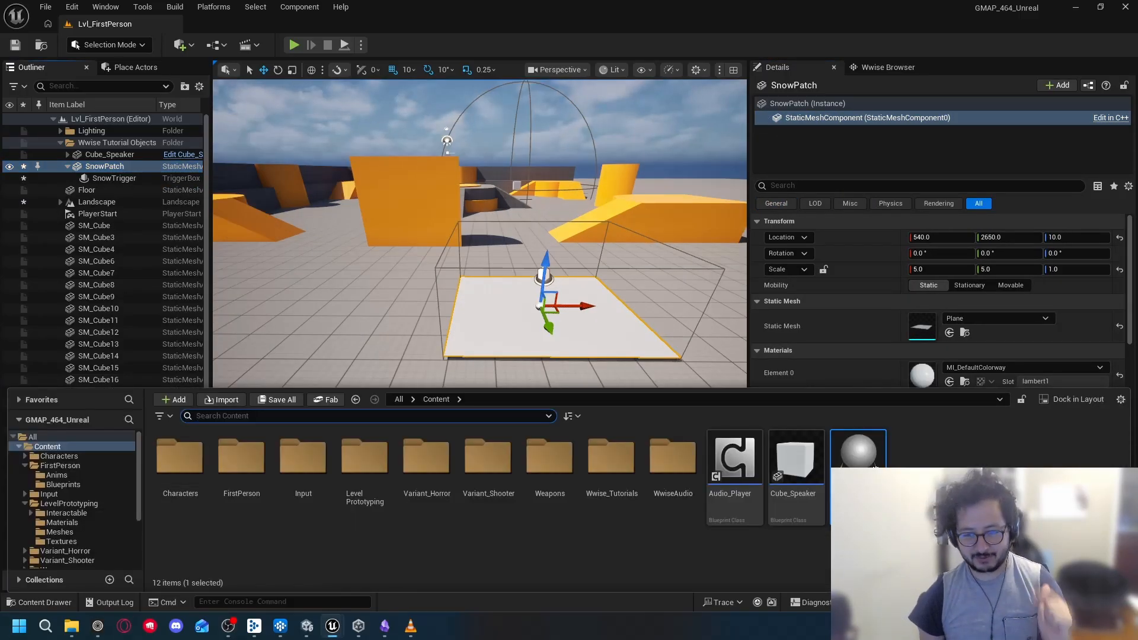
{"action": "left_click_drag", "start_coordinate": [878, 455], "coordinate": [522, 459]}
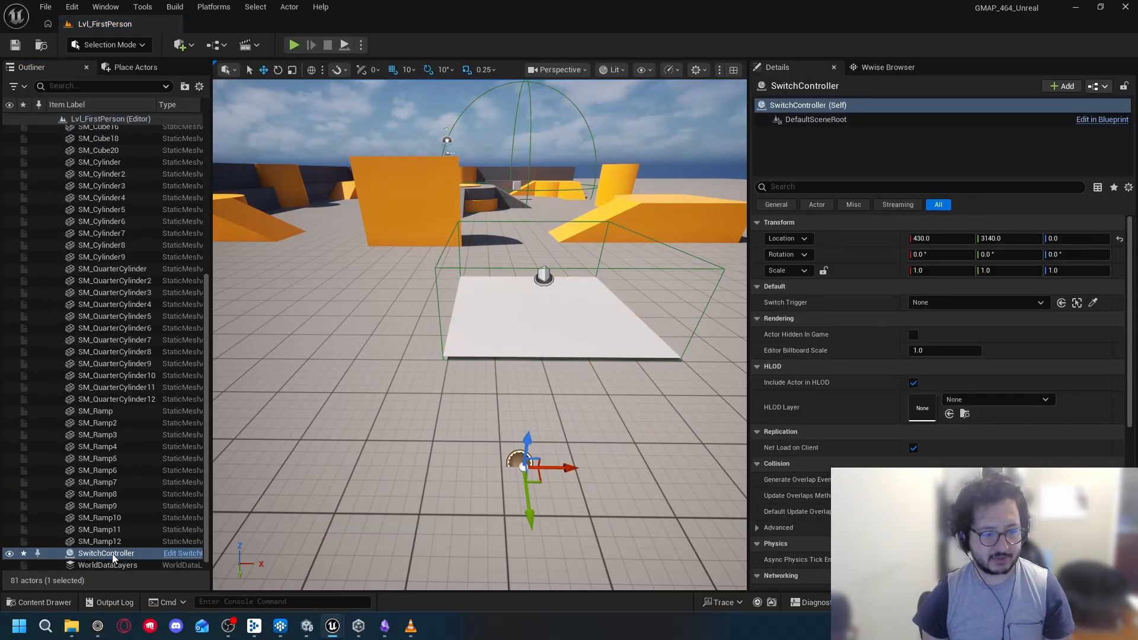
{"action": "left_click_drag", "start_coordinate": [112, 553], "coordinate": [92, 245]}
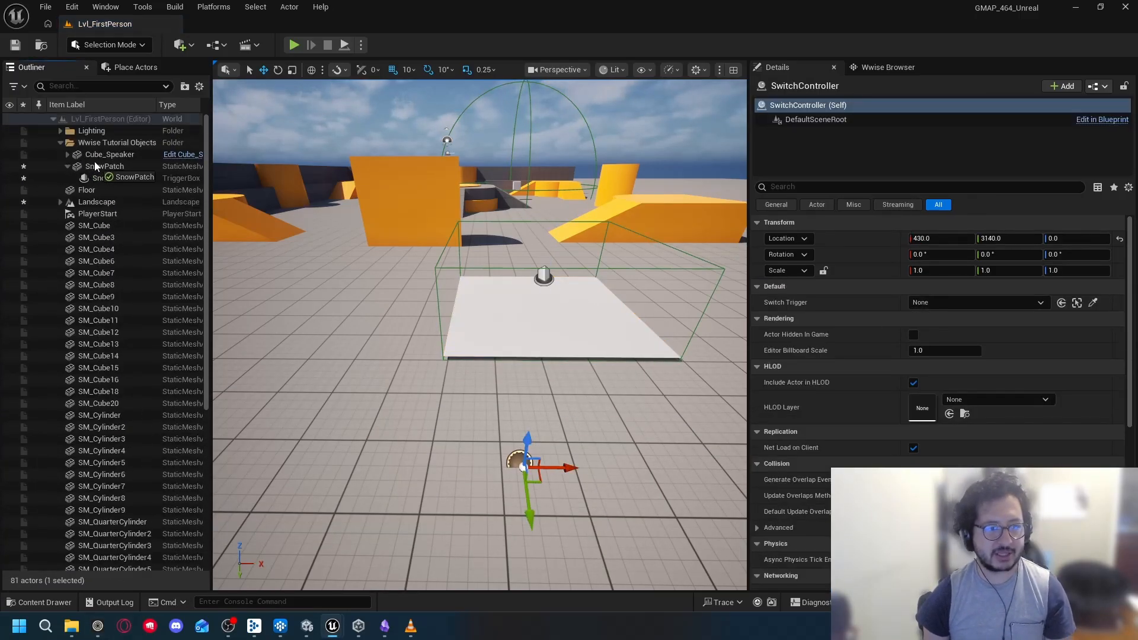
{"action": "left_click_drag", "start_coordinate": [95, 161], "coordinate": [99, 163]}
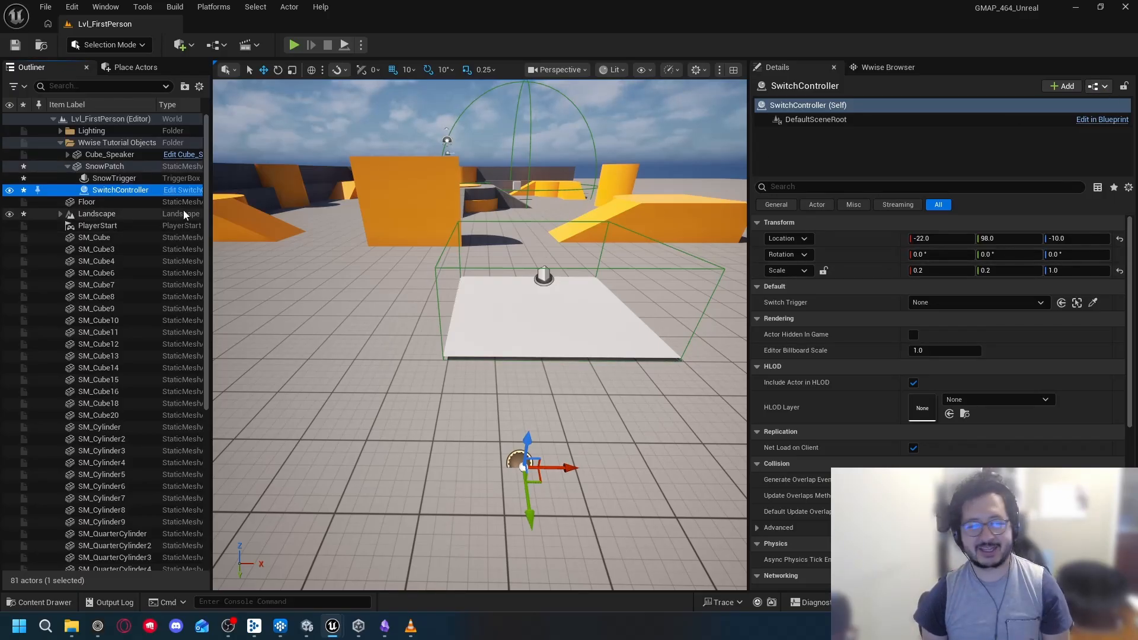
Step: Set the SwitchController actor's location relative to SnowPatch to 0, 0, 0
{"action": "left_click", "coordinate": [118, 179]}
{"action": "left_click", "coordinate": [112, 193]}
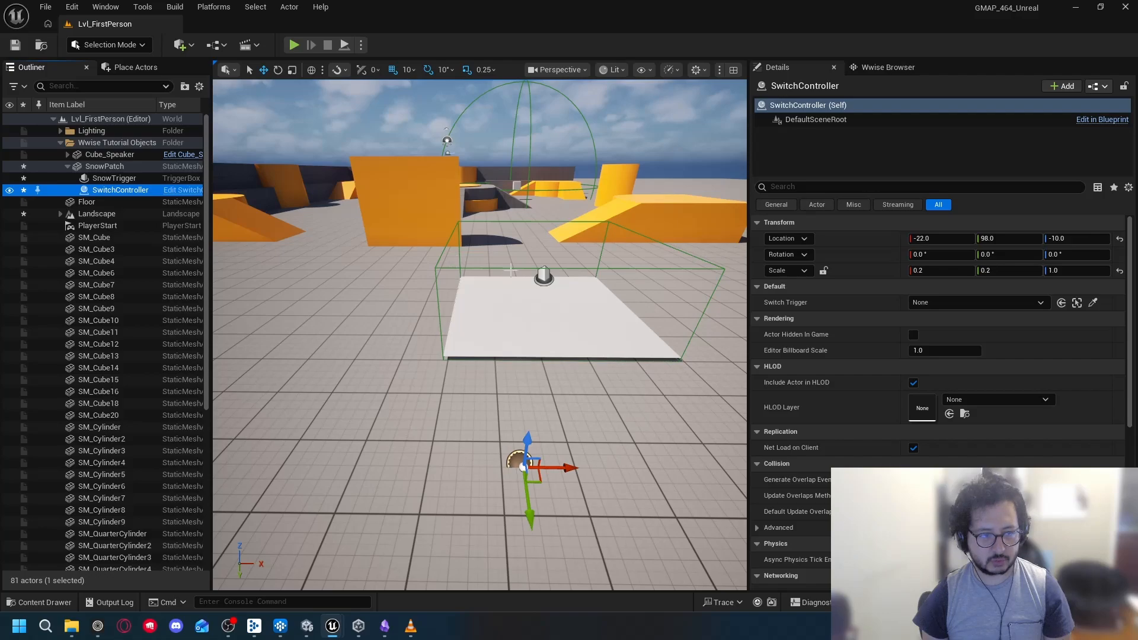
{"action": "left_click", "coordinate": [950, 238]}
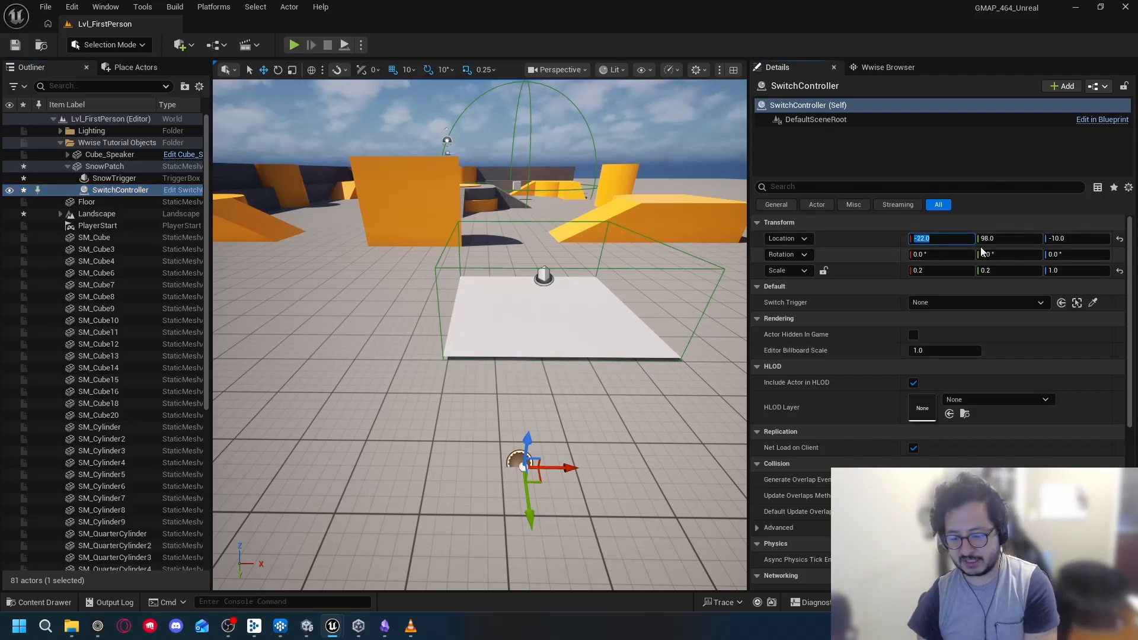
{"action": "type", "text": "0"}
{"action": "left_click", "coordinate": [1016, 238]}
{"action": "type", "text": "0"}
{"action": "left_click", "coordinate": [1079, 238]}
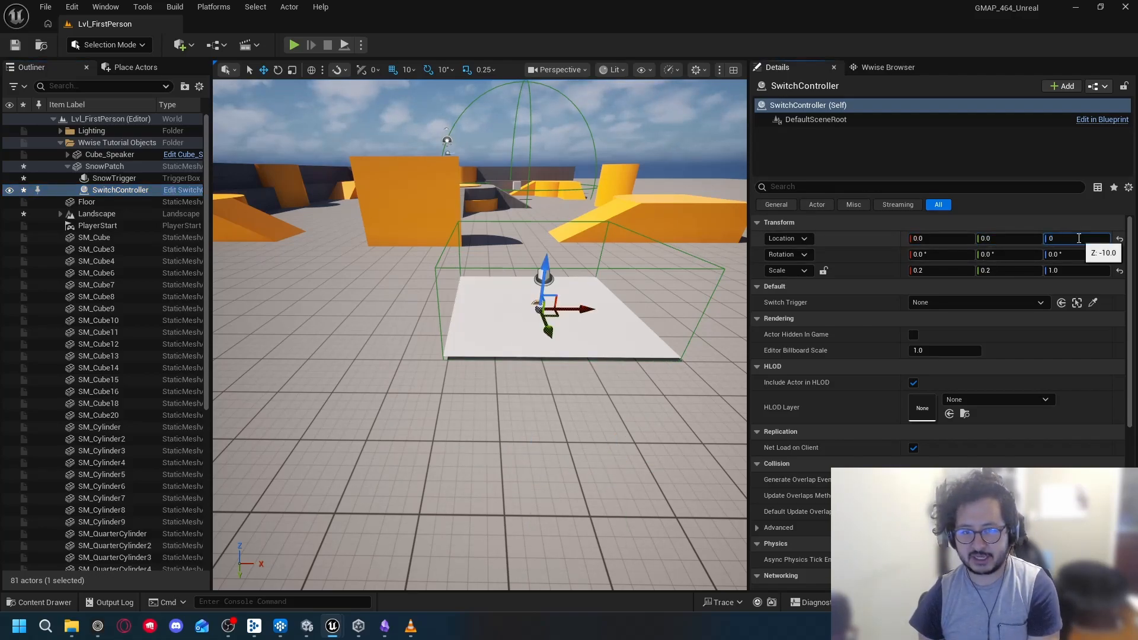
{"action": "type", "text": "0"}
{"action": "key", "text": "Return"}
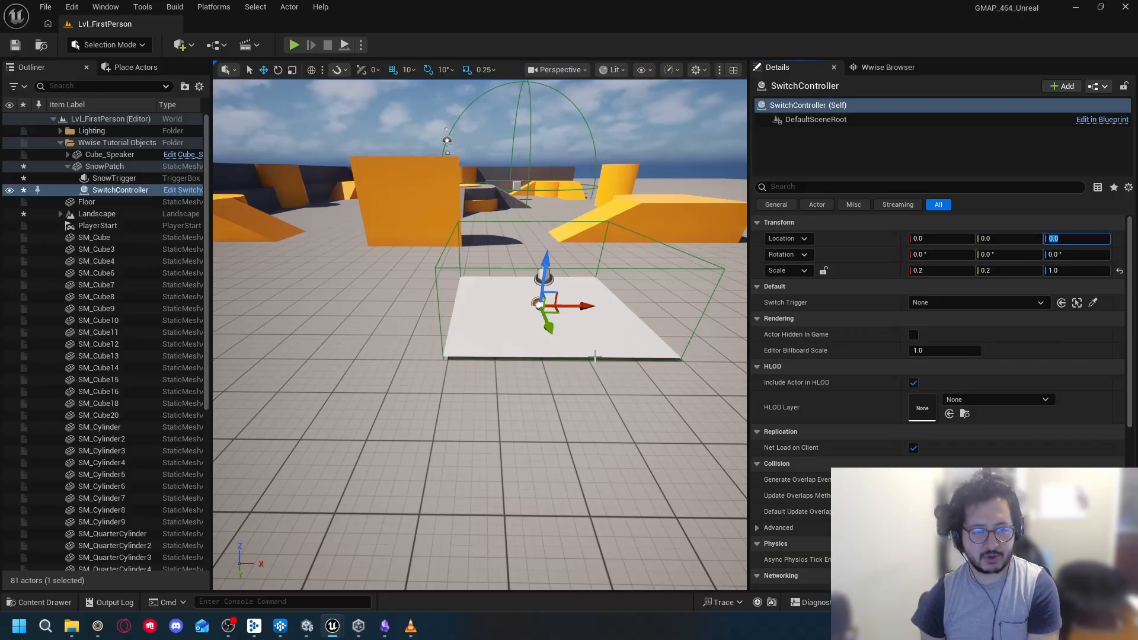
Step: Raise the SwitchController actor to a Z location of 20 and assign SnowTrigger as its Switch Trigger
{"action": "left_click_drag", "start_coordinate": [551, 262], "coordinate": [550, 239]}
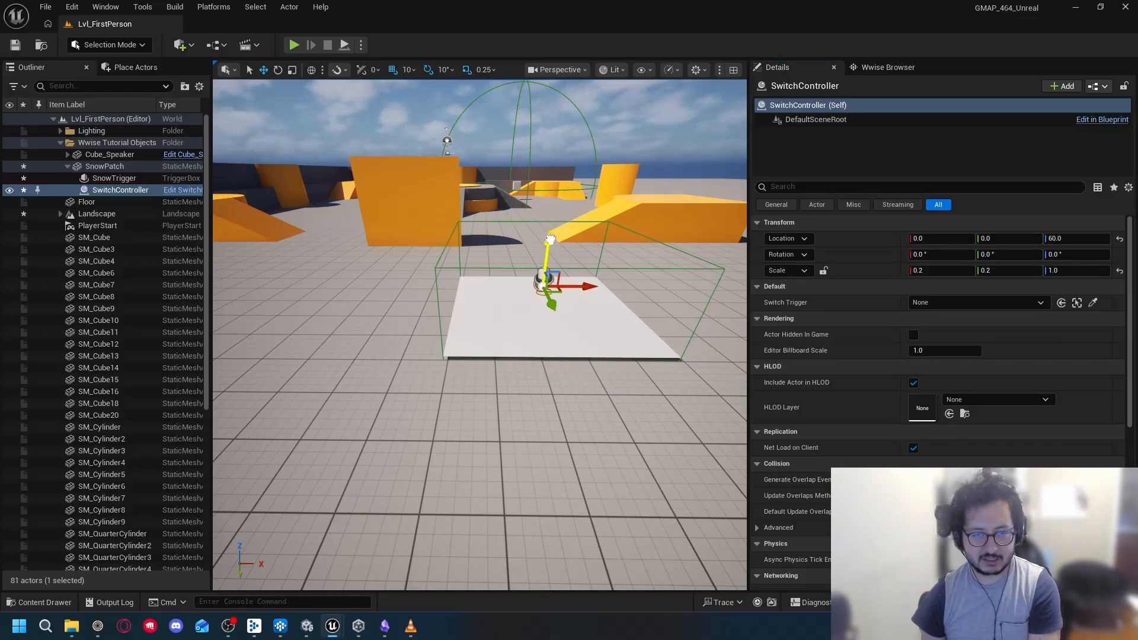
{"action": "left_click", "coordinate": [1072, 239]}
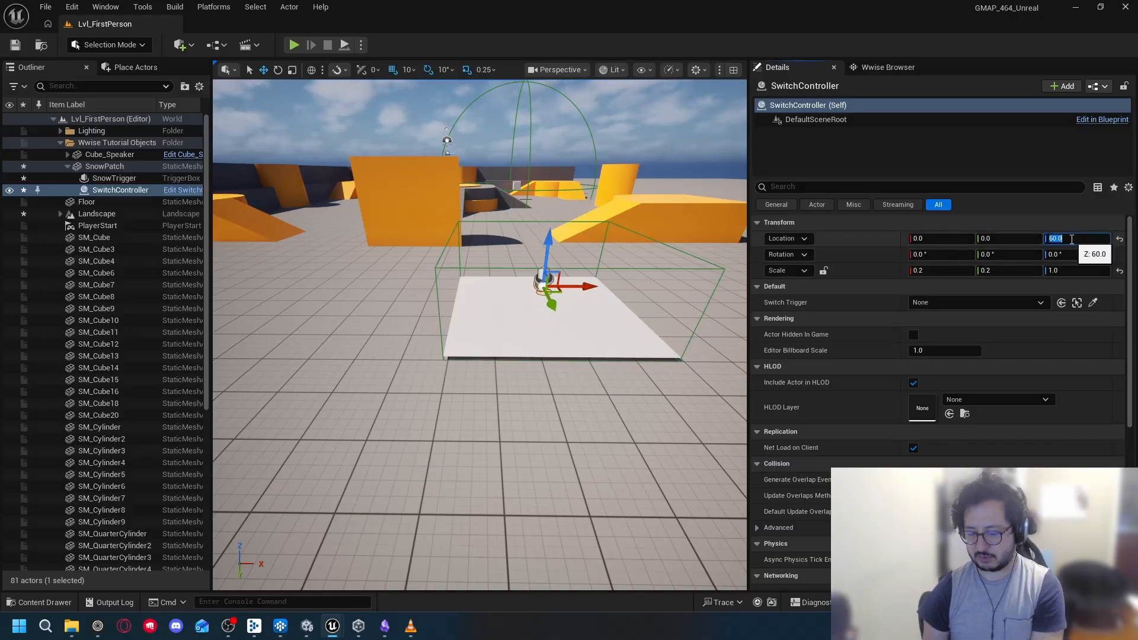
{"action": "type", "text": "20"}
{"action": "key", "text": "Return"}
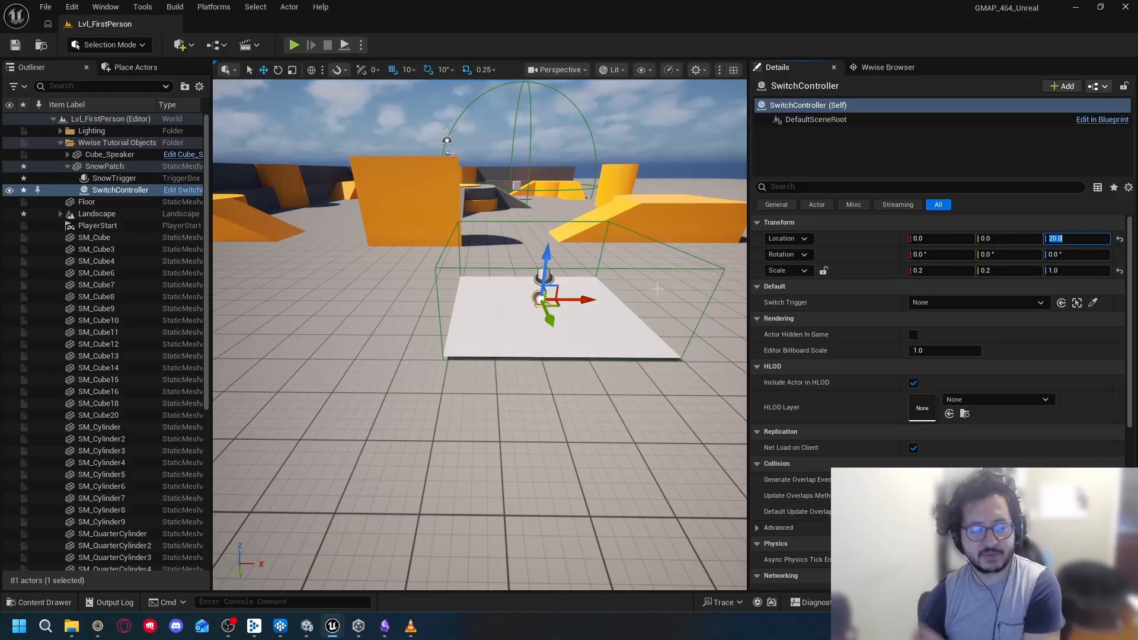
{"action": "left_click", "coordinate": [976, 301]}
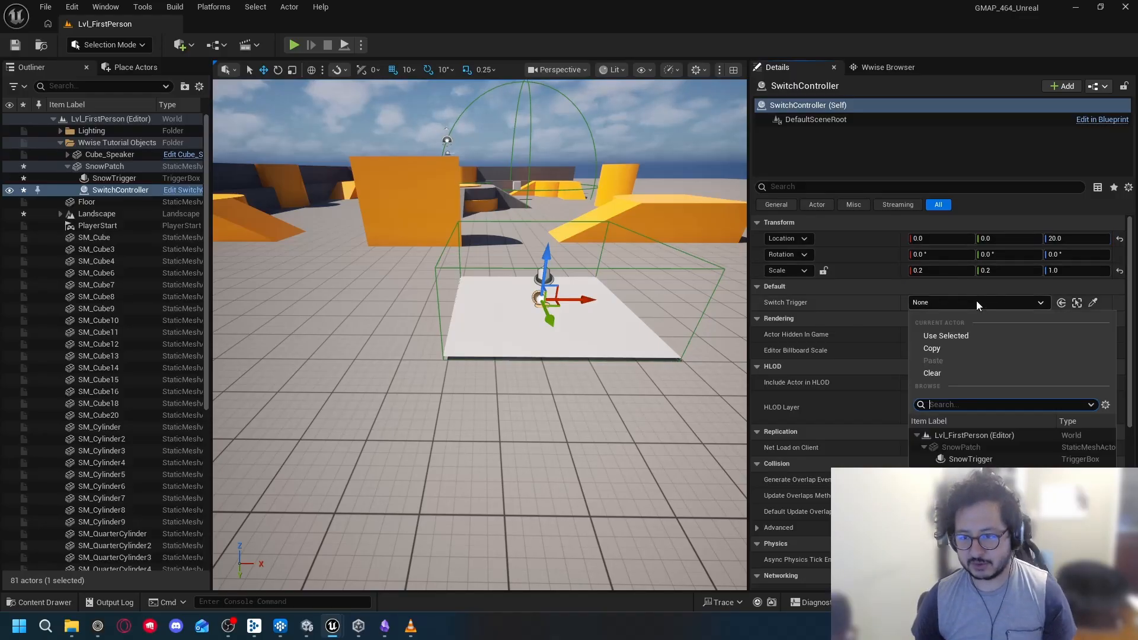
{"action": "left_click", "coordinate": [978, 460]}
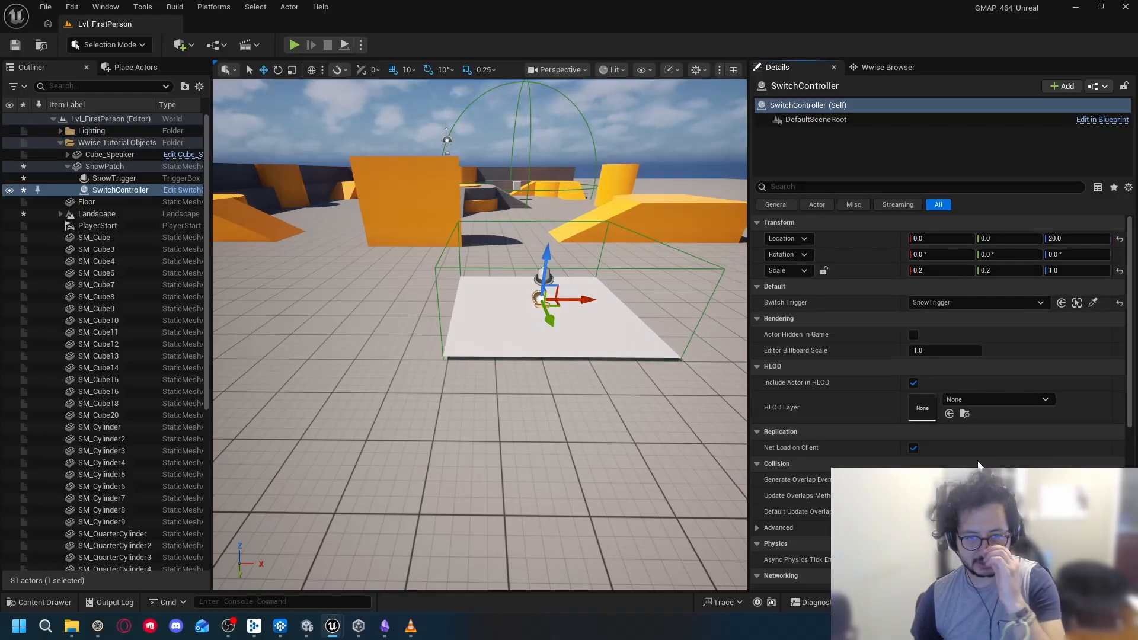
Step: Play the level, walk and jump across the snow patch to test the footsteps, and stop the session
{"action": "left_click", "coordinate": [293, 46]}
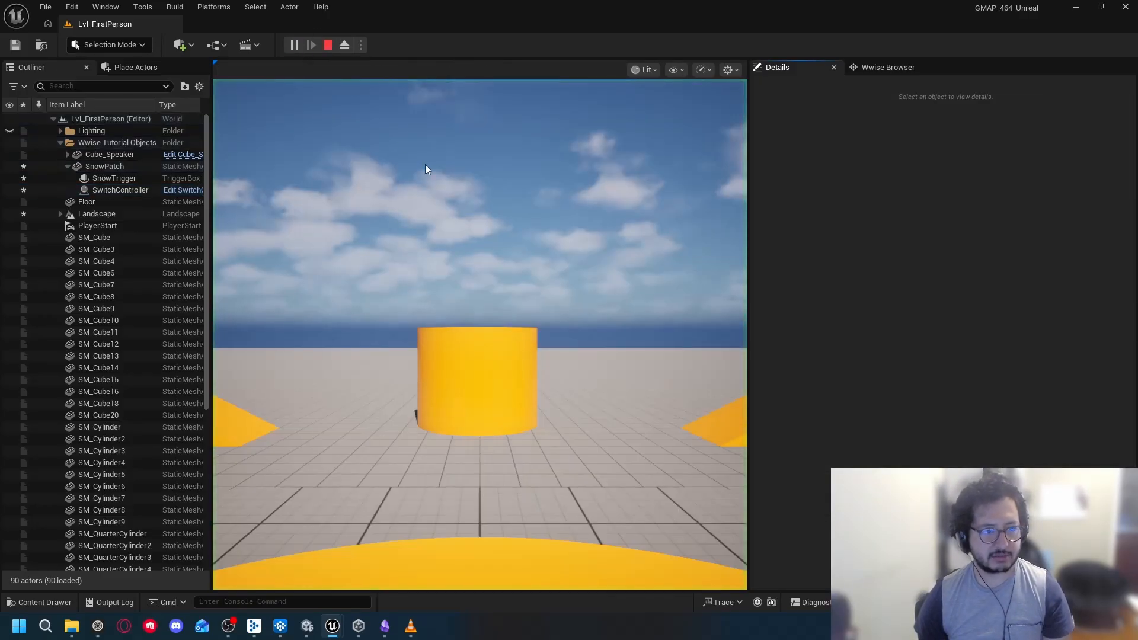
{"action": "key", "text": "w"}
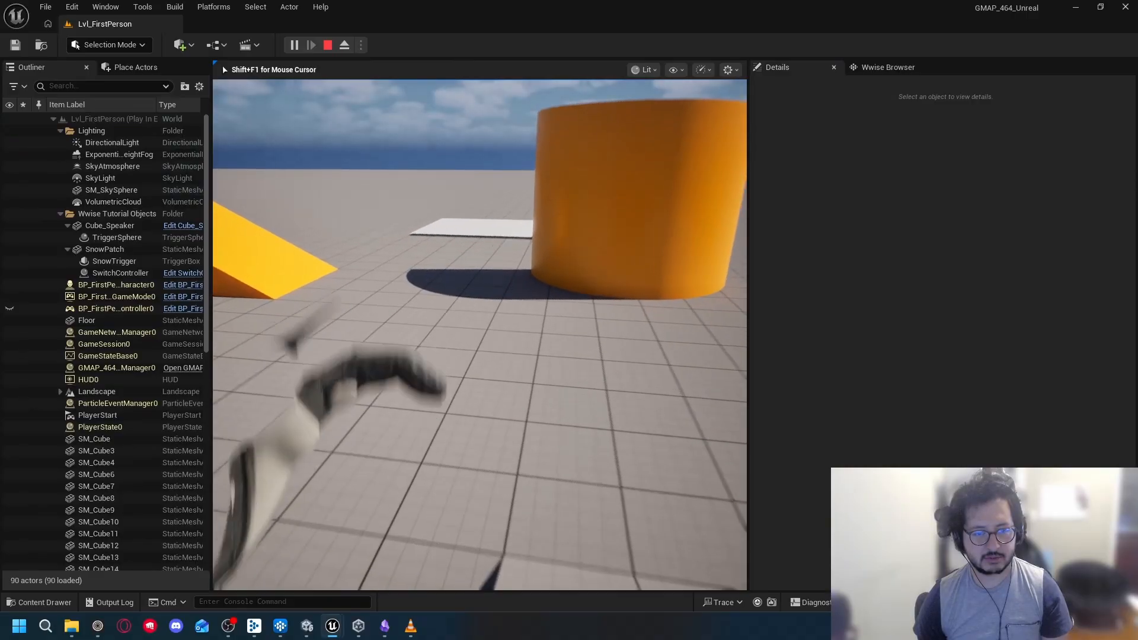
{"action": "key", "text": "w"}
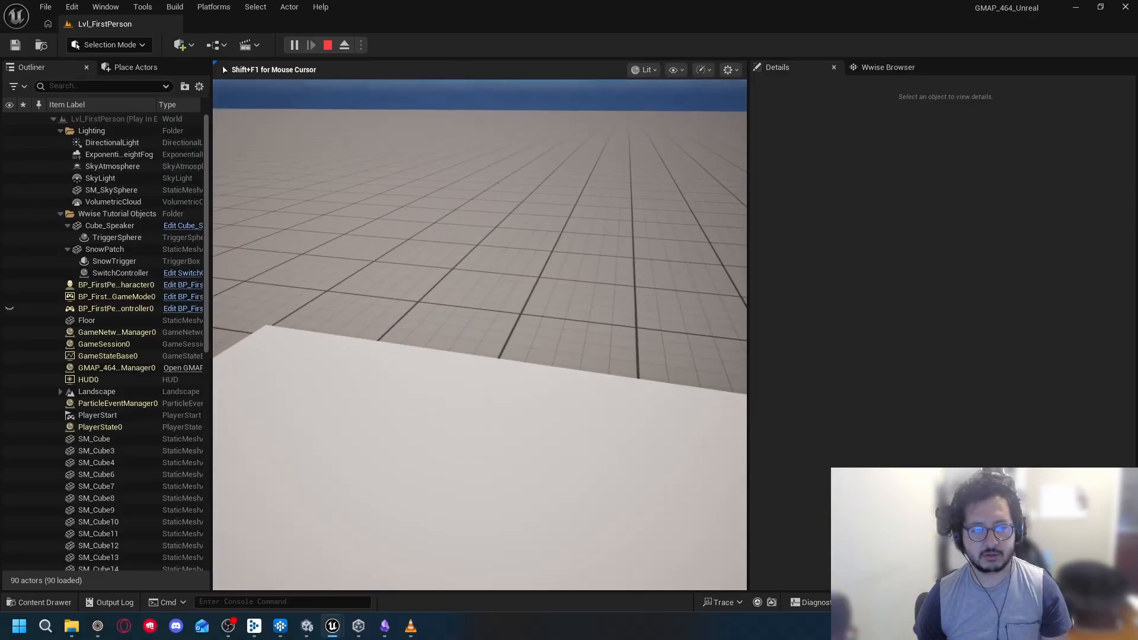
{"action": "key", "text": "space"}
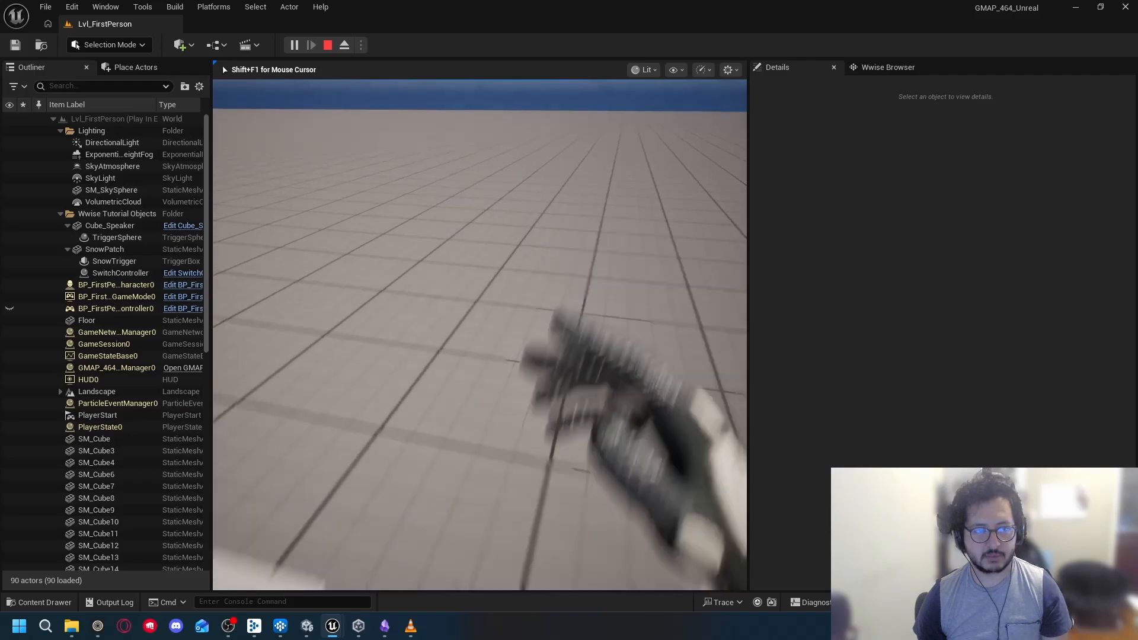
{"action": "key", "text": "Escape"}
Step: Set the Set Switch node's Switch Value to Footsteps_Switch-Snow in the SwitchController event graph and save the blueprint
{"action": "left_click", "coordinate": [119, 190]}
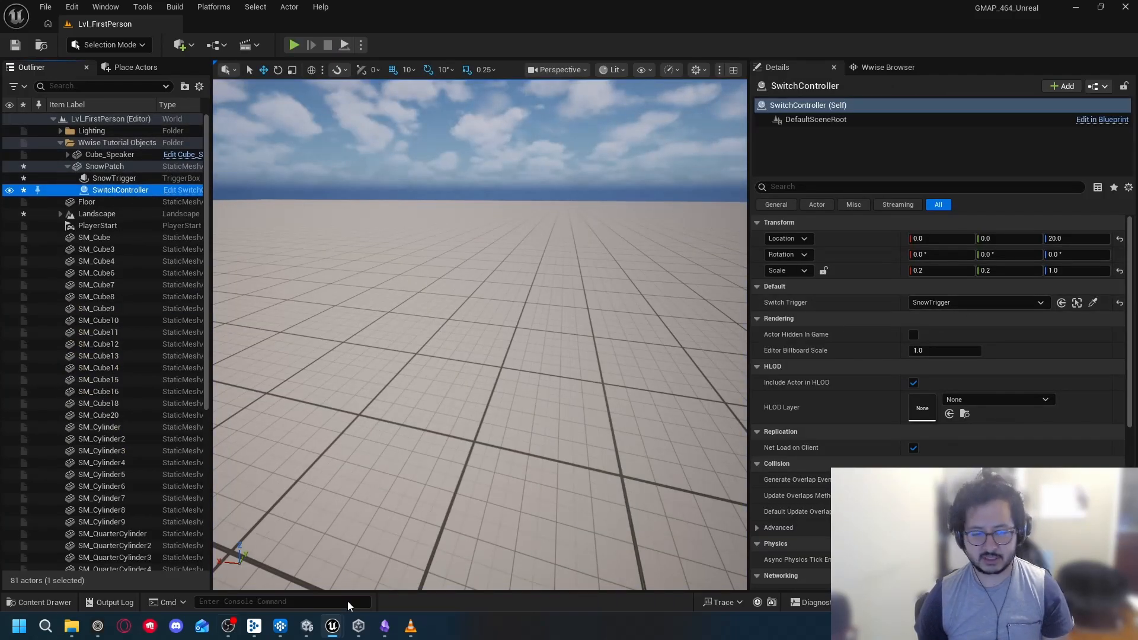
{"action": "mouse_move", "coordinate": [356, 627]}
{"action": "left_click", "coordinate": [393, 587]}
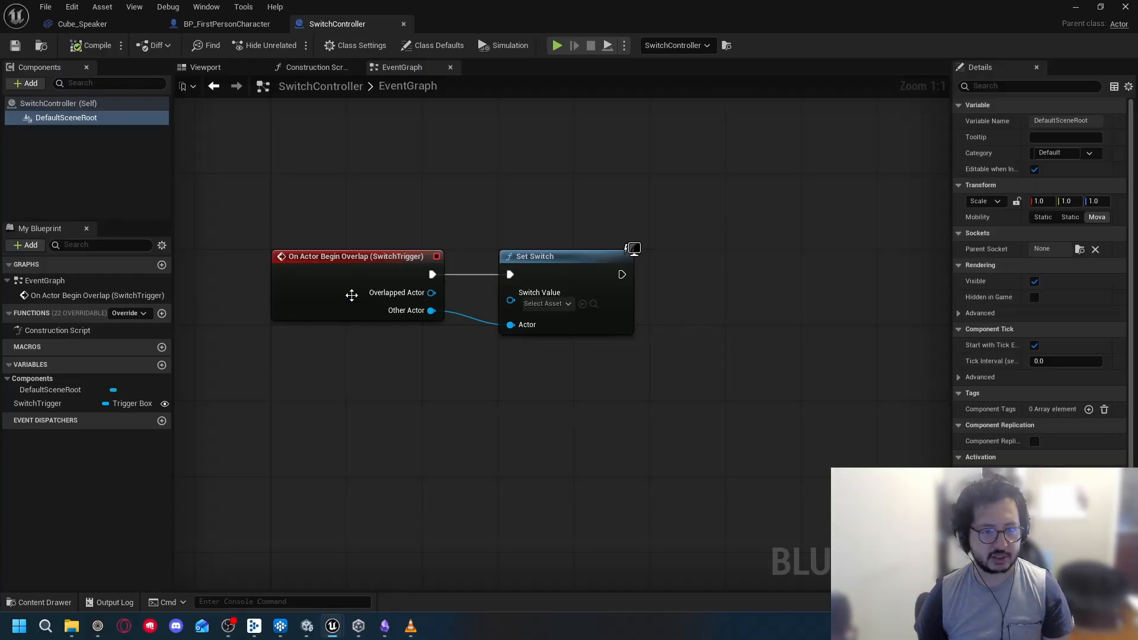
{"action": "left_click_drag", "start_coordinate": [366, 396], "coordinate": [452, 396]}
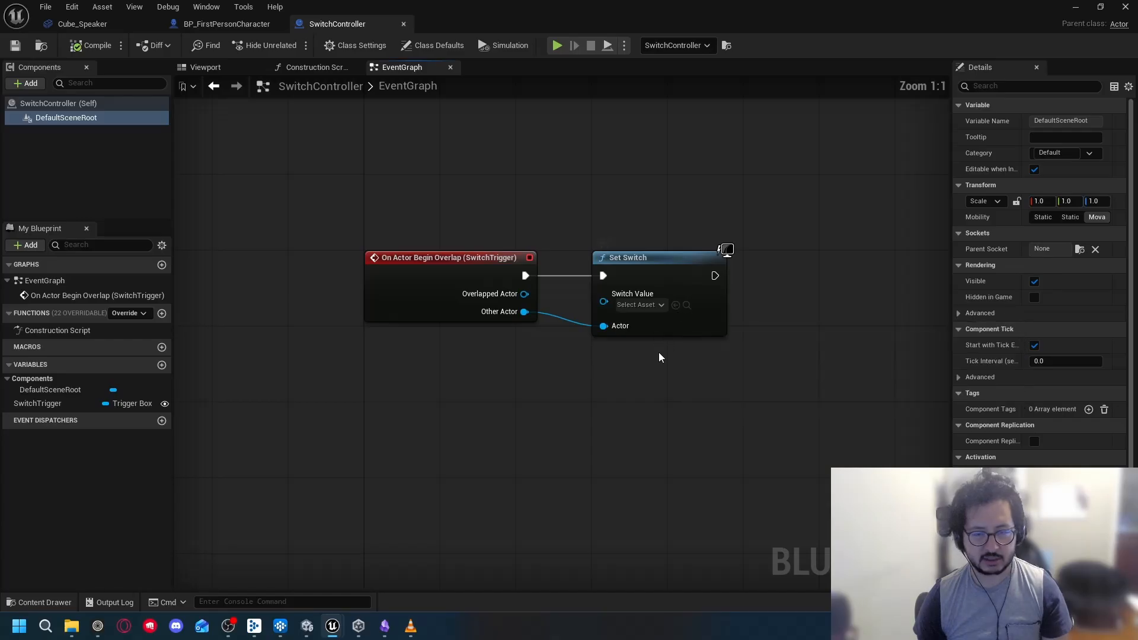
{"action": "left_click", "coordinate": [661, 306]}
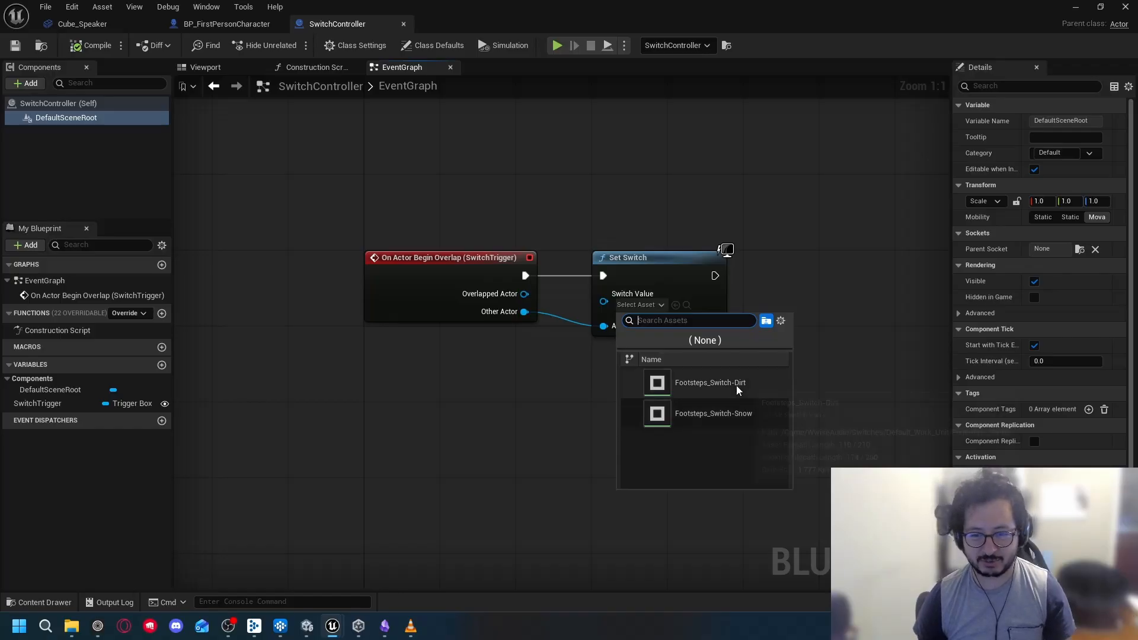
{"action": "left_click", "coordinate": [750, 409]}
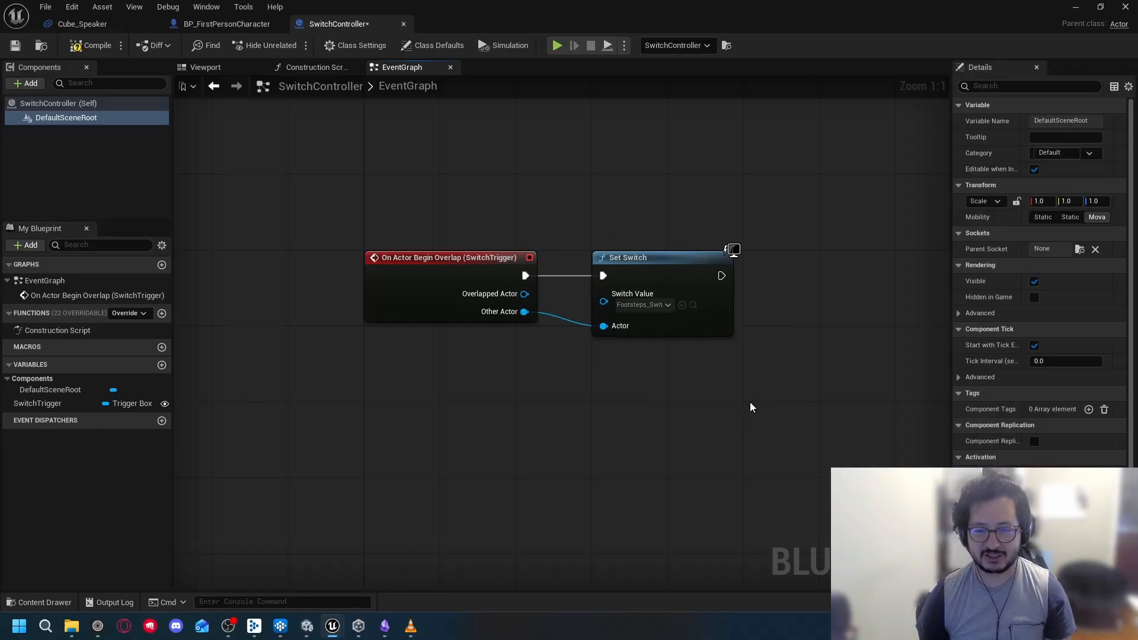
{"action": "left_click", "coordinate": [13, 50]}
Step: Return to the level and play it again, walking onto and off the snow patch to check the footsteps switch
{"action": "left_click", "coordinate": [1076, 7]}
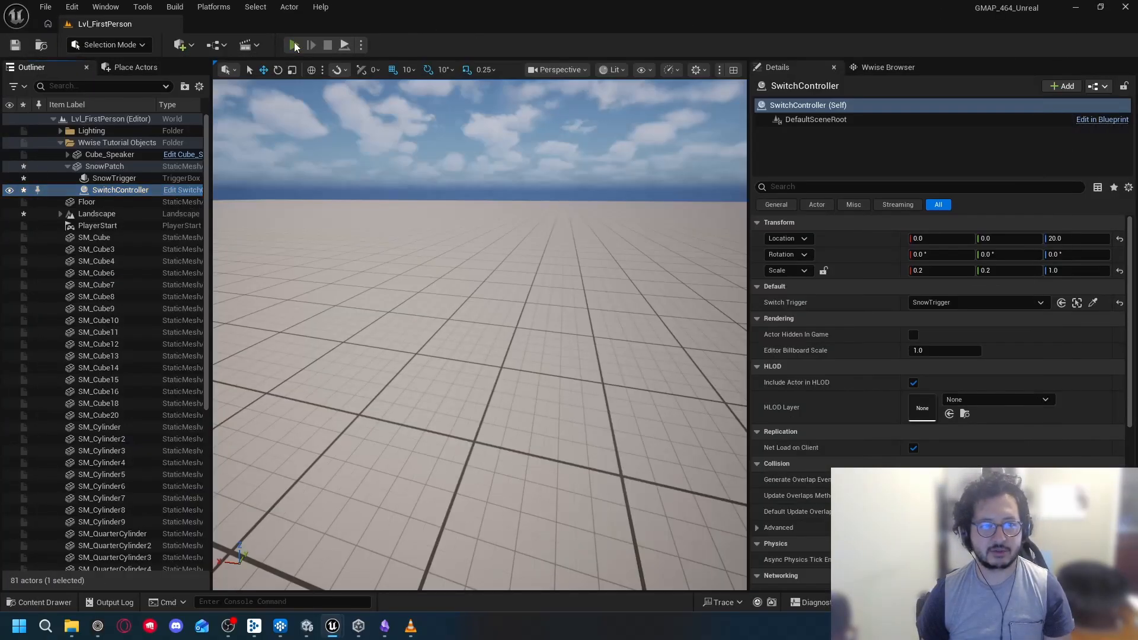
{"action": "left_click", "coordinate": [295, 46]}
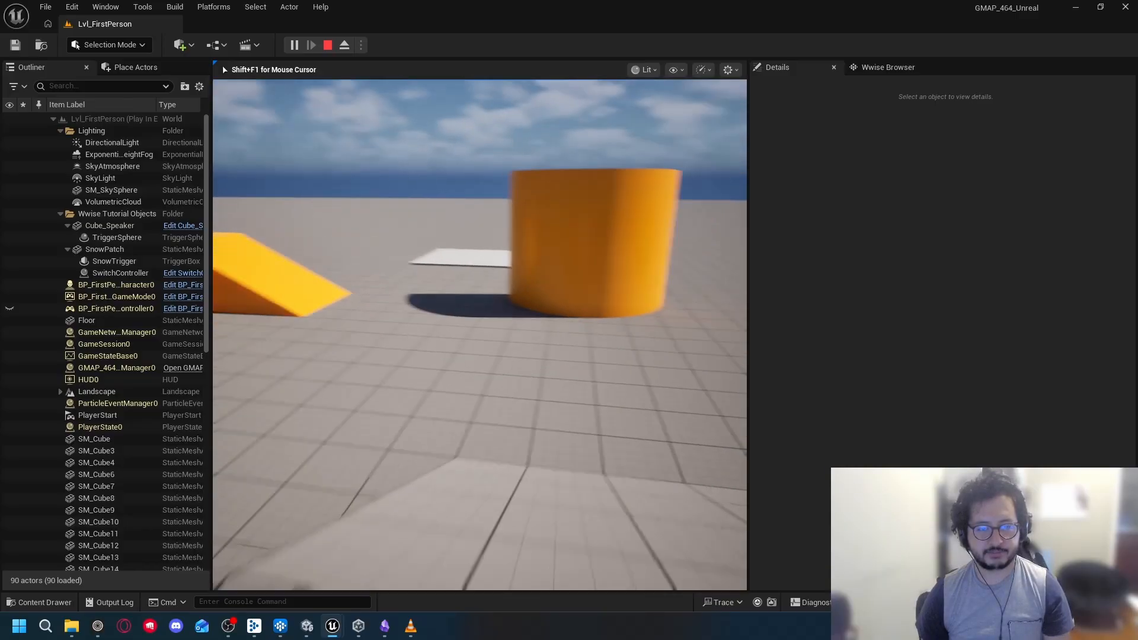
{"action": "key", "text": "w"}
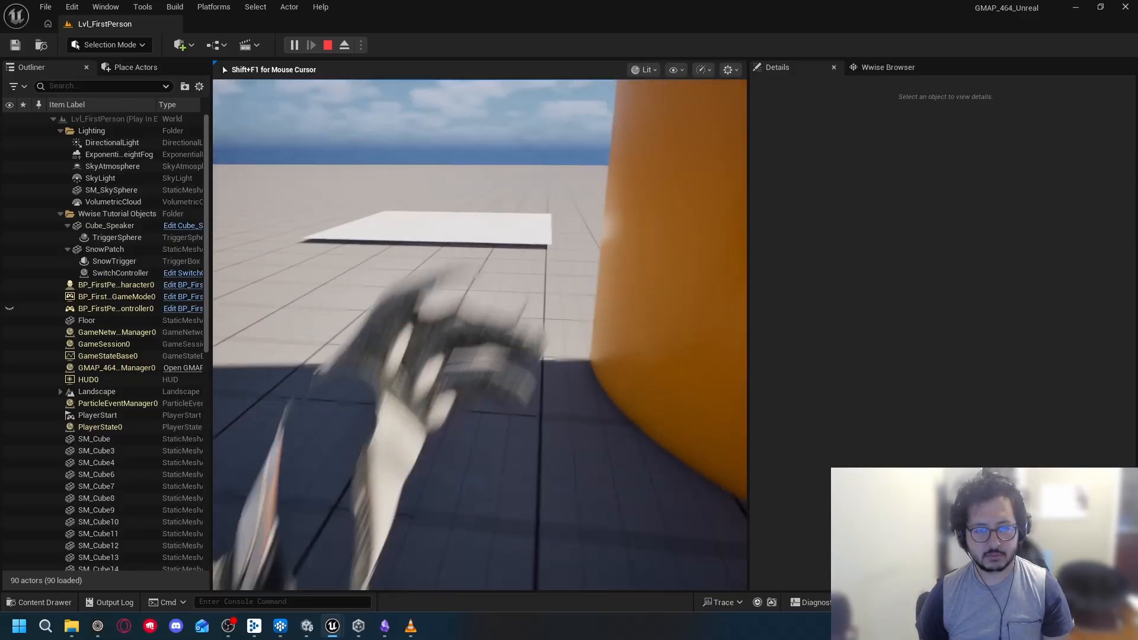
{"action": "key", "text": "w"}
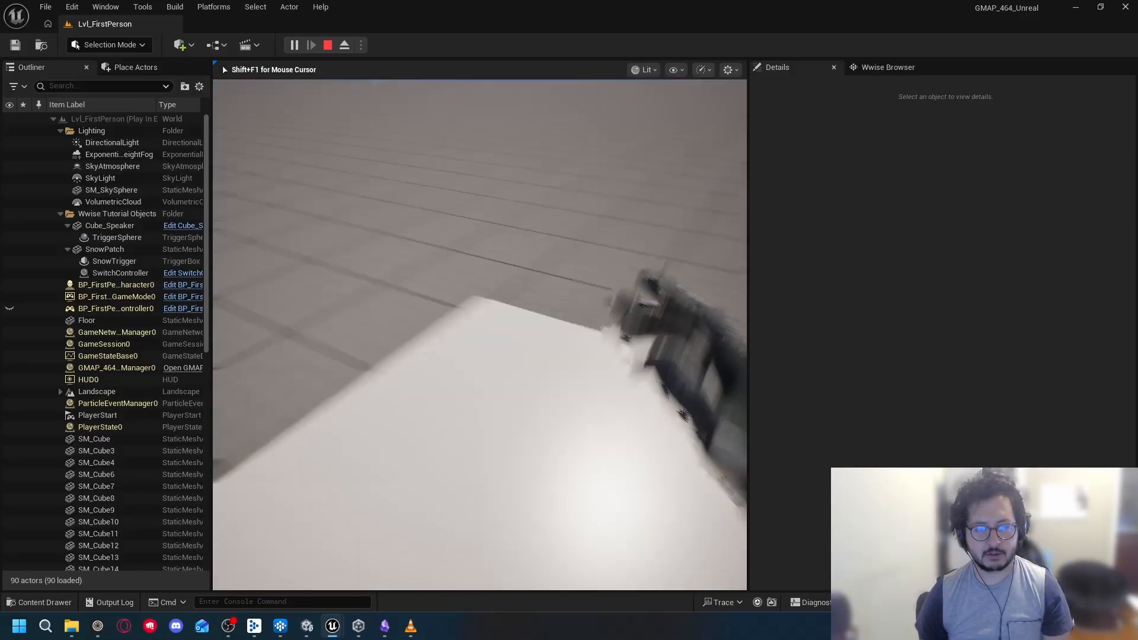
{"action": "key", "text": "w"}
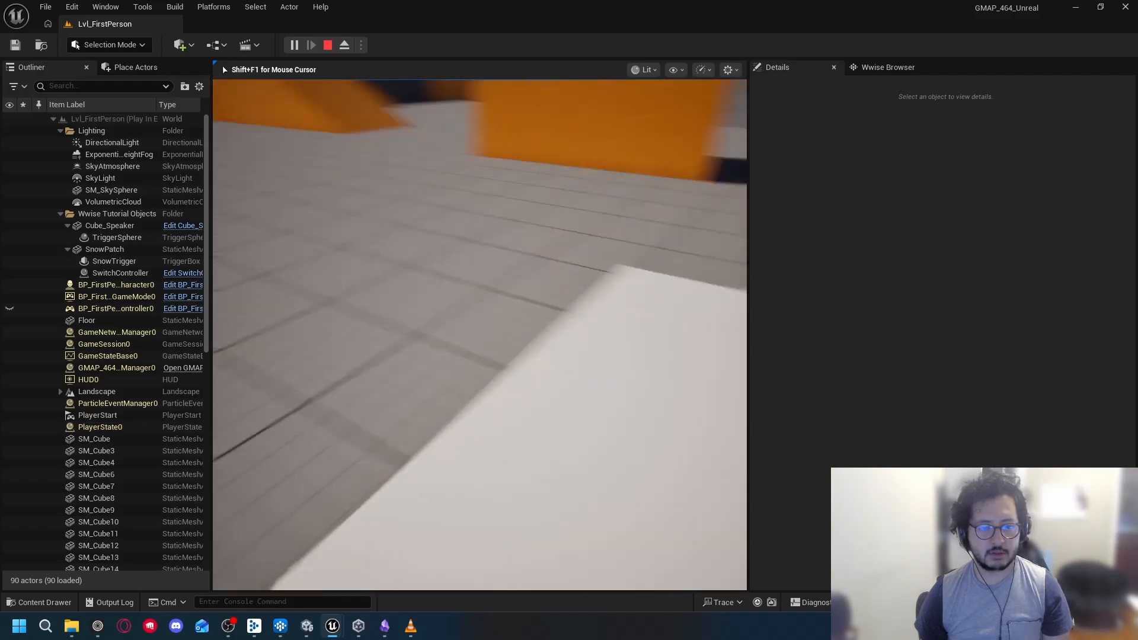
{"action": "key", "text": "w"}
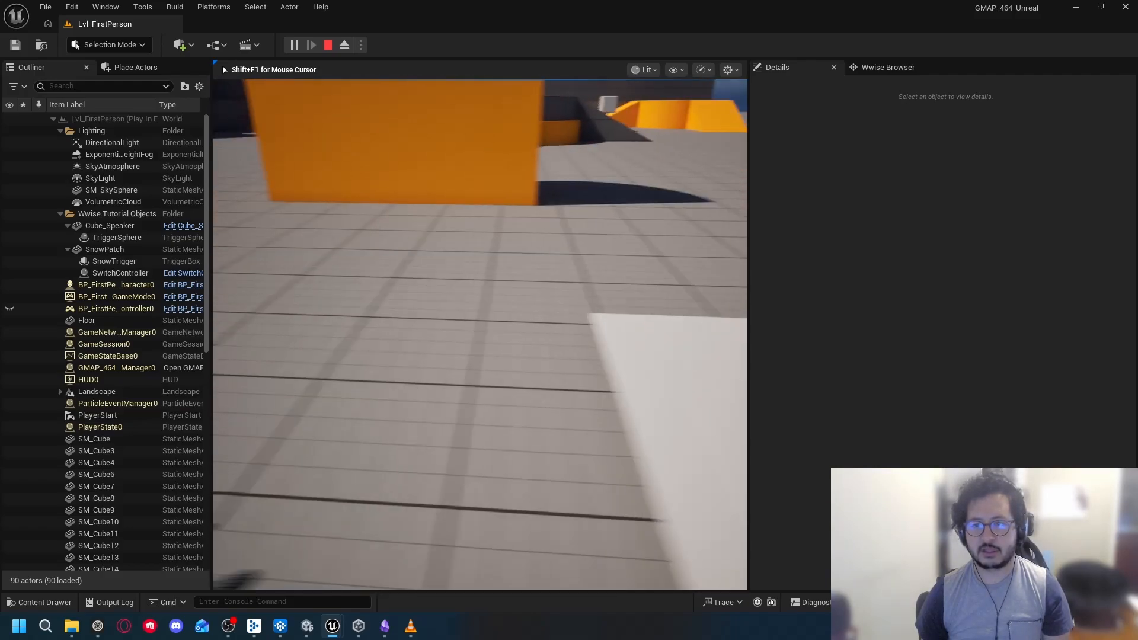
{"action": "key", "text": "w"}
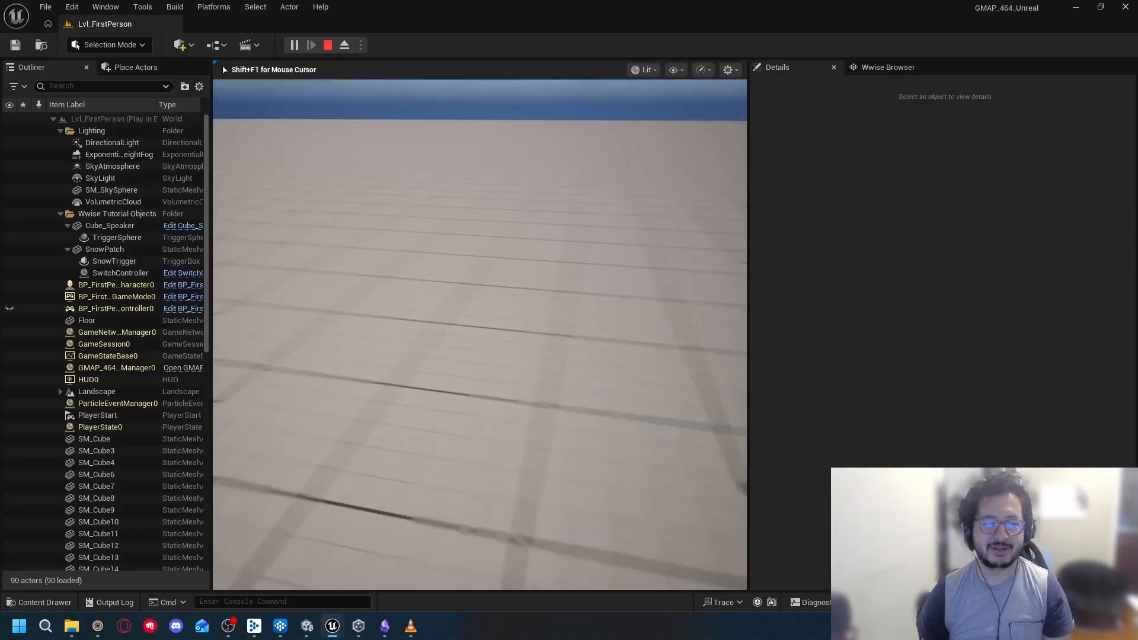
Step: Continue walking around the snow patch in the running level, then stop the play session
{"action": "key", "text": "w"}
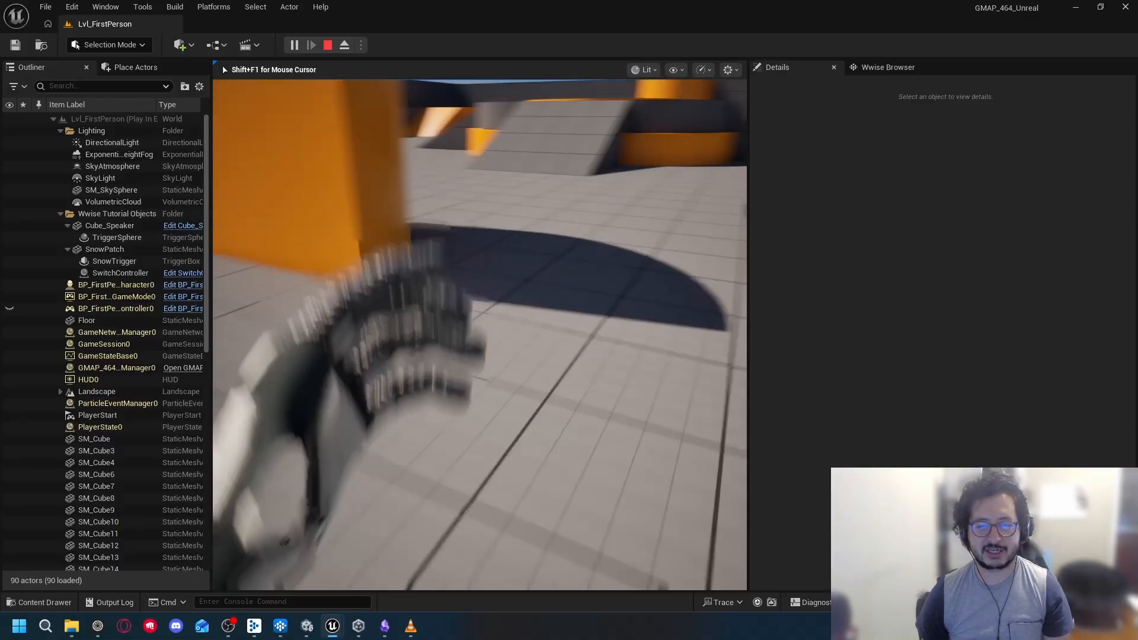
{"action": "key", "text": "w"}
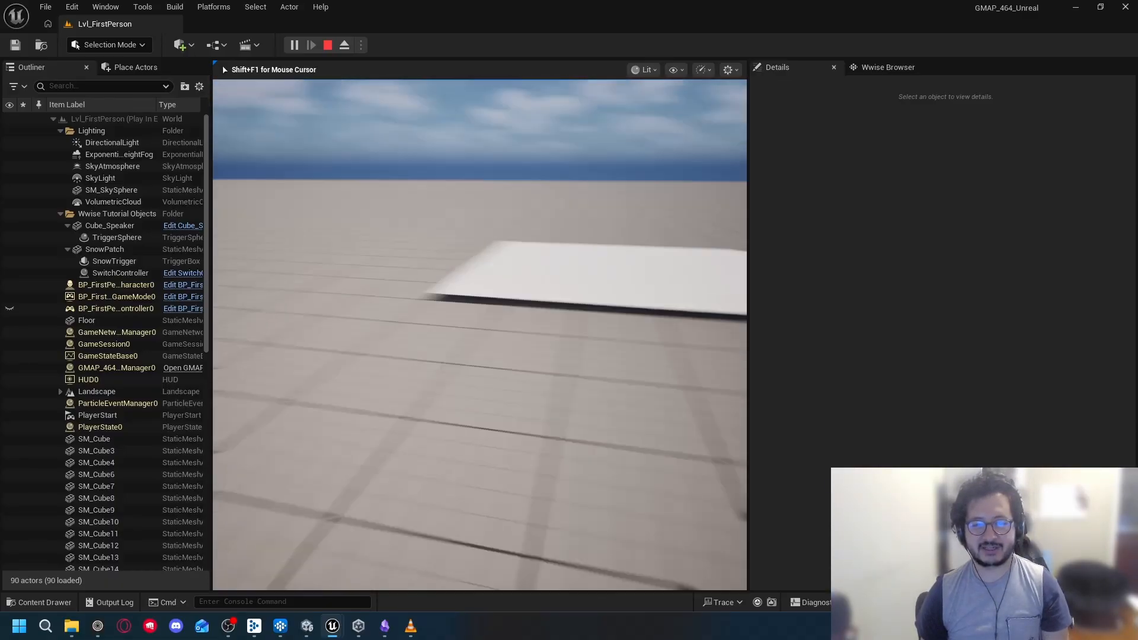
{"action": "key", "text": "w"}
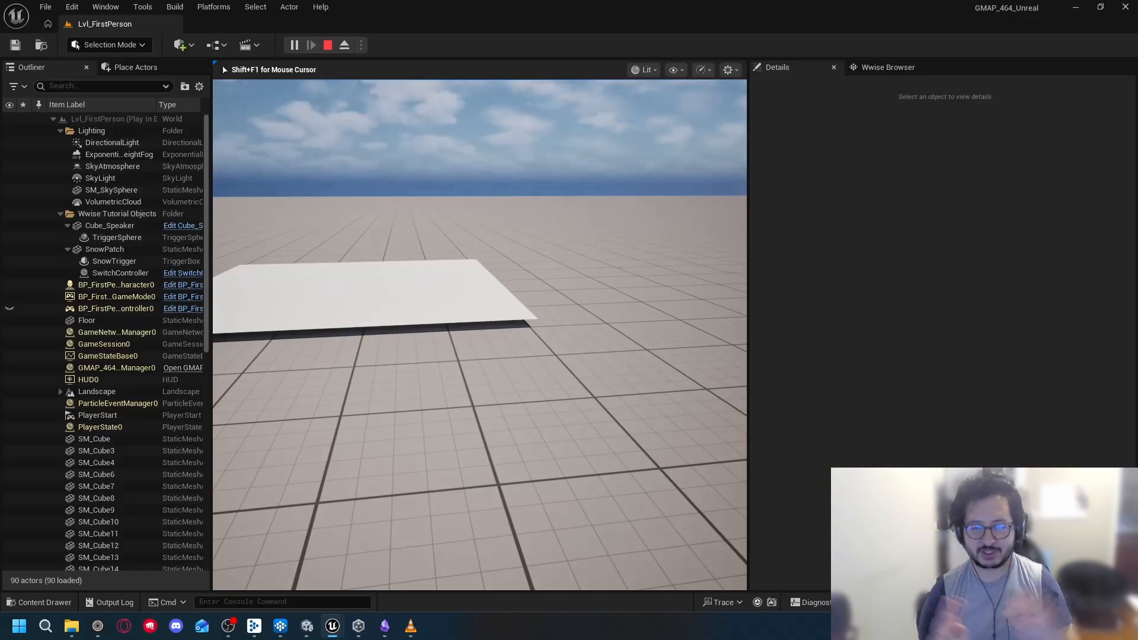
{"action": "key", "text": "Escape"}
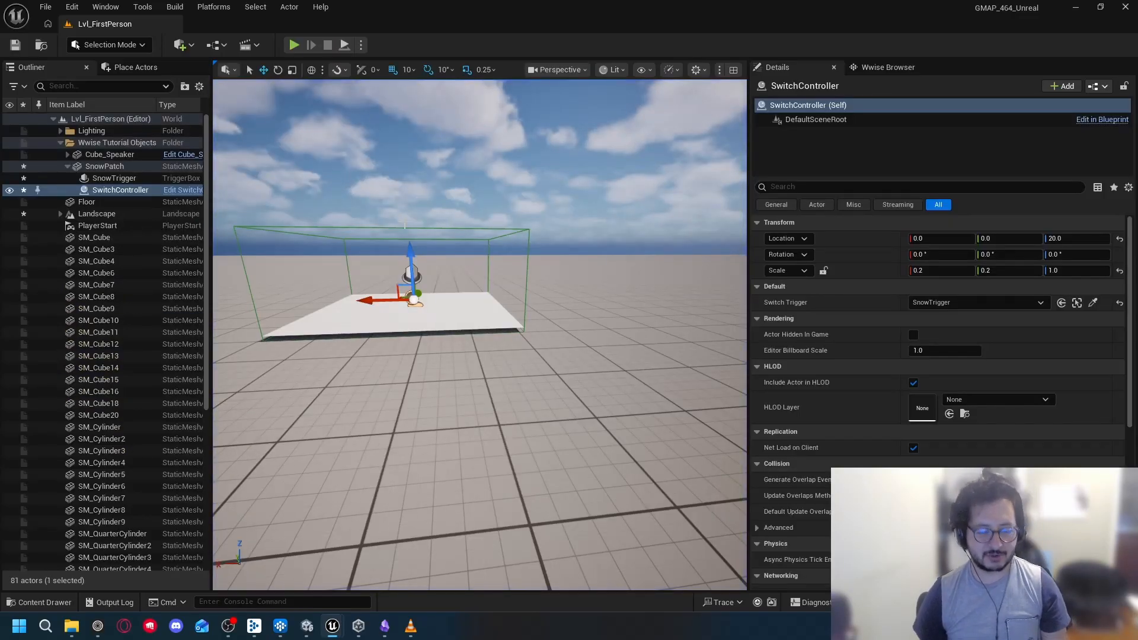
Step: Add an On Actor End Overlap event for the SwitchTrigger variable in the SwitchController event graph
{"action": "mouse_move", "coordinate": [341, 627]}
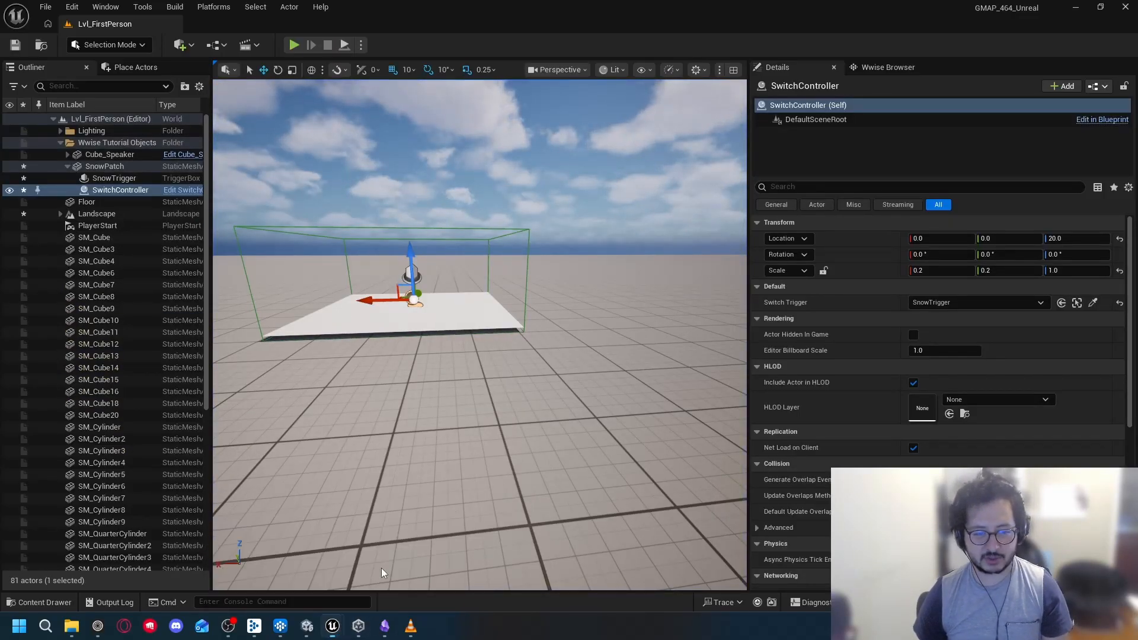
{"action": "left_click", "coordinate": [404, 563]}
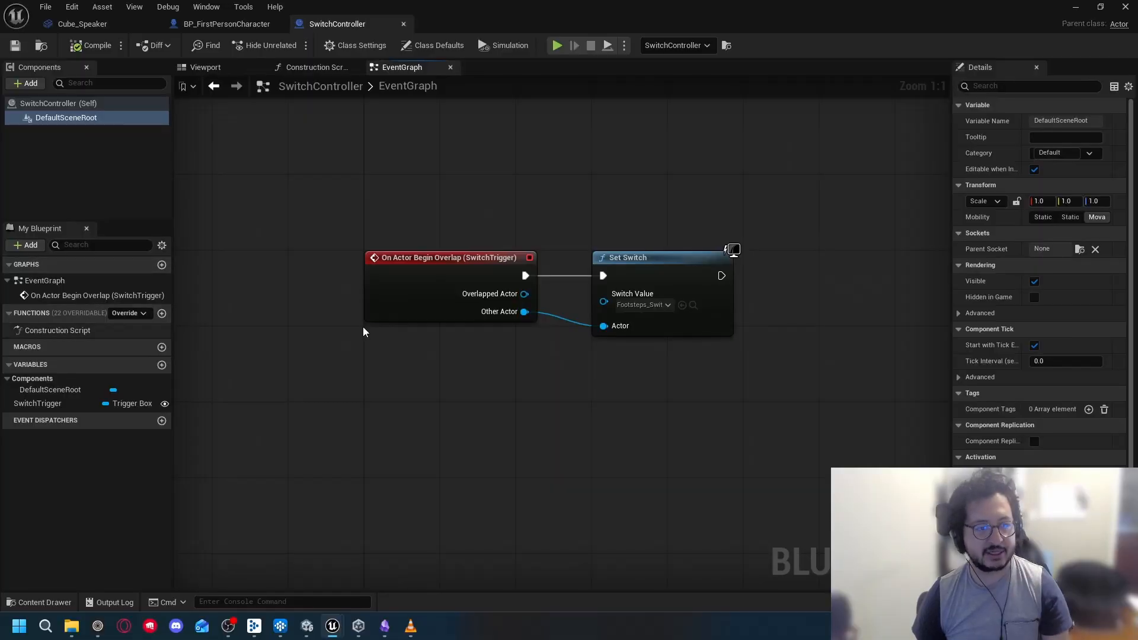
{"action": "left_click", "coordinate": [37, 403]}
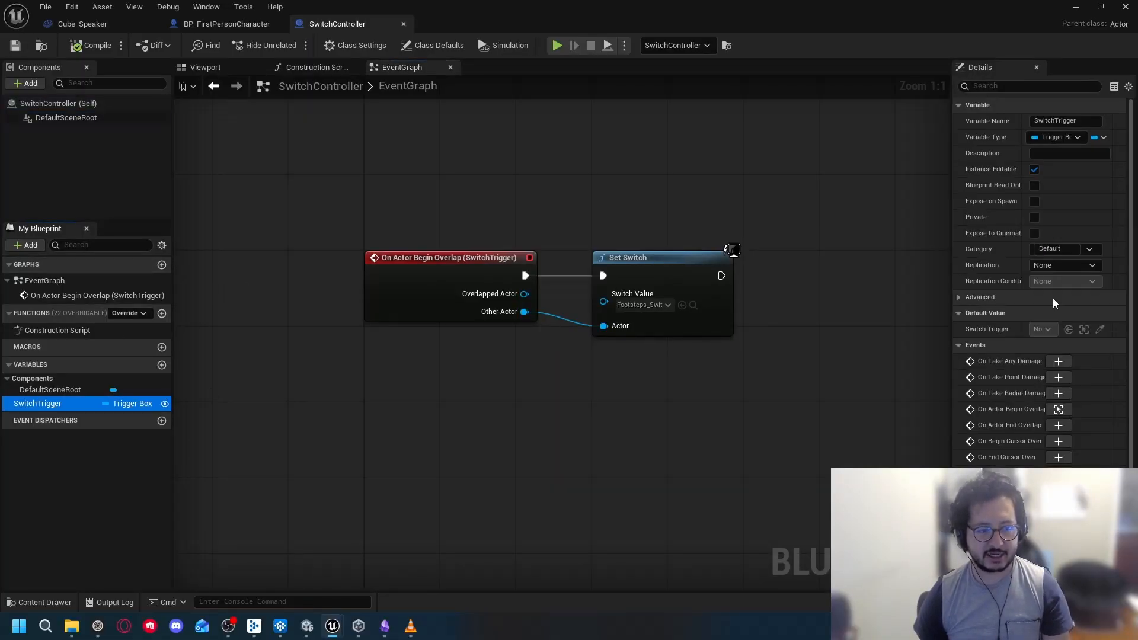
{"action": "scroll", "coordinate": [1022, 411], "scroll_direction": "down", "scroll_amount": 2}
{"action": "scroll", "coordinate": [1022, 411], "scroll_direction": "down", "scroll_amount": 1}
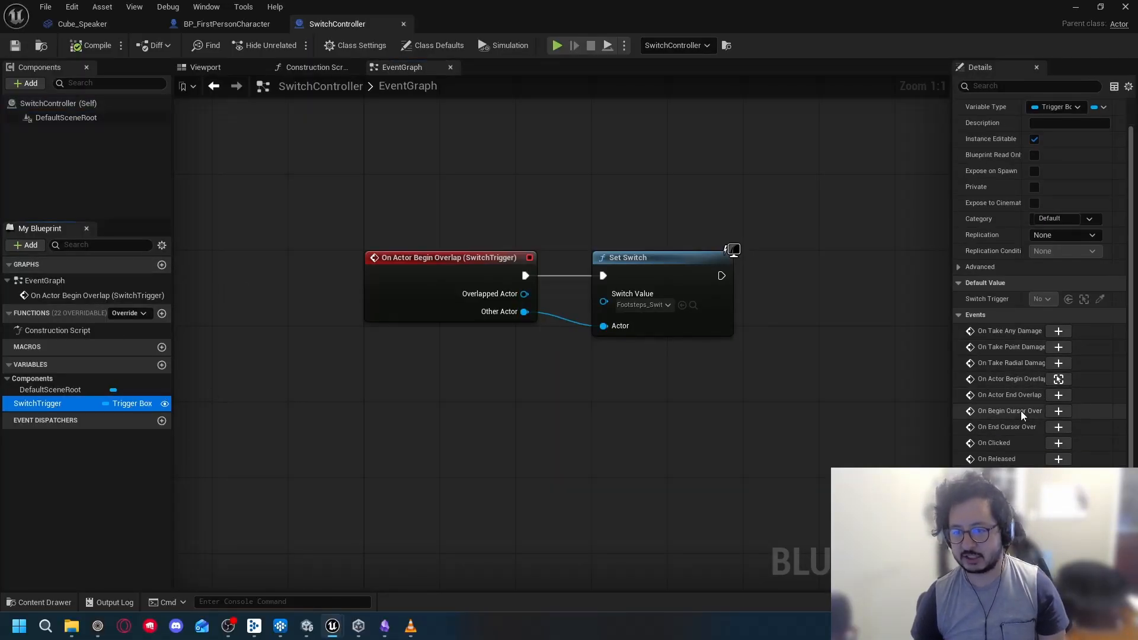
{"action": "left_click", "coordinate": [1059, 395]}
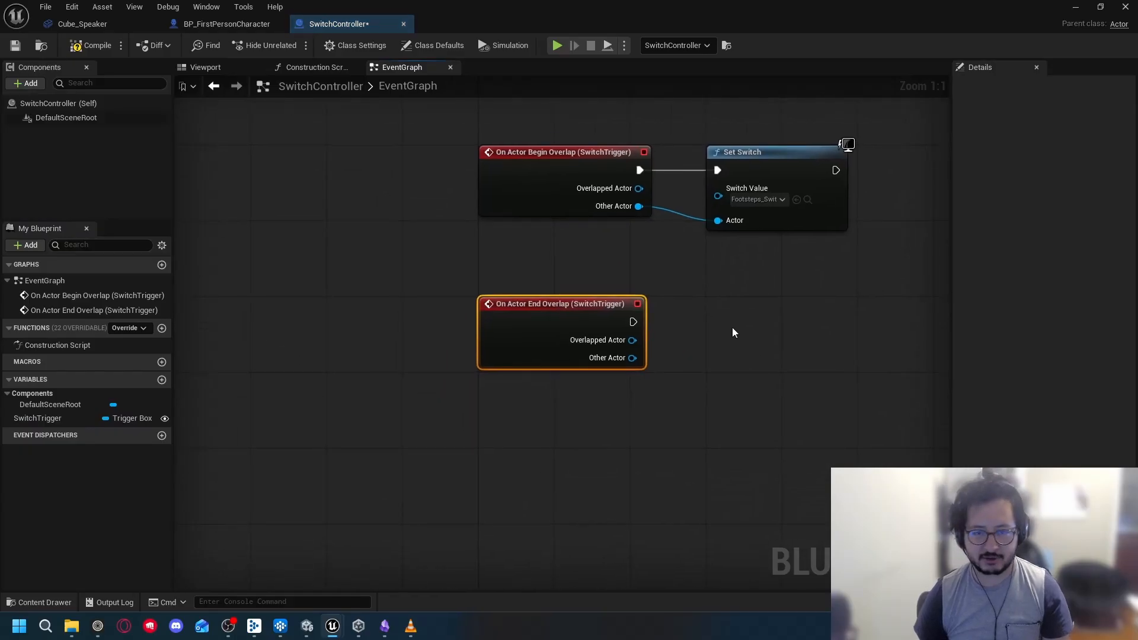
Step: Duplicate the Set Switch node and connect the copy's execution input to the On Actor End Overlap event
{"action": "left_click_drag", "start_coordinate": [687, 314], "coordinate": [555, 121]}
{"action": "key", "text": "ctrl+c"}
{"action": "key", "text": "ctrl+v"}
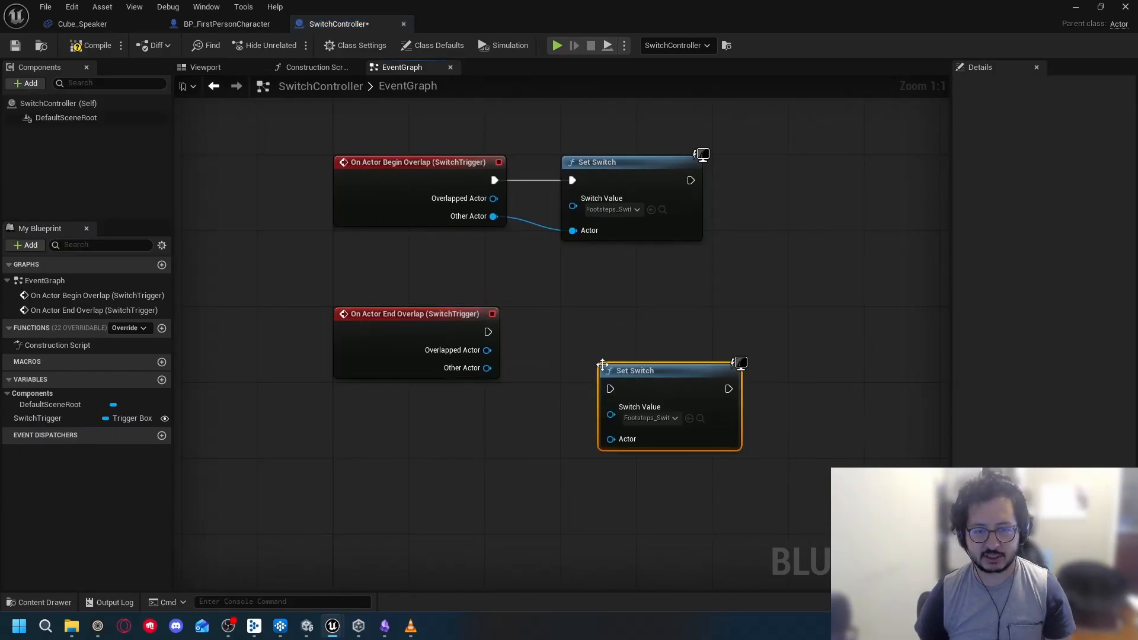
{"action": "left_click_drag", "start_coordinate": [631, 365], "coordinate": [486, 331]}
Step: Set the copied Set Switch node's Switch Value to Footsteps_Switch-Dirt, connect its Actor input to the end-overlap event's Other Actor, and compile the blueprint
{"action": "left_click", "coordinate": [614, 361]}
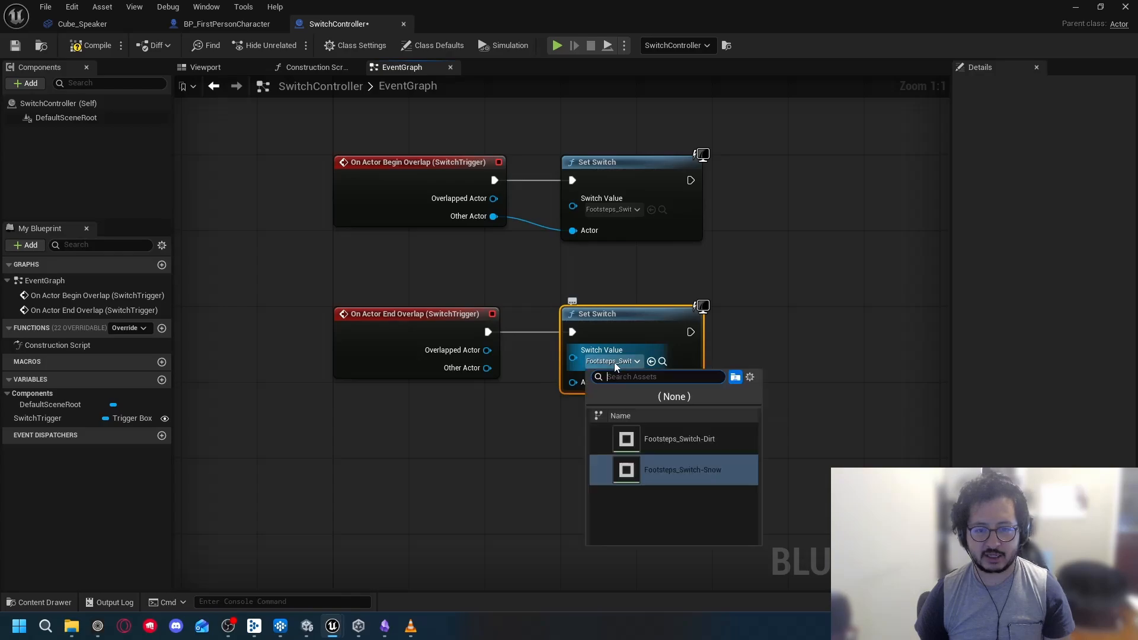
{"action": "left_click", "coordinate": [709, 445]}
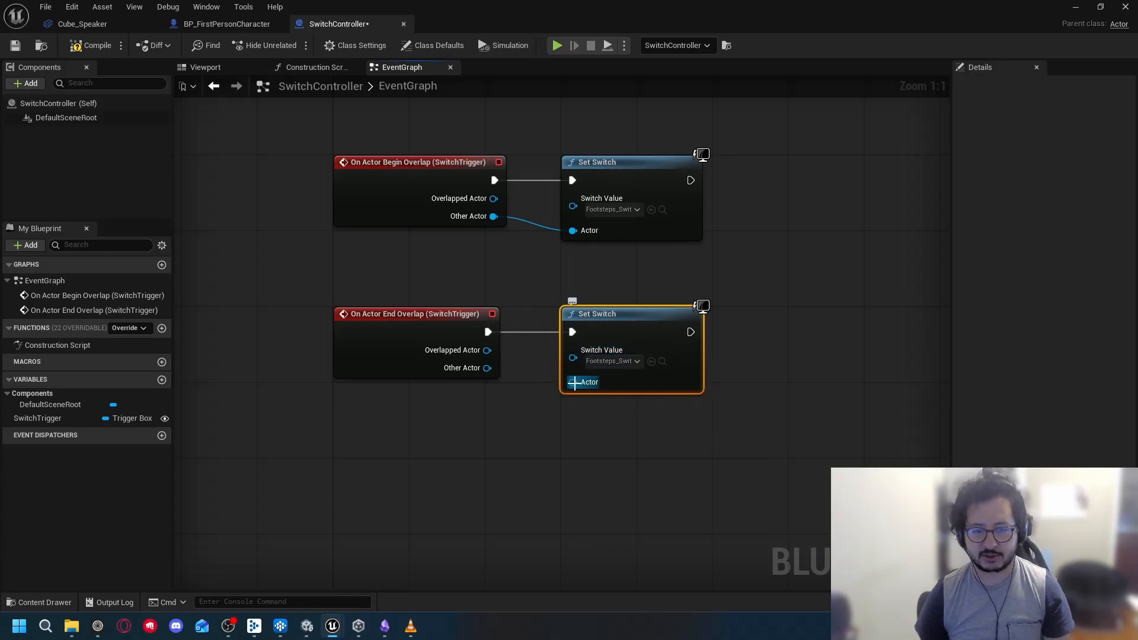
{"action": "left_click_drag", "start_coordinate": [566, 386], "coordinate": [488, 368]}
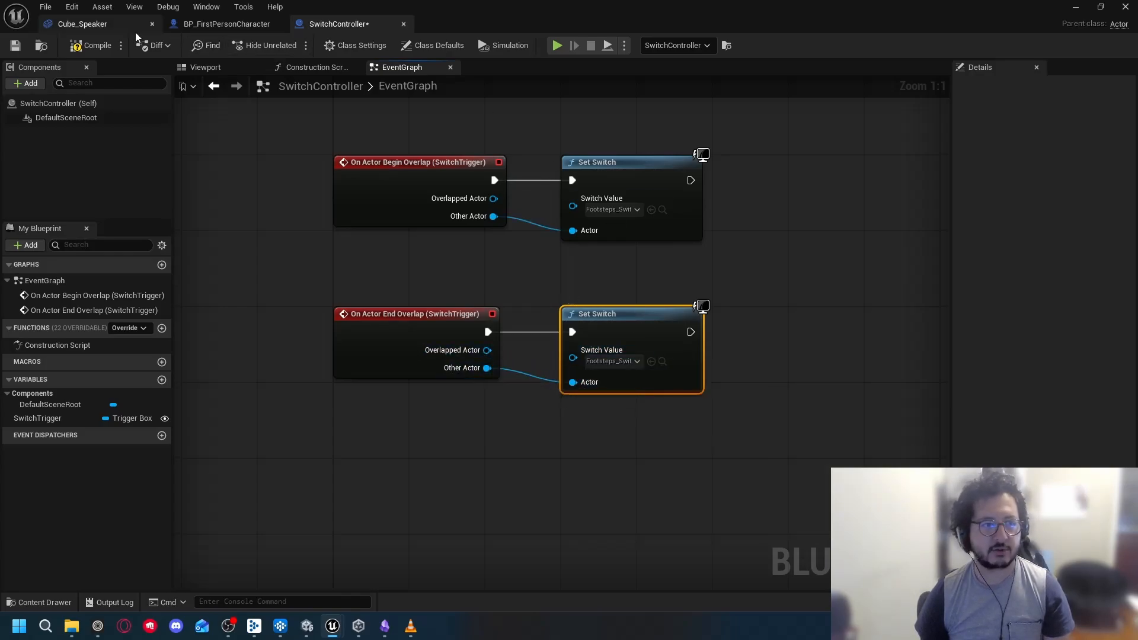
{"action": "left_click", "coordinate": [94, 45]}
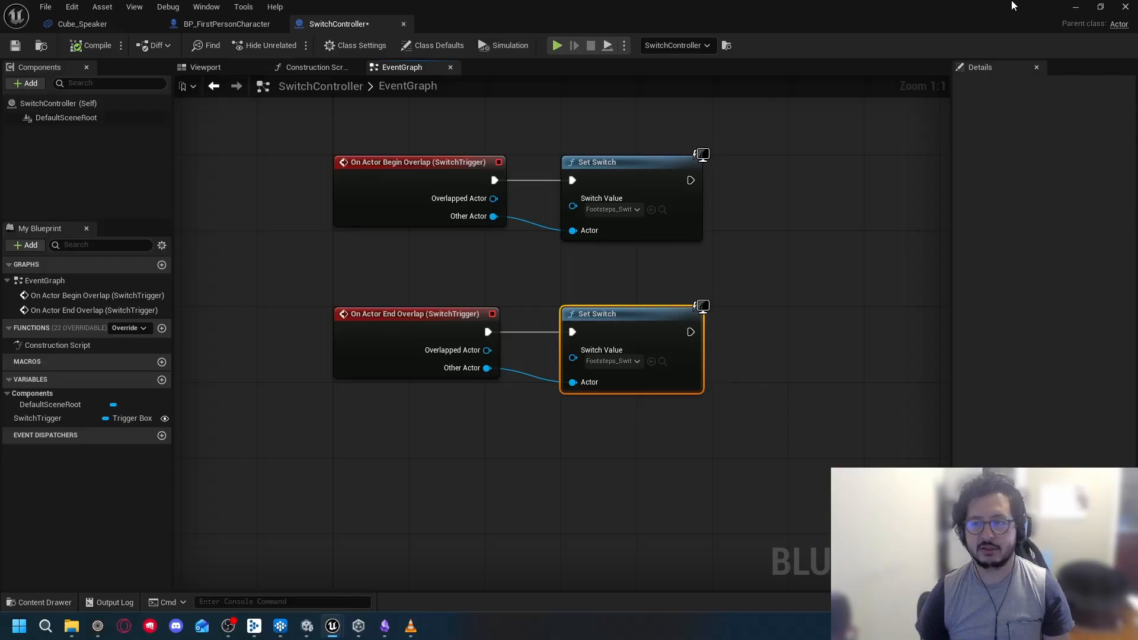
Step: Return to the level and play it, walking on and off the snow patch to check both footsteps switches, and stop the session
{"action": "left_click", "coordinate": [1077, 7]}
{"action": "left_click", "coordinate": [293, 45]}
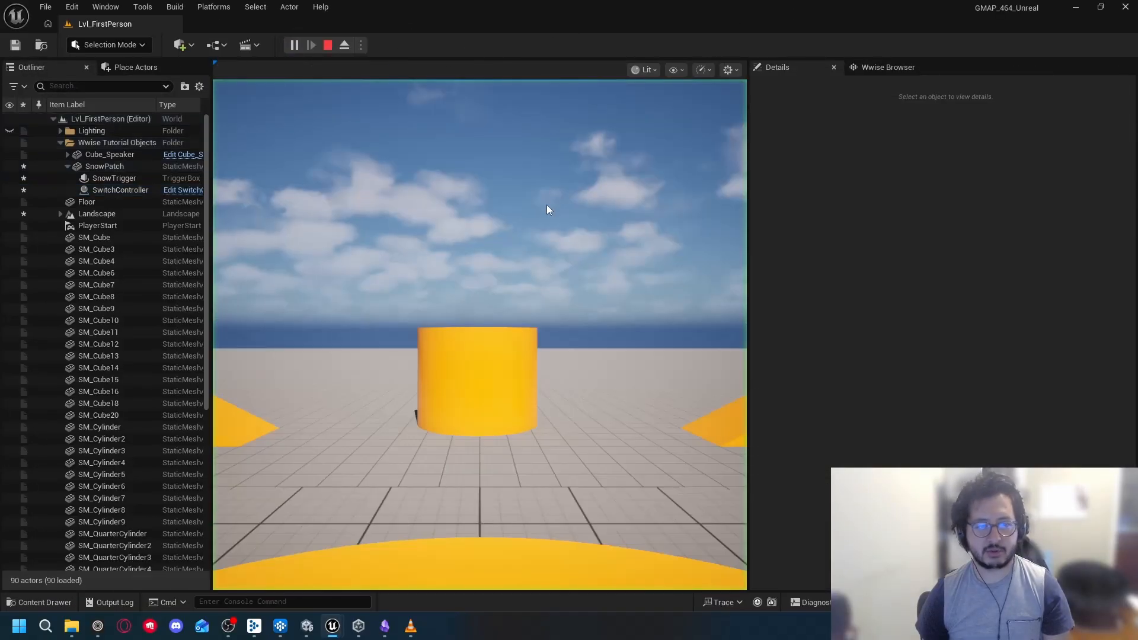
{"action": "key", "text": "w"}
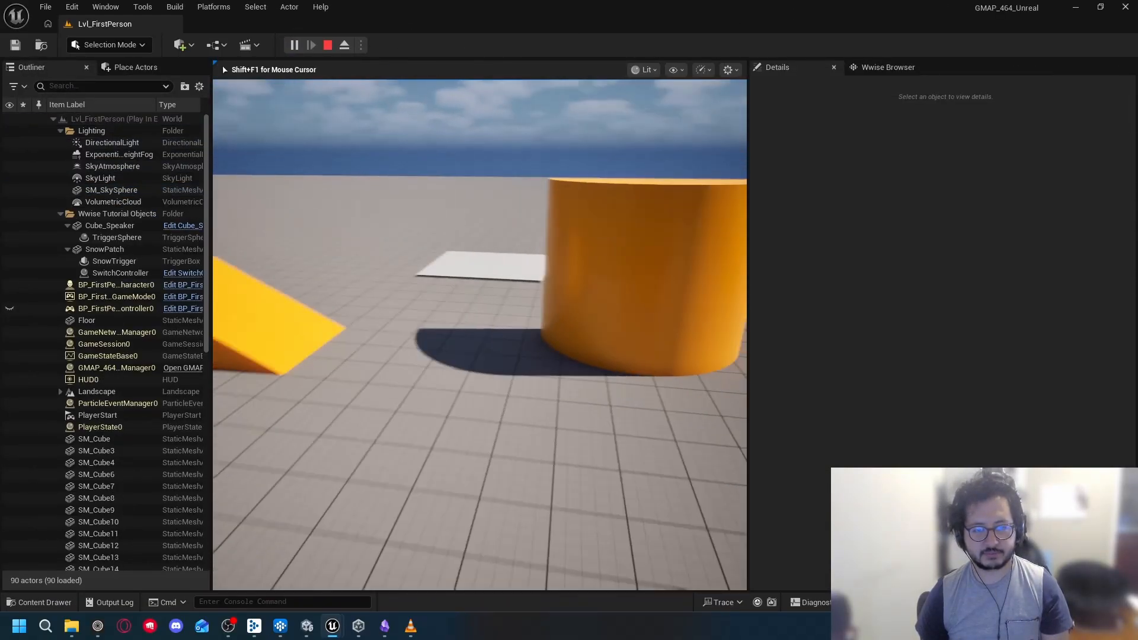
{"action": "key", "text": "w"}
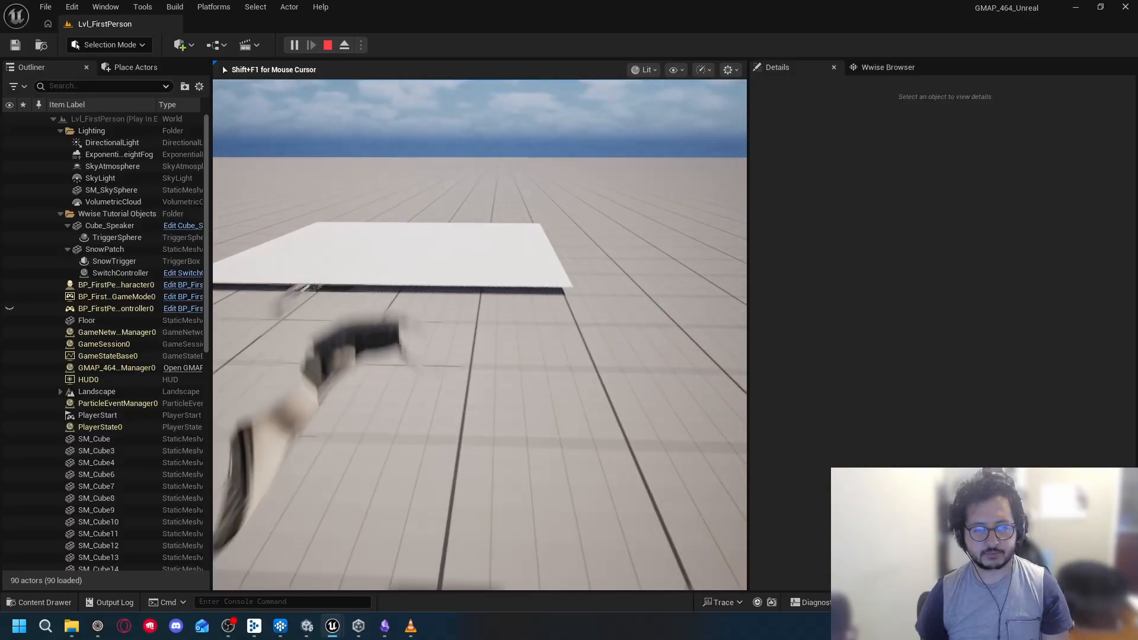
{"action": "key", "text": "w"}
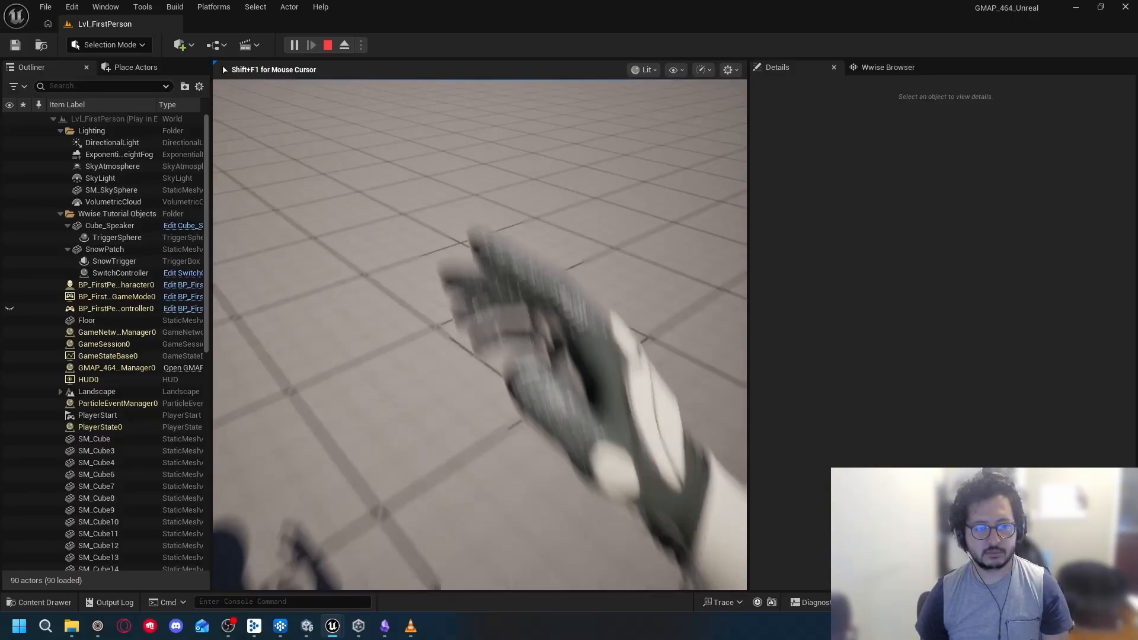
{"action": "key", "text": "w"}
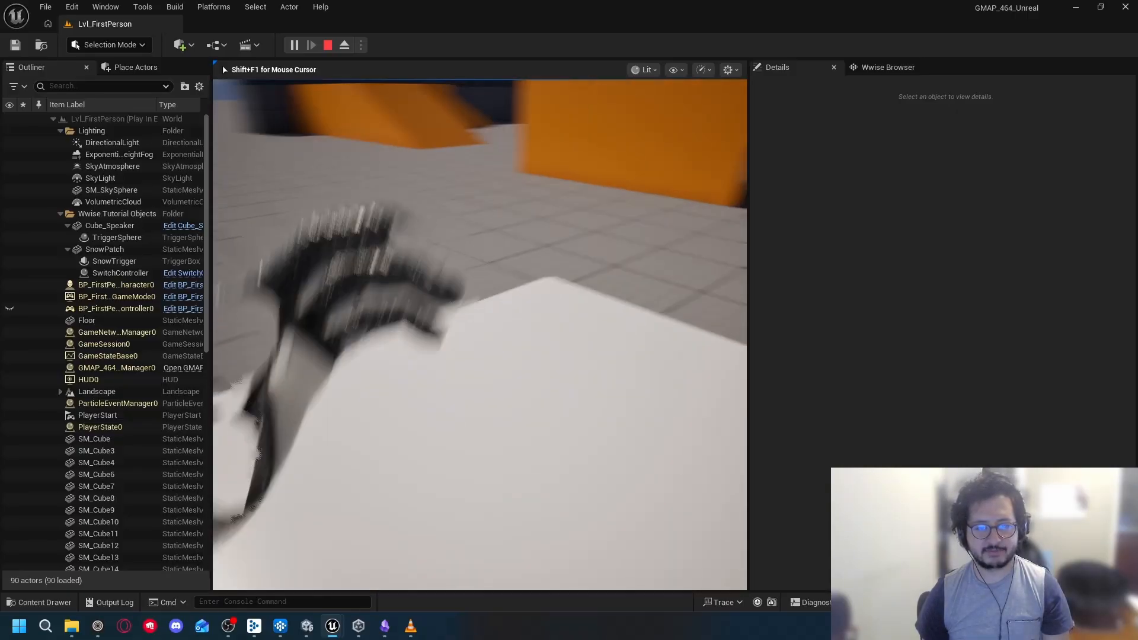
{"action": "key", "text": "w"}
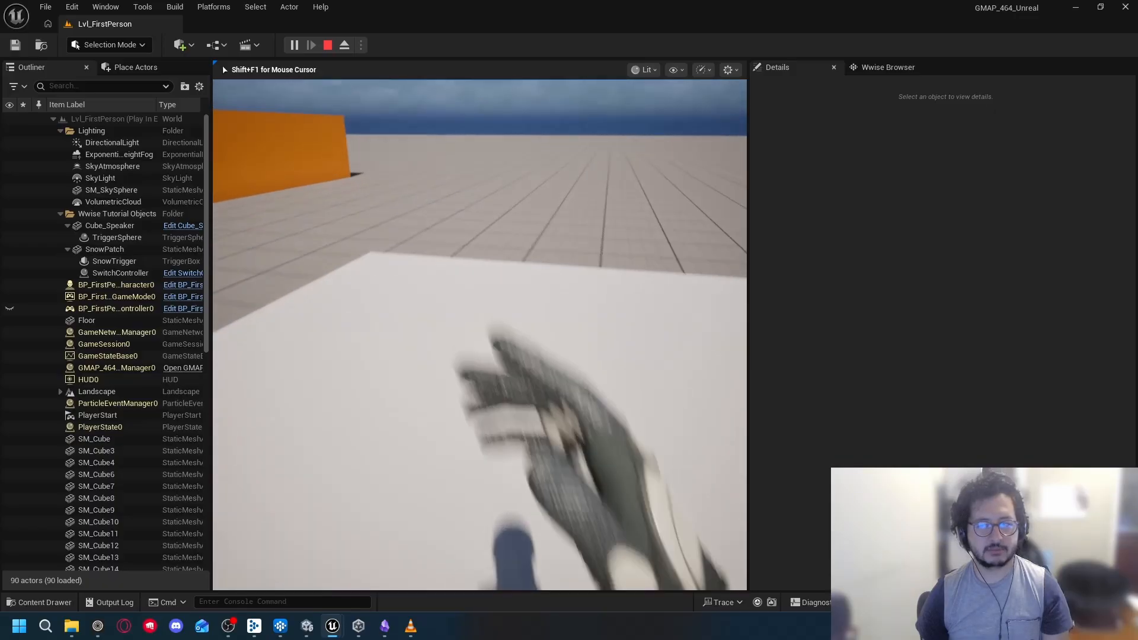
{"action": "key", "text": "w"}
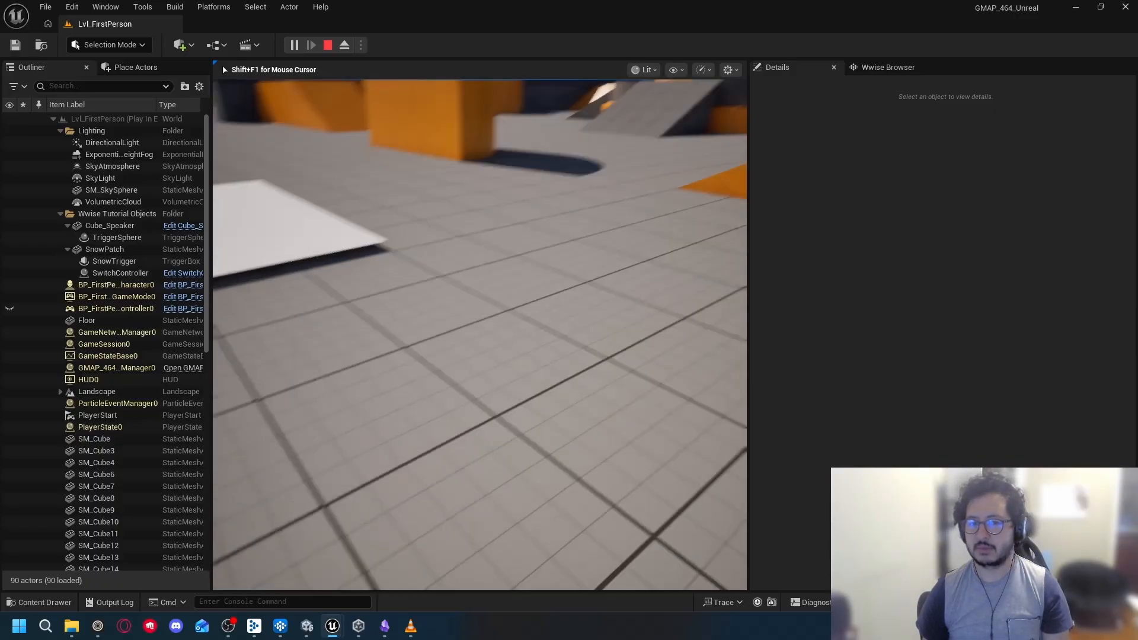
{"action": "key", "text": "Escape"}
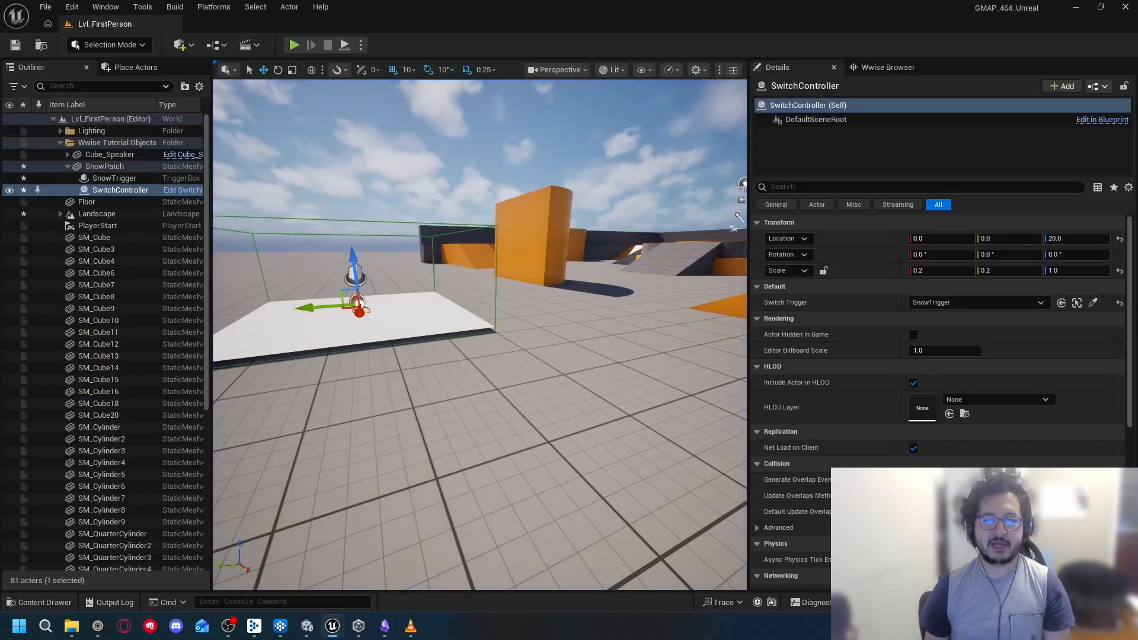
{"action": "key", "text": "s"}
{"action": "key", "text": "w"}
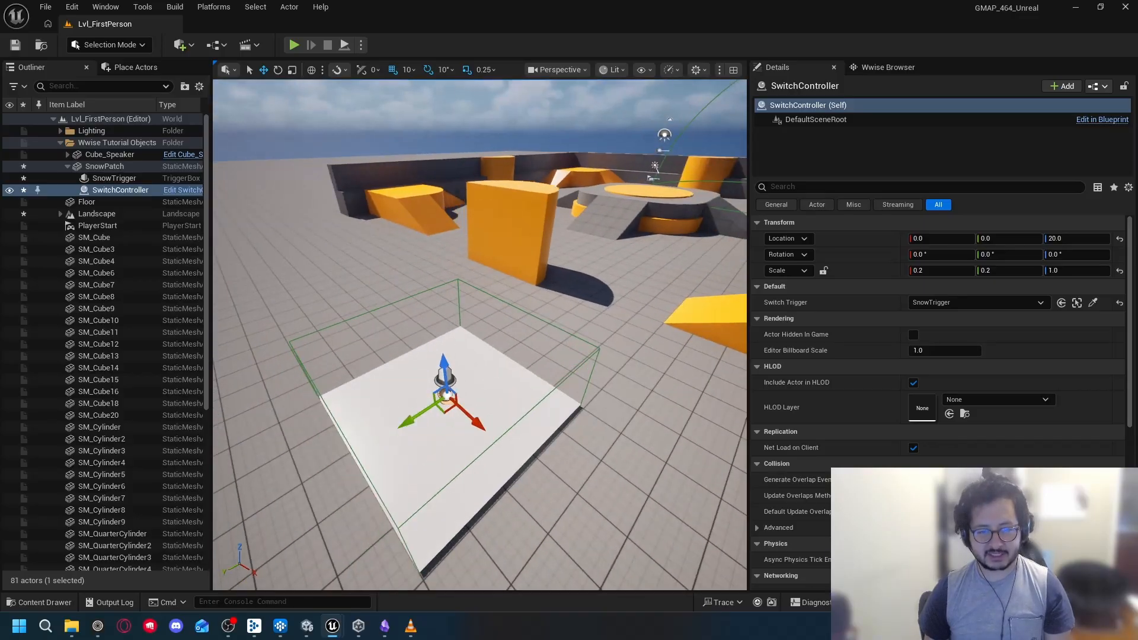
{"action": "key", "text": "w"}
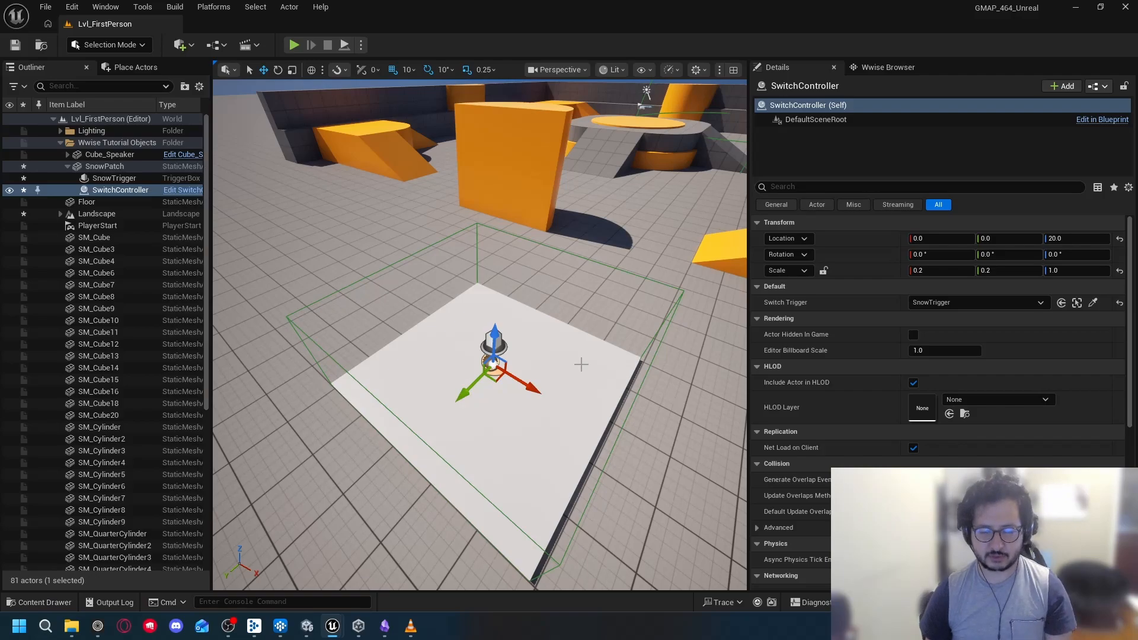
{"action": "left_click_drag", "start_coordinate": [578, 334], "coordinate": [539, 354]}
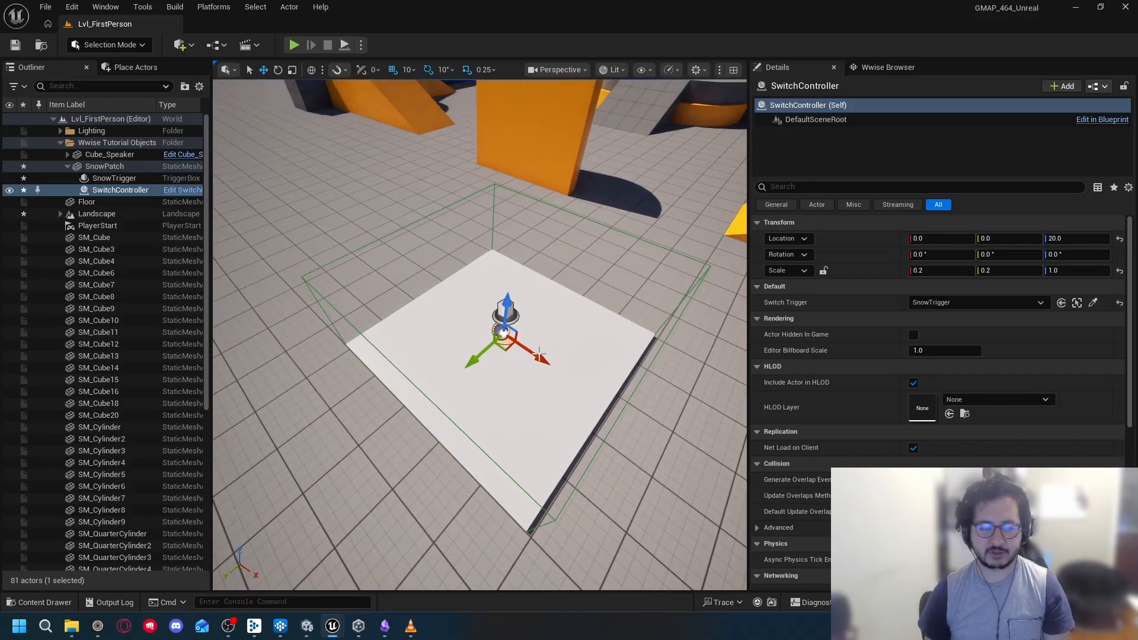
Step: Add a variable named SwitchValue of type Ak Switch Value object reference to the SwitchController blueprint
{"action": "mouse_move", "coordinate": [335, 626]}
{"action": "left_click", "coordinate": [397, 563]}
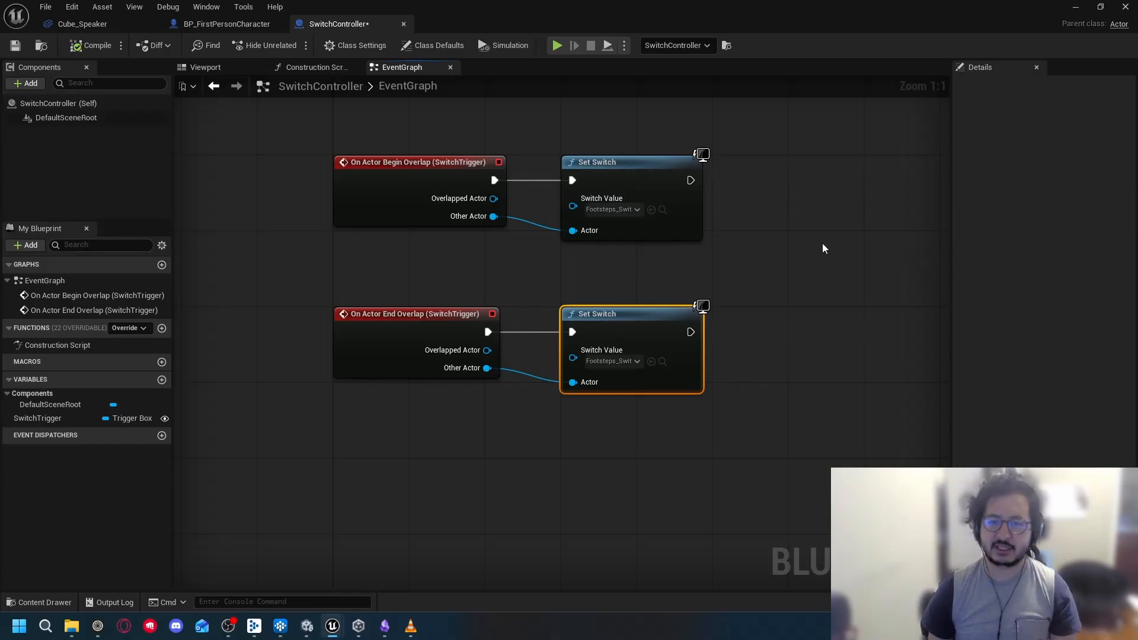
{"action": "left_click_drag", "start_coordinate": [780, 254], "coordinate": [835, 233]}
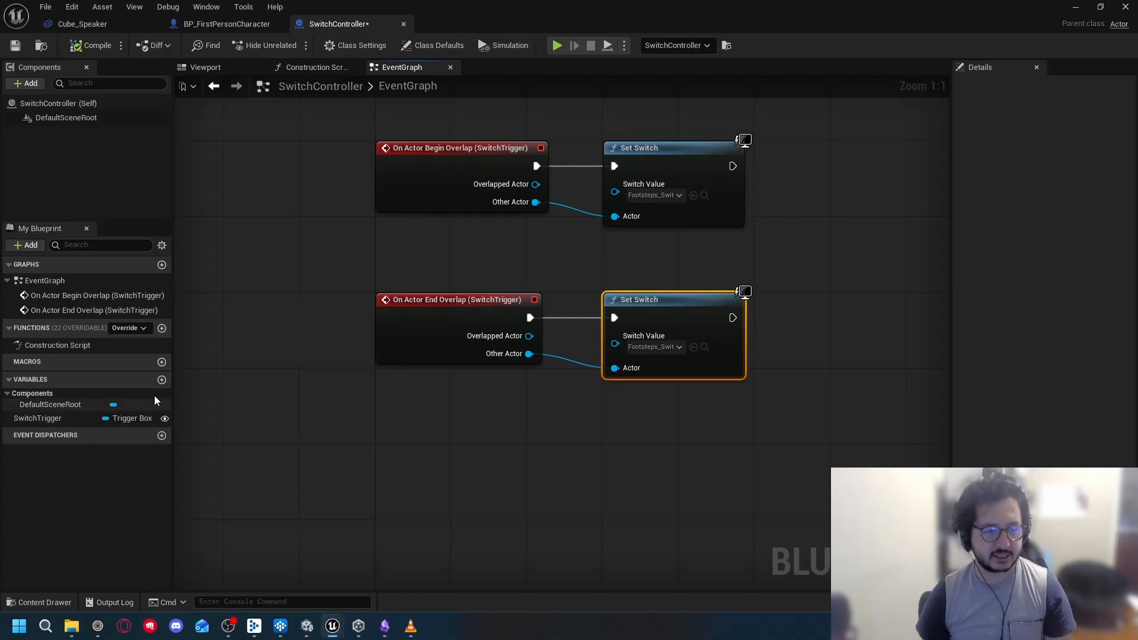
{"action": "left_click", "coordinate": [162, 380]}
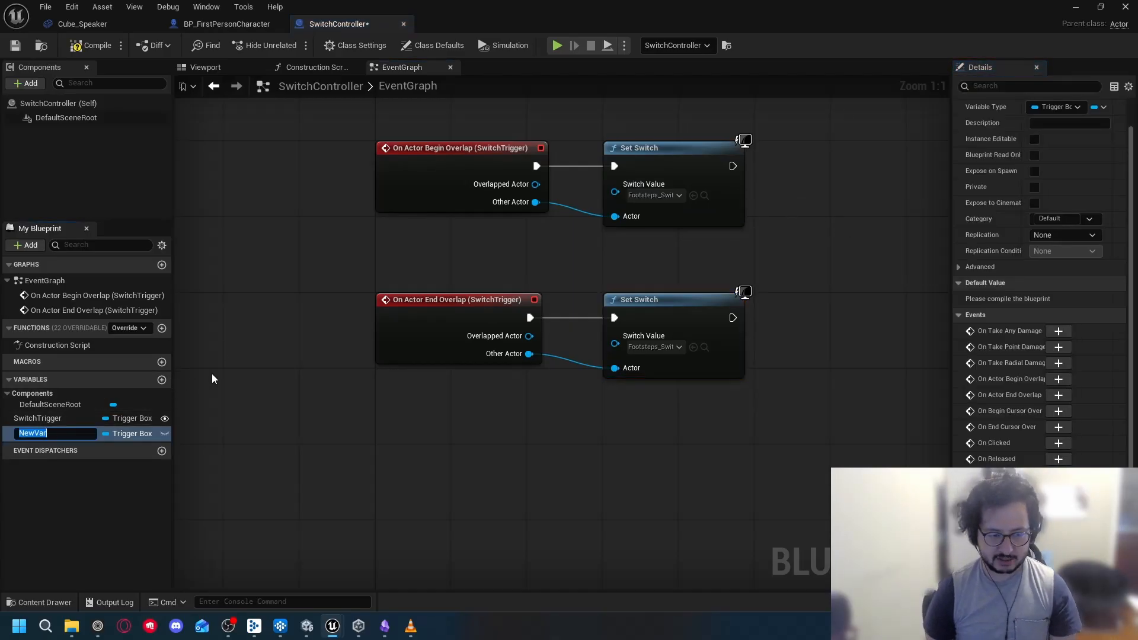
{"action": "left_click", "coordinate": [1073, 107]}
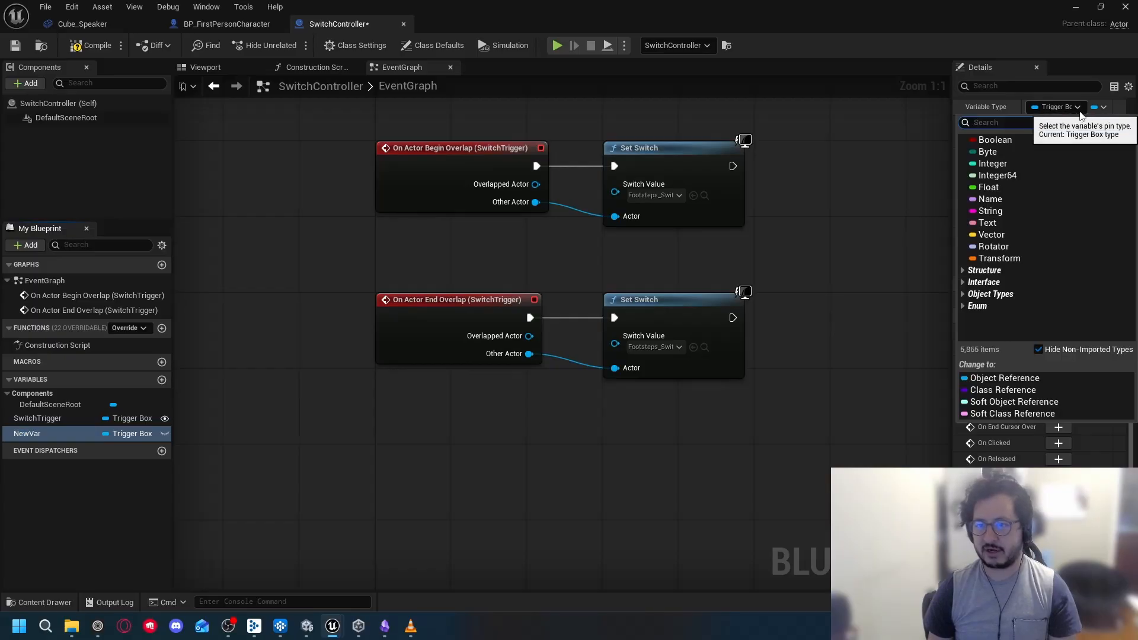
{"action": "type", "text": "switch"}
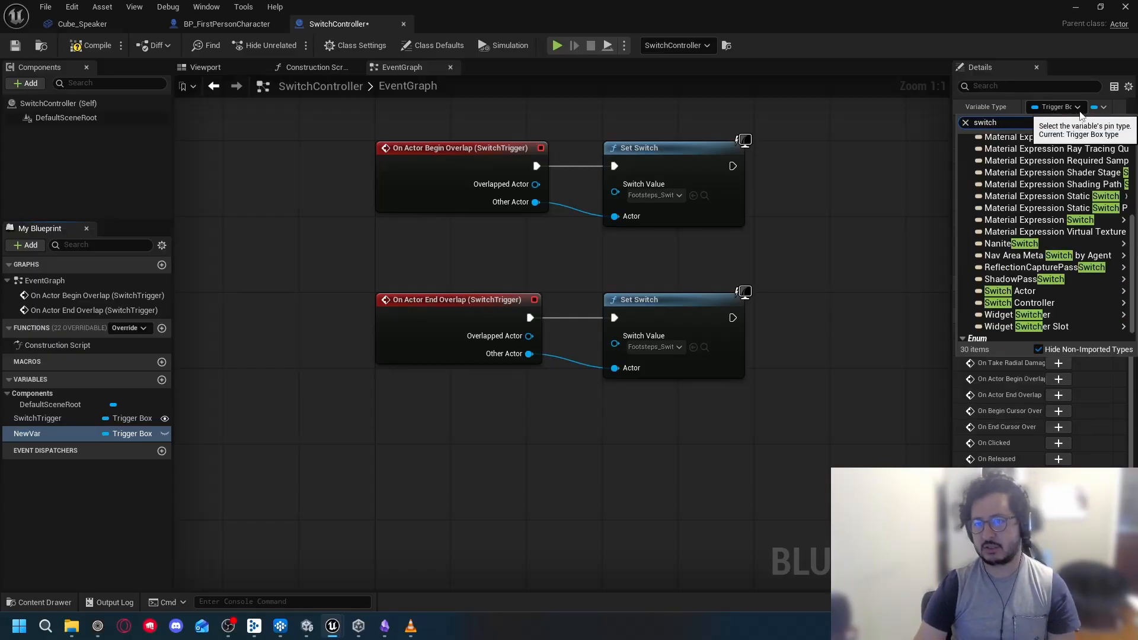
{"action": "type", "text": " val"}
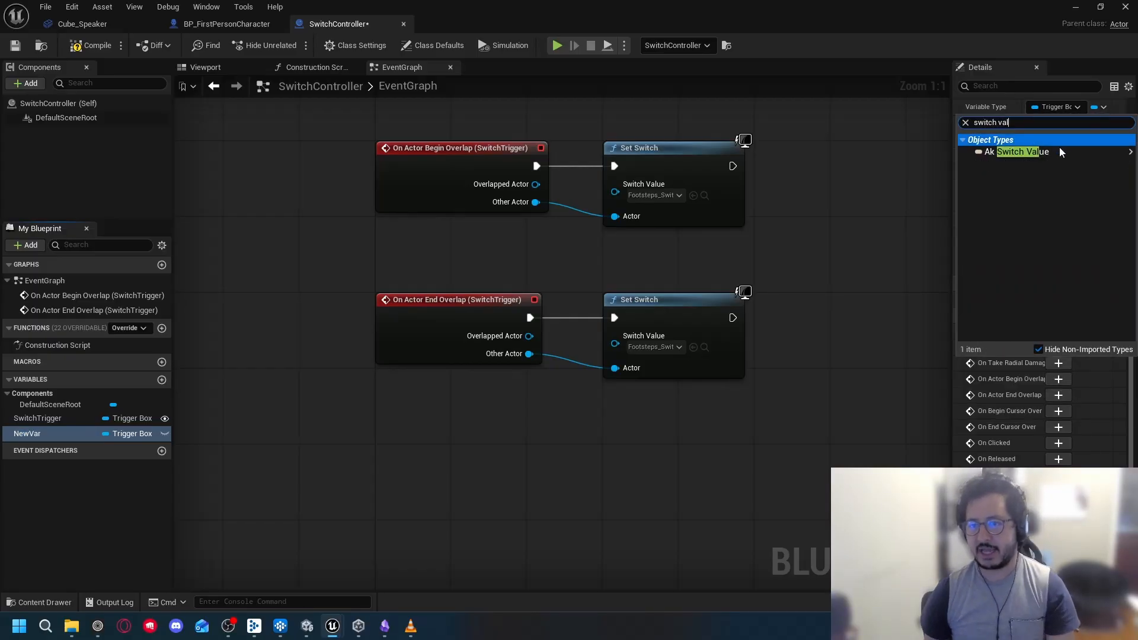
{"action": "mouse_move", "coordinate": [1051, 152]}
{"action": "left_click", "coordinate": [951, 156]}
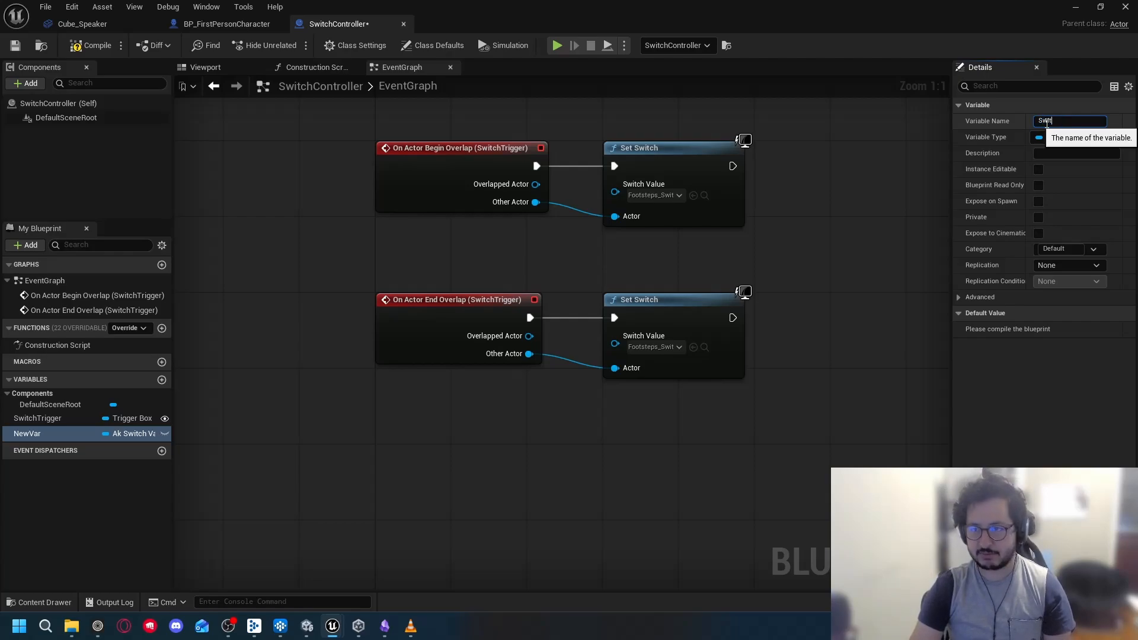
{"action": "key", "text": "Return"}
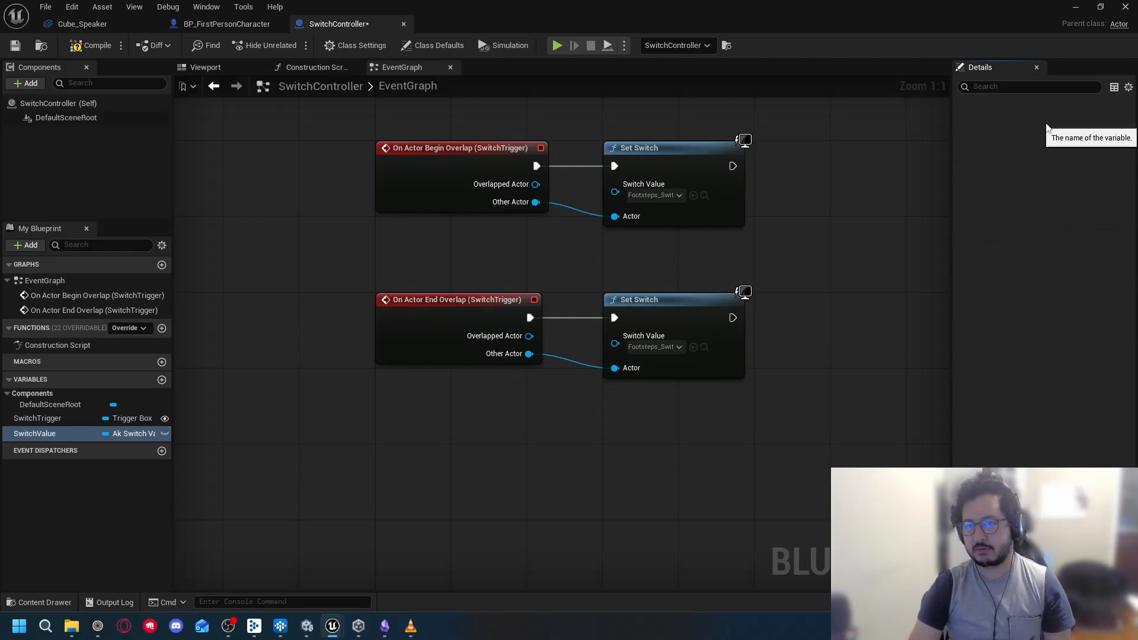
Step: Connect a SwitchValue getter to the Switch Value inputs of both Set Switch nodes and make the variable instance editable
{"action": "left_click", "coordinate": [31, 436]}
{"action": "left_click_drag", "start_coordinate": [31, 437], "coordinate": [615, 192]}
{"action": "left_click", "coordinate": [394, 453]}
{"action": "left_click_drag", "start_coordinate": [467, 255], "coordinate": [616, 344]}
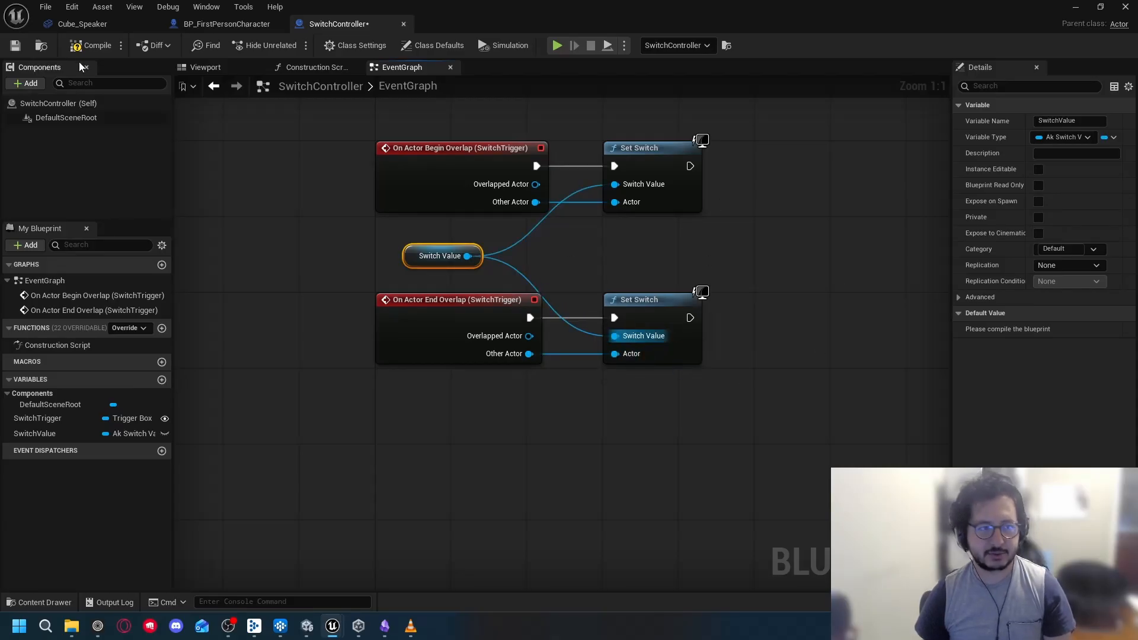
{"action": "left_click", "coordinate": [164, 434]}
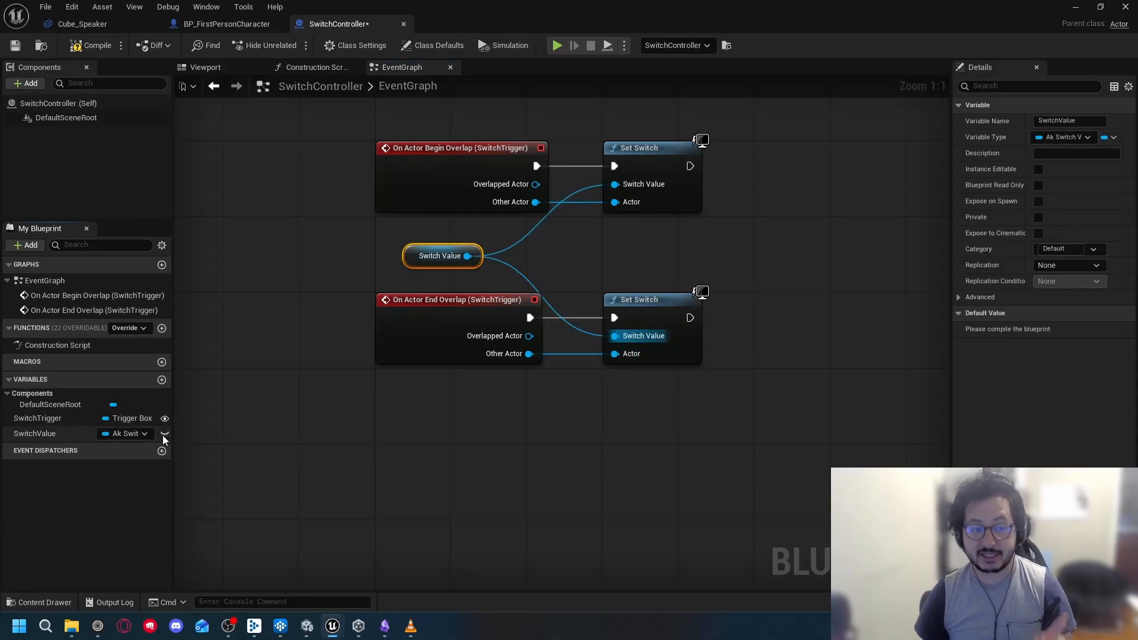
Step: Compile the blueprint and set the level's SwitchController Switch Value to Footsteps_Switch-Snow
{"action": "left_click", "coordinate": [89, 45]}
{"action": "left_click", "coordinate": [1076, 7]}
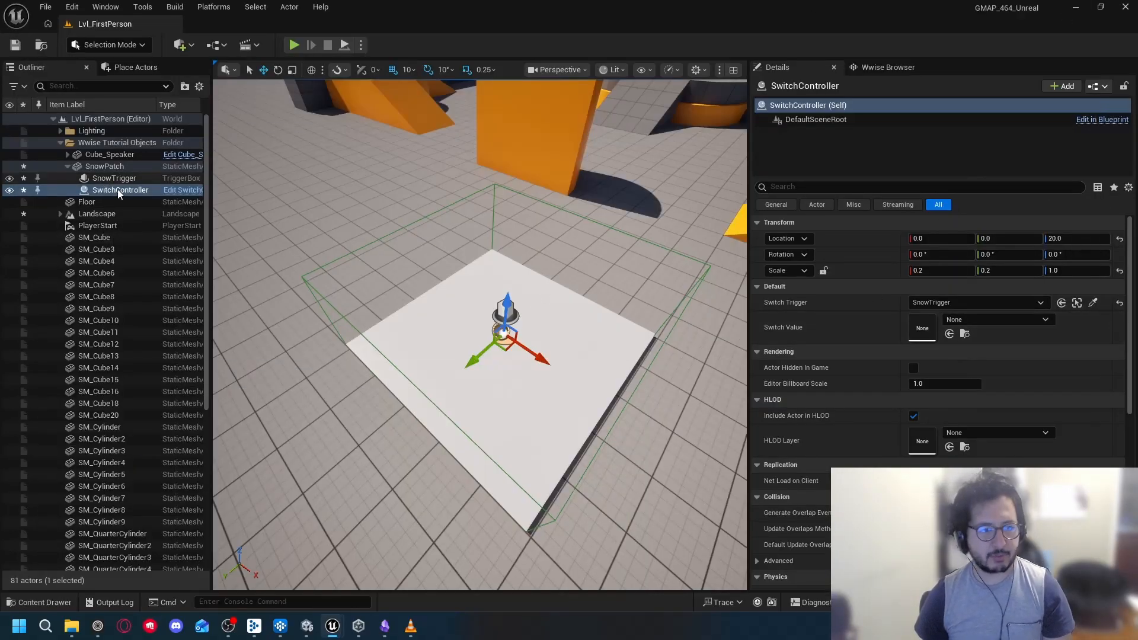
{"action": "left_click", "coordinate": [985, 321]}
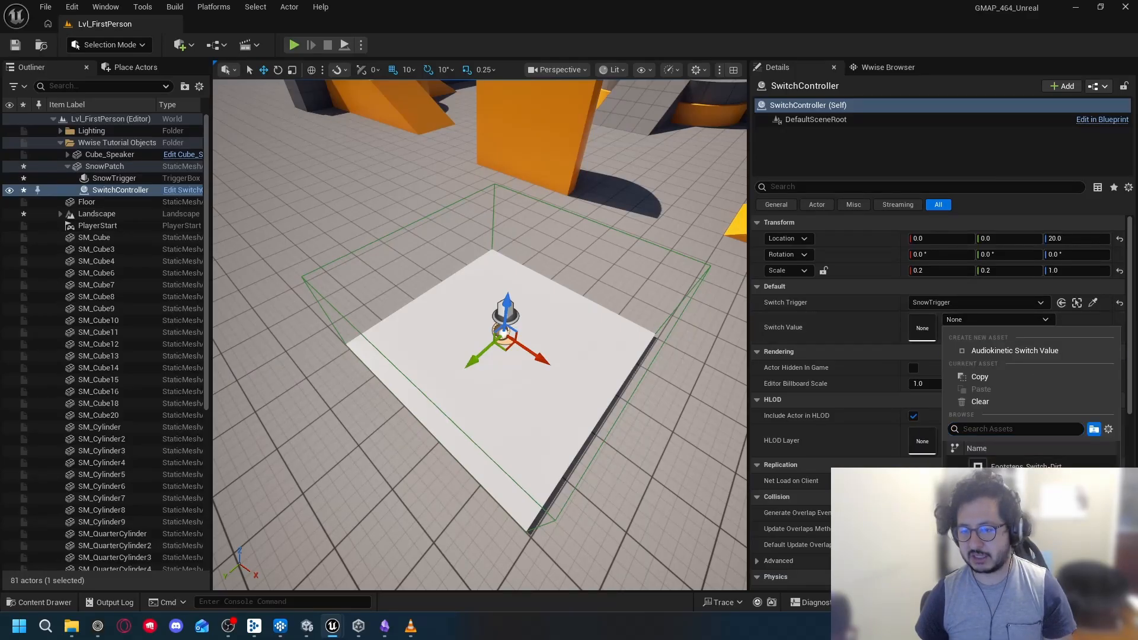
{"action": "left_click", "coordinate": [1028, 490]}
Step: Return to the SwitchController blueprint and add an Ak Switch Value variable named SwitchOff
{"action": "mouse_move", "coordinate": [333, 633]}
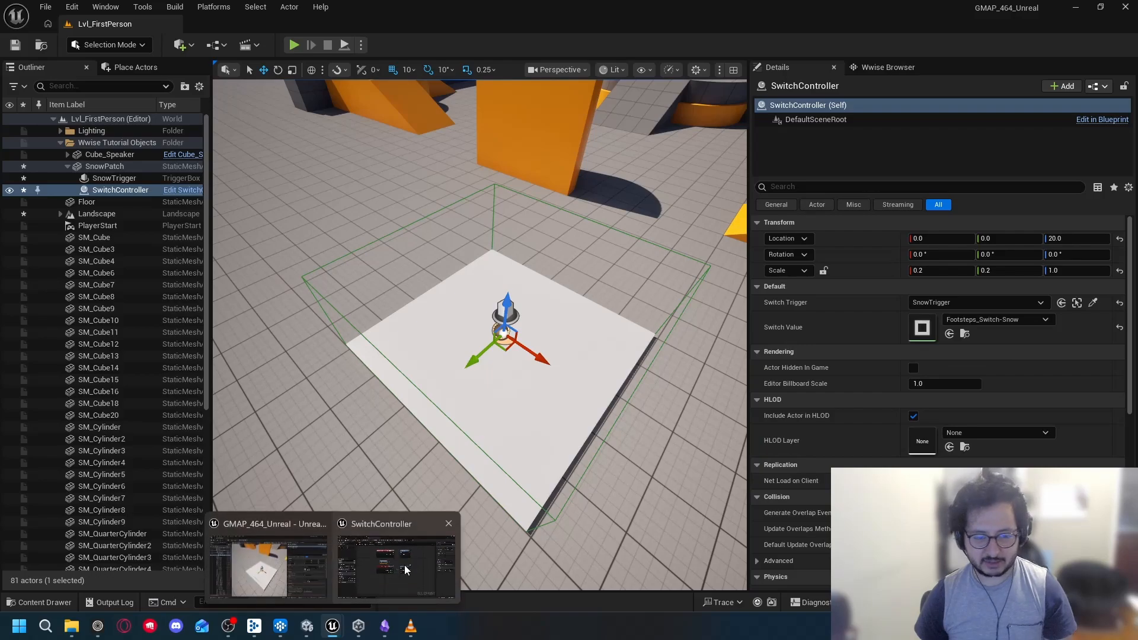
{"action": "left_click", "coordinate": [447, 531]}
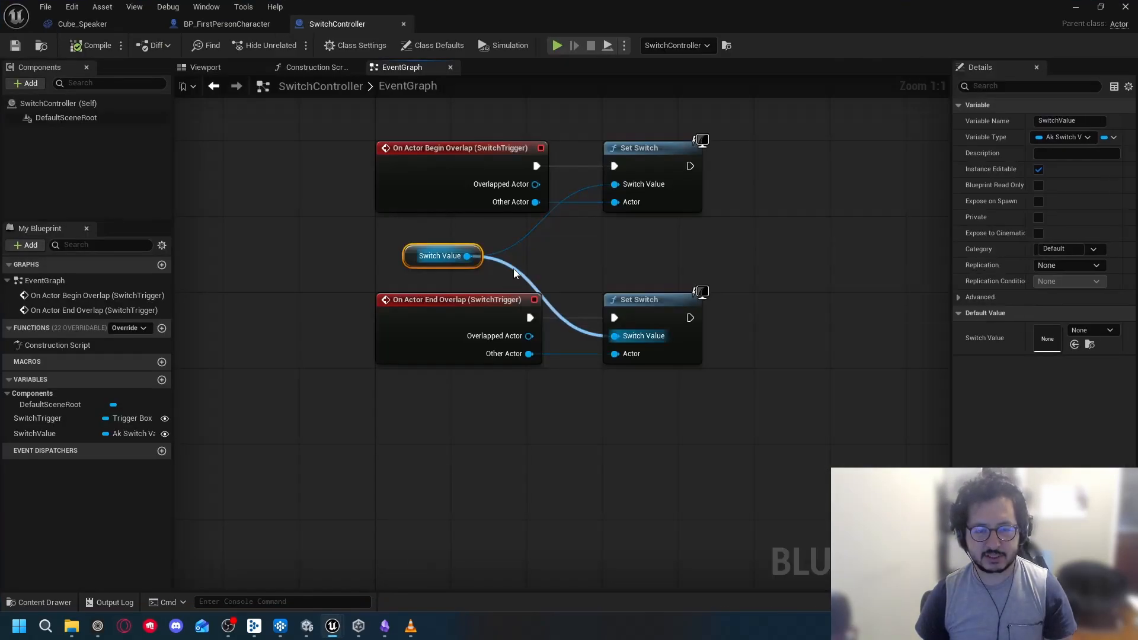
{"action": "left_click_drag", "start_coordinate": [467, 256], "coordinate": [562, 287]}
{"action": "left_click", "coordinate": [571, 256]}
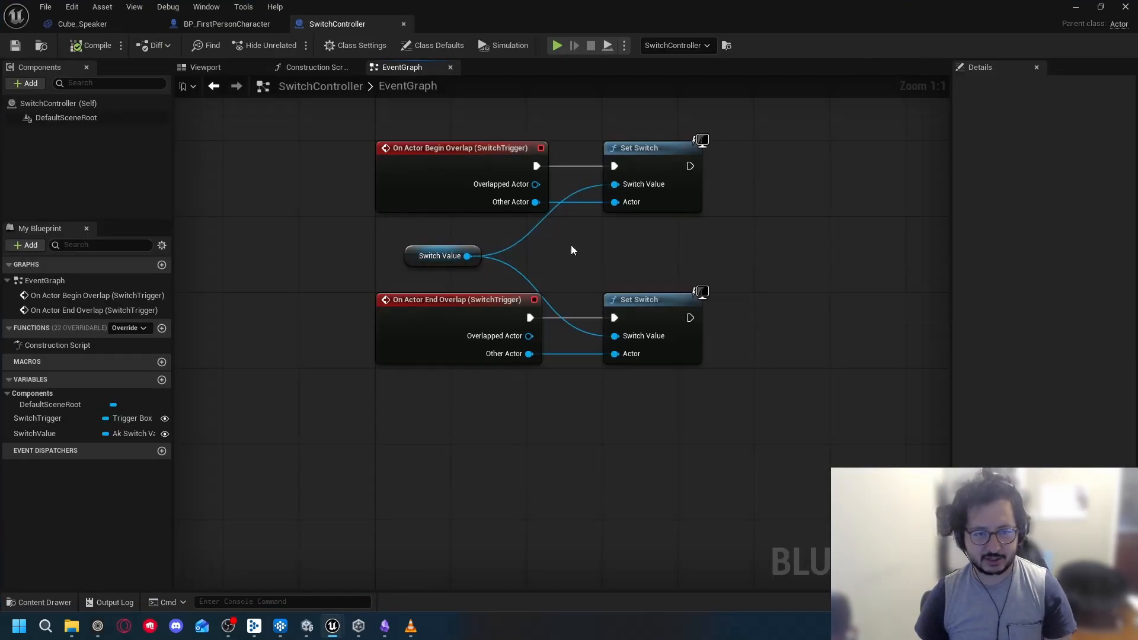
{"action": "left_click", "coordinate": [162, 379]}
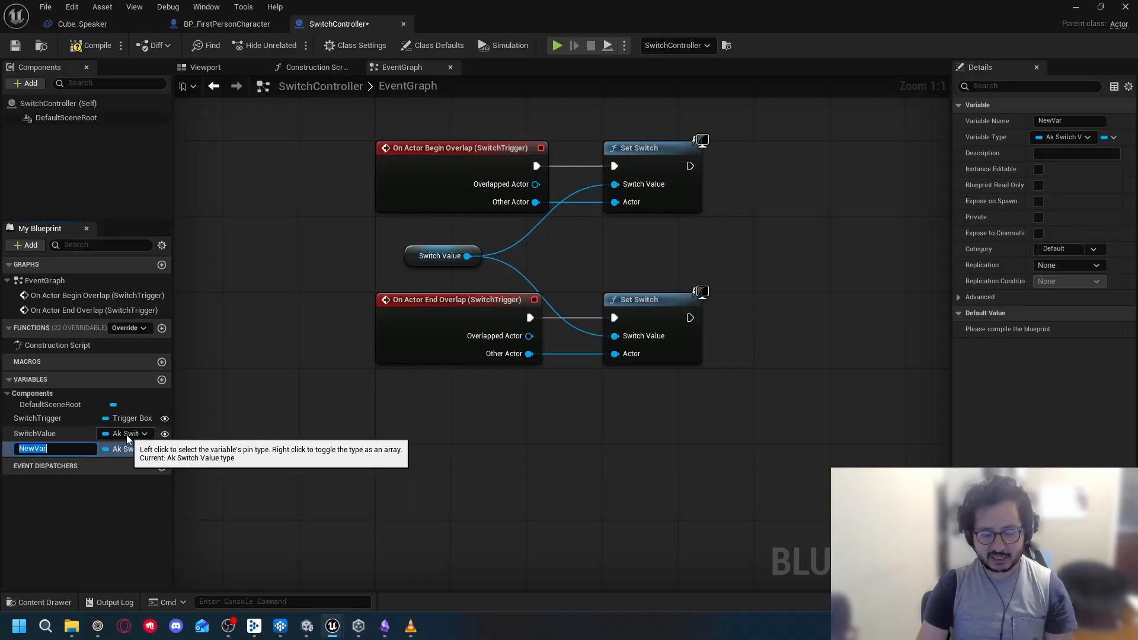
{"action": "type", "text": "Switch"}
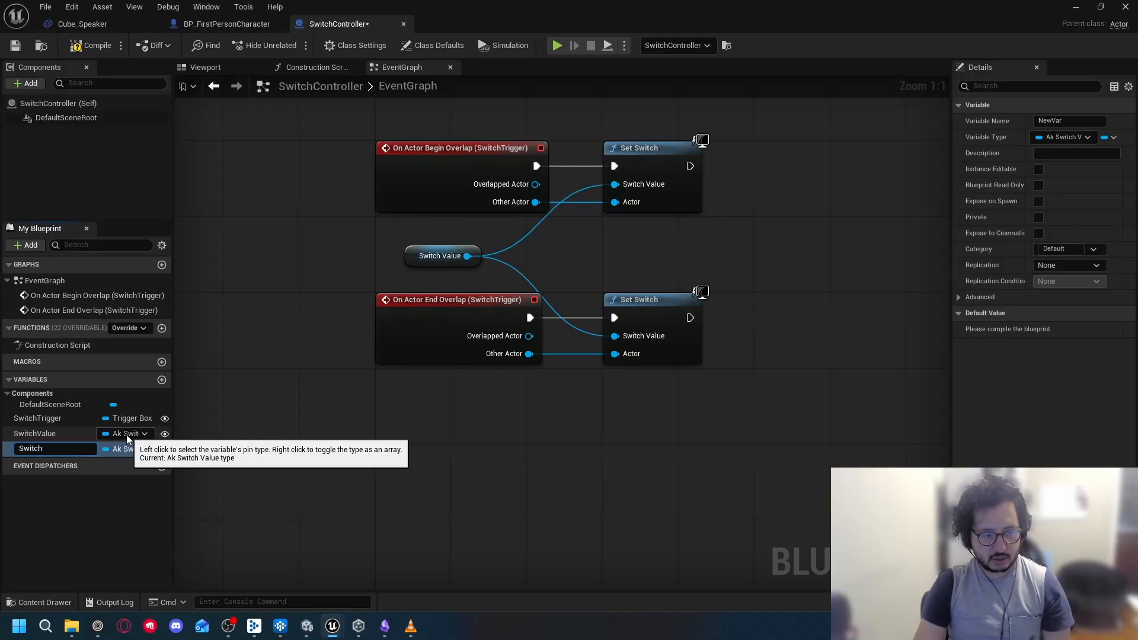
{"action": "type", "text": "Off"}
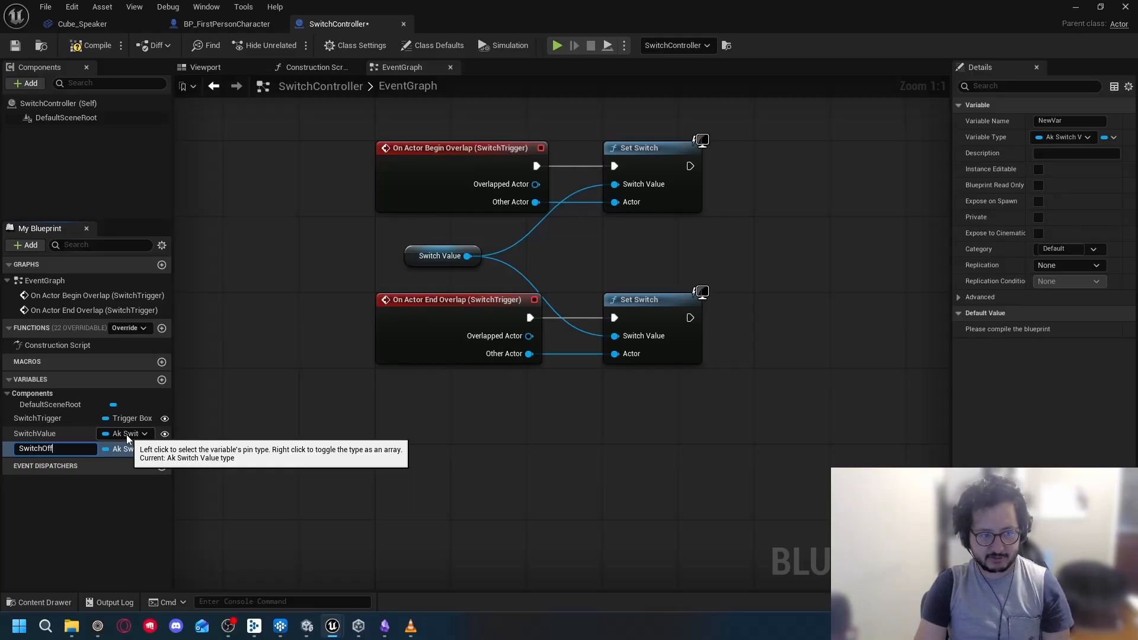
{"action": "key", "text": "Return"}
Step: Rename the SwitchValue variable as SwitchOn and make the SwitchOff variable instance editable
{"action": "left_click", "coordinate": [57, 422]}
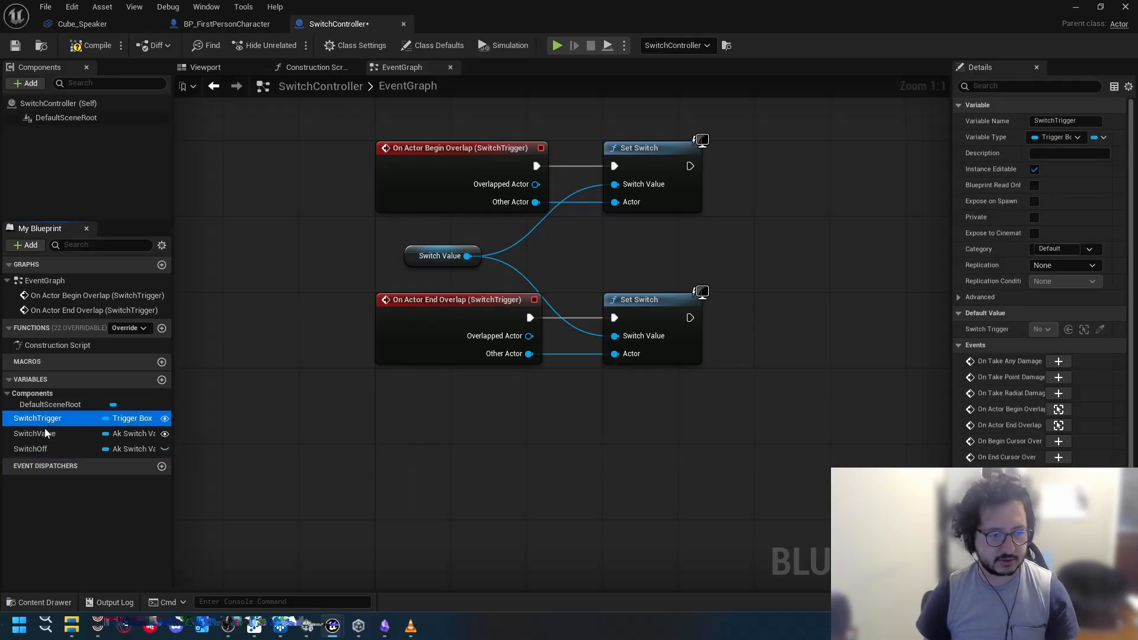
{"action": "left_click", "coordinate": [43, 432]}
{"action": "right_click", "coordinate": [42, 432]}
{"action": "key", "text": "Escape"}
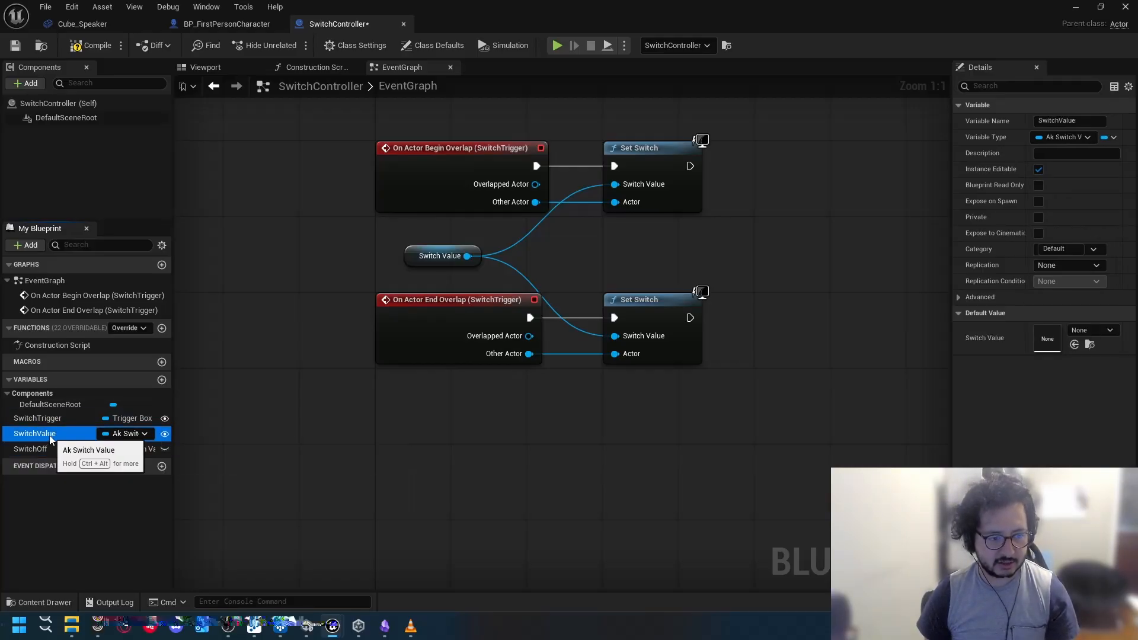
{"action": "left_click", "coordinate": [1084, 121]}
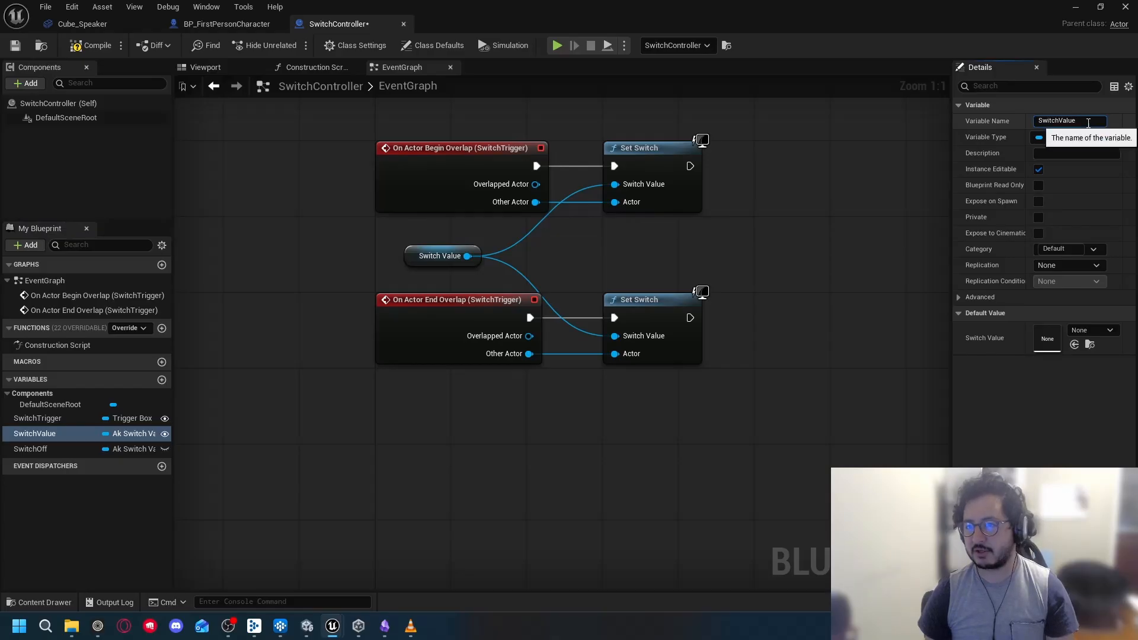
{"action": "left_click_drag", "start_coordinate": [1076, 120], "coordinate": [1058, 121]}
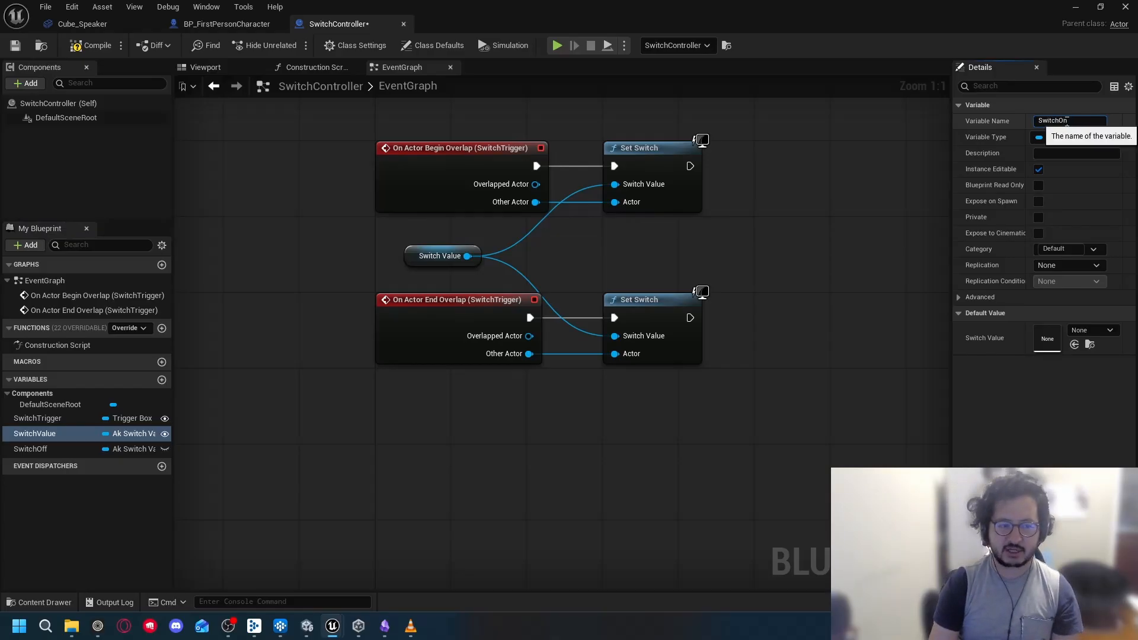
{"action": "key", "text": "Return"}
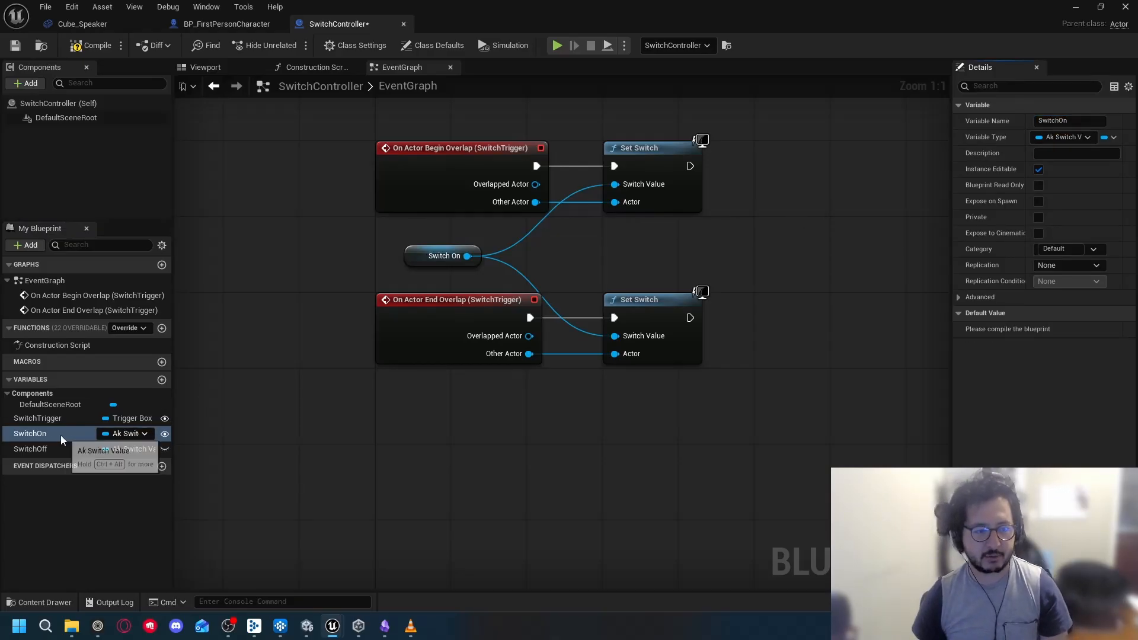
{"action": "left_click", "coordinate": [165, 449]}
{"action": "left_click", "coordinate": [42, 433]}
{"action": "left_click_drag", "start_coordinate": [43, 434], "coordinate": [294, 267]}
{"action": "left_click", "coordinate": [330, 305]}
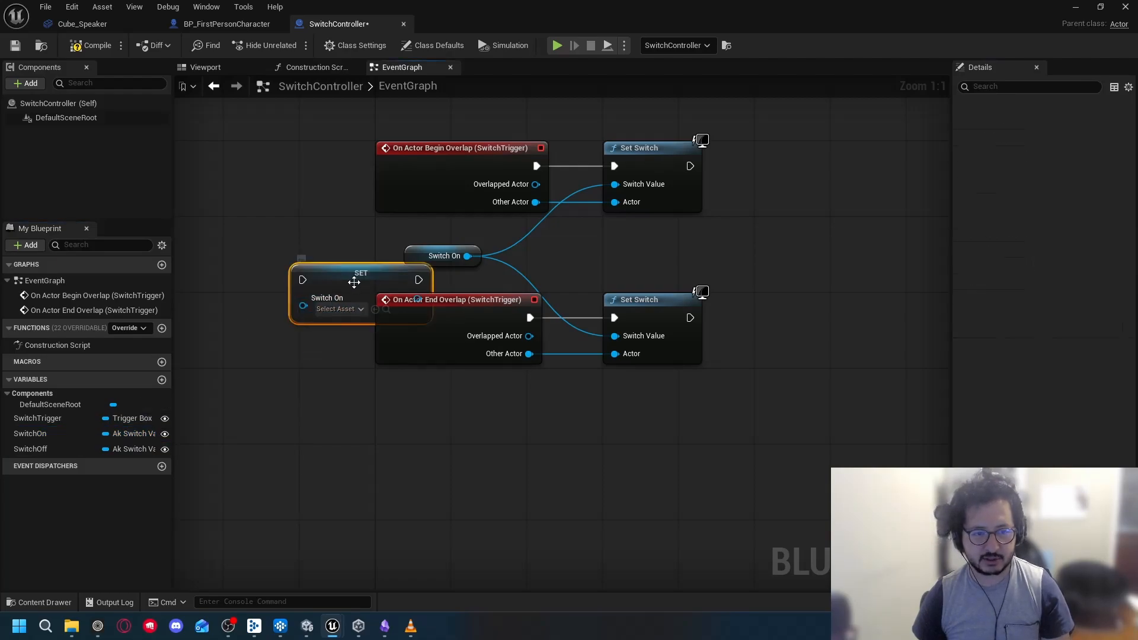
{"action": "key", "text": "Delete"}
Step: Connect a SwitchOff getter to the end-overlap Set Switch node's Switch Value, replacing SwitchOn there, and place the getter beneath the end-overlap event
{"action": "left_click_drag", "start_coordinate": [70, 452], "coordinate": [365, 452]}
{"action": "left_click", "coordinate": [390, 465]}
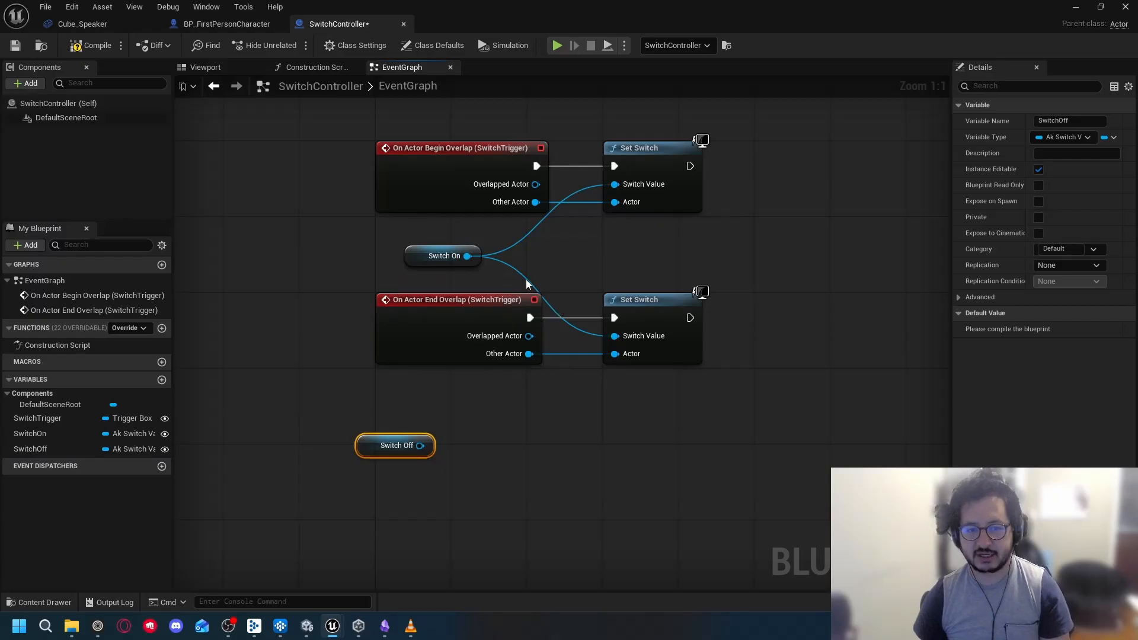
{"action": "left_click_drag", "start_coordinate": [527, 284], "coordinate": [525, 278]}
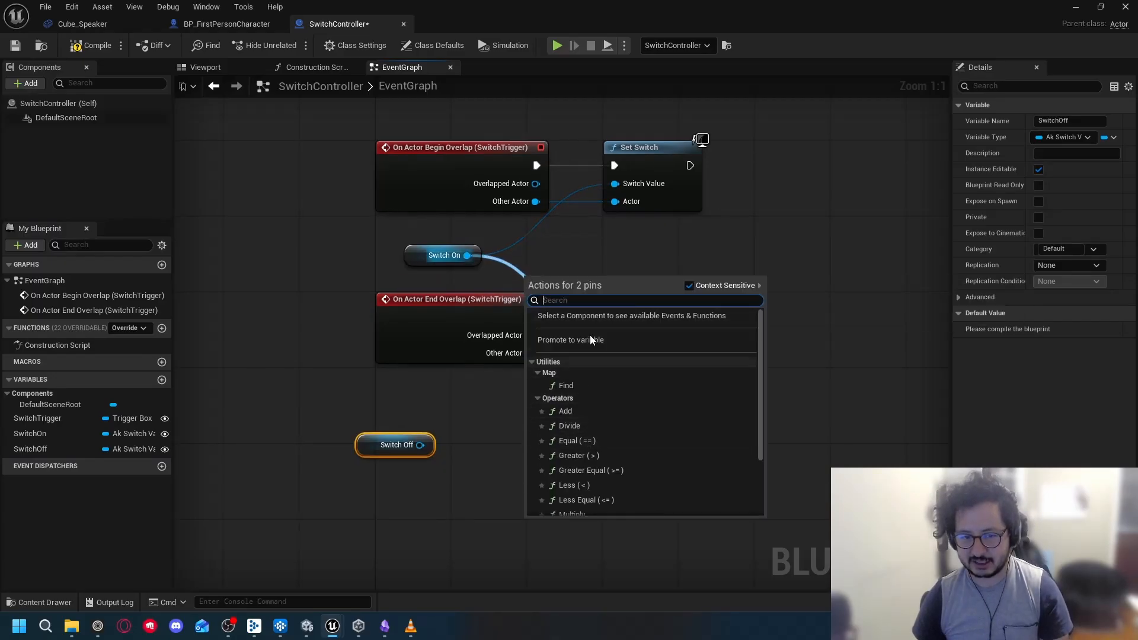
{"action": "left_click", "coordinate": [510, 273]}
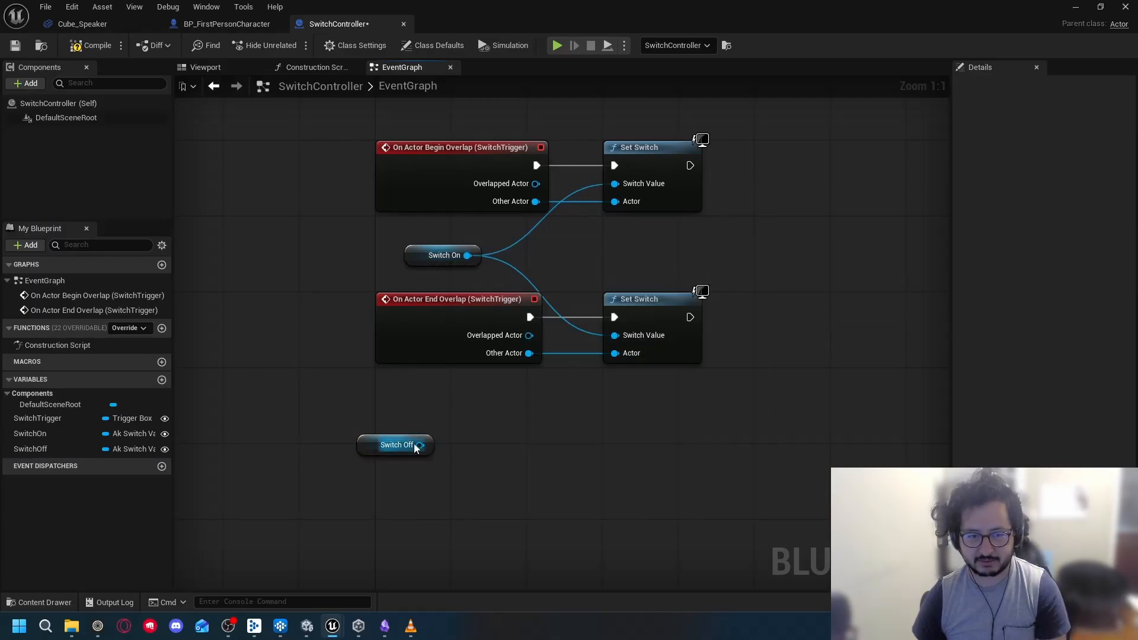
{"action": "left_click_drag", "start_coordinate": [418, 445], "coordinate": [617, 335]}
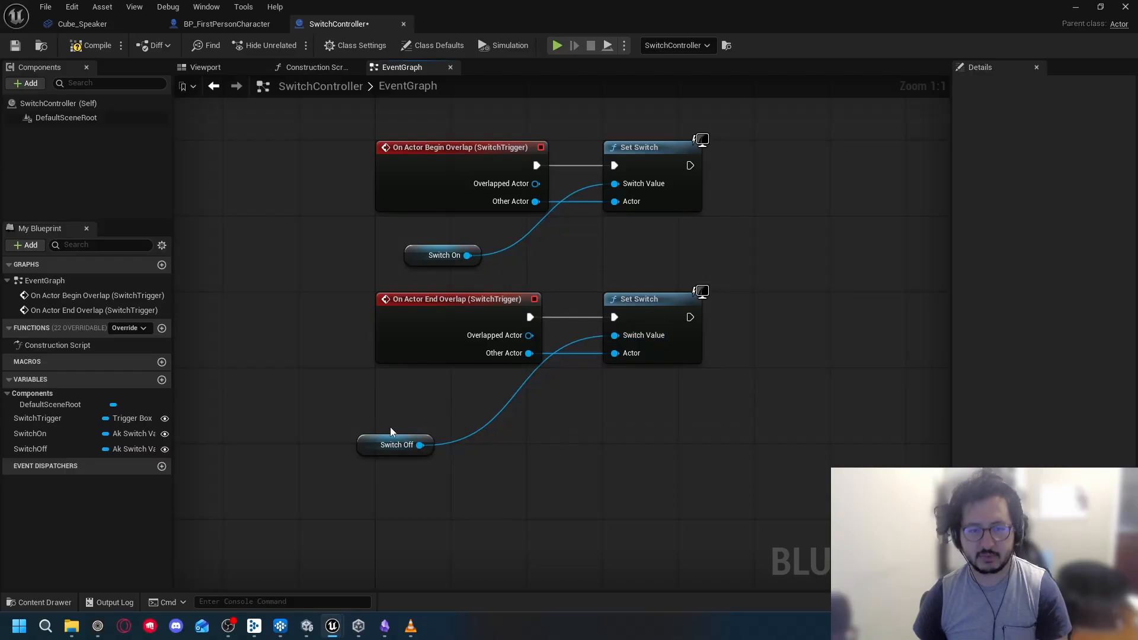
{"action": "left_click_drag", "start_coordinate": [377, 447], "coordinate": [423, 399]}
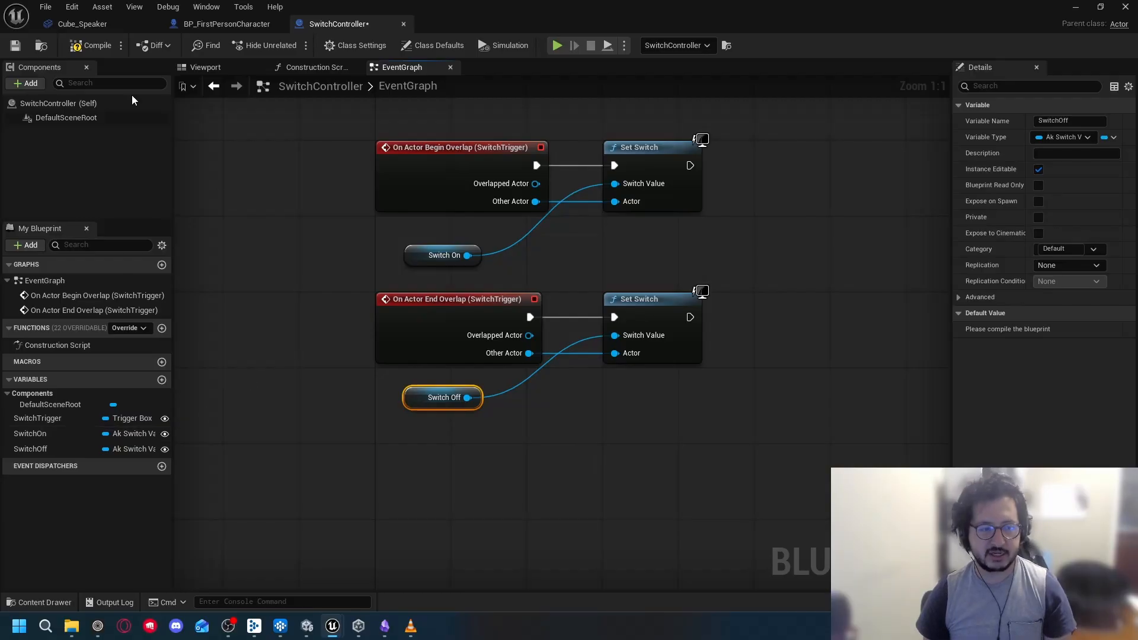
Step: Compile the blueprint and set the level's SwitchController Switch Off value to Footsteps_Switch-Dirt
{"action": "left_click", "coordinate": [92, 45]}
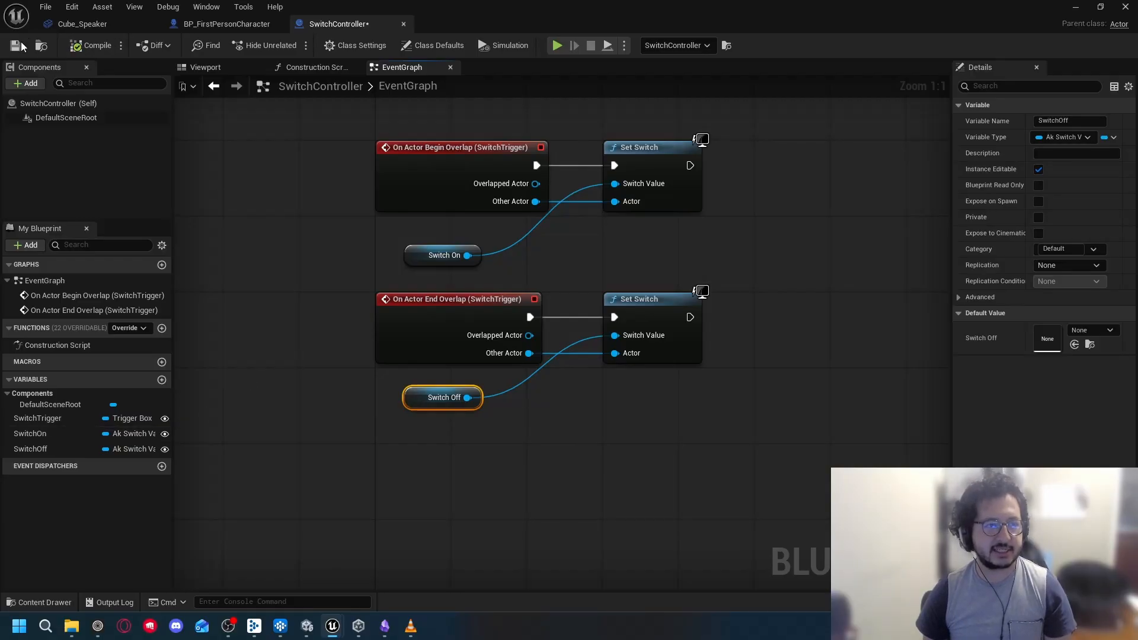
{"action": "left_click", "coordinate": [1075, 7]}
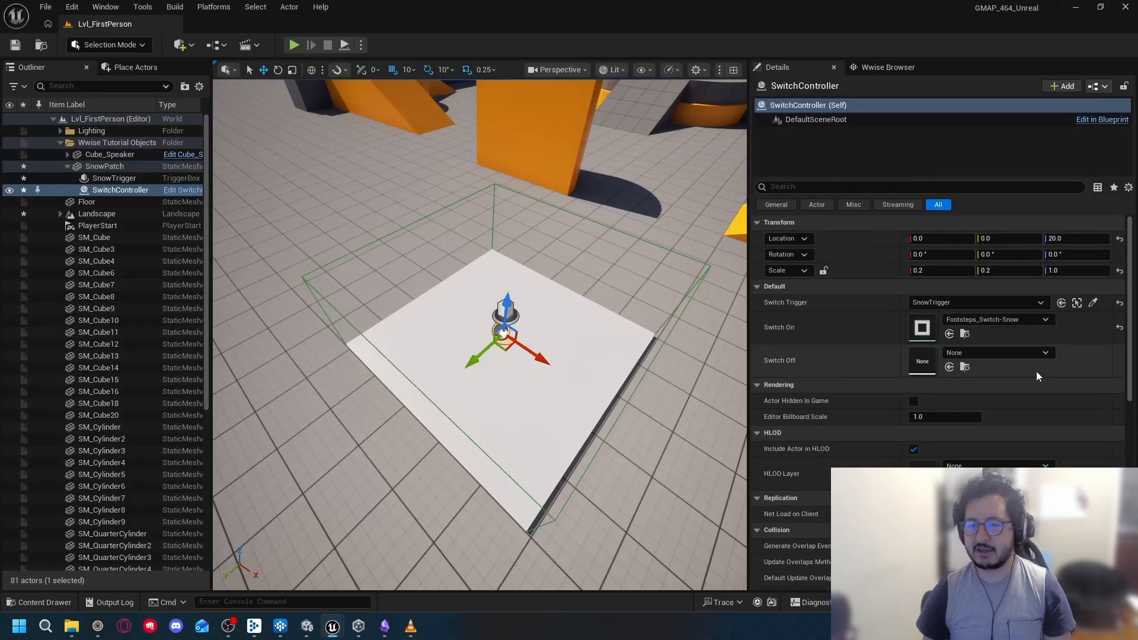
{"action": "left_click", "coordinate": [1004, 352]}
{"action": "left_click", "coordinate": [1042, 206]}
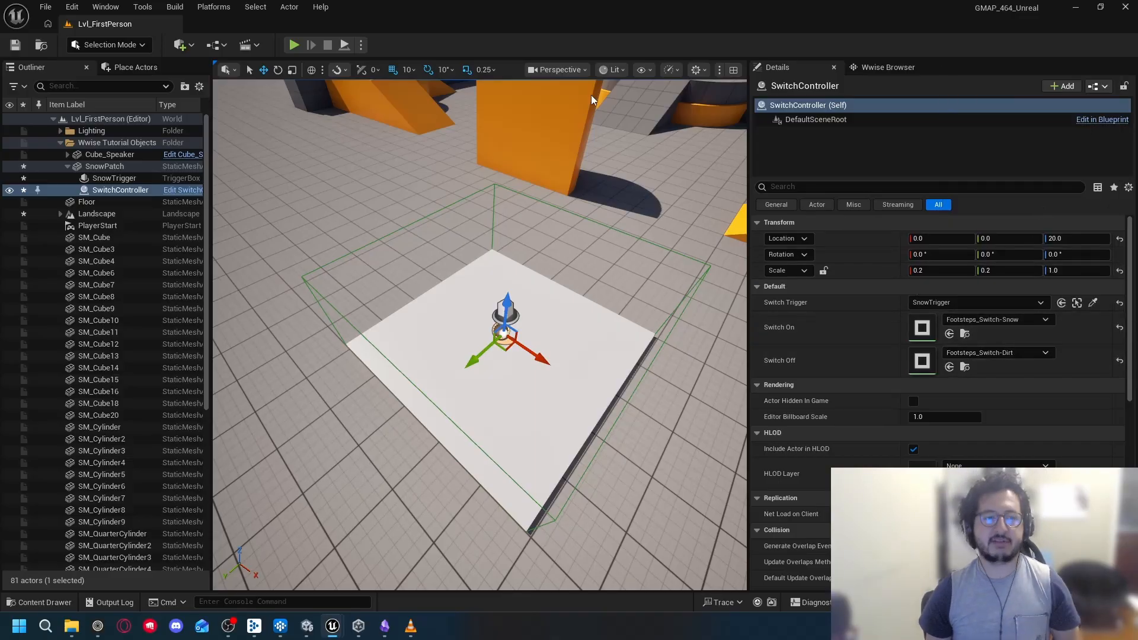
Step: Play the level, walk onto and off the snow patch to test the SwitchOn and SwitchOff values, and stop the session
{"action": "left_click", "coordinate": [295, 44]}
{"action": "key", "text": "w"}
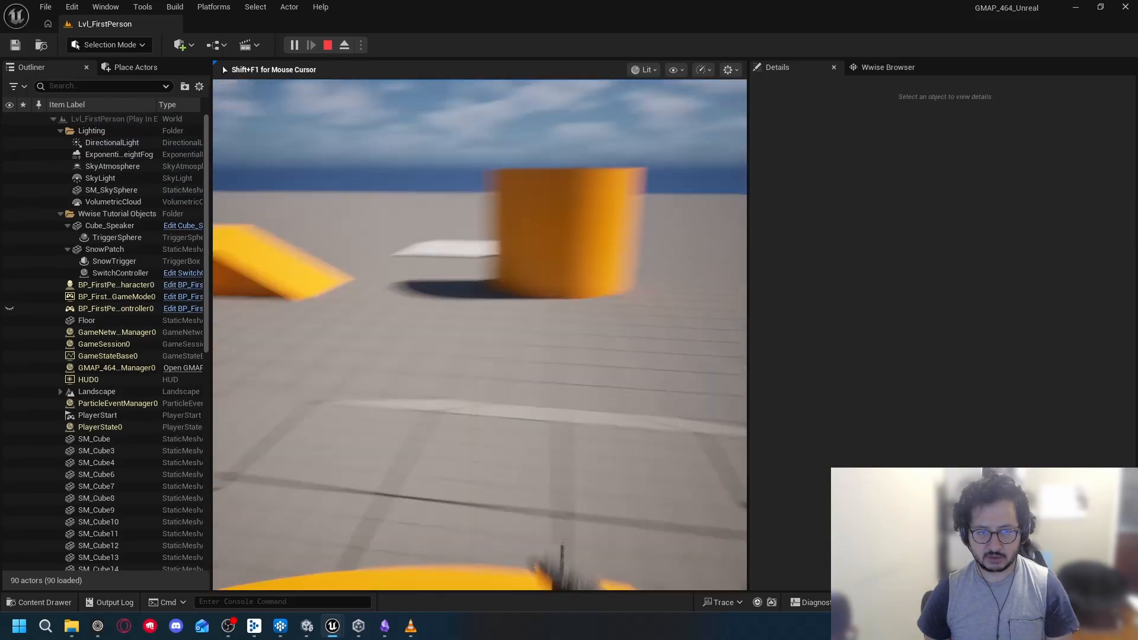
{"action": "key", "text": "w"}
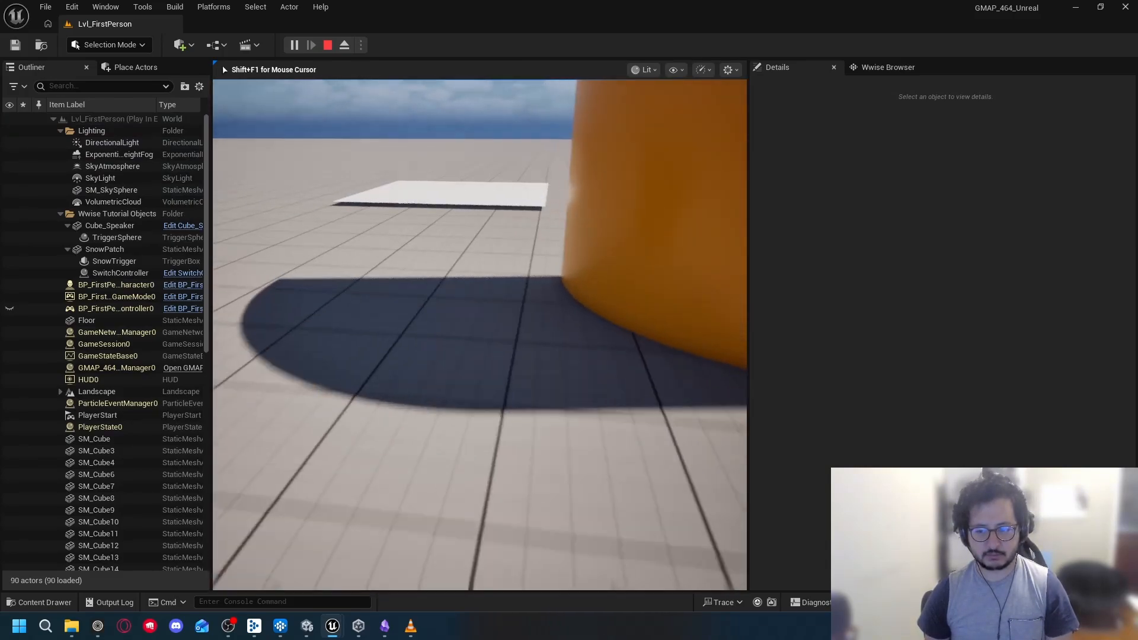
{"action": "key", "text": "w"}
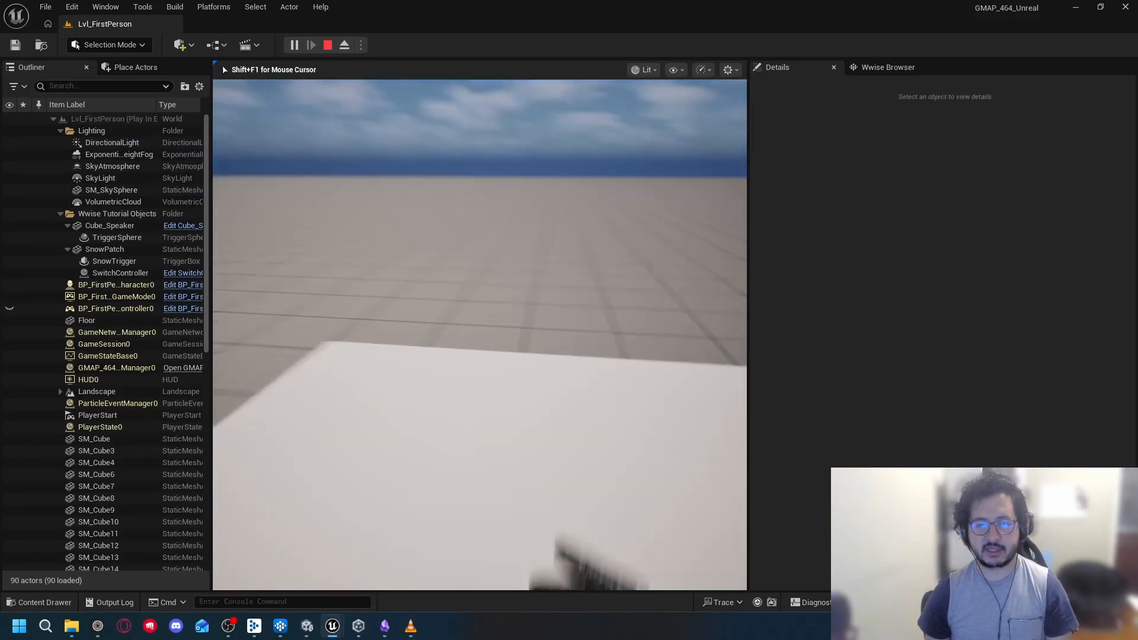
{"action": "key", "text": "w"}
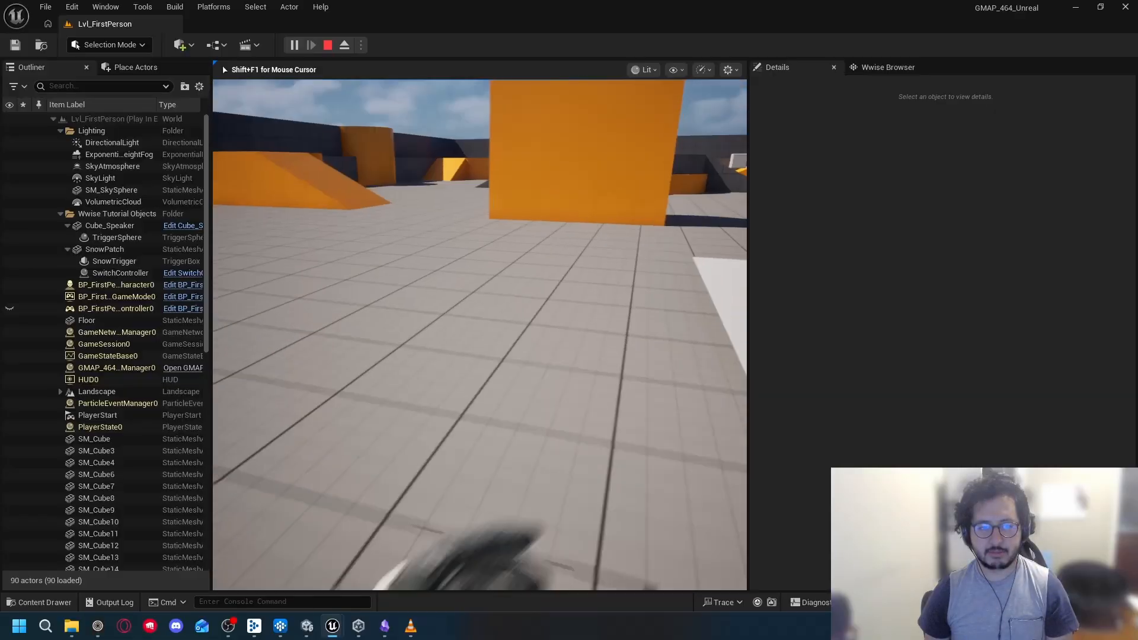
{"action": "key", "text": "w"}
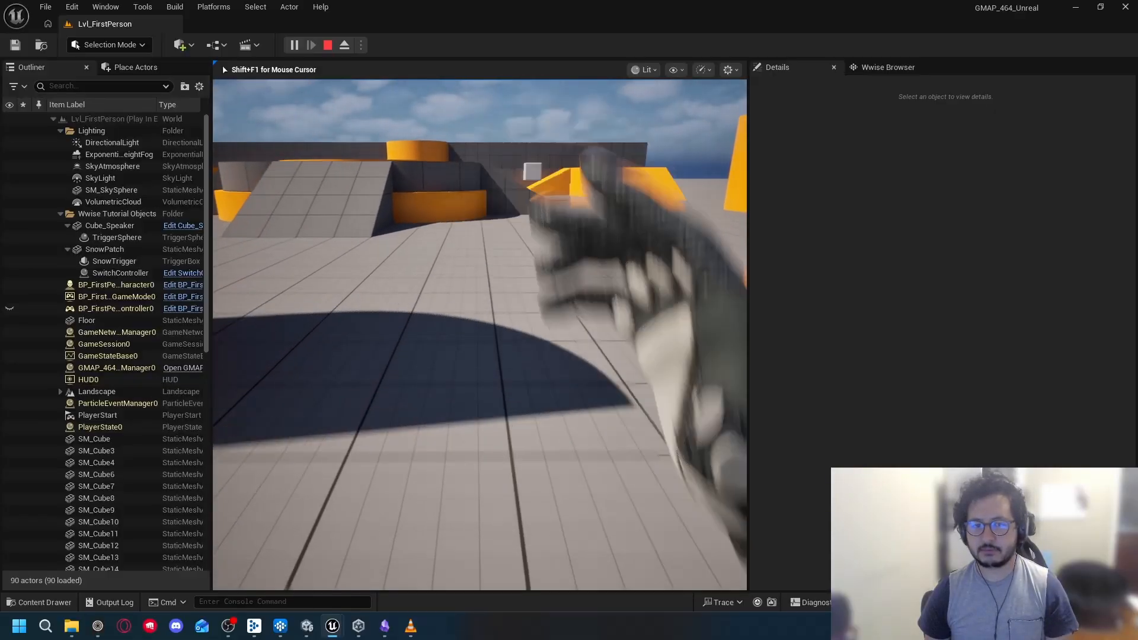
{"action": "key", "text": "Escape"}
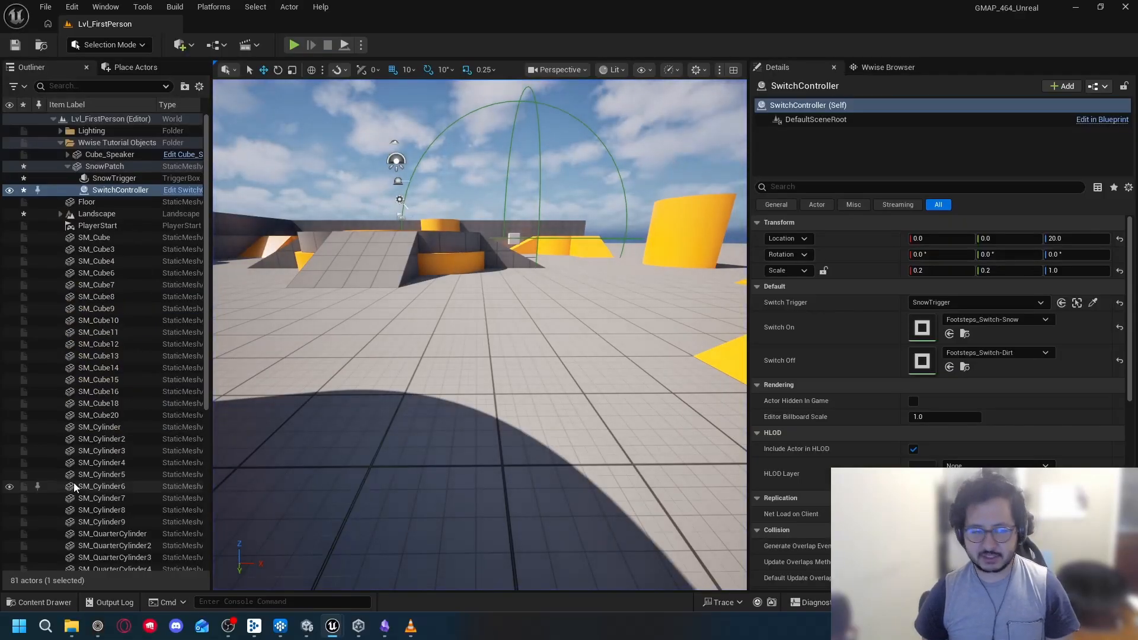
{"action": "left_click", "coordinate": [38, 602]}
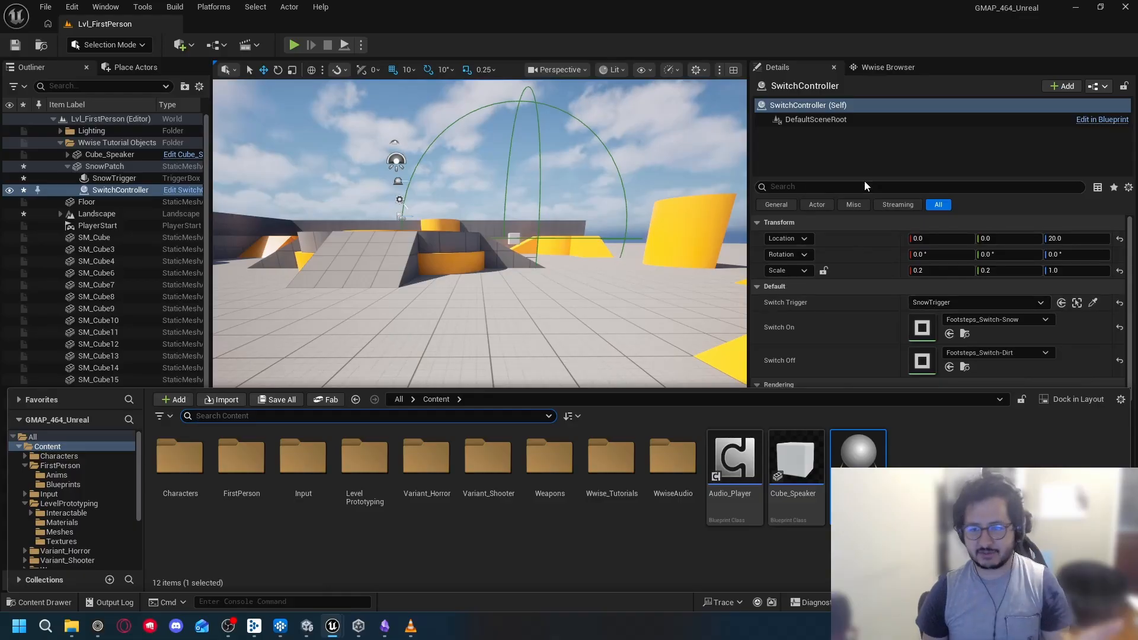
{"action": "left_click", "coordinate": [863, 145]}
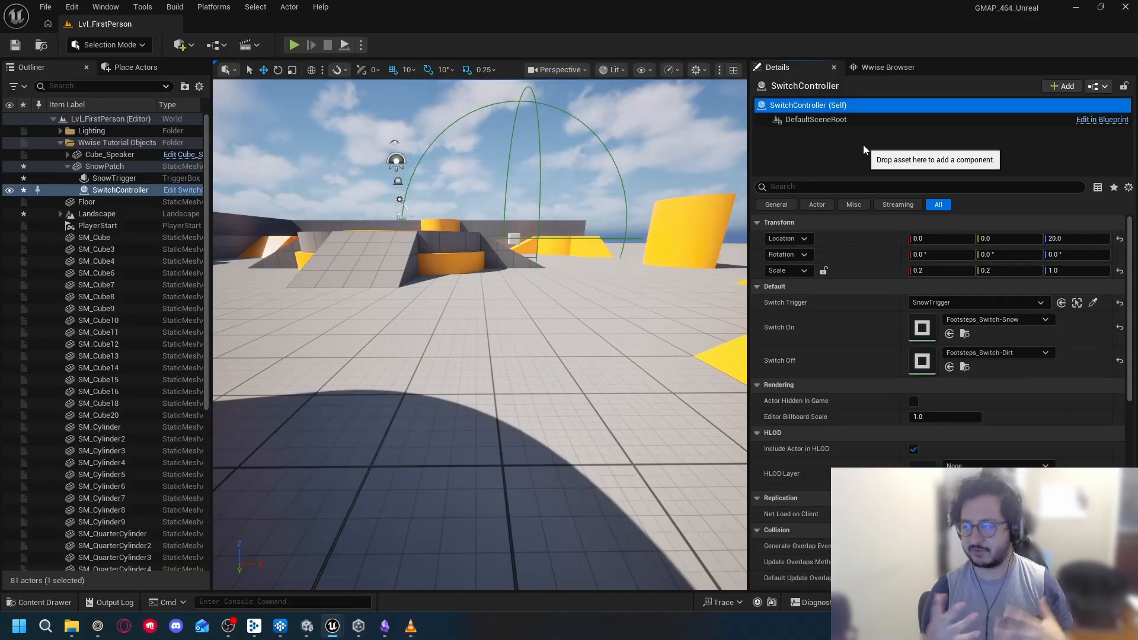
Step: Play the level once more, walk over to the snow patch to check the footsteps, and end the session
{"action": "left_click", "coordinate": [292, 45]}
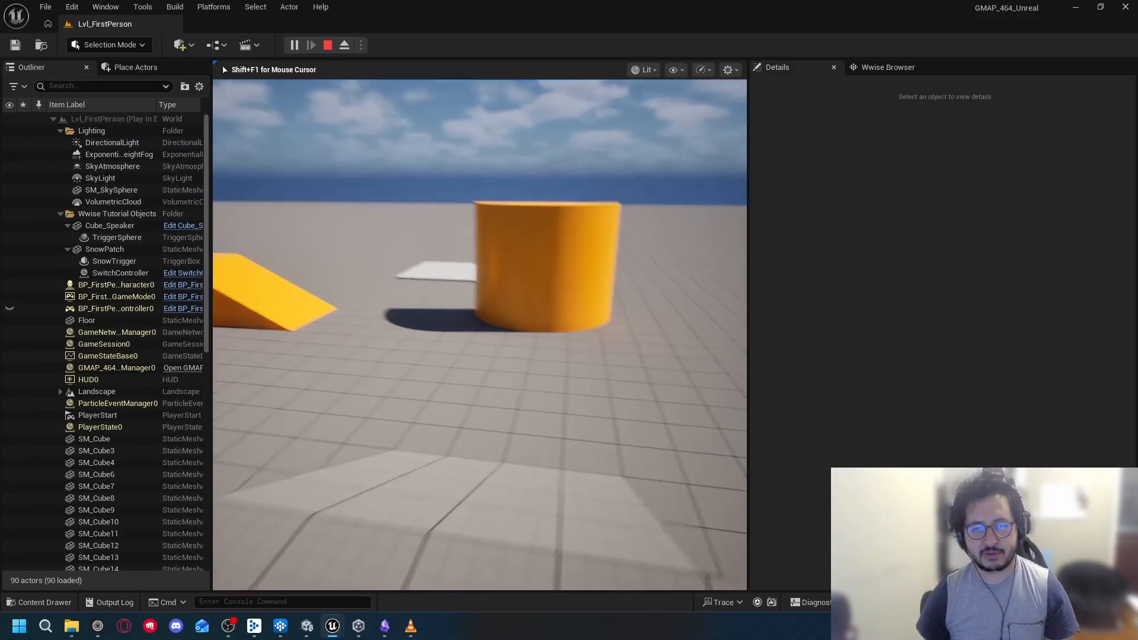
{"action": "key", "text": "w"}
{"action": "key", "text": "w"}
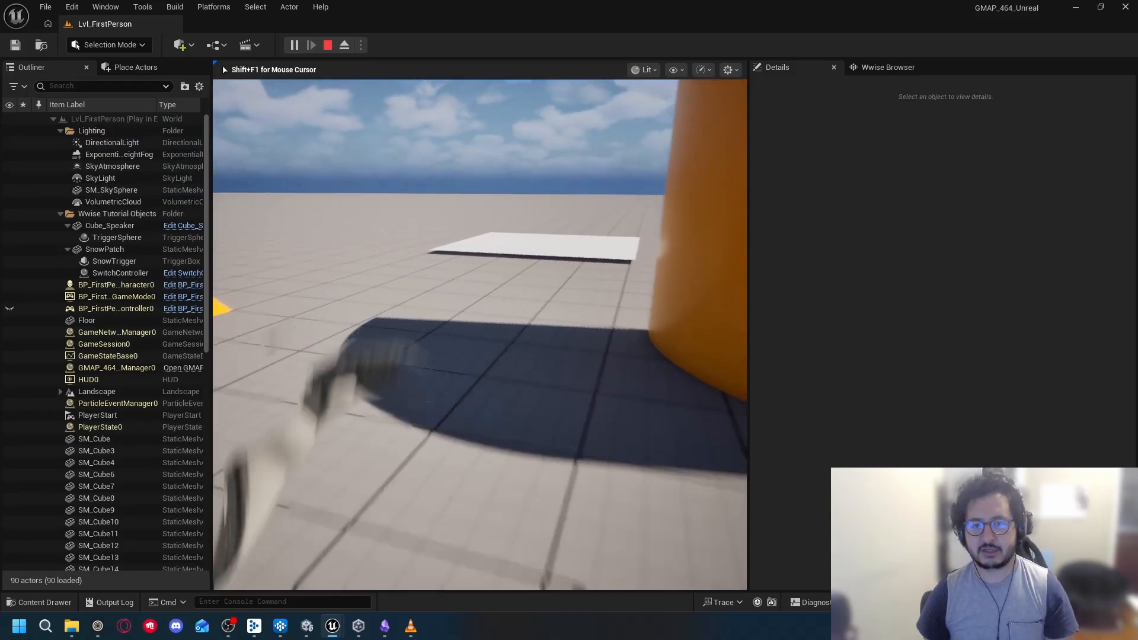
{"action": "key", "text": "w"}
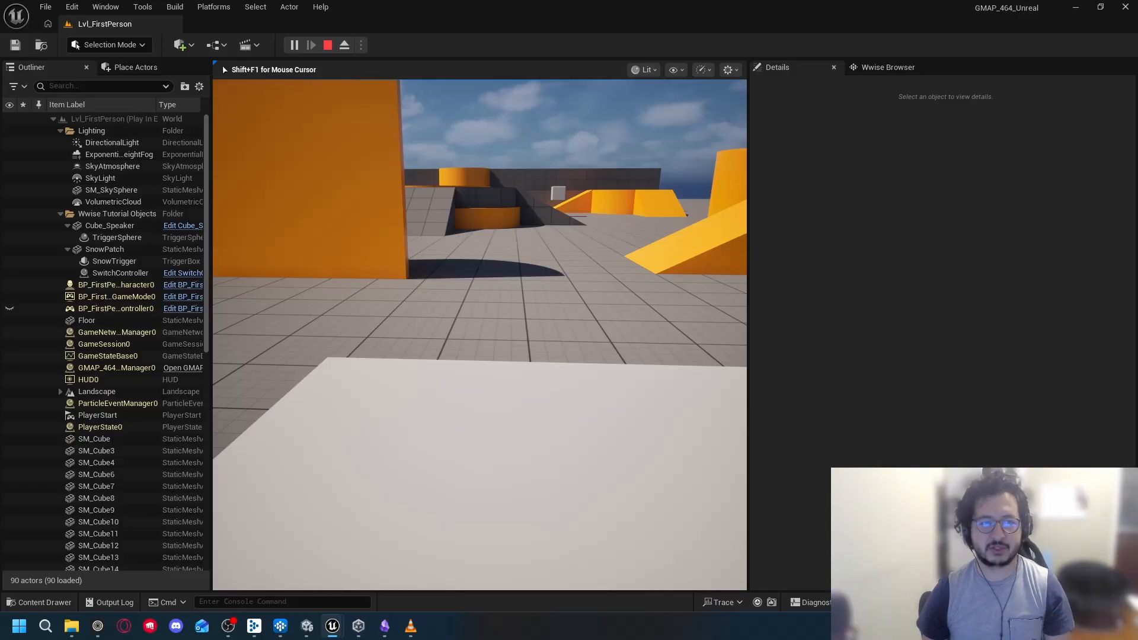
{"action": "key", "text": "Escape"}
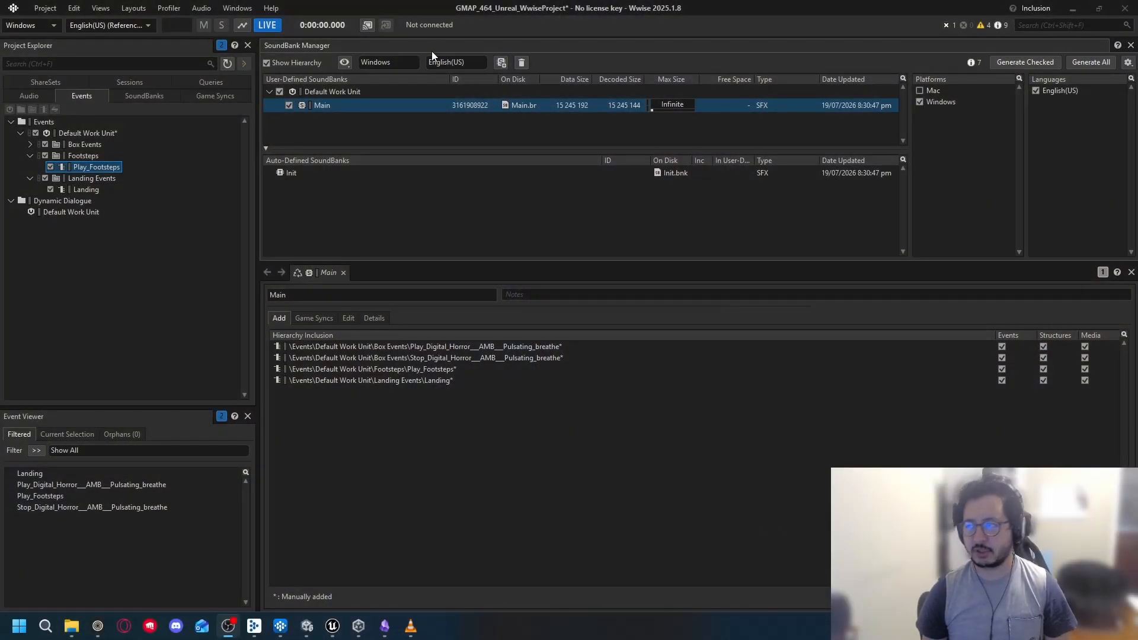
Step: Switch to the Designer layout and open the second dry-grass footstep sound inside the Landing folder of the audio containers
{"action": "left_click", "coordinate": [134, 7]}
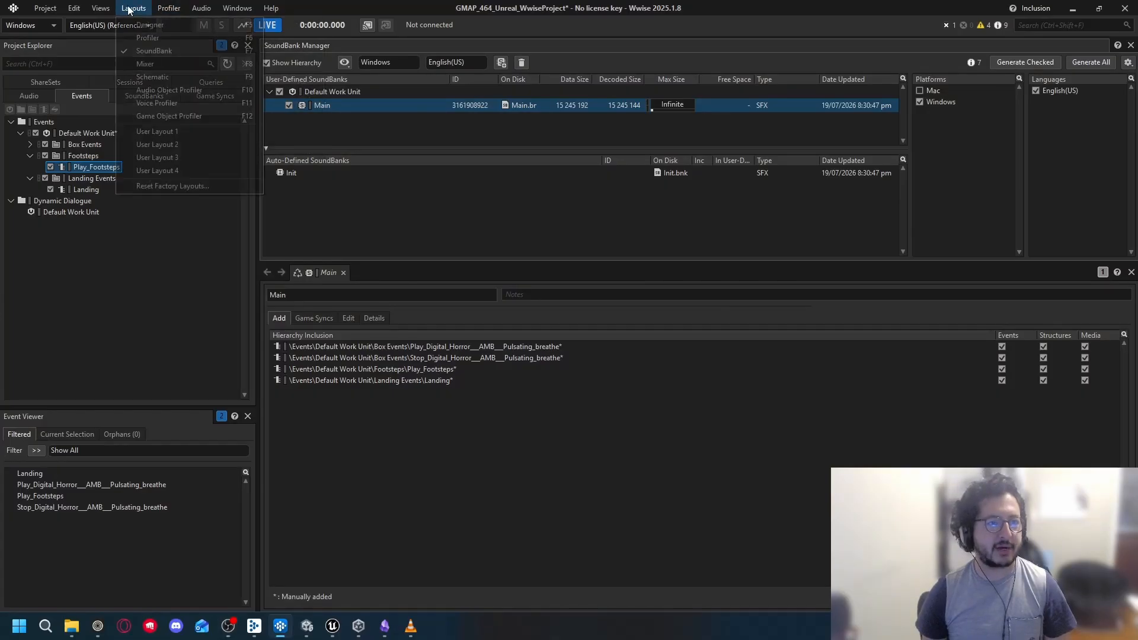
{"action": "left_click", "coordinate": [134, 24]}
{"action": "left_click", "coordinate": [31, 97]}
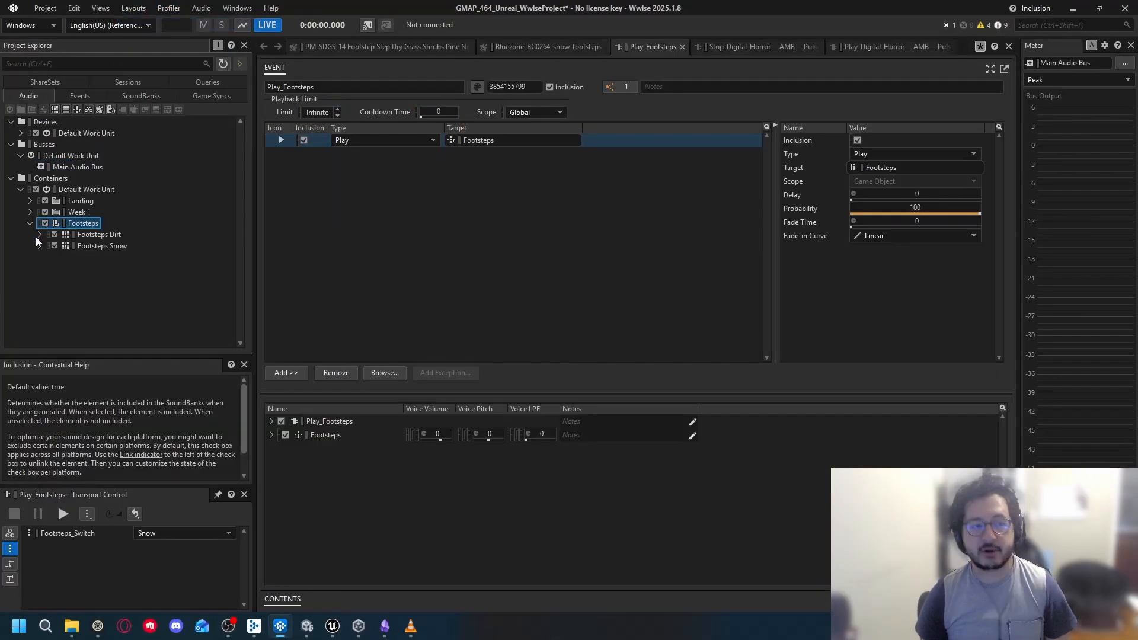
{"action": "left_click", "coordinate": [31, 201]}
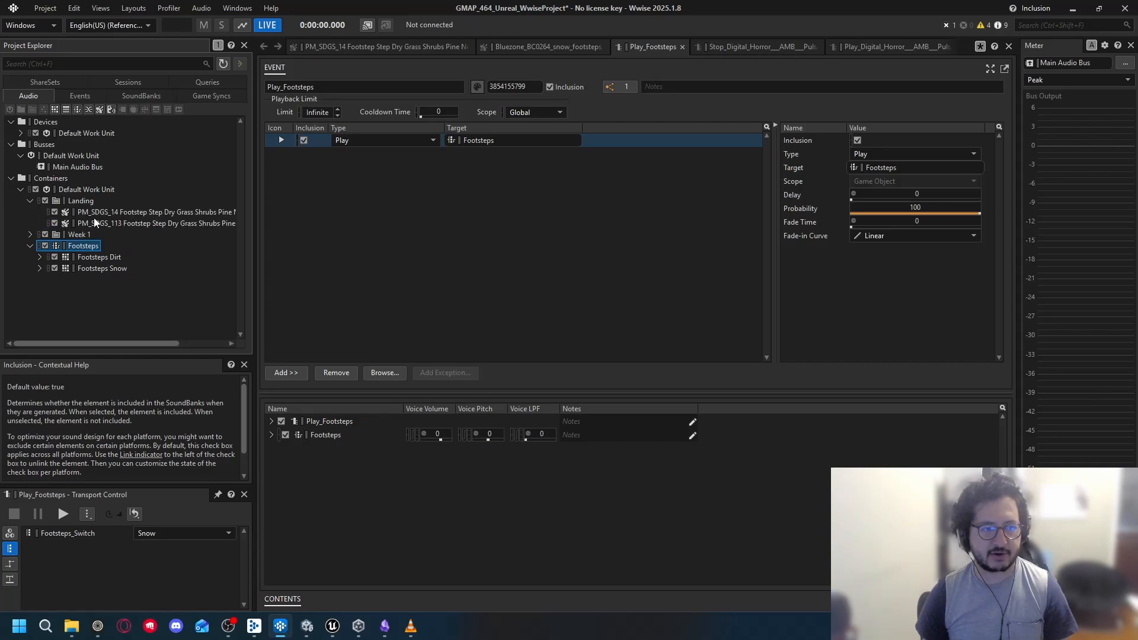
{"action": "left_click", "coordinate": [110, 223]}
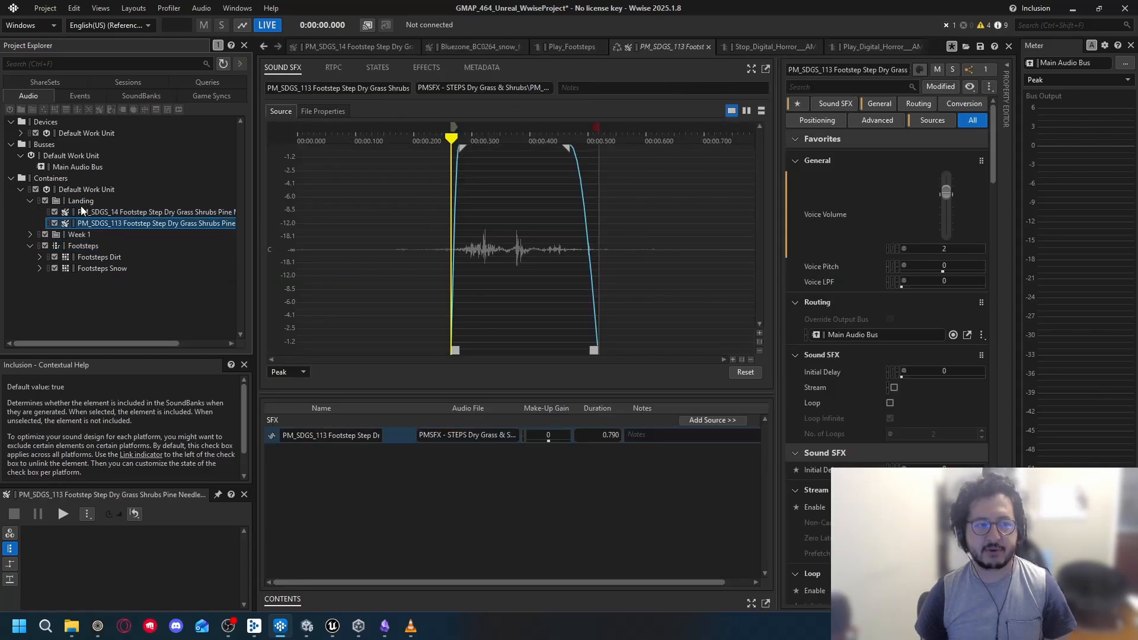
Step: Add a Switch Container named Step 1 inside the Landing folder
{"action": "left_click", "coordinate": [79, 202]}
{"action": "right_click", "coordinate": [79, 201]}
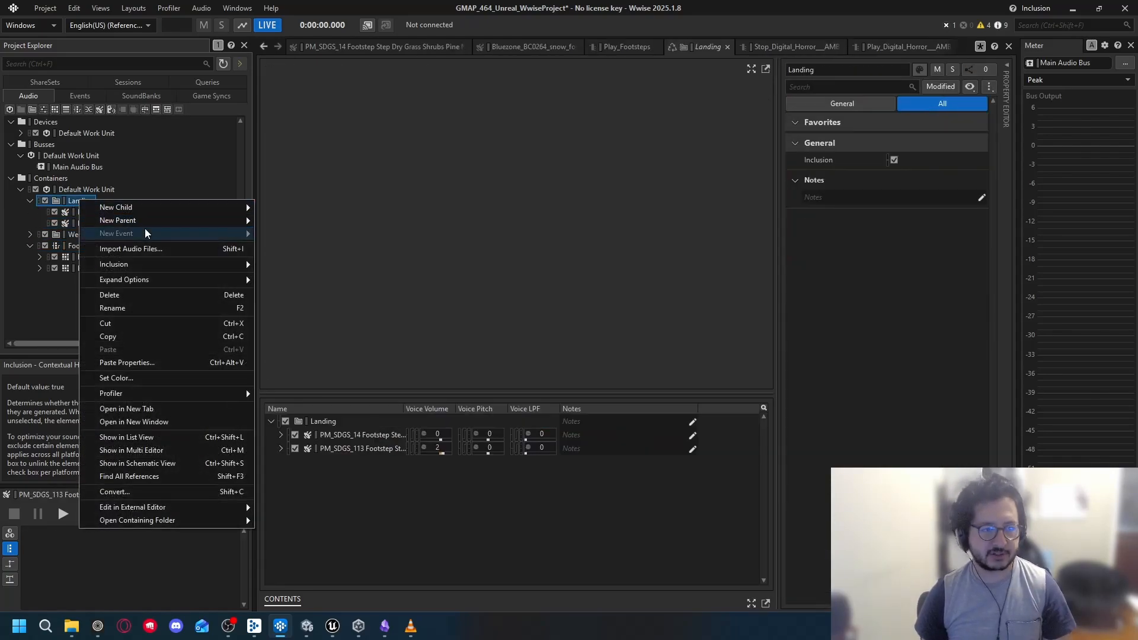
{"action": "mouse_move", "coordinate": [151, 209]}
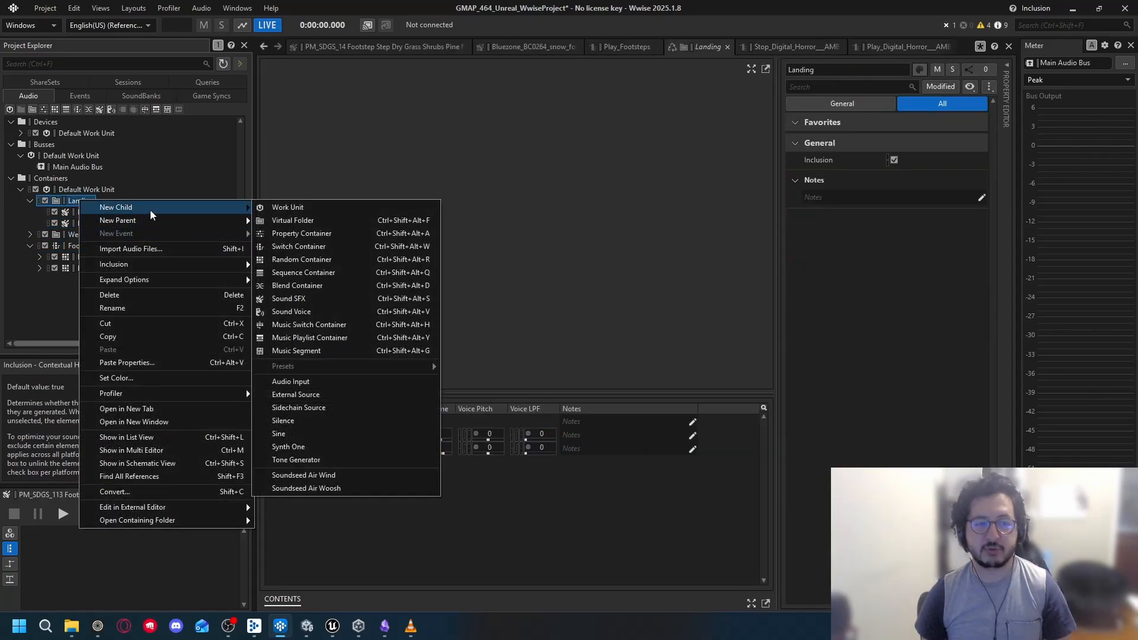
{"action": "left_click", "coordinate": [313, 247]}
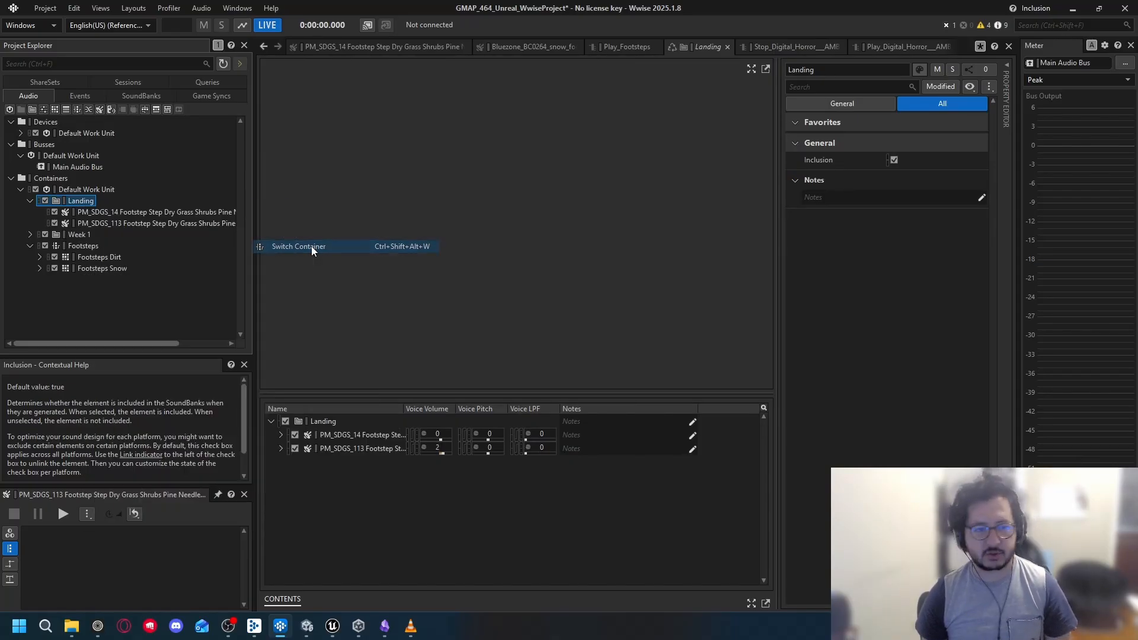
{"action": "type", "text": "S"}
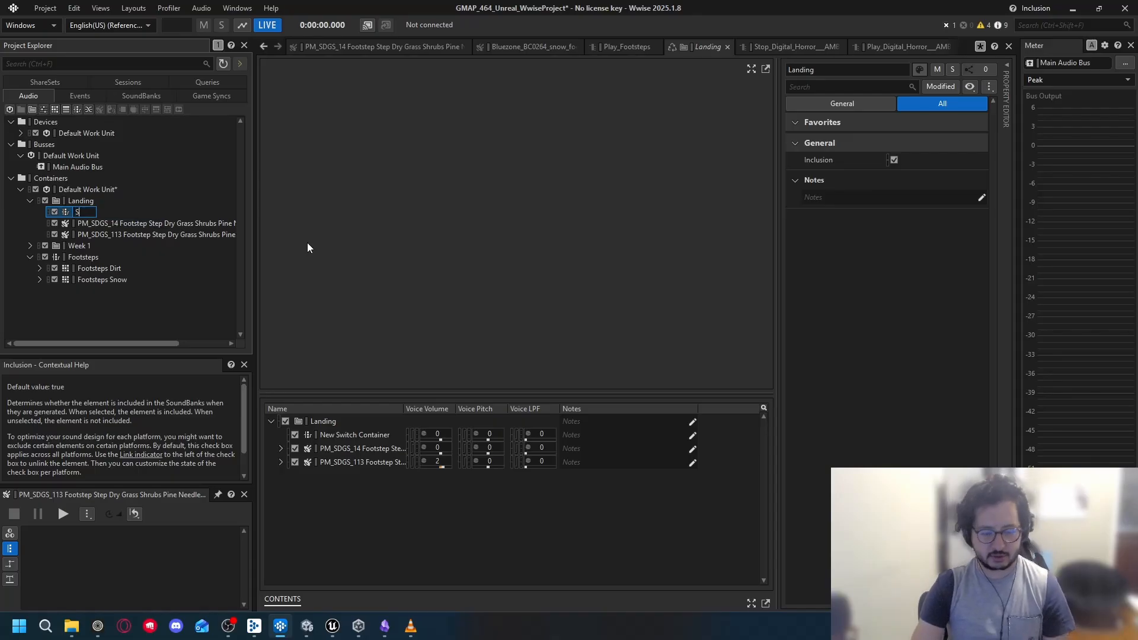
{"action": "type", "text": "tep 1"}
{"action": "key", "text": "Return"}
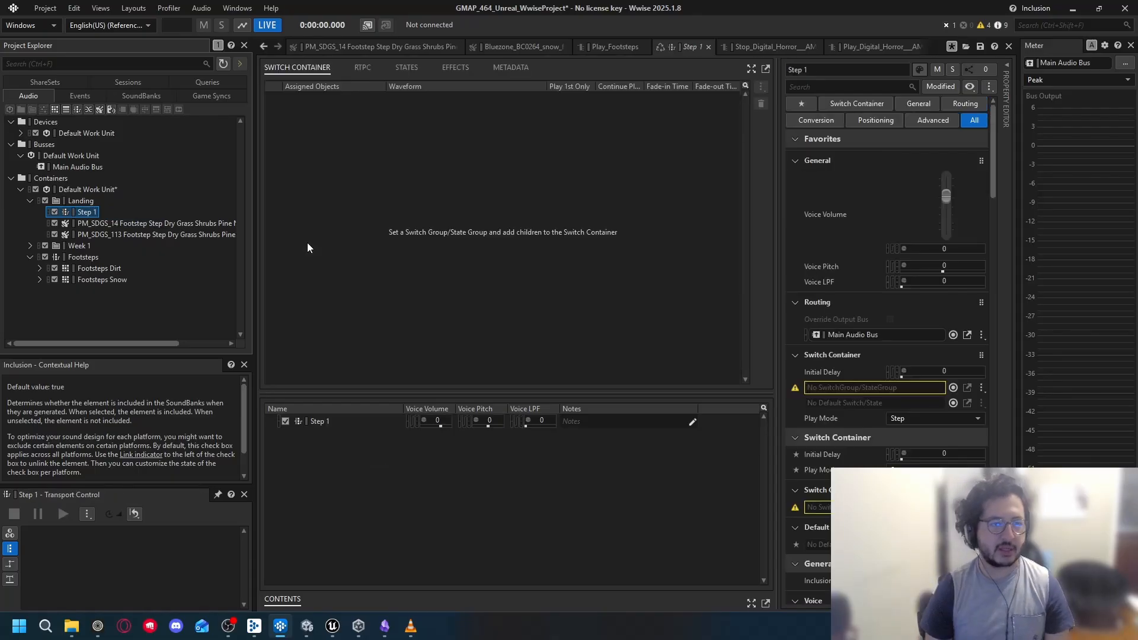
Step: Add a second Switch Container named Step 2 inside the Landing folder
{"action": "right_click", "coordinate": [84, 202]}
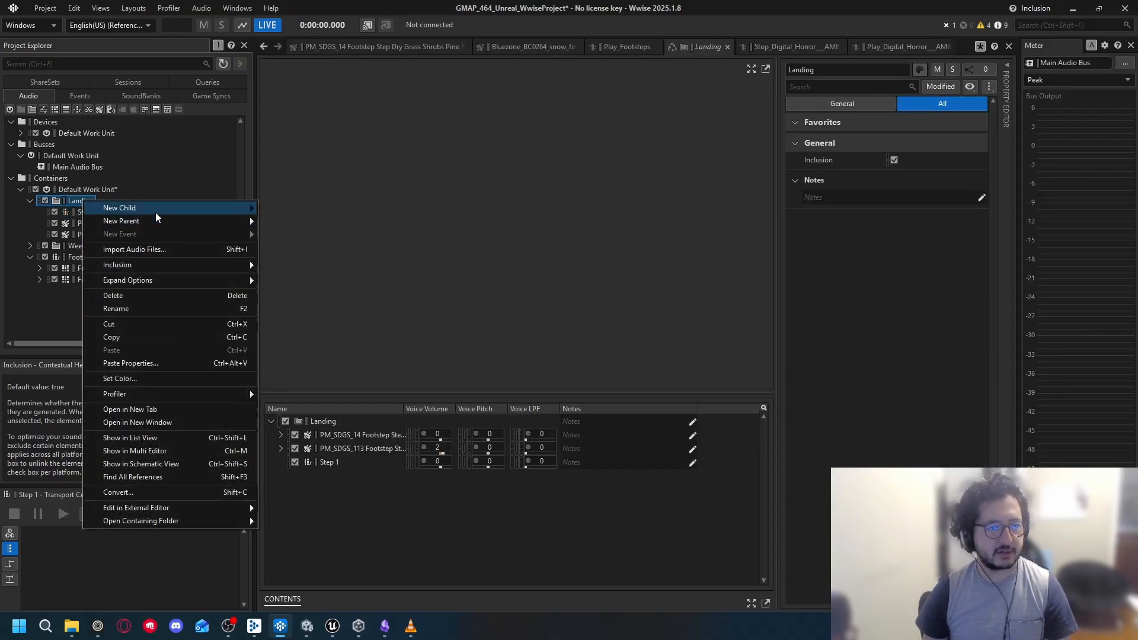
{"action": "mouse_move", "coordinate": [156, 212]}
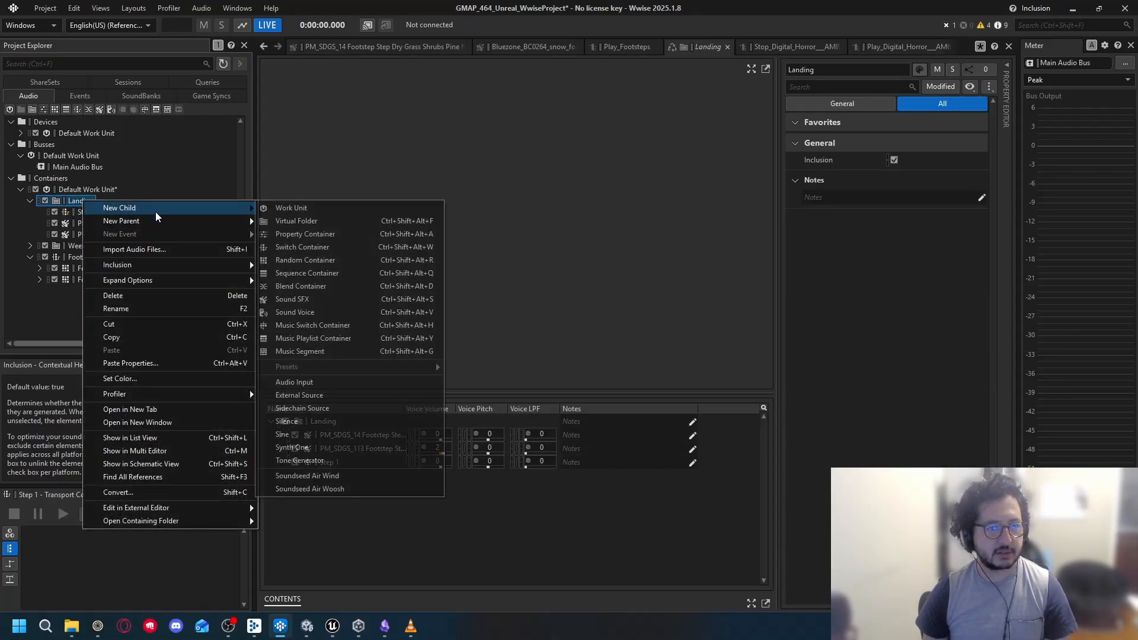
{"action": "left_click", "coordinate": [336, 247]}
{"action": "type", "text": "Step 2"}
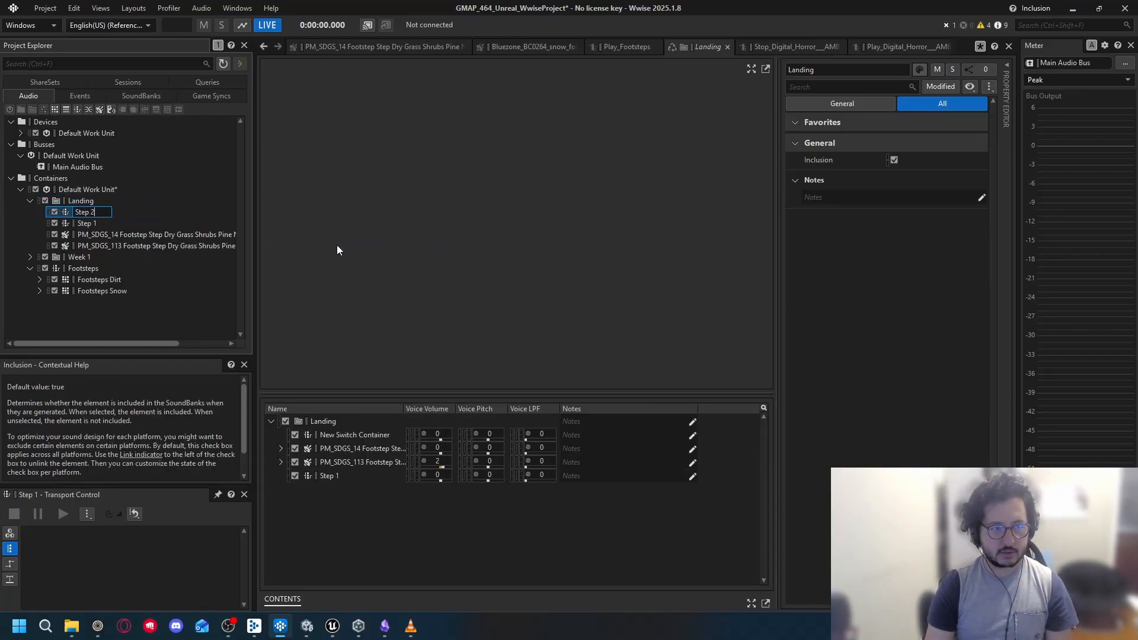
{"action": "key", "text": "Return"}
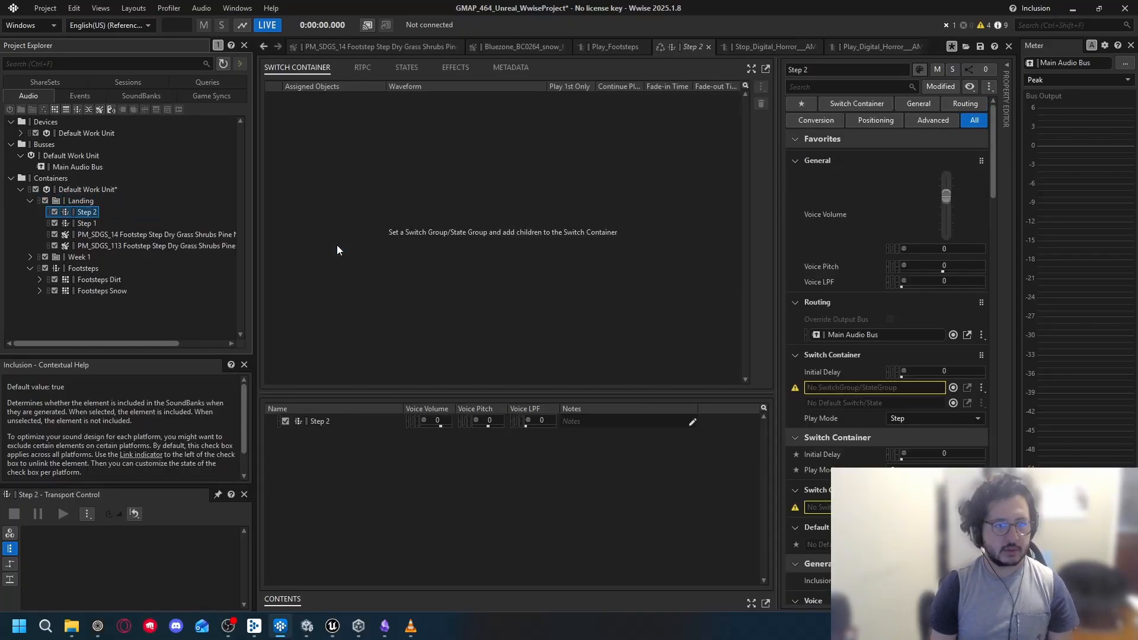
Step: Move the PM_SDGS_14 footstep sound into the Step 1 container and PM_SDGS_113 into Step 2
{"action": "left_click", "coordinate": [86, 218]}
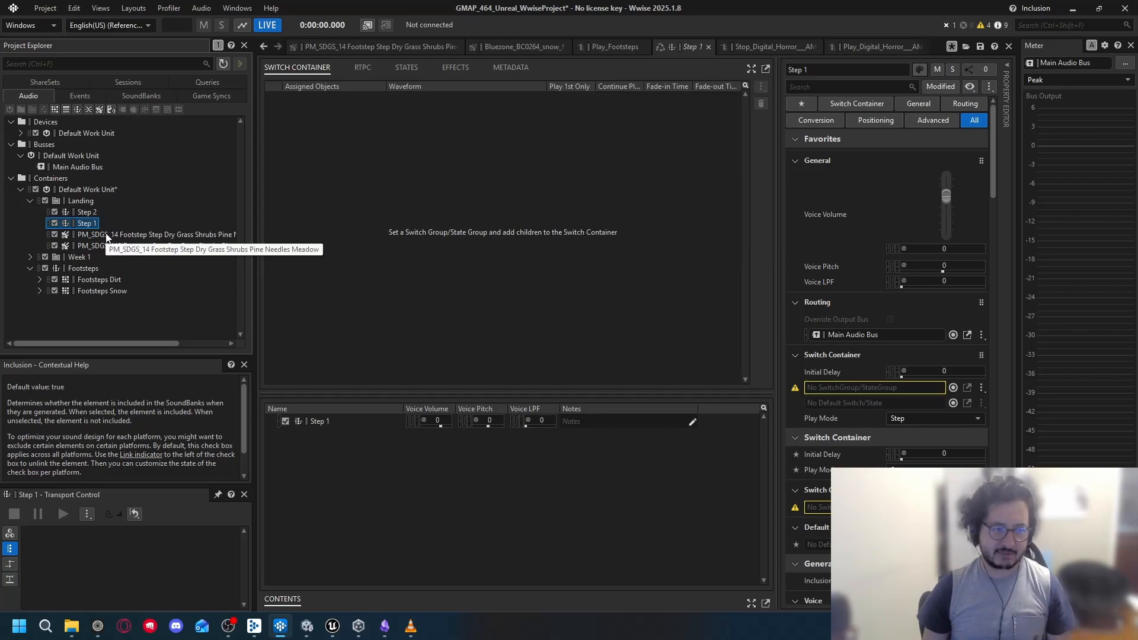
{"action": "left_click_drag", "start_coordinate": [107, 238], "coordinate": [83, 223]}
{"action": "left_click", "coordinate": [40, 211]}
{"action": "left_click", "coordinate": [41, 234]}
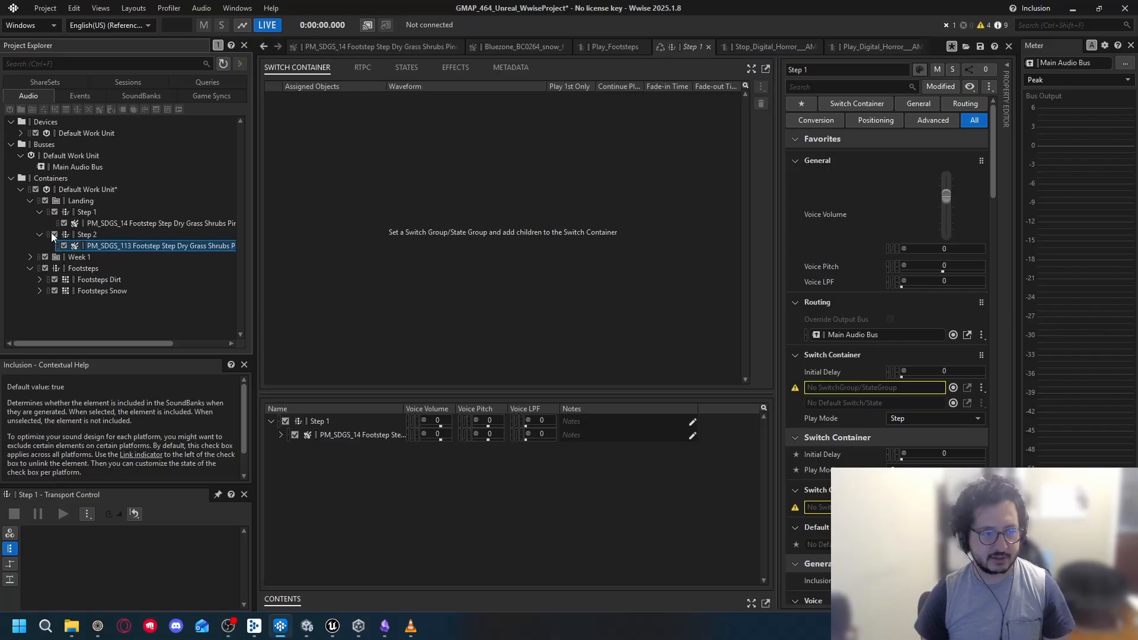
{"action": "left_click", "coordinate": [87, 235]}
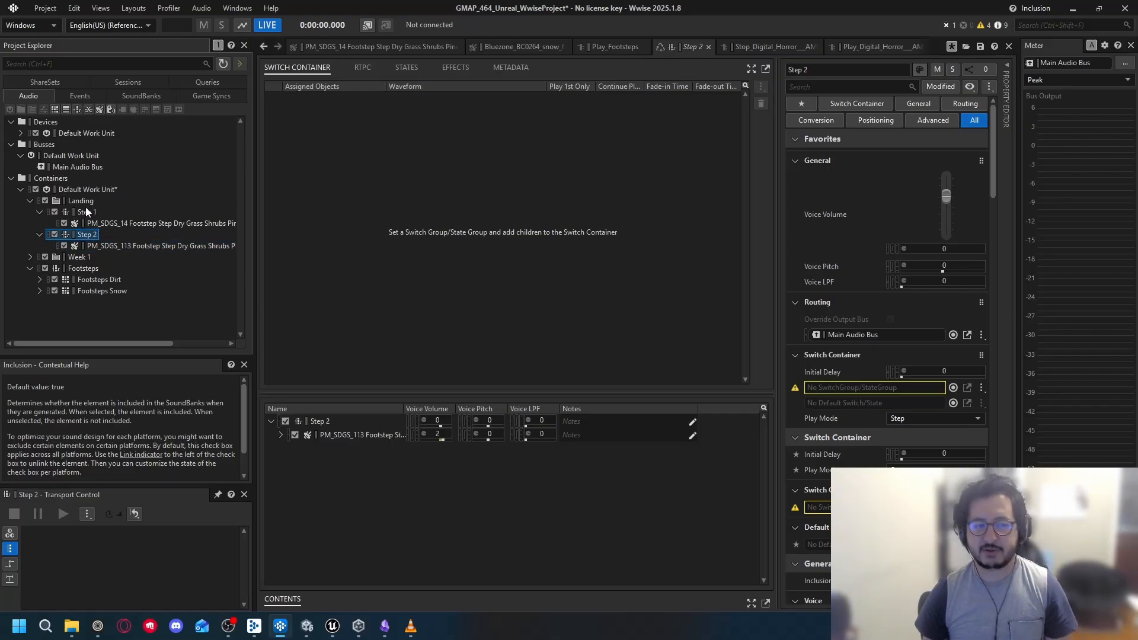
Step: Expand the Footsteps Snow container and audition its snow footstep sounds
{"action": "left_click", "coordinate": [38, 291]}
{"action": "left_click", "coordinate": [116, 292]}
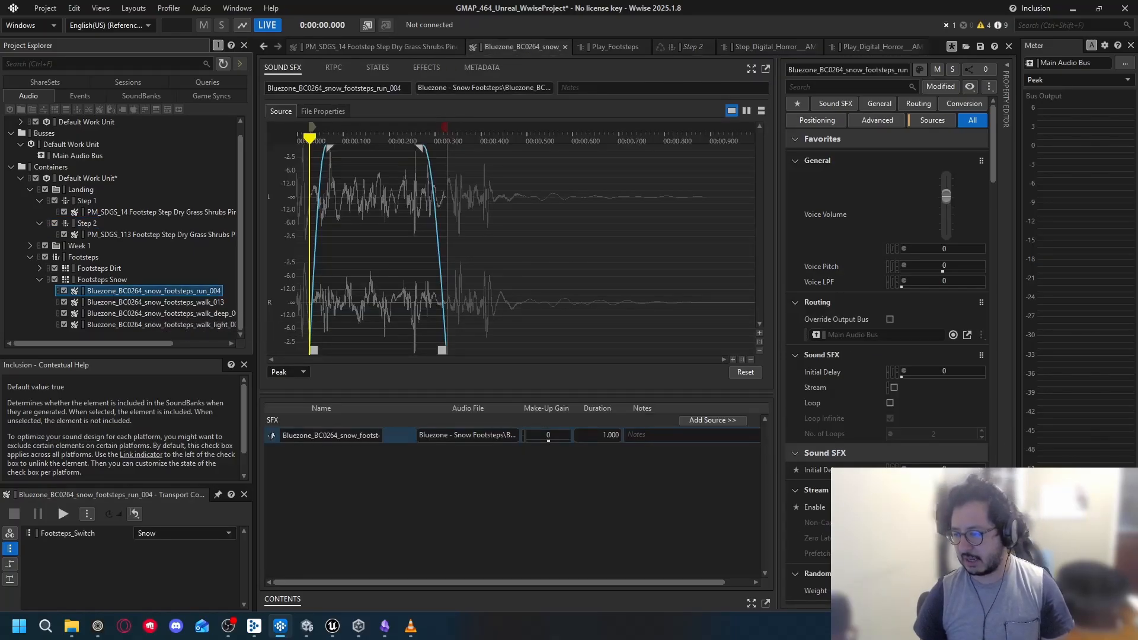
{"action": "key", "text": "space"}
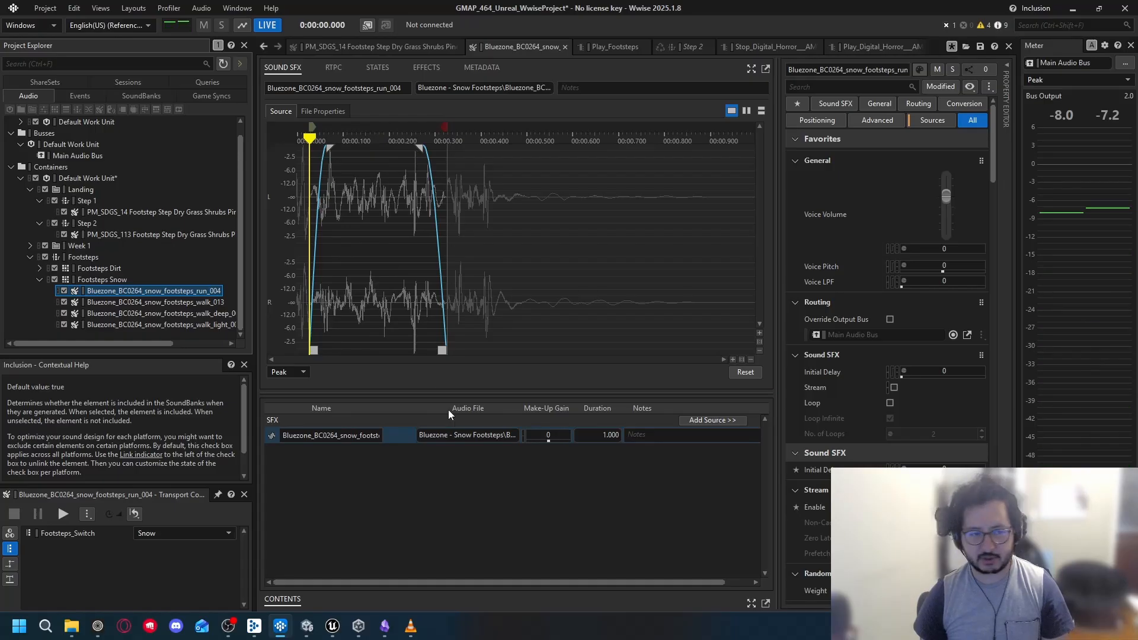
{"action": "left_click", "coordinate": [169, 313]}
{"action": "key", "text": "space"}
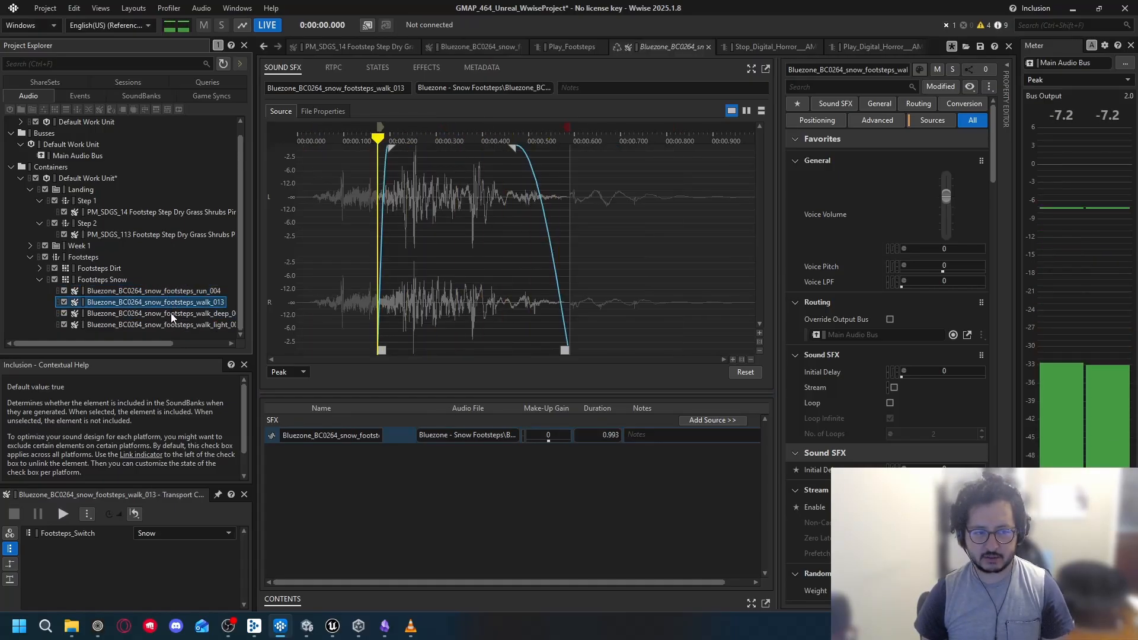
{"action": "key", "text": "Down"}
{"action": "key", "text": "space"}
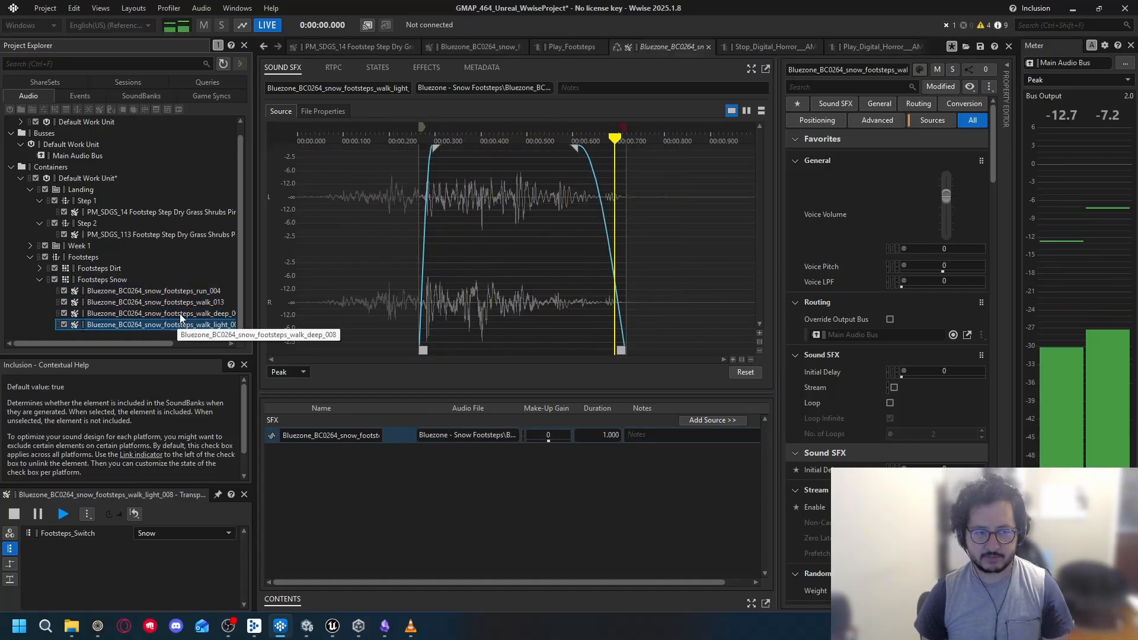
Step: Copy Bluezone_BC0264_snow_footsteps_walk_deep_008 and Bluezone_BC0264_snow_footsteps_walk_light_008 from Footsteps Snow into the Landing folder
{"action": "left_click", "coordinate": [176, 315]}
{"action": "left_click", "coordinate": [176, 327]}
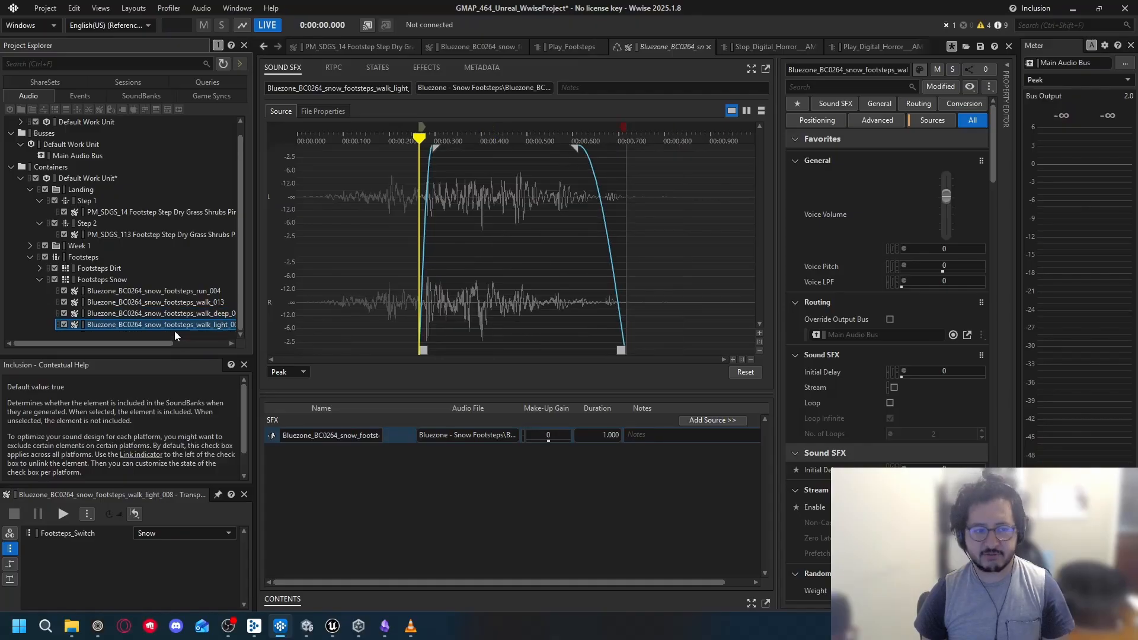
{"action": "left_click", "coordinate": [176, 315], "text": "shift"}
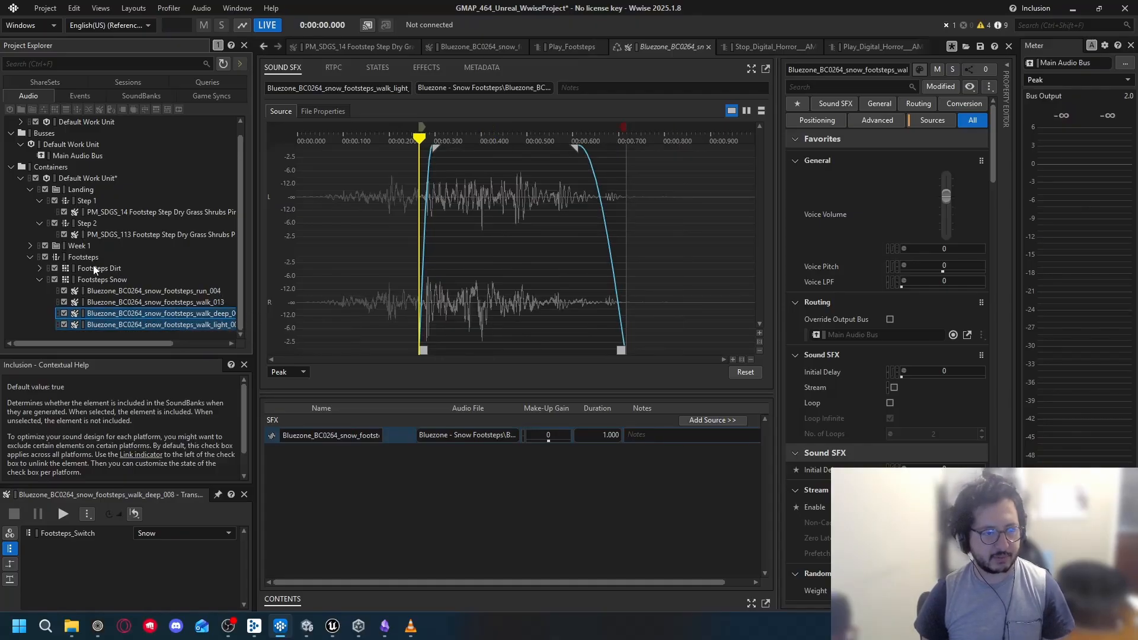
{"action": "left_click", "coordinate": [83, 190]}
{"action": "key", "text": "ctrl+v"}
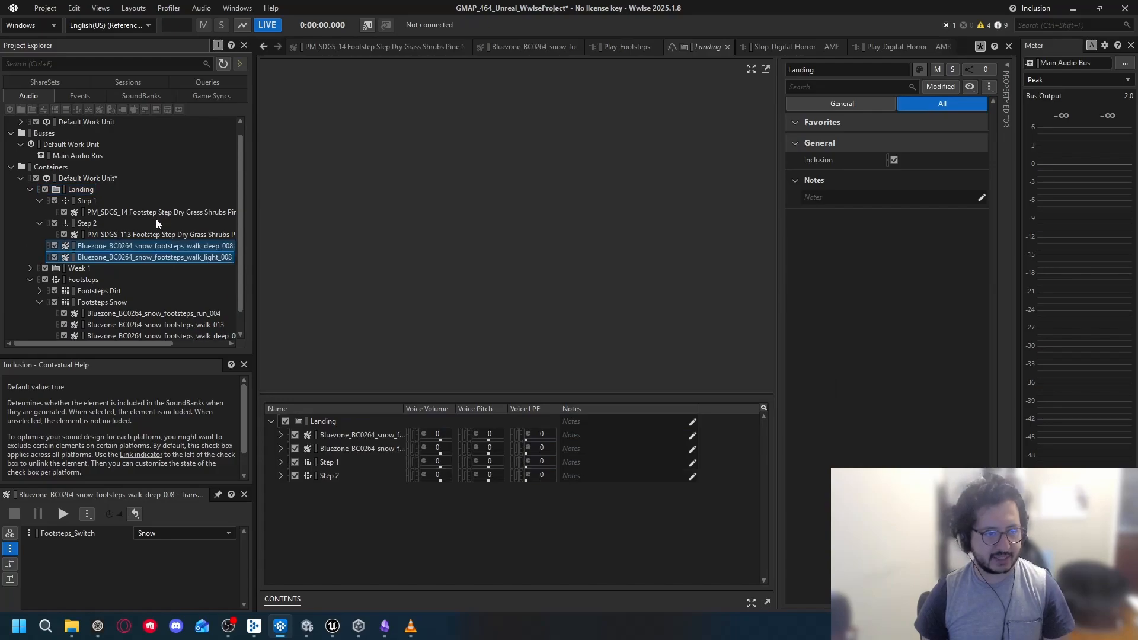
Step: Move the copied walk_deep_008 snow sound into the Step 1 container and walk_light_008 into Step 2
{"action": "left_click", "coordinate": [97, 246]}
{"action": "left_click_drag", "start_coordinate": [103, 247], "coordinate": [83, 201]}
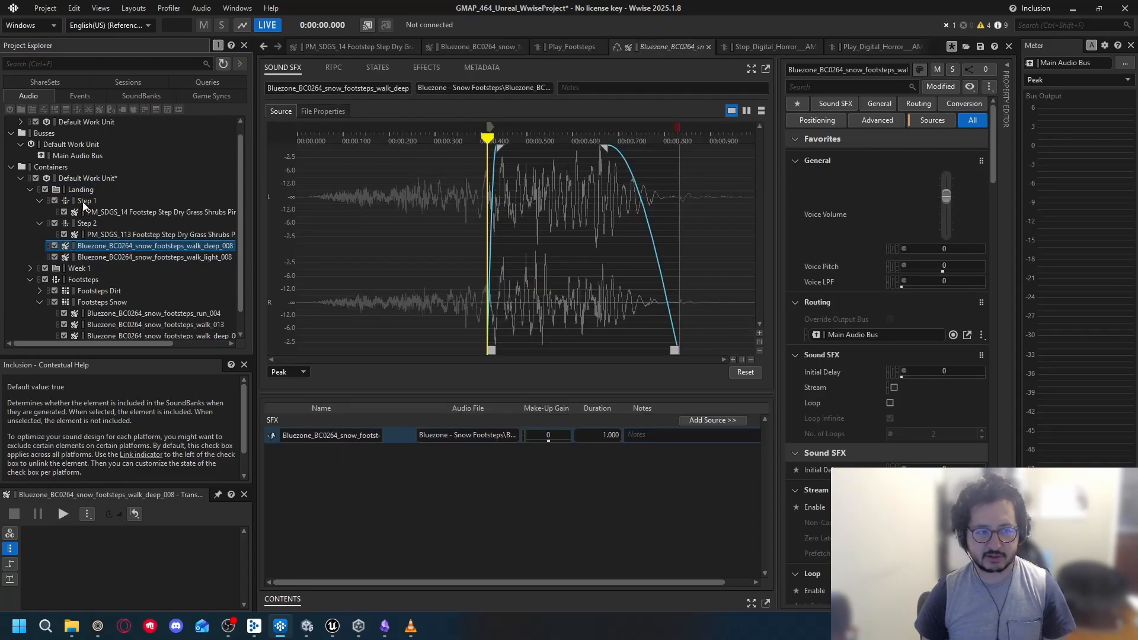
{"action": "left_click_drag", "start_coordinate": [101, 257], "coordinate": [84, 230]}
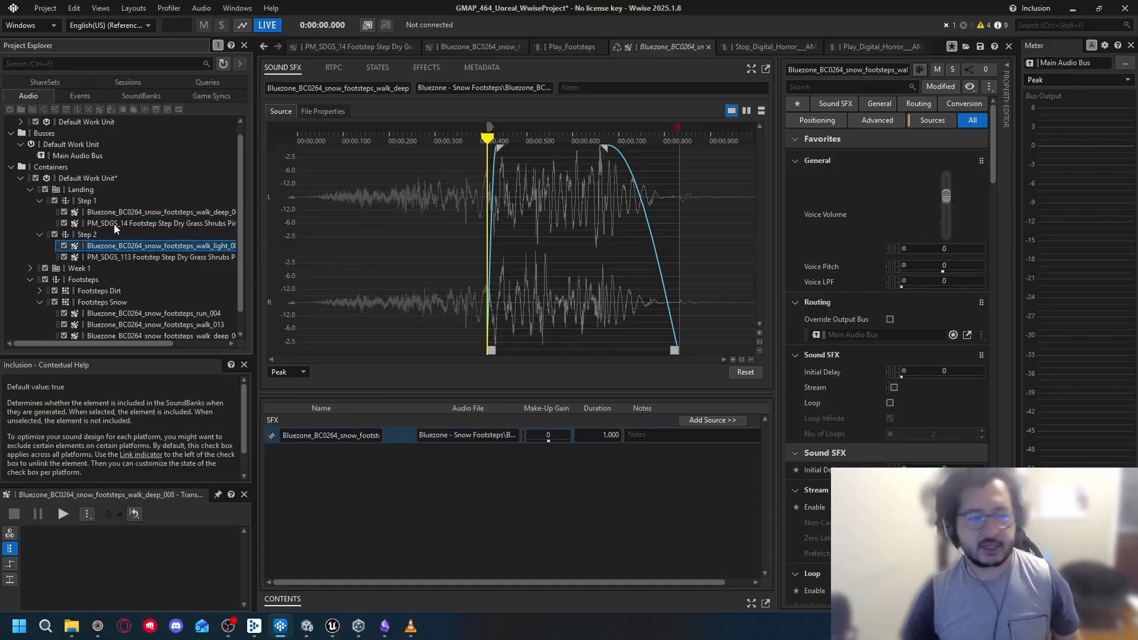
Step: Assign Footsteps_Switch as the Step 1 container's switch group and Dirt as its default switch
{"action": "left_click", "coordinate": [86, 203]}
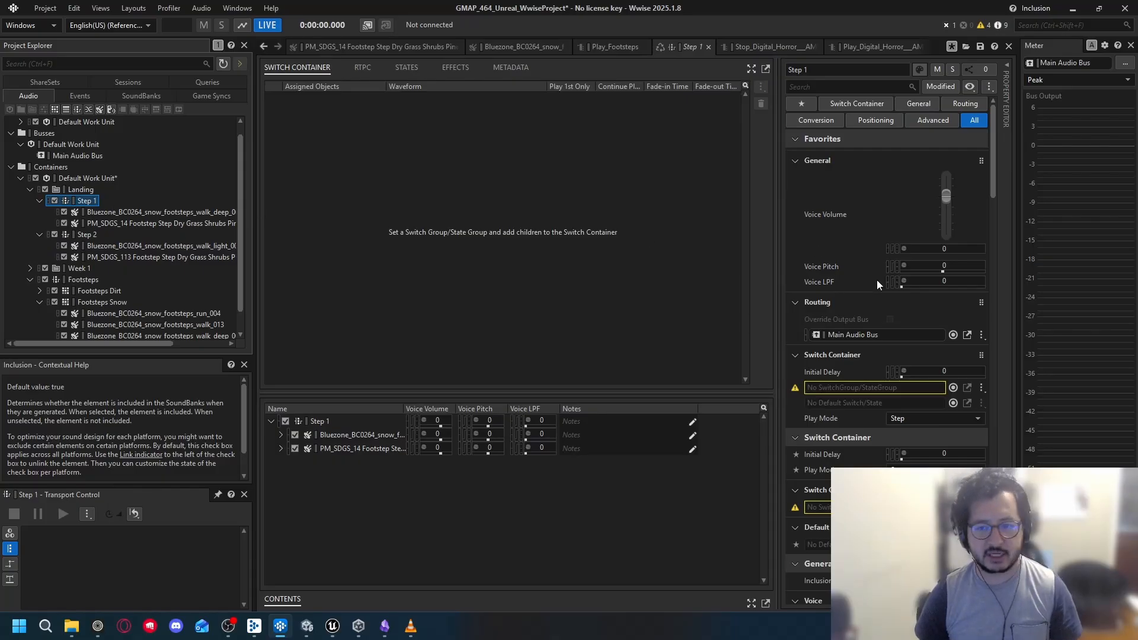
{"action": "left_click", "coordinate": [954, 388]}
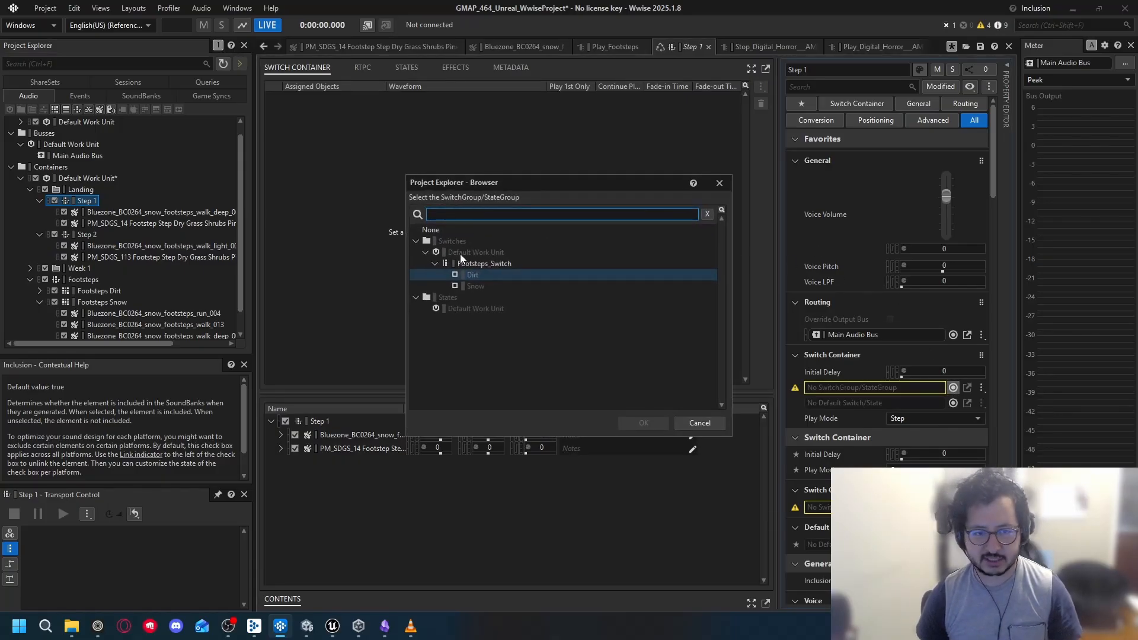
{"action": "left_click", "coordinate": [479, 265]}
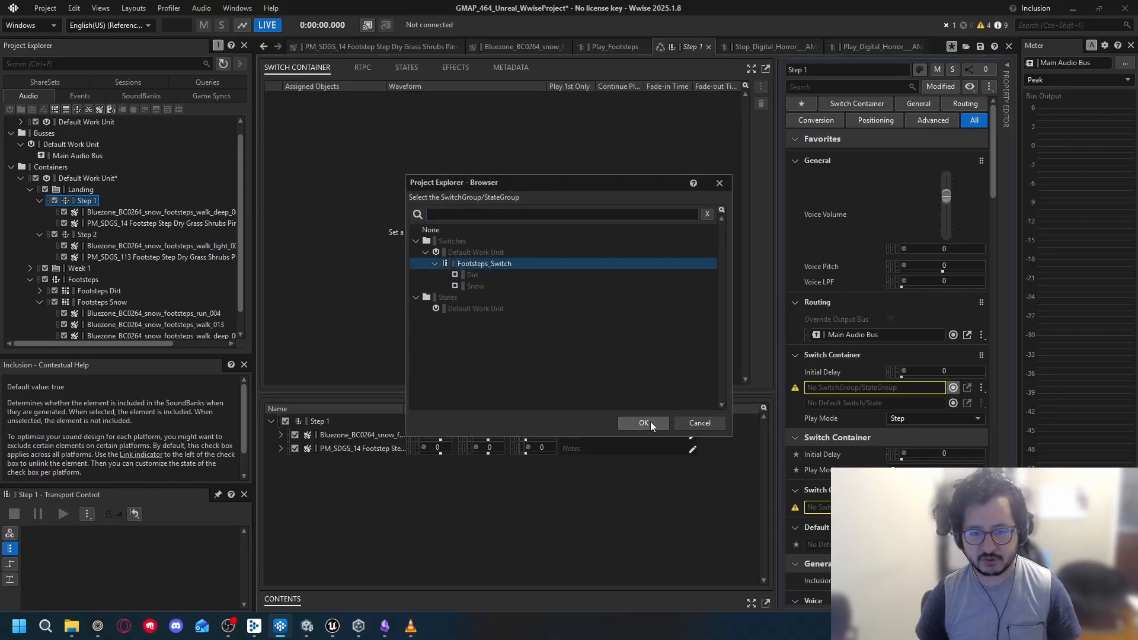
{"action": "left_click", "coordinate": [647, 422]}
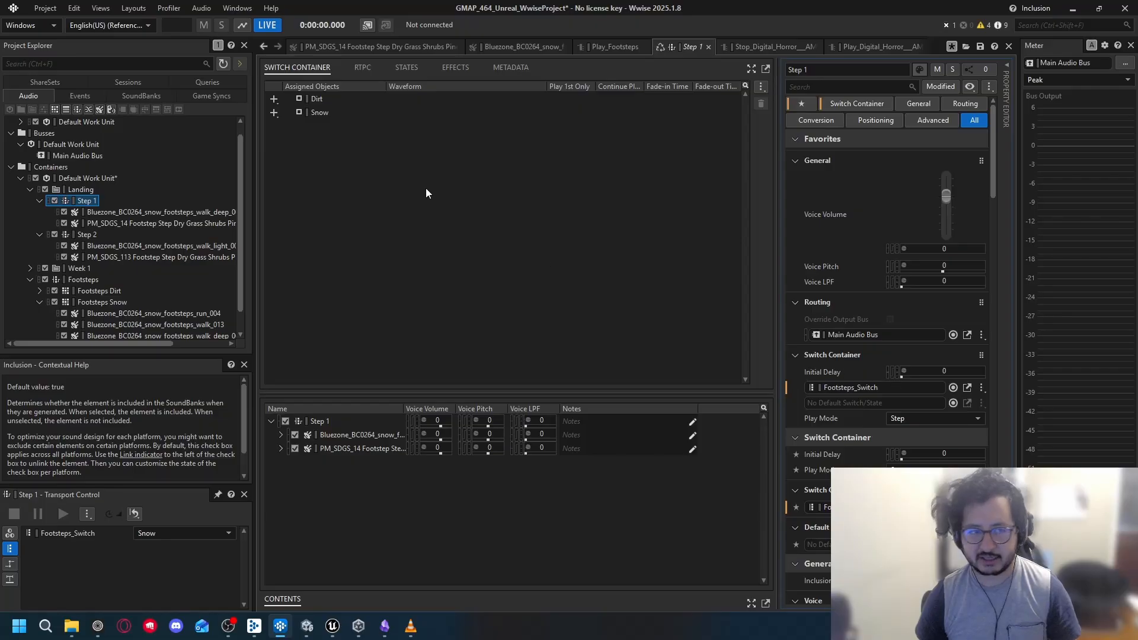
{"action": "left_click", "coordinate": [102, 213]}
{"action": "left_click", "coordinate": [87, 201]}
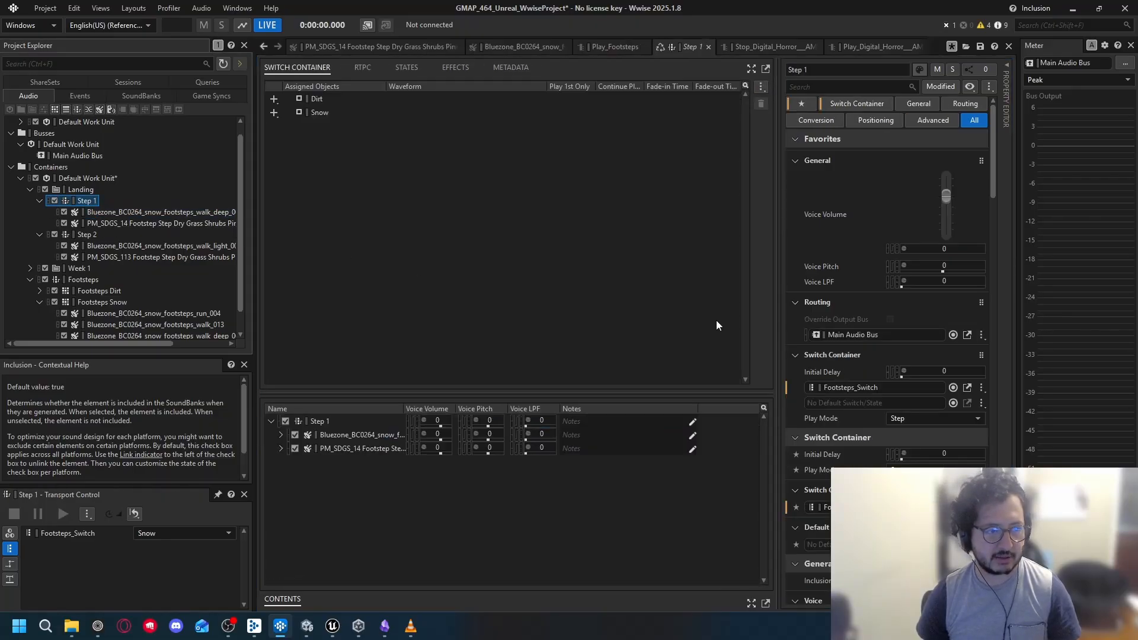
{"action": "left_click", "coordinate": [954, 404]}
{"action": "left_click", "coordinate": [478, 276]}
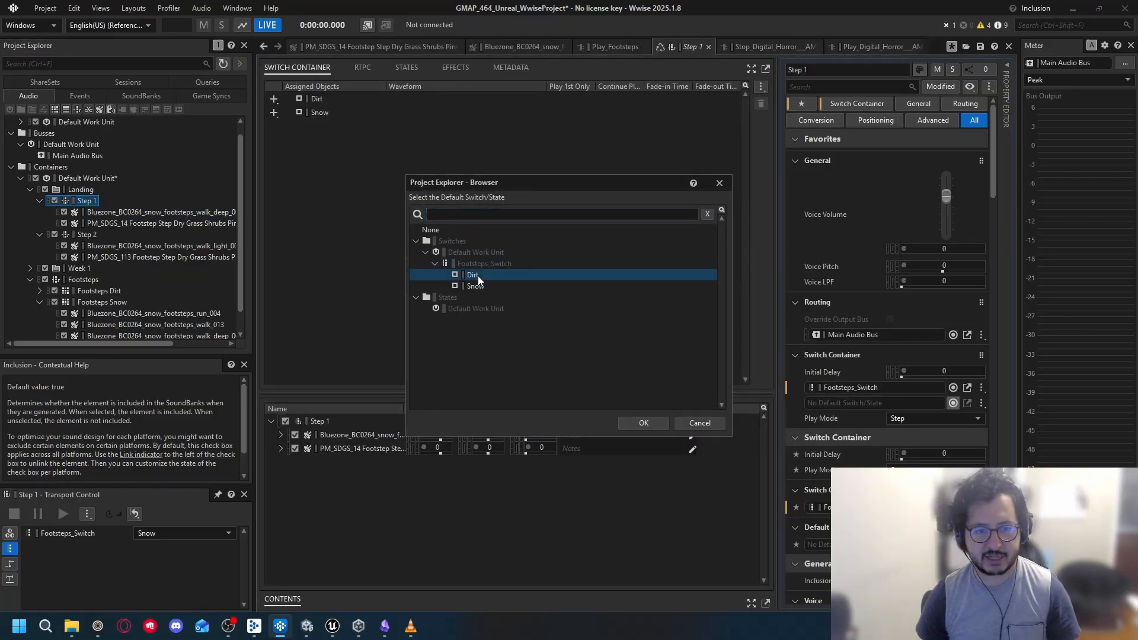
{"action": "left_click", "coordinate": [656, 414]}
Step: Assign Footsteps_Switch as the Step 2 container's switch group and Dirt as its default switch
{"action": "left_click", "coordinate": [85, 235]}
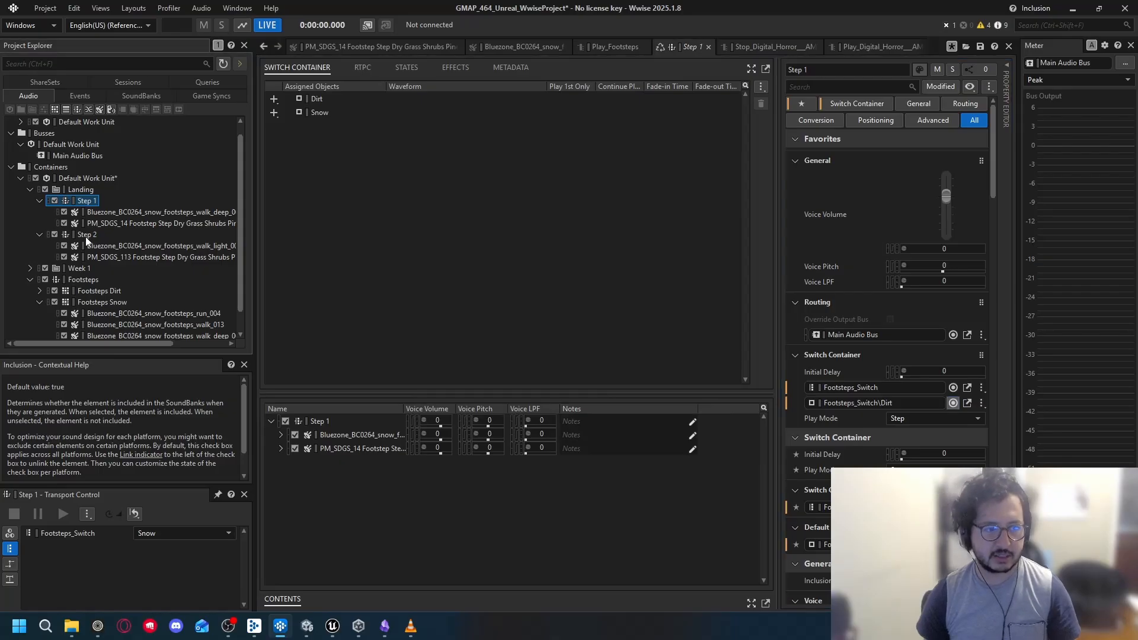
{"action": "left_click", "coordinate": [953, 387]}
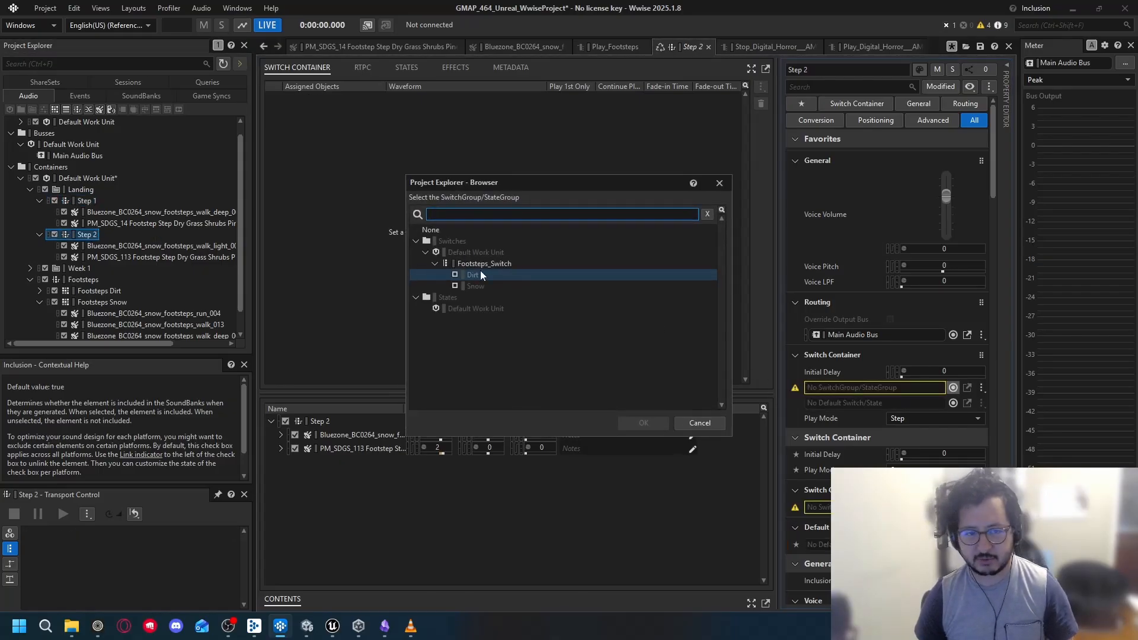
{"action": "left_click", "coordinate": [482, 261]}
{"action": "left_click", "coordinate": [651, 422]}
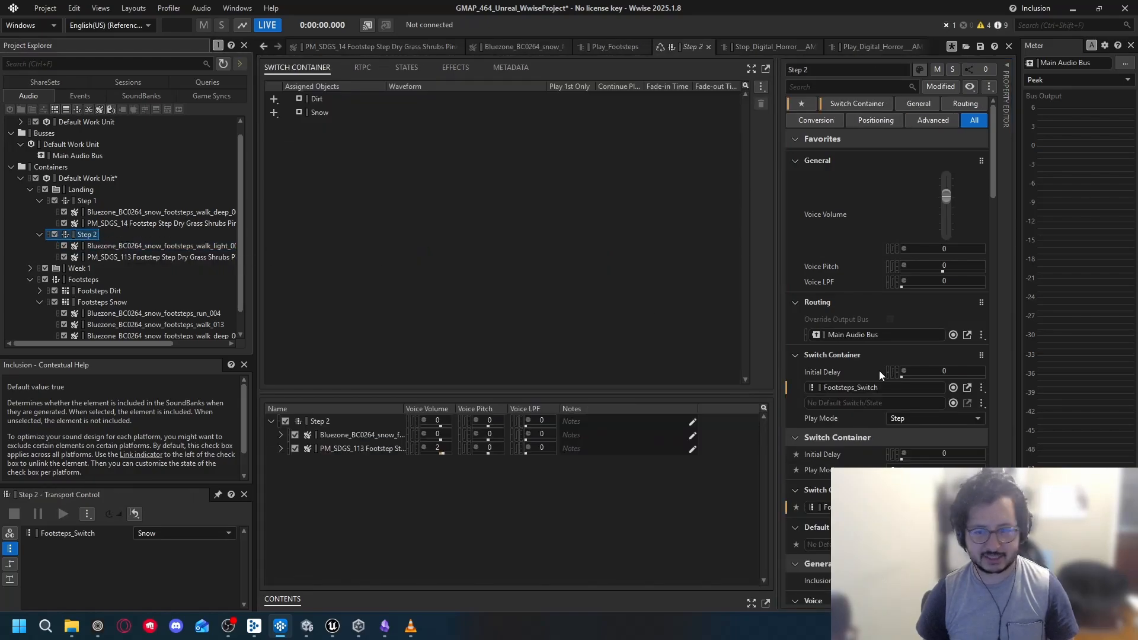
{"action": "left_click", "coordinate": [953, 403]}
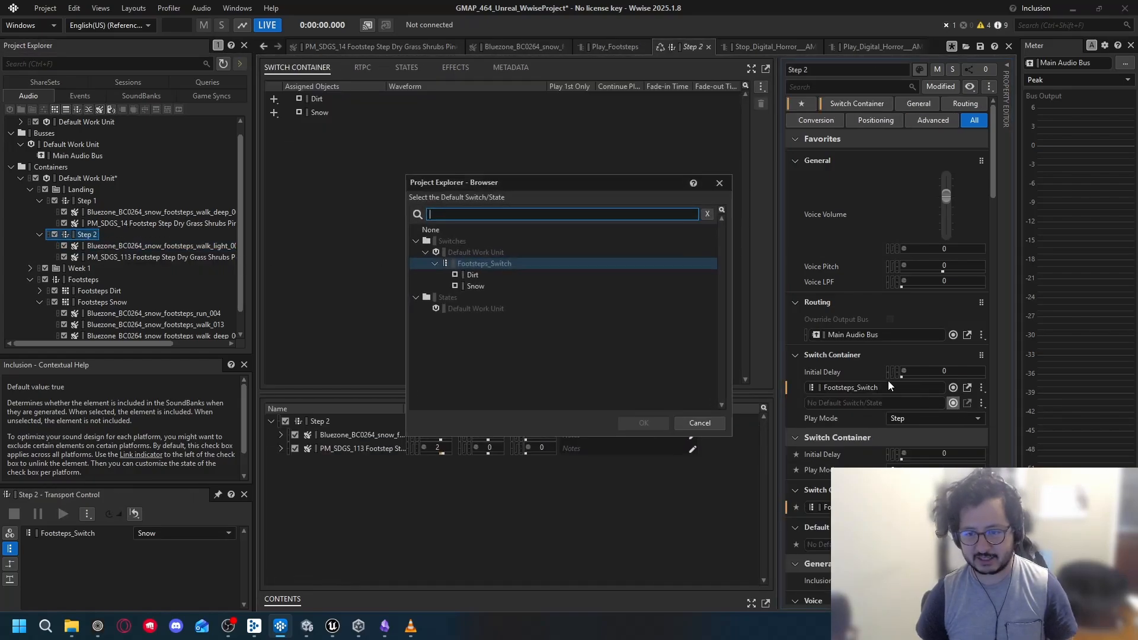
{"action": "left_click", "coordinate": [478, 275]}
{"action": "left_click", "coordinate": [650, 424]}
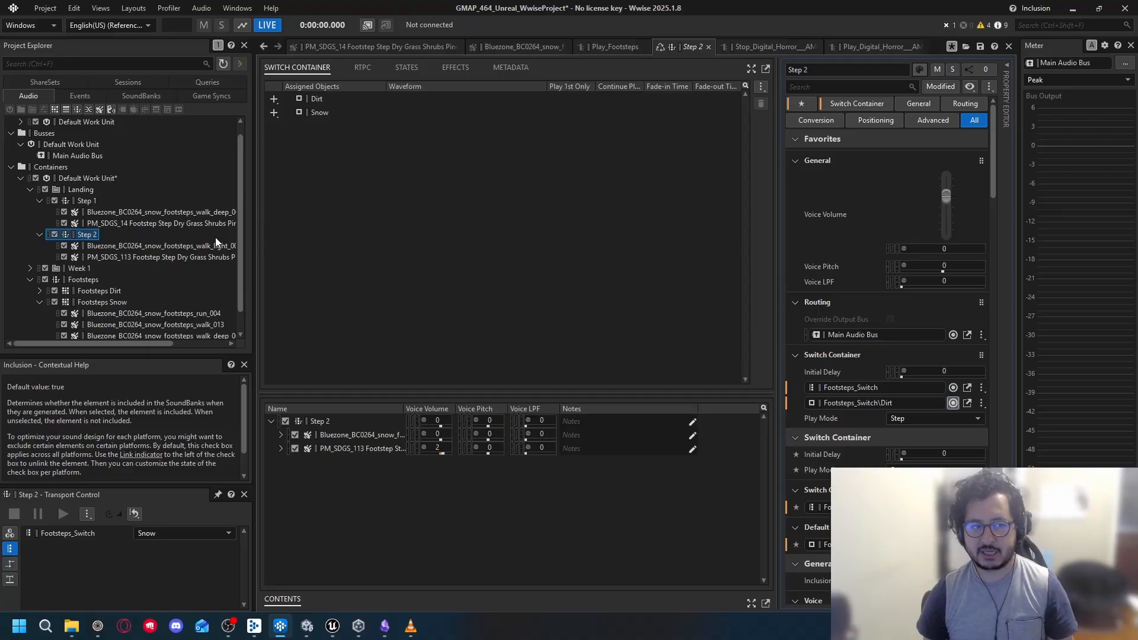
Step: In the Step 1 container, assign the PM_SDGS_14 sound to Dirt and Bluezone_BC0264_snow_footsteps_walk_deep_008 to Snow
{"action": "left_click", "coordinate": [104, 224]}
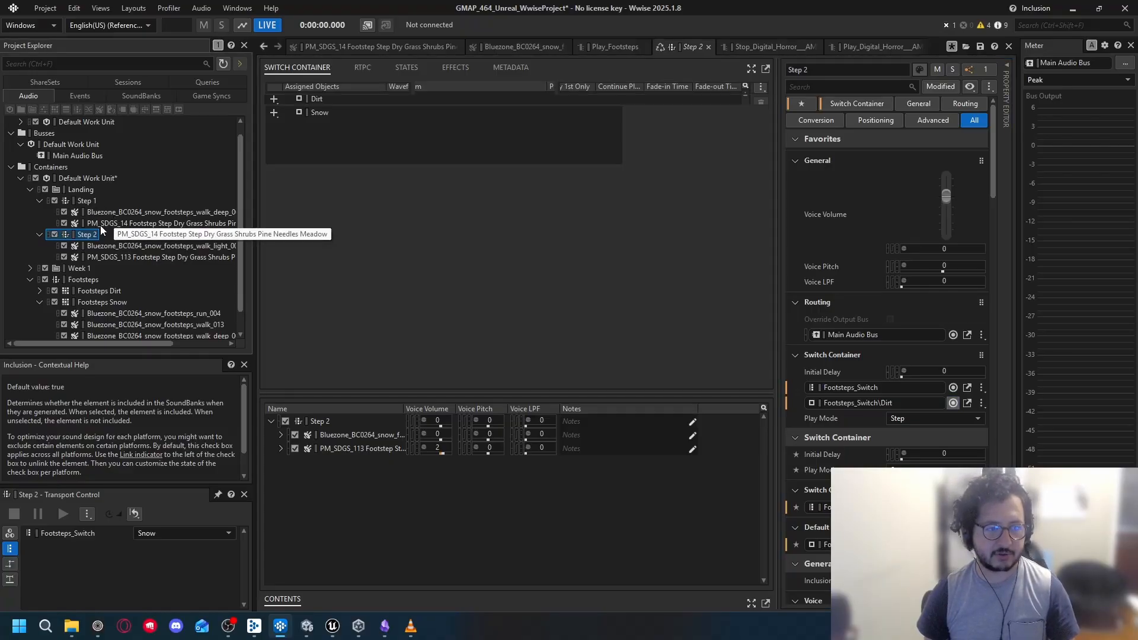
{"action": "left_click", "coordinate": [83, 201]}
{"action": "left_click_drag", "start_coordinate": [102, 224], "coordinate": [322, 100]}
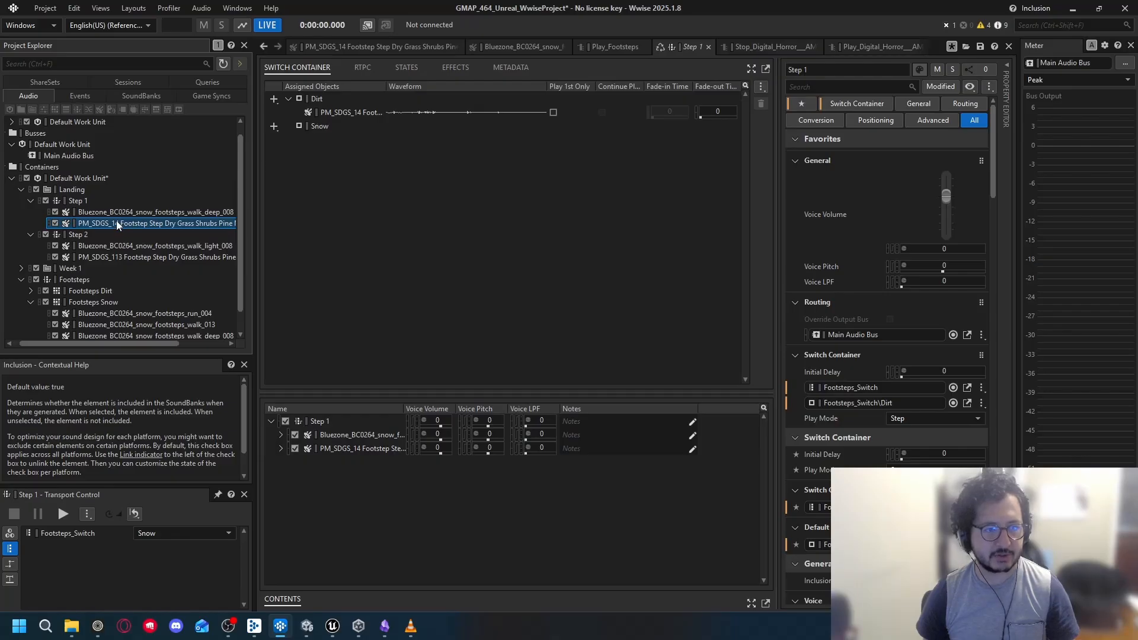
{"action": "left_click_drag", "start_coordinate": [107, 212], "coordinate": [320, 129]}
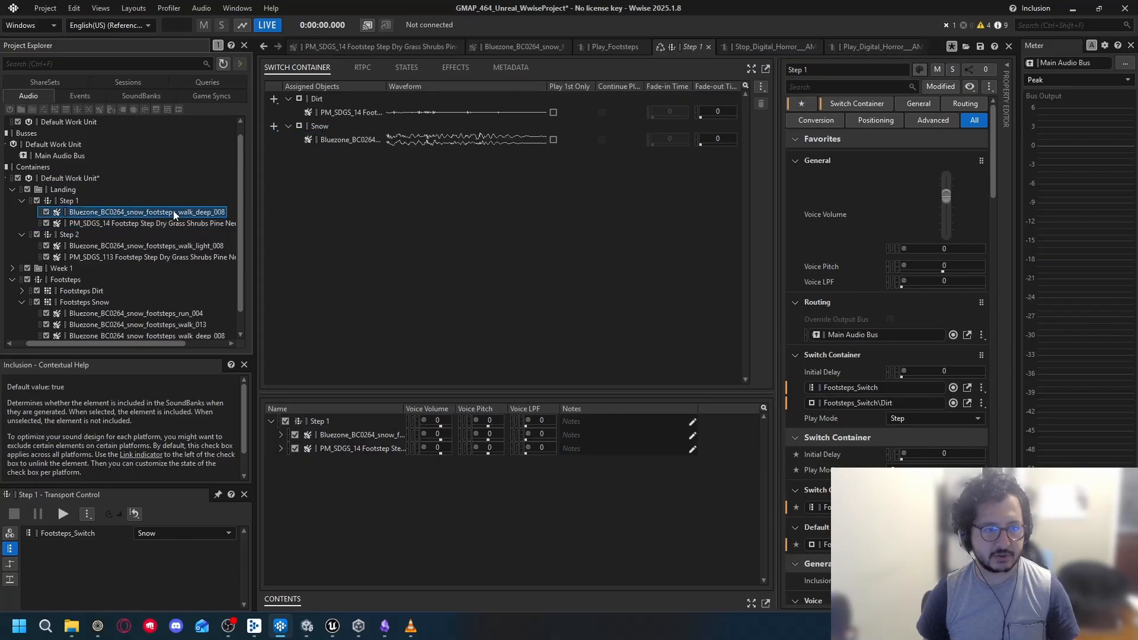
Step: In the Step 2 container, assign Bluezone_BC0264_snow_footsteps_walk_light_008 to Snow and the PM_SDGS_113 sound to Dirt
{"action": "left_click", "coordinate": [70, 237]}
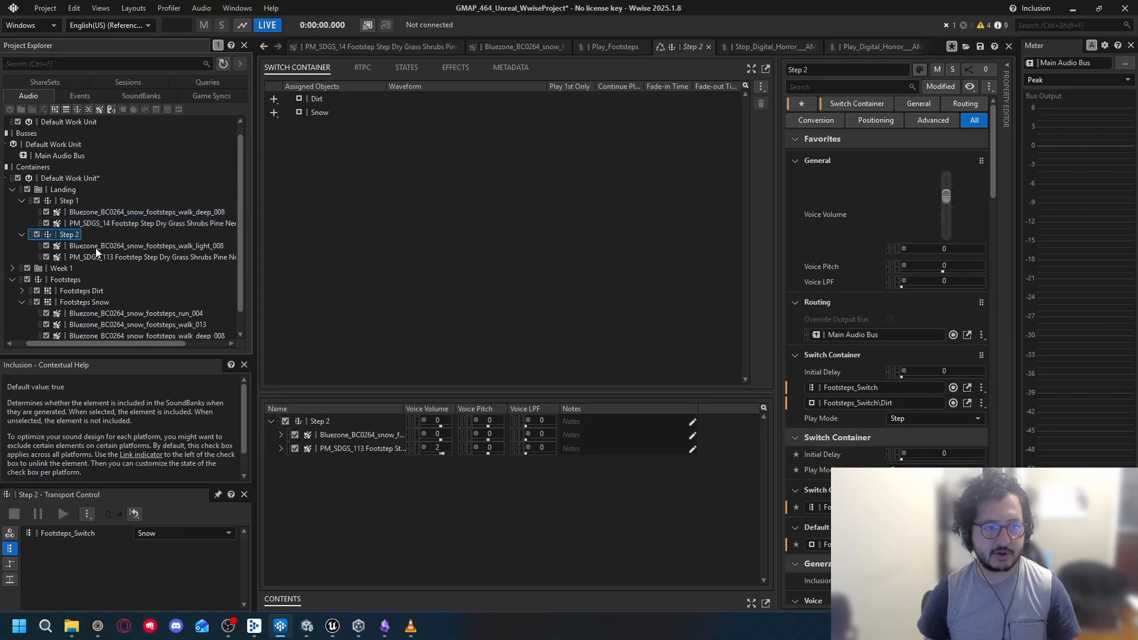
{"action": "left_click_drag", "start_coordinate": [94, 247], "coordinate": [311, 133]}
{"action": "left_click_drag", "start_coordinate": [107, 256], "coordinate": [336, 107]}
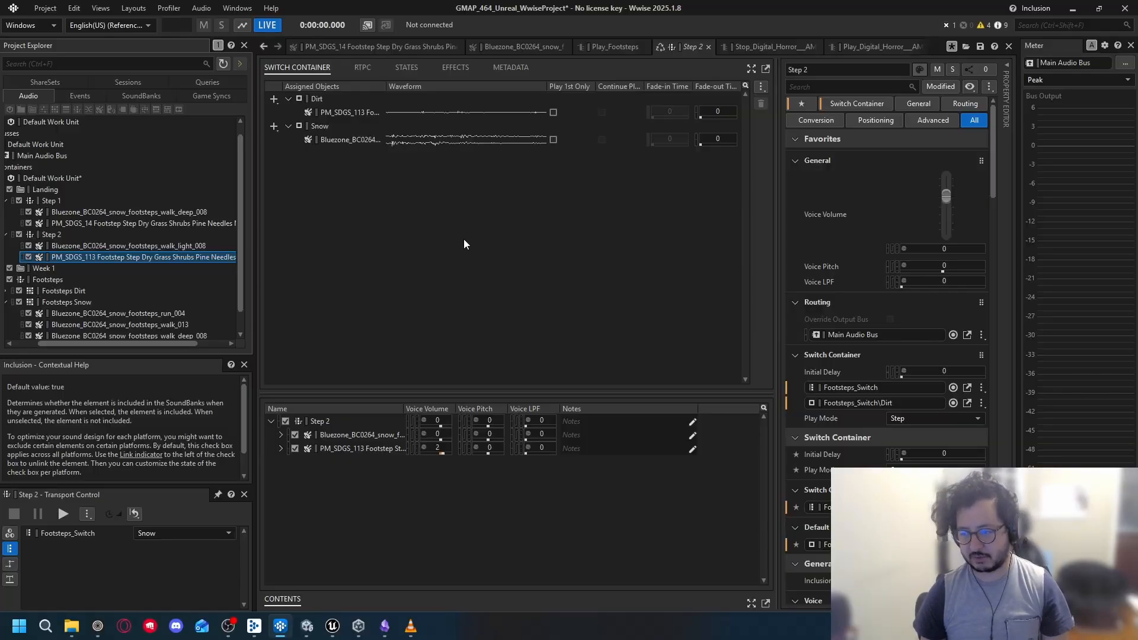
Step: Open the Landing event and delete its Play actions targeting the PM_SDGS_14 and PM_SDGS_113 sounds
{"action": "left_click", "coordinate": [80, 95]}
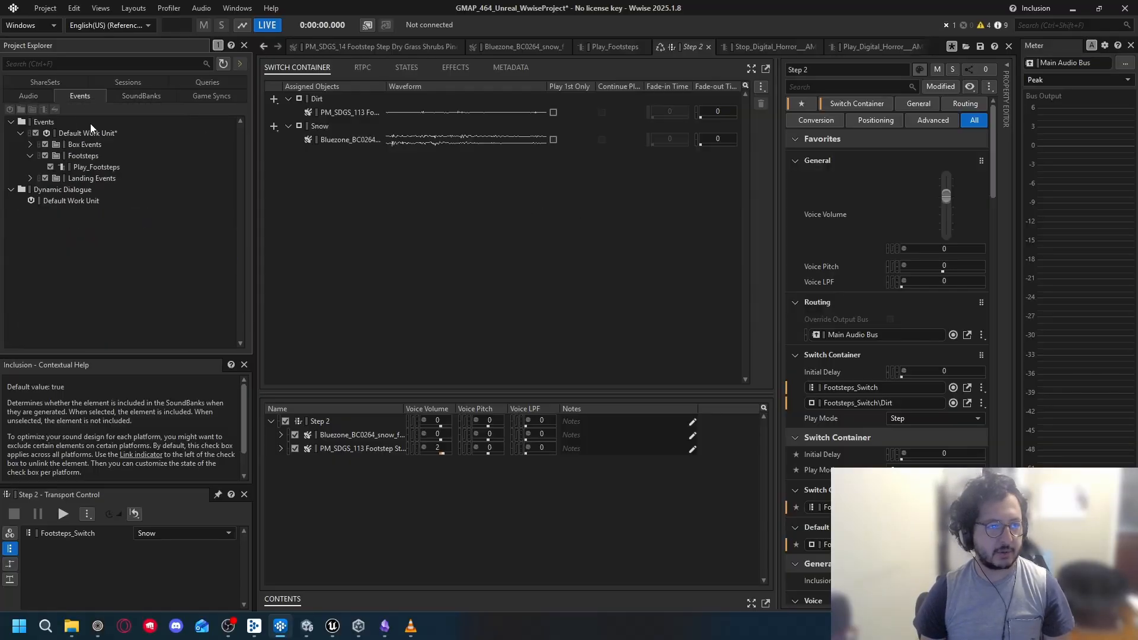
{"action": "left_click", "coordinate": [93, 168]}
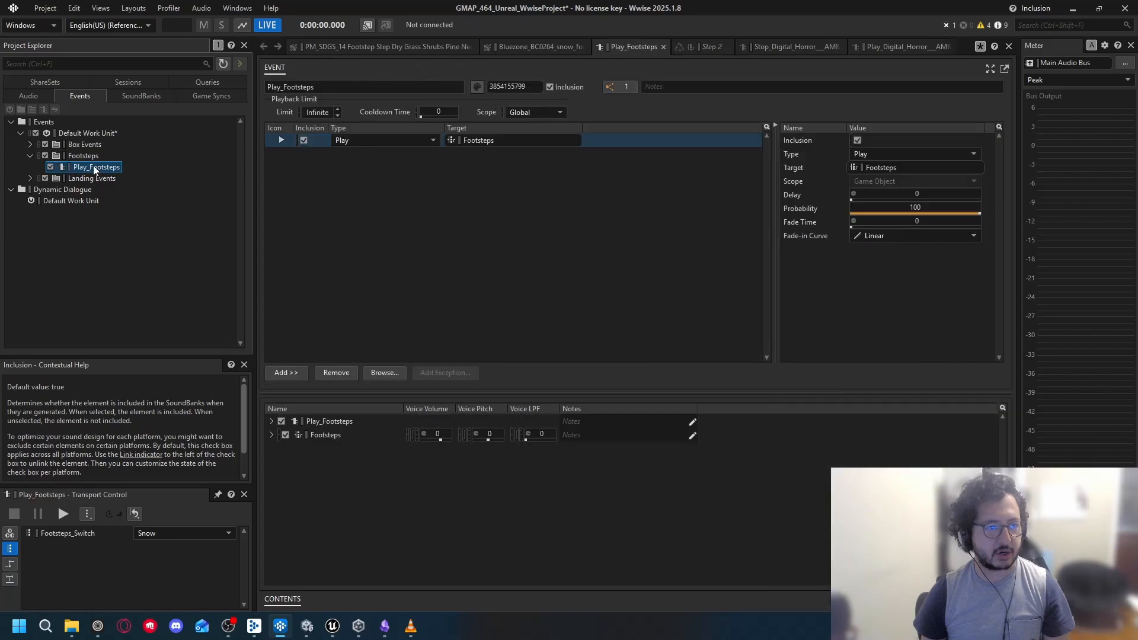
{"action": "left_click", "coordinate": [30, 156]}
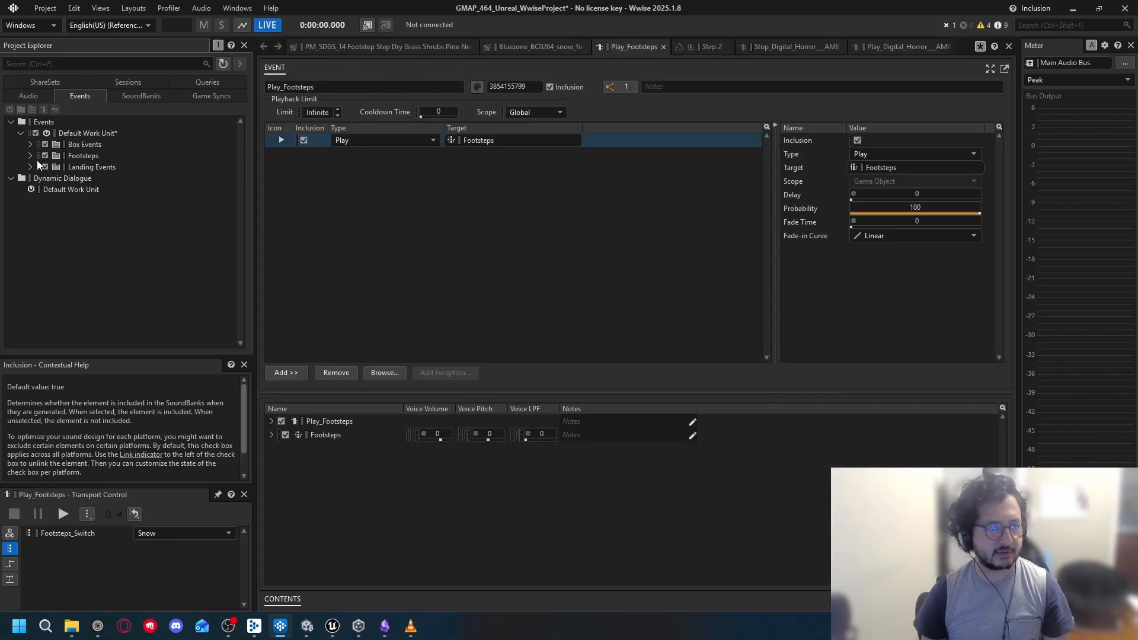
{"action": "left_click", "coordinate": [30, 167]}
{"action": "left_click", "coordinate": [84, 178]}
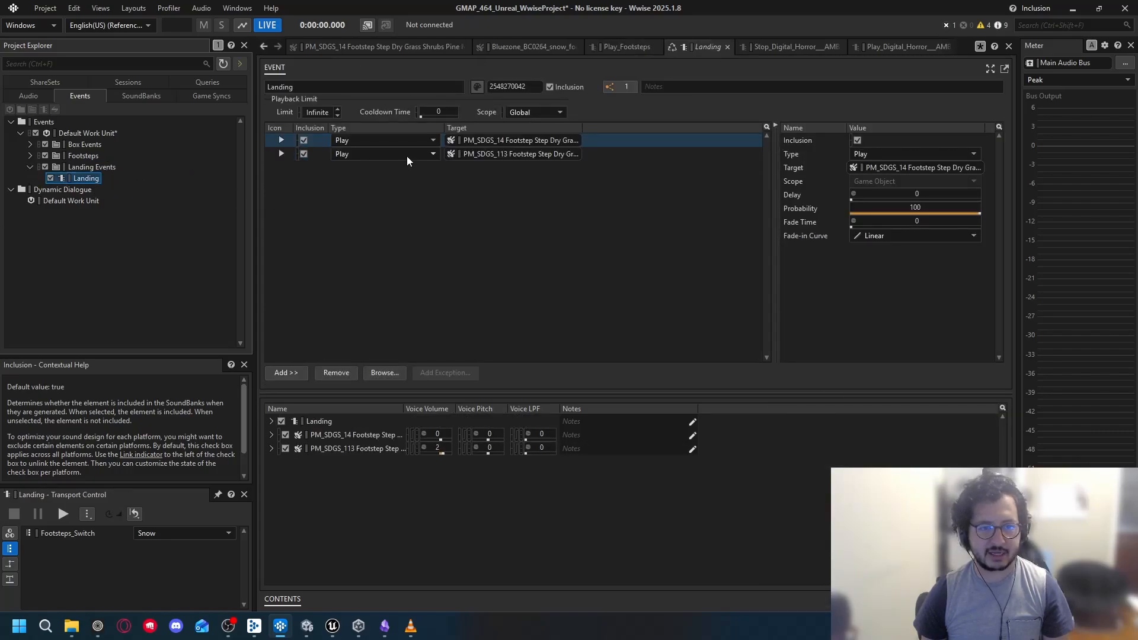
{"action": "left_click", "coordinate": [608, 154]}
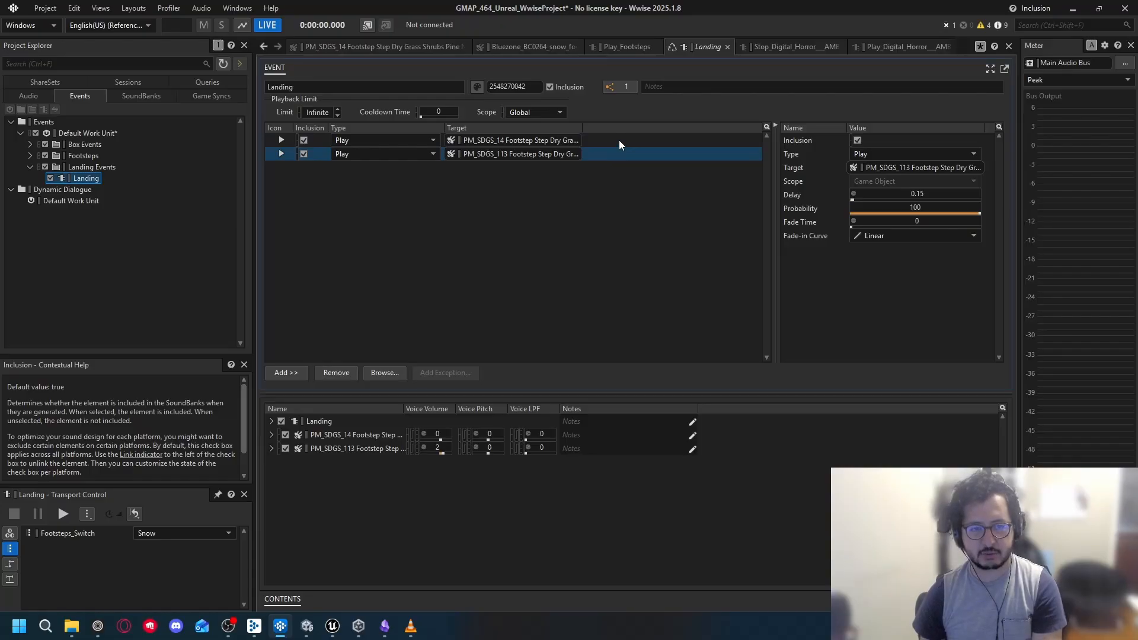
{"action": "key", "text": "Delete"}
{"action": "left_click", "coordinate": [619, 140]}
{"action": "key", "text": "Delete"}
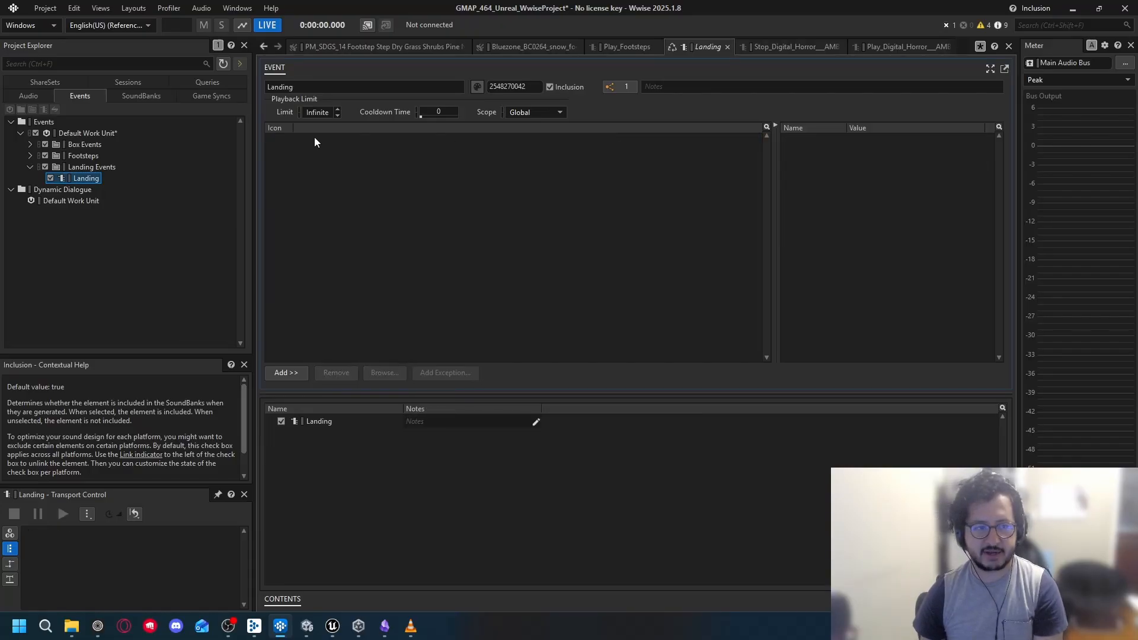
Step: Add Play actions for the Step 1 and Step 2 switch containers to the Landing event
{"action": "left_click", "coordinate": [29, 95]}
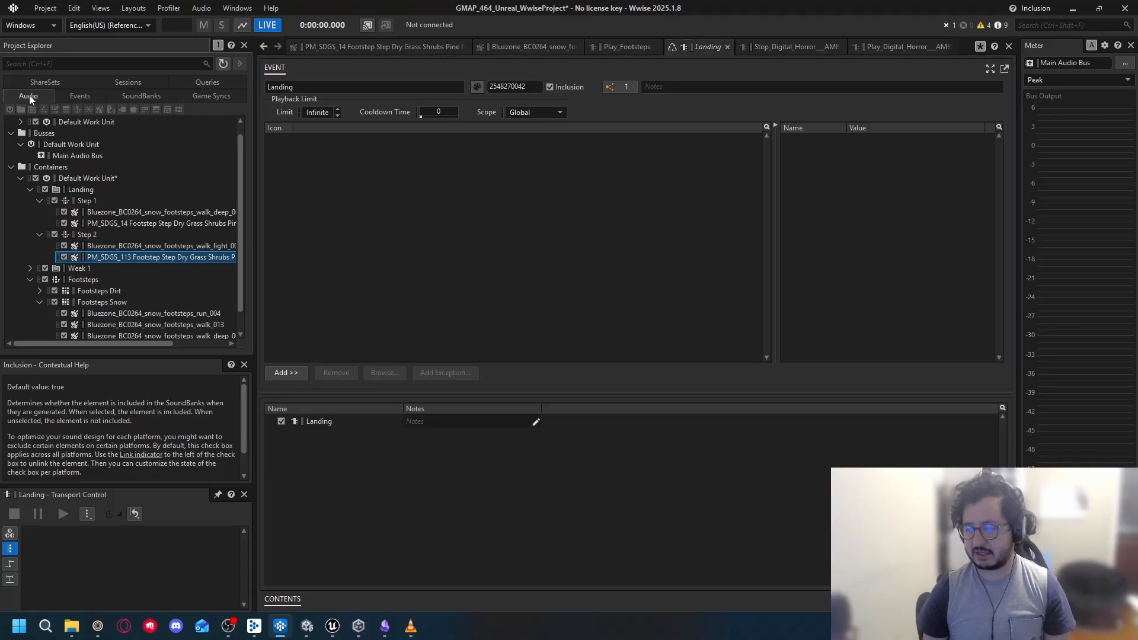
{"action": "left_click", "coordinate": [43, 233]}
{"action": "left_click", "coordinate": [44, 205]}
{"action": "left_click", "coordinate": [39, 213]}
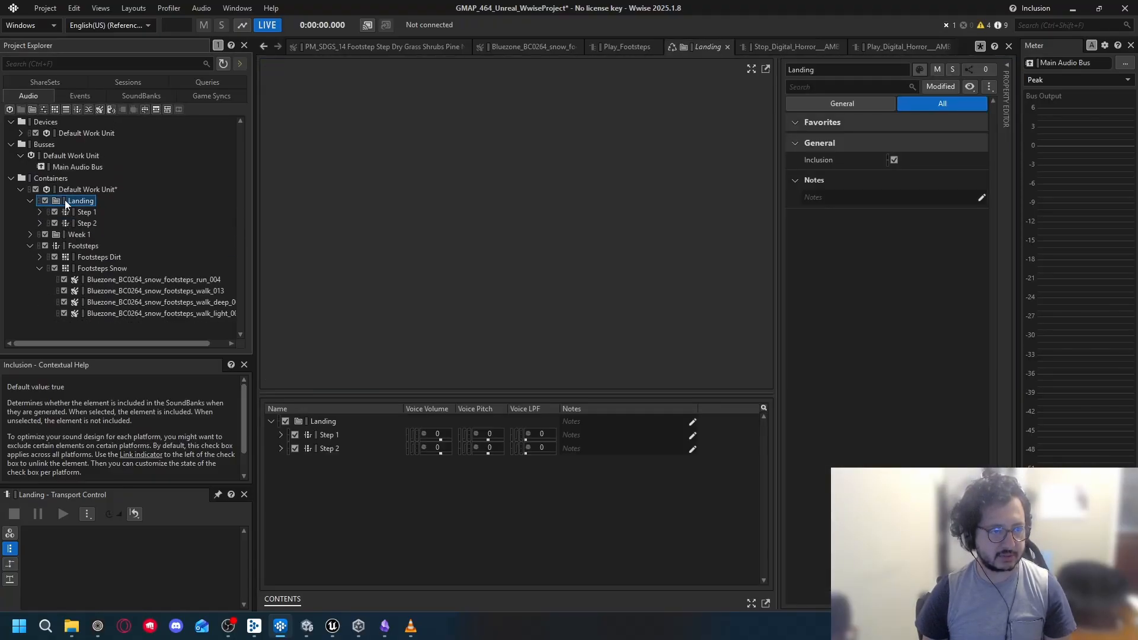
{"action": "left_click", "coordinate": [89, 213]}
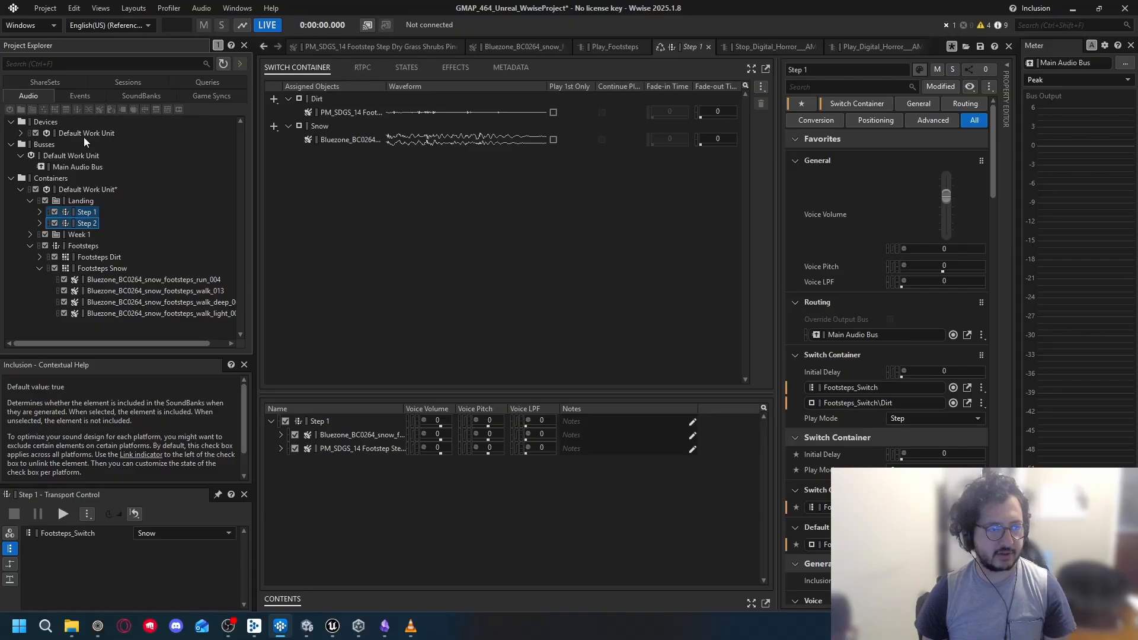
{"action": "left_click", "coordinate": [79, 96]}
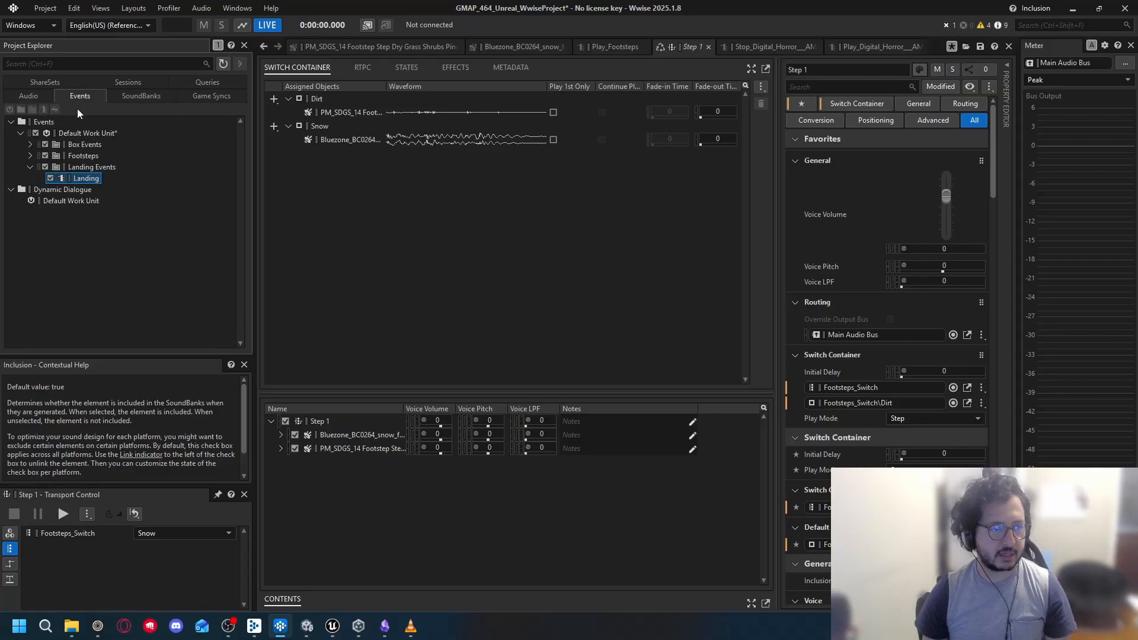
{"action": "left_click", "coordinate": [37, 96]}
{"action": "left_click", "coordinate": [72, 99]}
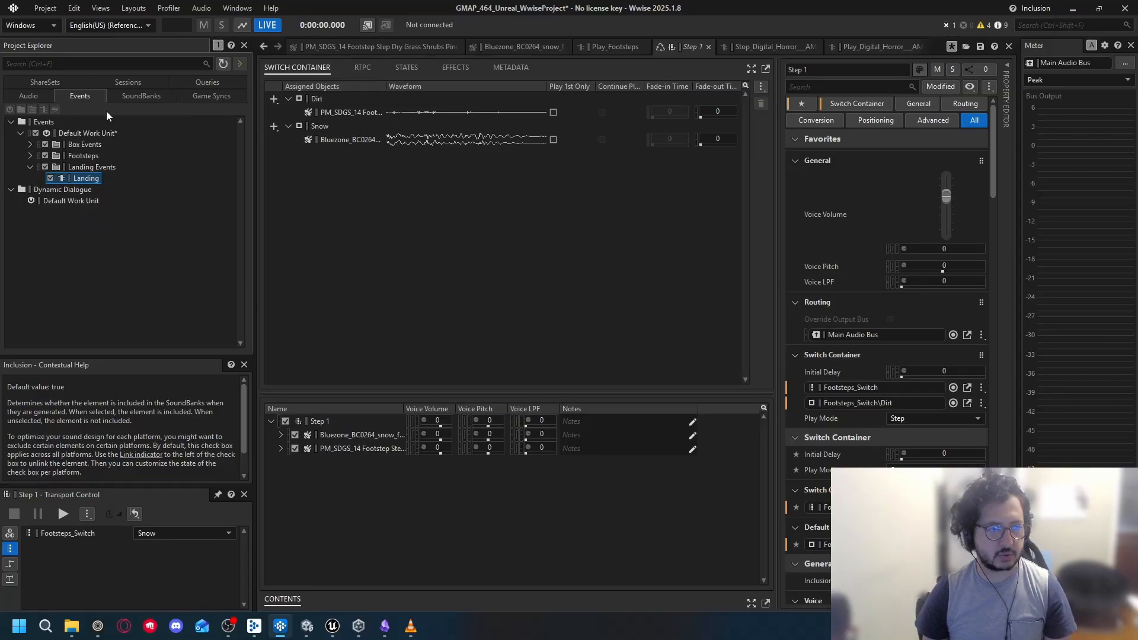
{"action": "left_click", "coordinate": [43, 98]}
{"action": "left_click_drag", "start_coordinate": [94, 213], "coordinate": [359, 202]}
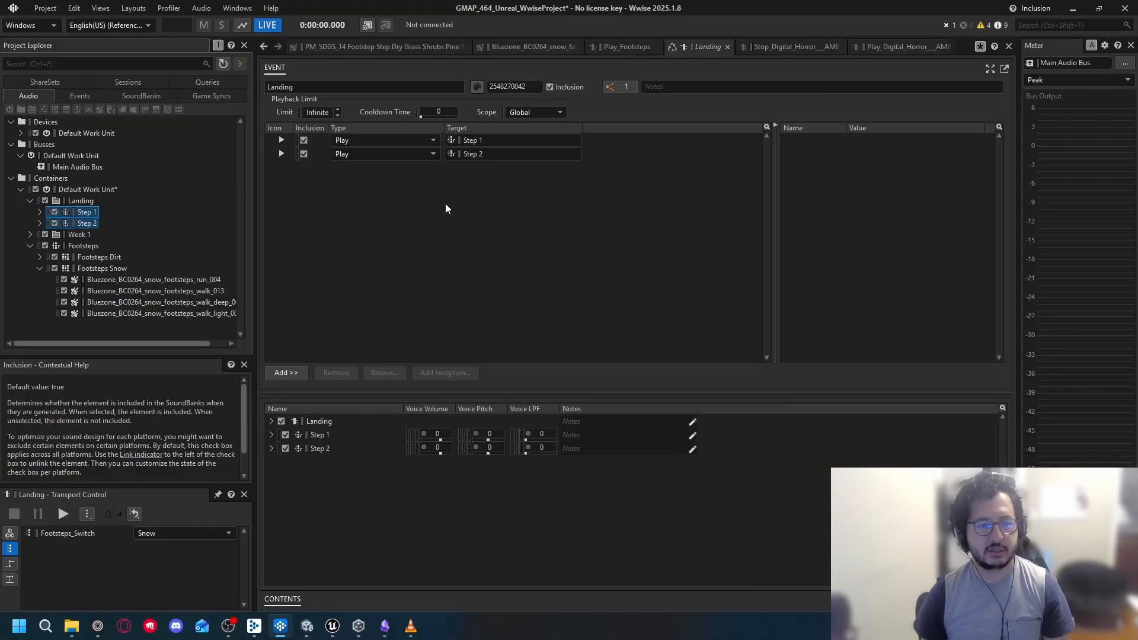
Step: Audition the Step 1 container with Footsteps_Switch set alternately to Snow and Dirt
{"action": "left_click", "coordinate": [769, 435]}
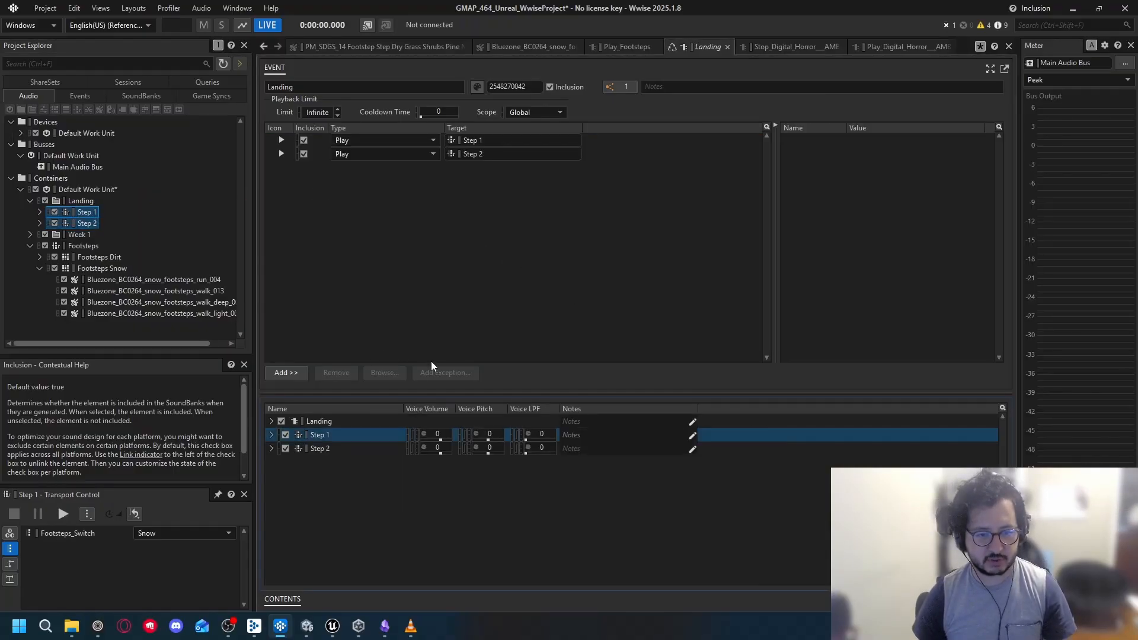
{"action": "key", "text": "space"}
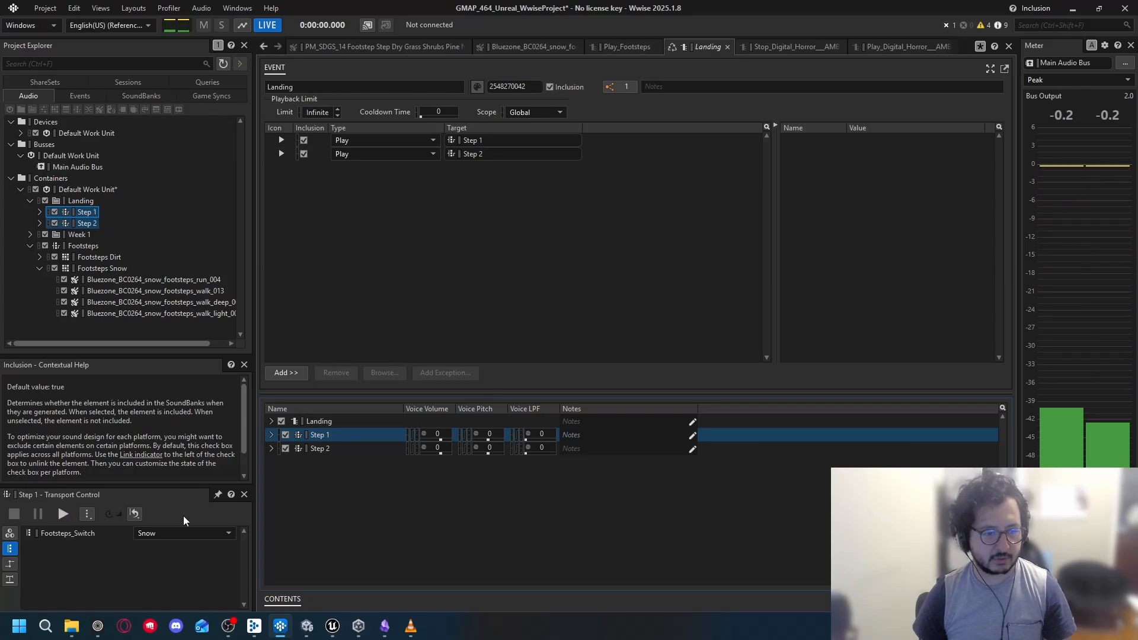
{"action": "left_click", "coordinate": [170, 533]}
{"action": "left_click", "coordinate": [170, 545]}
{"action": "key", "text": "space"}
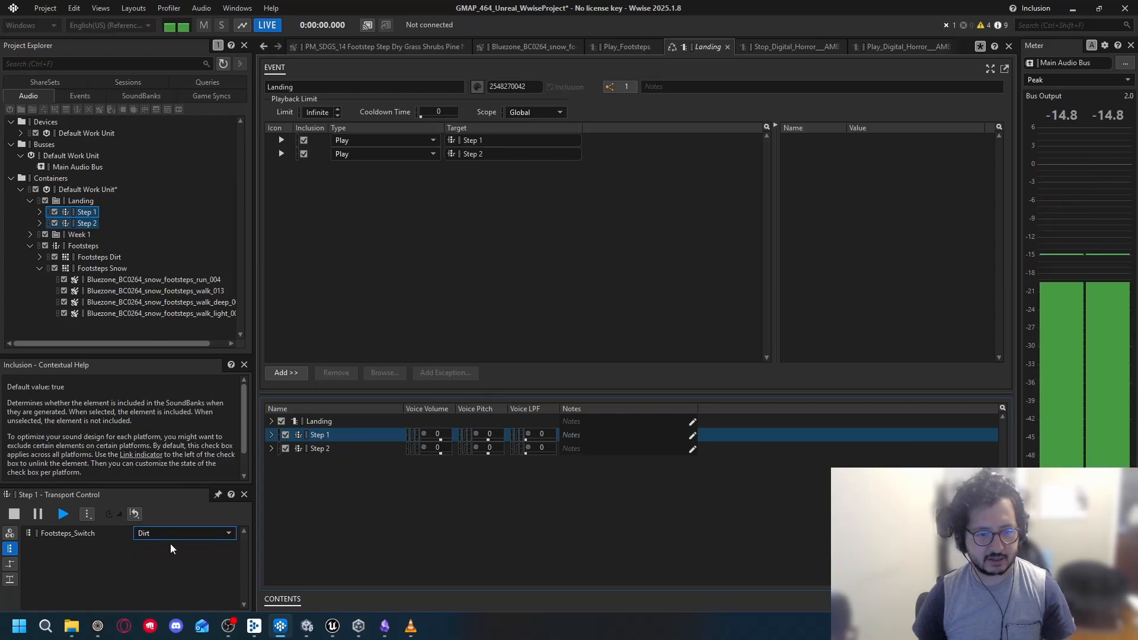
{"action": "left_click", "coordinate": [172, 533]}
{"action": "left_click", "coordinate": [167, 556]}
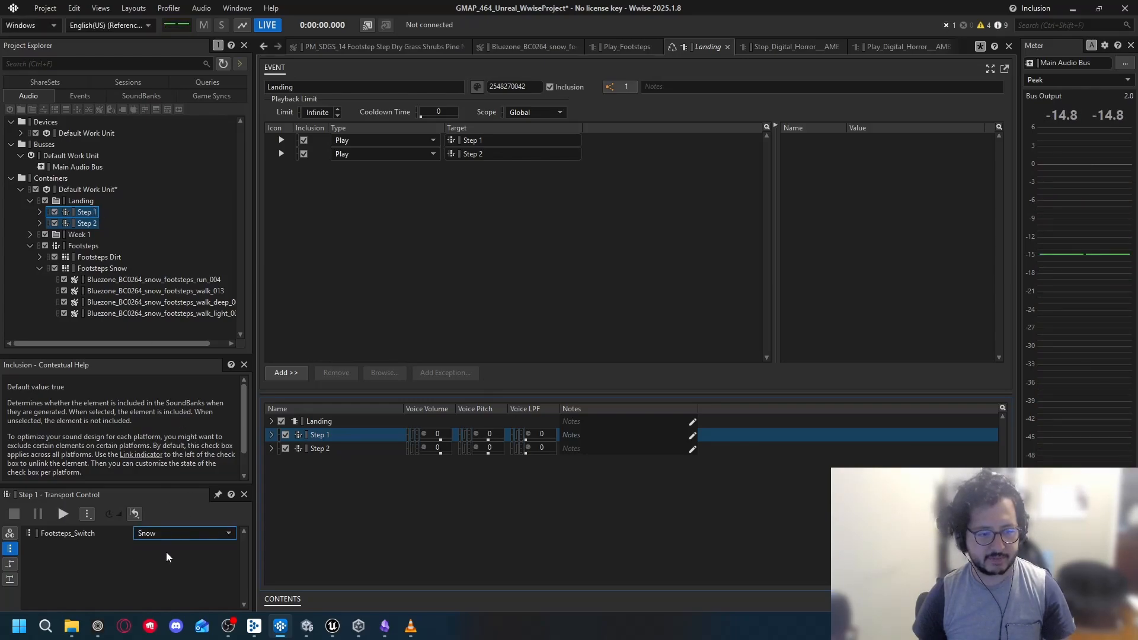
{"action": "key", "text": "space"}
{"action": "key", "text": "space"}
{"action": "left_click", "coordinate": [172, 534]}
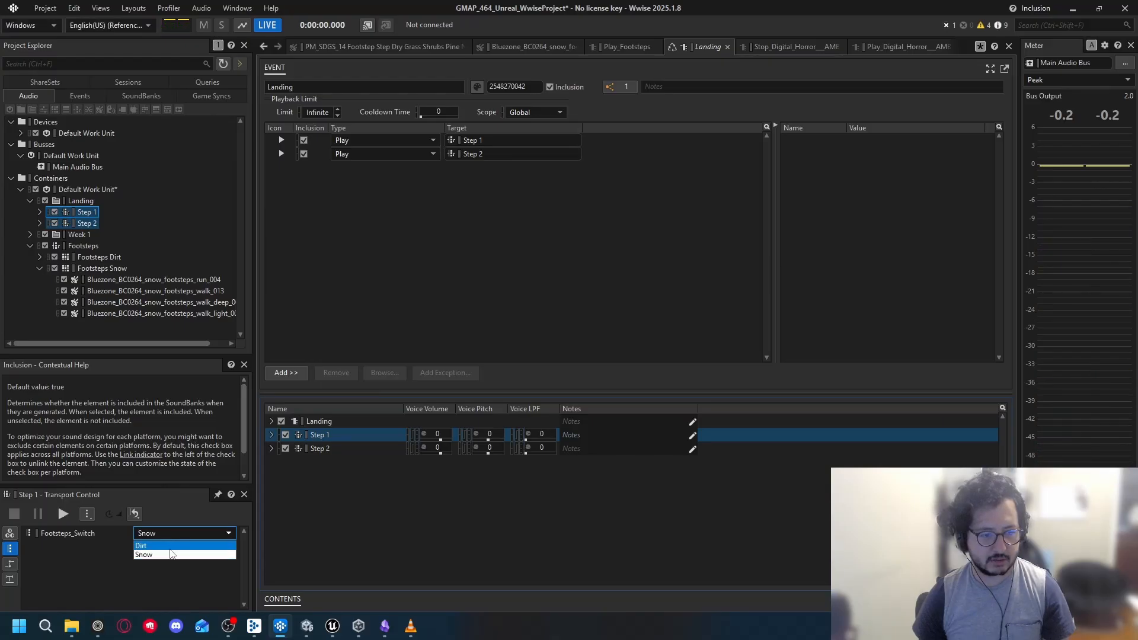
{"action": "left_click", "coordinate": [169, 546]}
{"action": "key", "text": "space"}
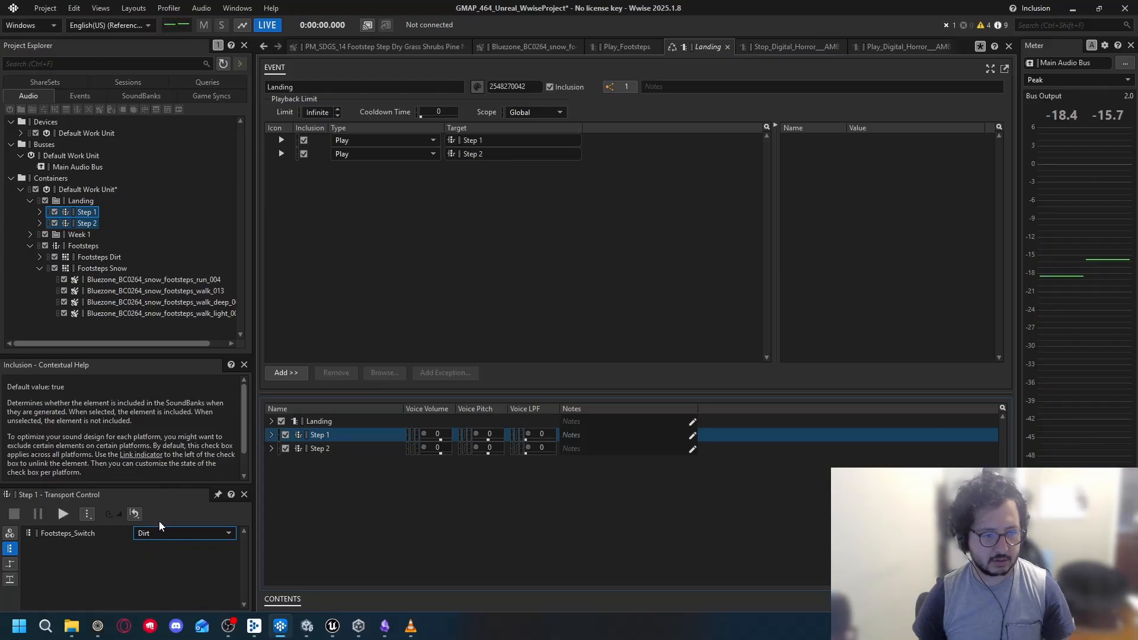
Step: Audition the Landing event with Footsteps_Switch set to Dirt and to Snow
{"action": "left_click", "coordinate": [80, 95]}
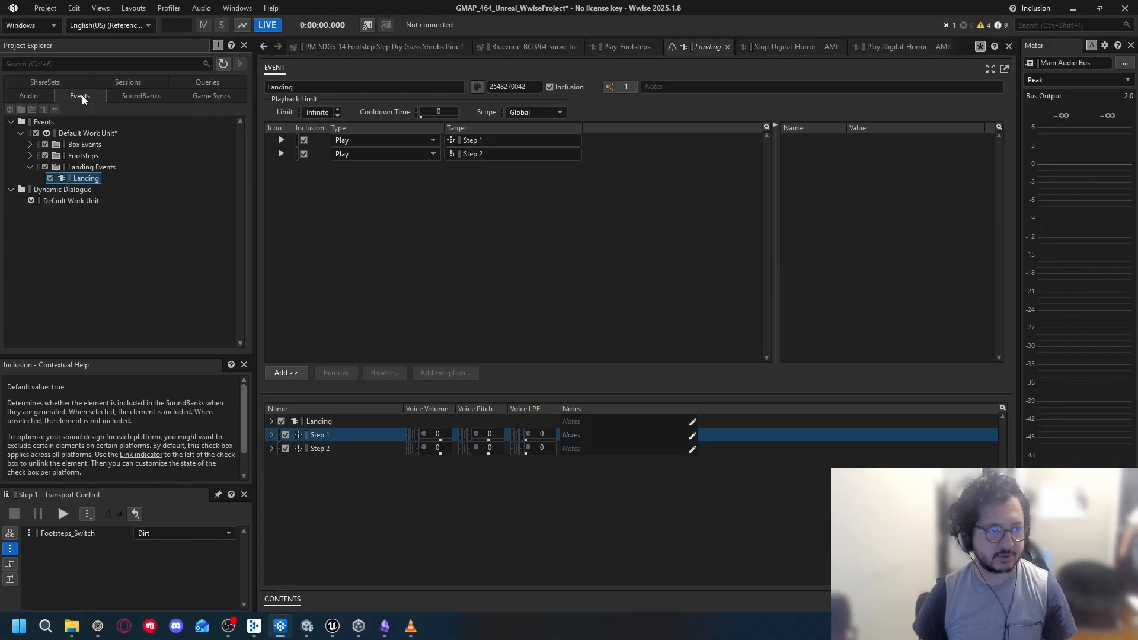
{"action": "left_click", "coordinate": [86, 178]}
{"action": "key", "text": "space"}
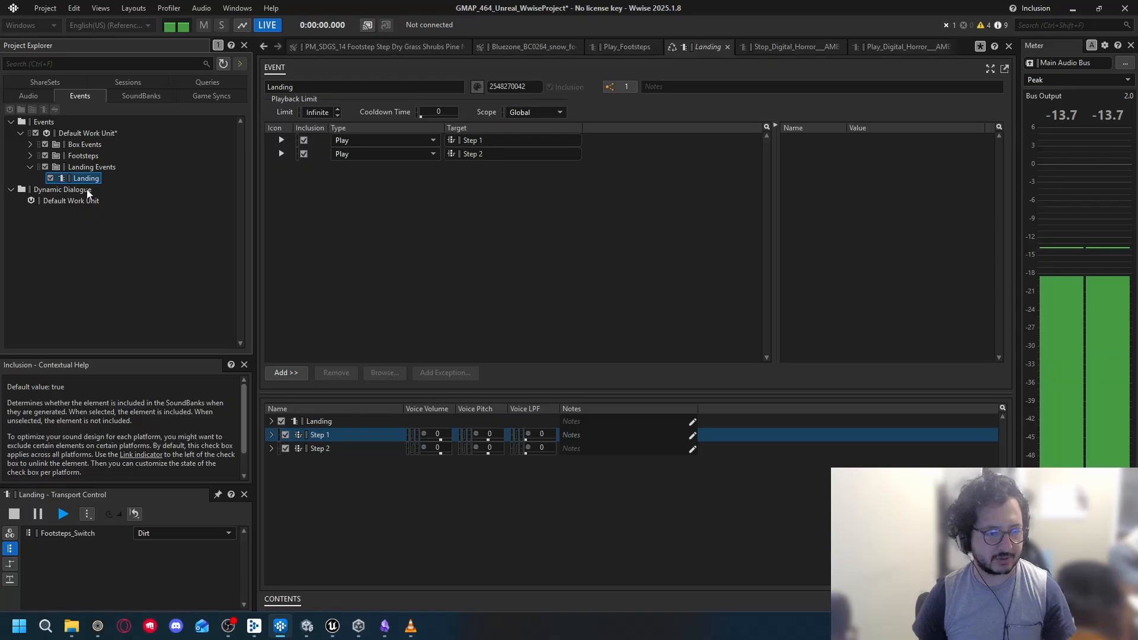
{"action": "left_click", "coordinate": [176, 538]}
{"action": "left_click", "coordinate": [167, 556]}
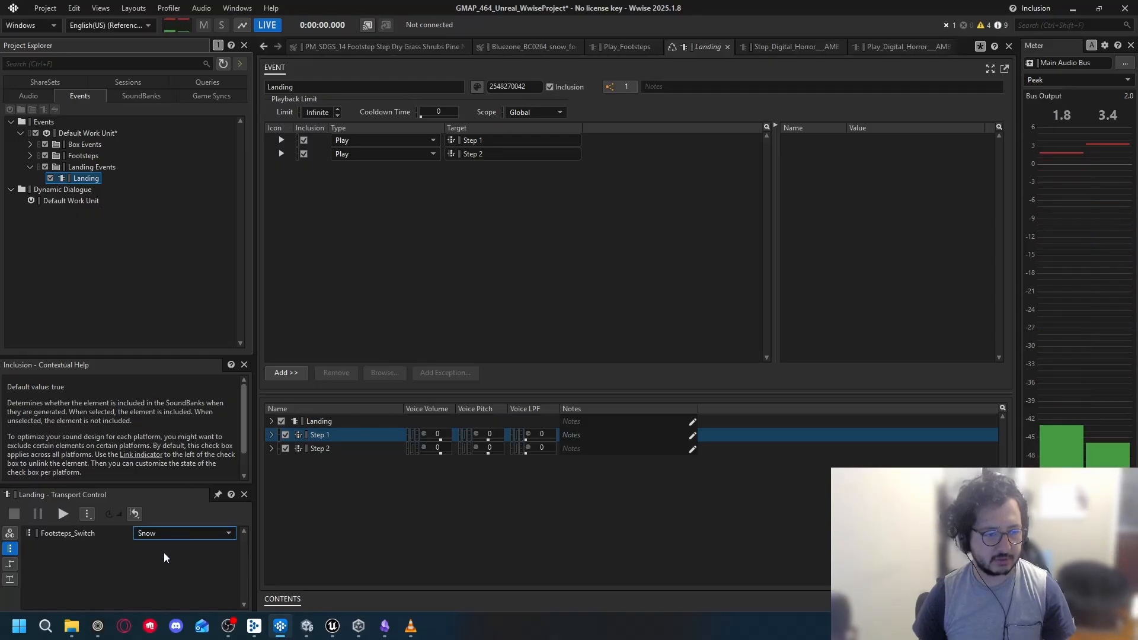
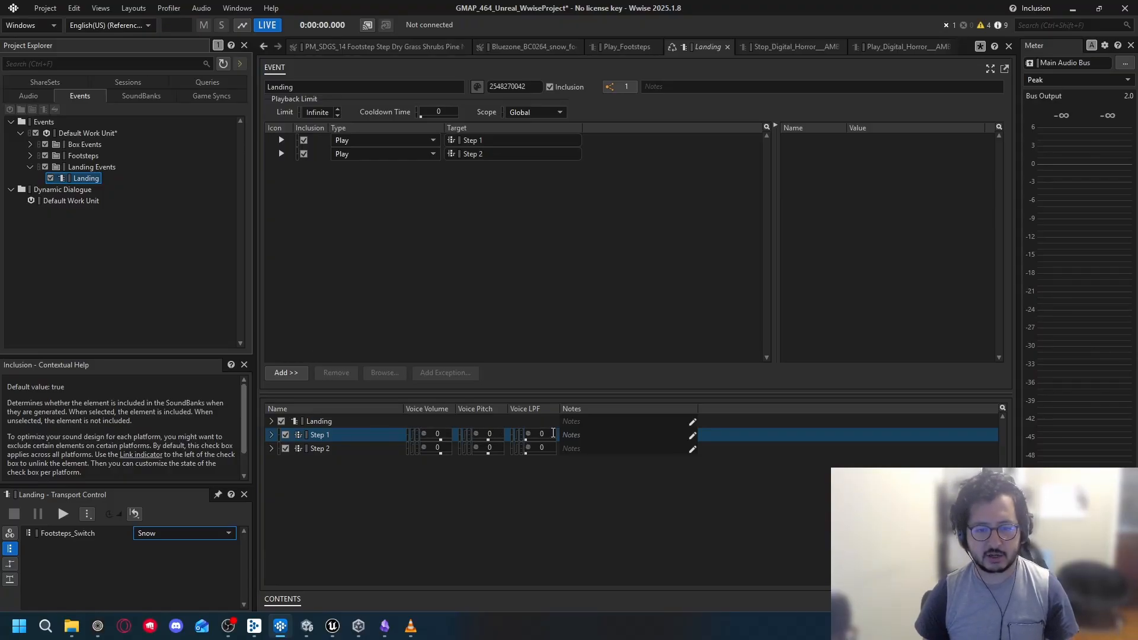
Step: Set the delay of the Landing event's Step 2 Play action to 0.12 seconds
{"action": "left_click", "coordinate": [375, 449]}
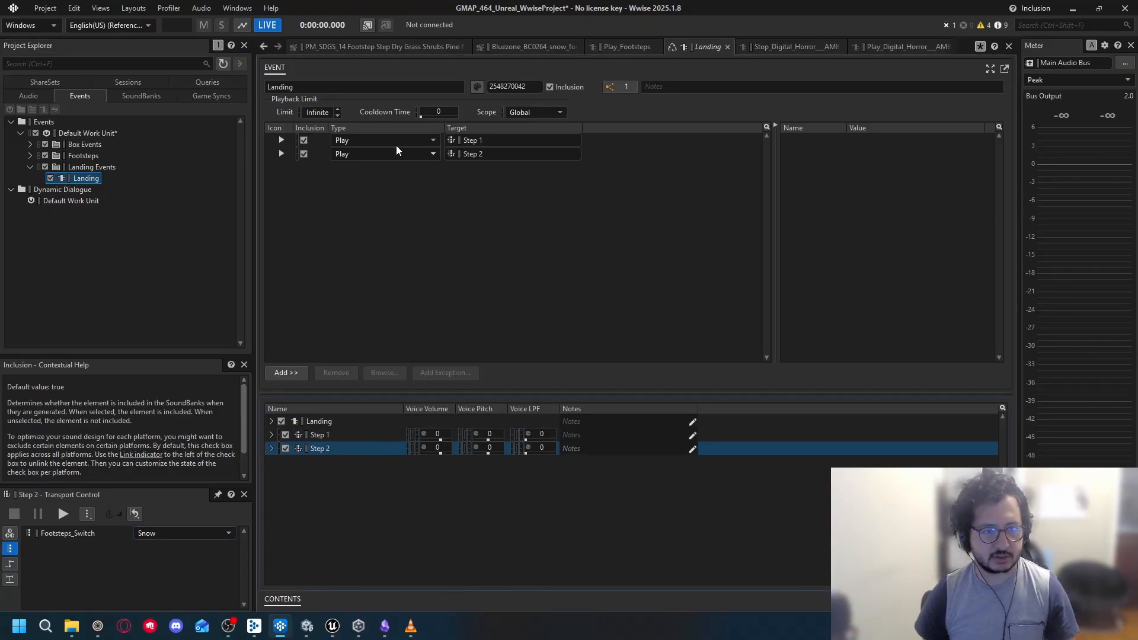
{"action": "left_click", "coordinate": [86, 178]}
{"action": "left_click", "coordinate": [616, 153]}
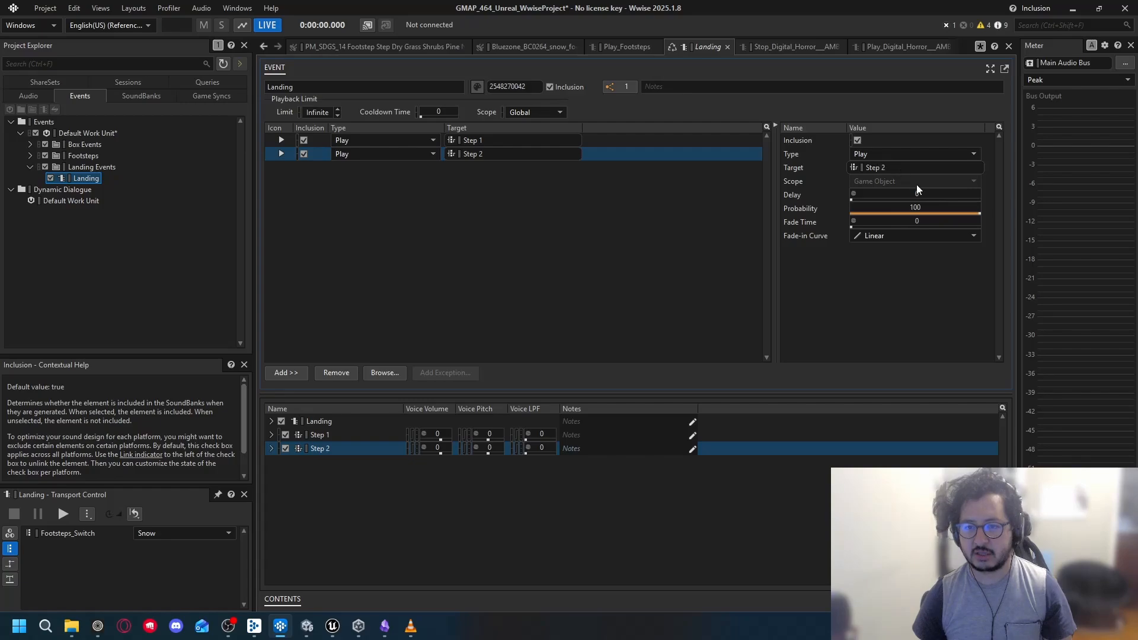
{"action": "left_click", "coordinate": [893, 197]}
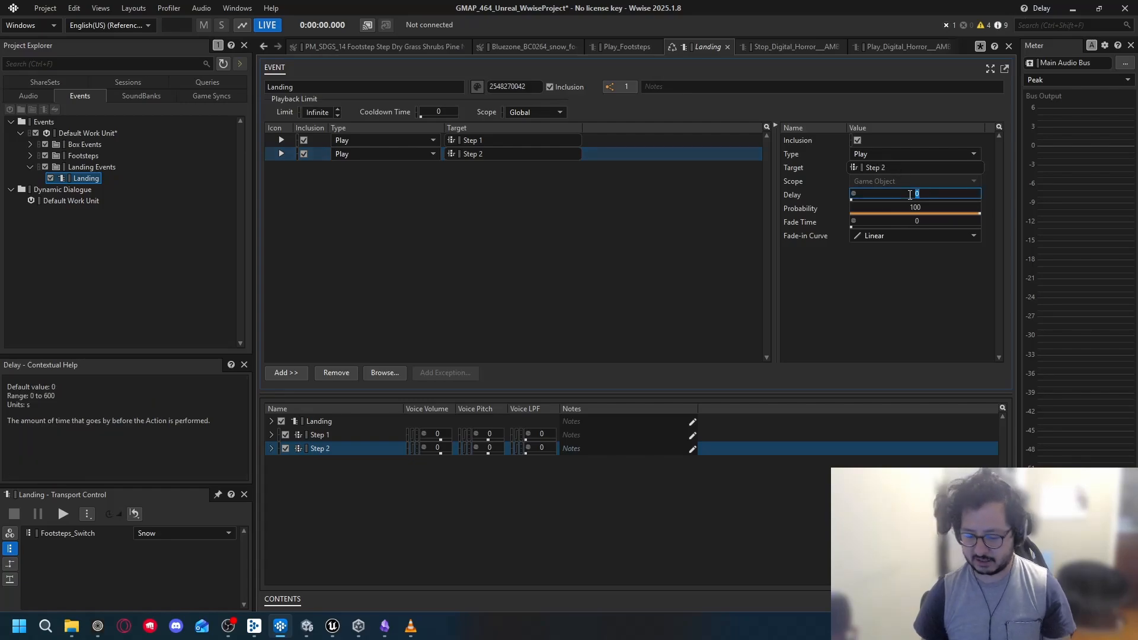
{"action": "type", "text": ".1"}
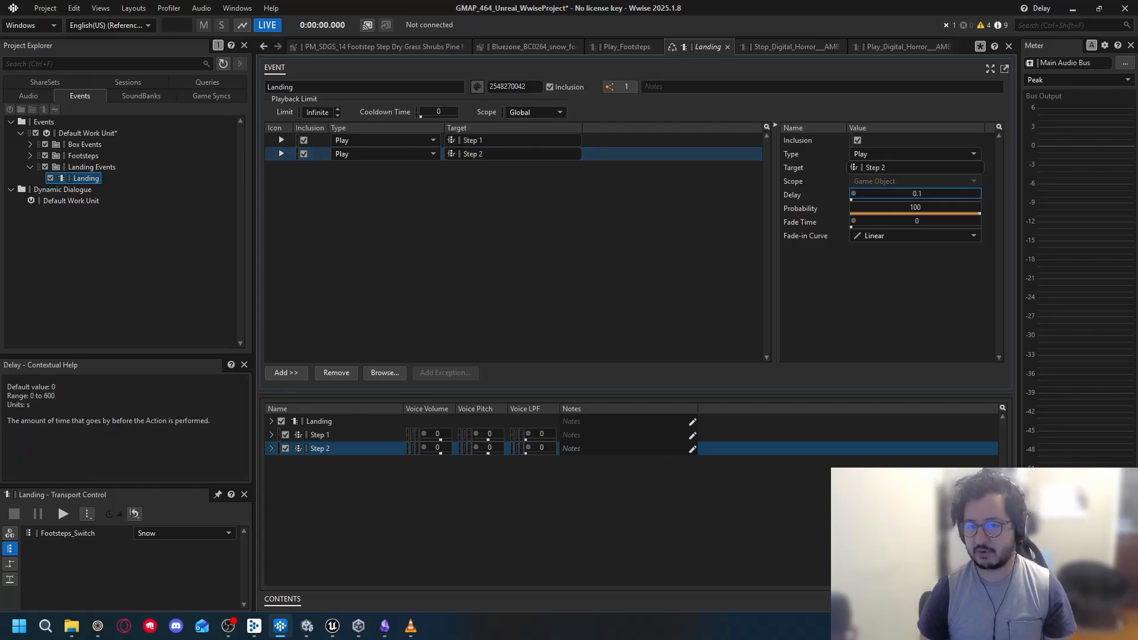
{"action": "type", "text": "2"}
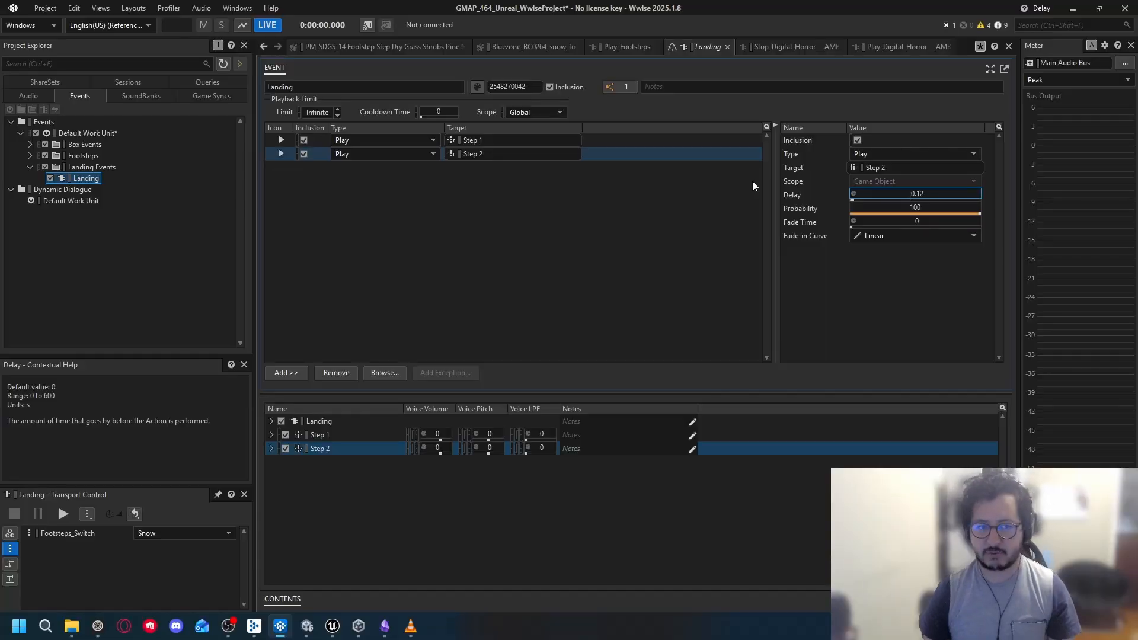
{"action": "left_click", "coordinate": [617, 142]}
{"action": "left_click", "coordinate": [621, 151]}
Step: Audition the Landing event with the delayed second step, switching Footsteps_Switch between Snow and Dirt
{"action": "left_click", "coordinate": [80, 181]}
{"action": "key", "text": "space"}
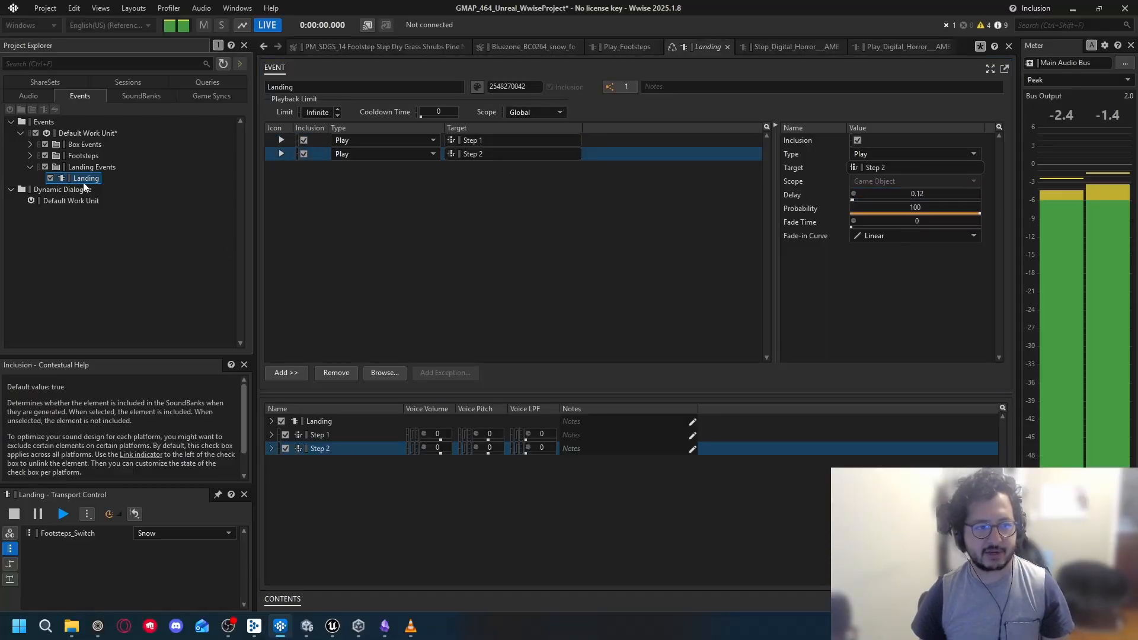
{"action": "key", "text": "space"}
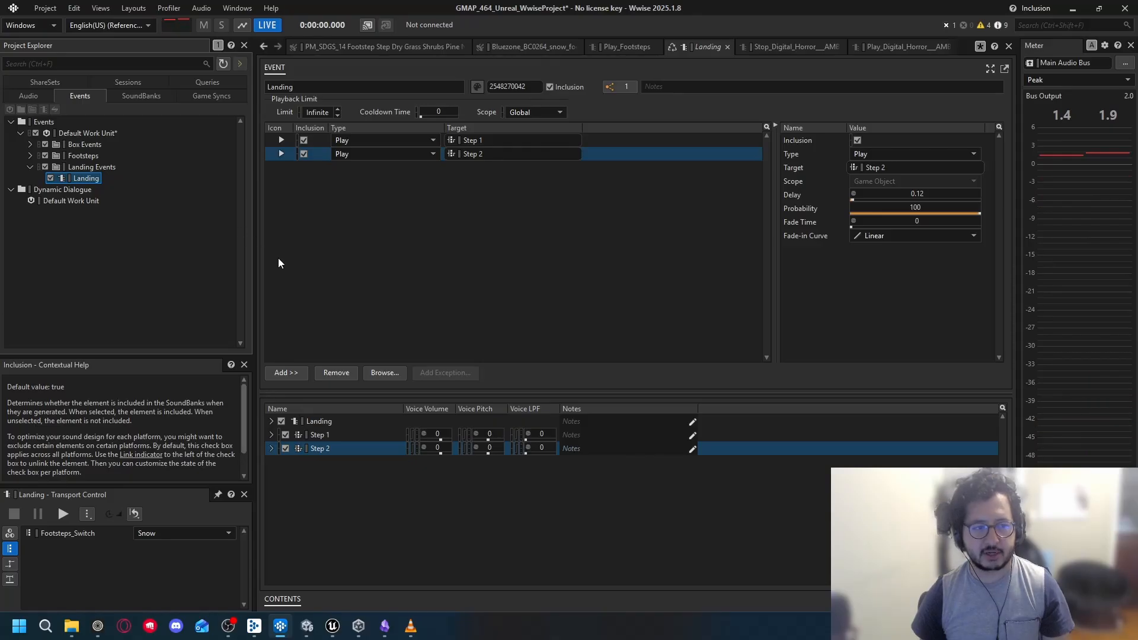
{"action": "key", "text": "space"}
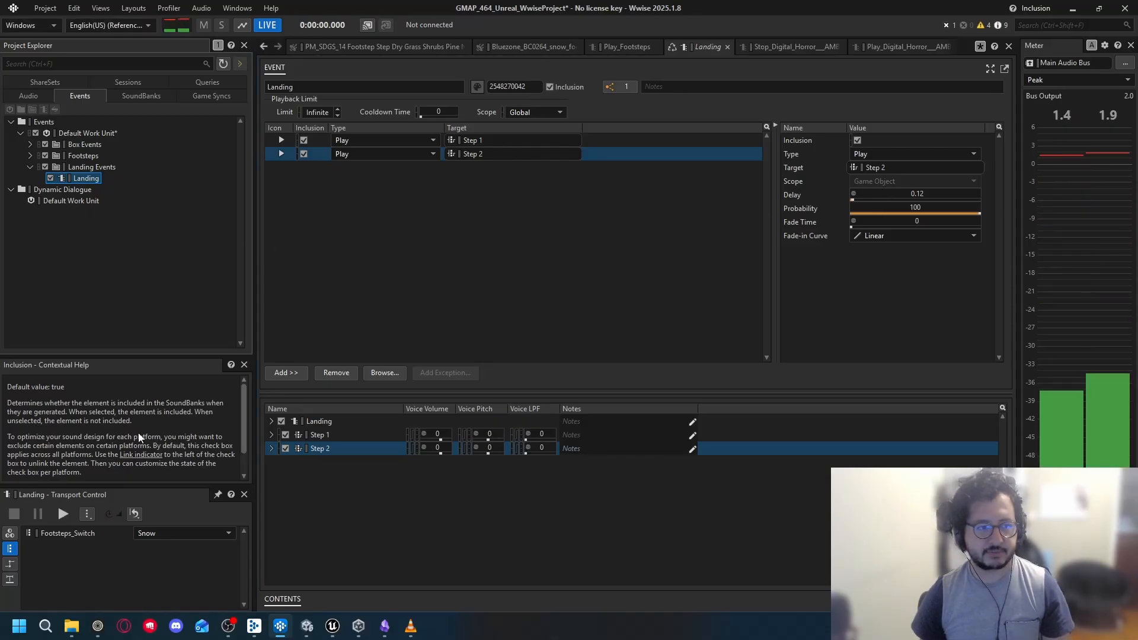
{"action": "left_click", "coordinate": [151, 530]}
{"action": "left_click", "coordinate": [155, 544]}
{"action": "key", "text": "space"}
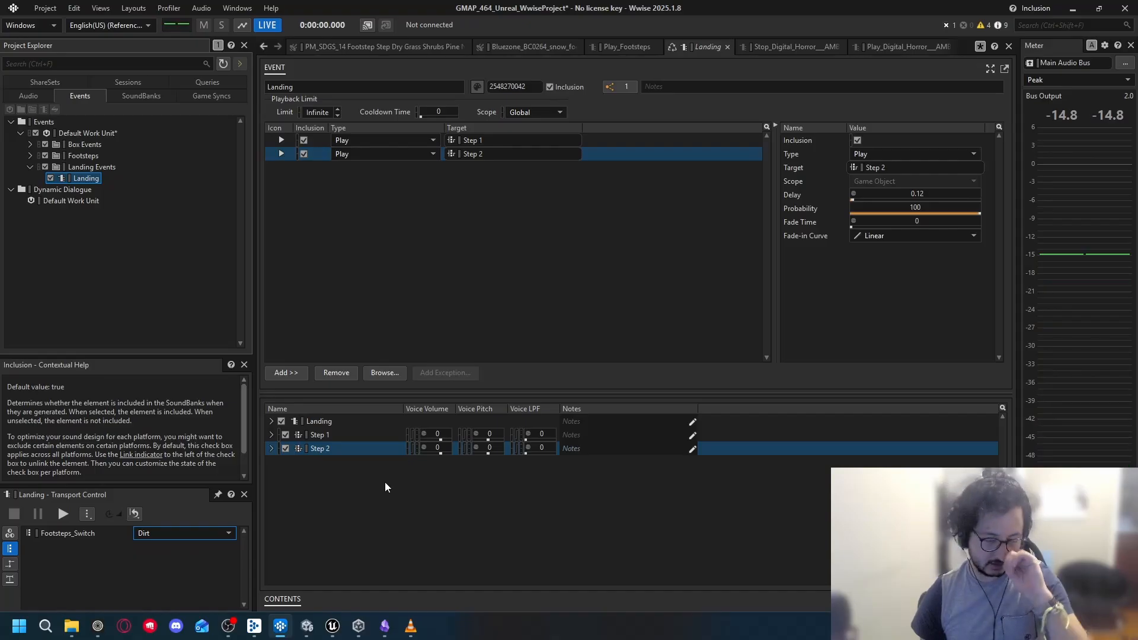
{"action": "key", "text": "space"}
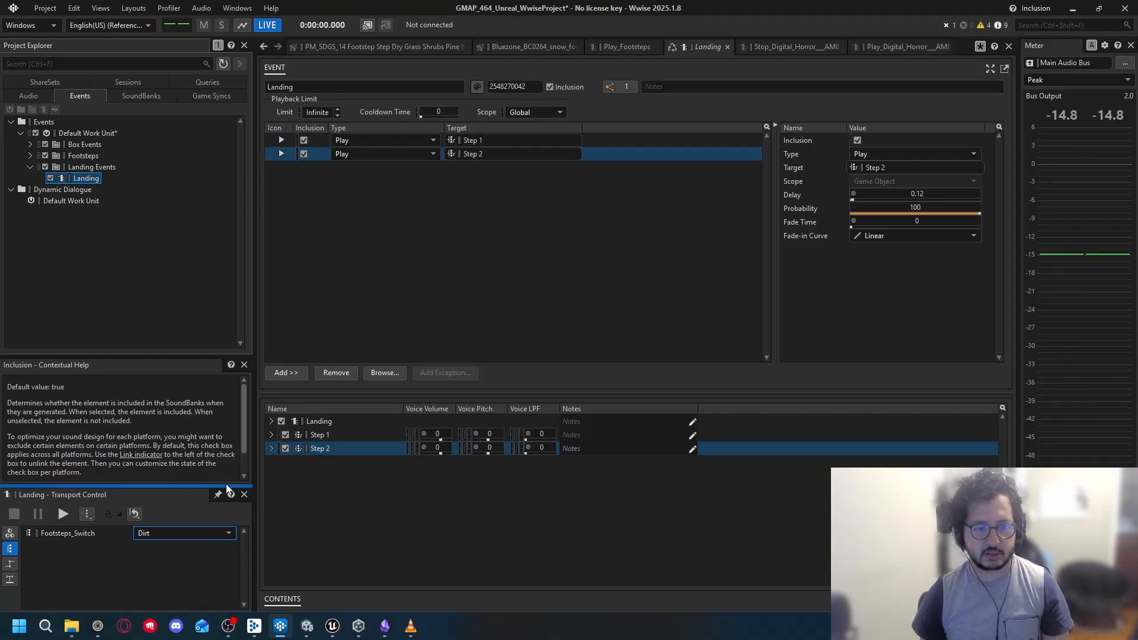
{"action": "left_click", "coordinate": [183, 534]}
{"action": "left_click", "coordinate": [171, 553]}
{"action": "key", "text": "space"}
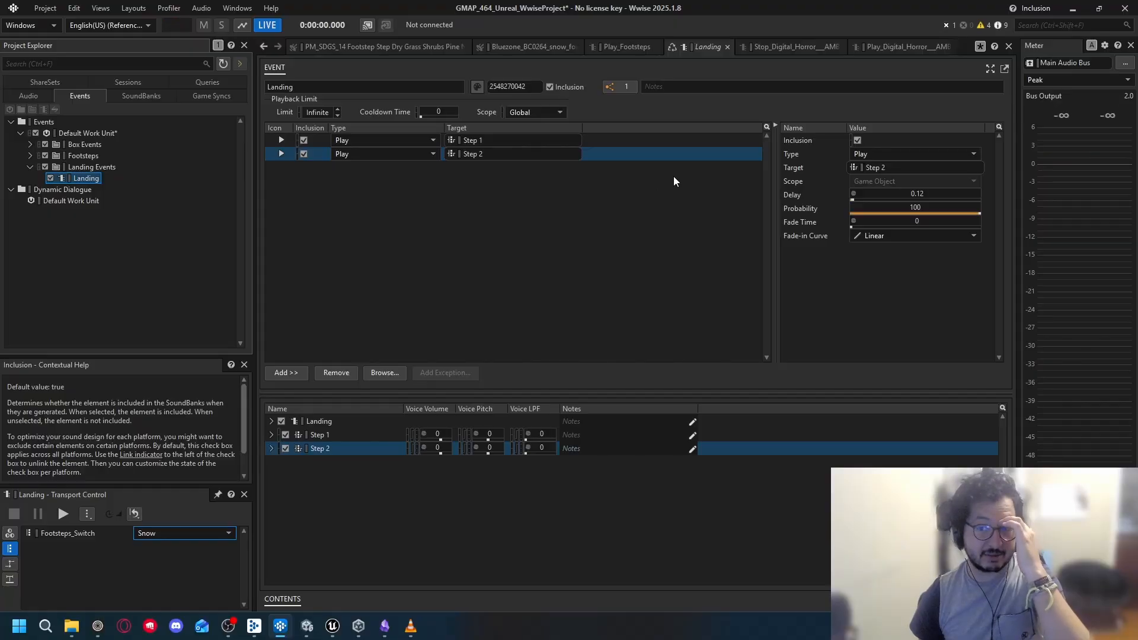
Step: Compare the Voice Volume of the PM_SDGS dirt sounds in Step 1 and Step 2 with that of the Footsteps Snow container
{"action": "left_click", "coordinate": [38, 93]}
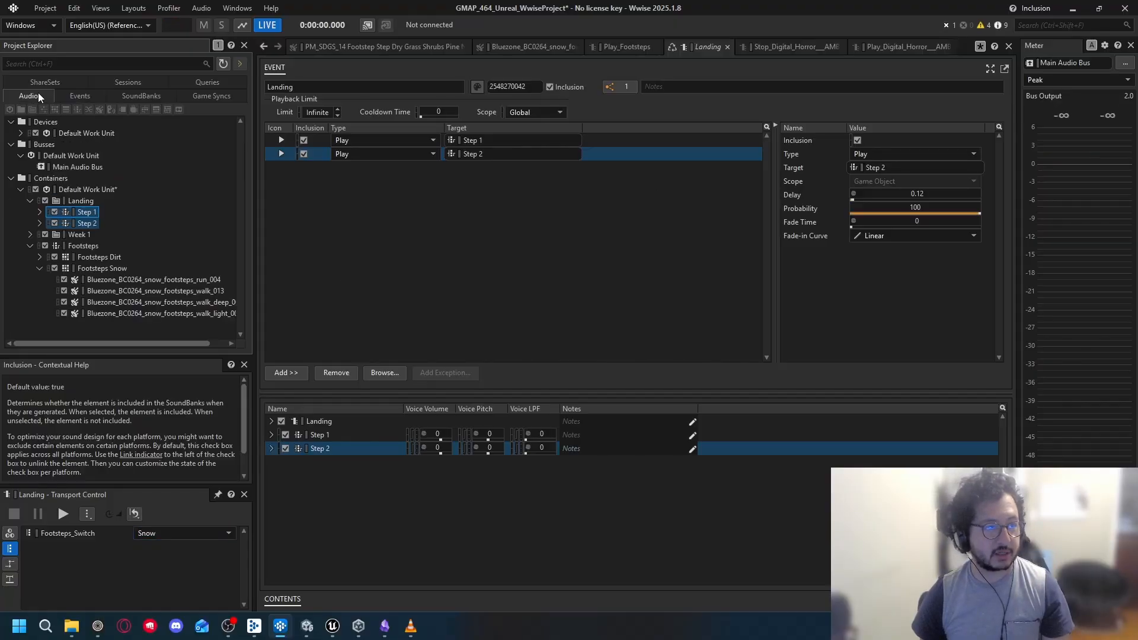
{"action": "left_click", "coordinate": [84, 223]}
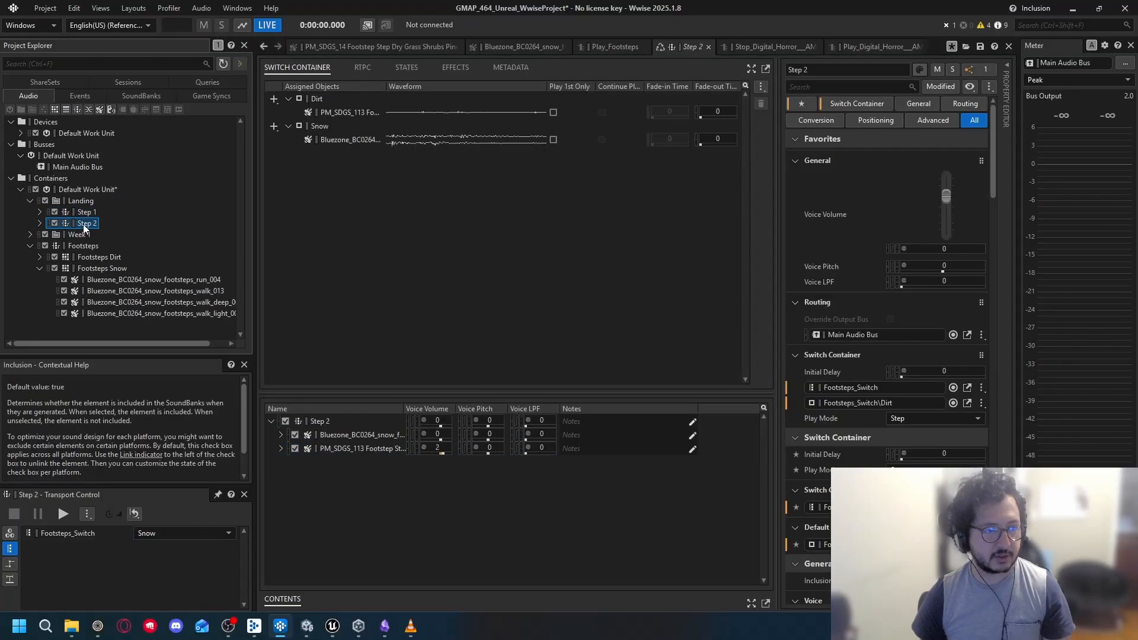
{"action": "left_click", "coordinate": [40, 223]}
{"action": "left_click", "coordinate": [40, 212]}
{"action": "left_click", "coordinate": [136, 235]}
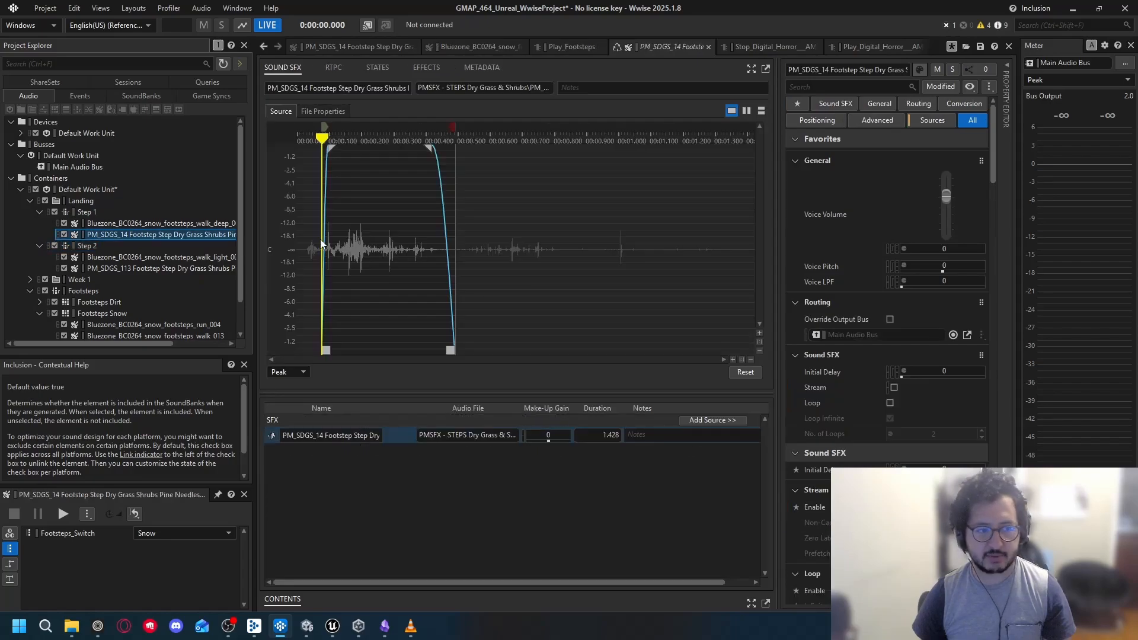
{"action": "left_click", "coordinate": [154, 268], "text": "ctrl"}
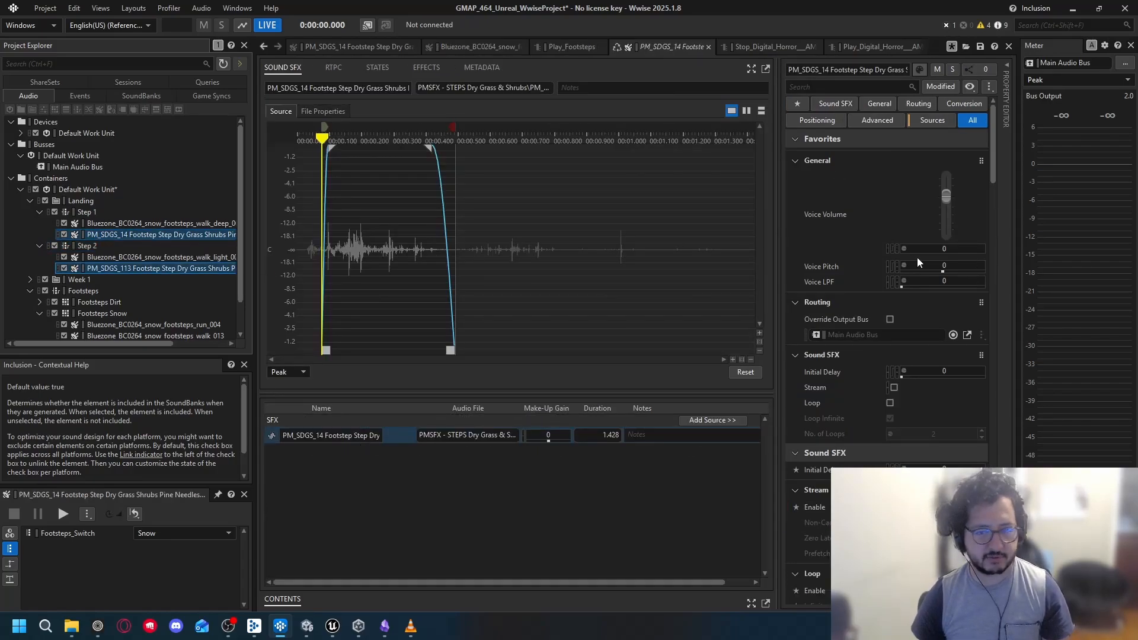
{"action": "left_click", "coordinate": [943, 248]}
{"action": "left_click", "coordinate": [90, 314]}
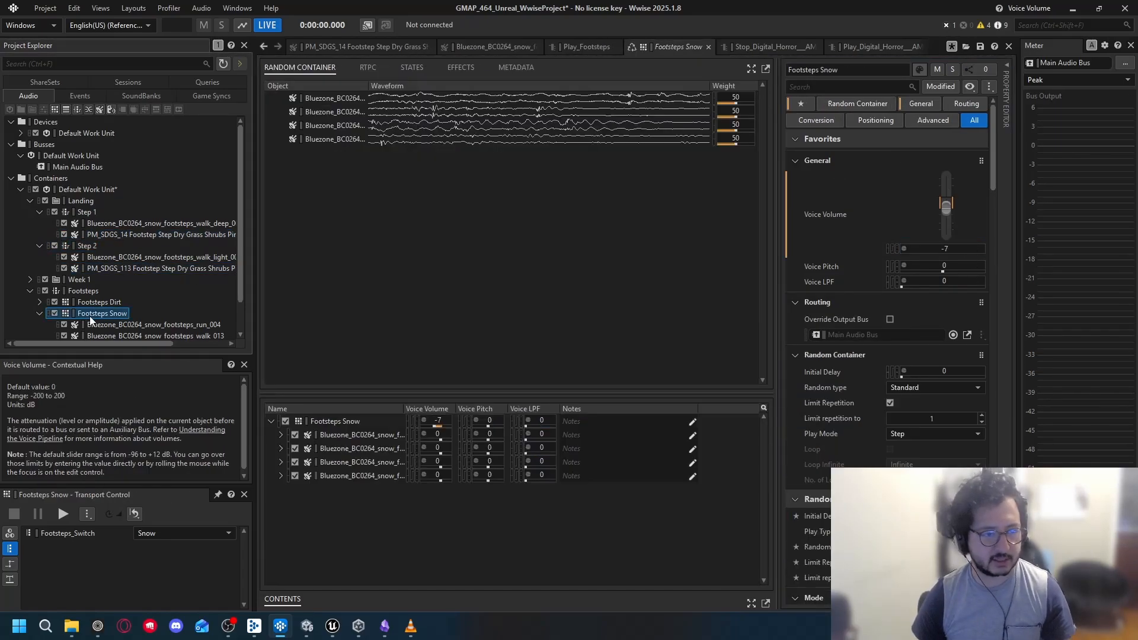
{"action": "left_click", "coordinate": [102, 268]}
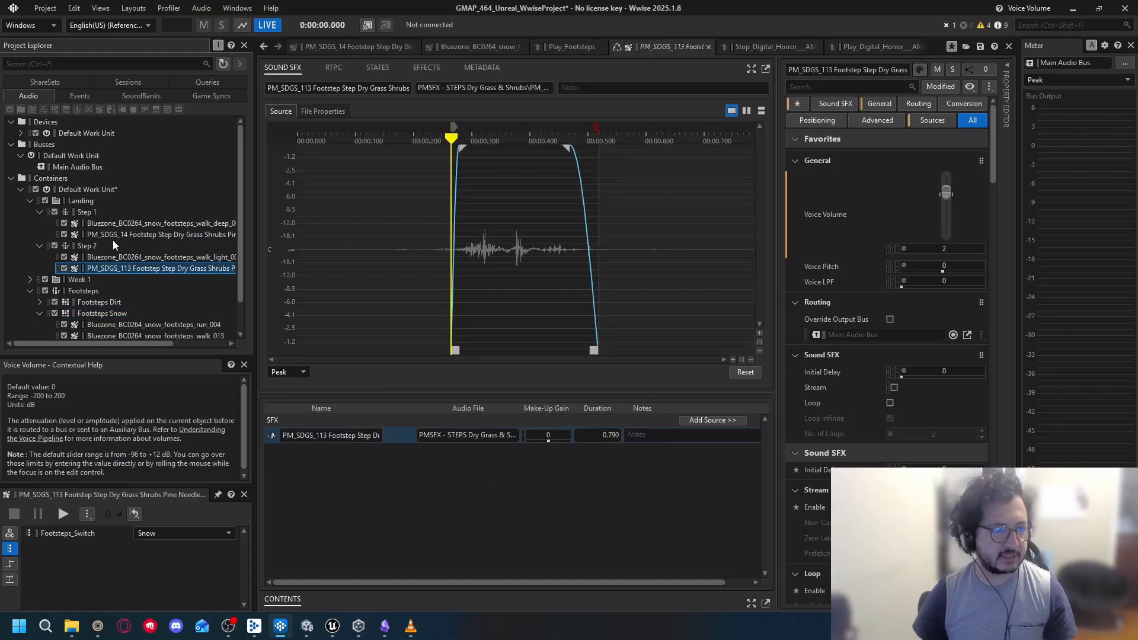
Step: Try to set the Voice Volume of both snow landing sounds to -7 dB together
{"action": "left_click", "coordinate": [116, 257]}
{"action": "left_click", "coordinate": [117, 223], "text": "ctrl"}
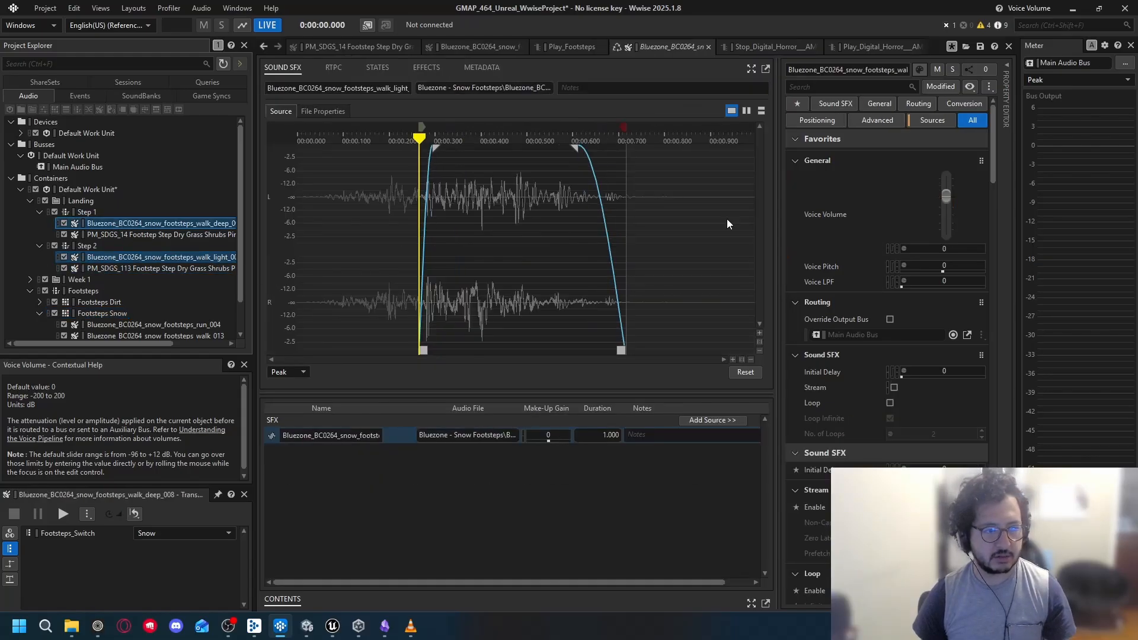
{"action": "left_click", "coordinate": [947, 247]}
{"action": "type", "text": "-7"}
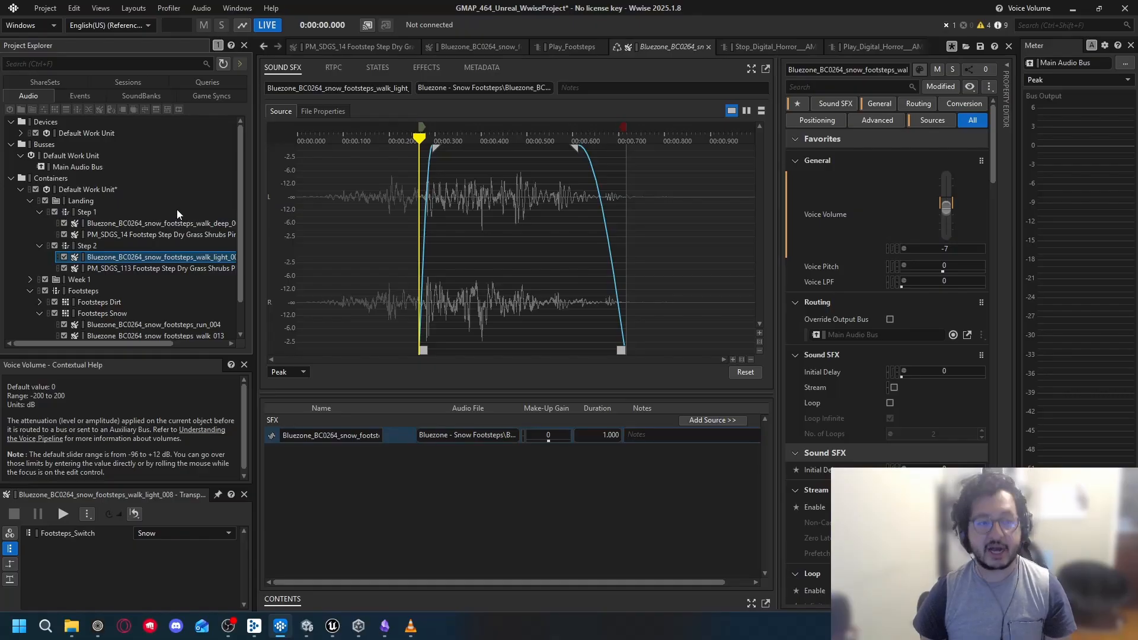
Step: Try a shared Voice Volume of 4 dB on both snow landing sounds and check each sound's value
{"action": "left_click", "coordinate": [161, 257], "text": "ctrl"}
{"action": "left_click", "coordinate": [158, 257], "text": "ctrl"}
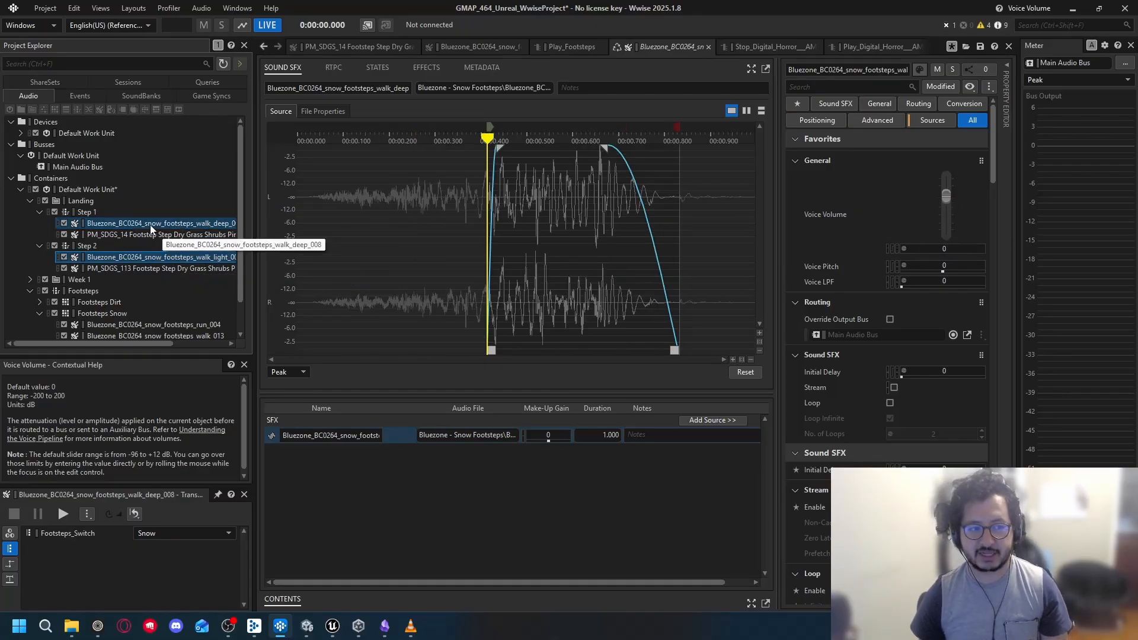
{"action": "left_click", "coordinate": [120, 257]}
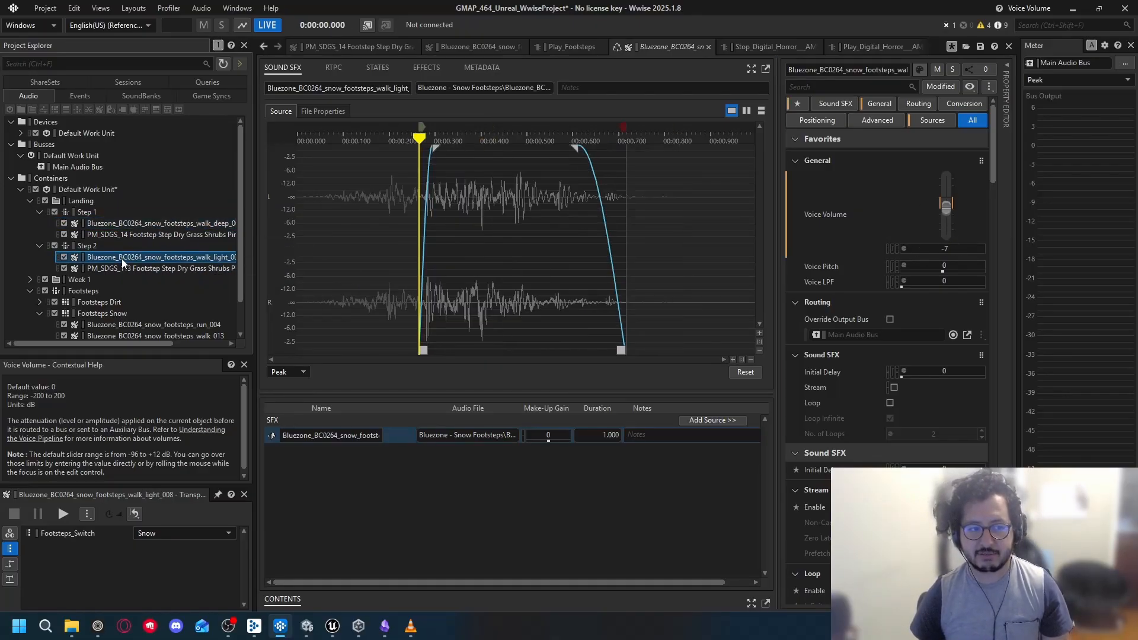
{"action": "left_click", "coordinate": [117, 224], "text": "ctrl"}
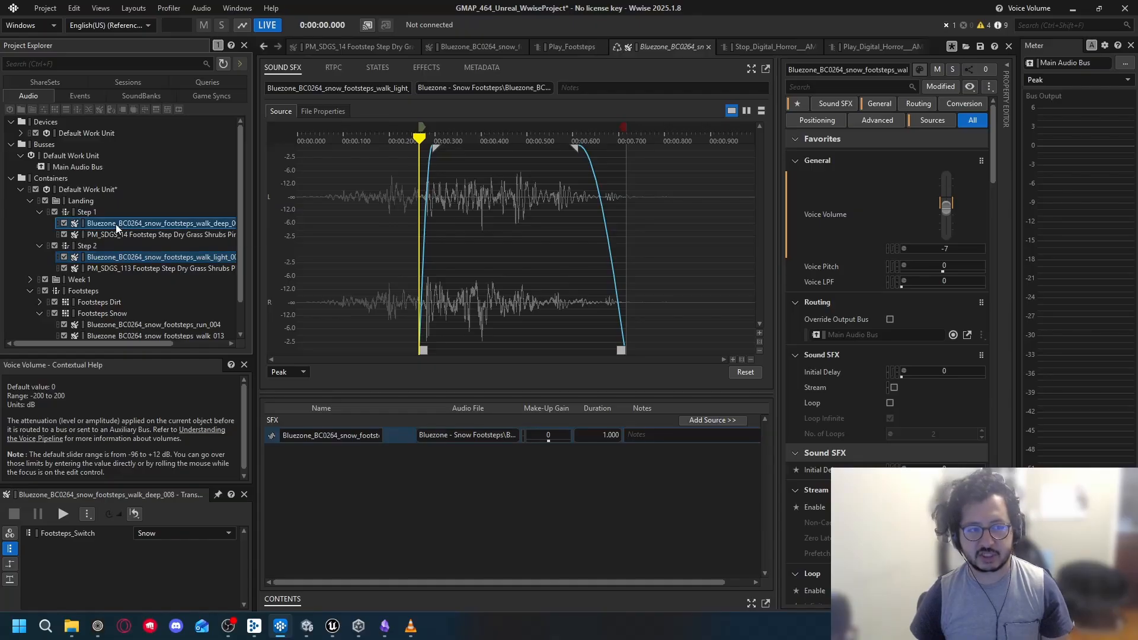
{"action": "left_click", "coordinate": [961, 248]}
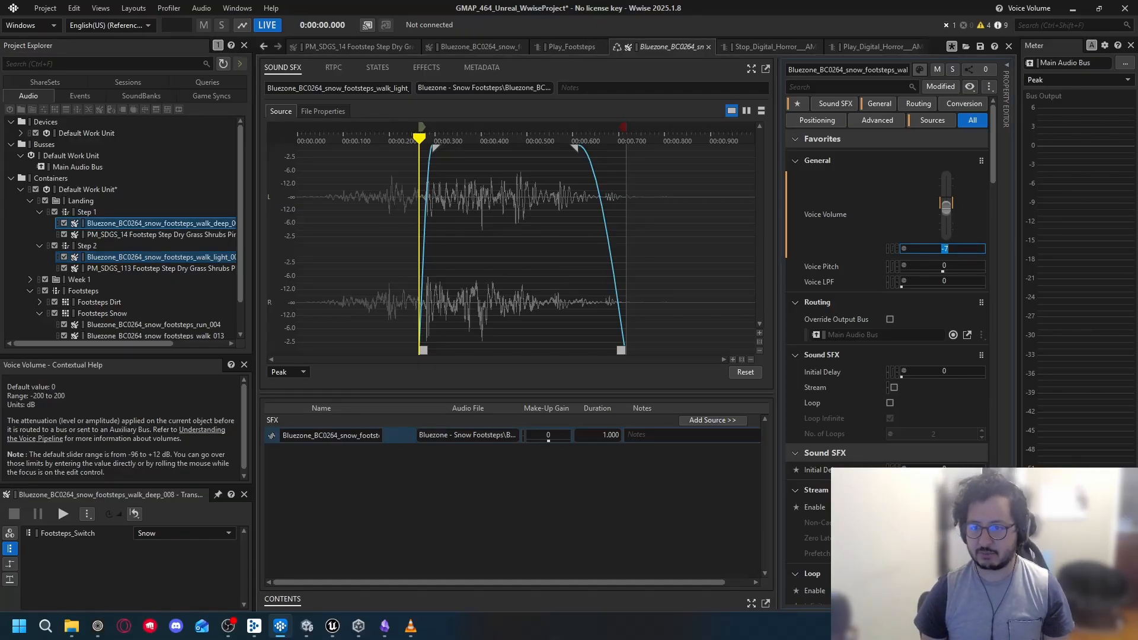
{"action": "type", "text": "4"}
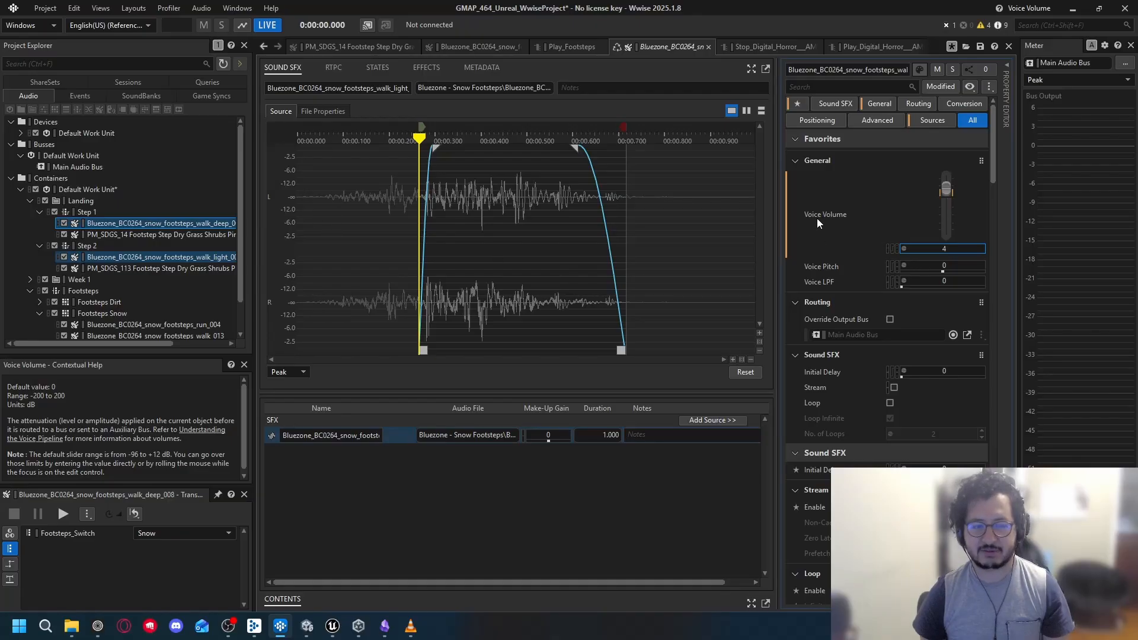
{"action": "left_click", "coordinate": [160, 259]}
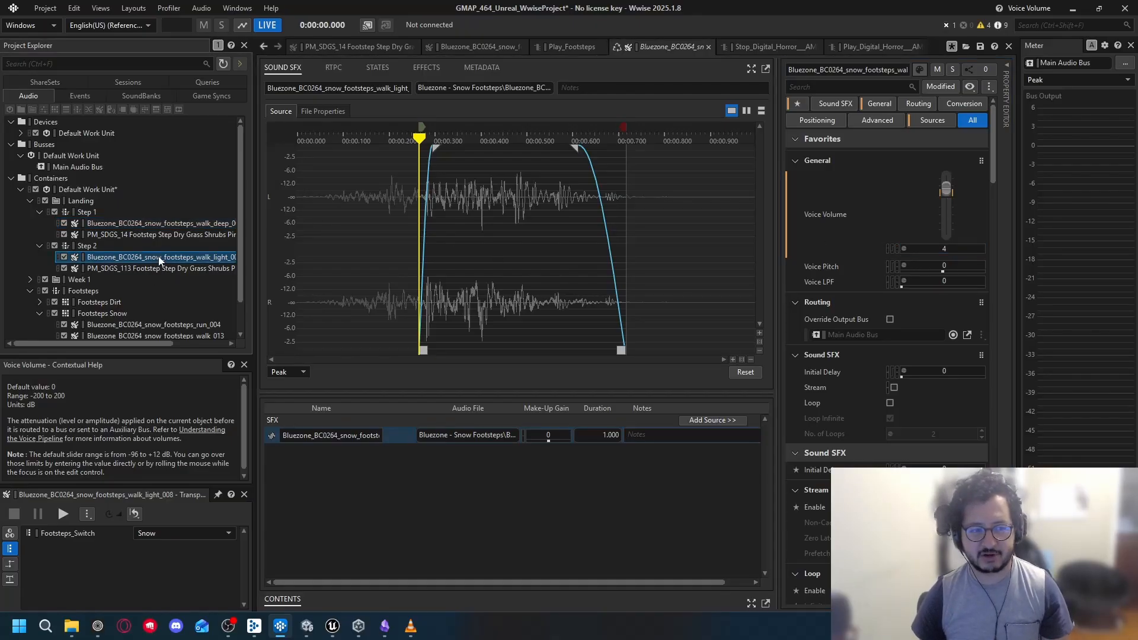
{"action": "left_click", "coordinate": [156, 220]}
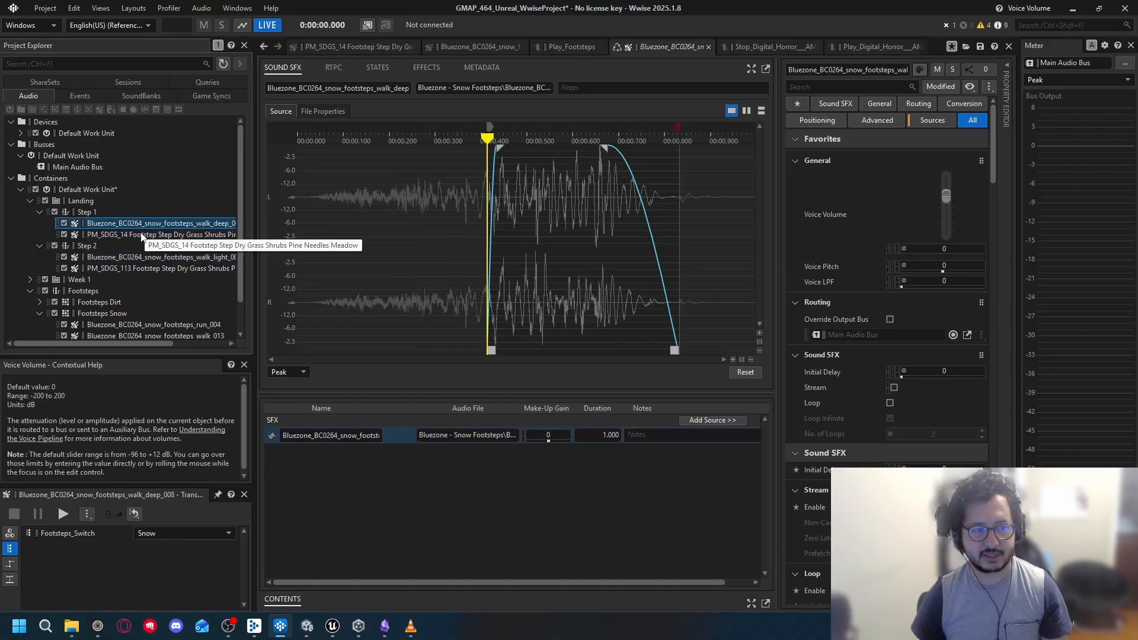
{"action": "left_click", "coordinate": [145, 234]}
Step: Set the Voice Volume of the snow sounds walk_deep_008 in Step 1 and walk_light_008 in Step 2 to -7 dB
{"action": "left_click", "coordinate": [144, 223]}
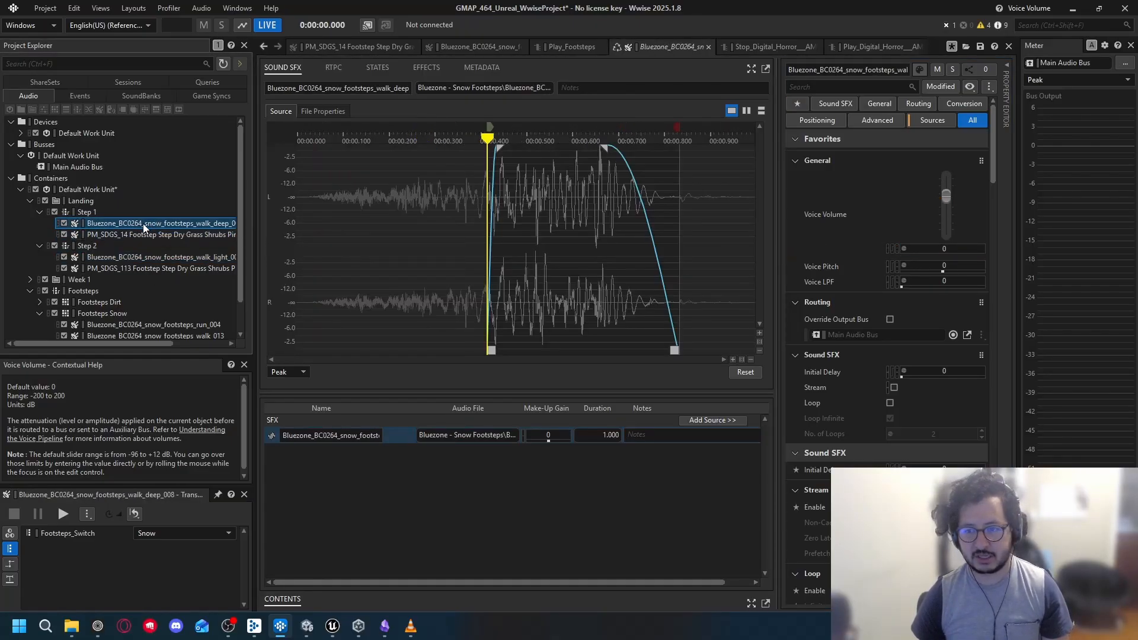
{"action": "left_click", "coordinate": [136, 257], "text": "ctrl"}
{"action": "left_click", "coordinate": [953, 249]}
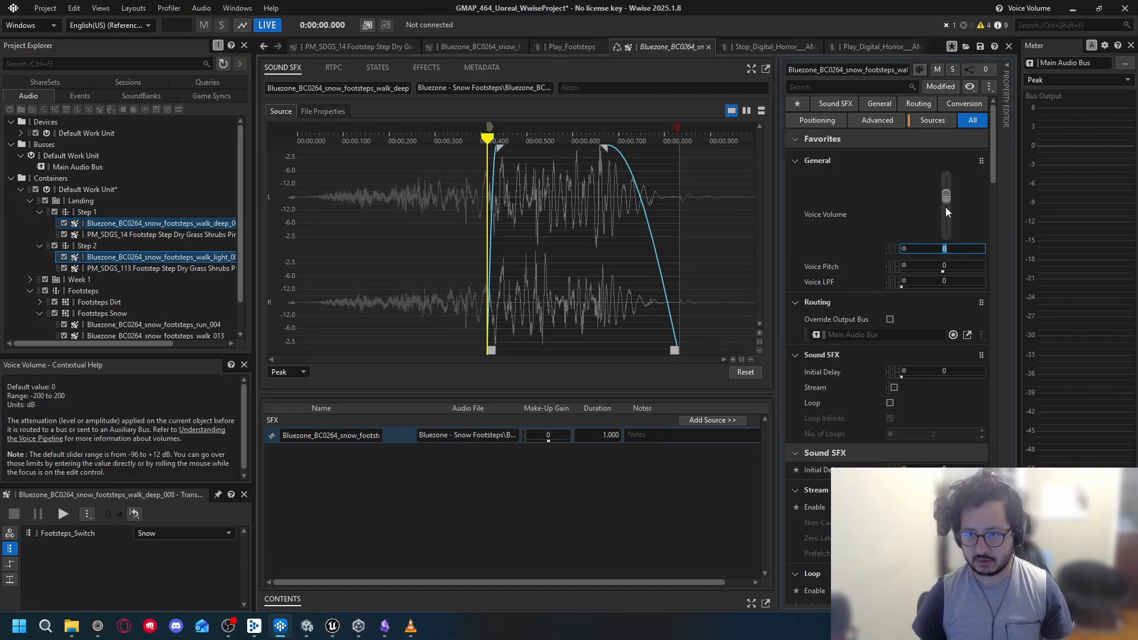
{"action": "type", "text": "-7"}
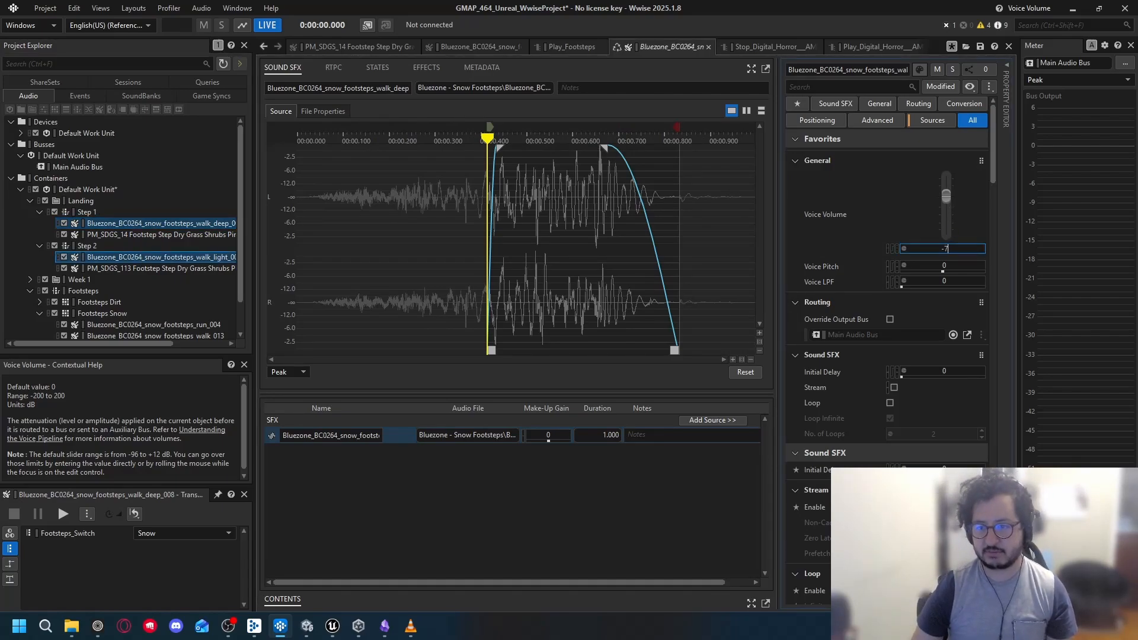
{"action": "key", "text": "Return"}
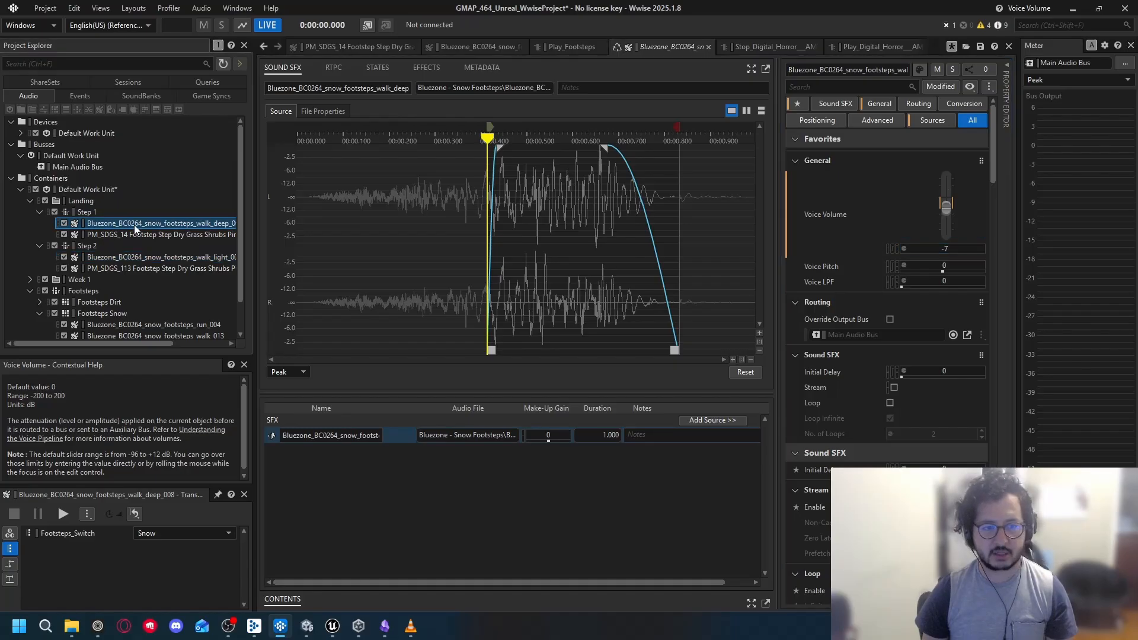
{"action": "left_click", "coordinate": [133, 257]}
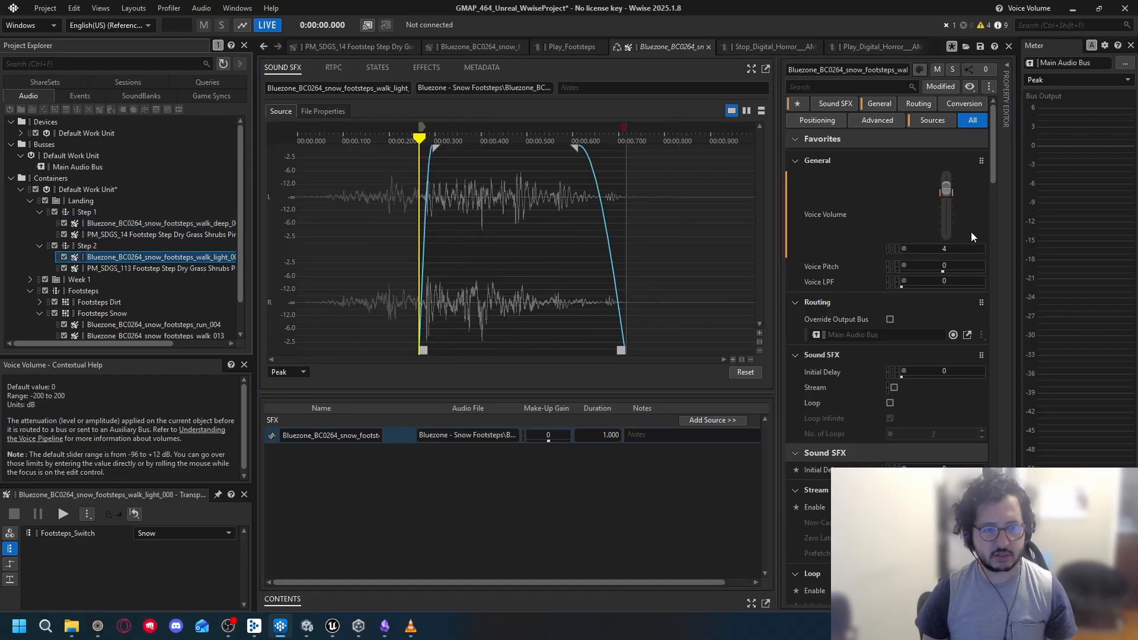
{"action": "left_click", "coordinate": [949, 249]}
{"action": "type", "text": "-7"}
{"action": "key", "text": "Return"}
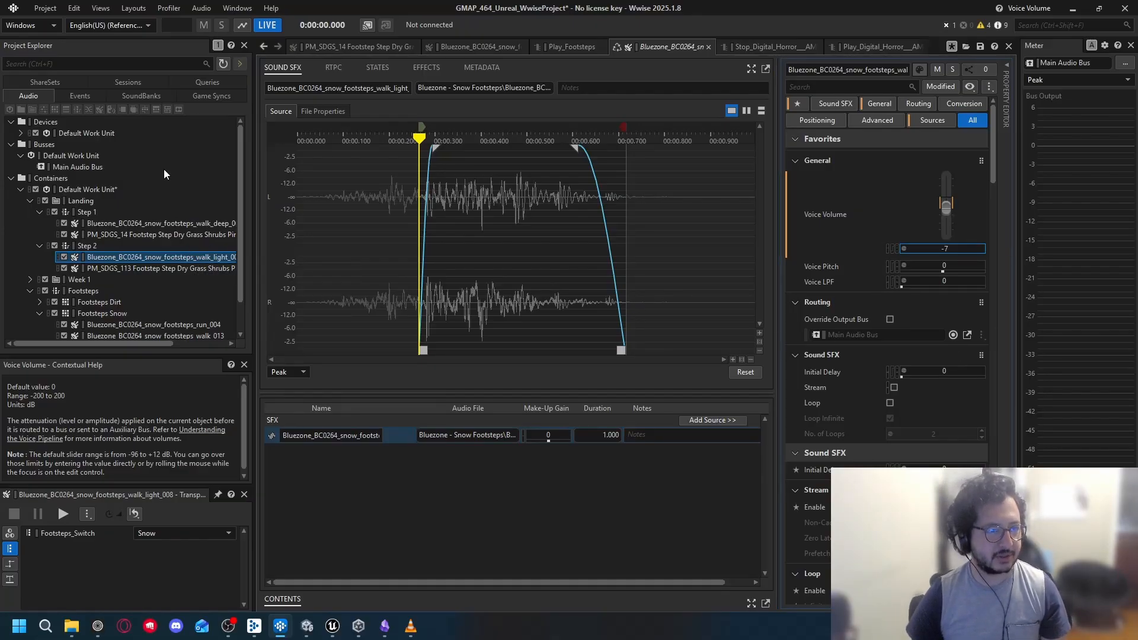
Step: Enable Voice Pitch randomization on the Footsteps Snow container with a Min Offset of -200 and a Max Offset of 300
{"action": "scroll", "coordinate": [124, 254], "scroll_direction": "down", "scroll_amount": 1}
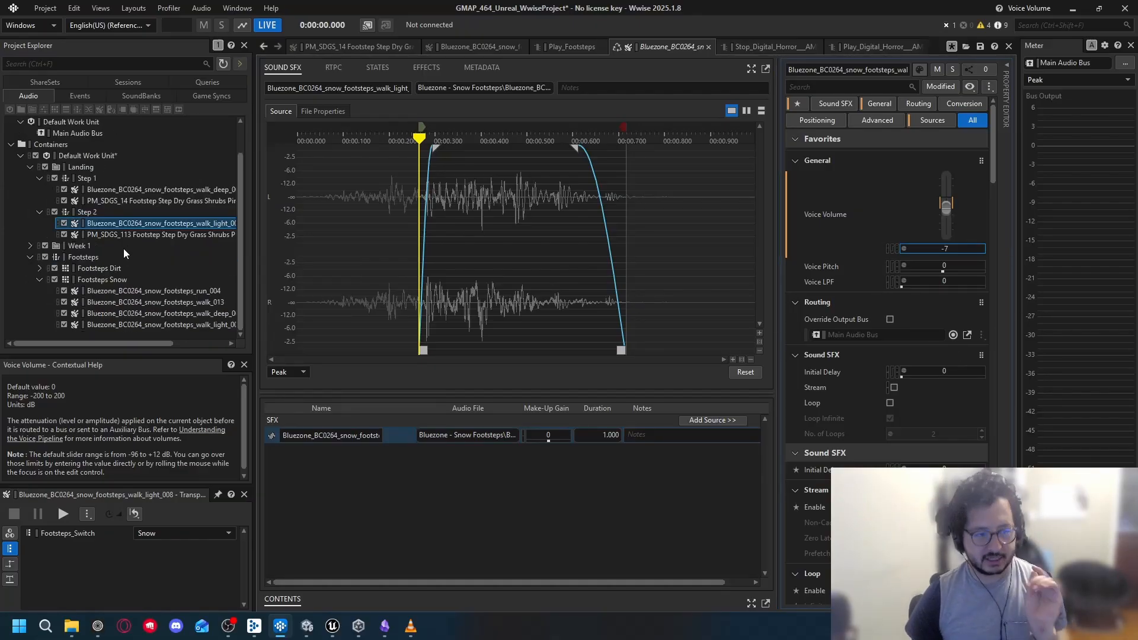
{"action": "left_click", "coordinate": [151, 291]}
{"action": "left_click", "coordinate": [105, 280]}
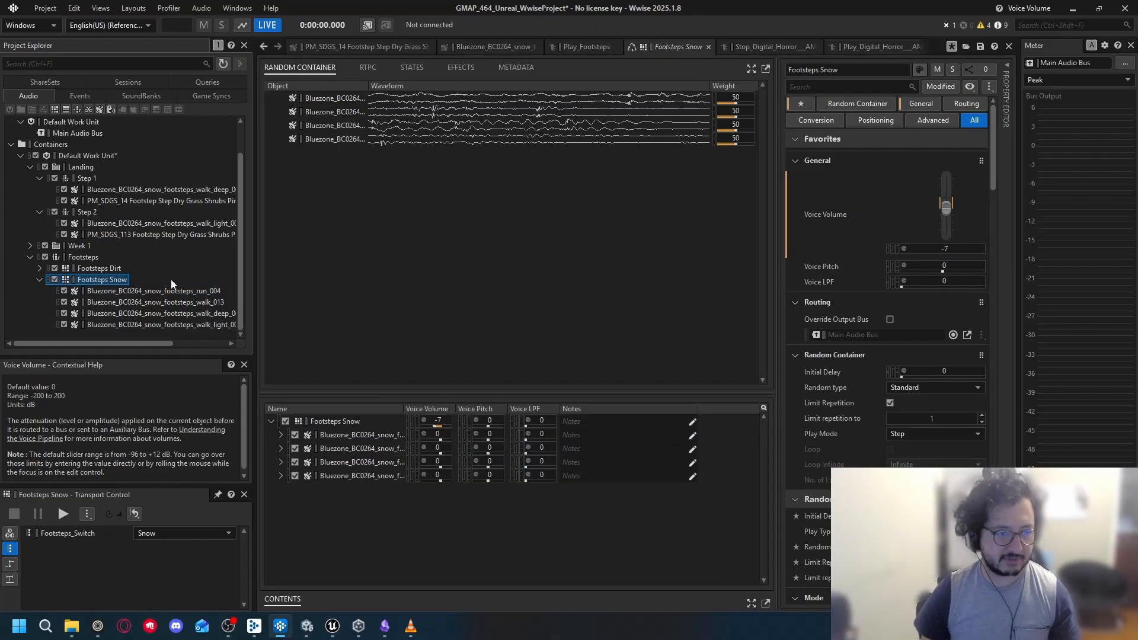
{"action": "left_click", "coordinate": [904, 265]}
{"action": "left_click", "coordinate": [963, 314]}
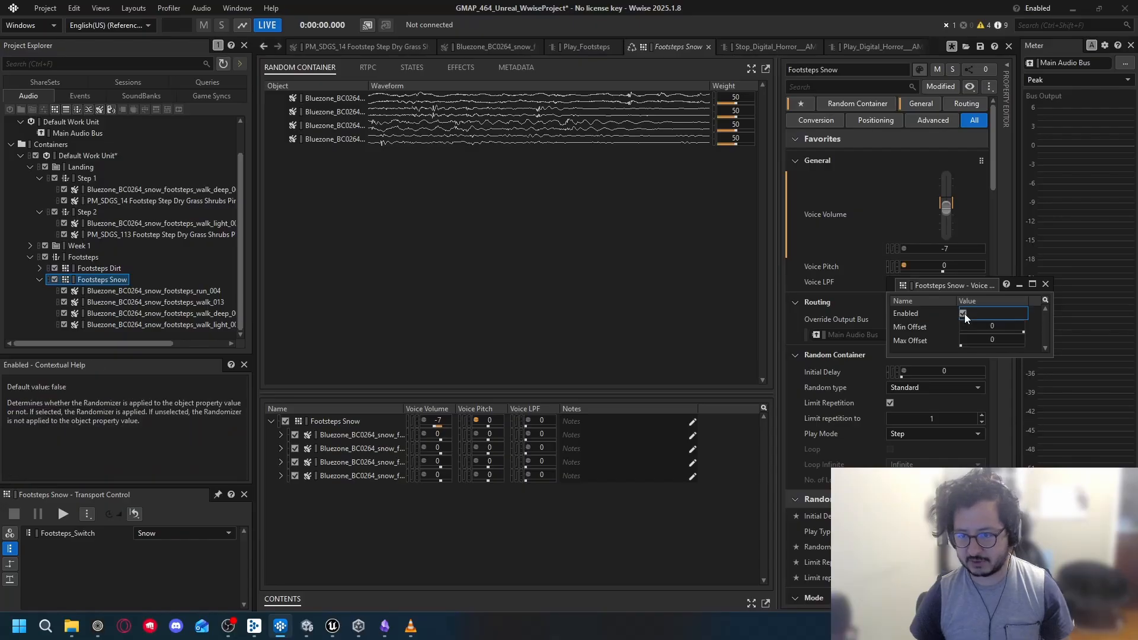
{"action": "left_click", "coordinate": [1006, 327]}
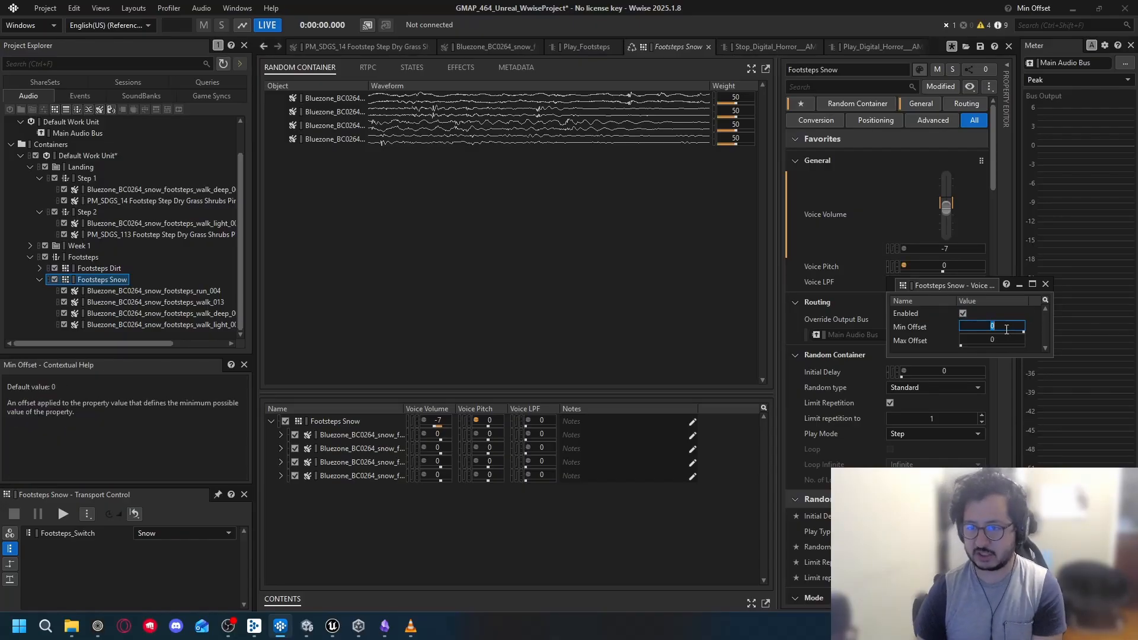
{"action": "type", "text": "3"}
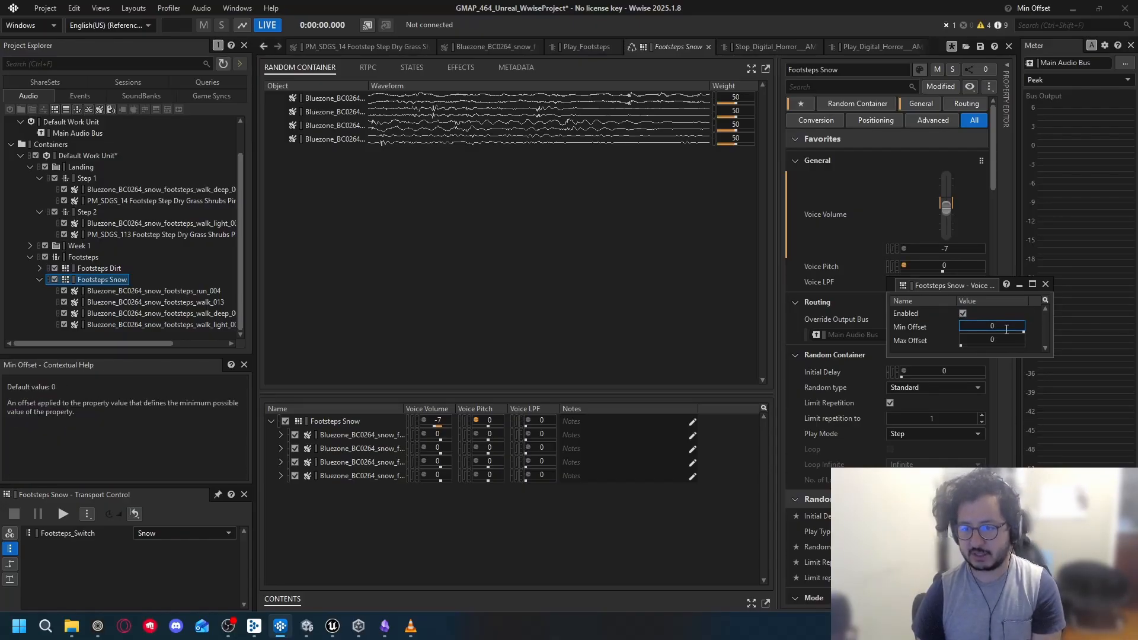
{"action": "left_click", "coordinate": [1008, 329]}
{"action": "type", "text": "-2"}
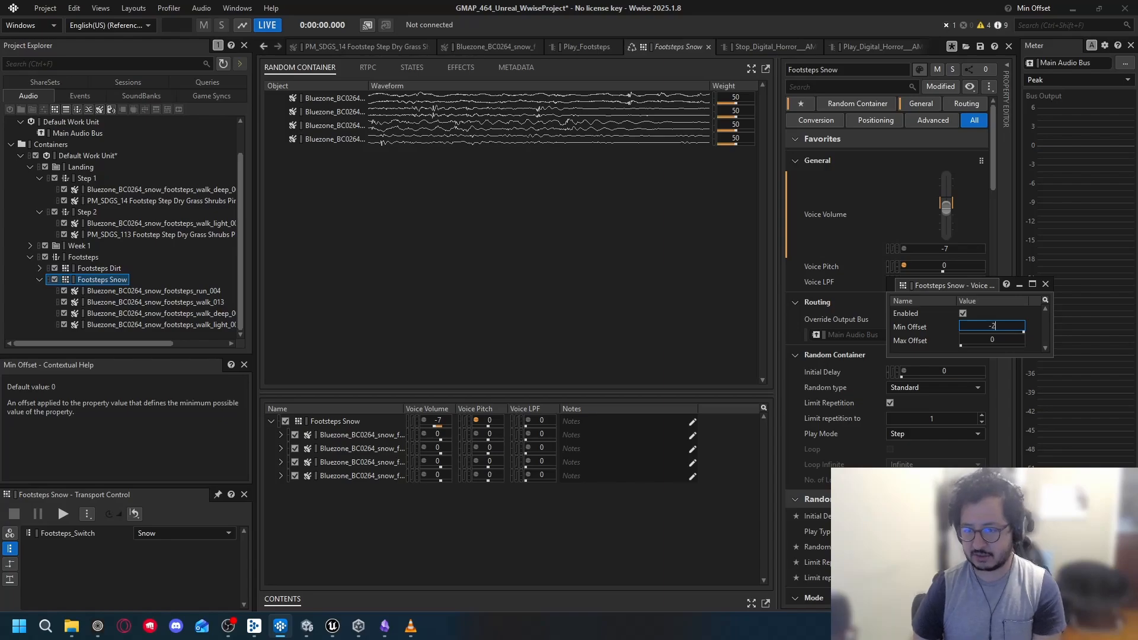
{"action": "type", "text": "00"}
{"action": "left_click", "coordinate": [1007, 339]}
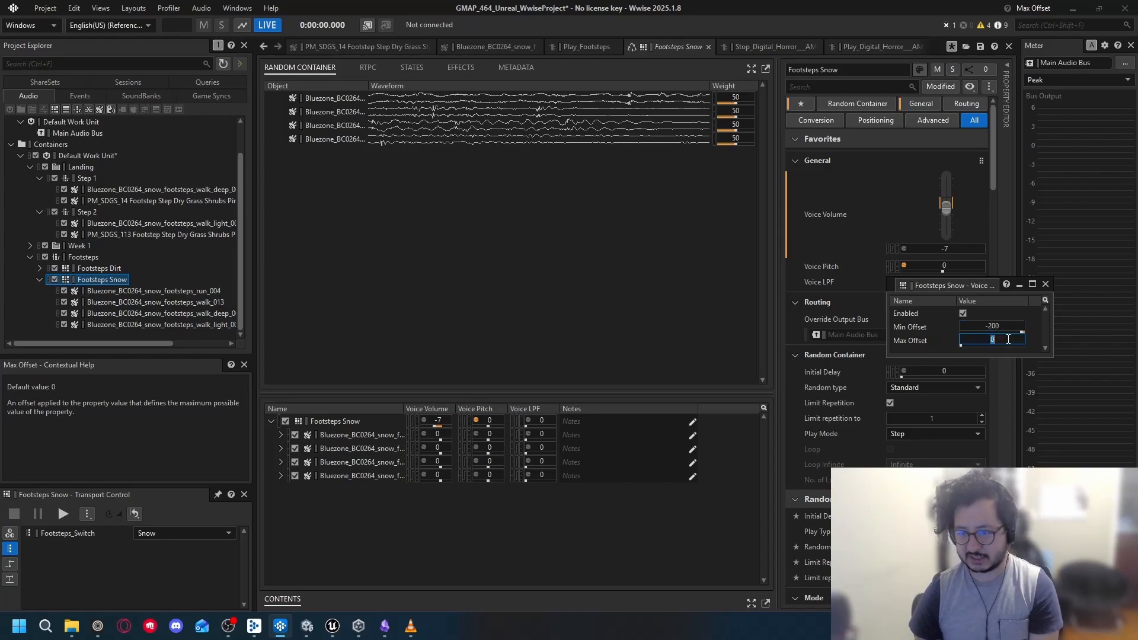
{"action": "type", "text": "300"}
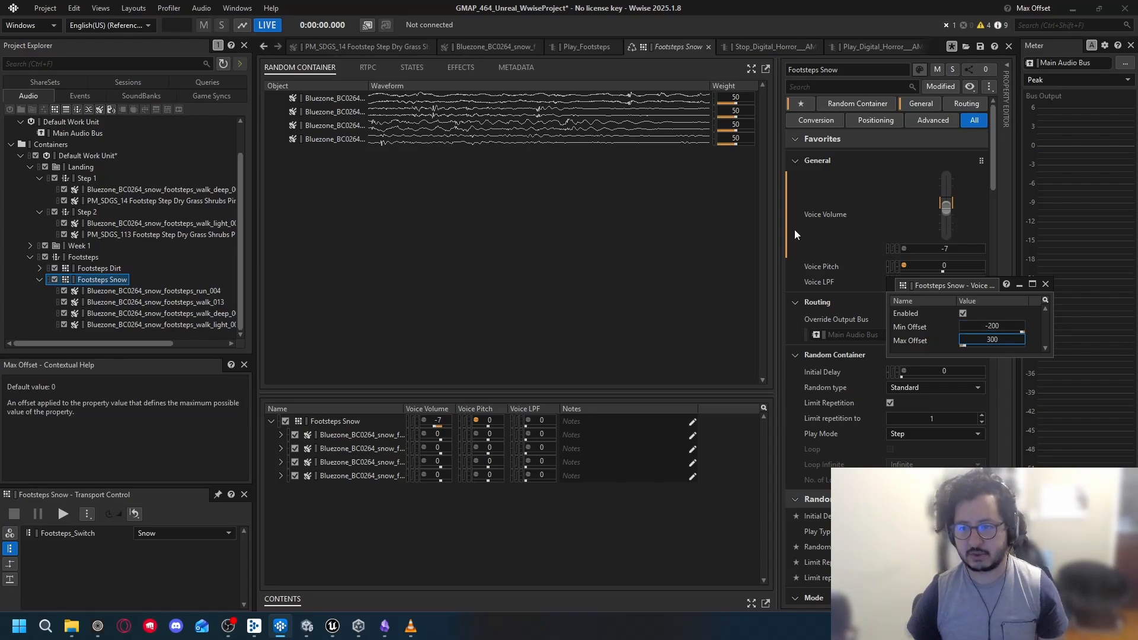
Step: Audition the Footsteps Snow container several times to hear the pitch variation
{"action": "left_click", "coordinate": [106, 282]}
{"action": "key", "text": "space"}
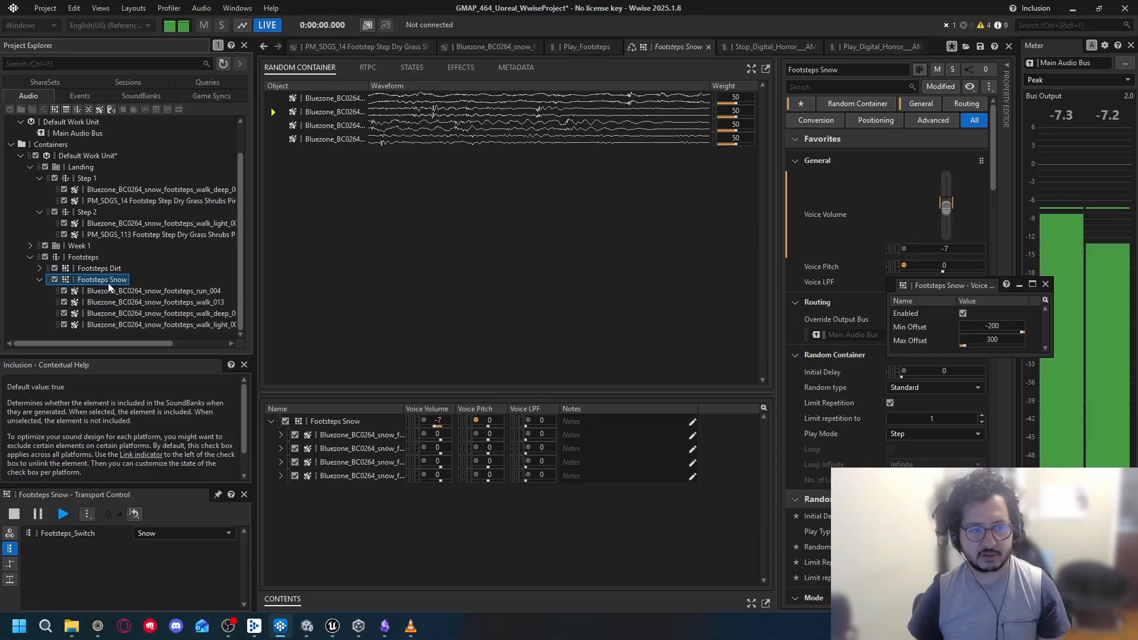
{"action": "key", "text": "space"}
{"action": "key", "text": "space"}
{"action": "key", "text": "space"}
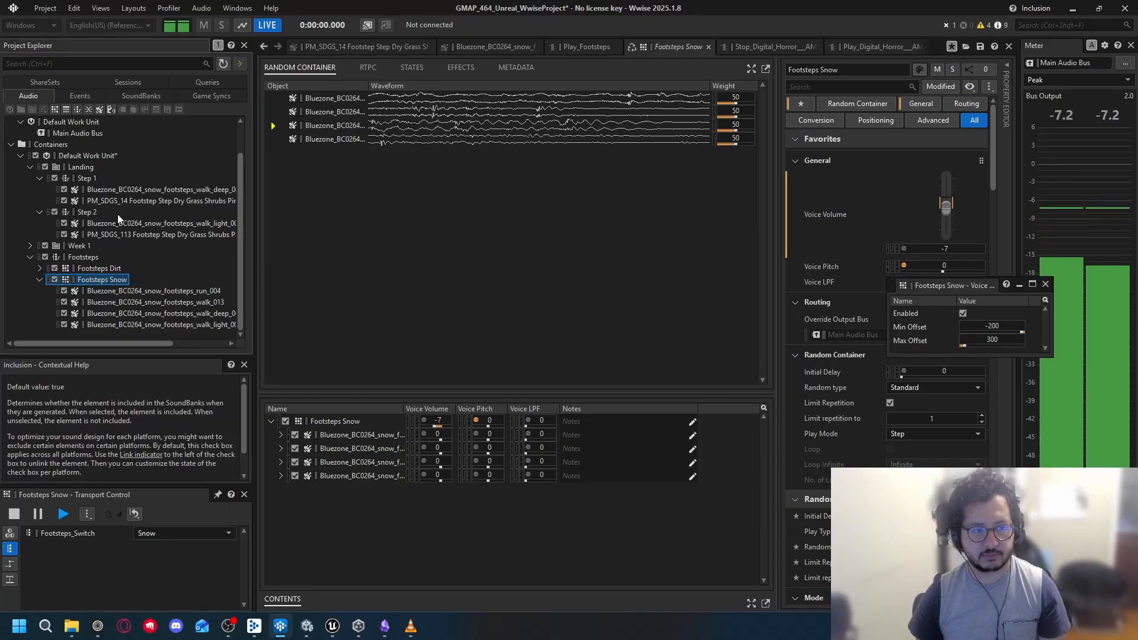
Step: Enable Voice Pitch randomization on the Step 2 landing container with a Min Offset of -100 and a Max Offset of 100
{"action": "left_click", "coordinate": [82, 211]}
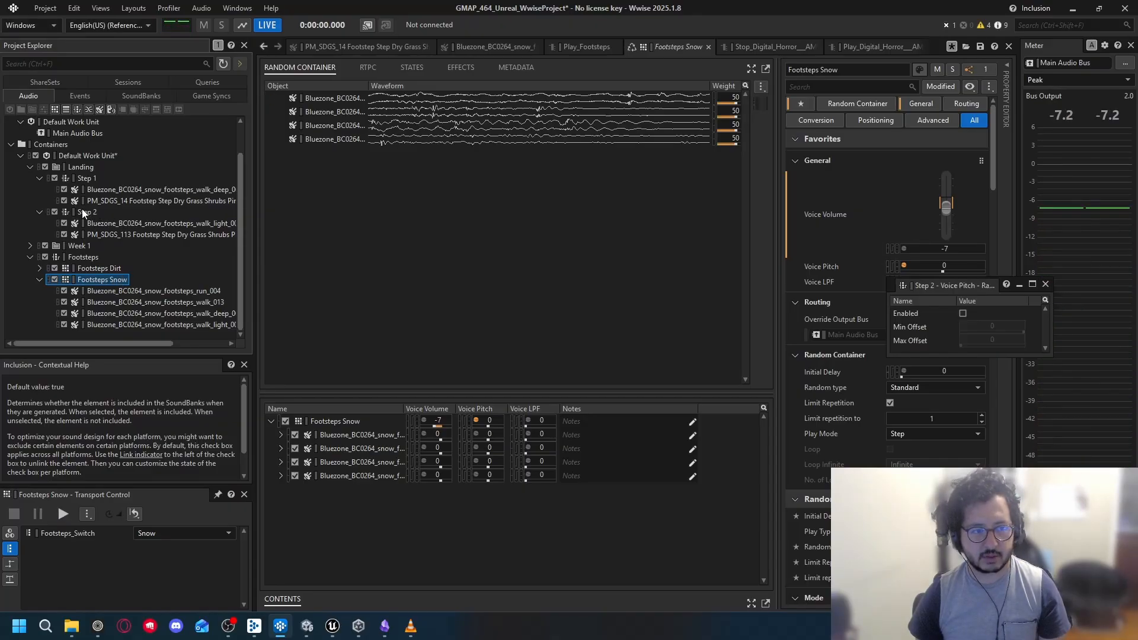
{"action": "left_click", "coordinate": [1045, 285]}
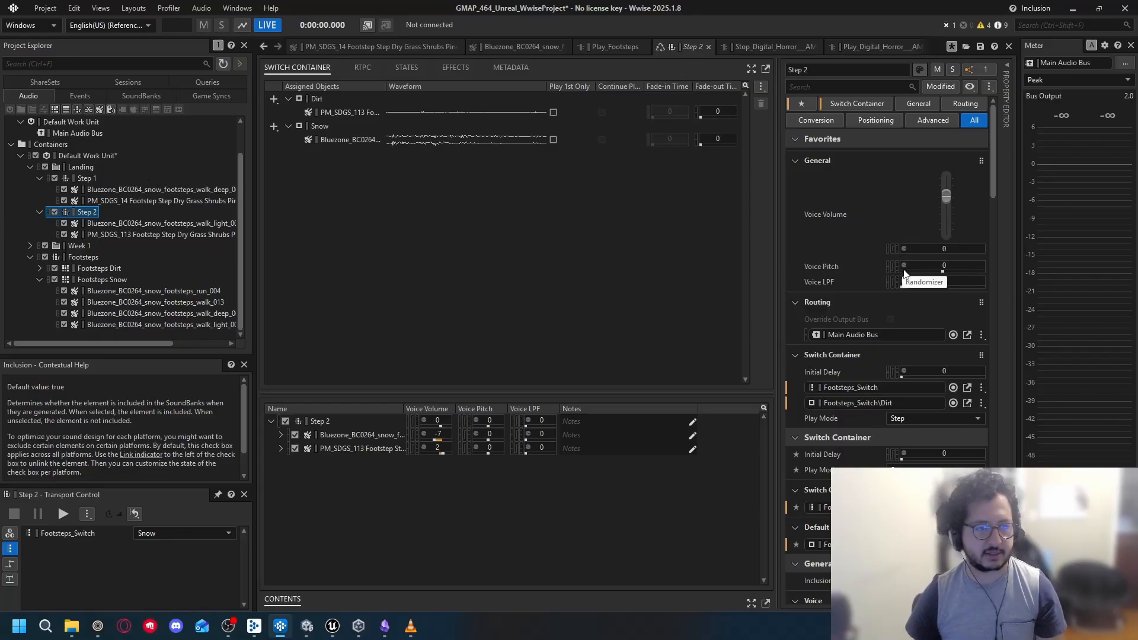
{"action": "left_click", "coordinate": [87, 179], "text": "ctrl"}
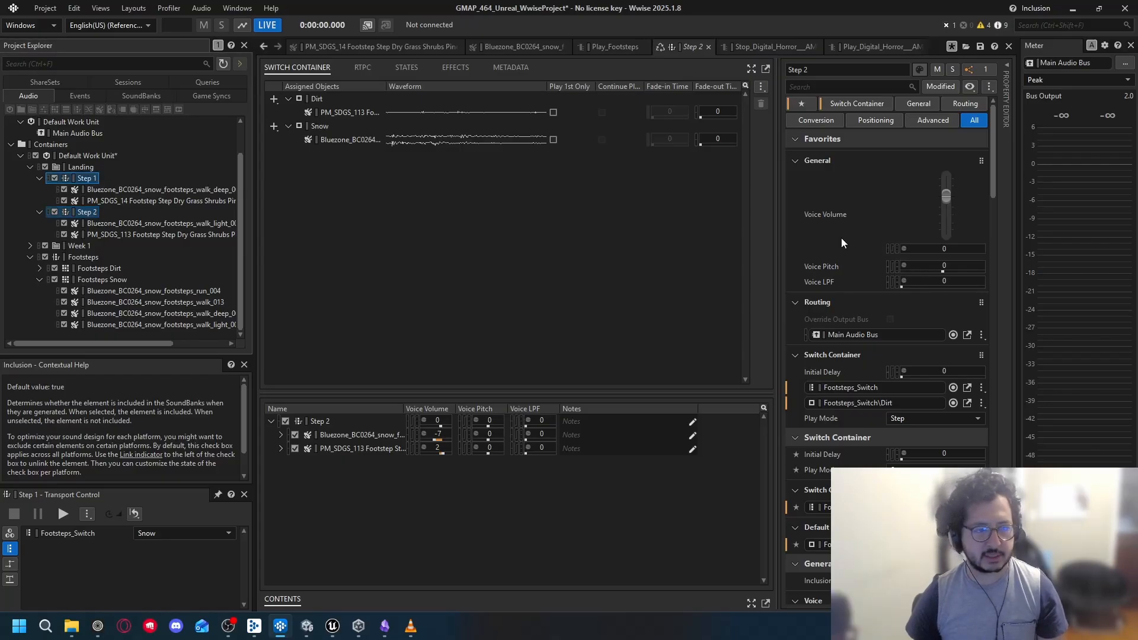
{"action": "left_click", "coordinate": [904, 265]}
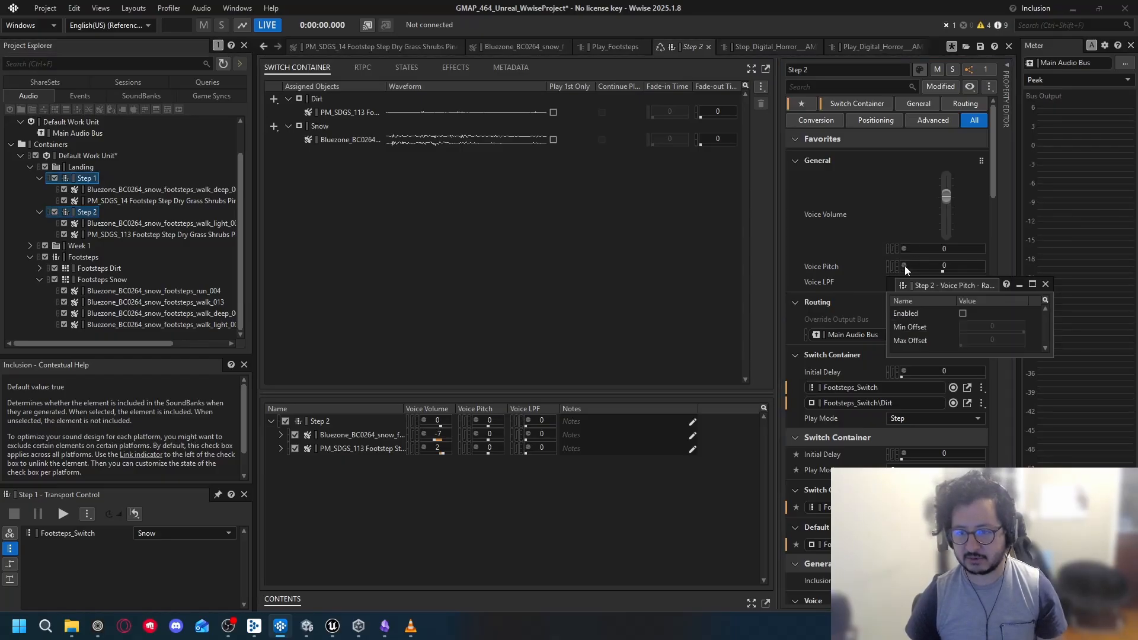
{"action": "left_click", "coordinate": [962, 313]}
{"action": "left_click", "coordinate": [1014, 326]}
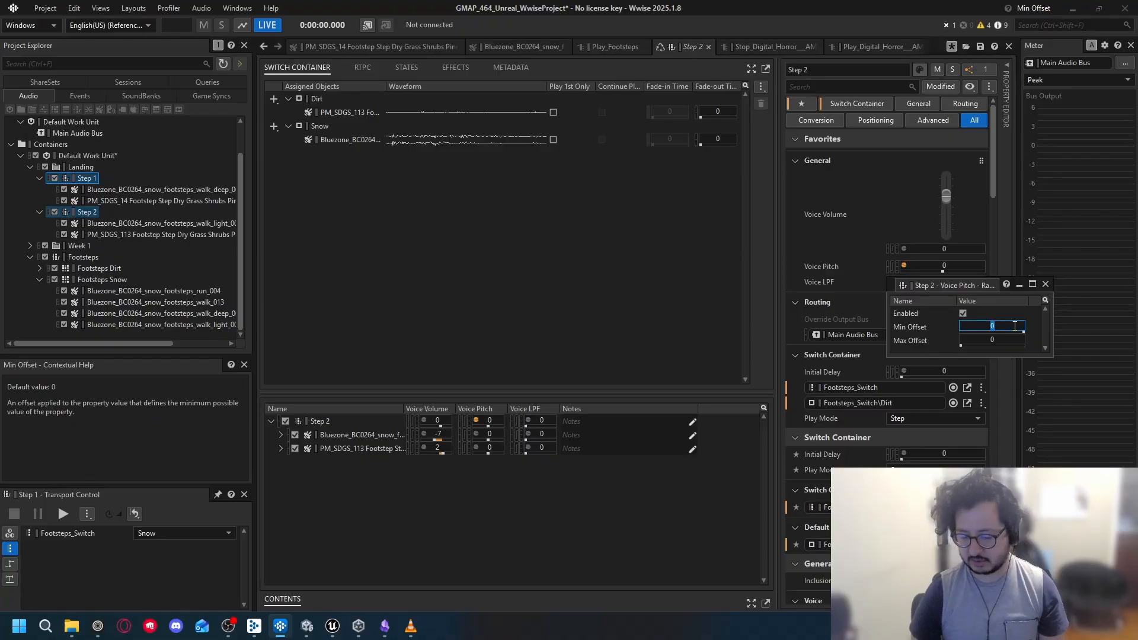
{"action": "type", "text": "-100"}
{"action": "left_click", "coordinate": [1008, 342]}
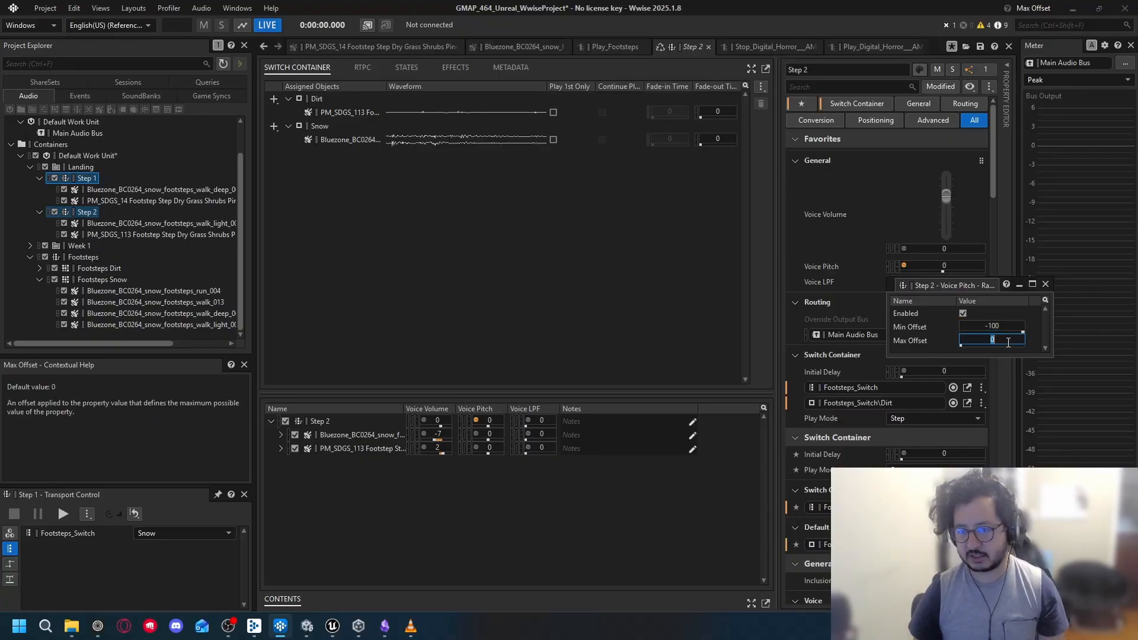
{"action": "type", "text": "100"}
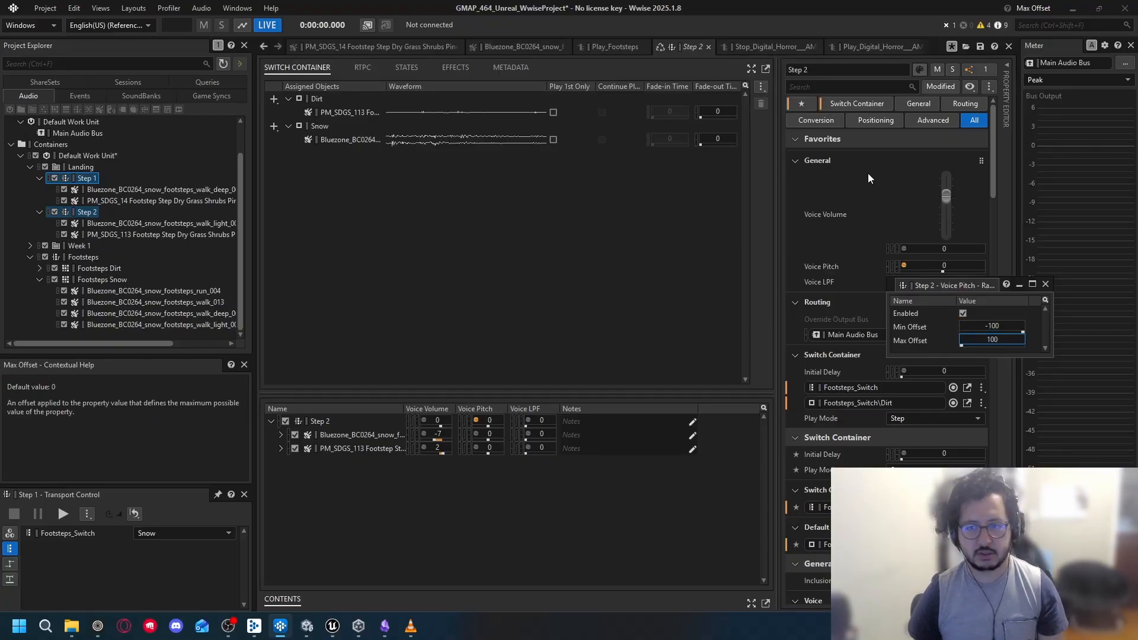
{"action": "left_click", "coordinate": [889, 191]}
{"action": "left_click", "coordinate": [1046, 285]}
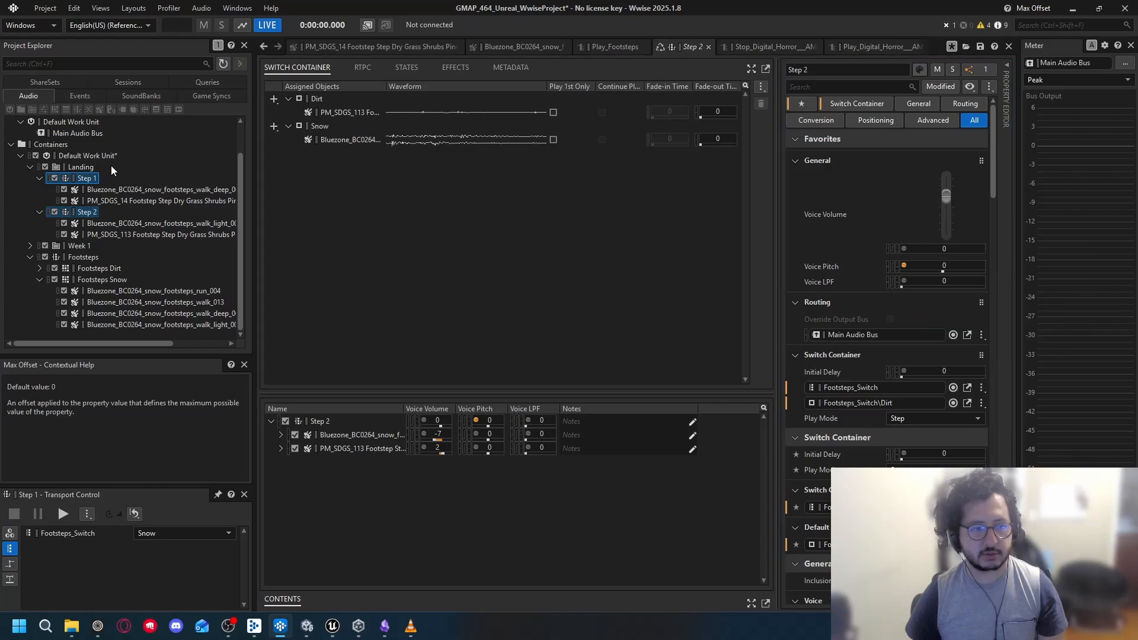
Step: Give the Step 1 landing container its own Voice Pitch randomization, with offsets from -100 to 100
{"action": "left_click", "coordinate": [95, 179]}
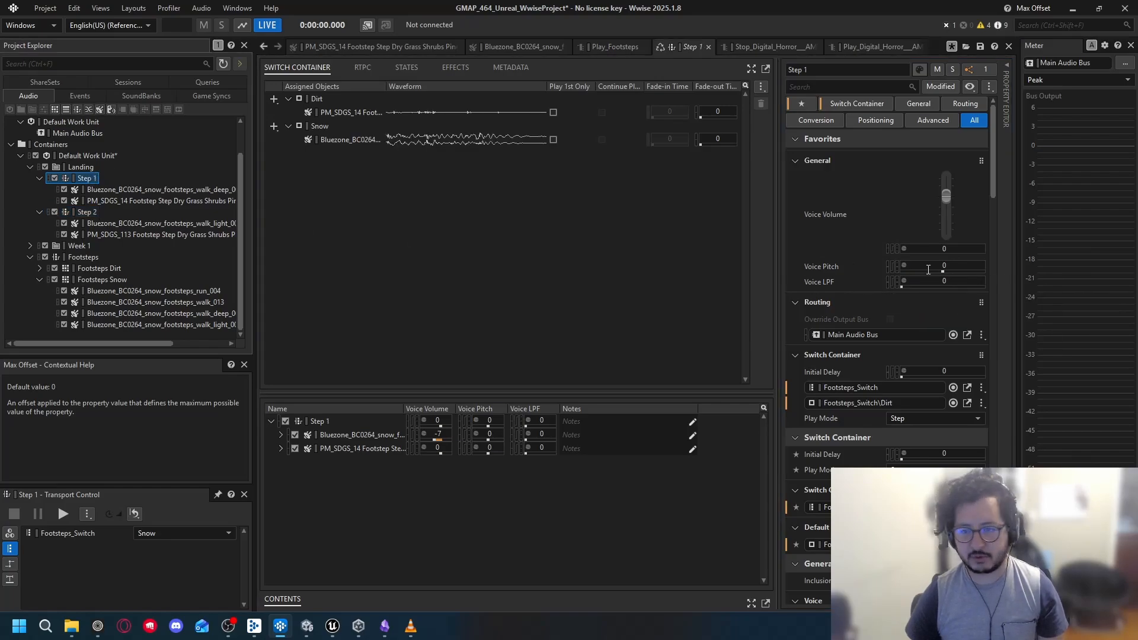
{"action": "left_click", "coordinate": [902, 265]}
{"action": "left_click", "coordinate": [962, 313]}
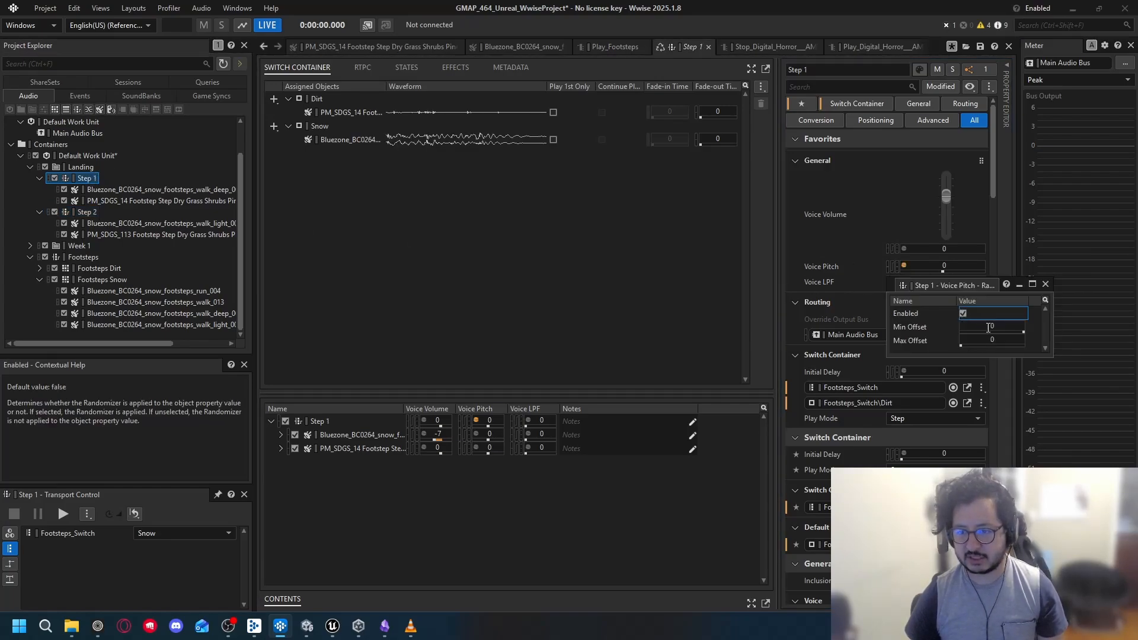
{"action": "left_click", "coordinate": [985, 326]}
{"action": "type", "text": "-100"}
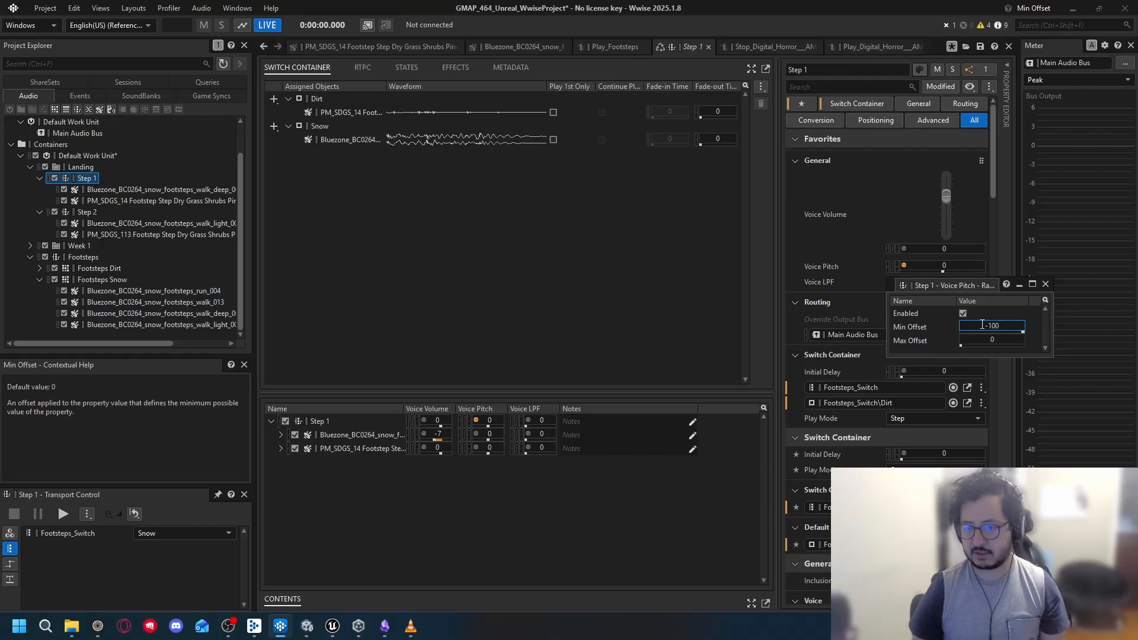
{"action": "left_click", "coordinate": [1020, 340]}
{"action": "type", "text": "100"}
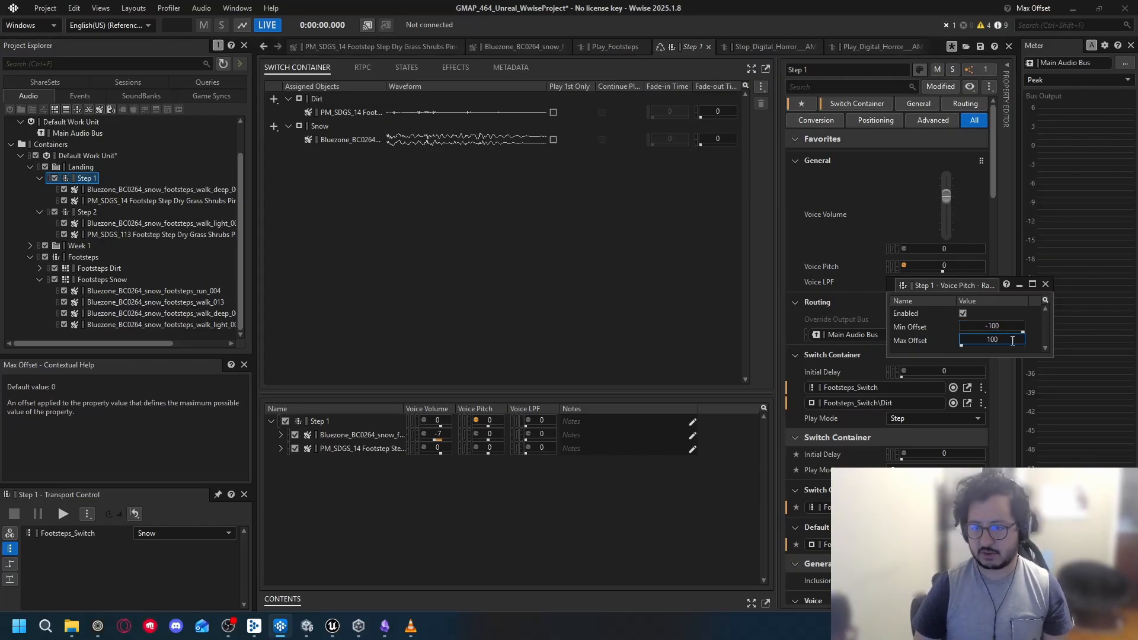
{"action": "left_click", "coordinate": [1045, 284]}
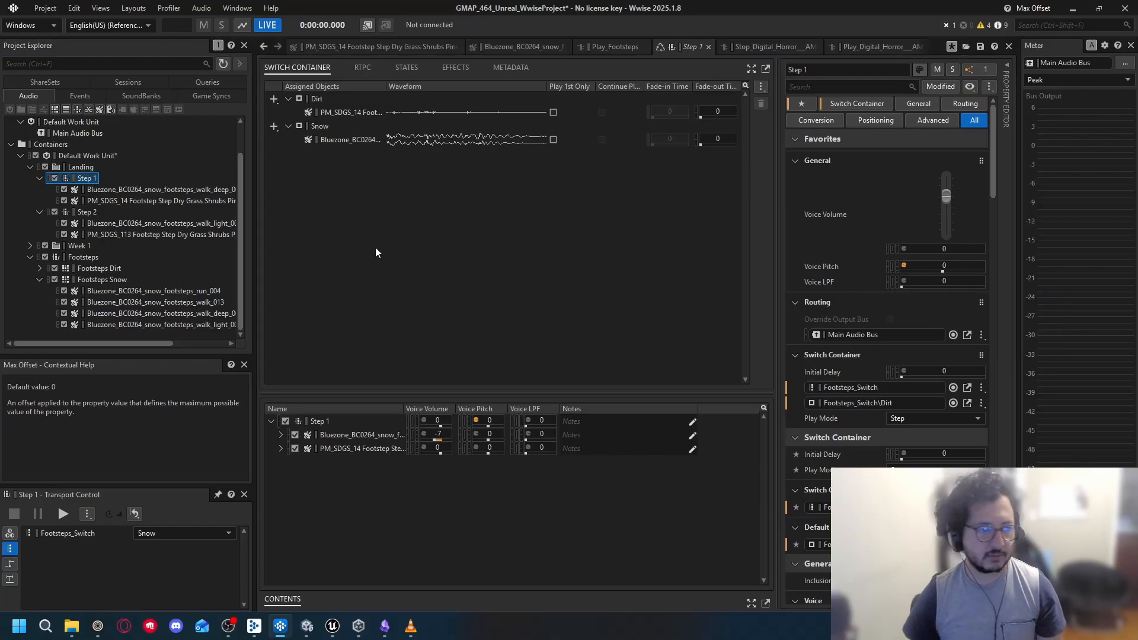
Step: Open the Landing event in Landing Events and save the project
{"action": "left_click", "coordinate": [39, 178]}
{"action": "left_click", "coordinate": [83, 96]}
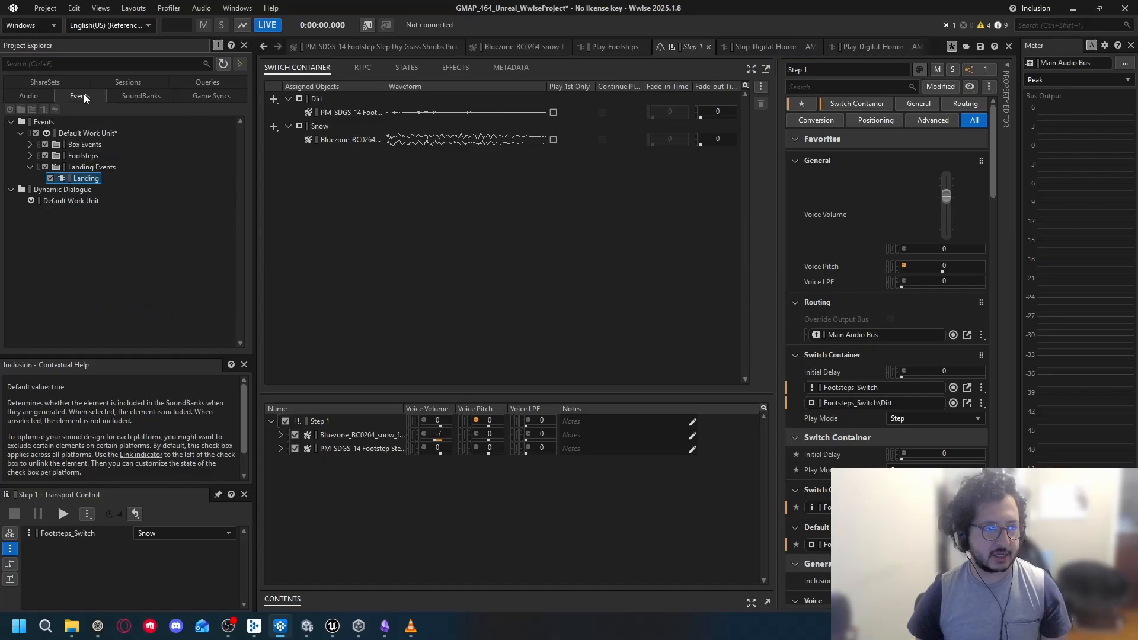
{"action": "left_click", "coordinate": [87, 179]}
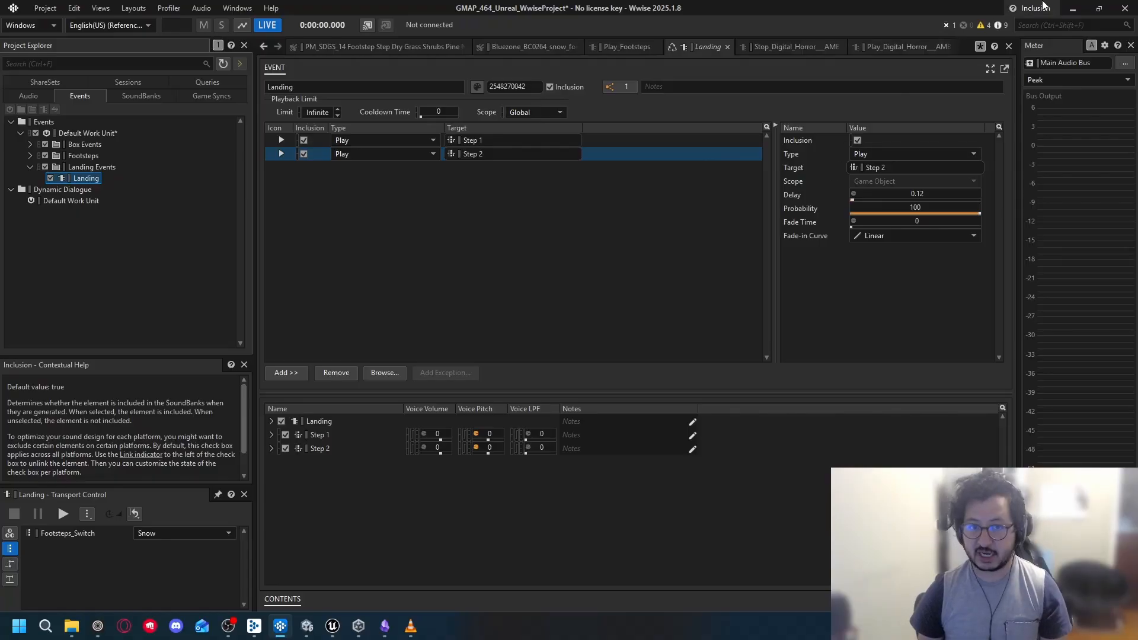
{"action": "key", "text": "ctrl+s"}
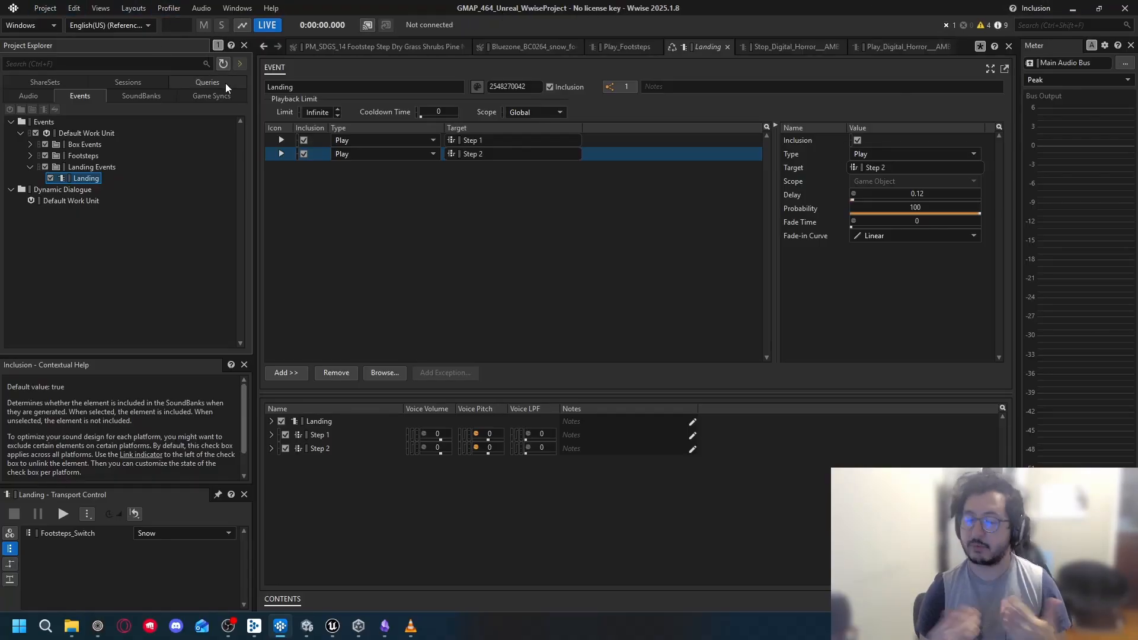
Step: Generate the checked Main SoundBank for Windows in the SoundBank Manager and dismiss the generation report
{"action": "left_click", "coordinate": [168, 10]}
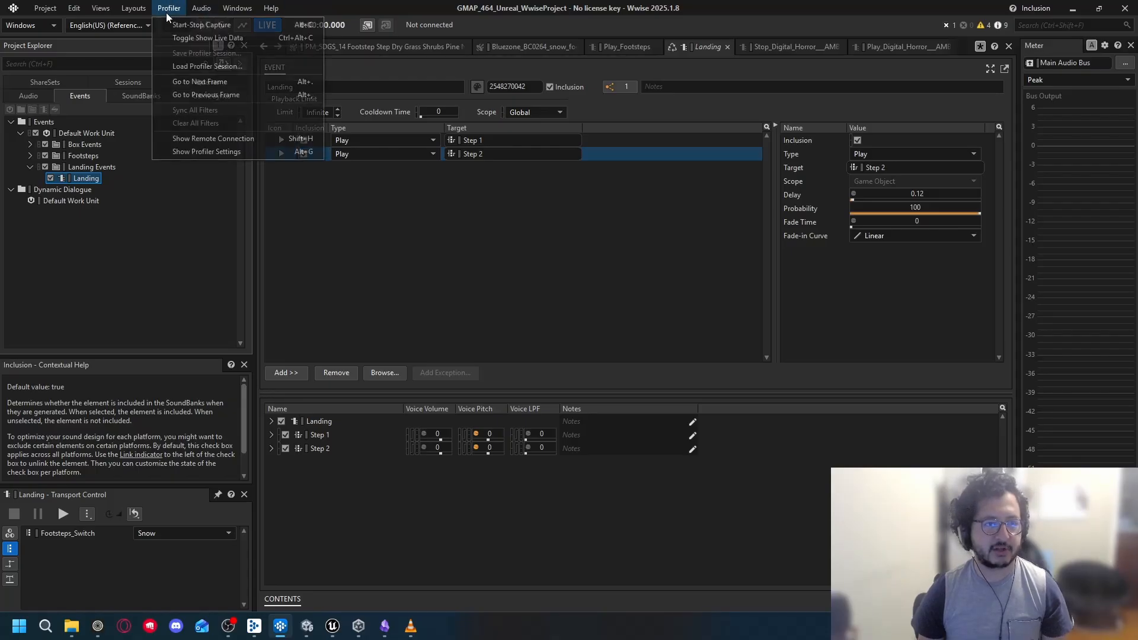
{"action": "mouse_move", "coordinate": [133, 9]}
{"action": "left_click", "coordinate": [152, 50]}
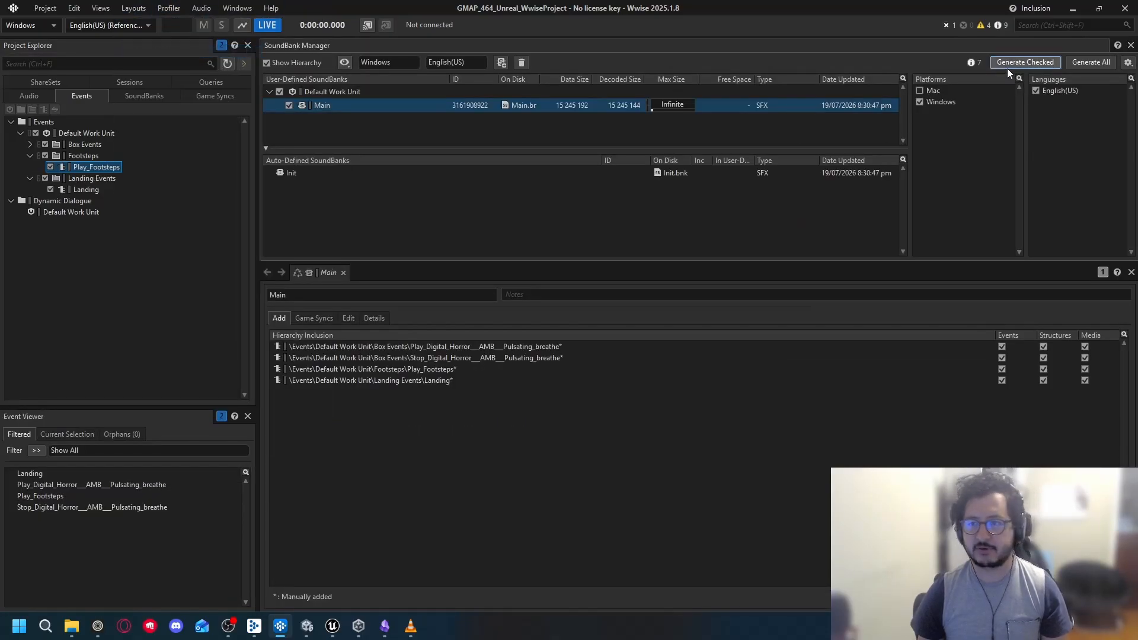
{"action": "left_click", "coordinate": [1023, 62]}
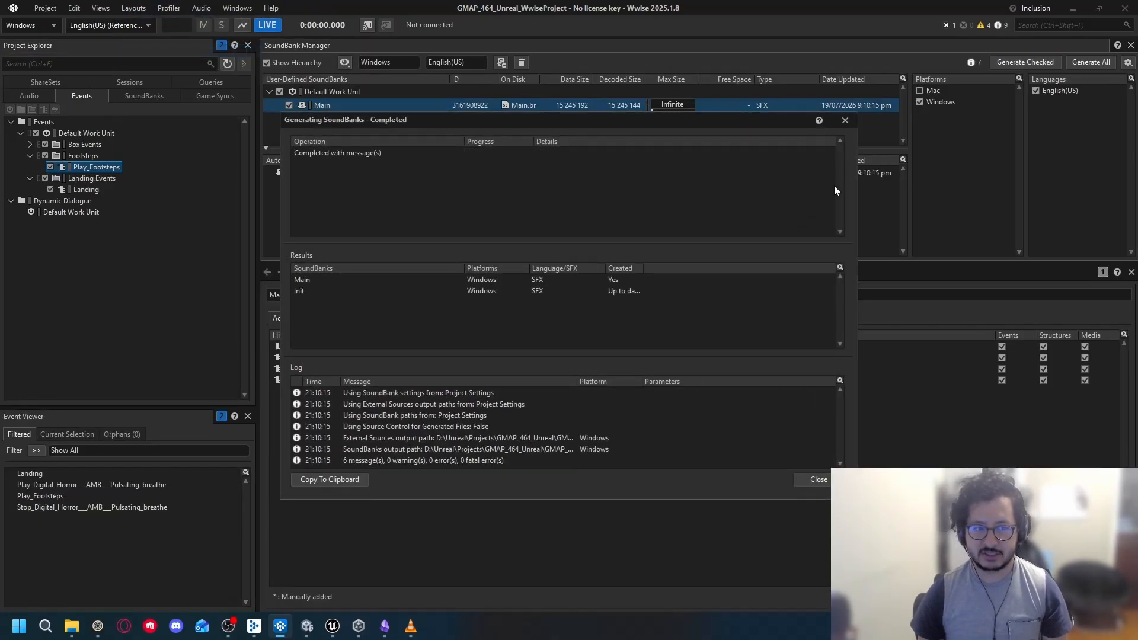
{"action": "left_click", "coordinate": [845, 121]}
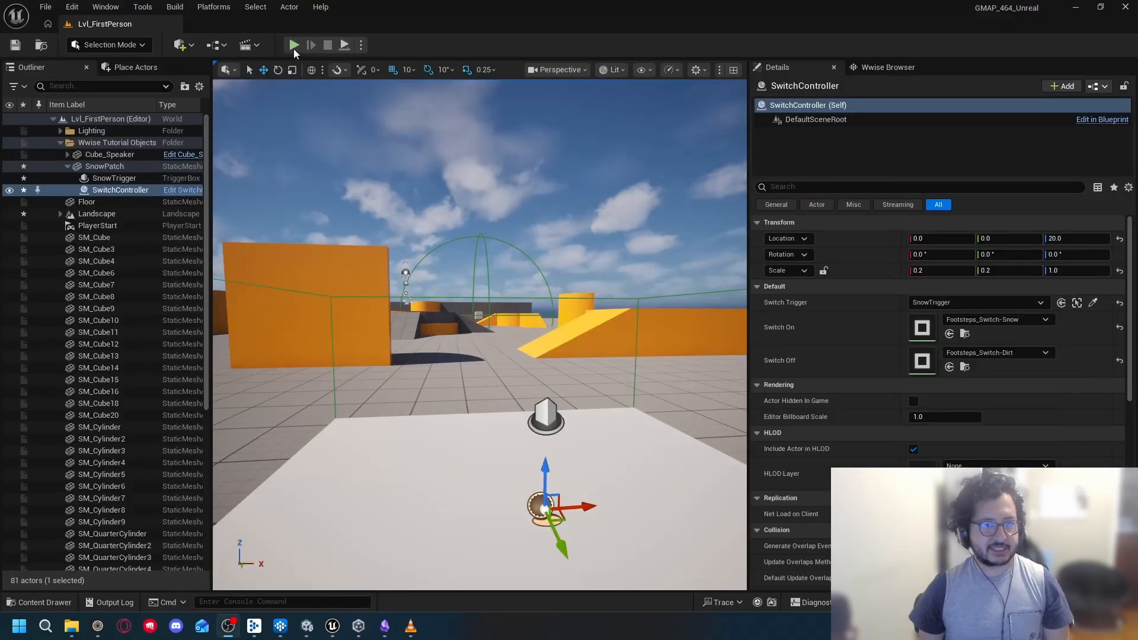
Step: Play the level in the viewport, jump to test the landing sounds, and walk across the floor to the white snow patch
{"action": "left_click", "coordinate": [293, 45]}
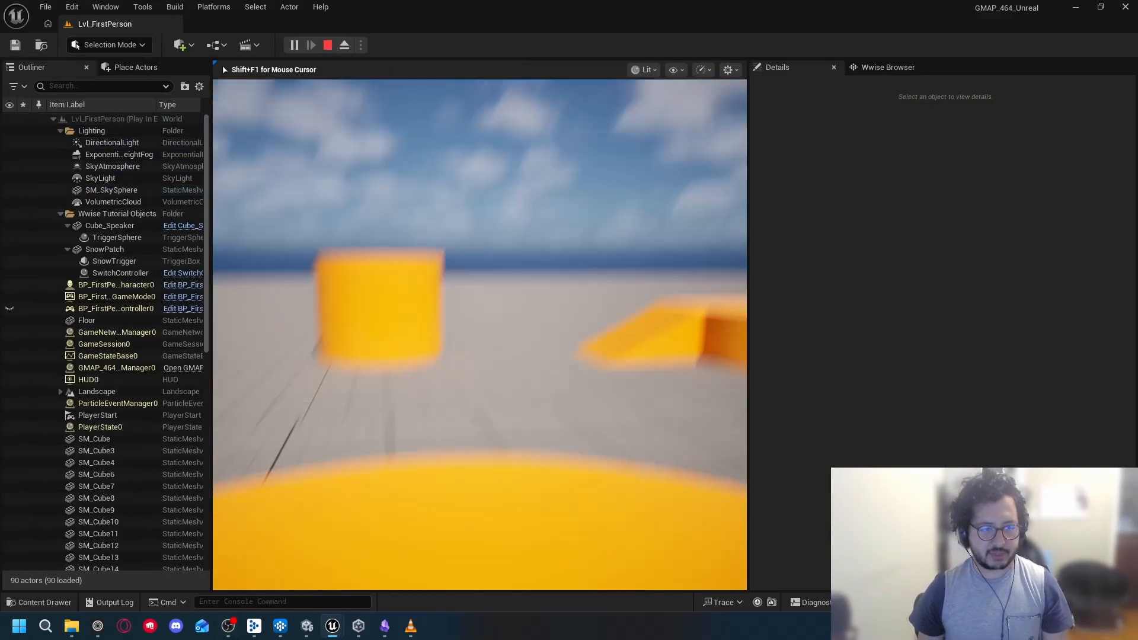
{"action": "key", "text": "space"}
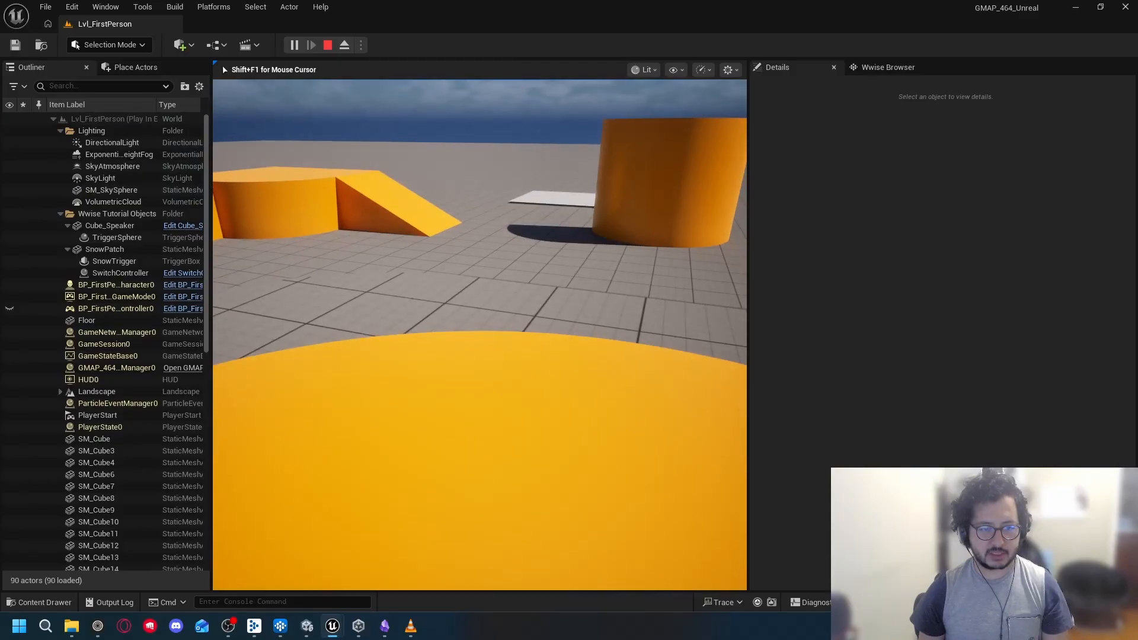
{"action": "key", "text": "space"}
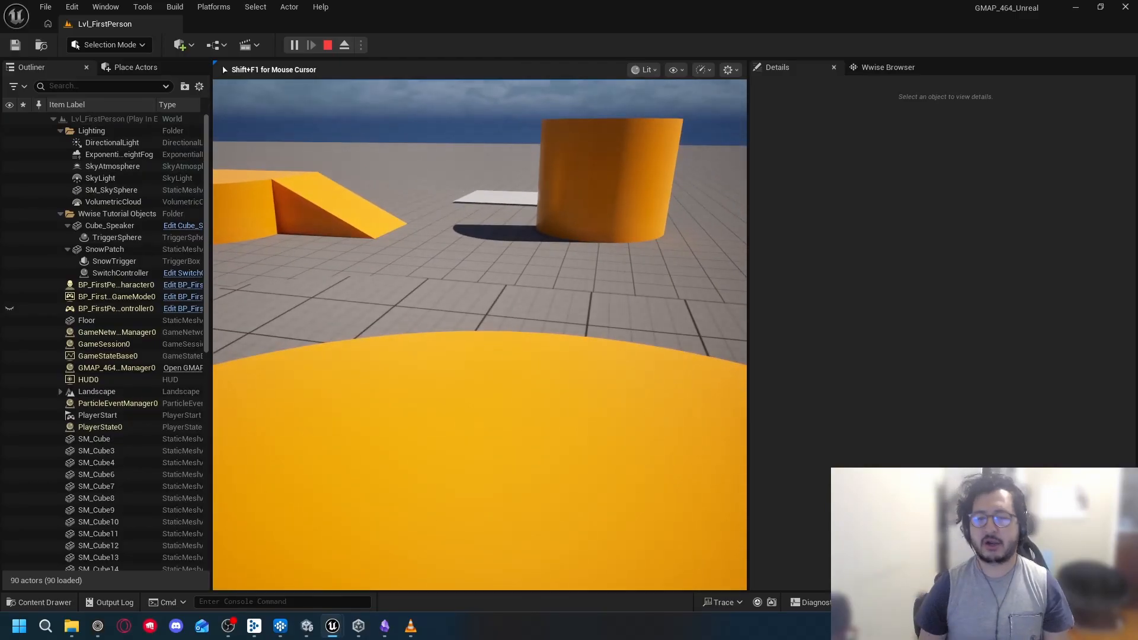
{"action": "key", "text": "w"}
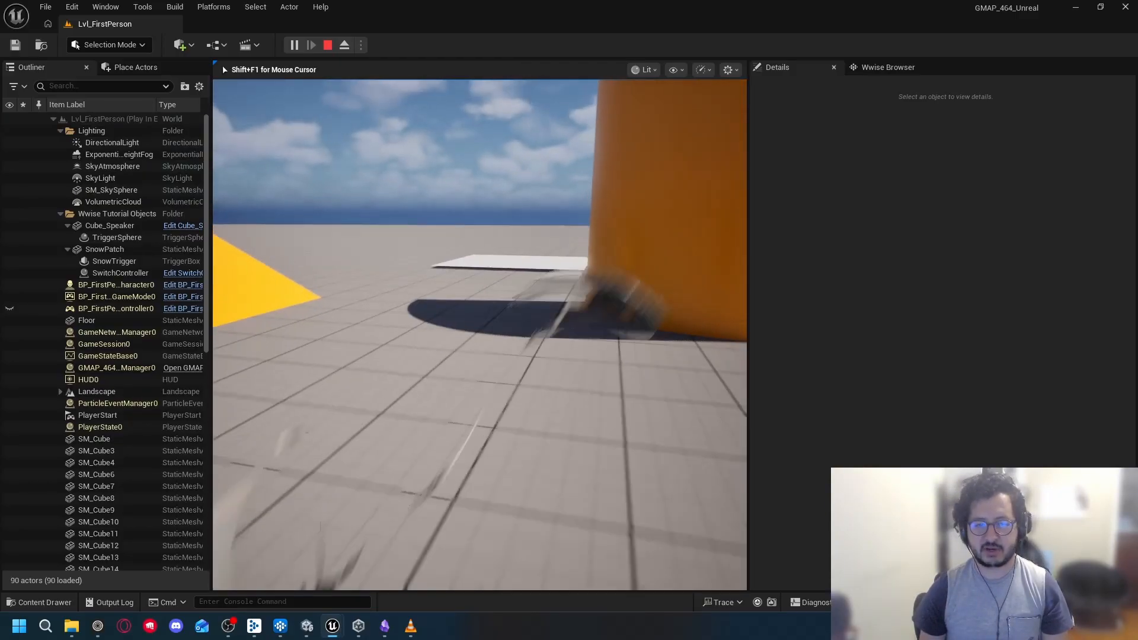
{"action": "key", "text": "w"}
{"action": "key", "text": "w"}
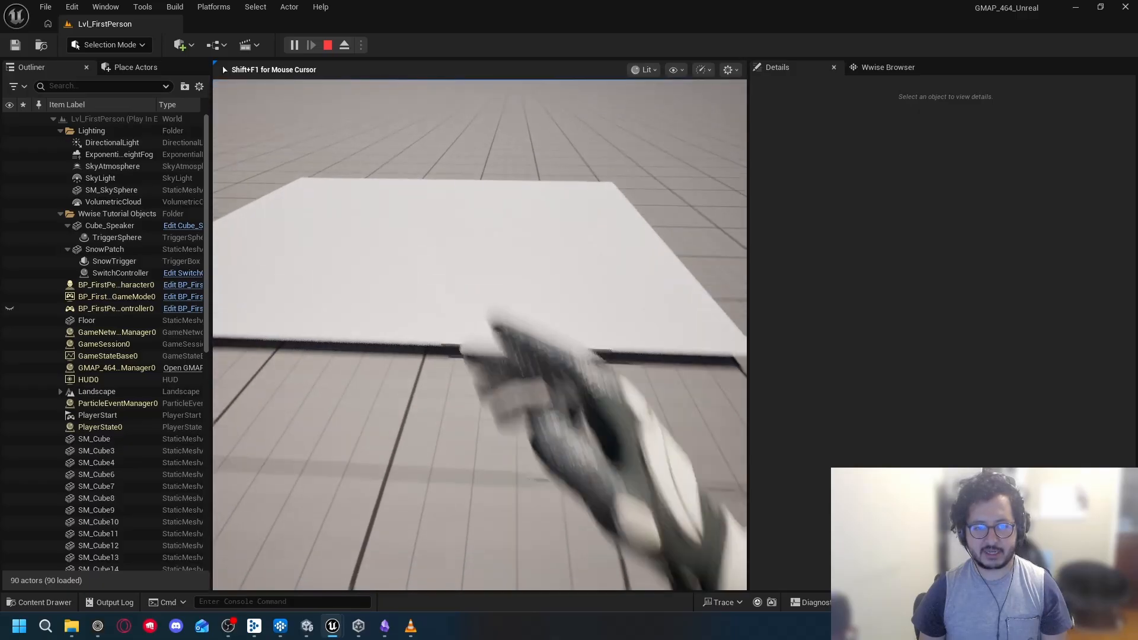
{"action": "key", "text": "w"}
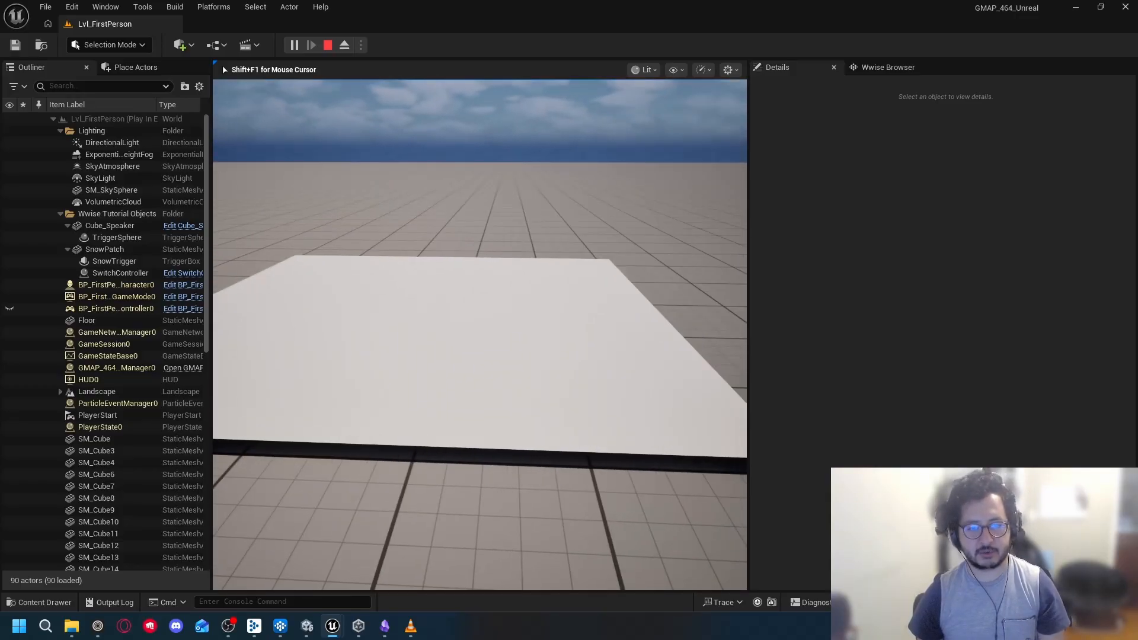
Step: Move over the snow patch and back onto the plain floor to compare the surface sounds, and end the play session
{"action": "key", "text": "w"}
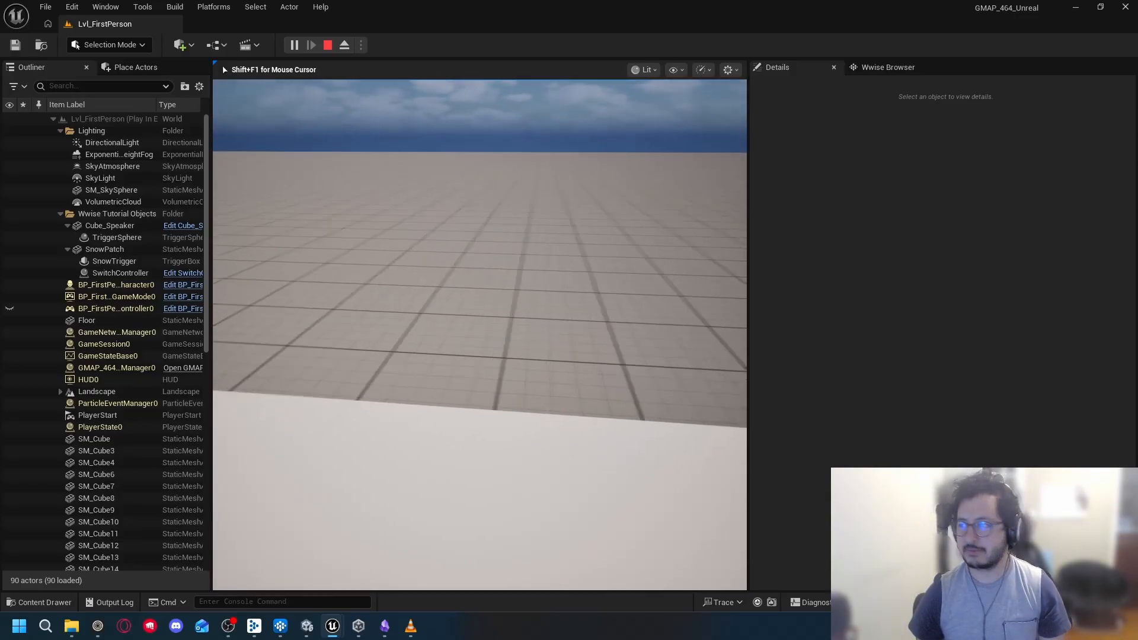
{"action": "key", "text": "w"}
{"action": "key", "text": "s"}
{"action": "key", "text": "w"}
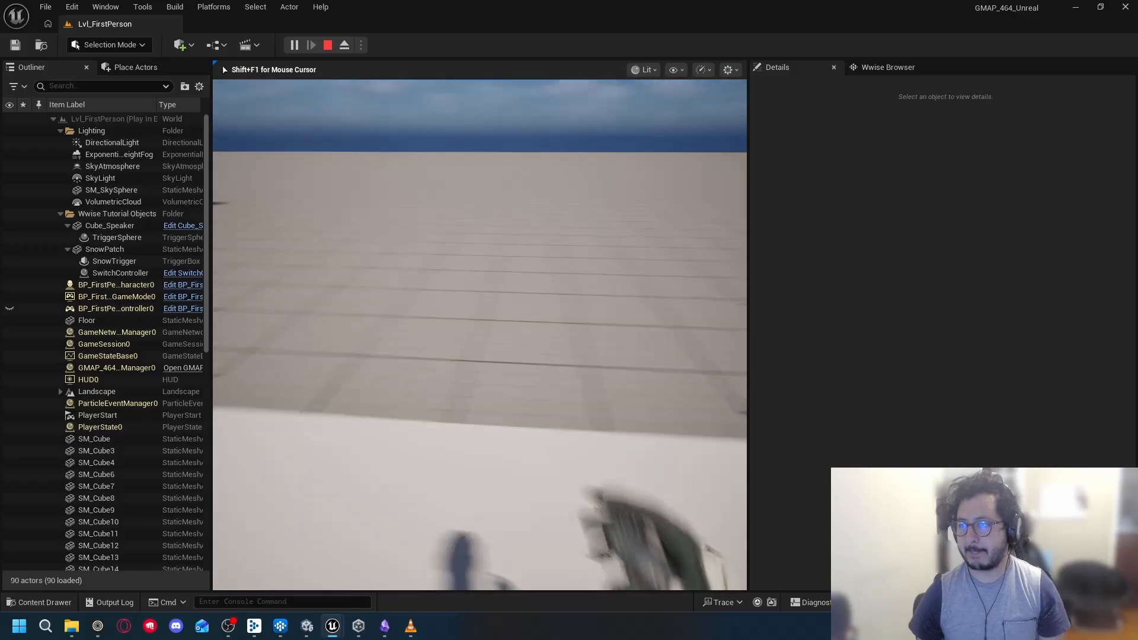
{"action": "key", "text": "w"}
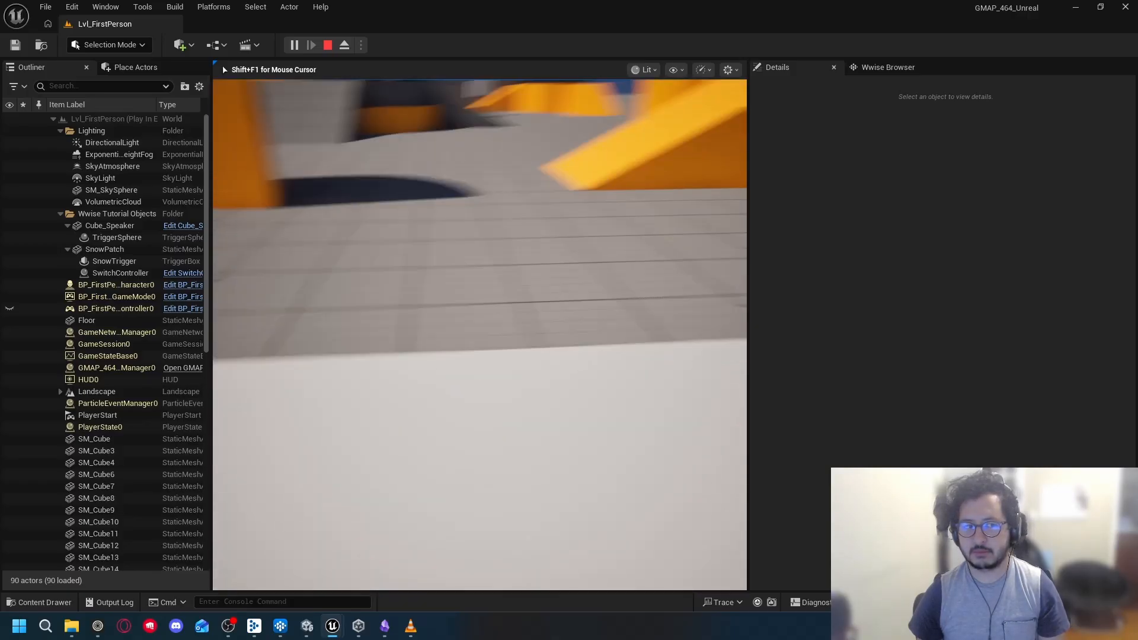
{"action": "key", "text": "w"}
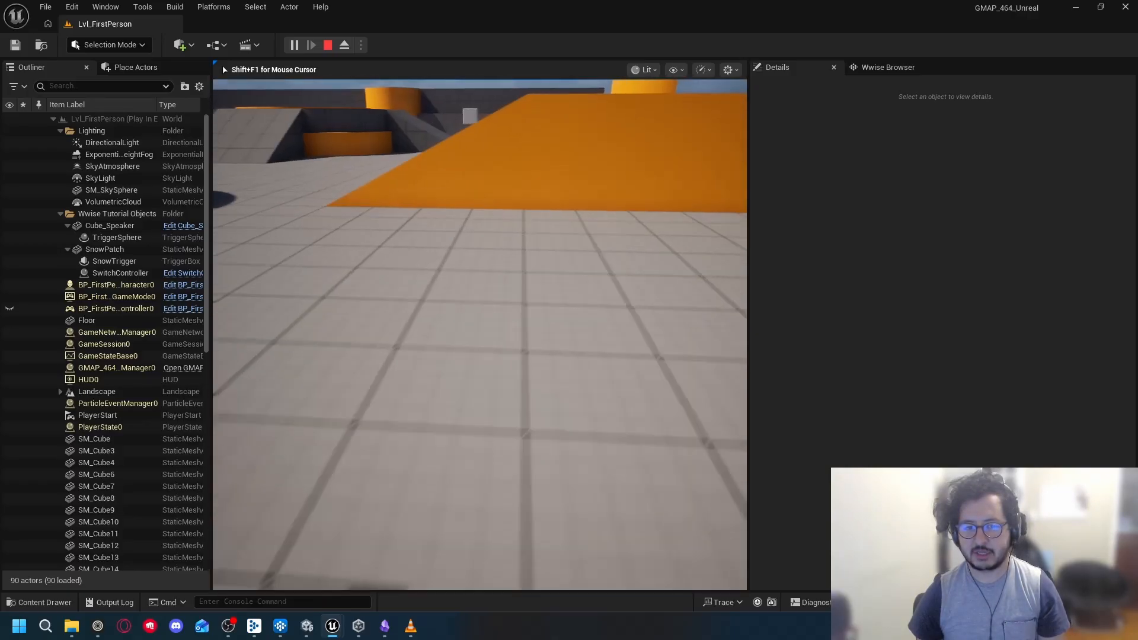
{"action": "key", "text": "w"}
{"action": "key", "text": "s"}
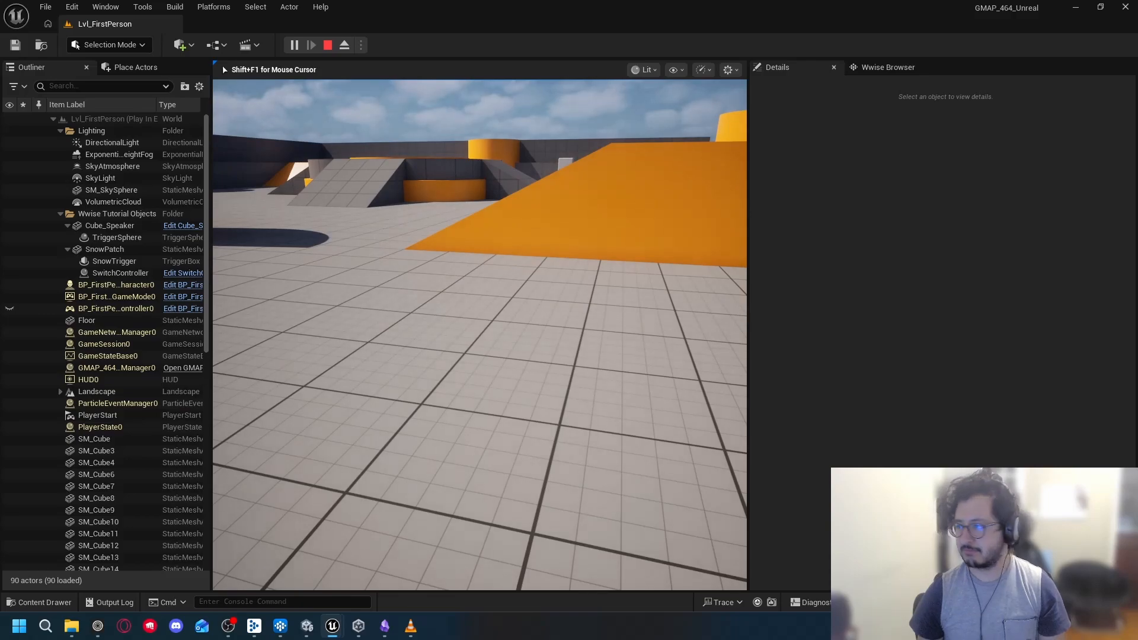
{"action": "key", "text": "Escape"}
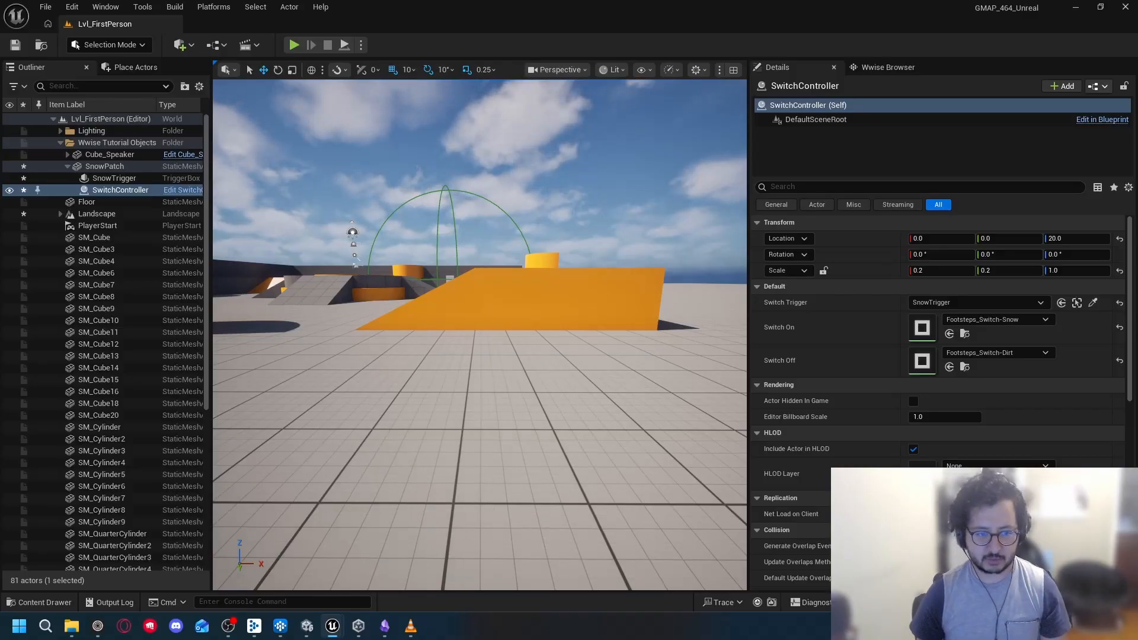
{"action": "key", "text": "s"}
{"action": "left_click", "coordinate": [39, 603]}
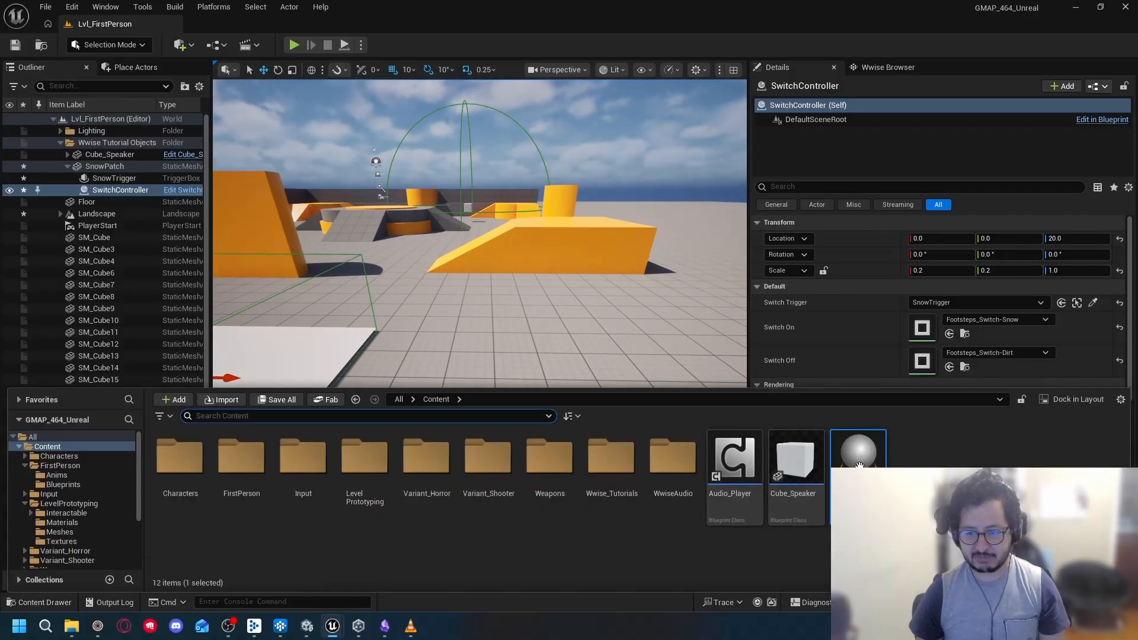
{"action": "right_click", "coordinate": [517, 281]}
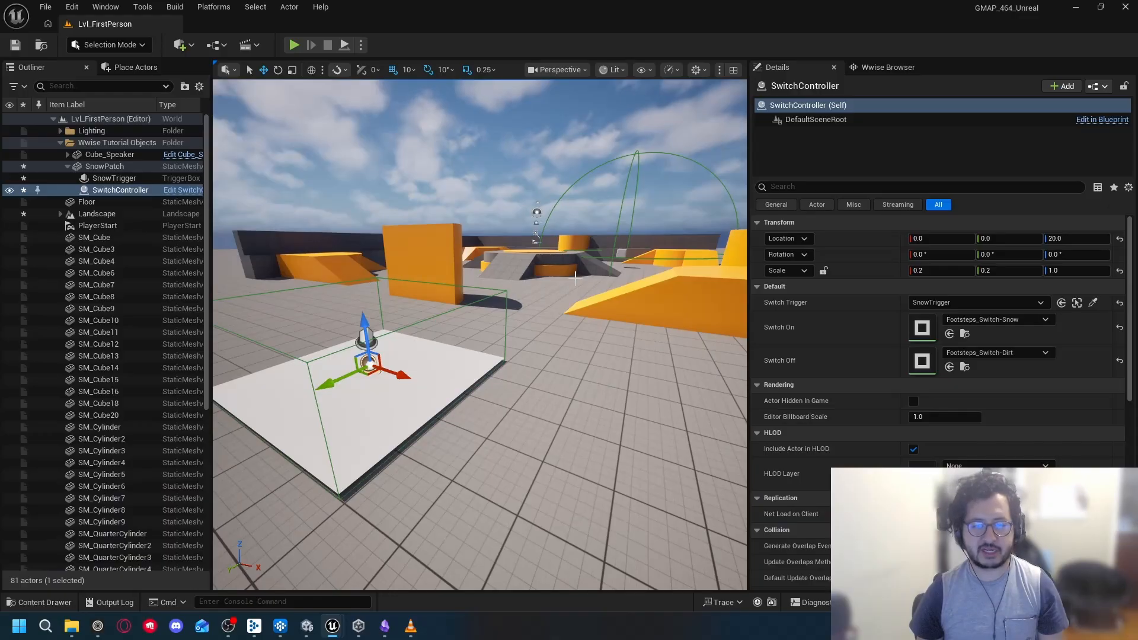